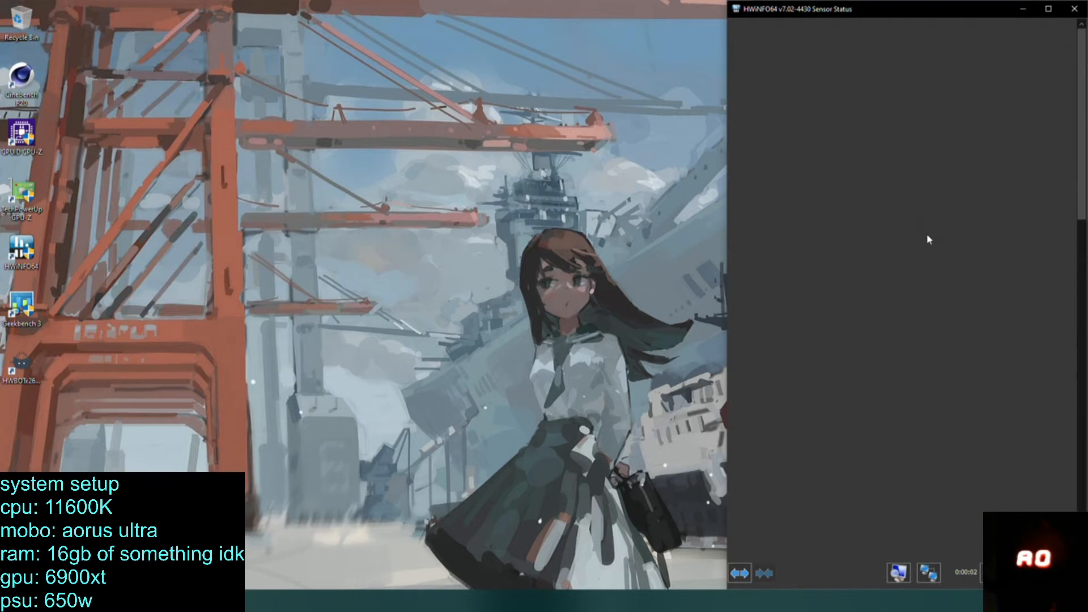
# Examine the CPU, motherboard and VRM temperature, voltage and power readings in the HWiNFO64 sensor list.
pyautogui.scroll(8, 991, 282)
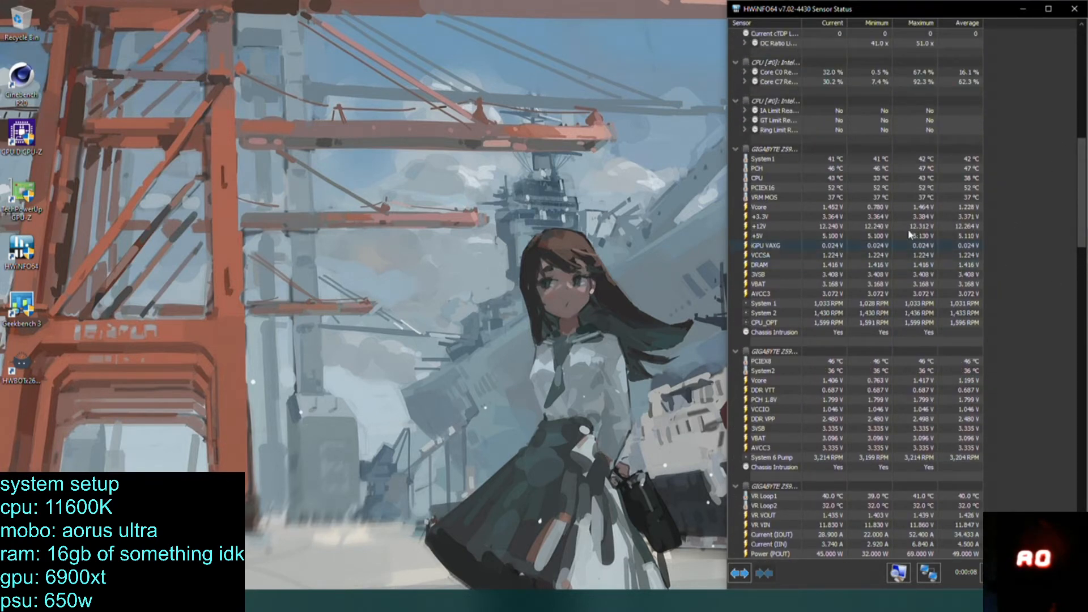
pyautogui.click(801, 170)
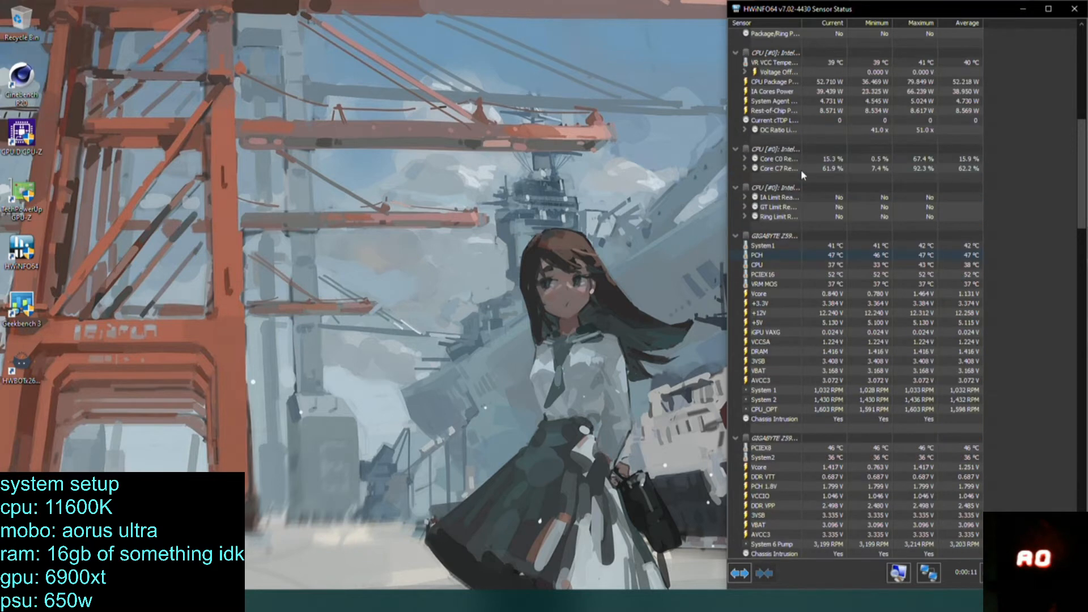
pyautogui.scroll(-1, 801, 169)
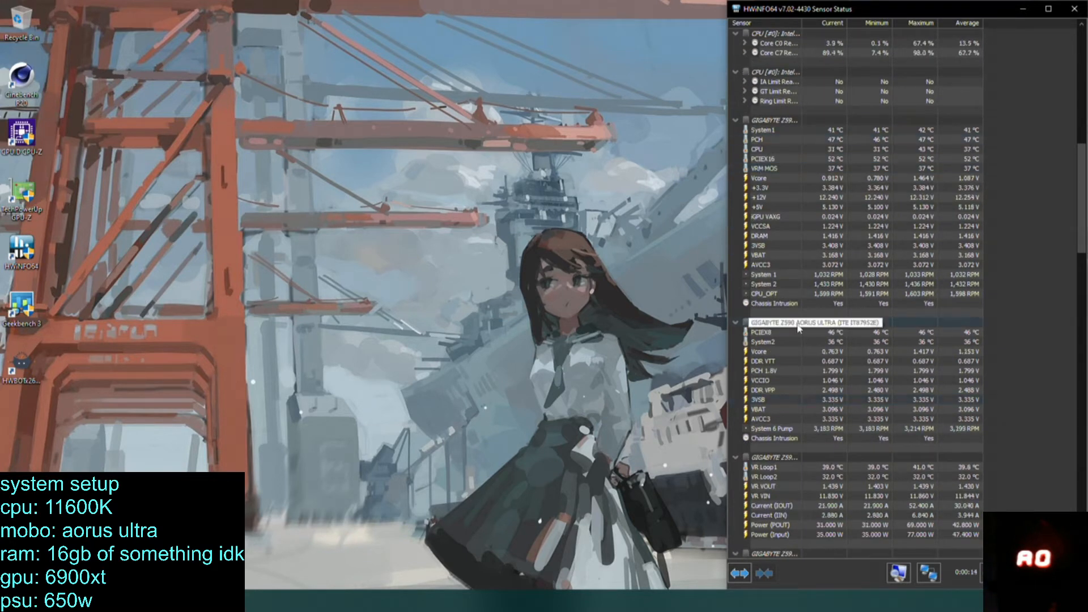
pyautogui.scroll(-3, 745, 448)
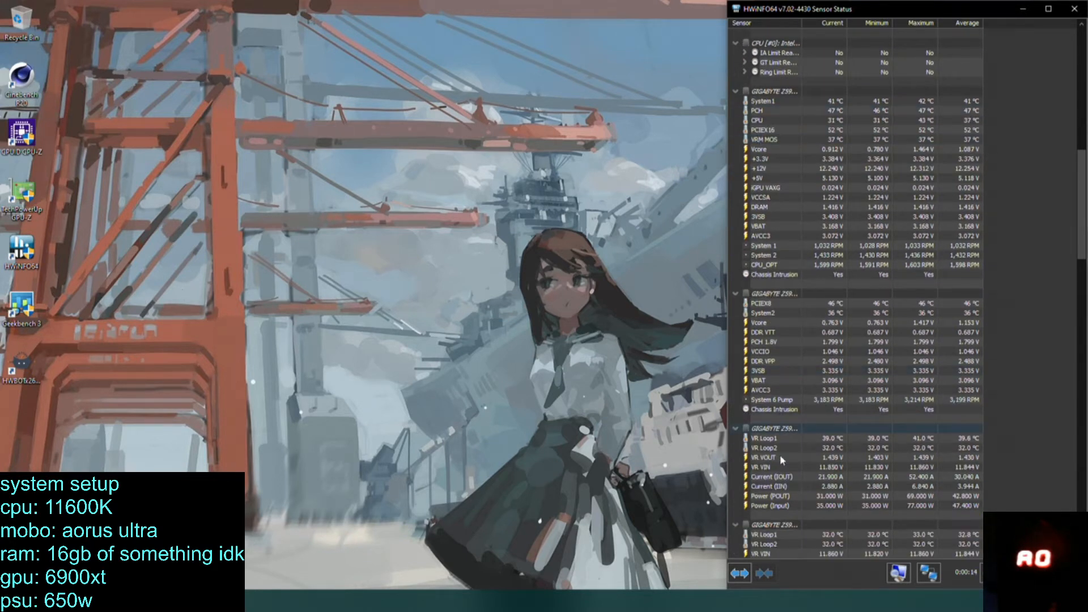
pyautogui.scroll(1, 731, 316)
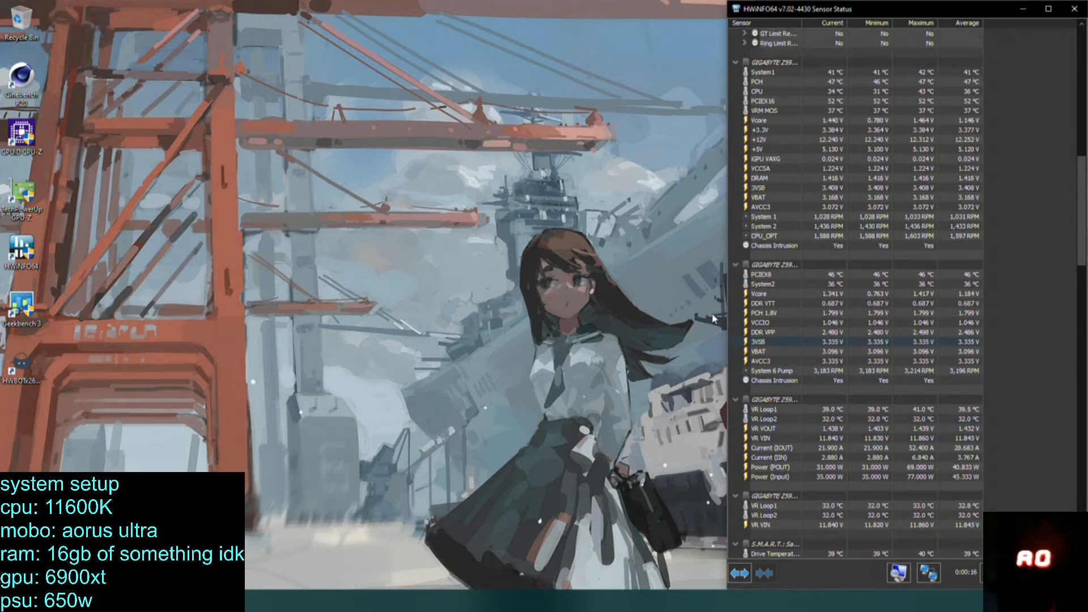
# Launch Cinebench R20 beside the HWiNFO64 sensor window and run the CPU render test with the sensors in view.
pyautogui.doubleClick(3, 76)
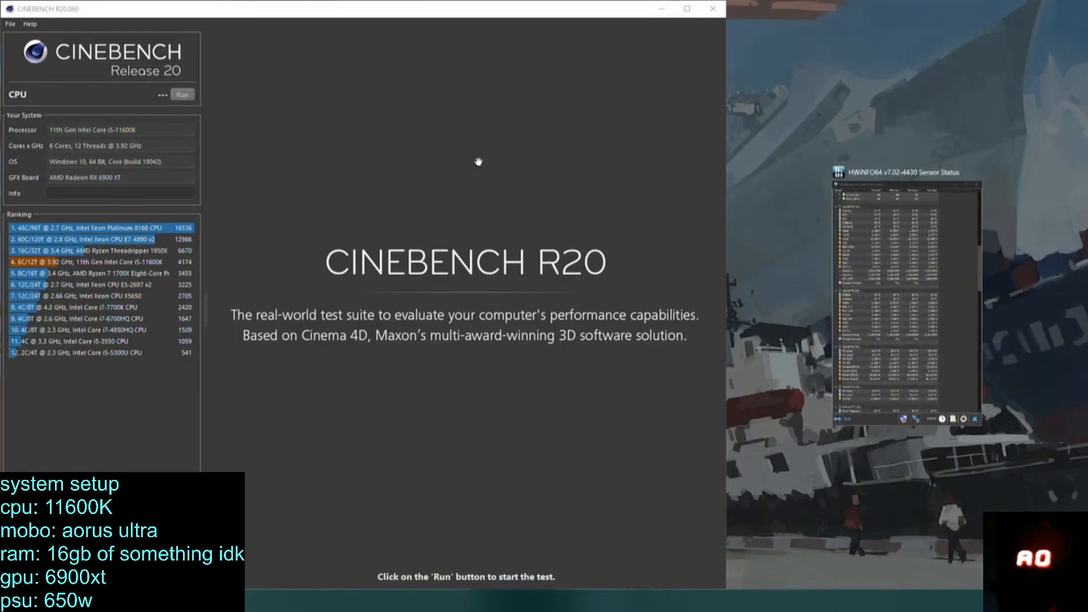
pyautogui.click(956, 260)
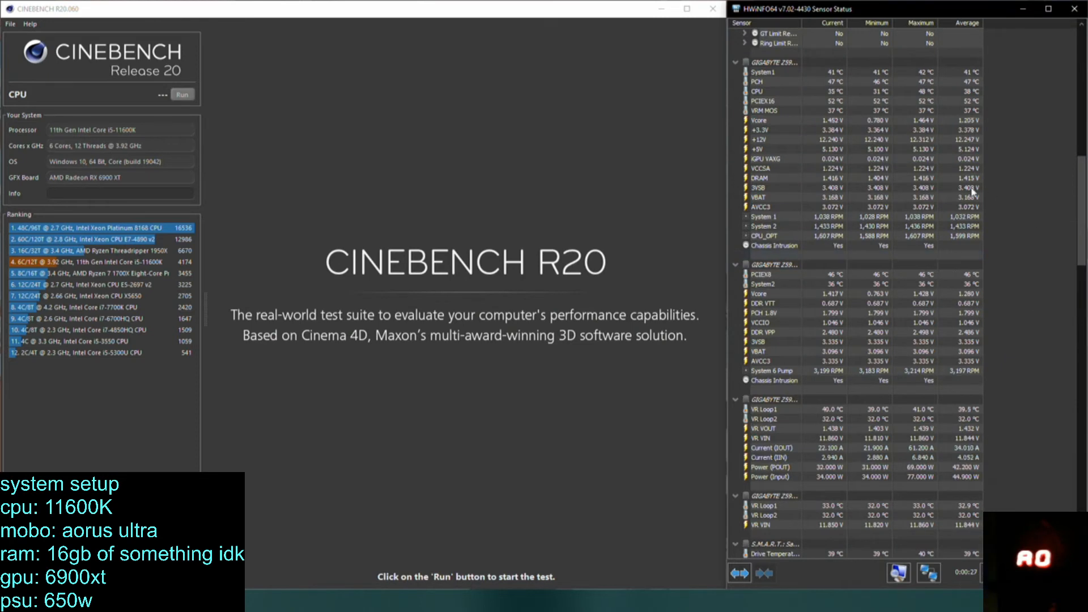
pyautogui.click(775, 292)
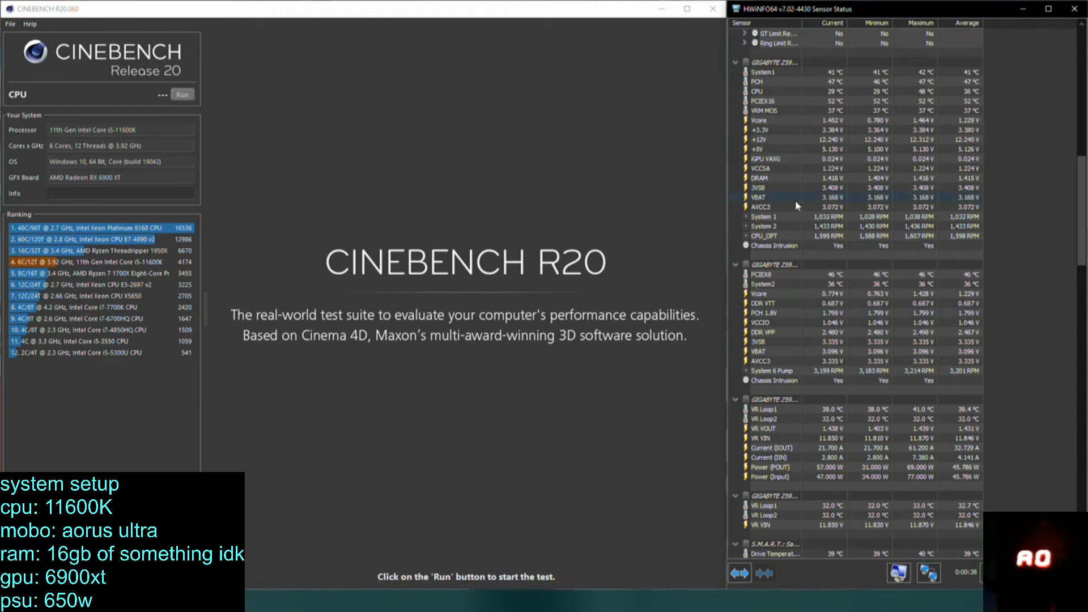
pyautogui.click(178, 97)
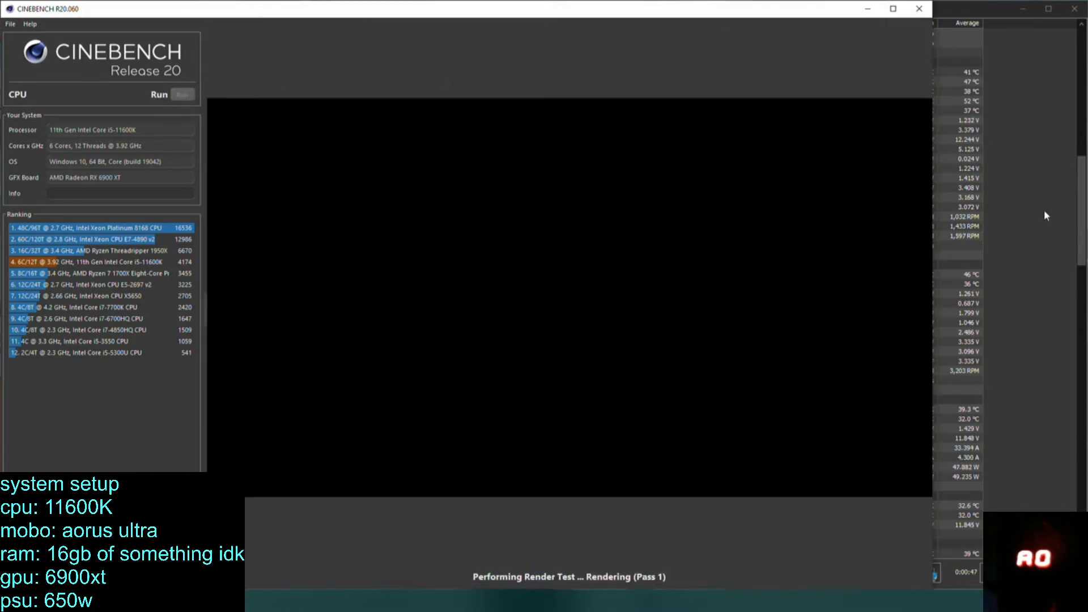
pyautogui.click(1046, 216)
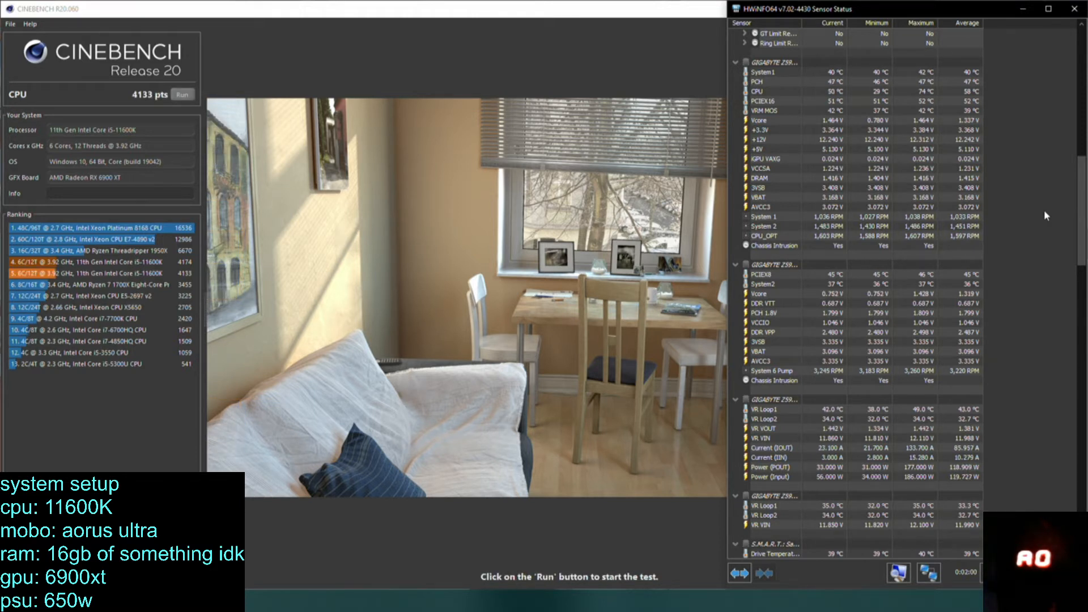
# Open Task Manager and close the HWiNFO64 sensor window to reduce background load.
pyautogui.rightClick(298, 601)
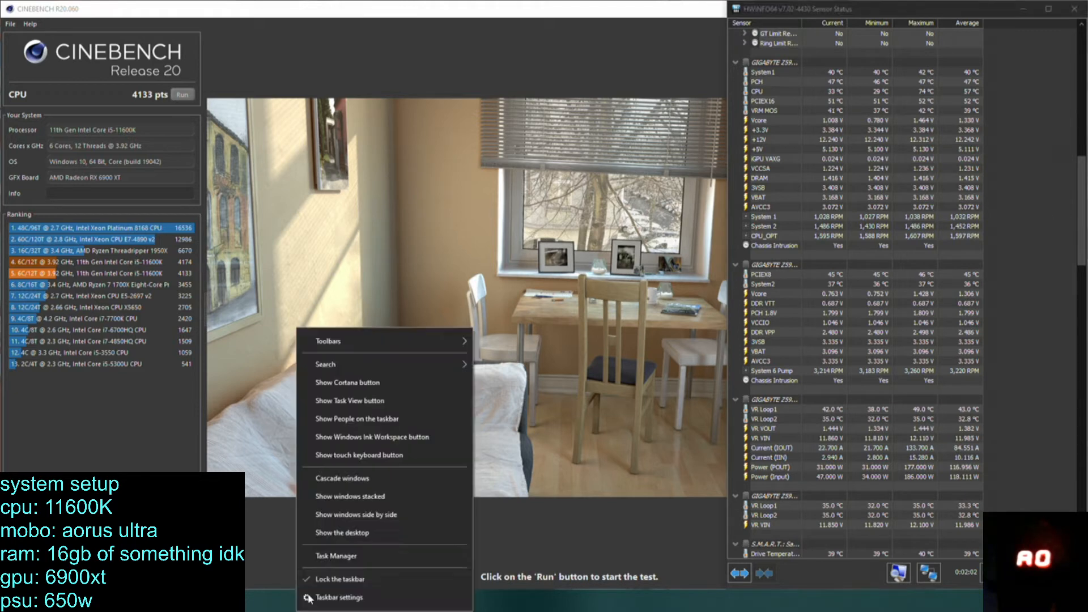
pyautogui.click(329, 562)
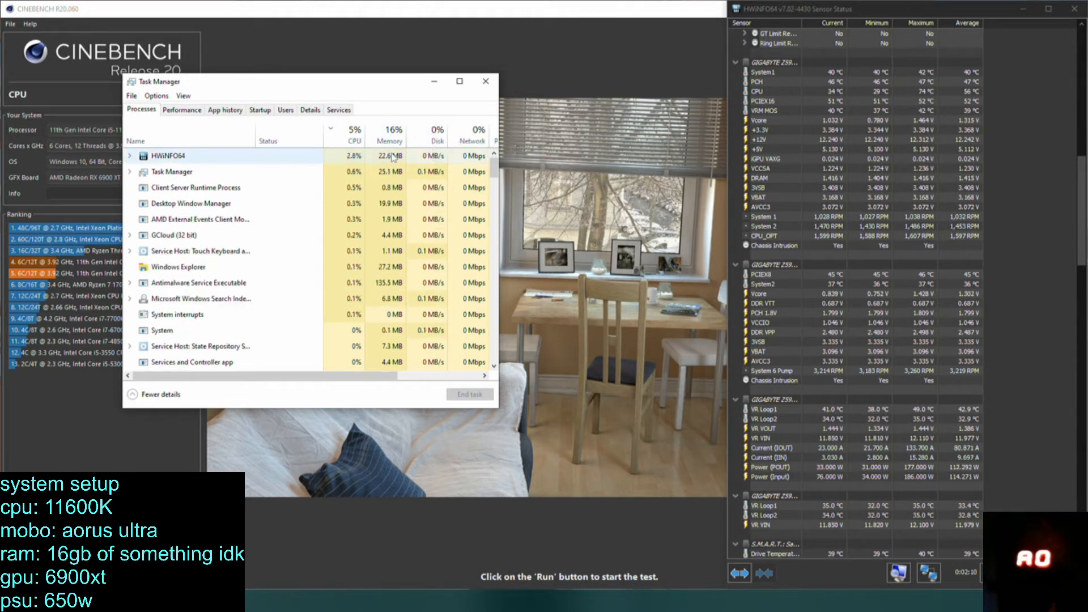
pyautogui.click(1086, 6)
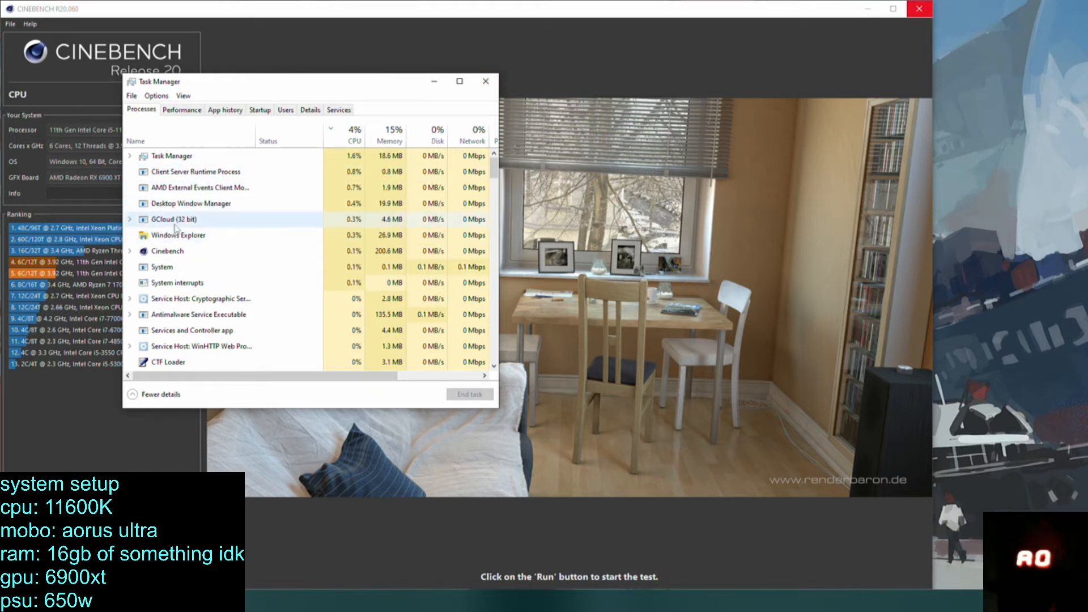
# End the GCloud (32 bit) background process and close Task Manager.
pyautogui.click(176, 220)
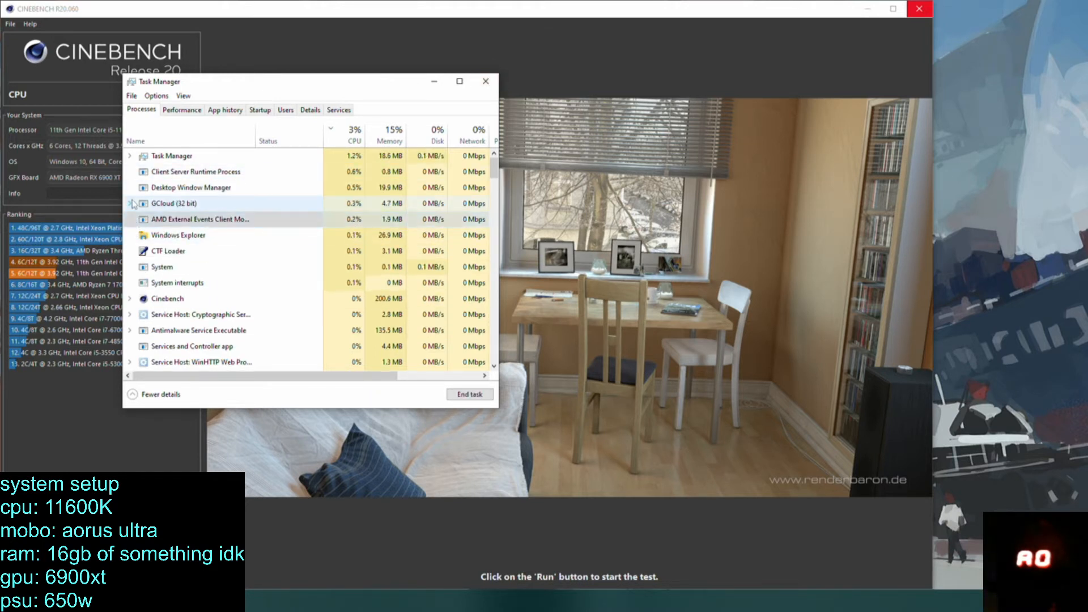
pyautogui.click(130, 204)
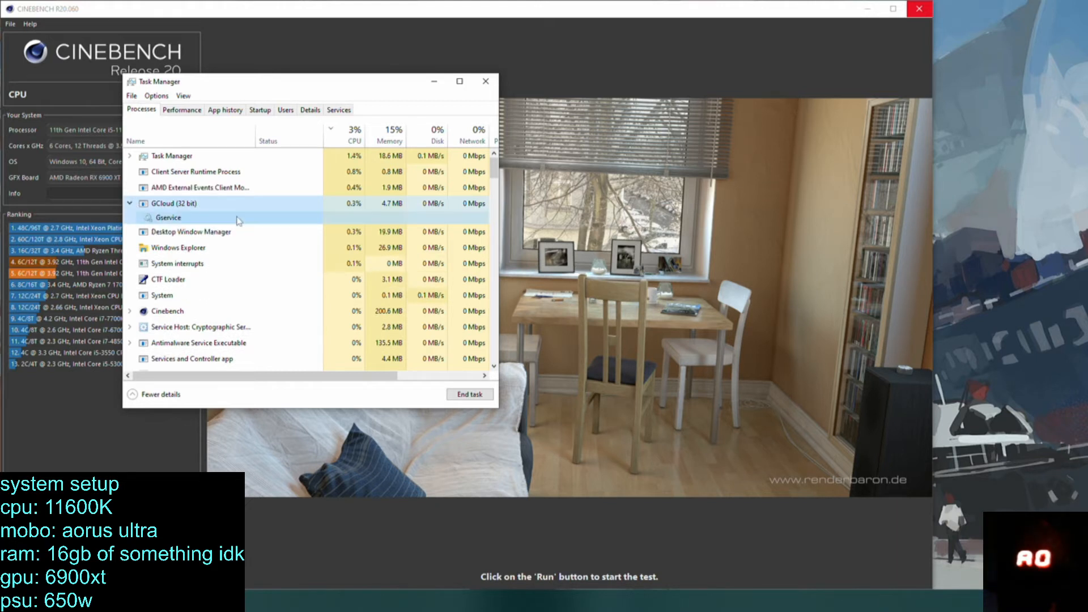
pyautogui.click(470, 394)
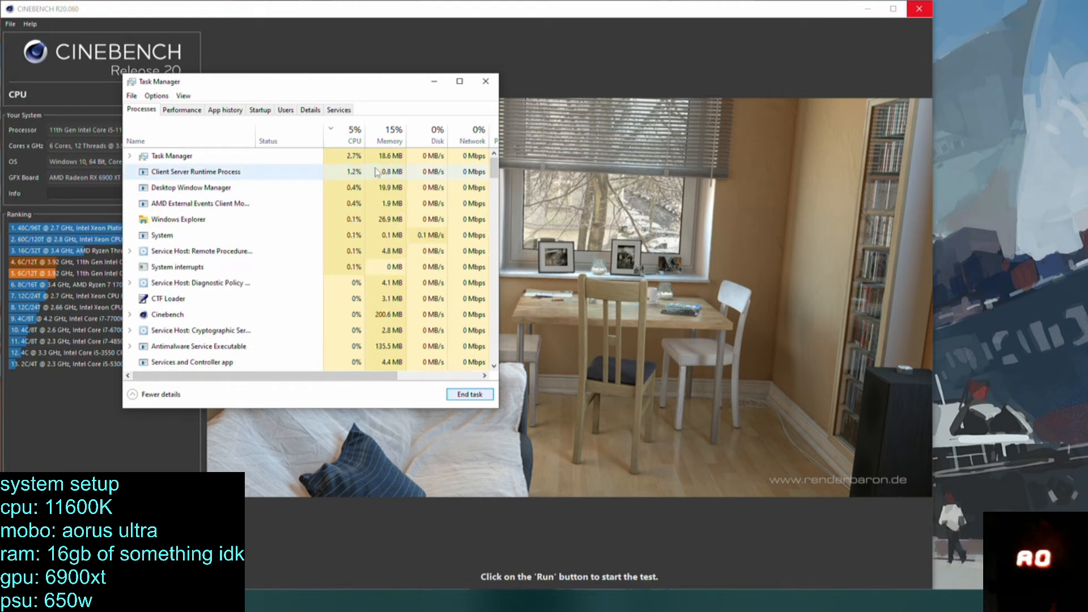
pyautogui.click(375, 172)
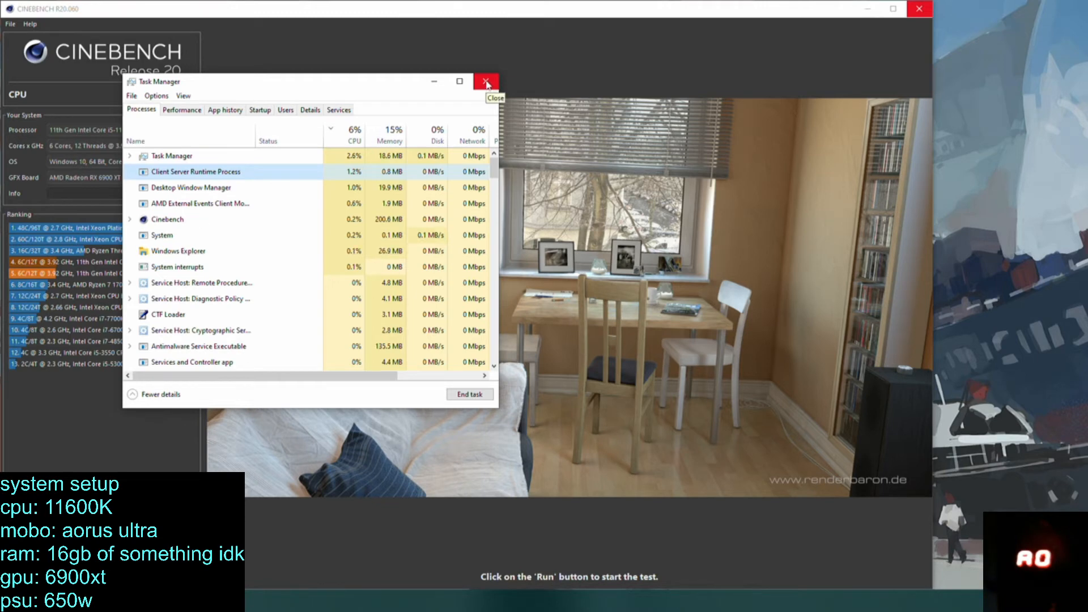
pyautogui.click(487, 83)
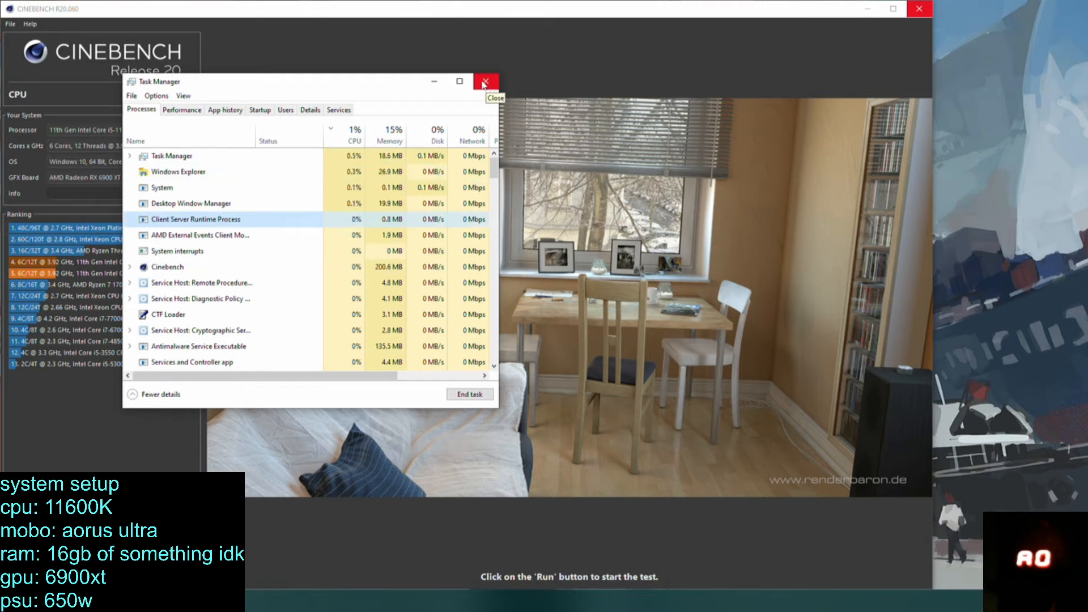
# Maximize the Cinebench R20 window and run the CPU test again.
pyautogui.doubleClick(664, 13)
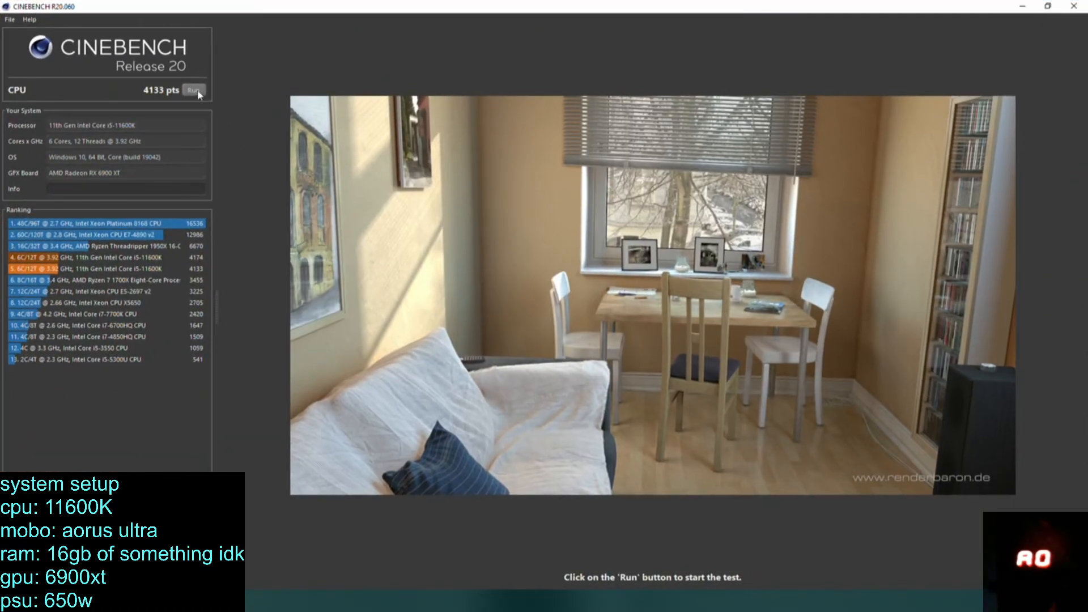
pyautogui.click(195, 90)
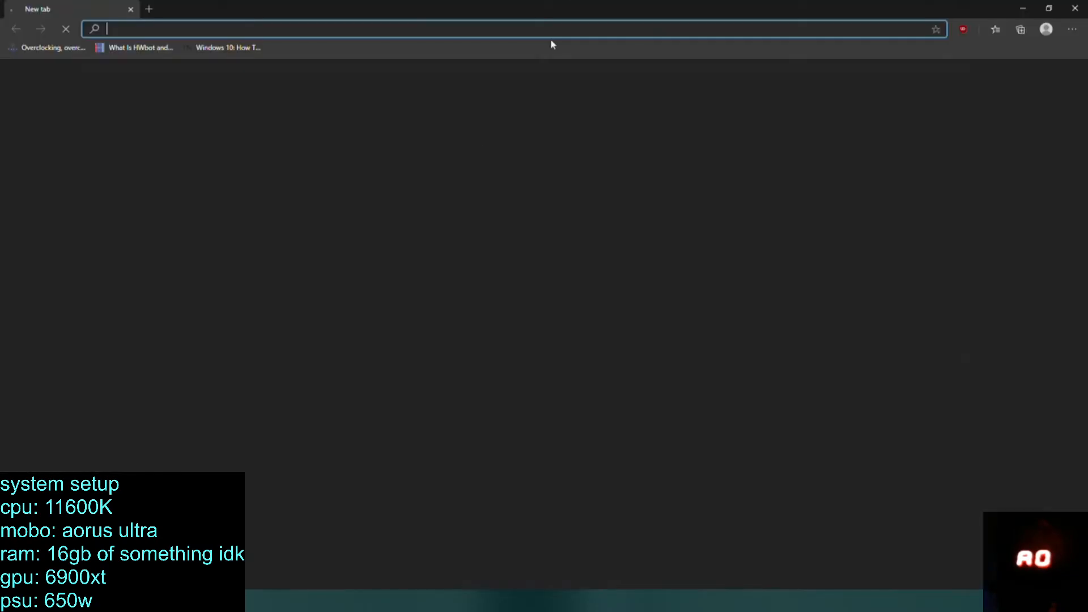
# Place the Microsoft Edge window over the Cinebench result and set its favorites bar to never show.
pyautogui.moveTo(590, 8); pyautogui.dragTo(612, 107)
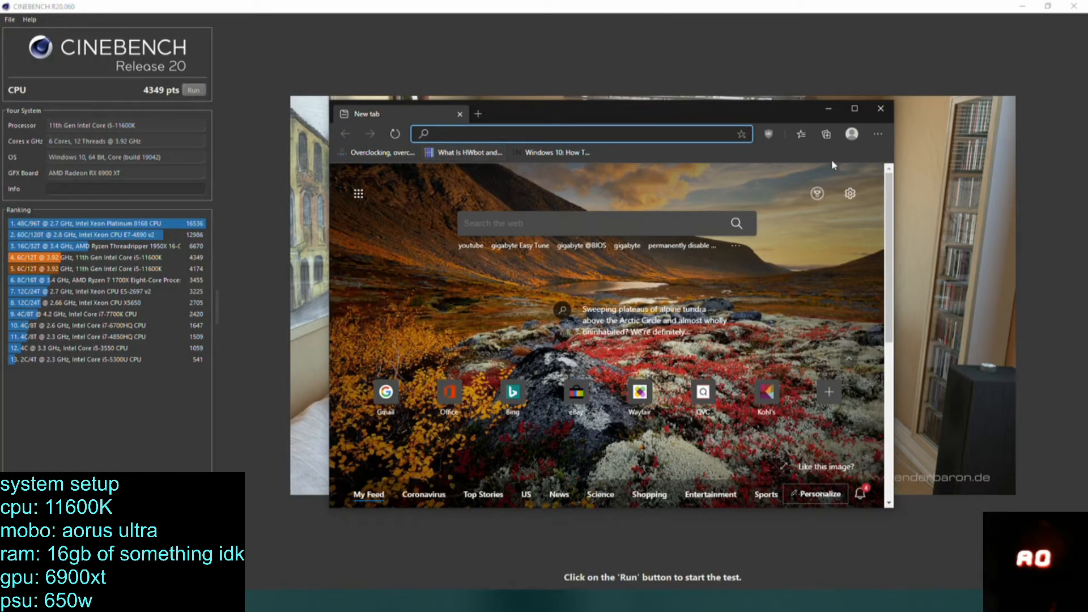
pyautogui.rightClick(793, 153)
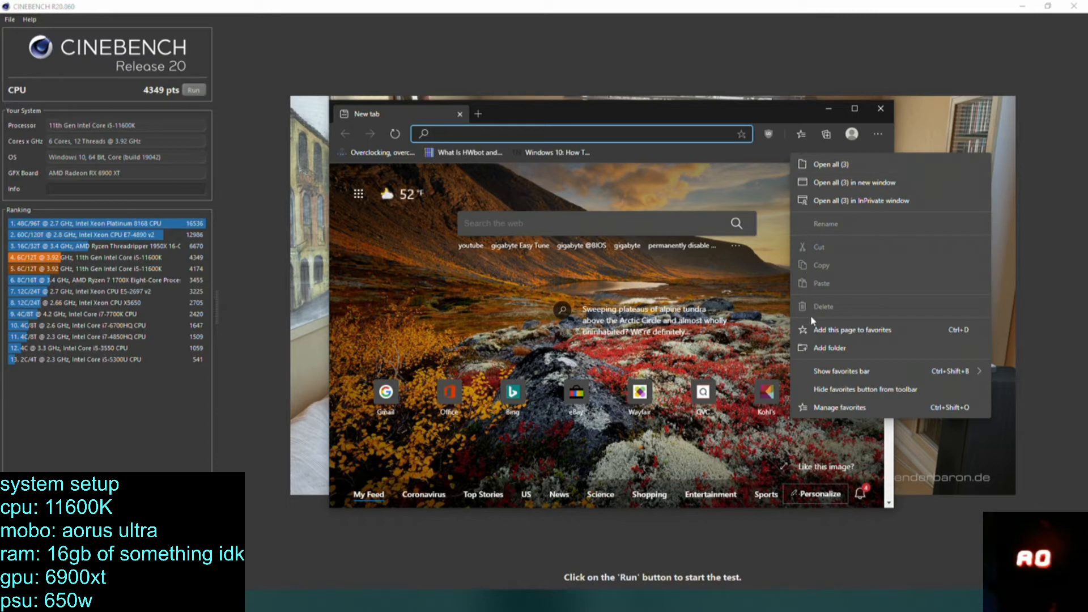
pyautogui.moveTo(828, 373)
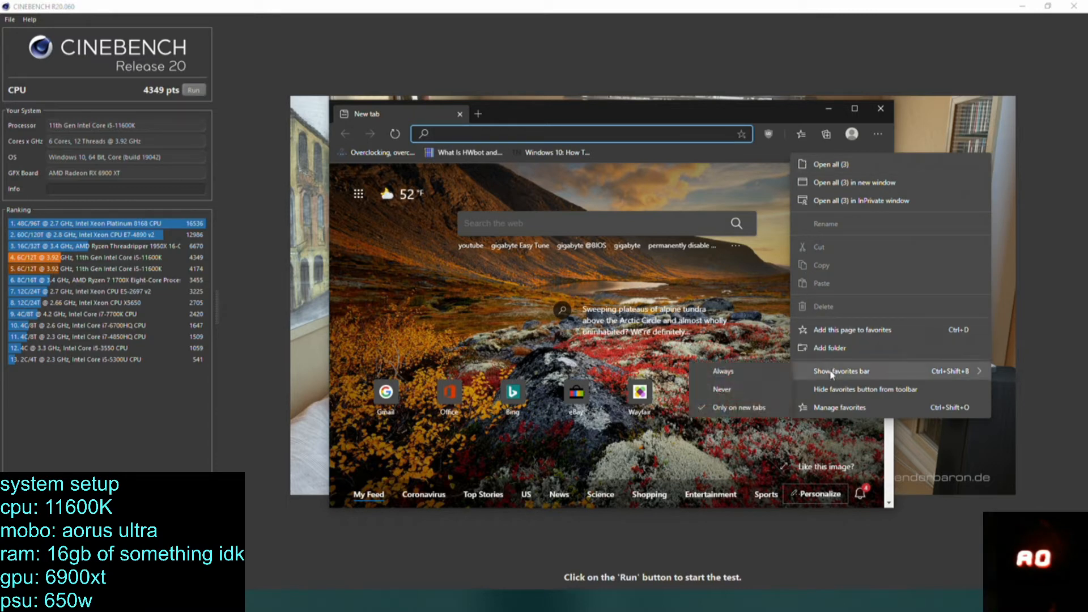
pyautogui.click(748, 390)
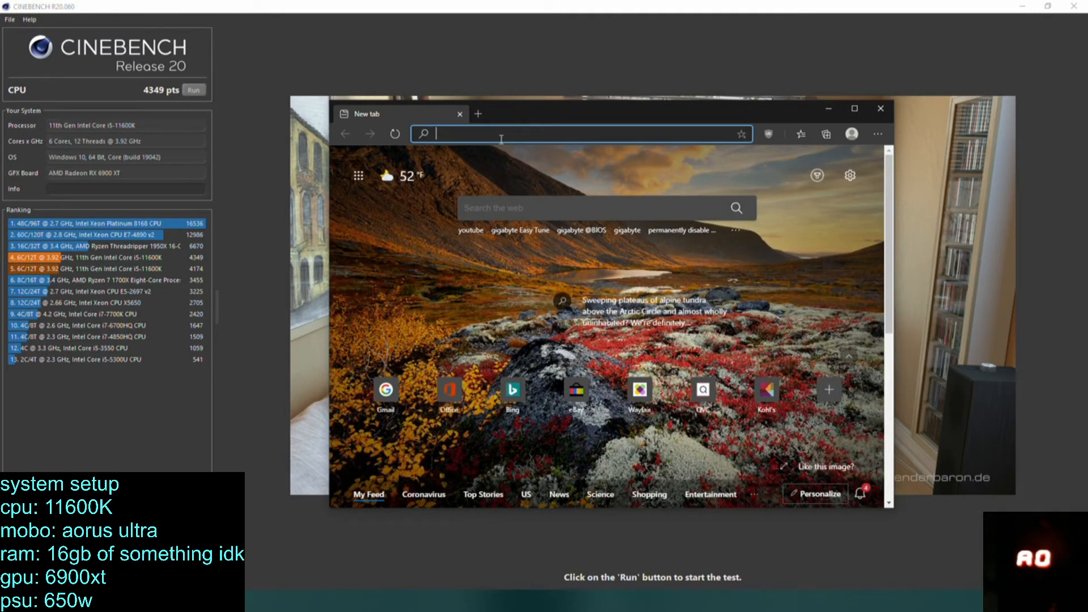
# Look up hwbot in the browser and open the suggested hwbot.org/benchmarks page.
pyautogui.write('hwbot')
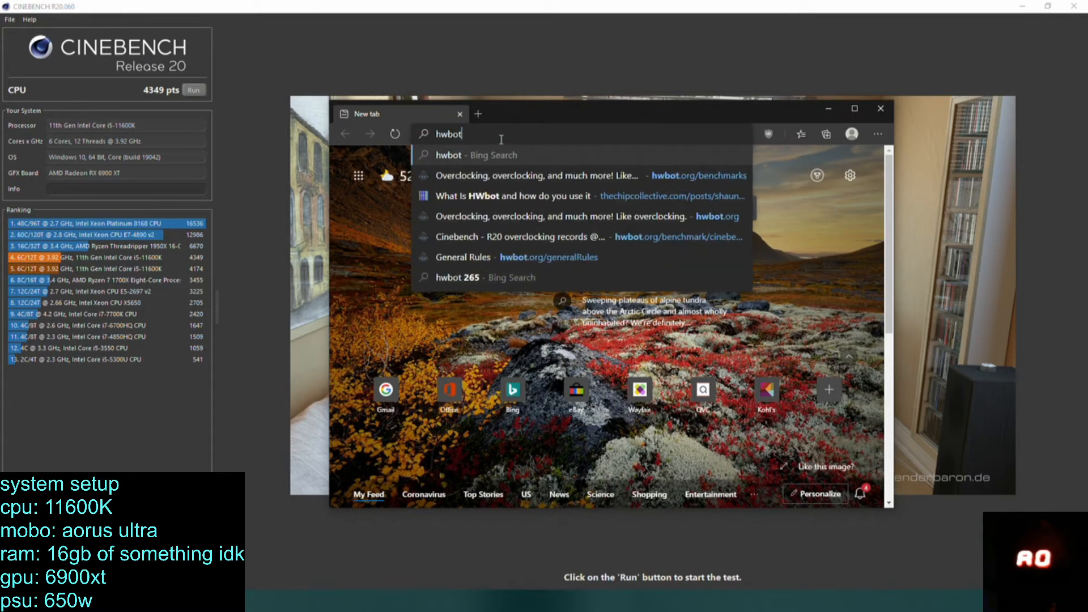
pyautogui.press('Down')
pyautogui.press('Down')
pyautogui.press('Down')
pyautogui.press('Up')
pyautogui.press('Up')
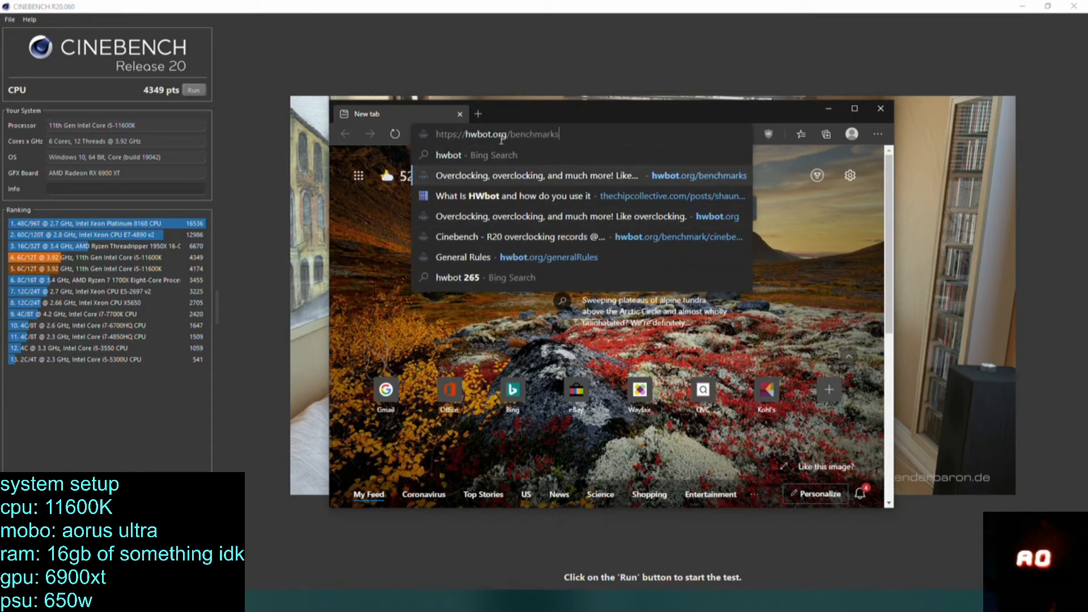
pyautogui.press('Return')
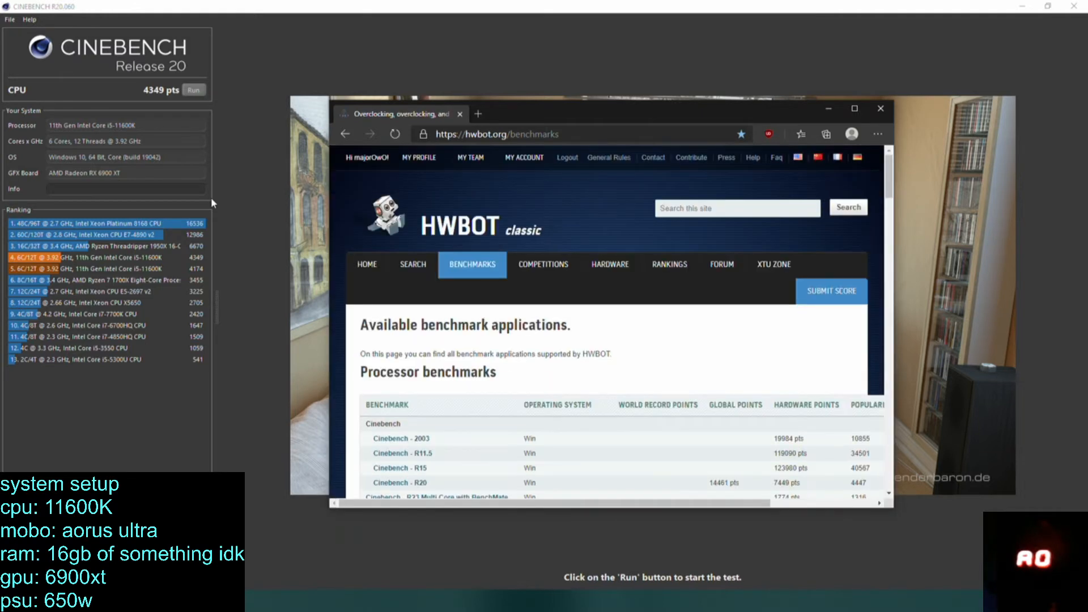
# Show HWBOT's processor benchmarks and open the Cinebench - R20 benchmark page.
pyautogui.moveTo(469, 280)
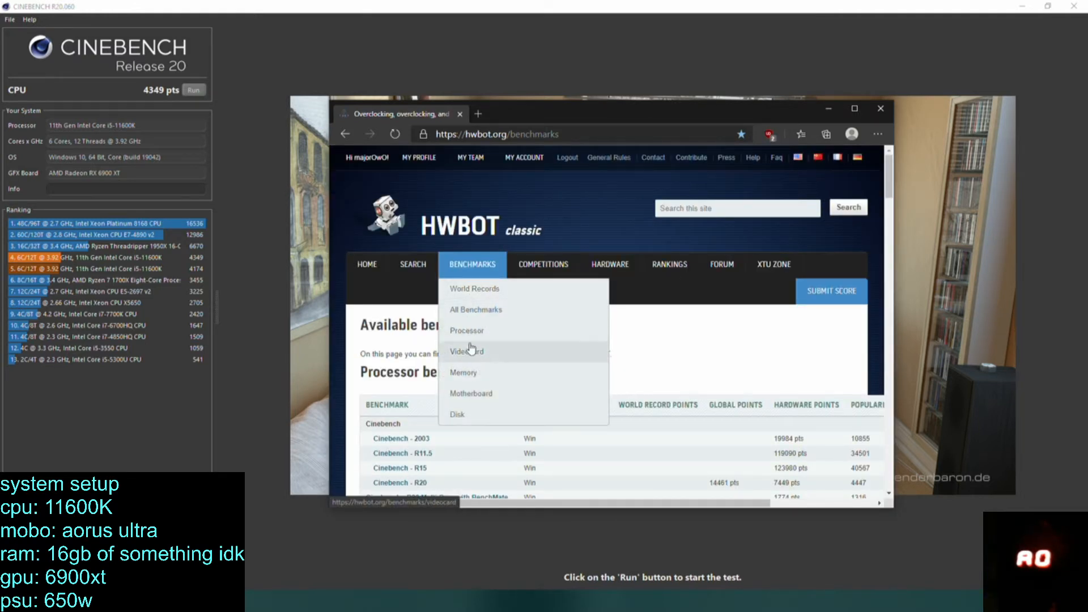
pyautogui.click(542, 310)
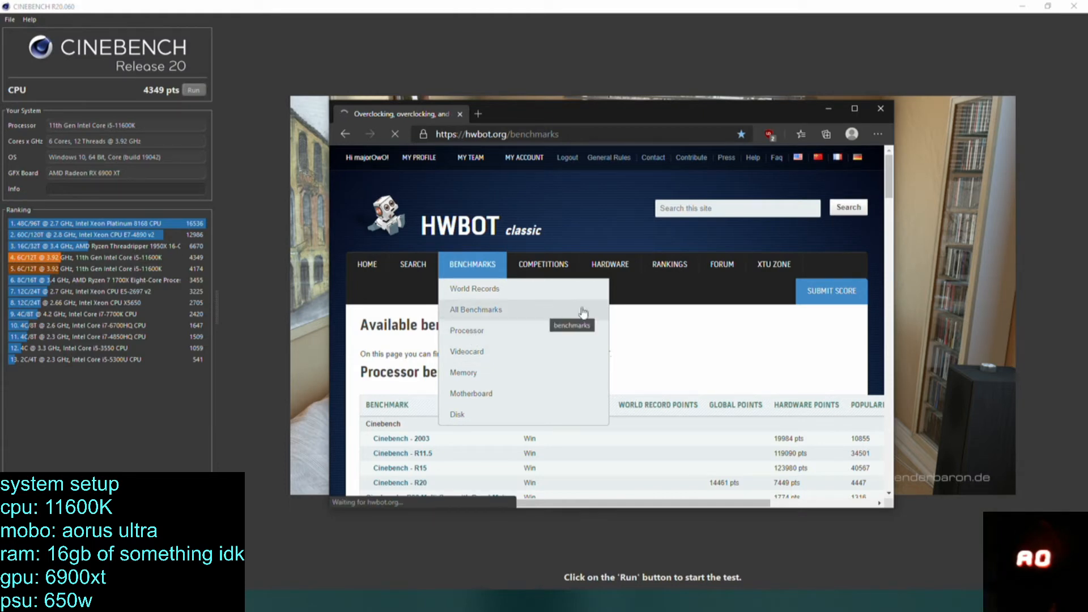
pyautogui.scroll(-1, 605, 344)
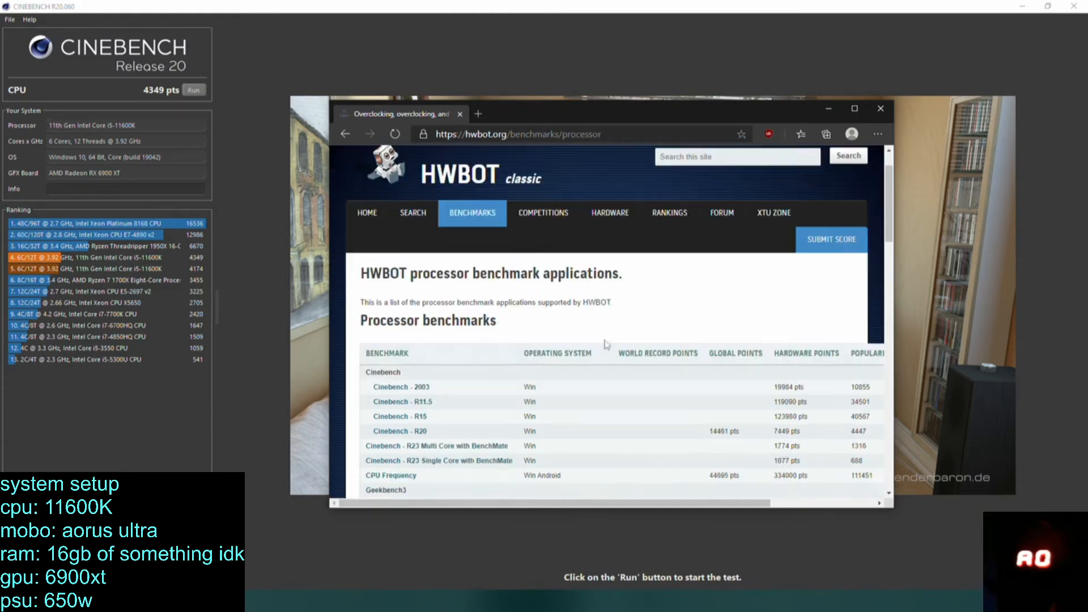
pyautogui.scroll(-3, 606, 345)
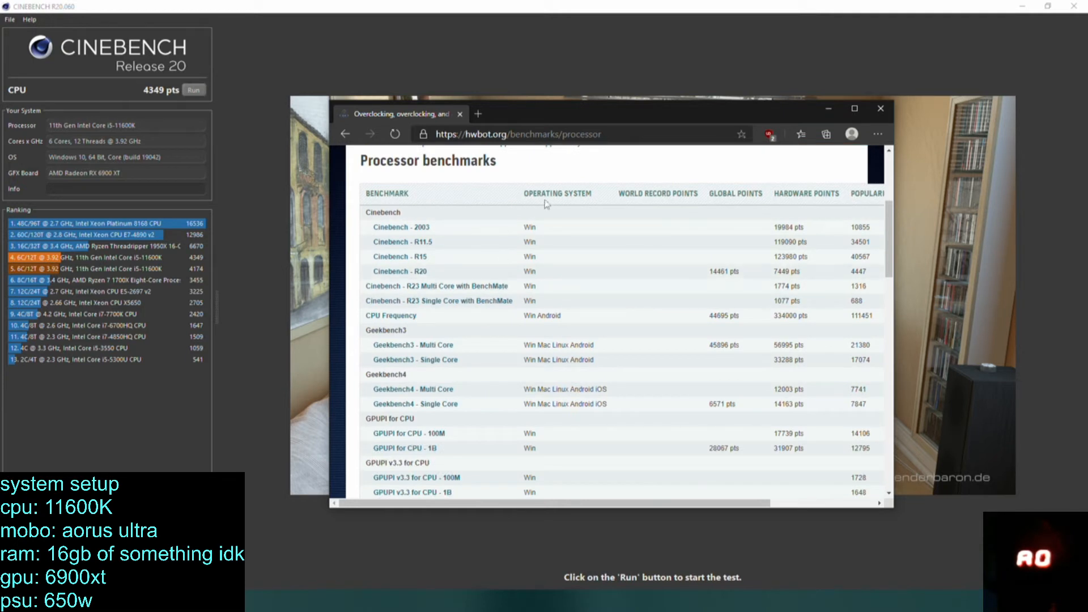
pyautogui.click(412, 276)
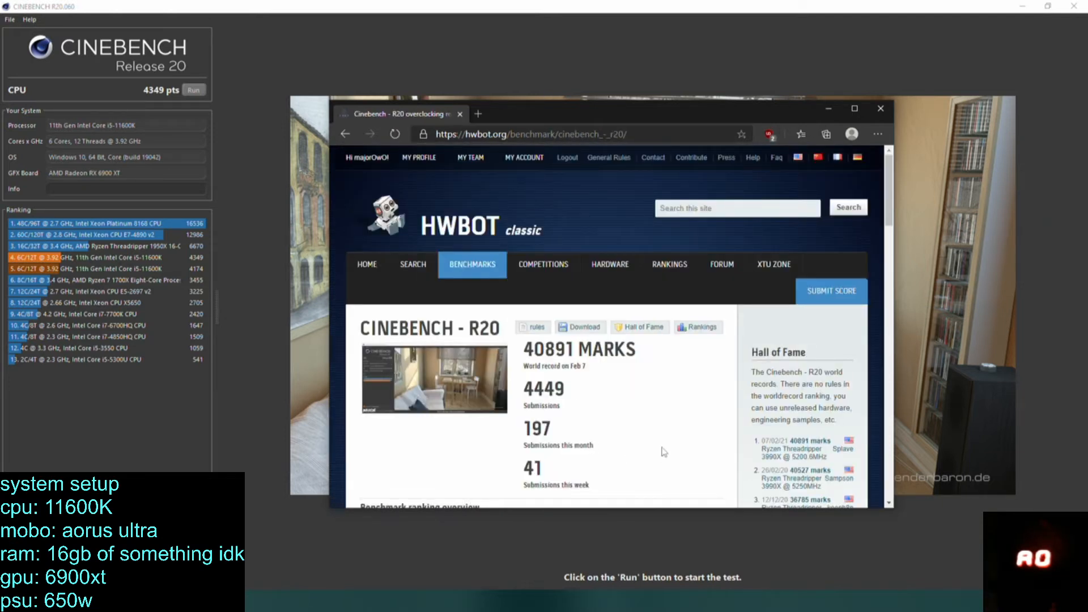
# View the overall best submission for Cinebench - R20 12x CPU and return to the benchmark ranking overview.
pyautogui.scroll(-10, 664, 452)
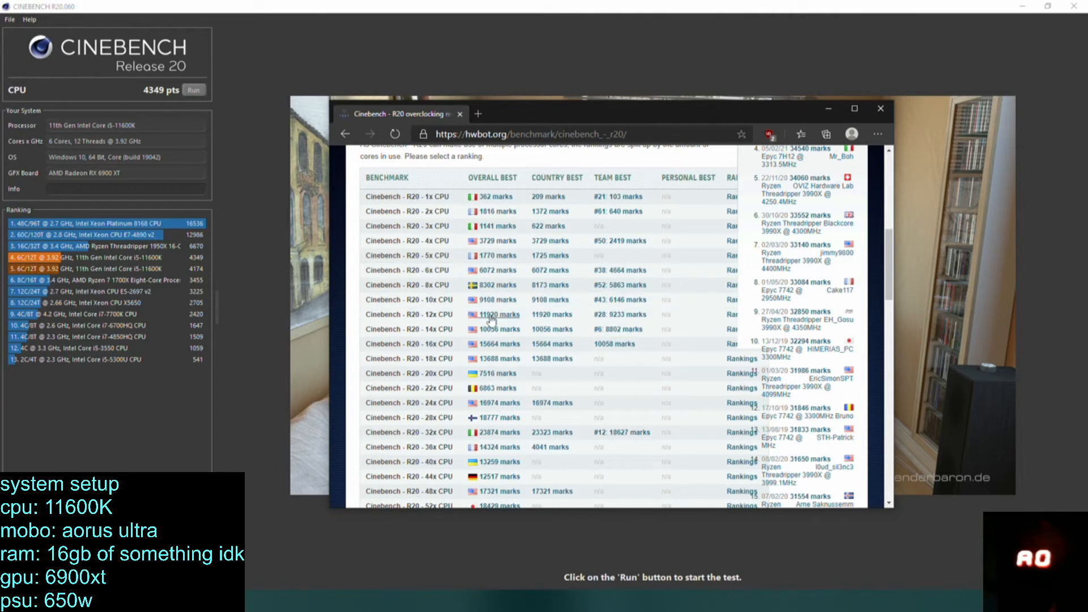
pyautogui.click(497, 317)
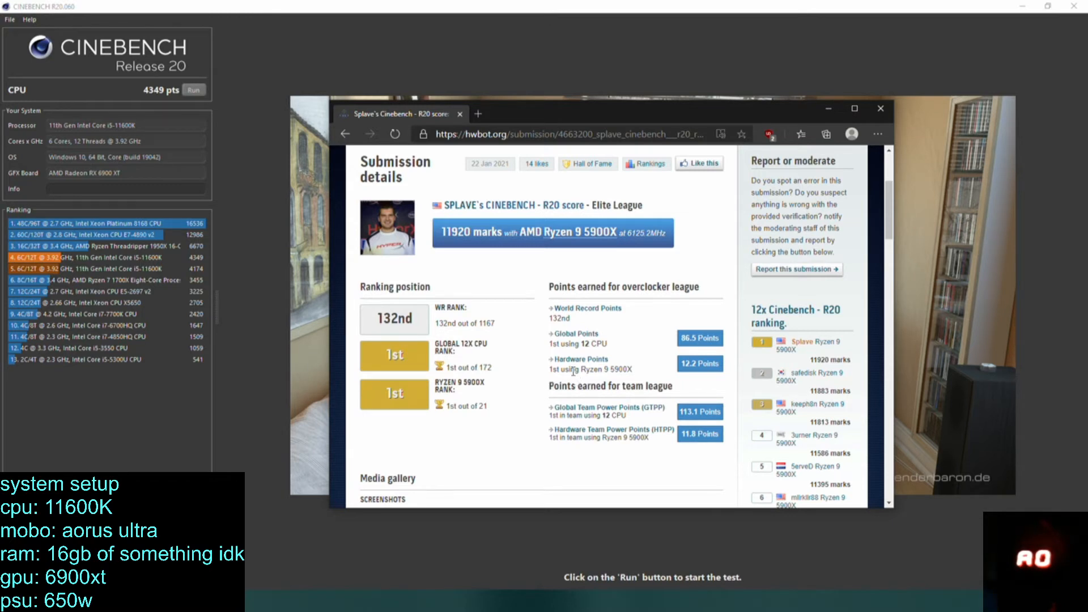
pyautogui.click(345, 134)
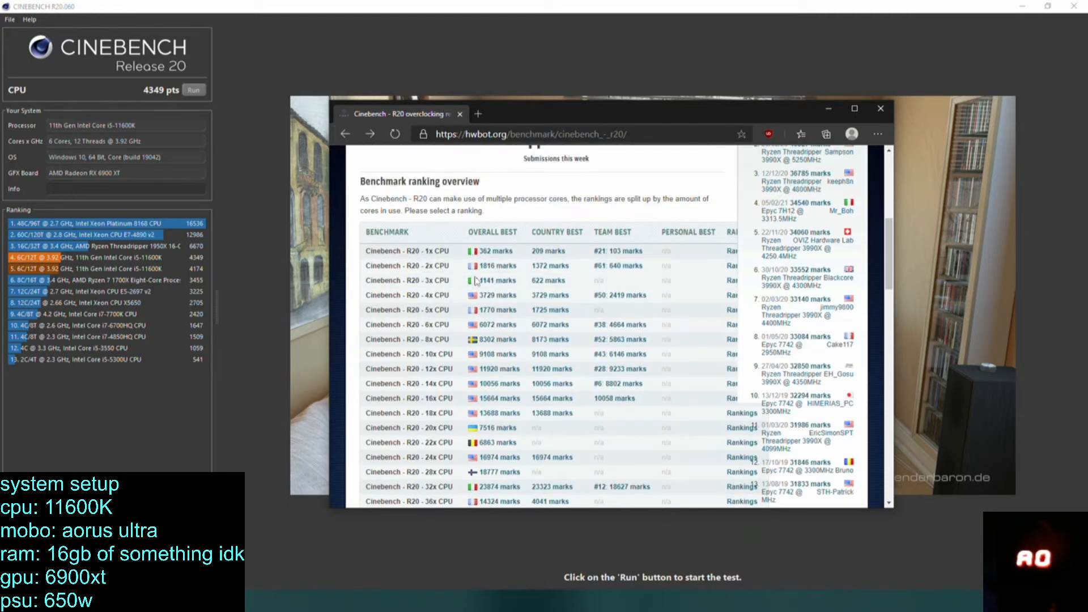
# Open the overall best submission for Cinebench - R20 6x CPU and examine its ranking position, screenshots and hardware details.
pyautogui.click(502, 300)
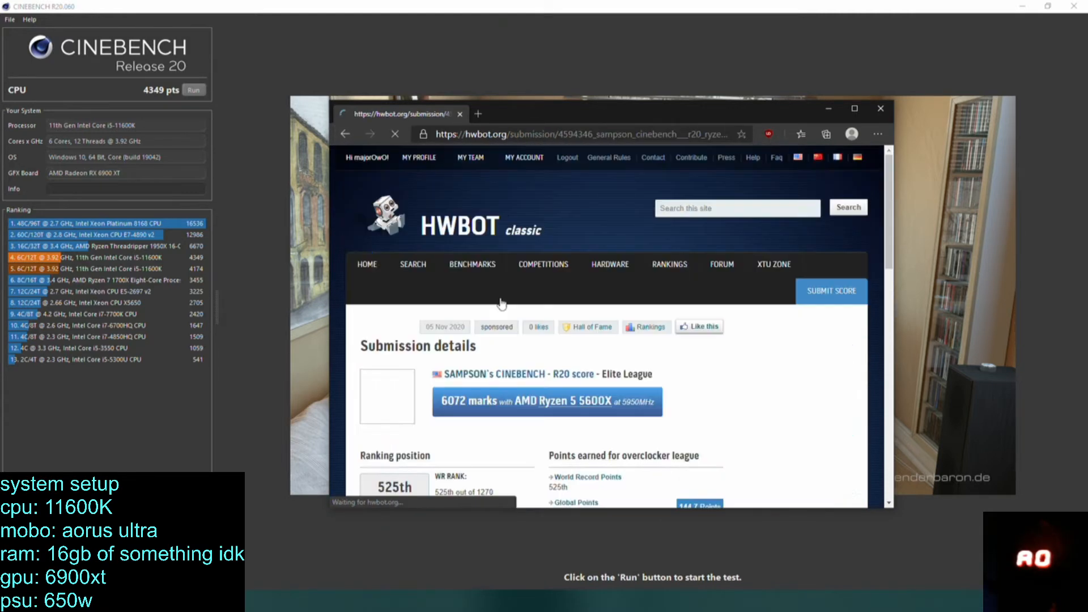
pyautogui.scroll(-3, 521, 312)
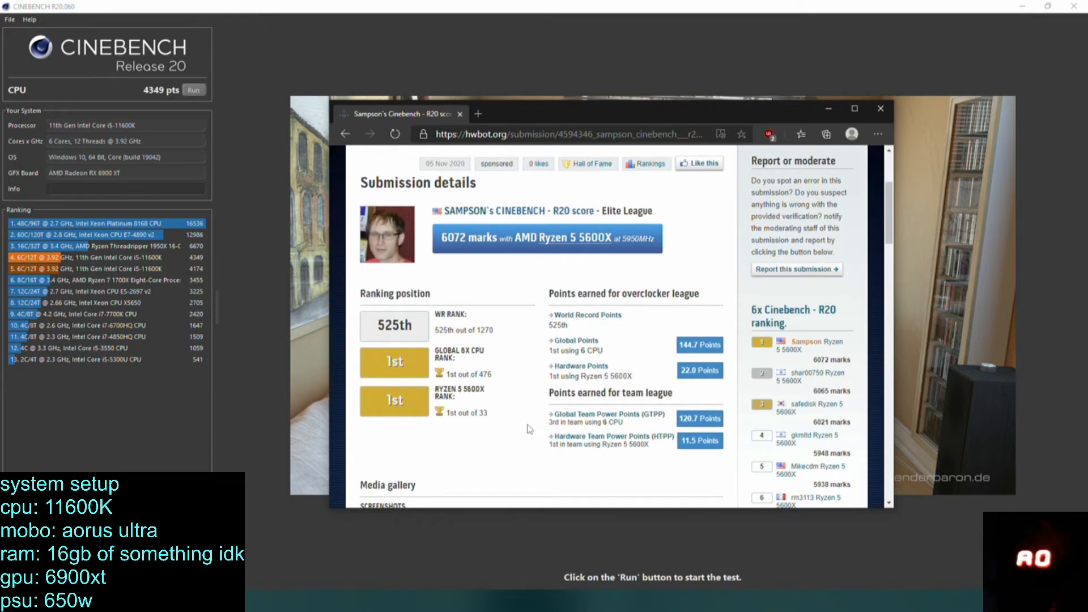
pyautogui.scroll(1, 529, 429)
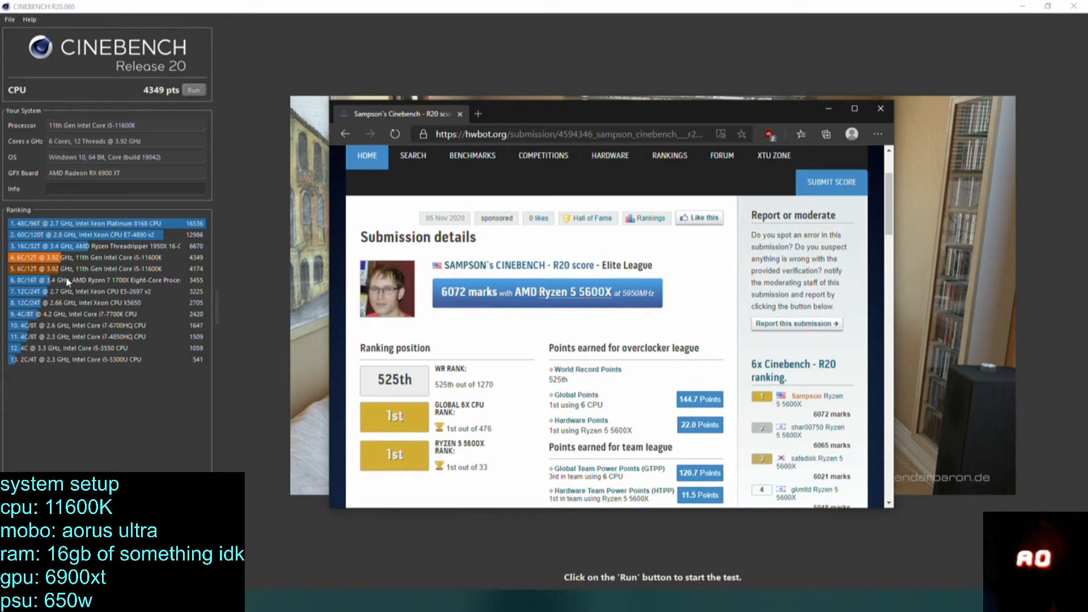
pyautogui.scroll(-15, 462, 420)
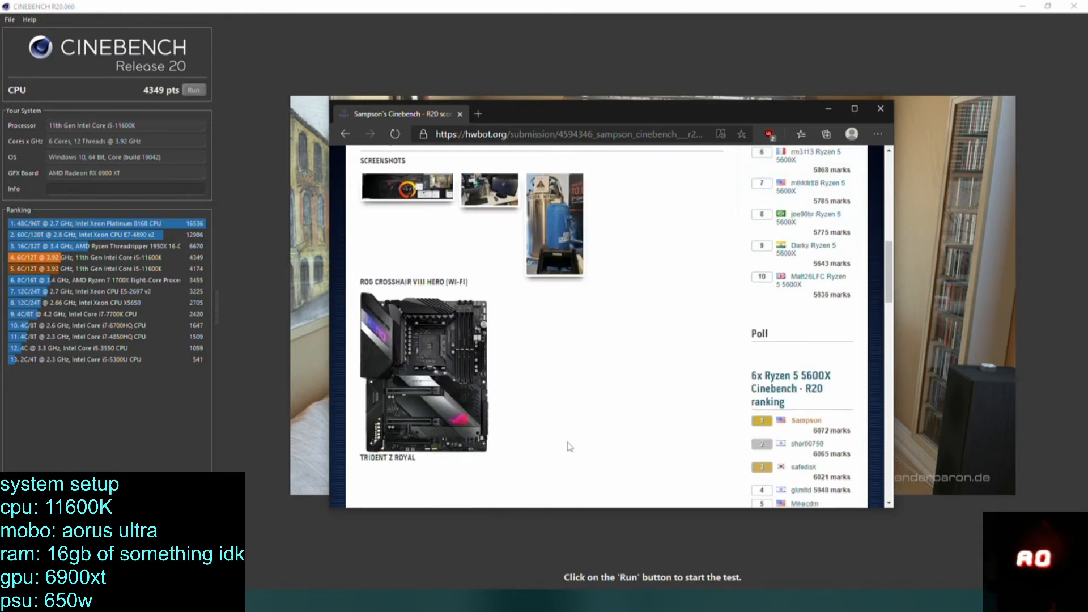
pyautogui.scroll(-5, 618, 317)
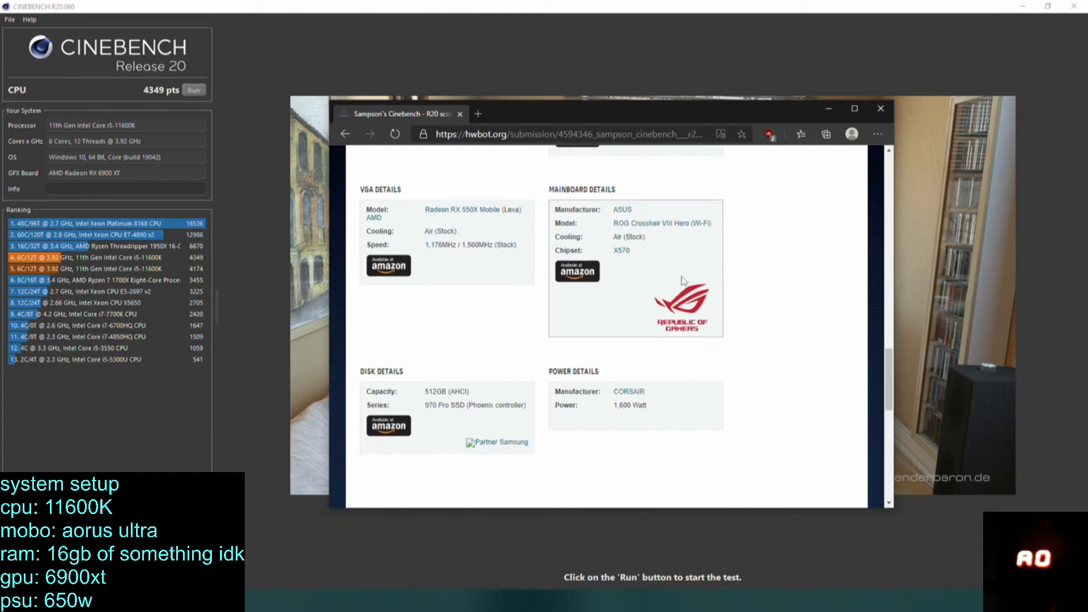
pyautogui.scroll(-5, 734, 309)
pyautogui.scroll(8, 733, 308)
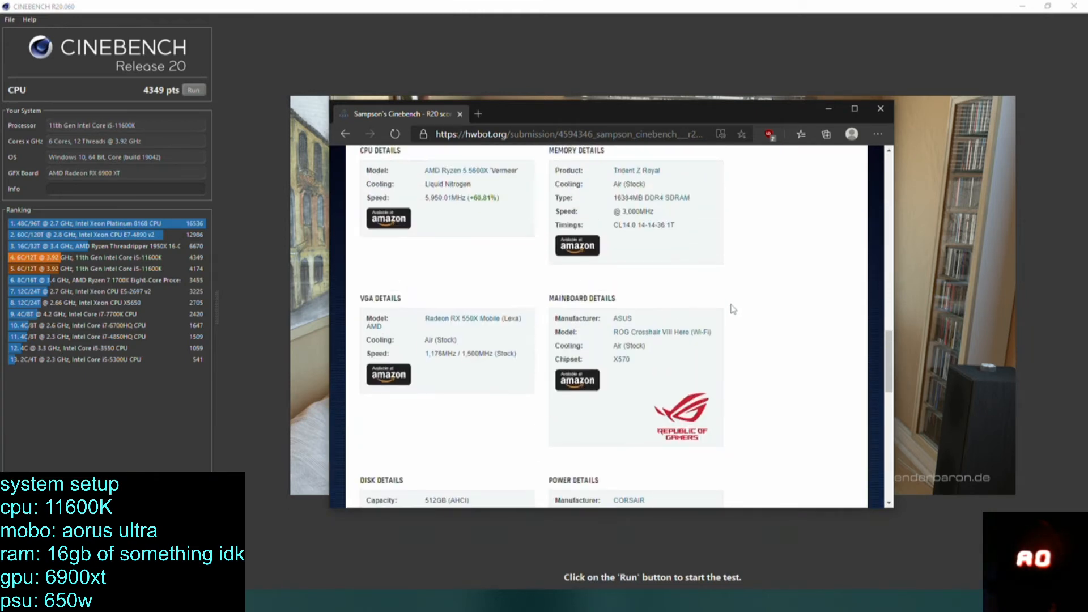
pyautogui.scroll(-4, 728, 307)
pyautogui.scroll(7, 730, 304)
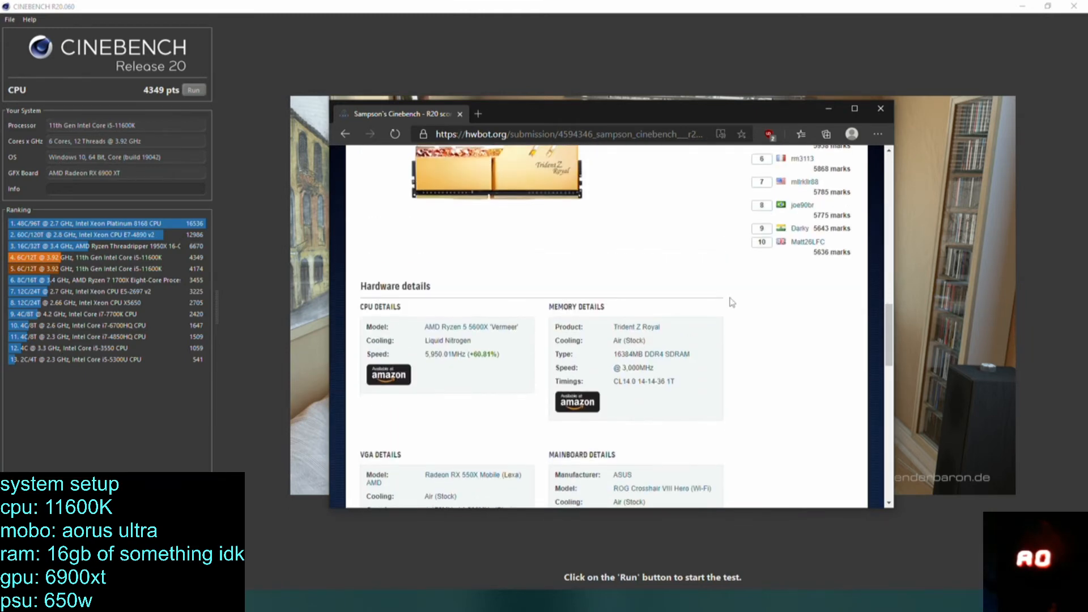
pyautogui.scroll(6, 731, 302)
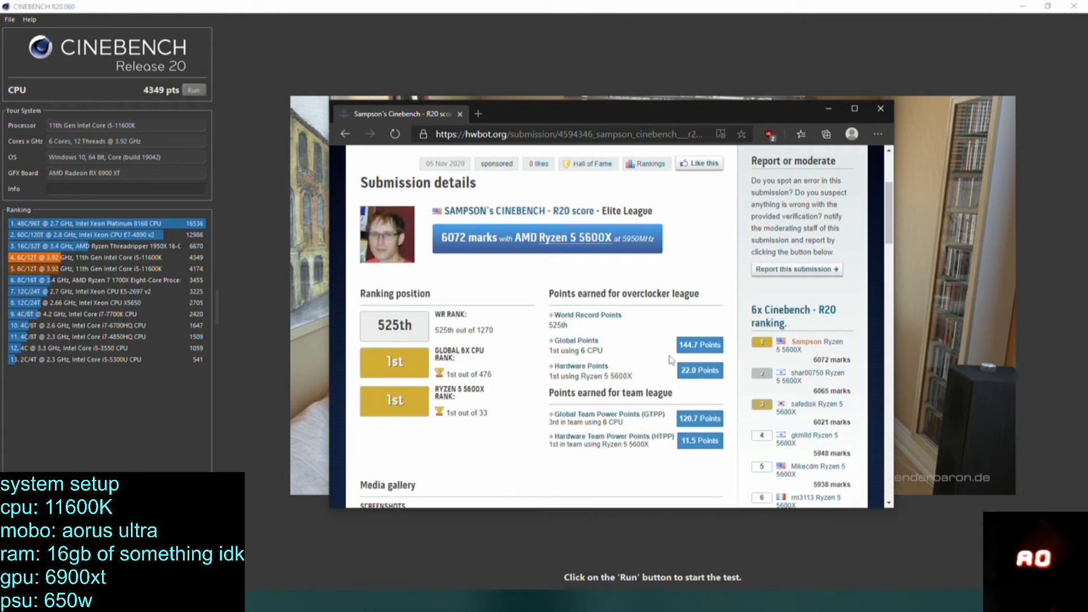
pyautogui.scroll(3, 600, 369)
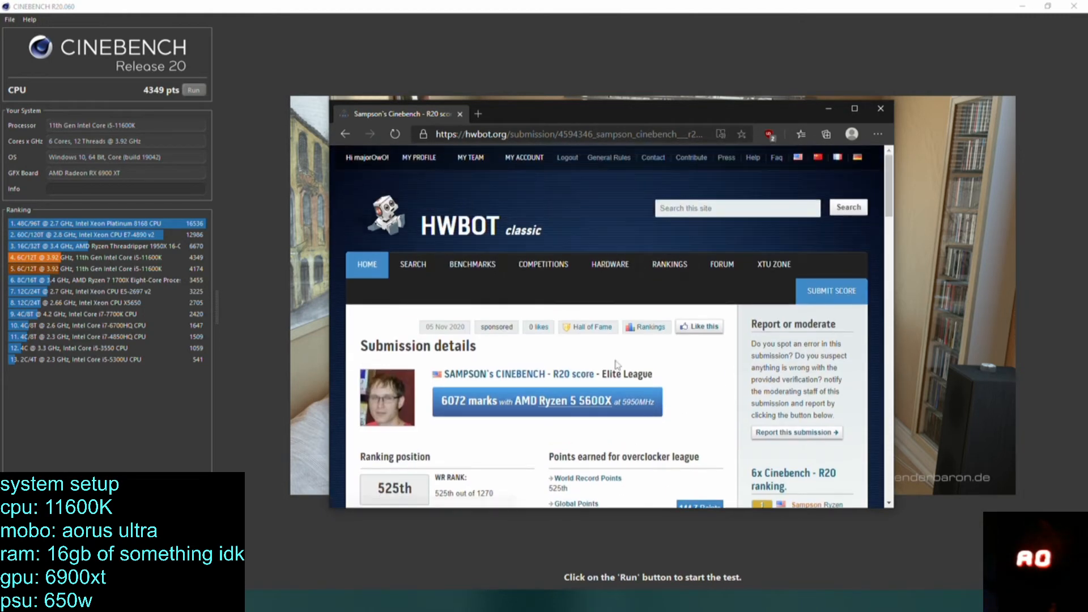
pyautogui.scroll(-2, 618, 365)
pyautogui.scroll(2, 625, 366)
# Browse HWBOT's processor library and show the Core i5 11000 series under Intel's Rocket Lake architecture.
pyautogui.moveTo(612, 266)
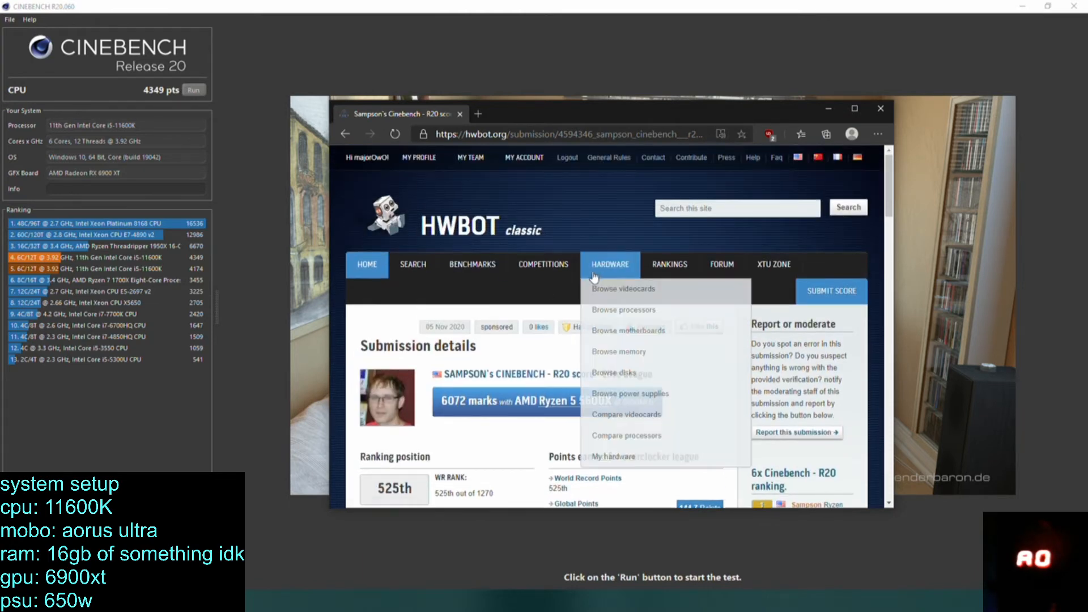
pyautogui.click(623, 310)
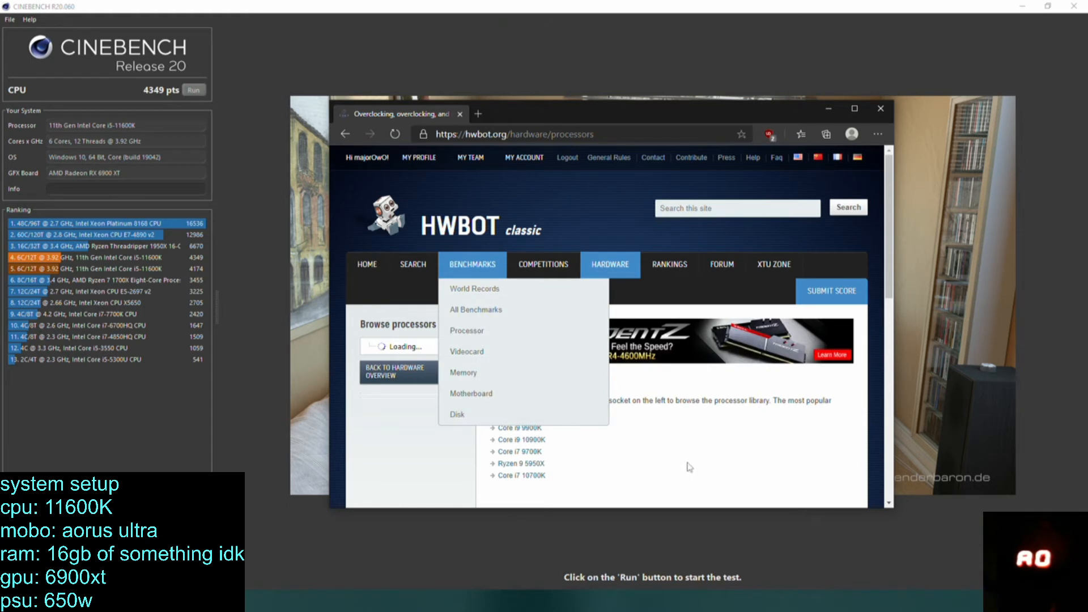
pyautogui.scroll(-2, 409, 356)
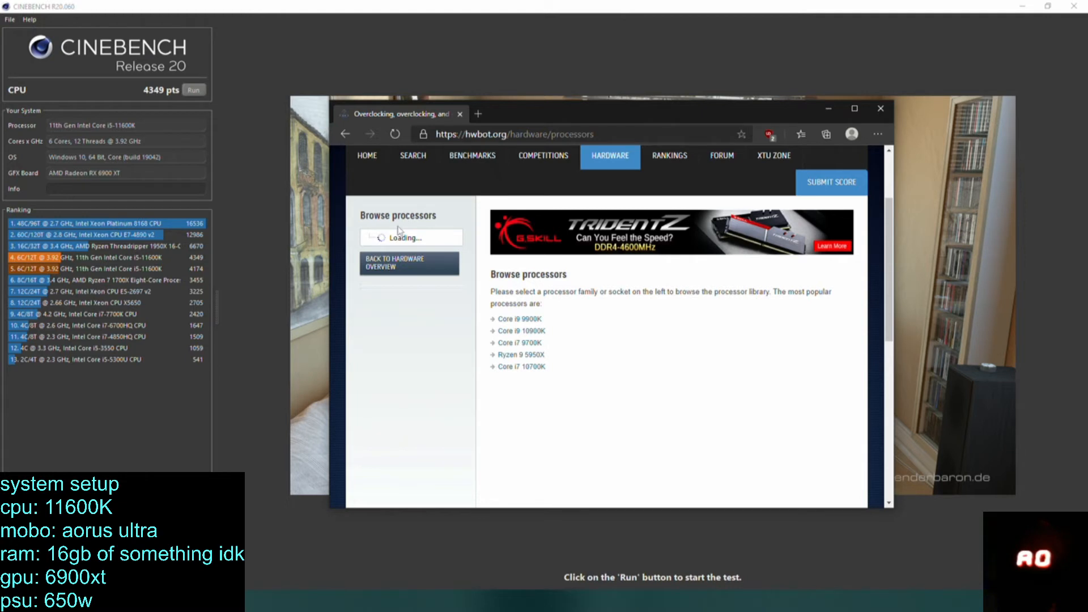
pyautogui.scroll(-5, 436, 374)
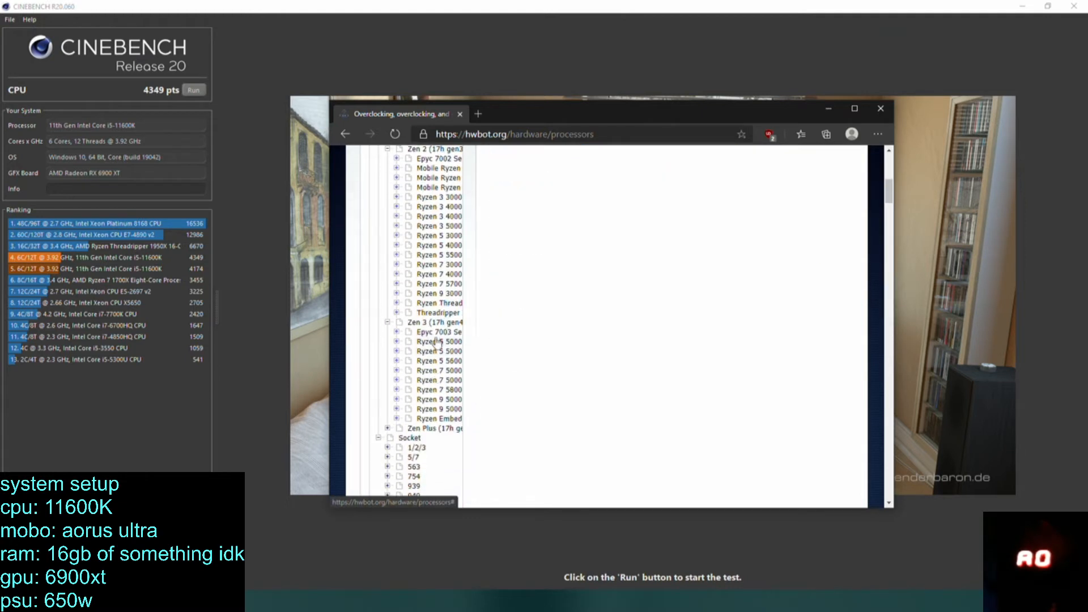
pyautogui.scroll(-3, 436, 342)
pyautogui.scroll(3, 434, 341)
pyautogui.scroll(-15, 431, 337)
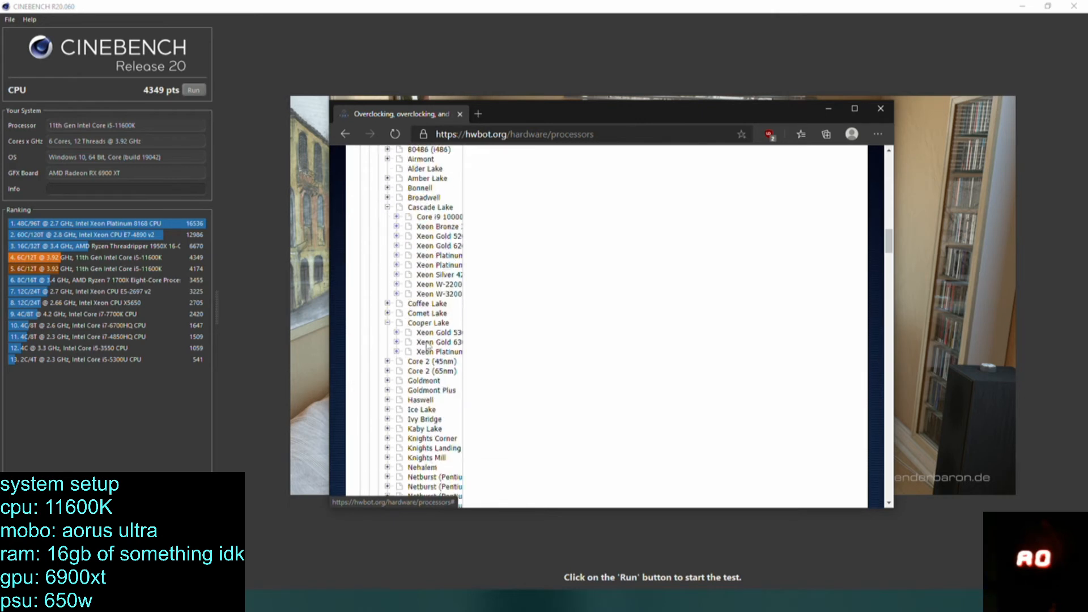
pyautogui.scroll(-8, 428, 344)
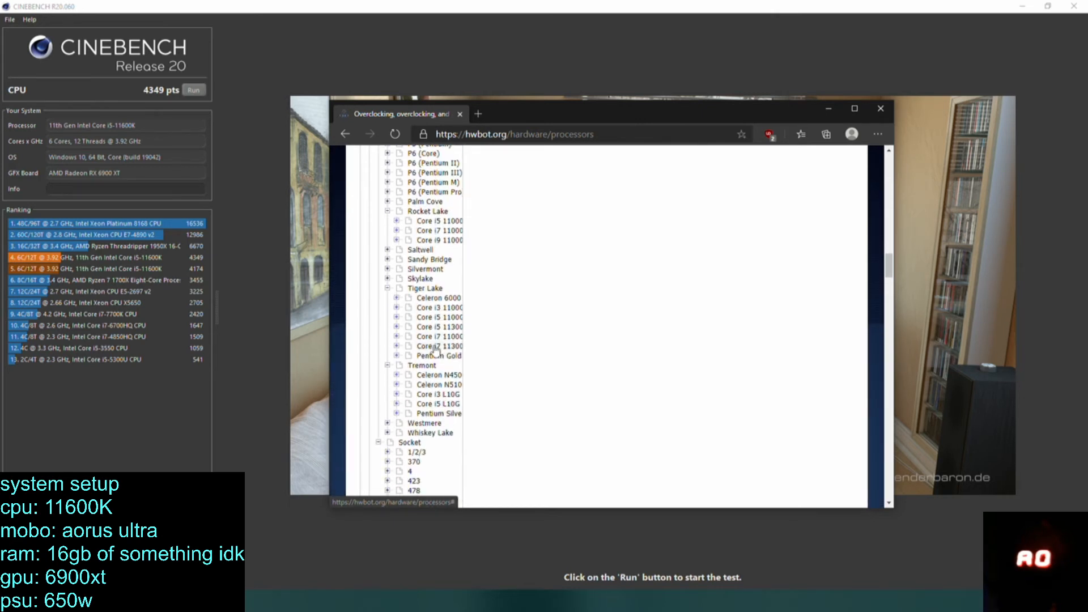
pyautogui.scroll(10, 435, 351)
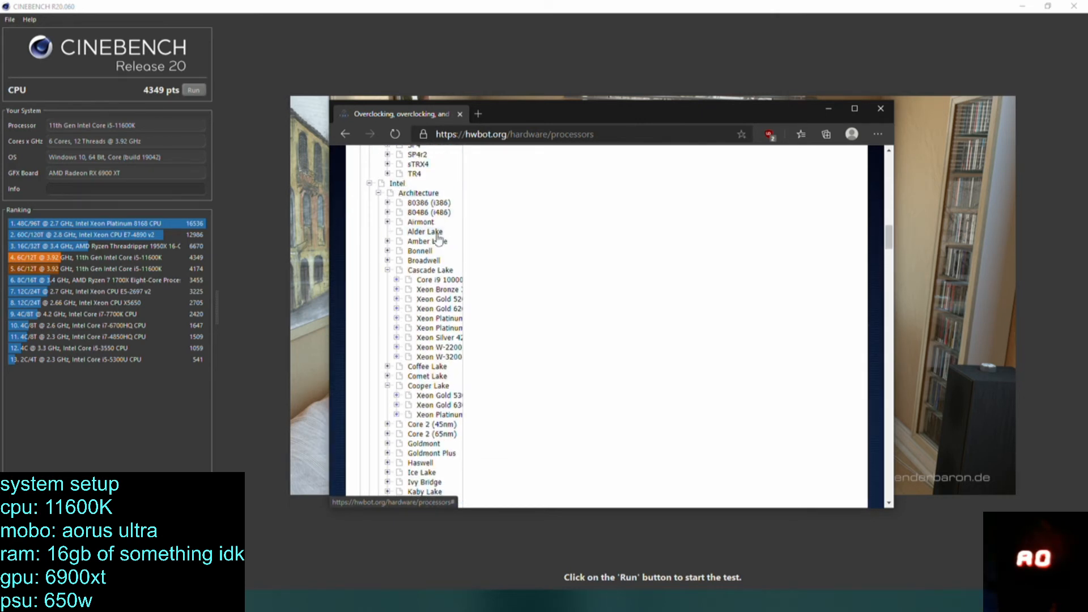
pyautogui.scroll(-10, 434, 243)
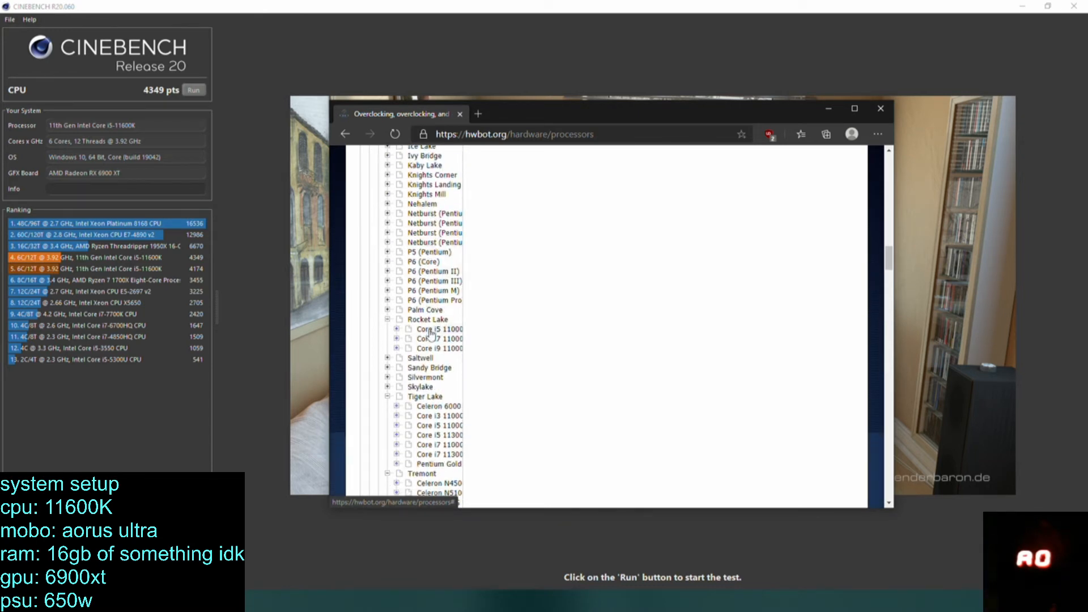
pyautogui.click(431, 331)
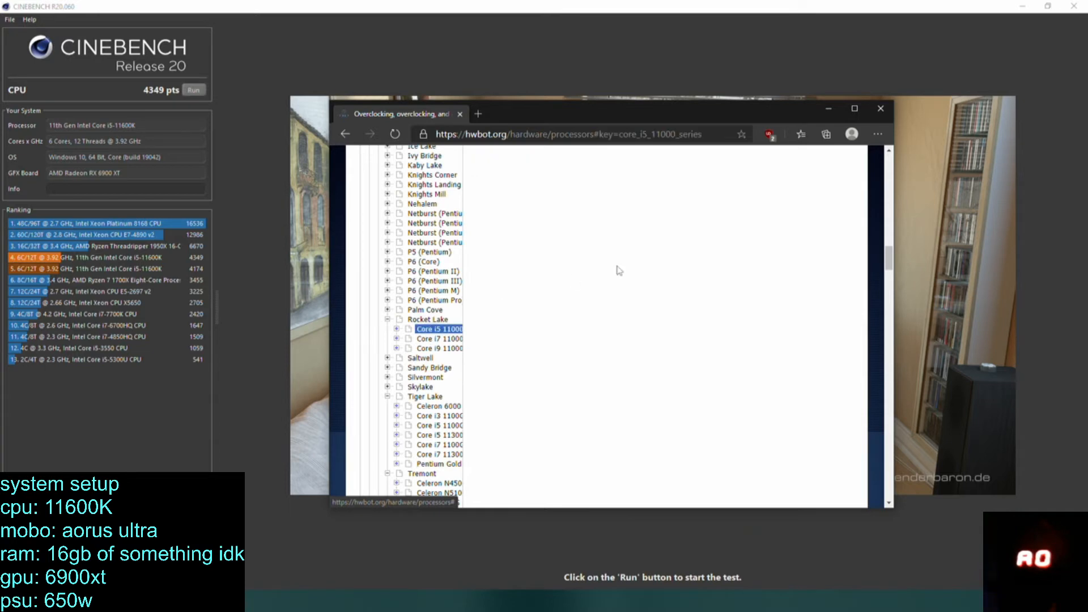
# Open the Core i5 11600K specifications from the series list and maximize the browser window.
pyautogui.scroll(10, 621, 268)
pyautogui.scroll(10, 567, 301)
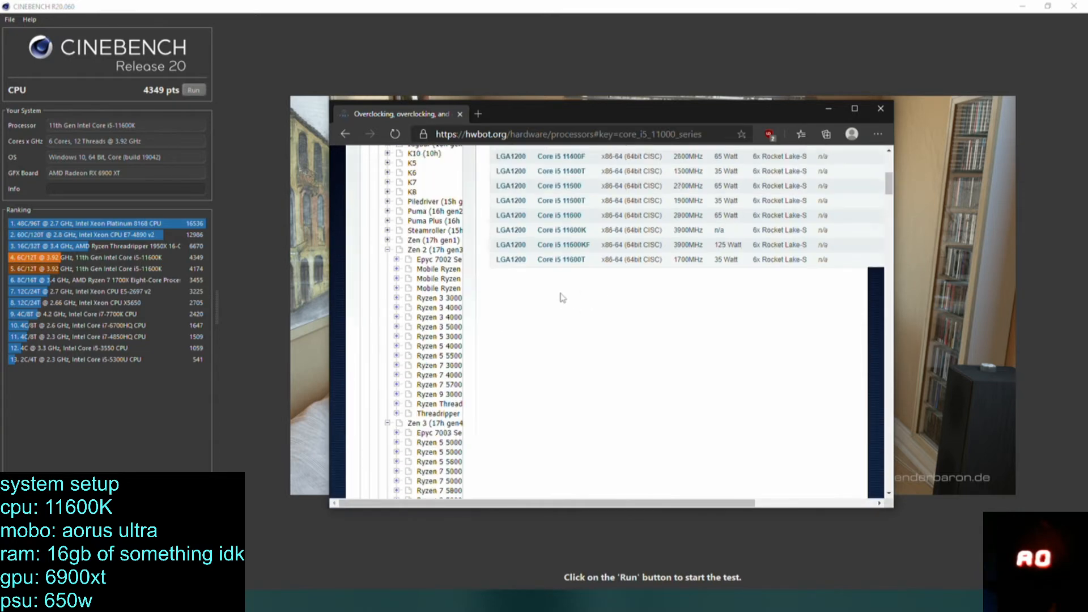
pyautogui.scroll(-3, 561, 303)
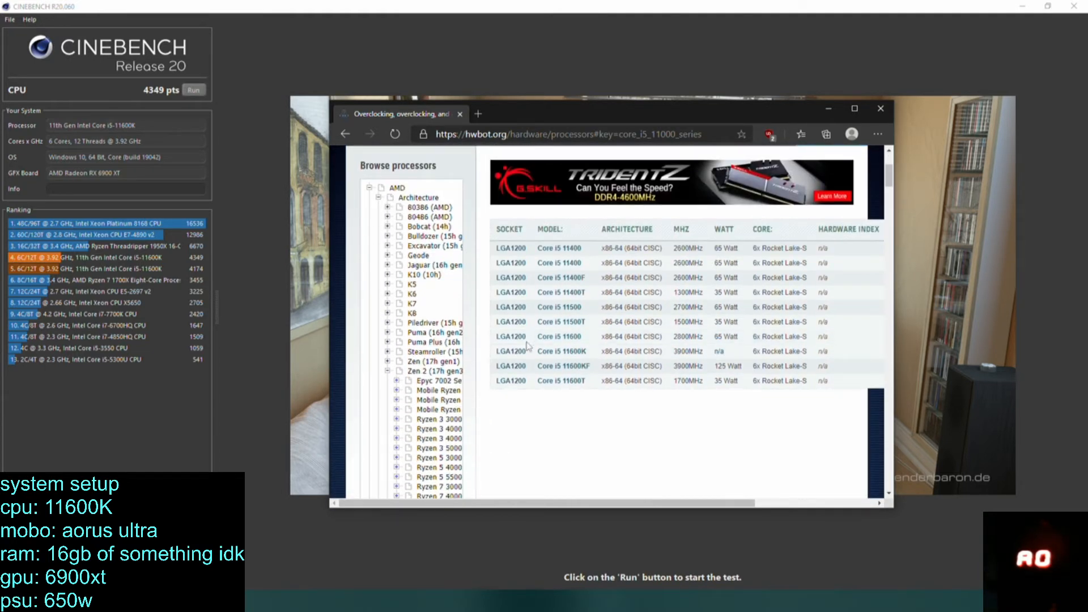
pyautogui.click(573, 352)
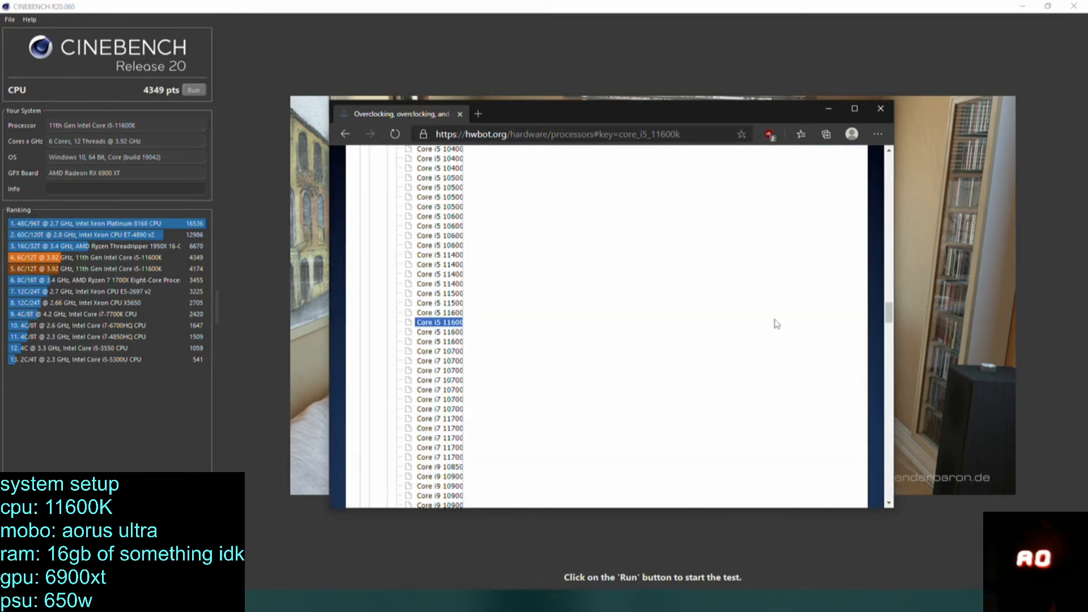
pyautogui.scroll(-10, 765, 318)
pyautogui.scroll(20, 707, 317)
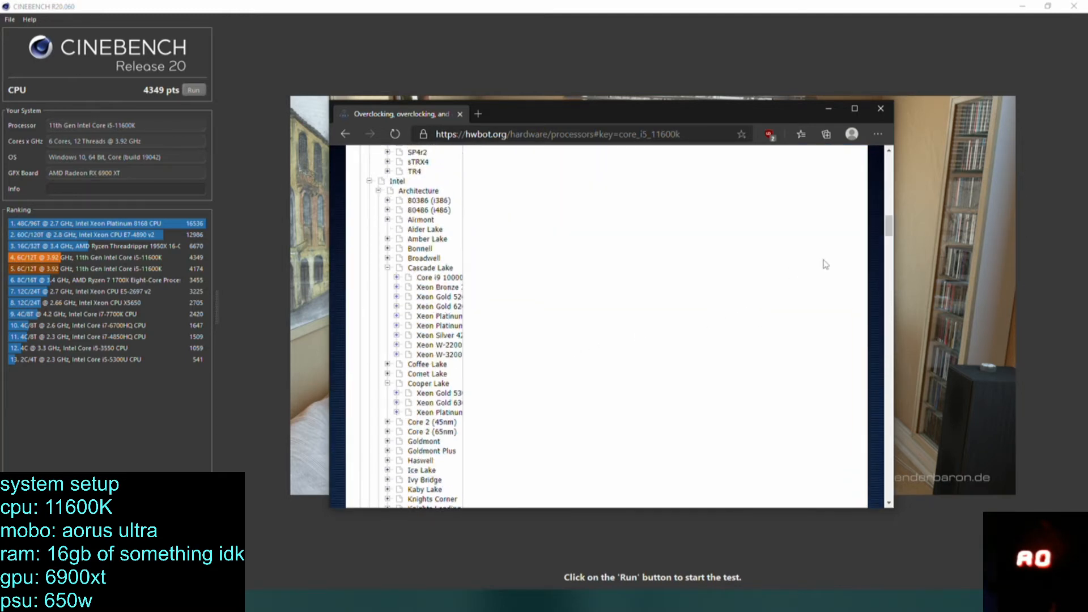
pyautogui.scroll(-2, 709, 365)
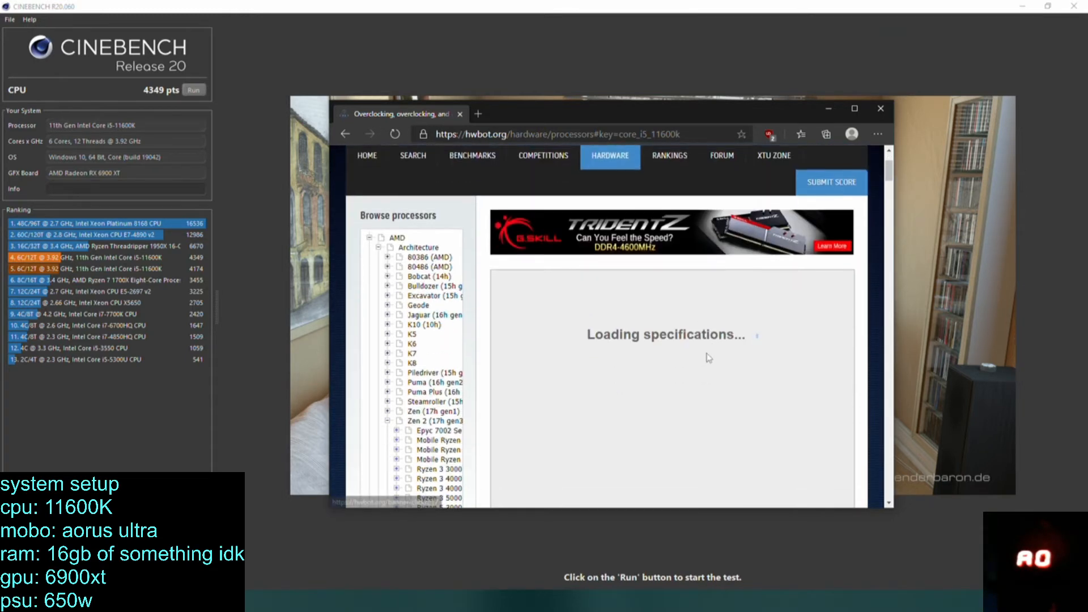
pyautogui.click(855, 109)
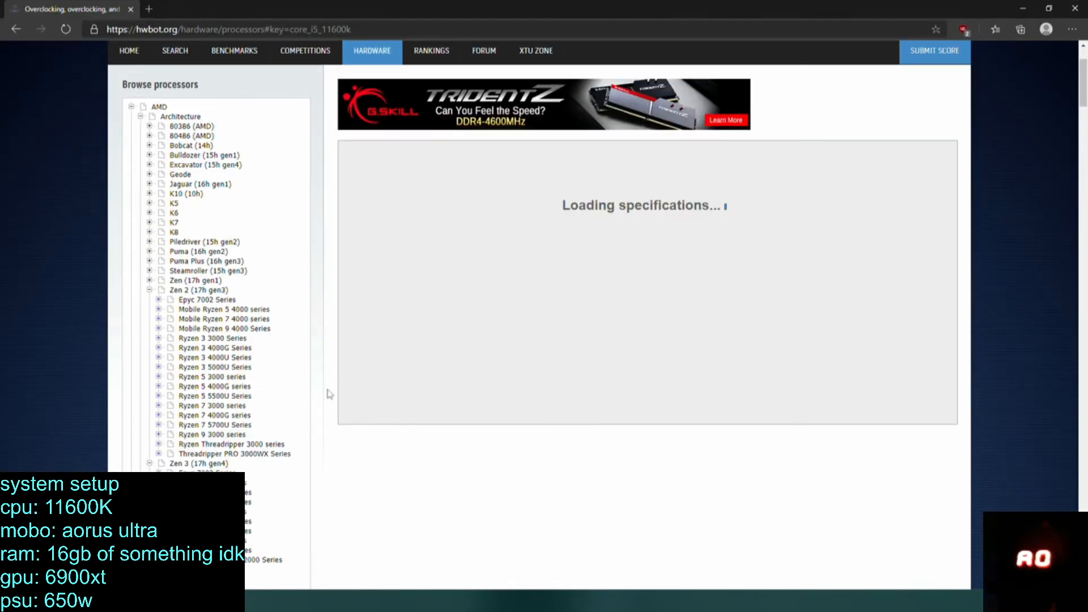
# Examine the CPU overclocking records listed per benchmark for the Core i5 11600K.
pyautogui.scroll(-4, 498, 308)
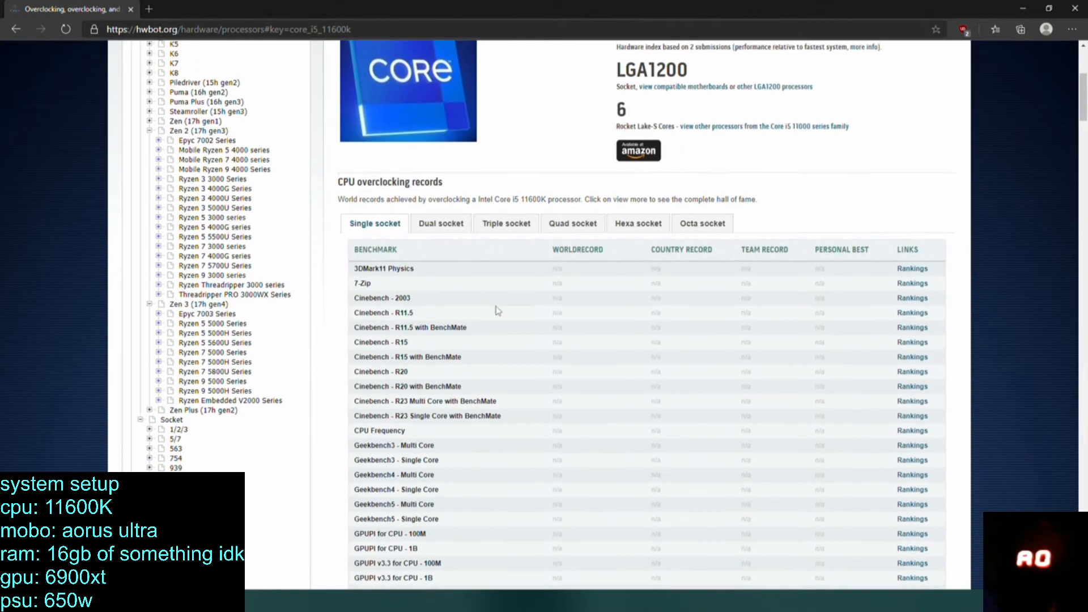
pyautogui.scroll(-3, 425, 281)
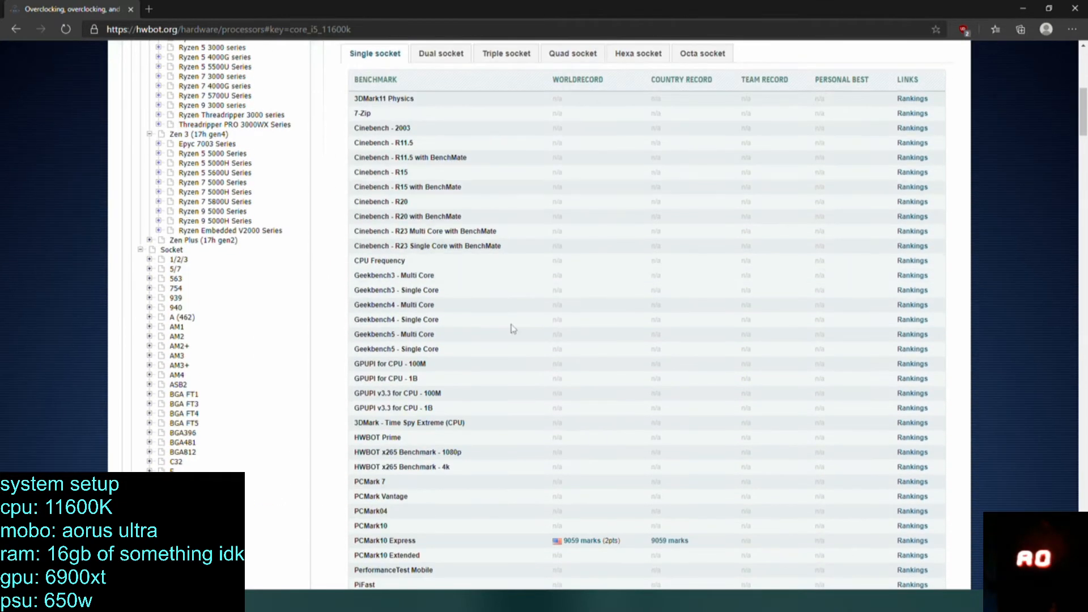
pyautogui.scroll(-5, 510, 340)
pyautogui.scroll(10, 524, 395)
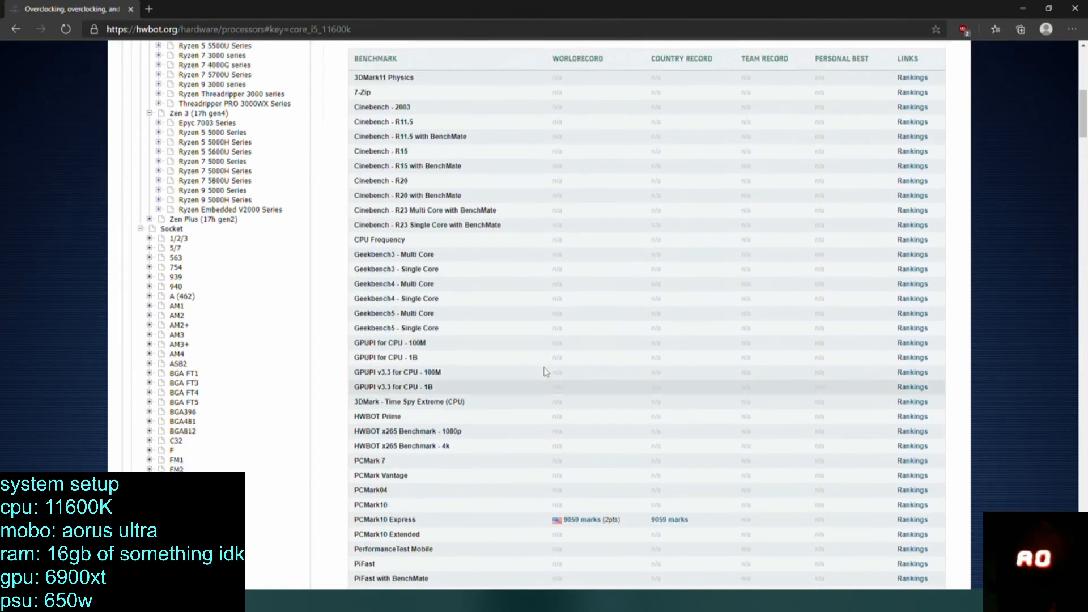
pyautogui.scroll(-8, 485, 373)
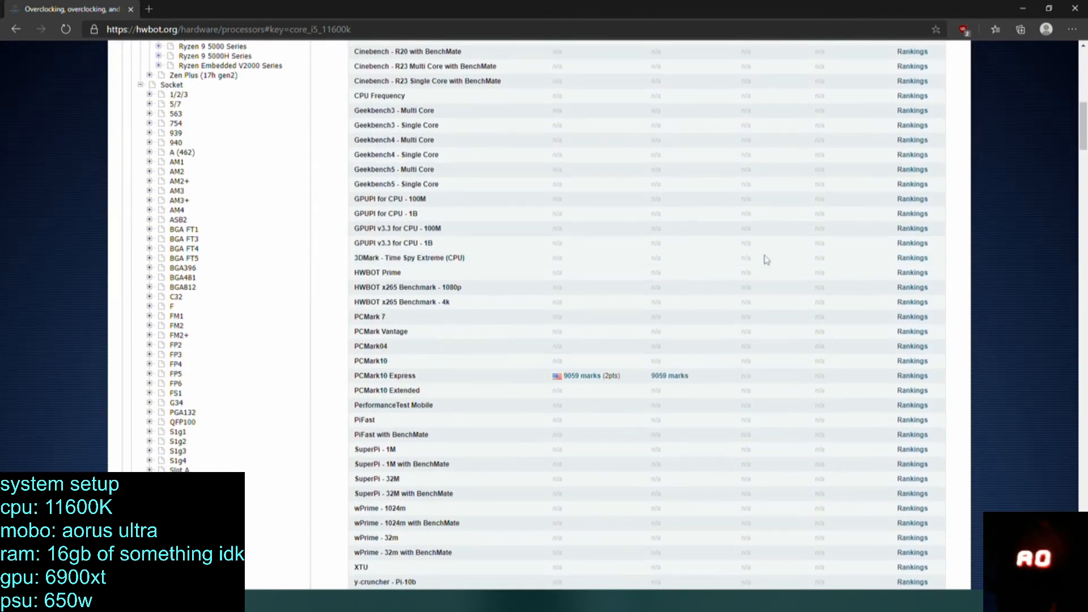
pyautogui.scroll(8, 760, 260)
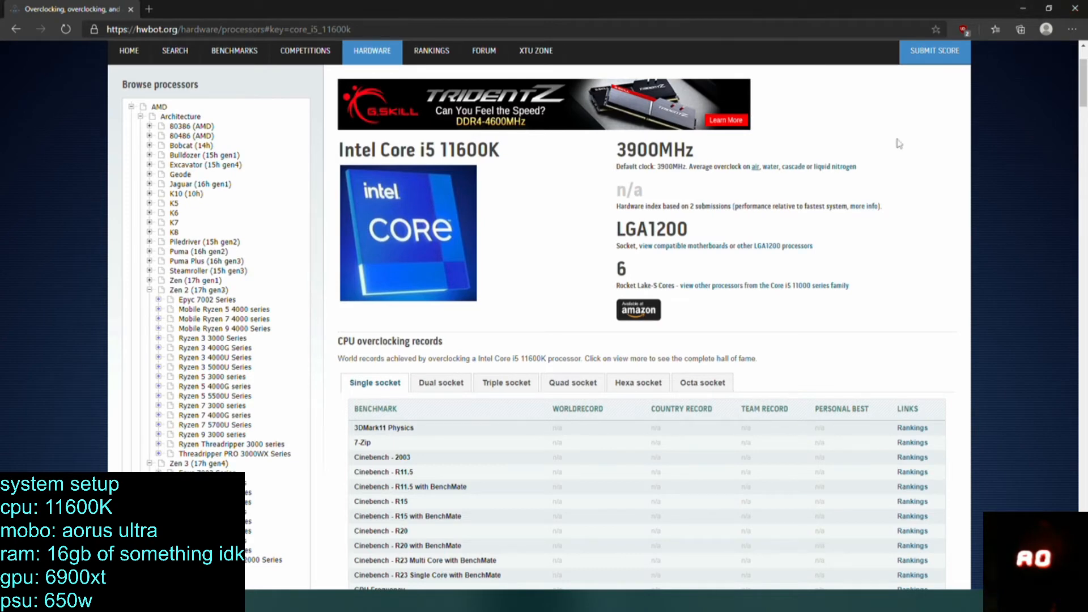
# Close the browser and Cinebench R20, and restart the PC into the BIOS setup.
pyautogui.click(1077, 8)
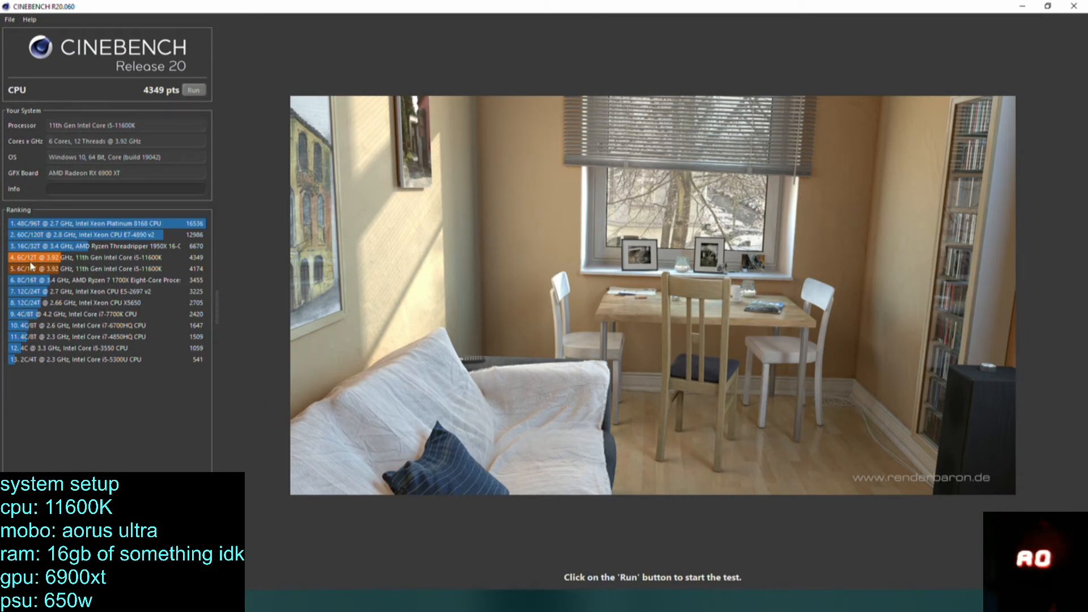
pyautogui.moveTo(33, 262)
pyautogui.click(1074, 6)
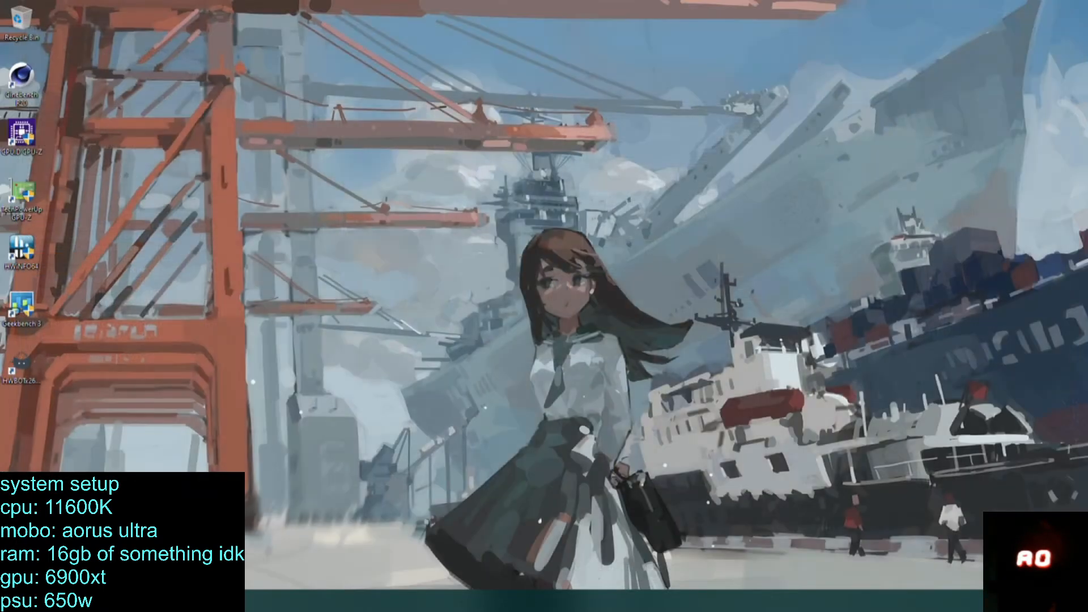
pyautogui.press('super')
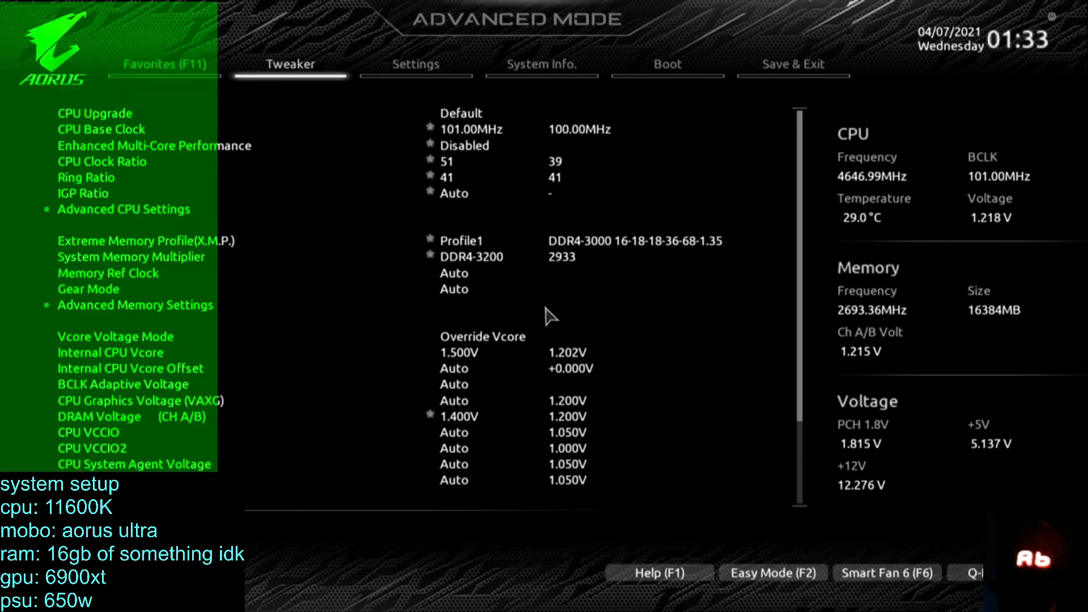
# Set the CPU Base Clock to 101.50 MHz, then save the configuration and exit the BIOS.
pyautogui.press('Down')
pyautogui.press('Down')
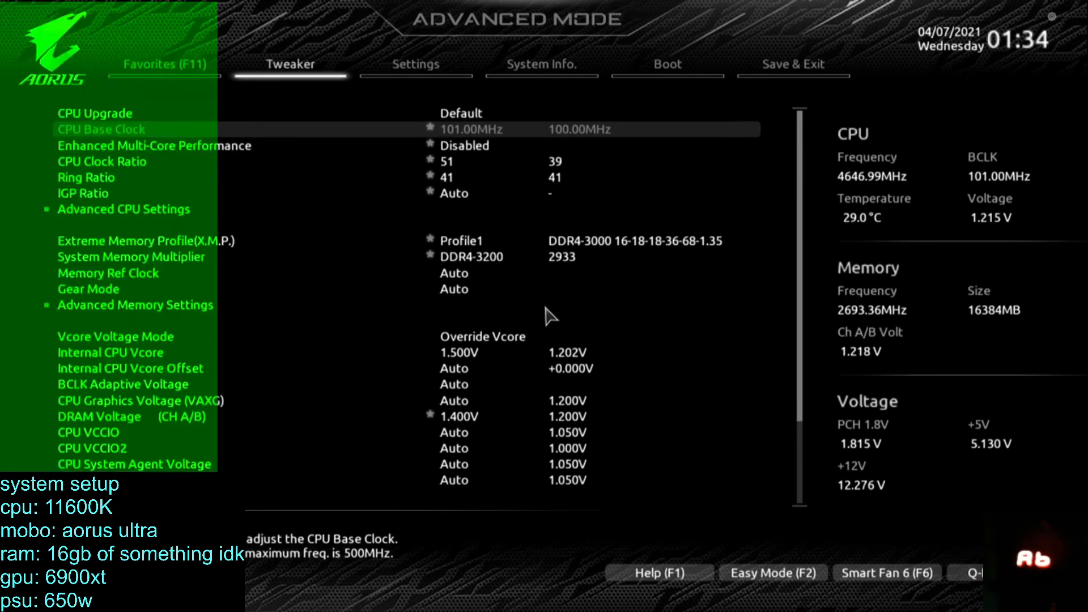
pyautogui.press('Down')
pyautogui.press('Up')
pyautogui.press('+')
pyautogui.press('+')
pyautogui.press('-')
pyautogui.press('-')
pyautogui.write('101.5')
pyautogui.press('Return')
pyautogui.press('Down')
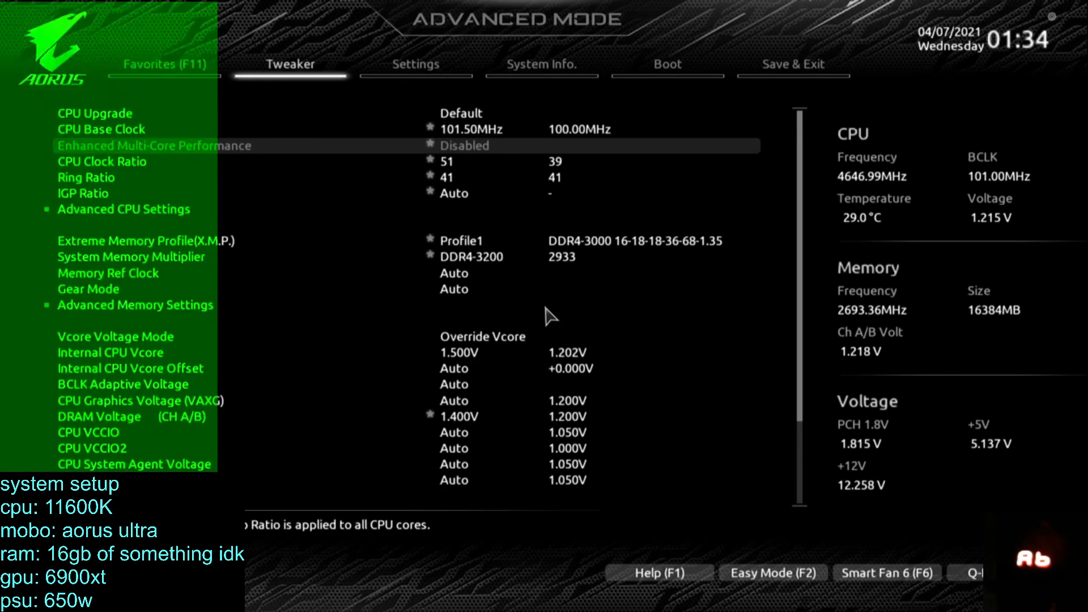
pyautogui.press('F10')
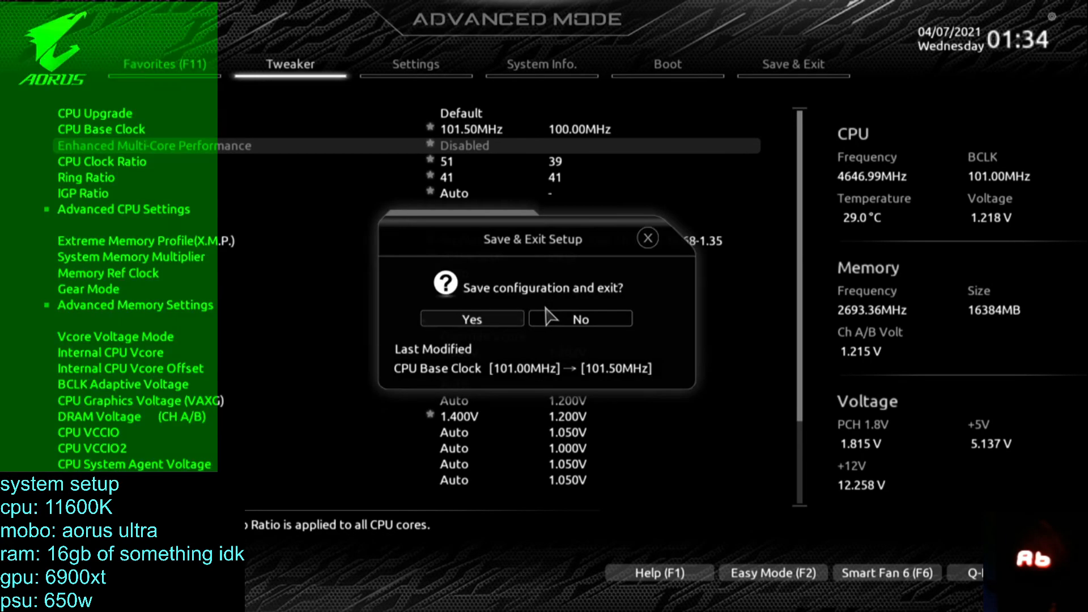
pyautogui.press('Return')
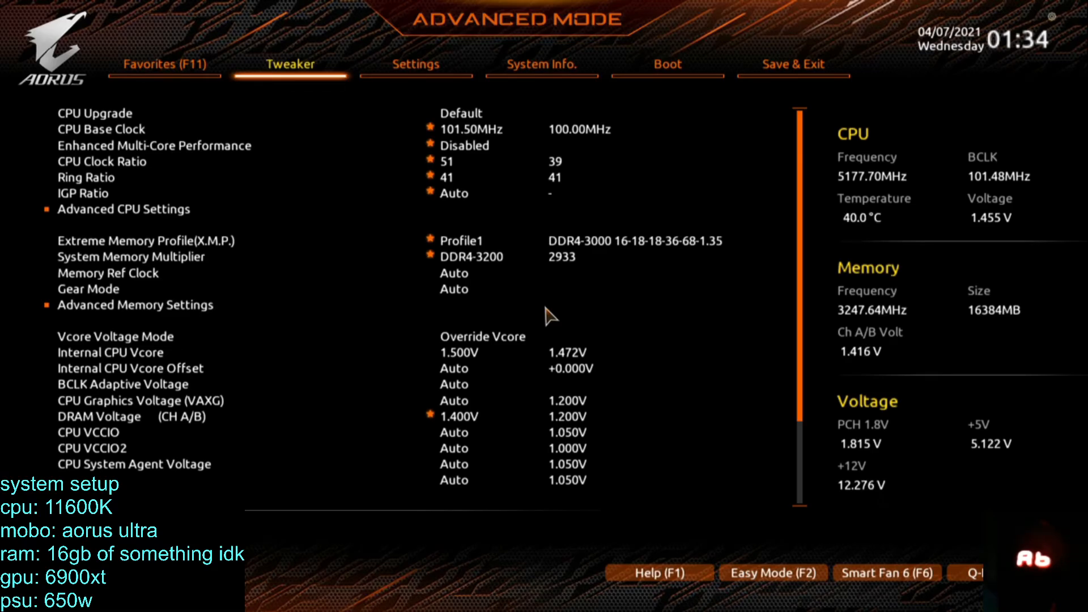
# Review the CPU ratio, memory and Internal CPU Vcore entries in the Tweaker settings.
pyautogui.press('Down')
pyautogui.press('Down')
pyautogui.press('Down')
pyautogui.press('Down')
pyautogui.press('Down')
pyautogui.press('Down')
pyautogui.press('Down')
pyautogui.press('Down')
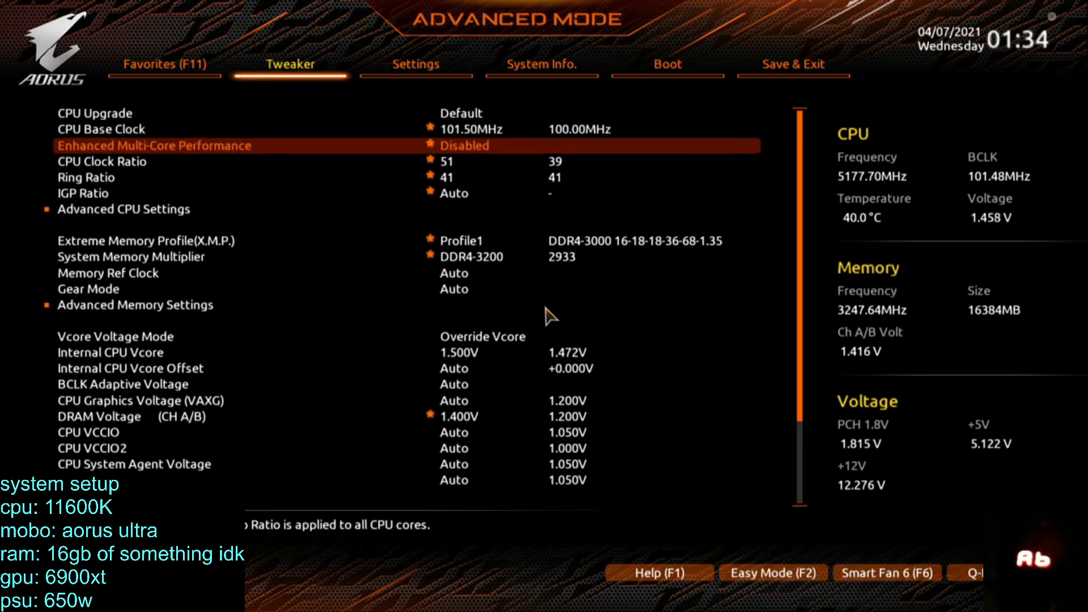
pyautogui.press('Down')
pyautogui.press('Down')
pyautogui.press('Down')
pyautogui.press('Down')
pyautogui.press('Down')
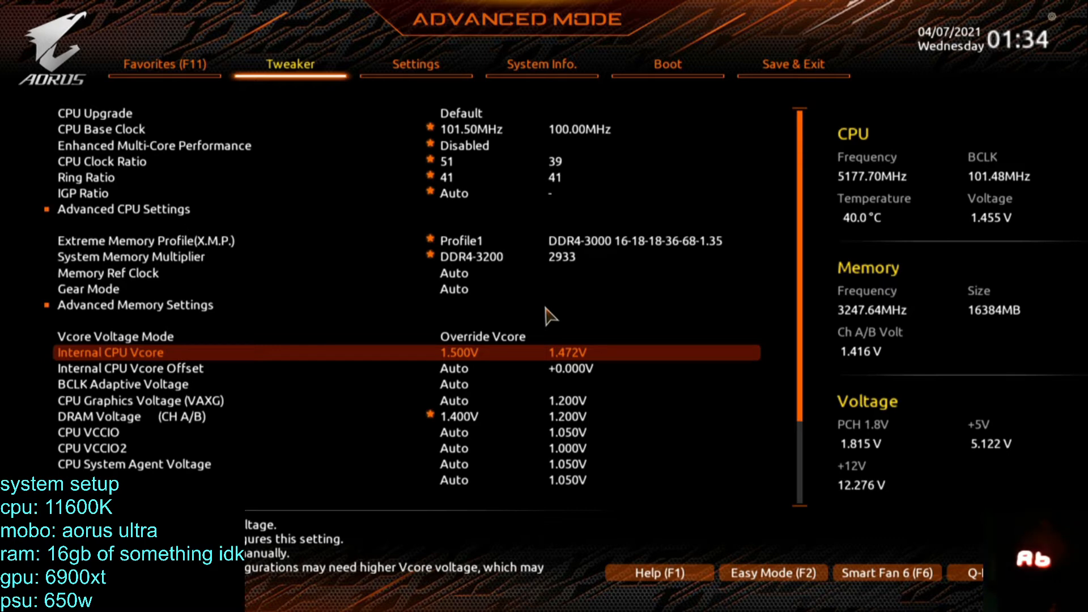
pyautogui.press('Down')
pyautogui.press('Up')
pyautogui.press('Right')
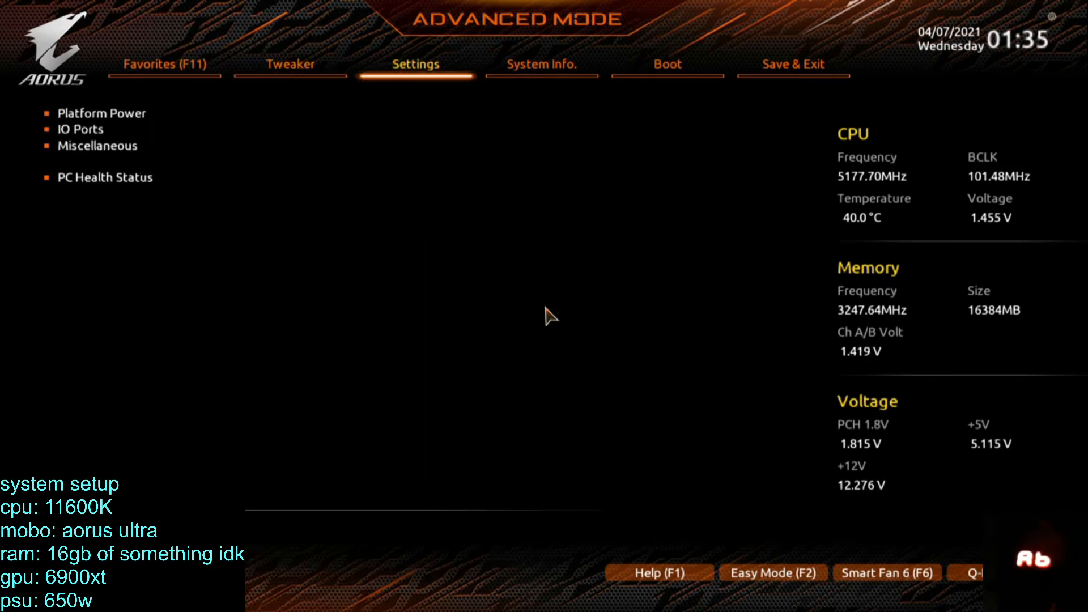
pyautogui.press('Right')
pyautogui.press('Right')
pyautogui.press('Left')
pyautogui.press('Right')
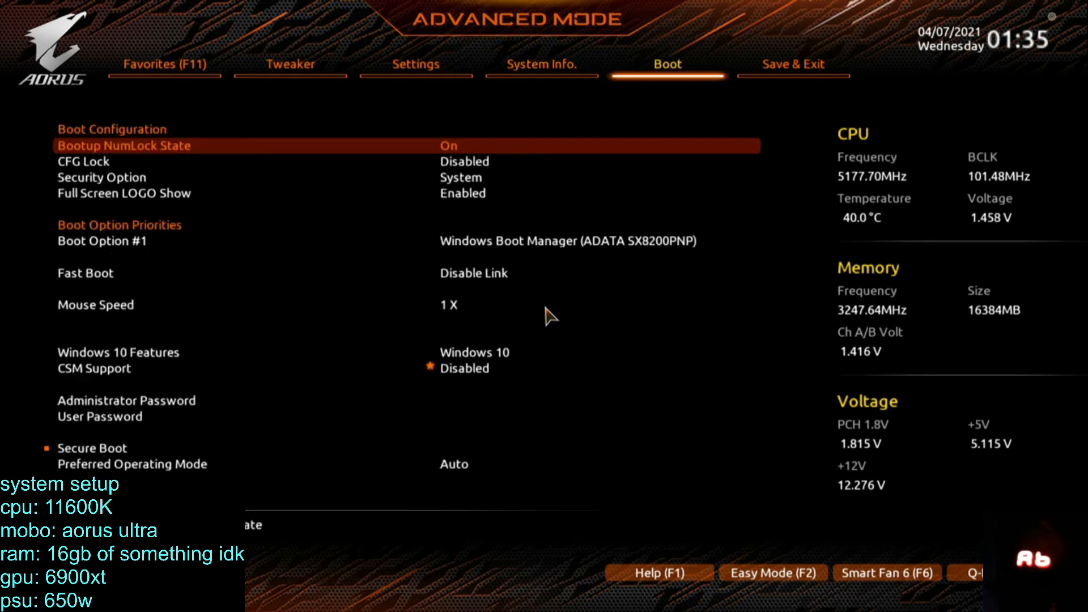
pyautogui.press('Down')
pyautogui.press('Down')
pyautogui.press('Down')
pyautogui.press('Down')
pyautogui.press('Down')
pyautogui.press('Right')
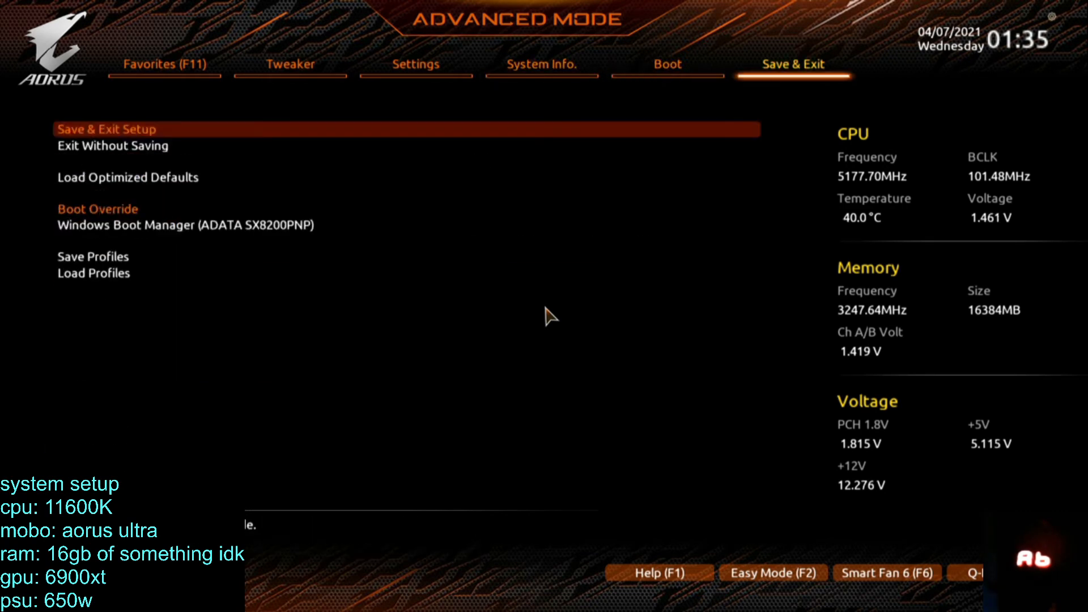
# Open PC Health Status in the BIOS settings and check the voltage readings.
pyautogui.press('Left')
pyautogui.press('Left')
pyautogui.press('Left')
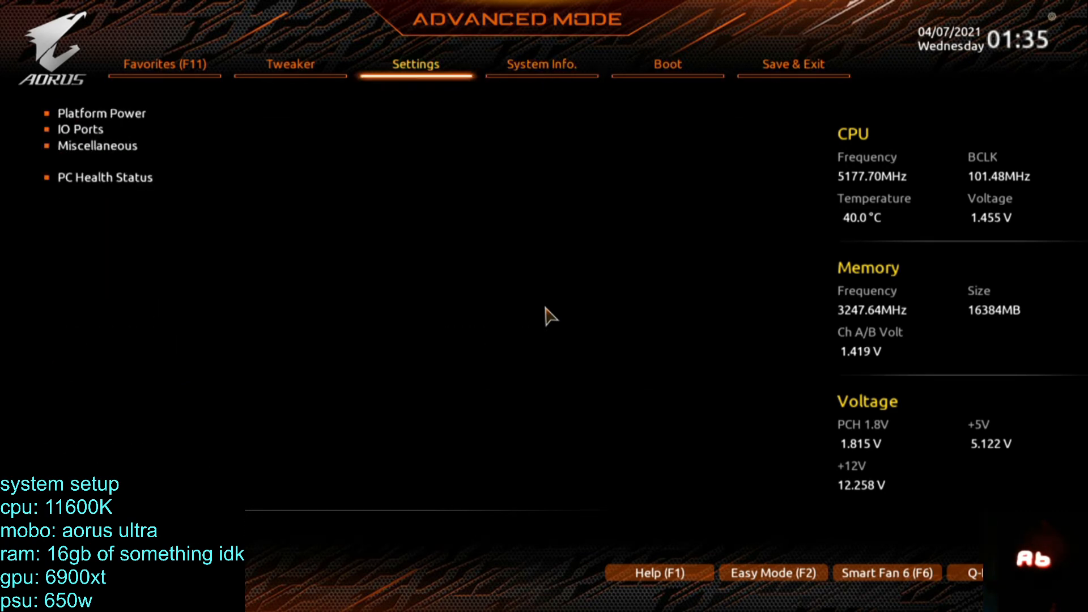
pyautogui.press('Down')
pyautogui.press('Down')
pyautogui.press('Down')
pyautogui.press('Down')
pyautogui.press('Up')
pyautogui.press('Return')
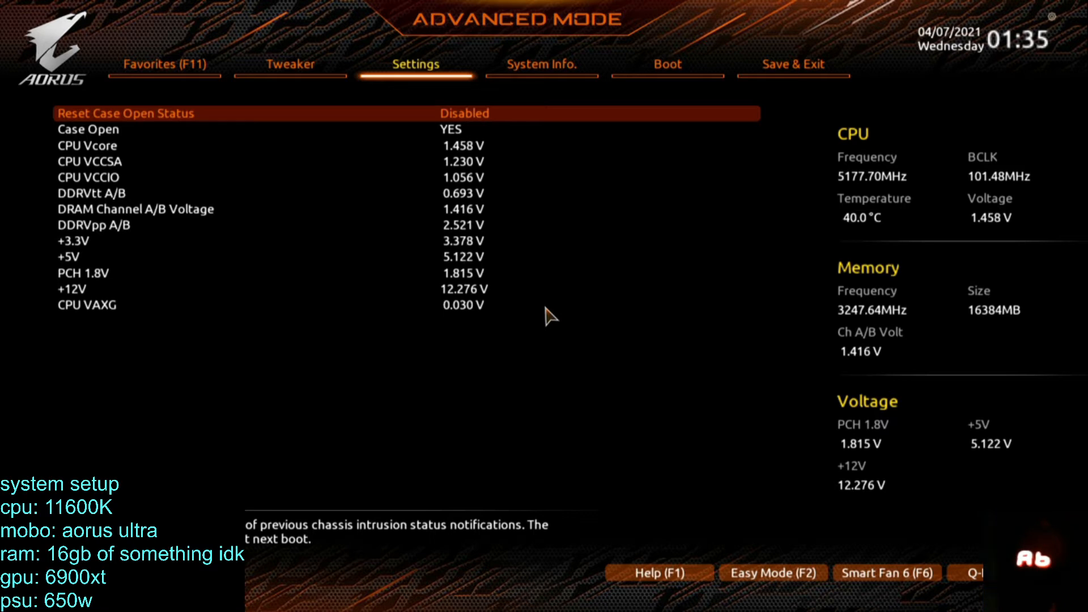
# Return to the Tweaker voltage settings, check the BCLK Adaptive Voltage entry and quit the BIOS without saving.
pyautogui.press('Left')
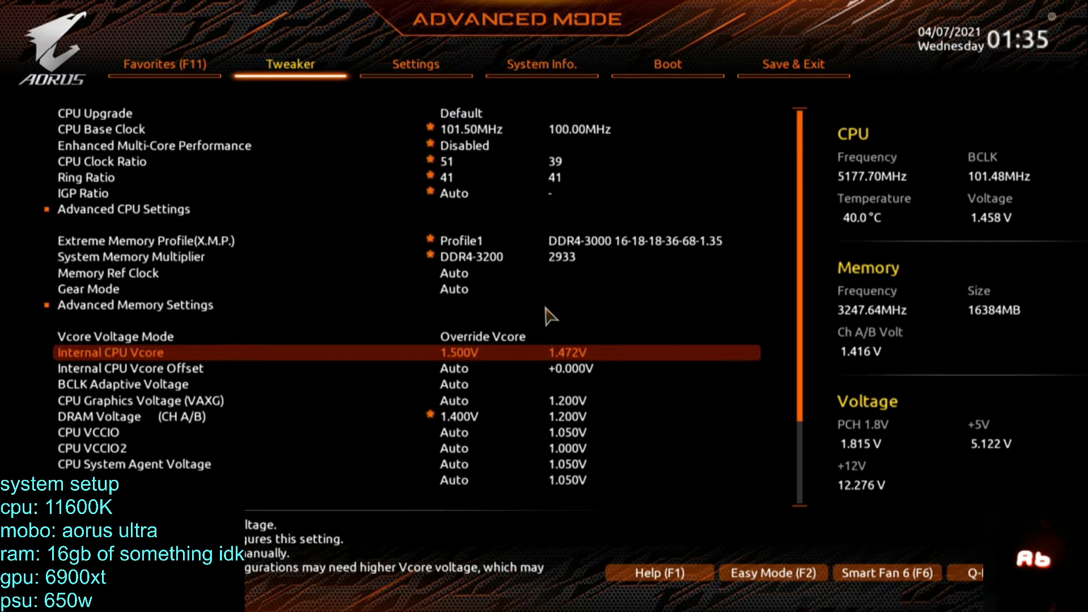
pyautogui.press('Down')
pyautogui.press('Down')
pyautogui.press('Down')
pyautogui.press('Up')
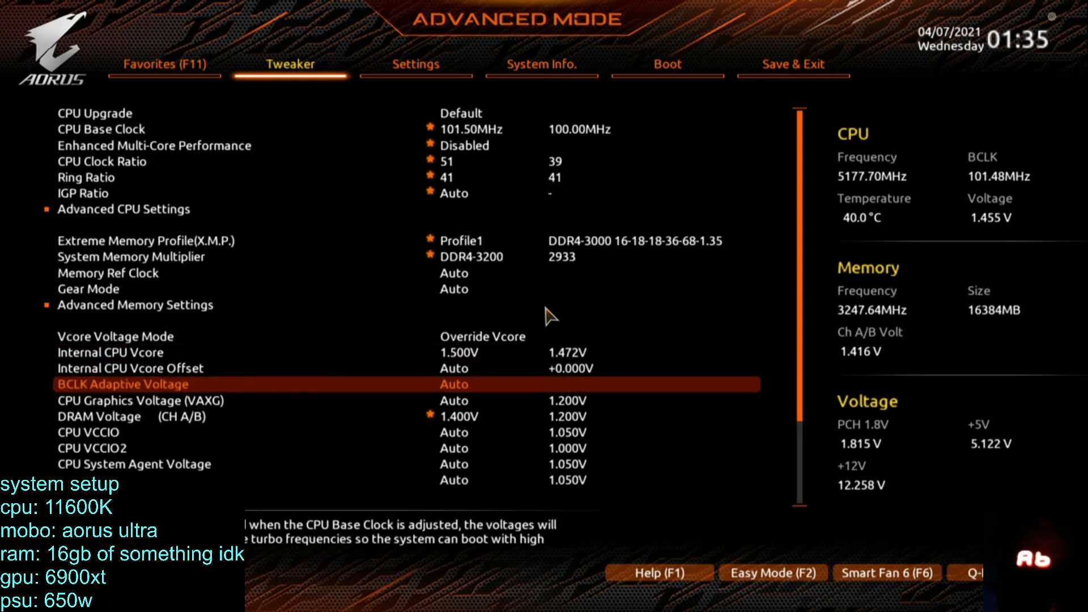
pyautogui.press('Escape')
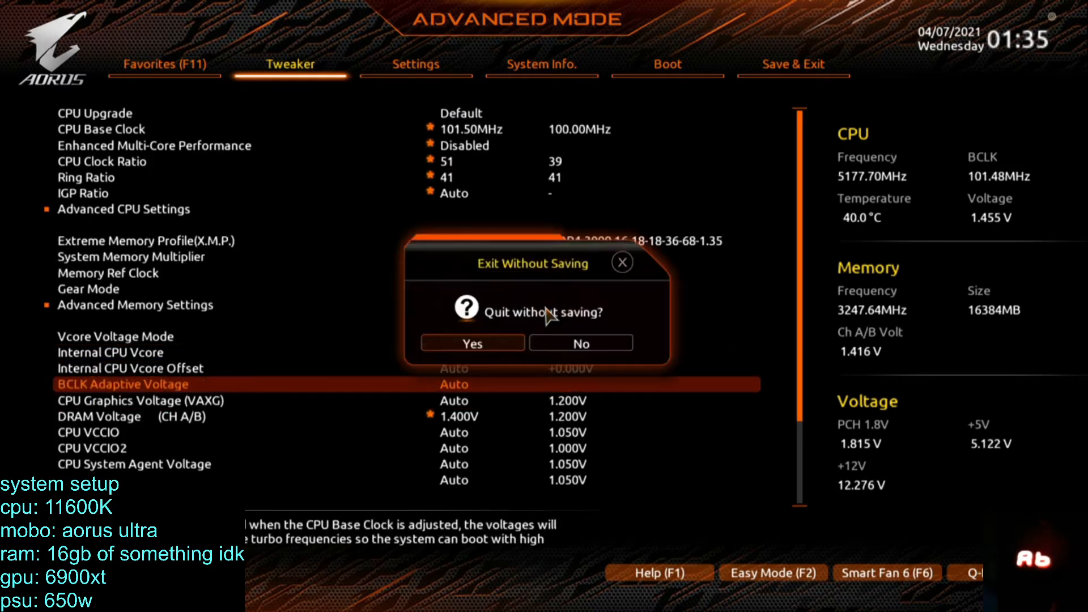
pyautogui.press('Return')
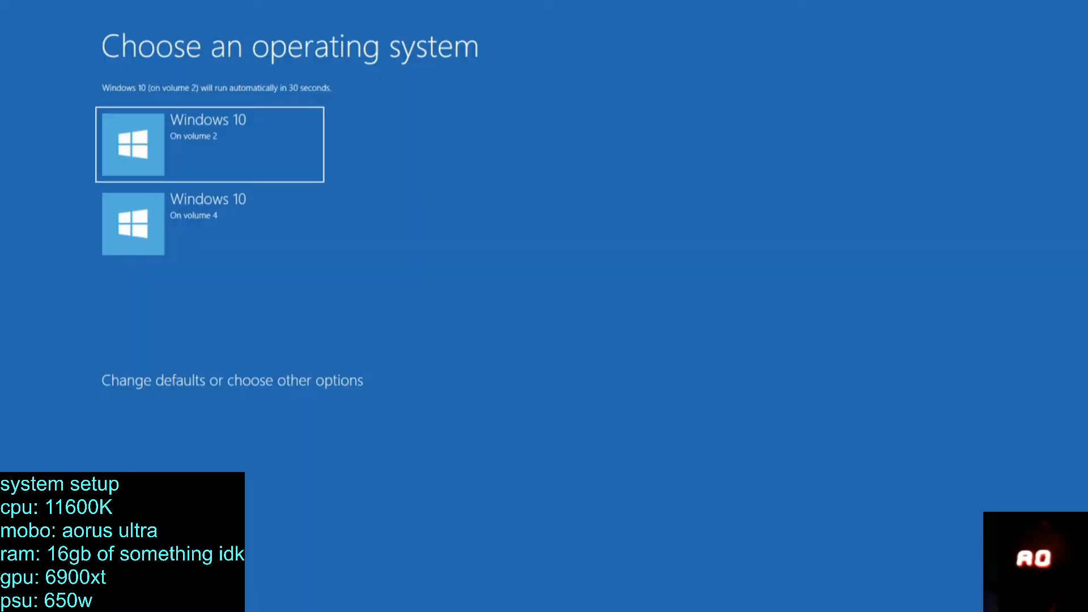
# Boot Windows 10 on volume 2 and sign in with the account PIN.
pyautogui.press('Return')
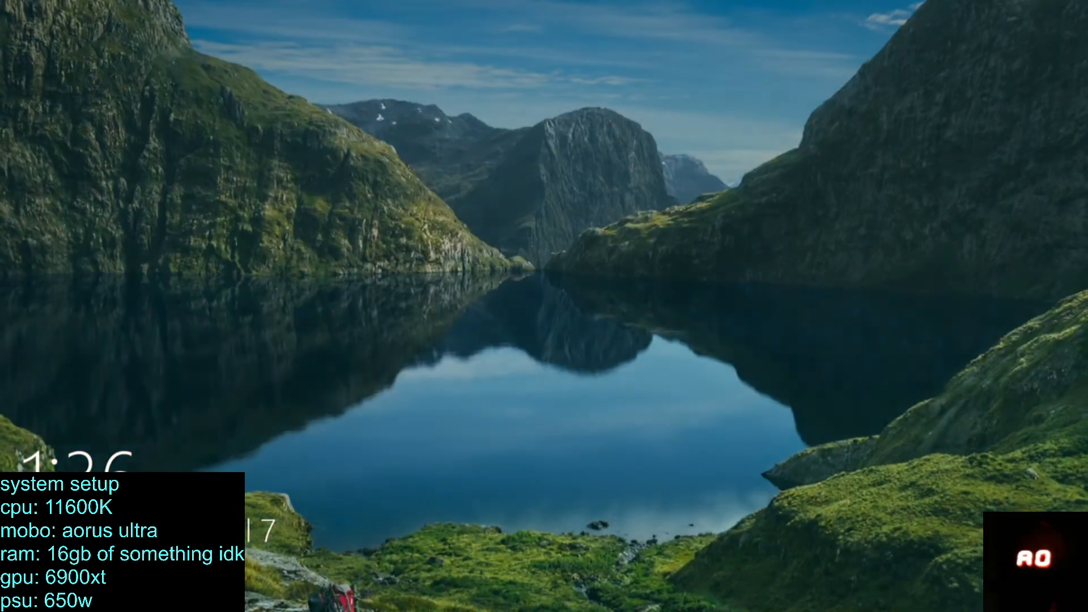
pyautogui.press('Return')
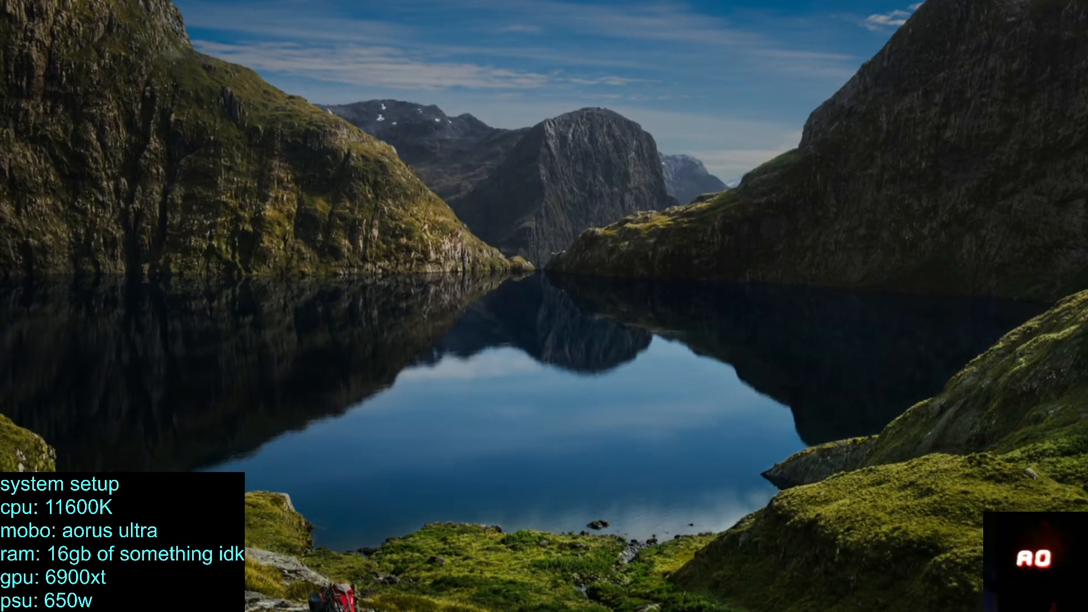
pyautogui.write('****')
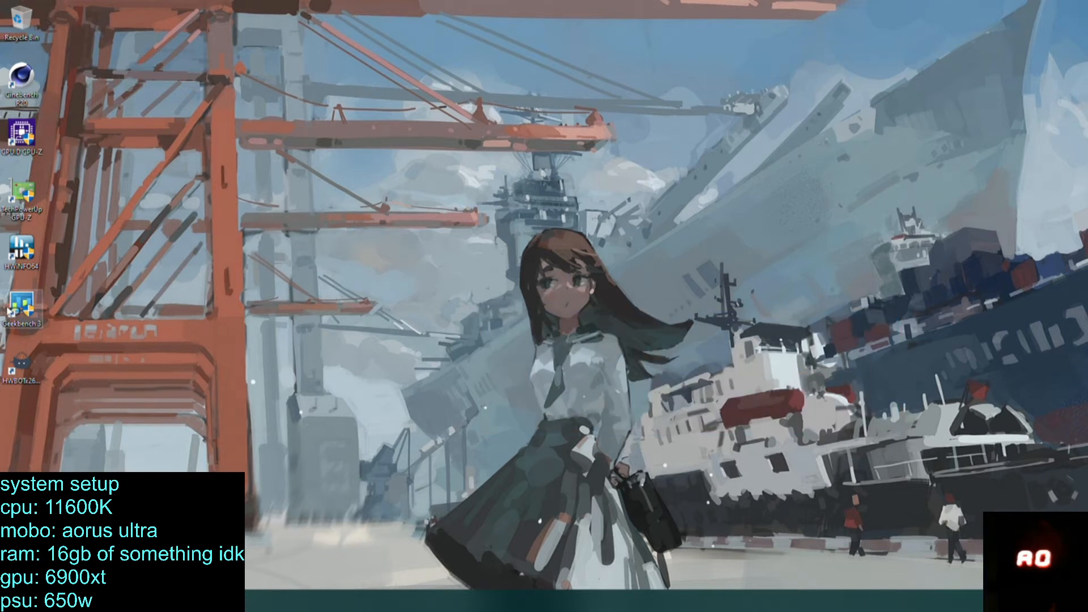
# Launch Cinebench R20 and HWiNFO64, allow HWiNFO64 to make changes, and start it in sensors-only mode.
pyautogui.doubleClick(21, 84)
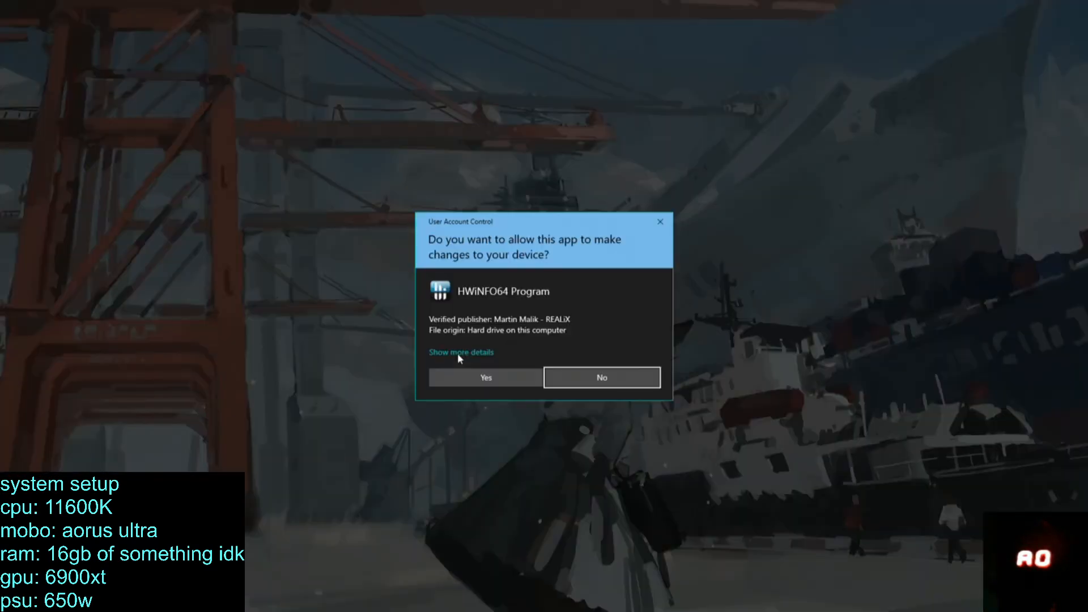
pyautogui.click(476, 372)
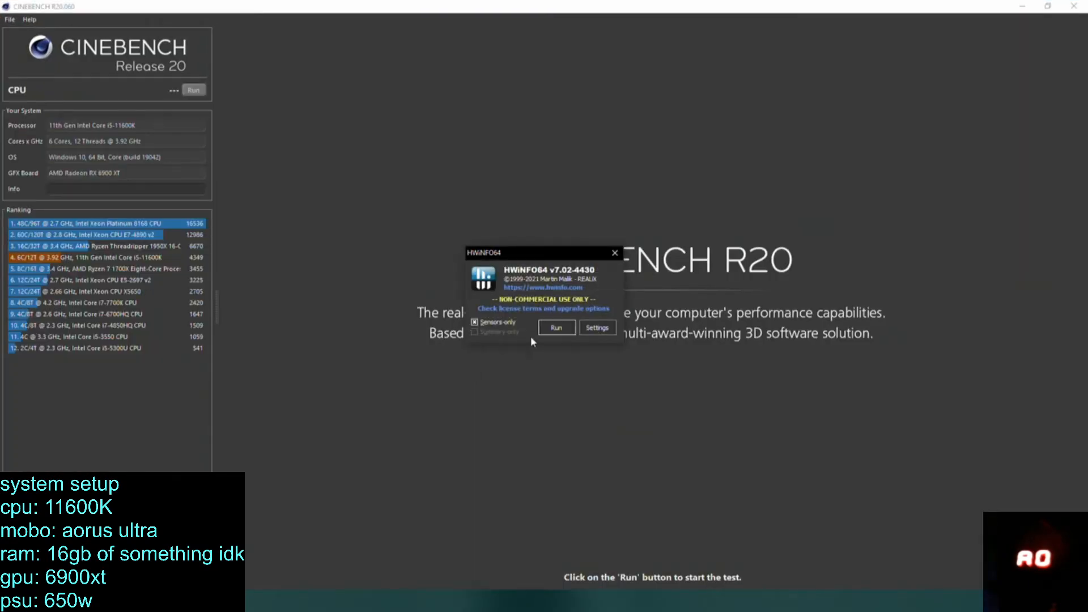
pyautogui.click(545, 332)
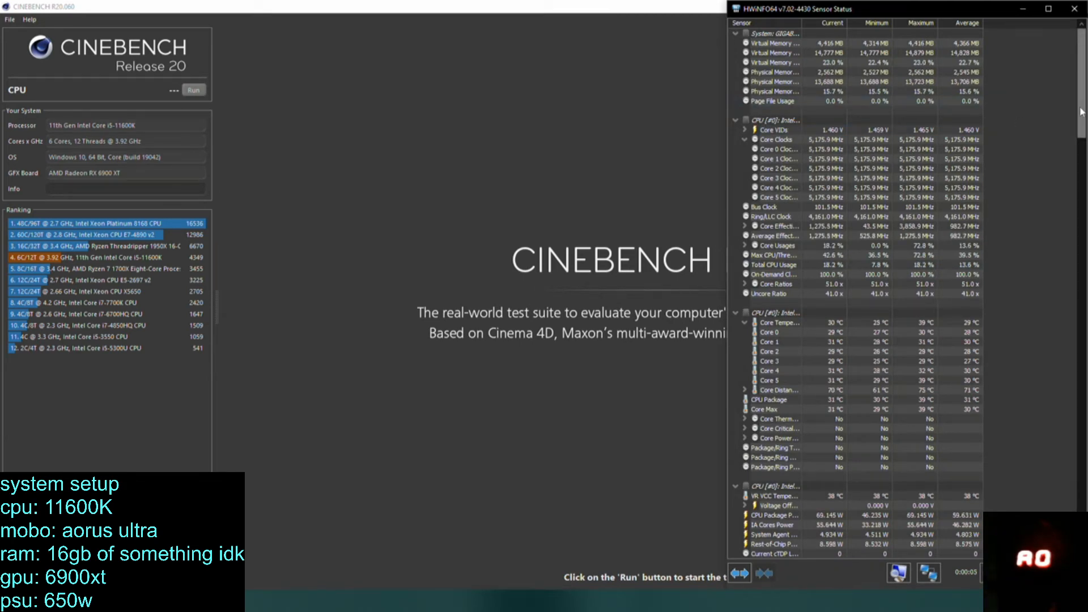
# Examine the core clocks, temperatures, voltage offsets and Vcore readings in the HWiNFO64 sensor list.
pyautogui.moveTo(1082, 112); pyautogui.dragTo(1070, 176)
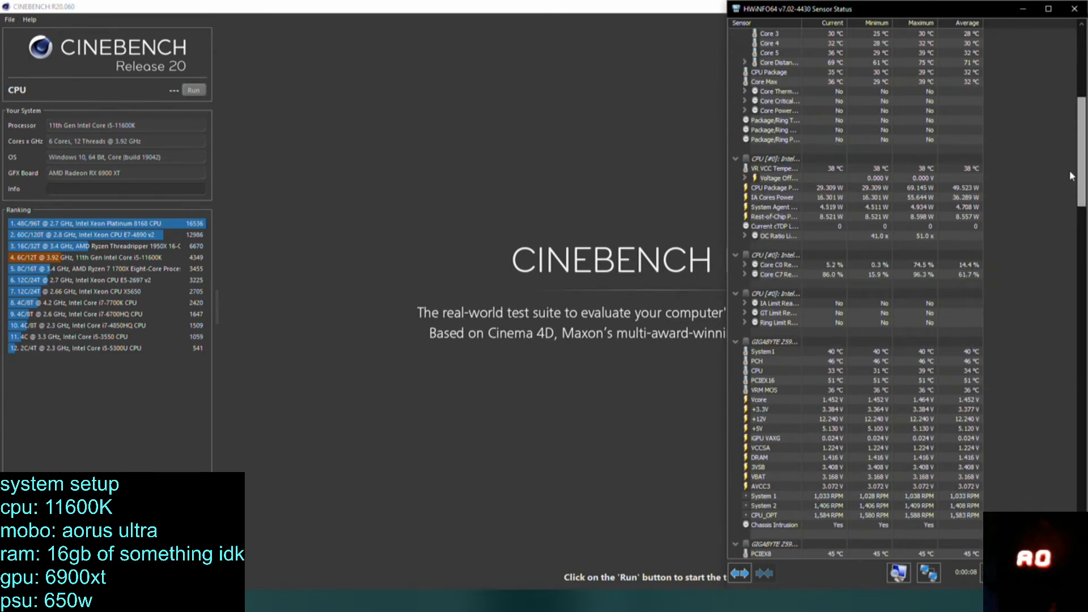
pyautogui.scroll(9, 840, 264)
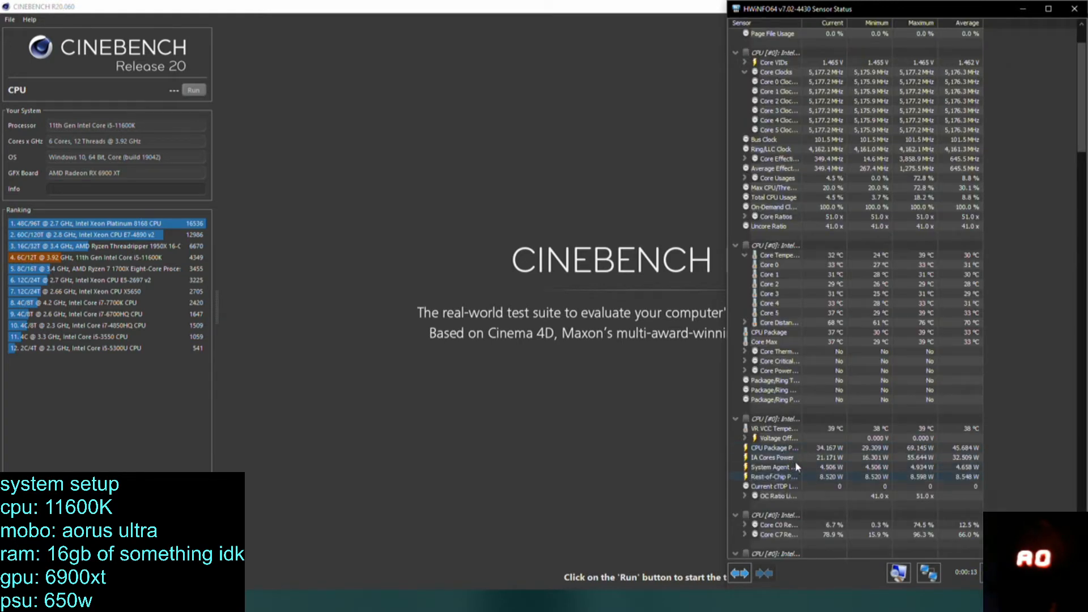
pyautogui.click(745, 438)
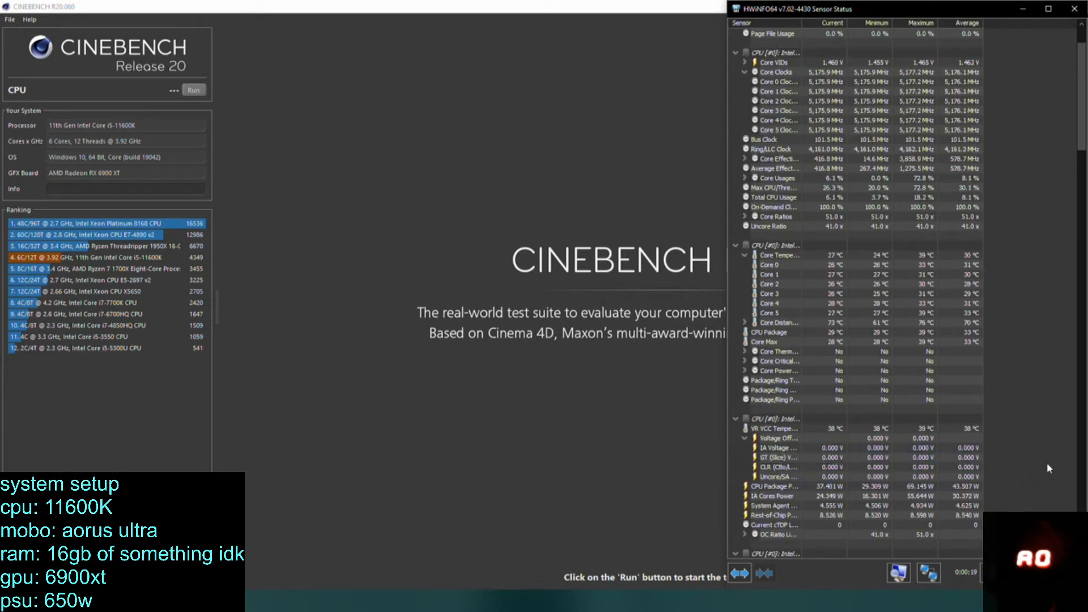
pyautogui.scroll(-7, 1047, 462)
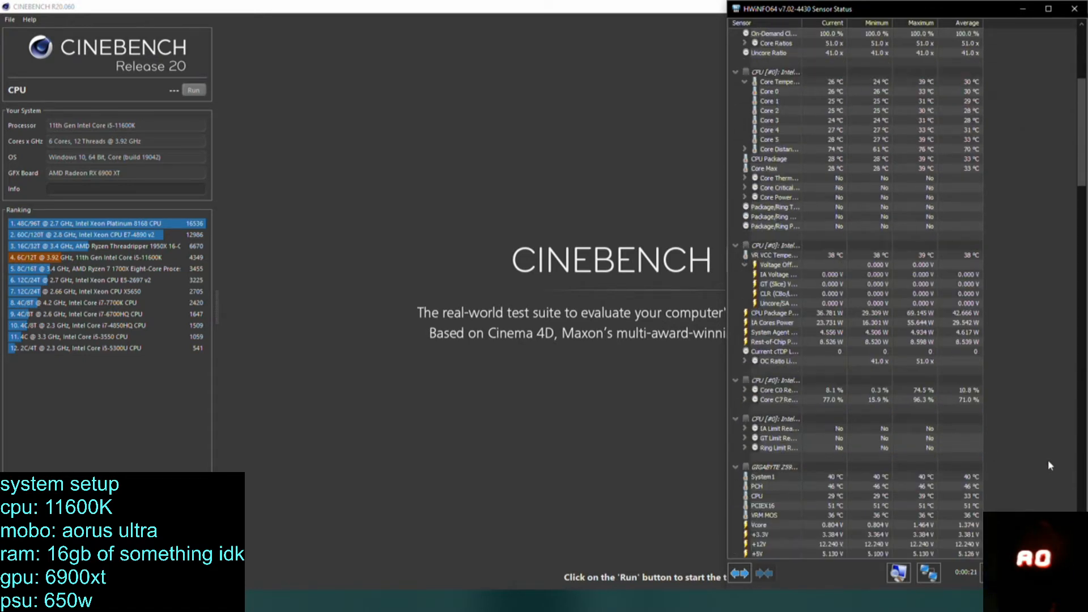
pyautogui.scroll(-4, 860, 419)
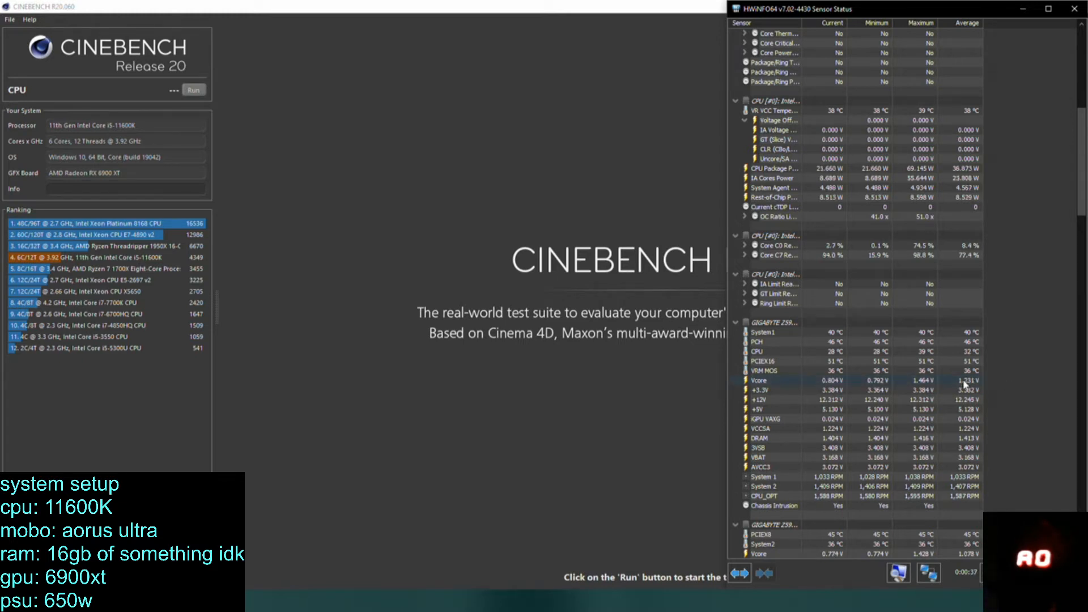
pyautogui.scroll(-6, 1084, 394)
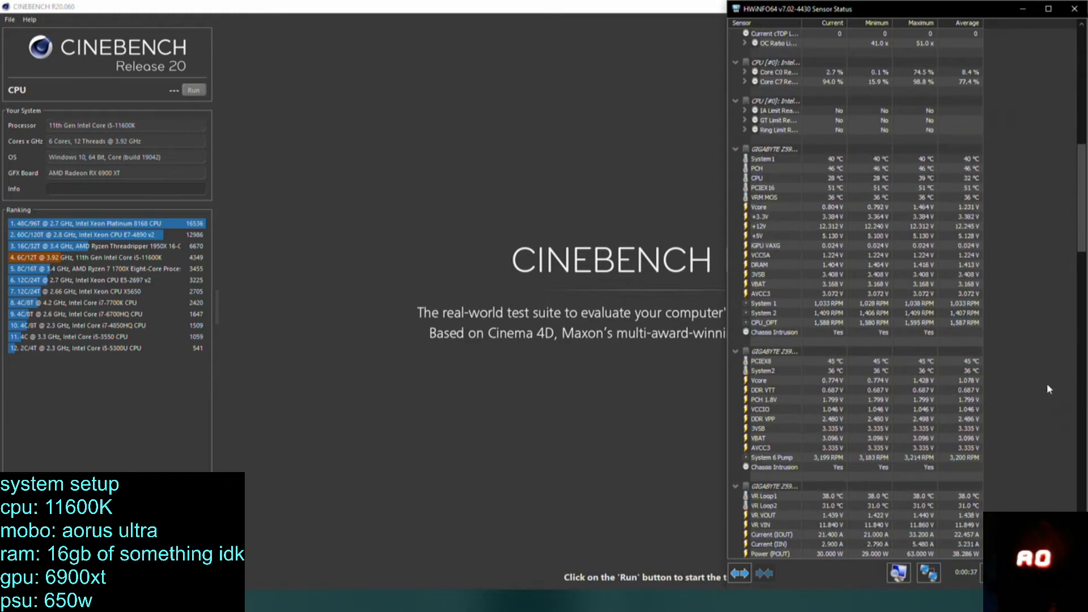
pyautogui.scroll(-4, 1048, 387)
pyautogui.click(829, 271)
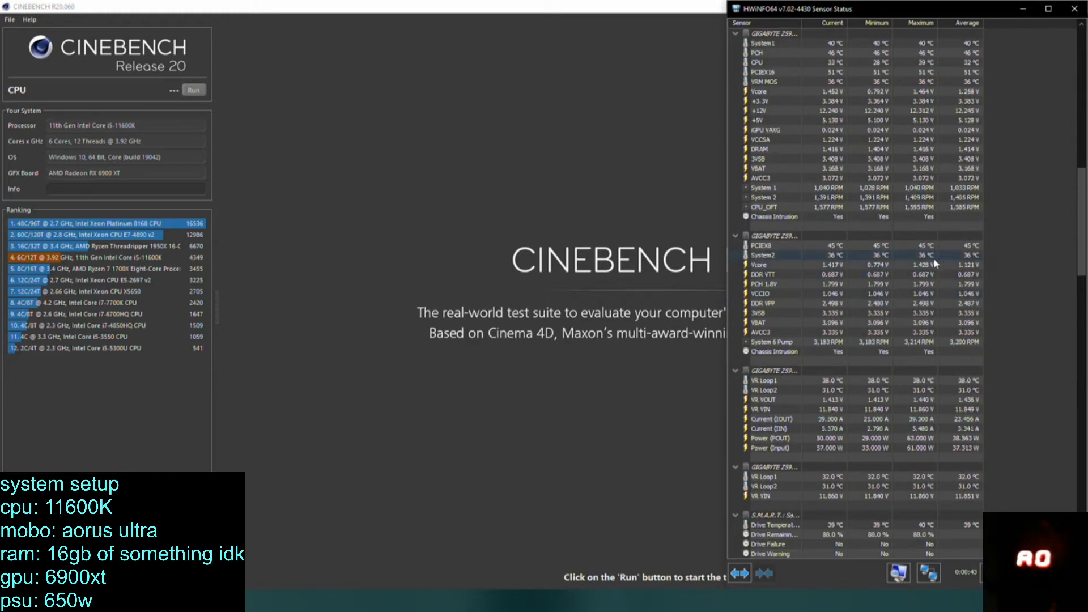
pyautogui.scroll(2, 857, 267)
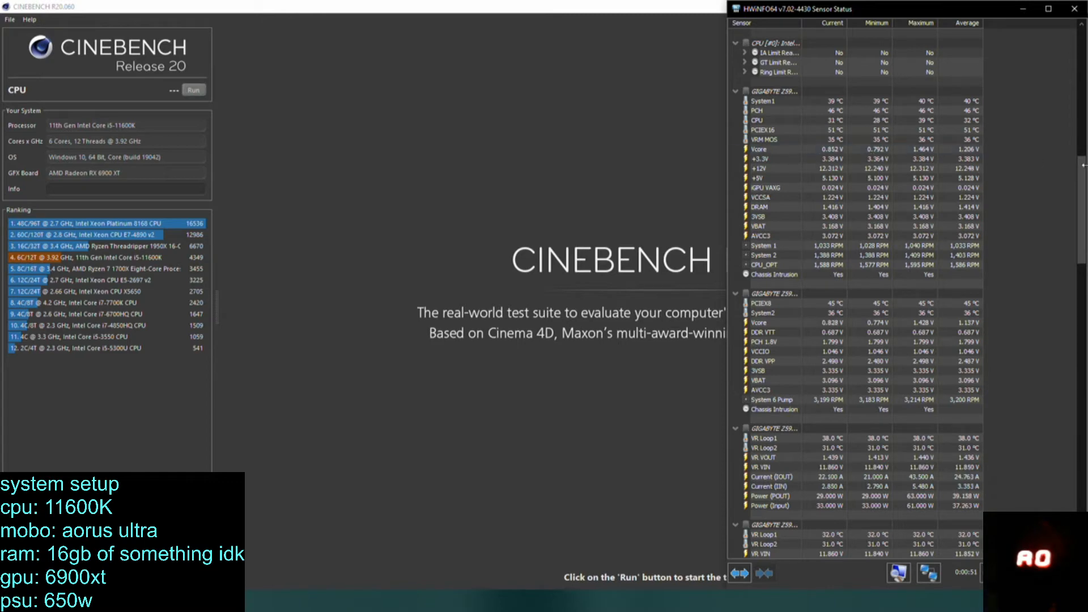
pyautogui.scroll(10, 910, 304)
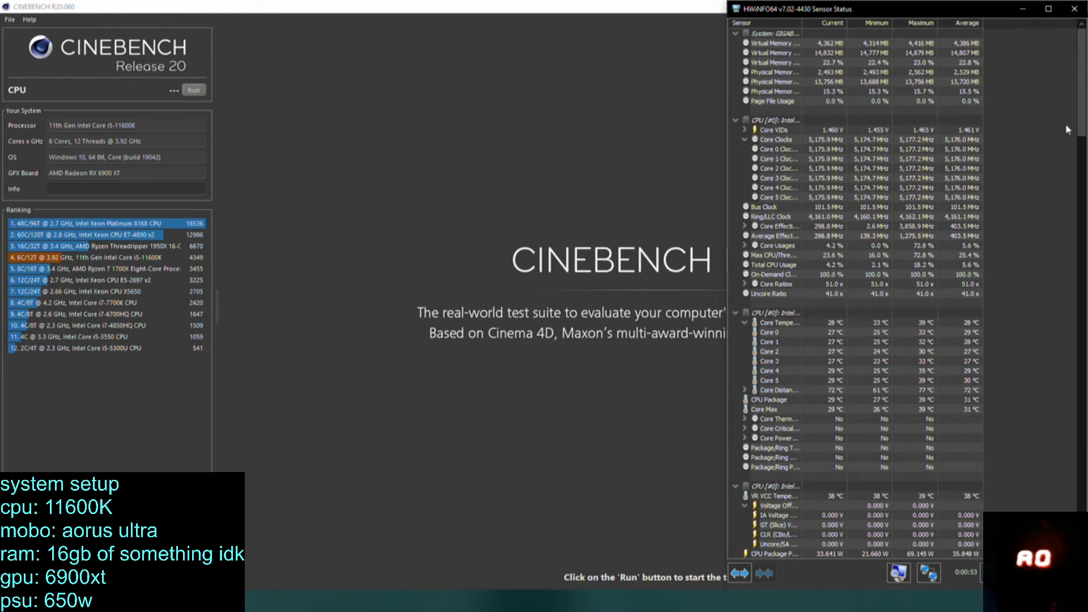
# Close the HWiNFO64 sensor window and run the CPU test in Cinebench R20.
pyautogui.click(1074, 8)
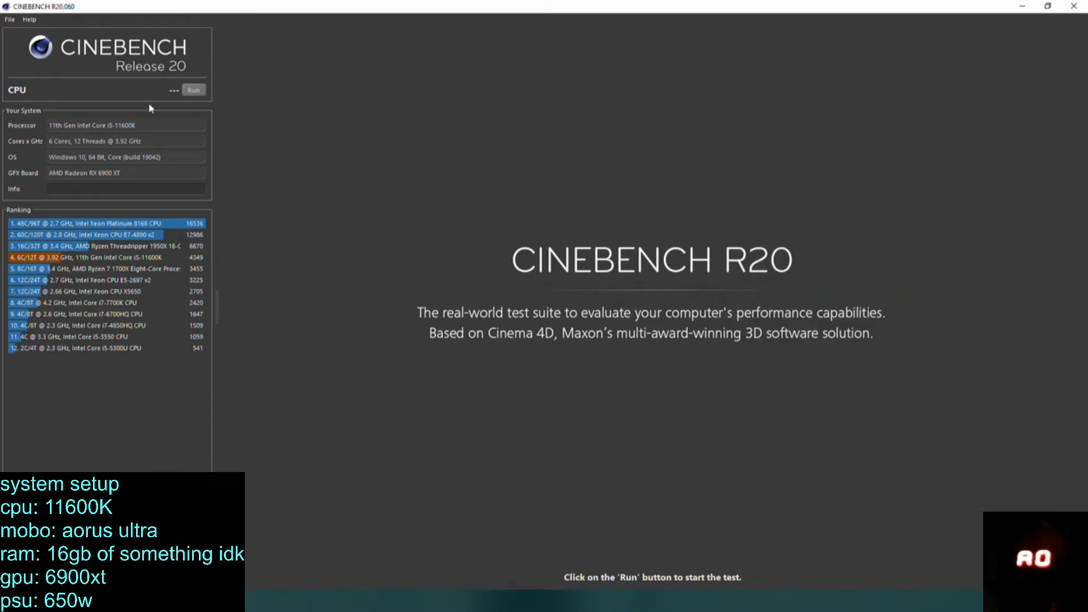
pyautogui.click(194, 90)
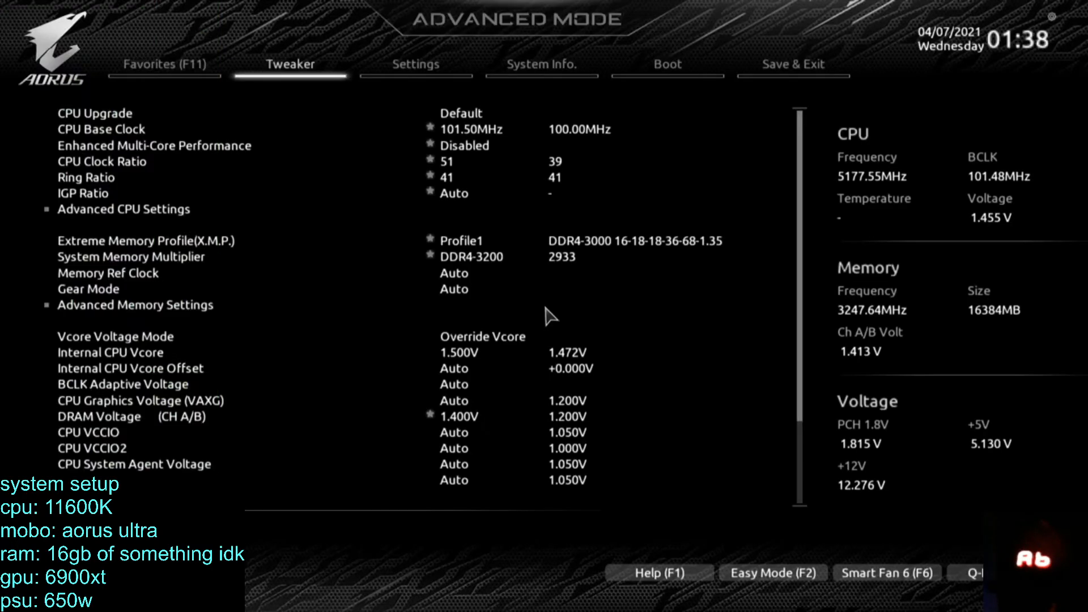
# Set the internal CPU Vcore to 1.525 V in the Tweaker settings and save the configuration on exit.
pyautogui.press('Right')
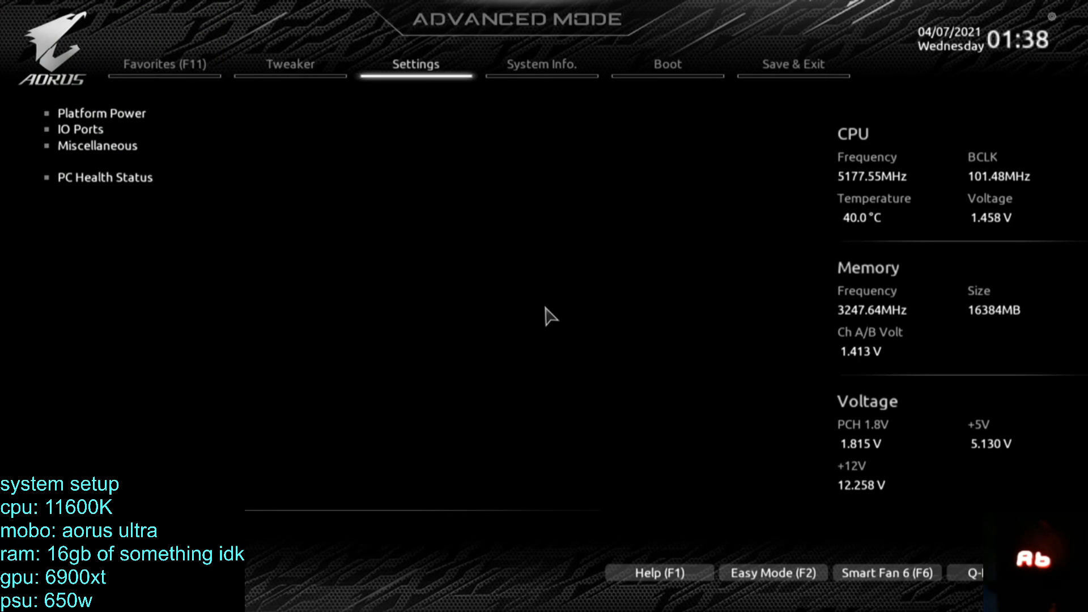
pyautogui.press('Left')
pyautogui.press('Down')
pyautogui.press('Down')
pyautogui.press('Down')
pyautogui.press('Down')
pyautogui.press('Down')
pyautogui.press('Down')
pyautogui.press('Down')
pyautogui.press('Down')
pyautogui.press('Down')
pyautogui.press('Down')
pyautogui.press('Down')
pyautogui.press('Down')
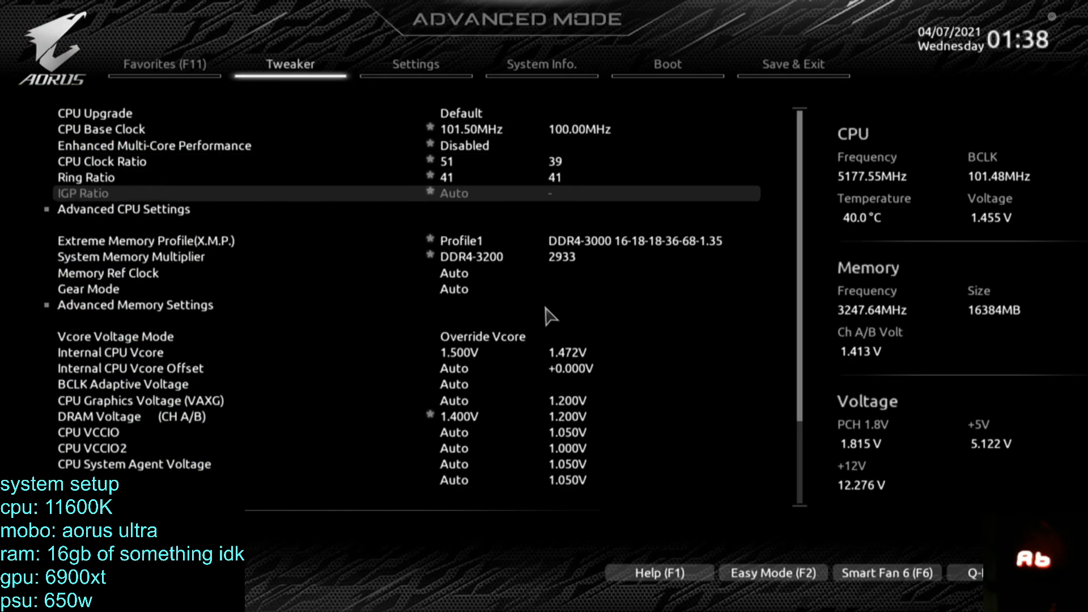
pyautogui.press('Down')
pyautogui.press('Down')
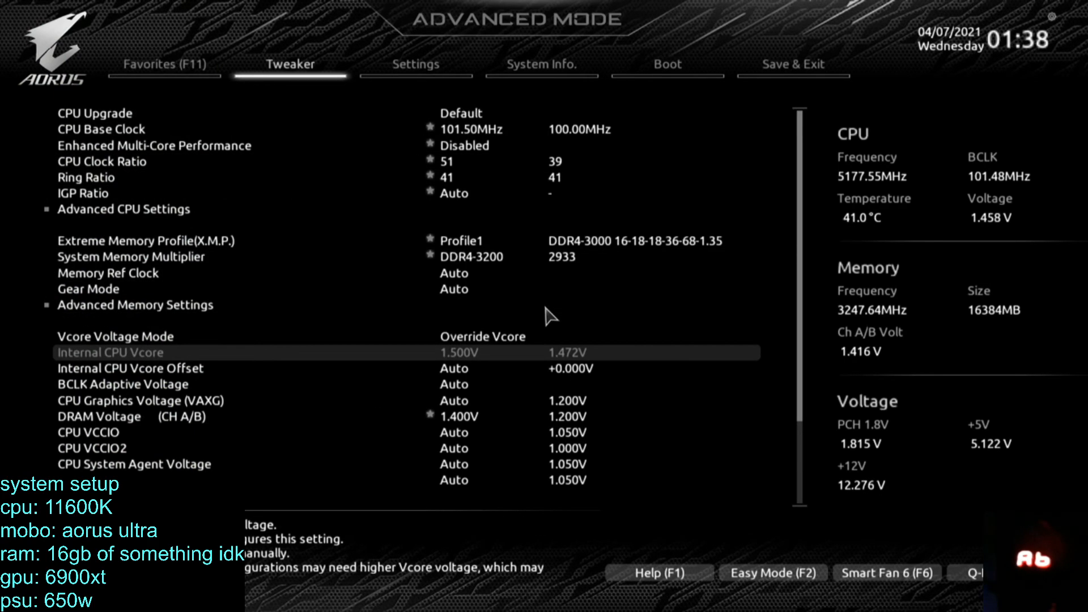
pyautogui.press('Down')
pyautogui.press('Up')
pyautogui.press('Down')
pyautogui.press('Up')
pyautogui.press('+')
pyautogui.press('+')
pyautogui.press('+')
pyautogui.press('+')
pyautogui.press('+')
pyautogui.press('F10')
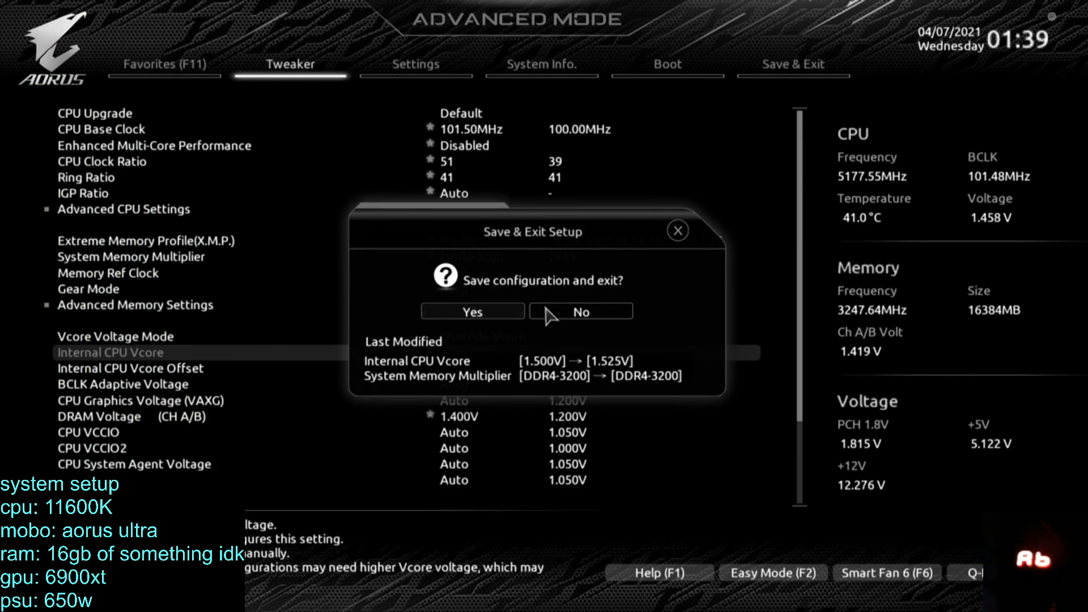
pyautogui.press('Return')
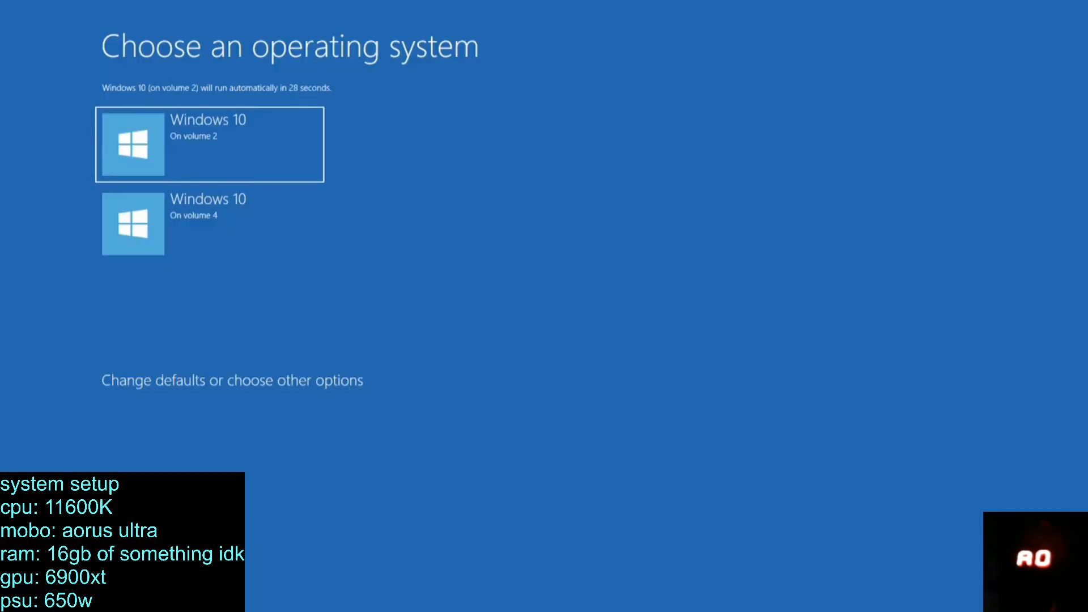
# Boot the Windows 10 installation on volume 2 and unlock the account with its PIN.
pyautogui.press('Return')
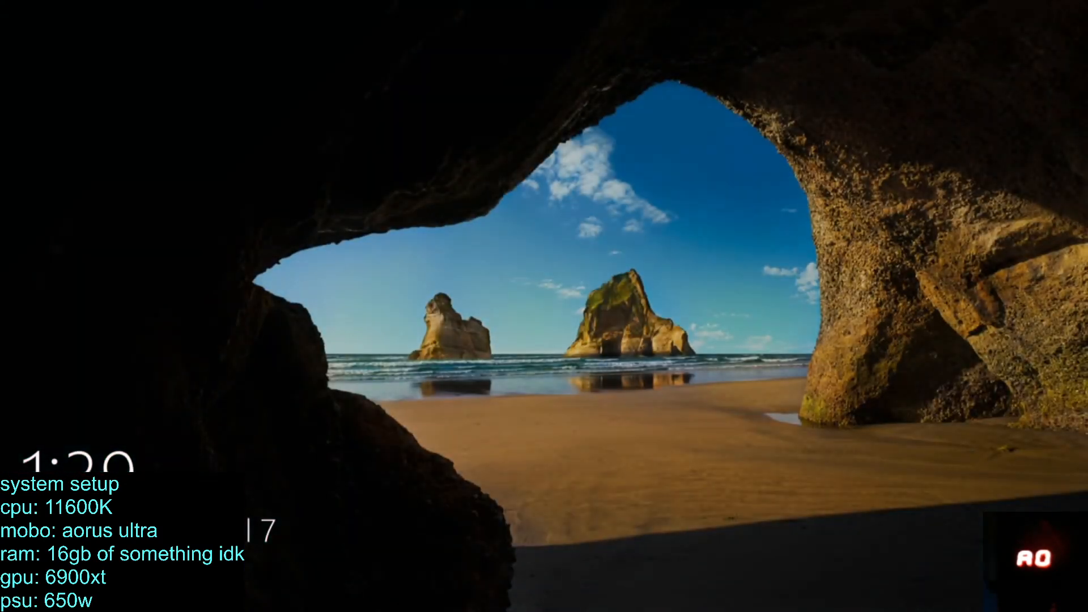
pyautogui.press('Return')
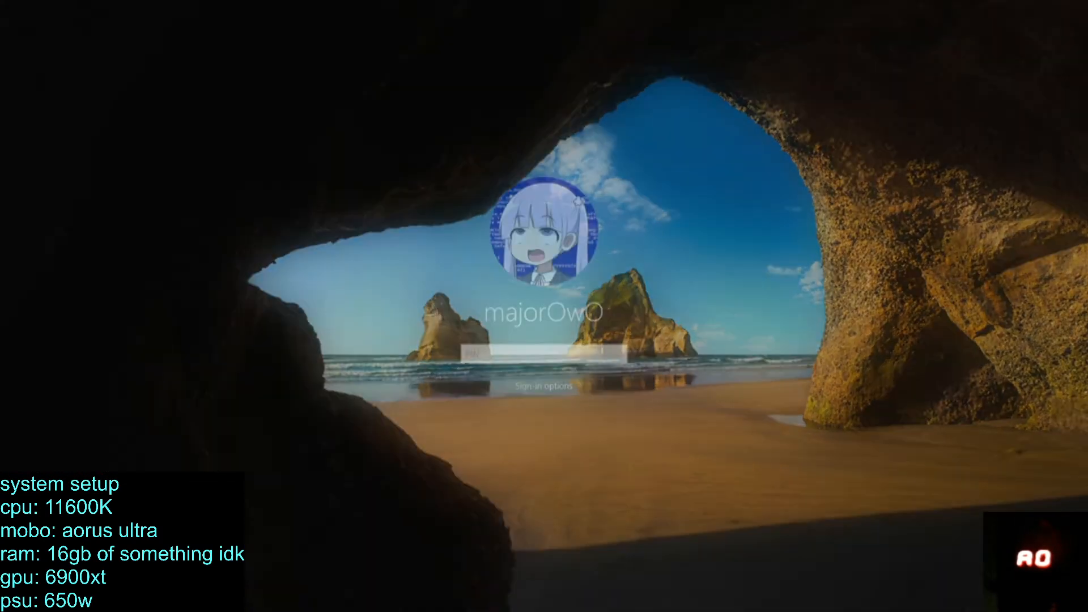
pyautogui.write('••••')
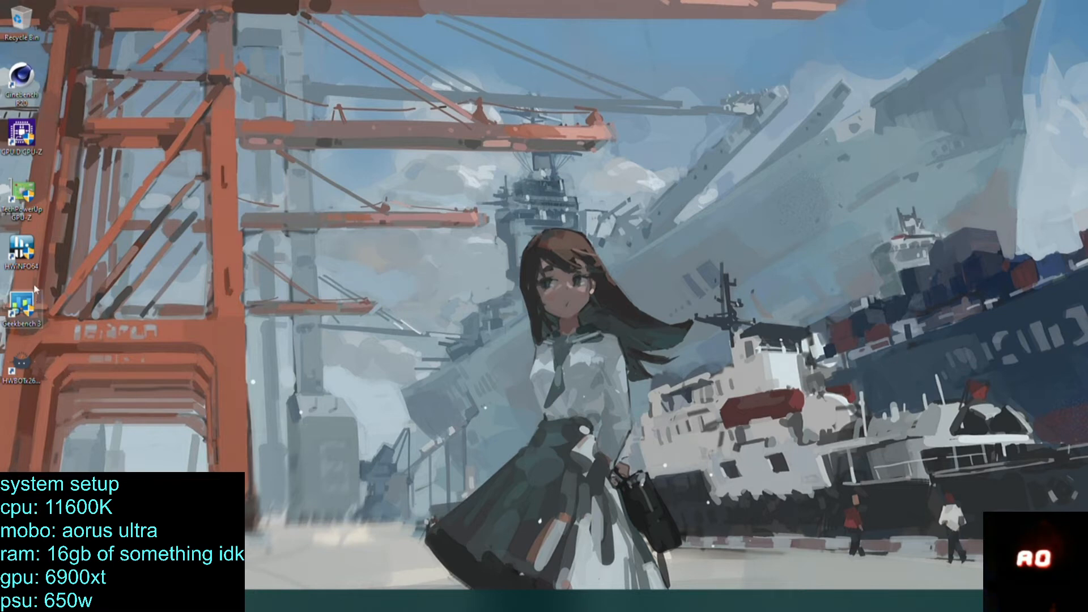
# Start HWiNFO64 in sensors-only mode and examine the core clocks, temperatures and Vcore readings.
pyautogui.doubleClick(22, 249)
pyautogui.click(488, 376)
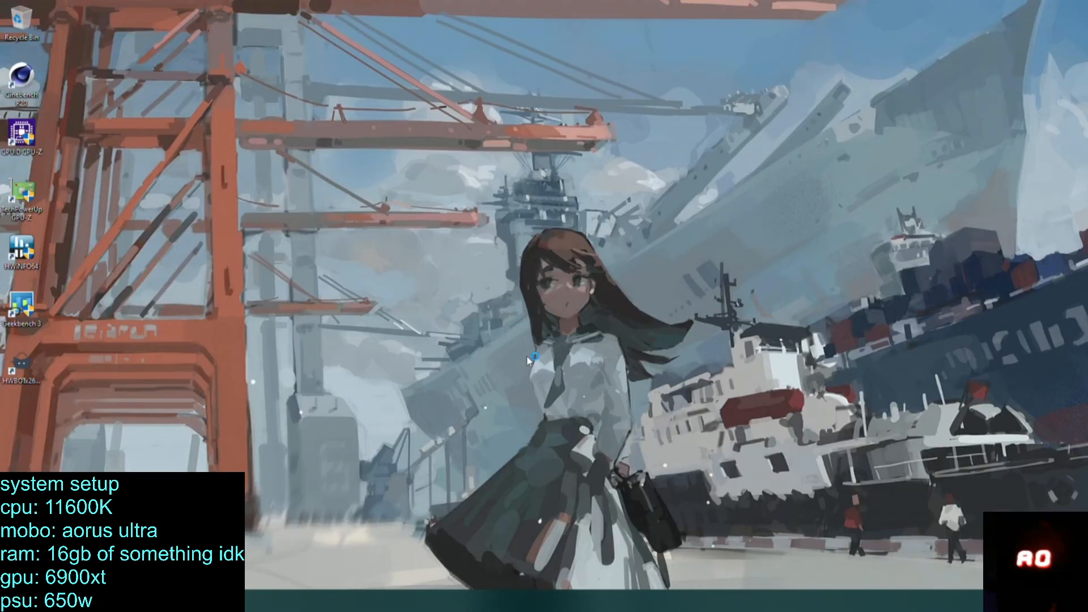
pyautogui.click(557, 328)
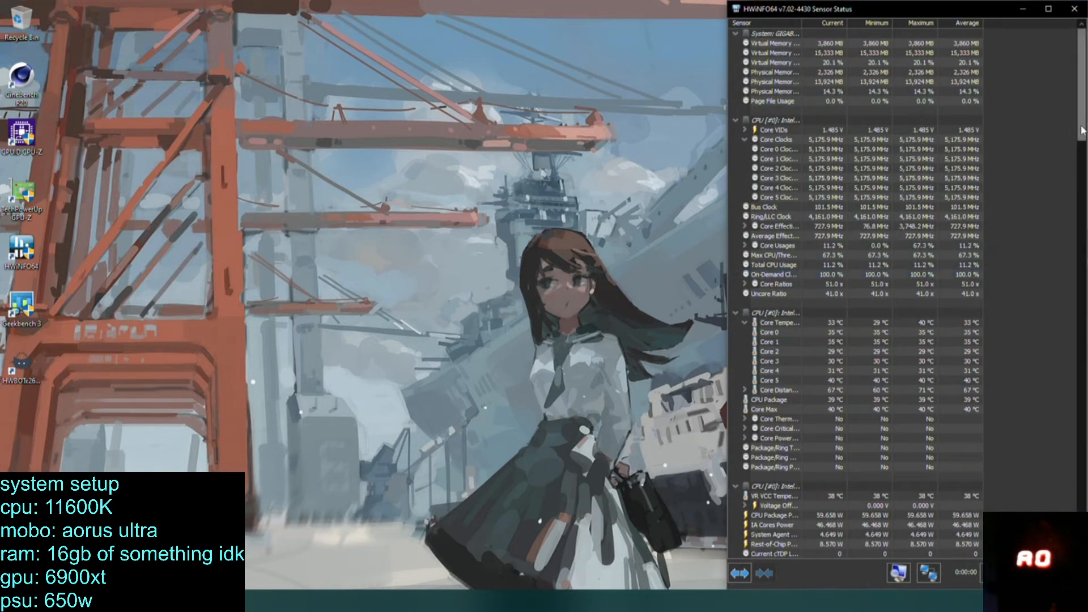
pyautogui.moveTo(1082, 127); pyautogui.dragTo(1080, 243)
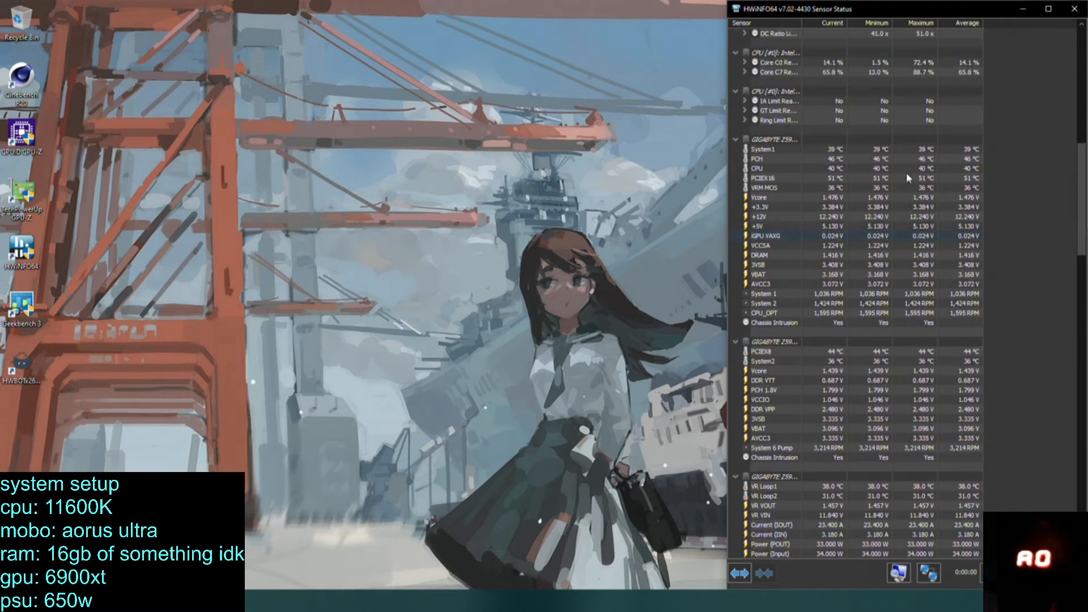
# Close the HWiNFO64 sensor window and run the CPU test in Cinebench R20.
pyautogui.click(1075, 10)
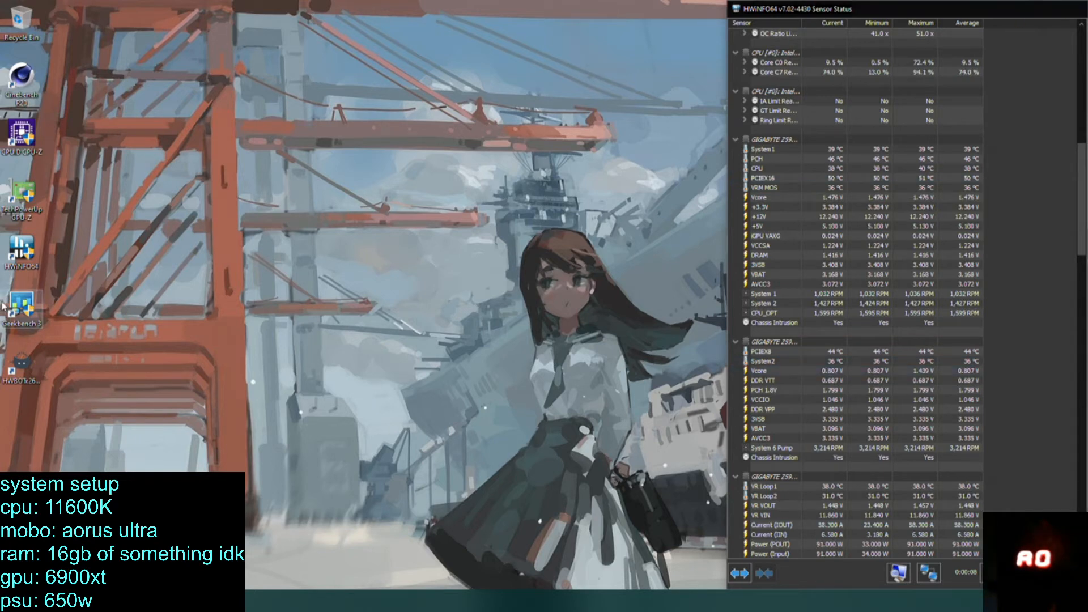
pyautogui.doubleClick(22, 77)
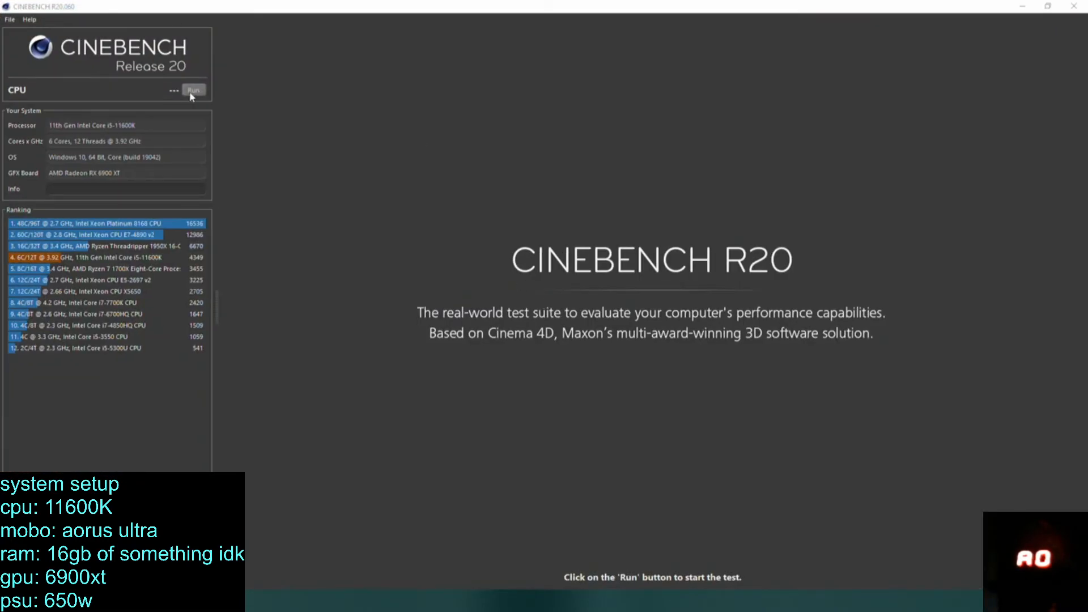
pyautogui.click(193, 91)
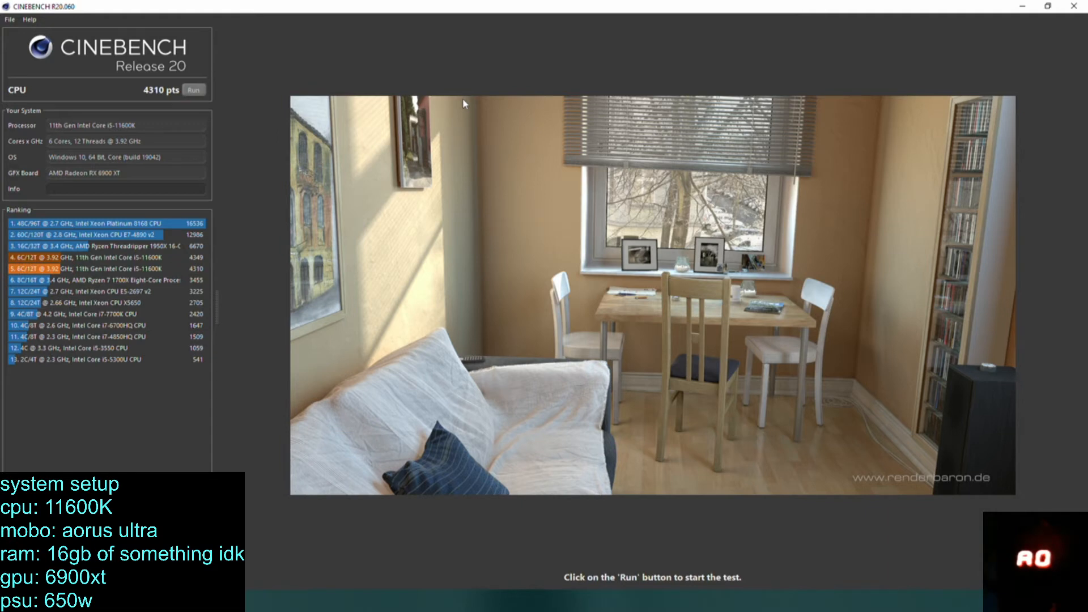
# Open Task Manager and end the AMD External Events Client Module process.
pyautogui.rightClick(604, 601)
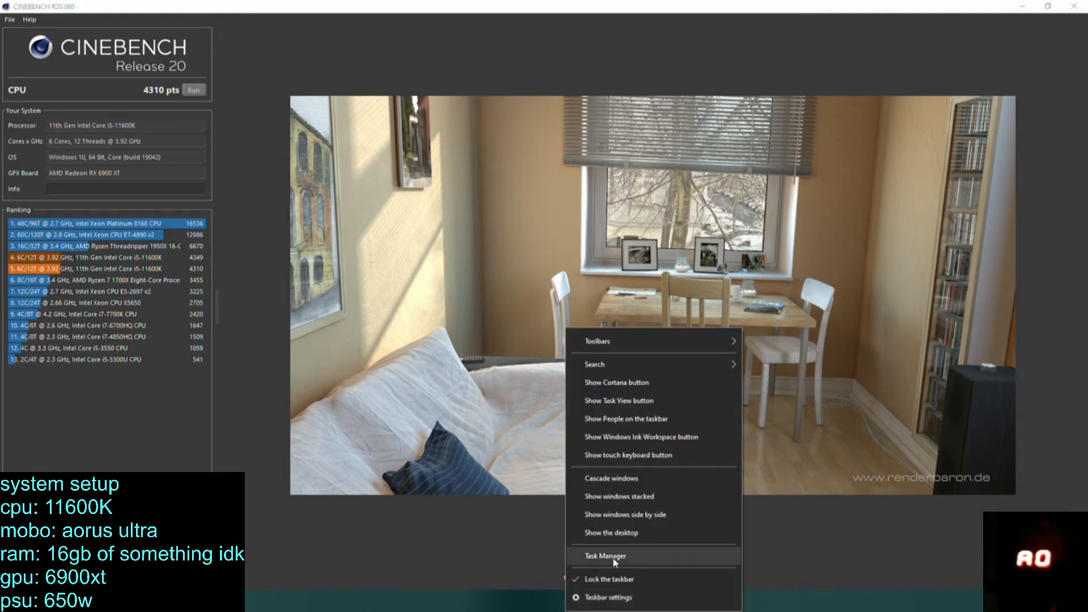
pyautogui.click(604, 558)
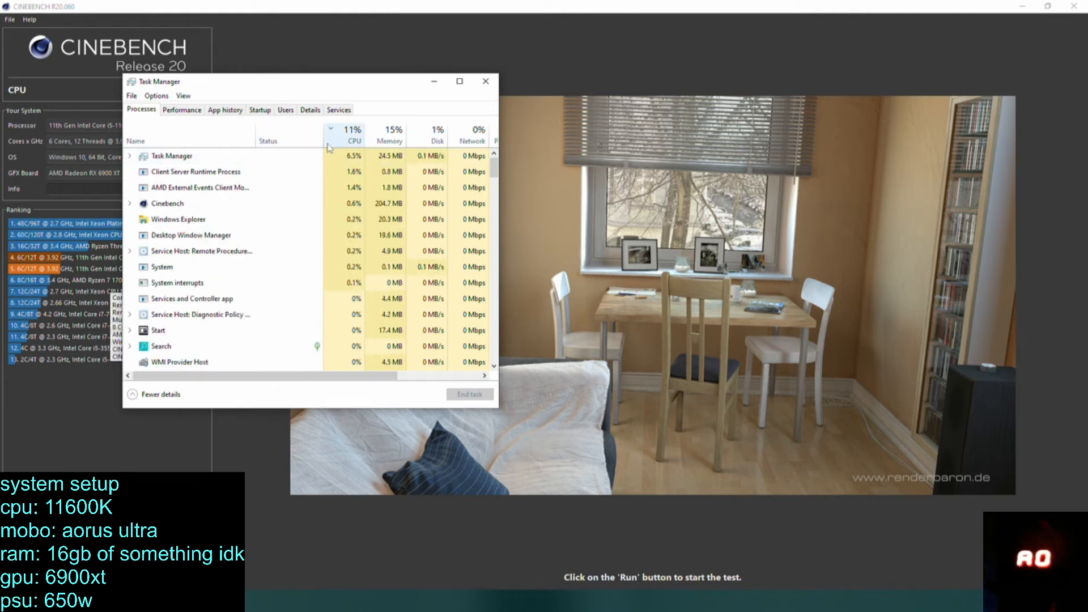
pyautogui.click(338, 194)
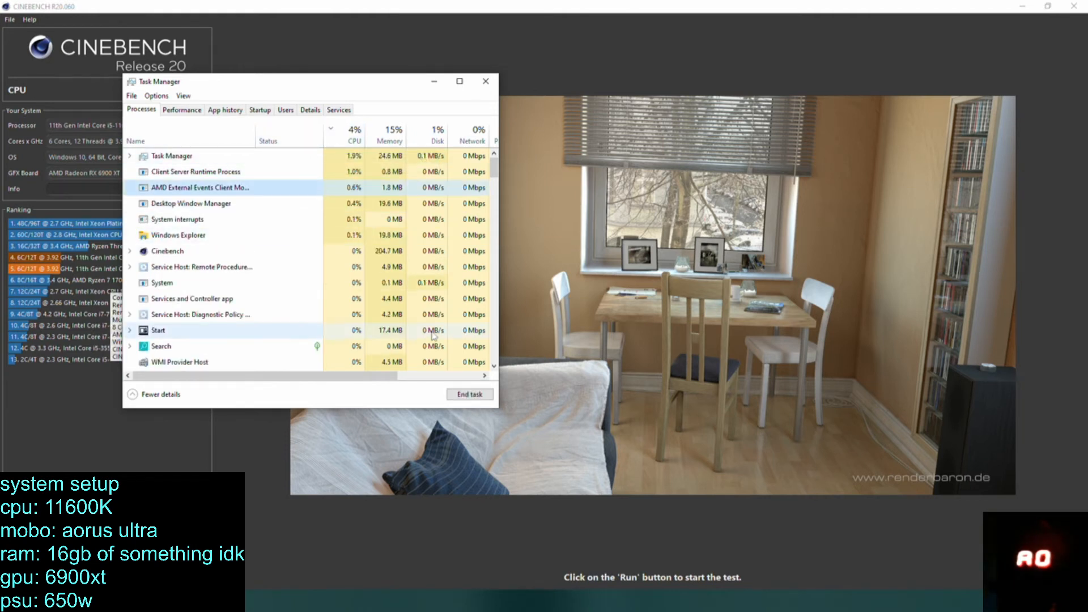
pyautogui.click(466, 394)
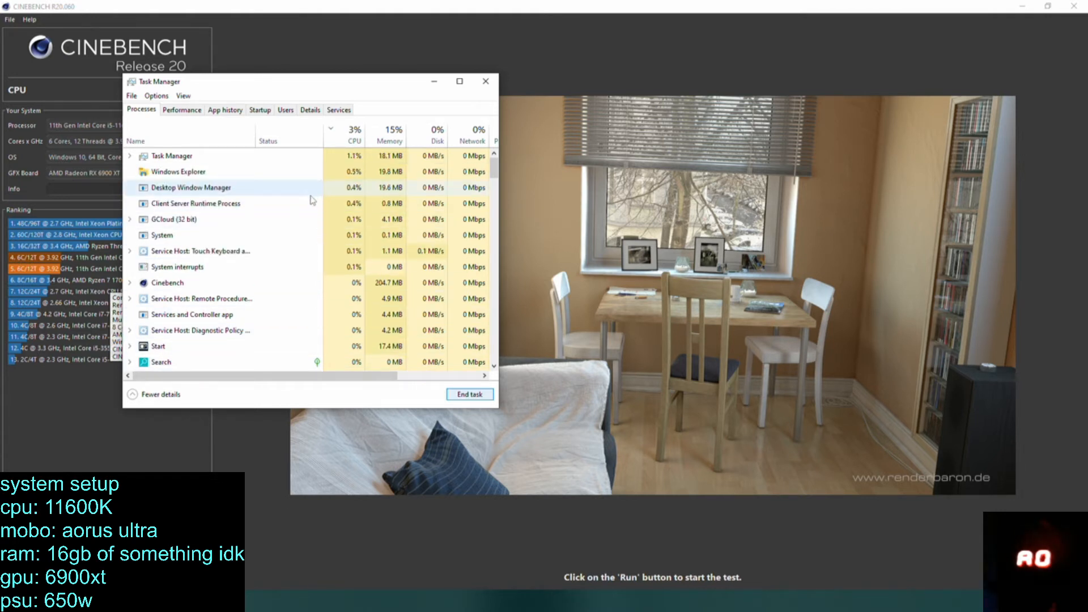
# Check the startup apps in Task Manager for the GCloud entry and search Windows for "gservice".
pyautogui.click(244, 235)
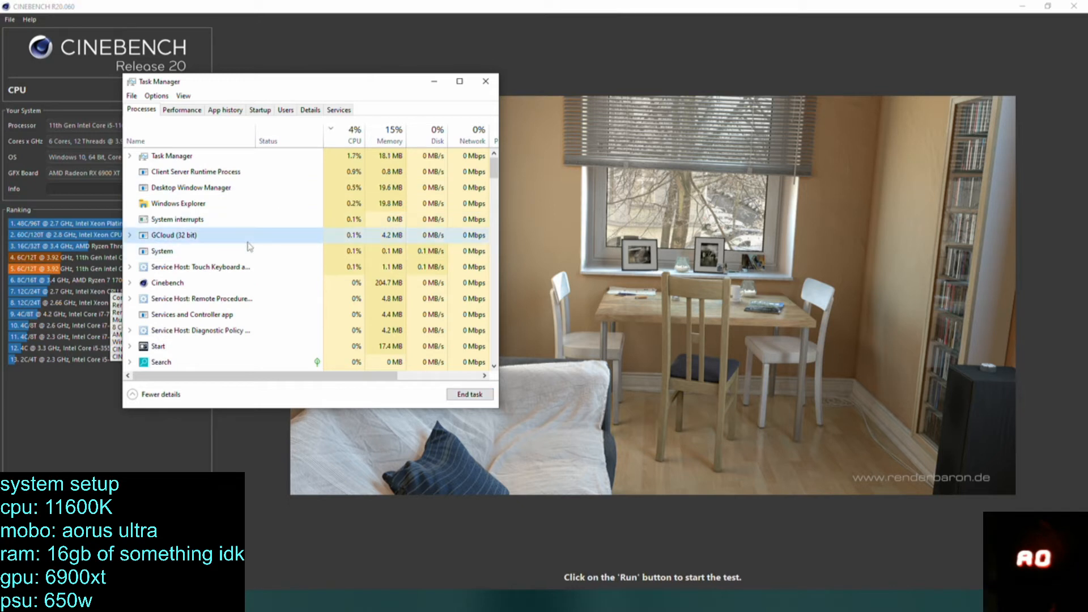
pyautogui.click(265, 113)
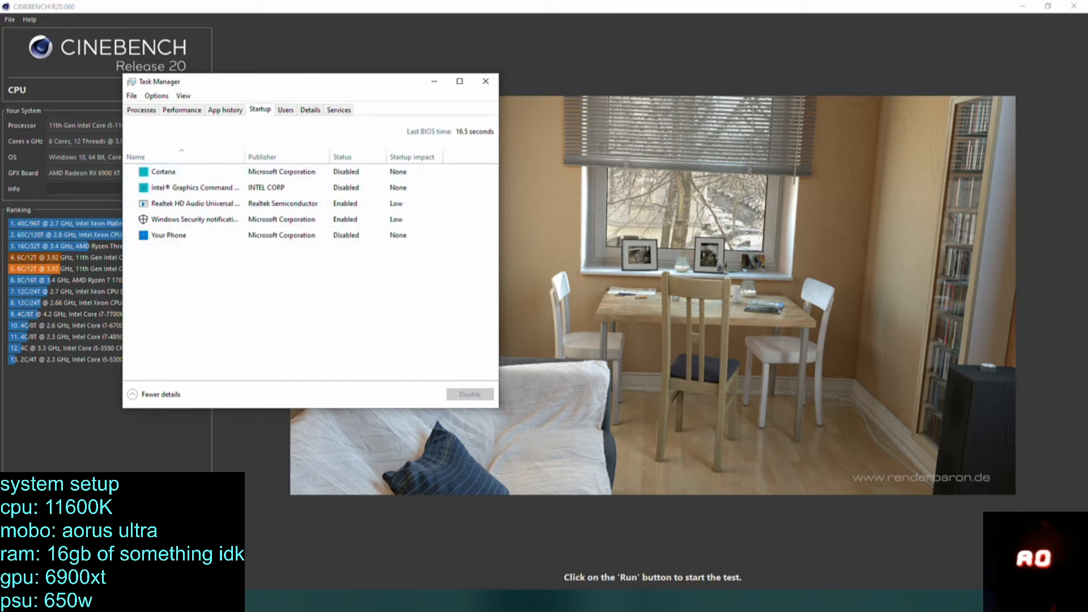
pyautogui.press('super')
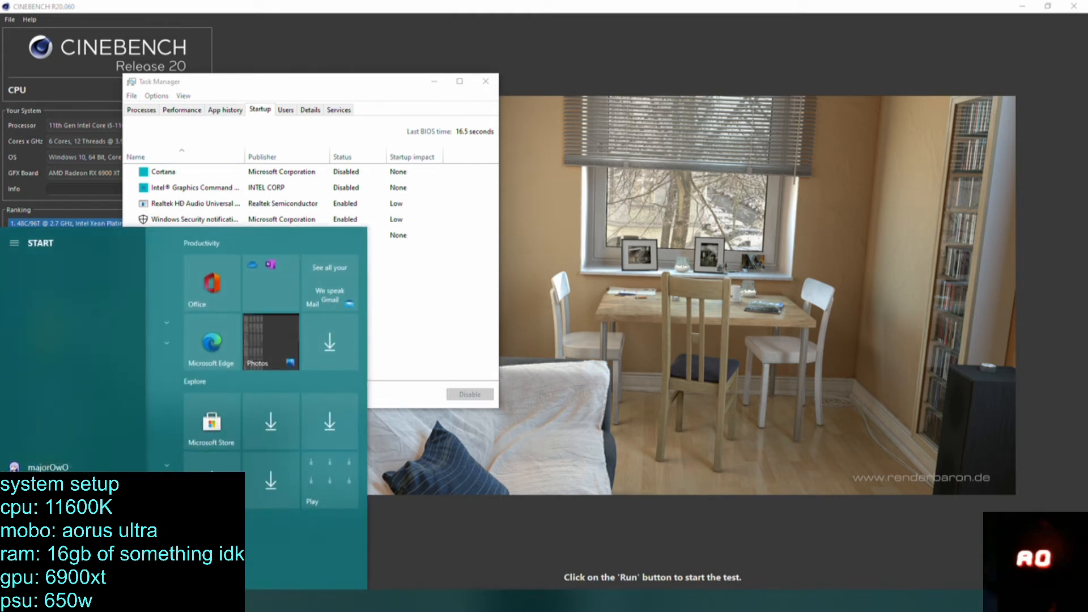
pyautogui.write('g')
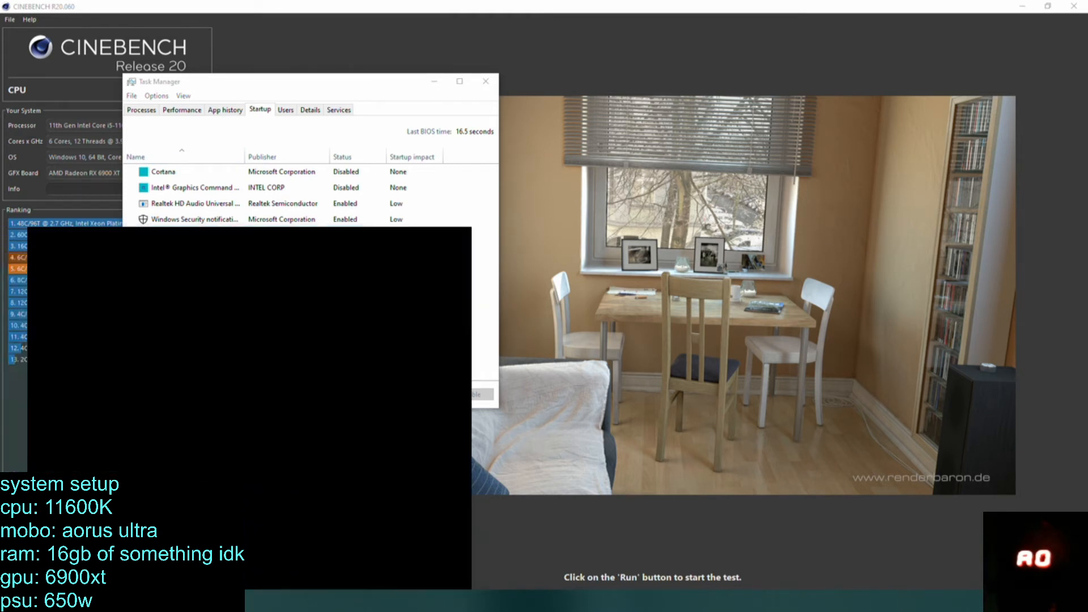
pyautogui.write('ou')
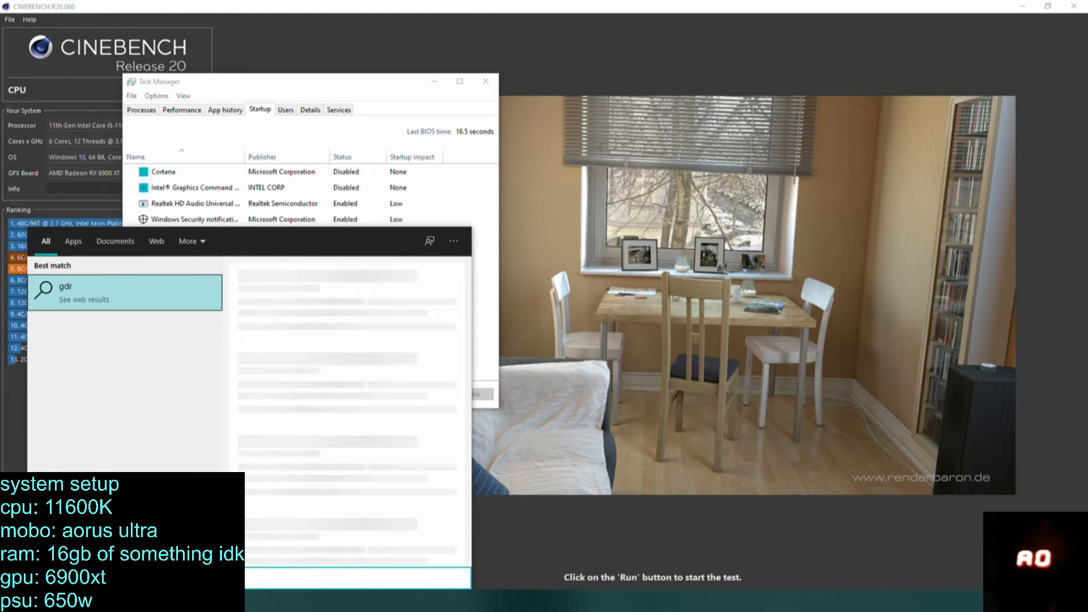
pyautogui.press('BackSpace')
pyautogui.press('BackSpace')
pyautogui.press('BackSpace')
pyautogui.write('gservice')
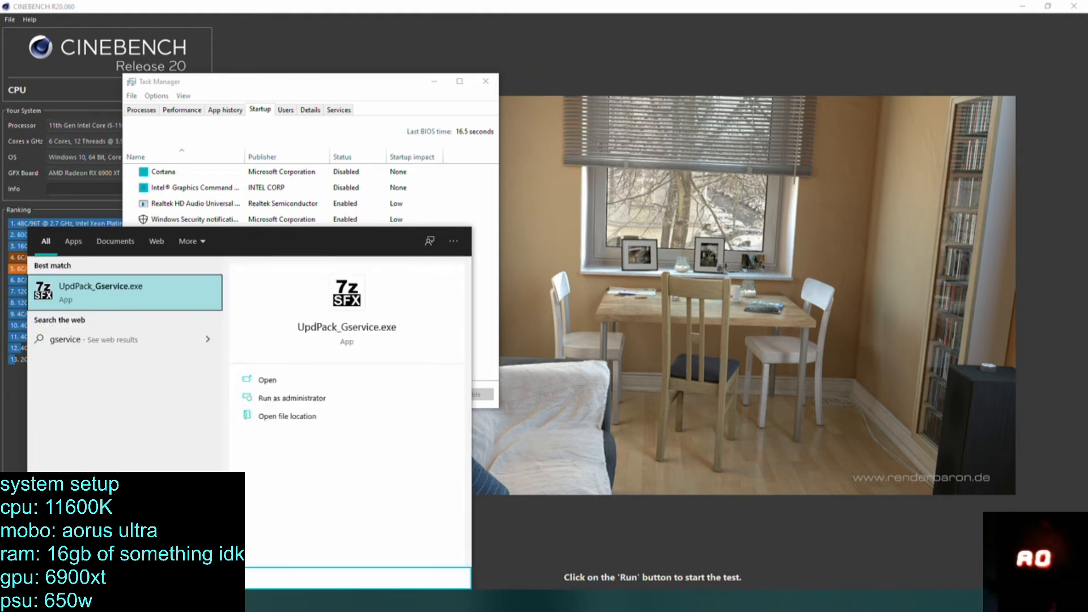
pyautogui.click(80, 340)
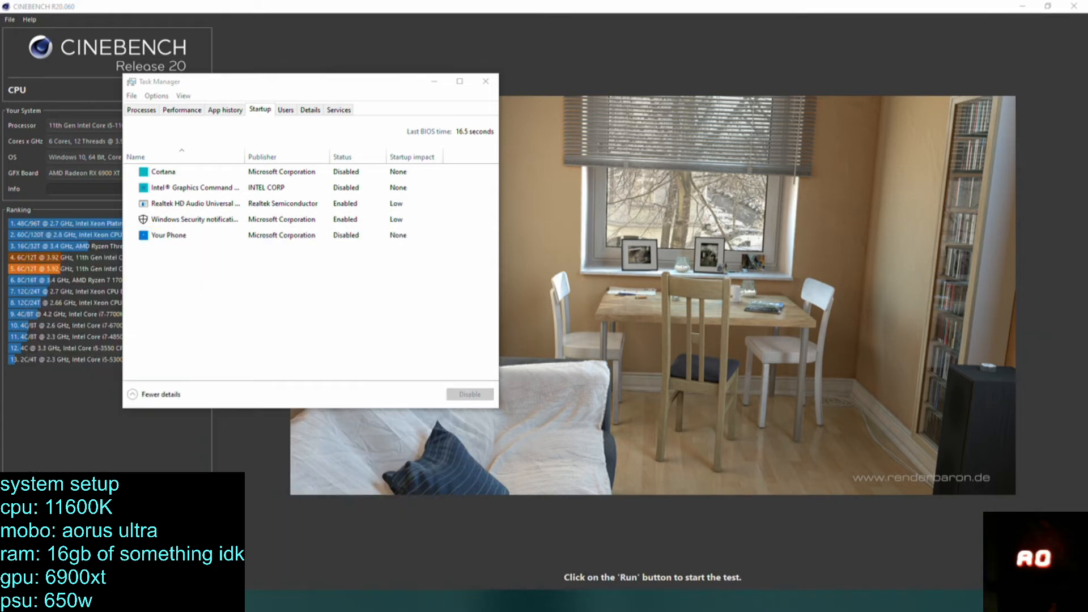
pyautogui.click(988, 601)
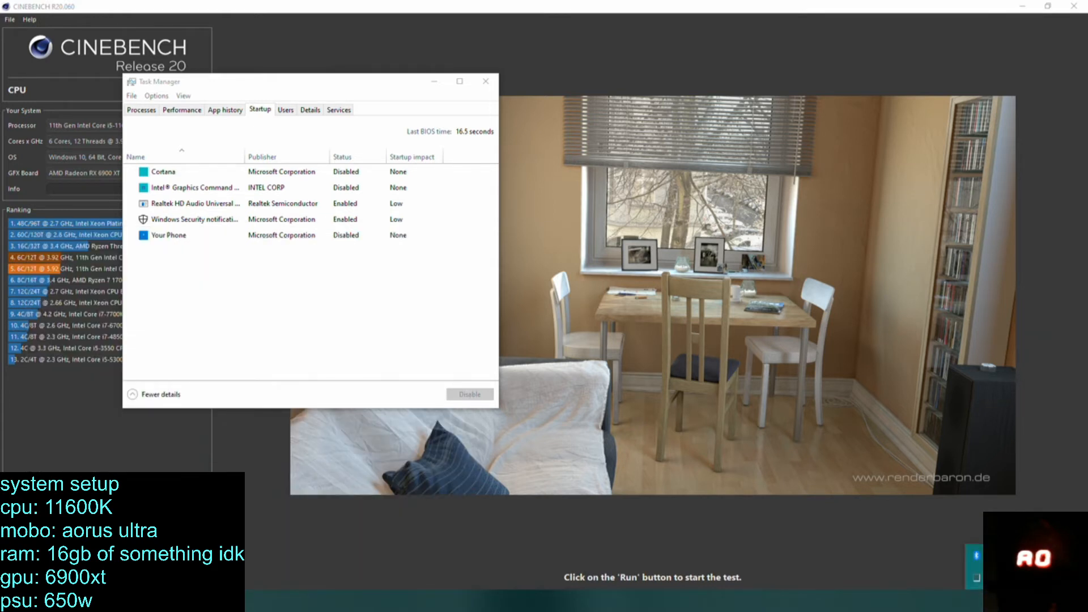
pyautogui.click(149, 110)
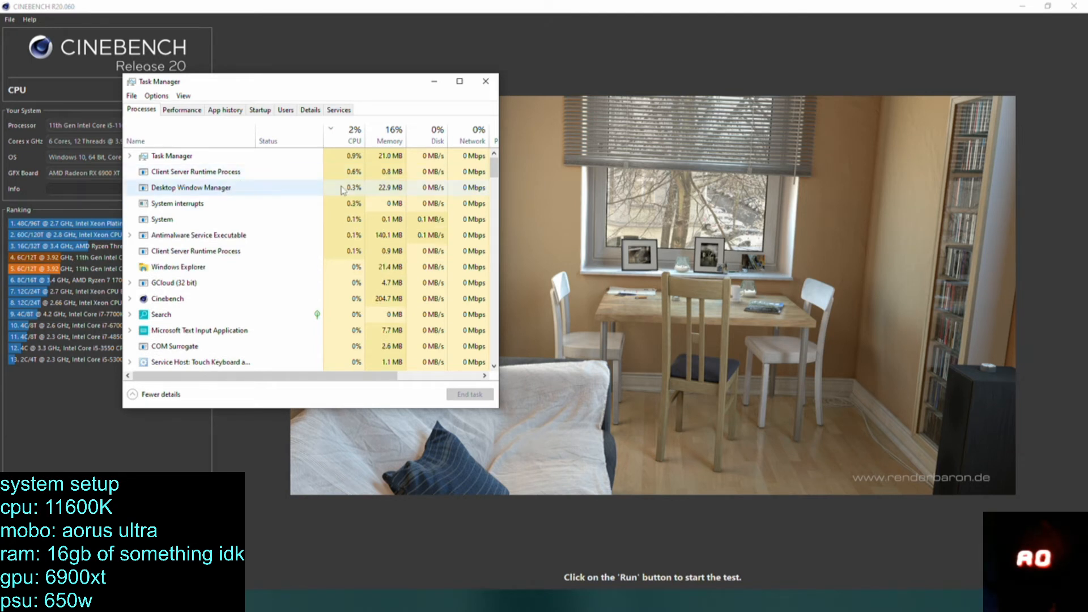
pyautogui.click(244, 173)
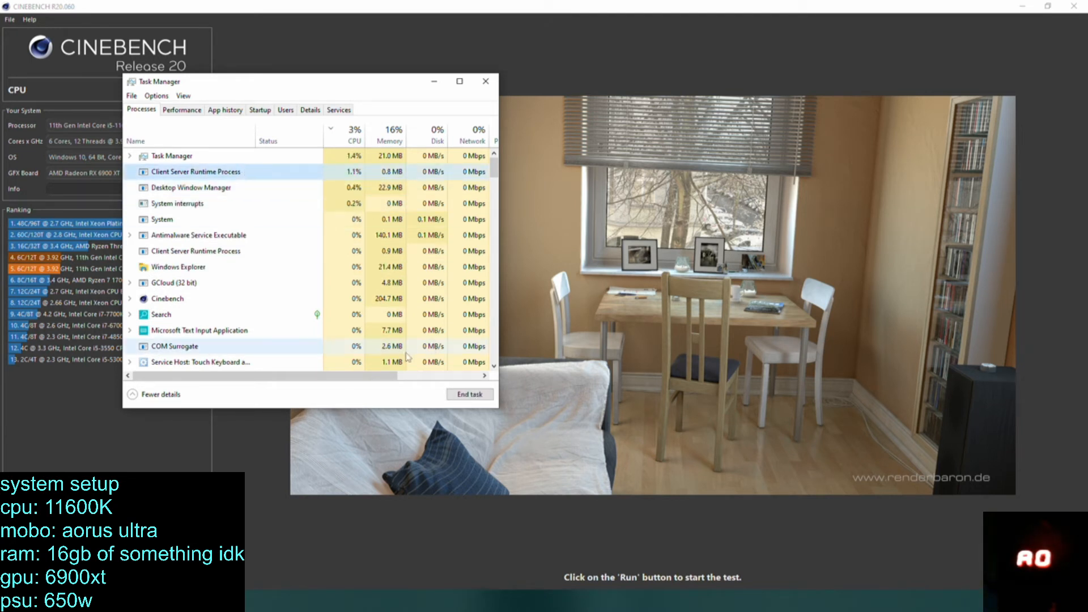
pyautogui.click(470, 394)
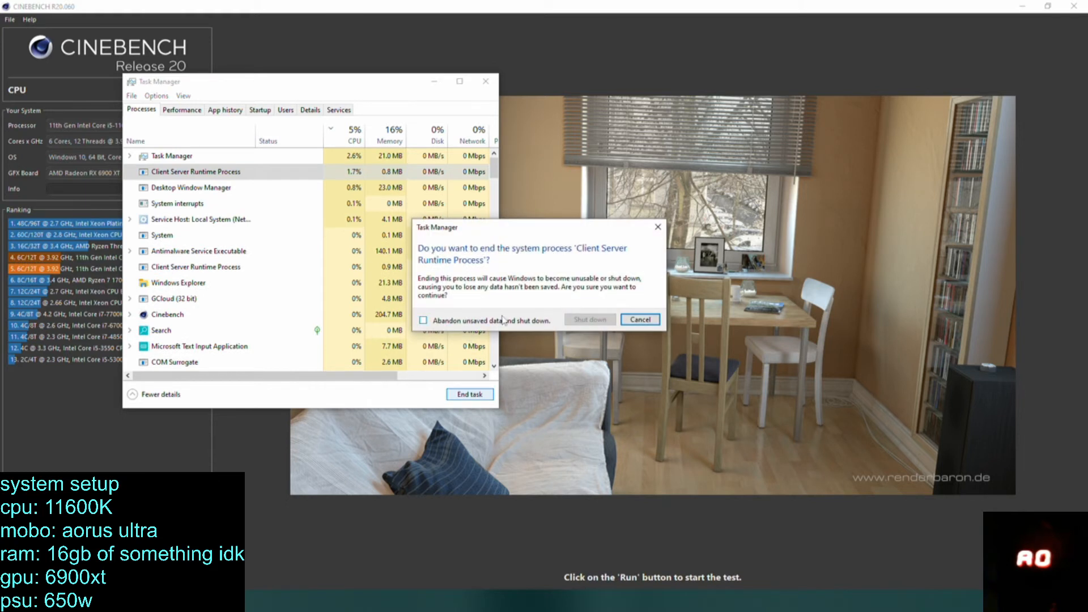
pyautogui.click(648, 322)
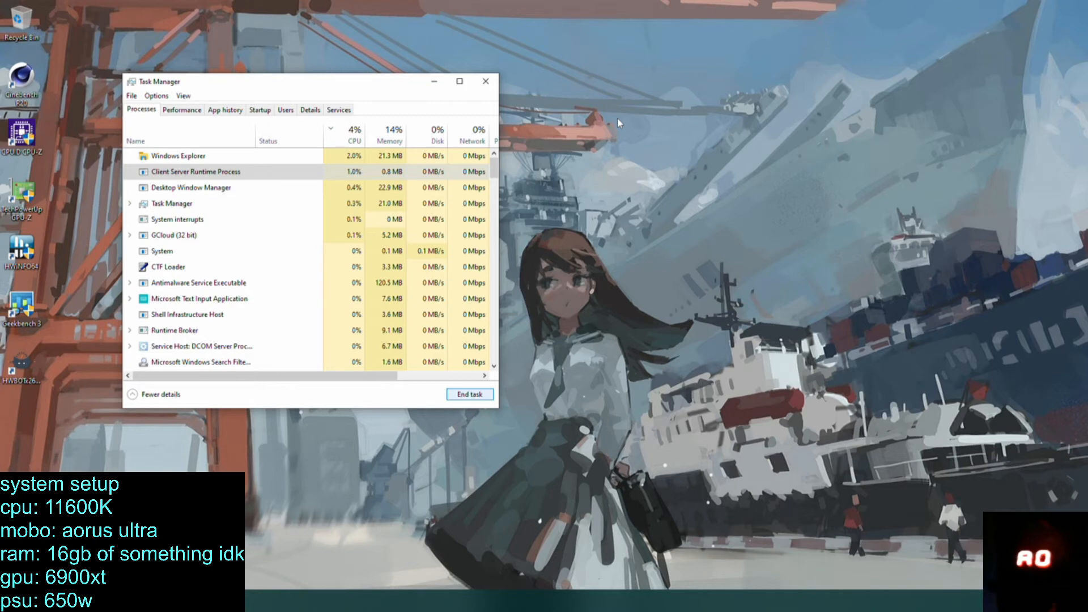
# Check the CPU performance graph in Task Manager and end the GCloud (32 bit) process.
pyautogui.click(199, 115)
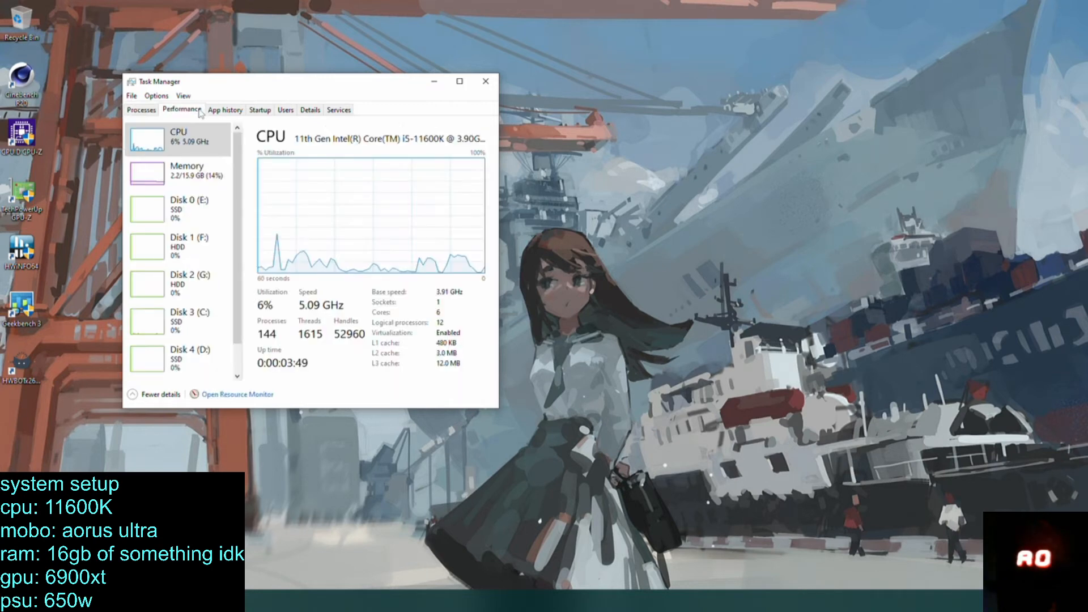
pyautogui.click(141, 110)
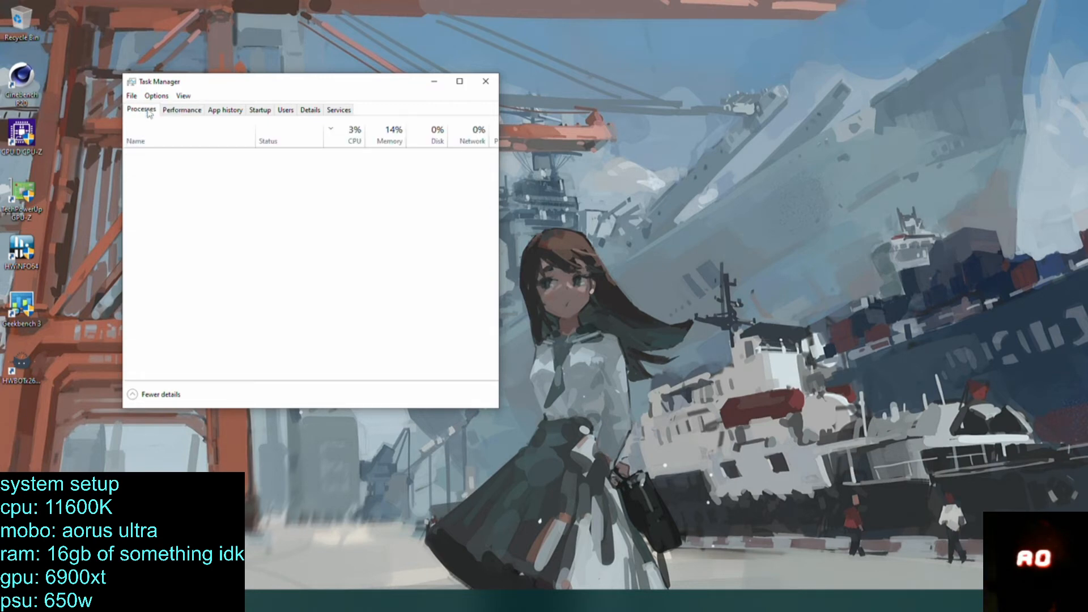
pyautogui.moveTo(438, 108); pyautogui.dragTo(372, 108)
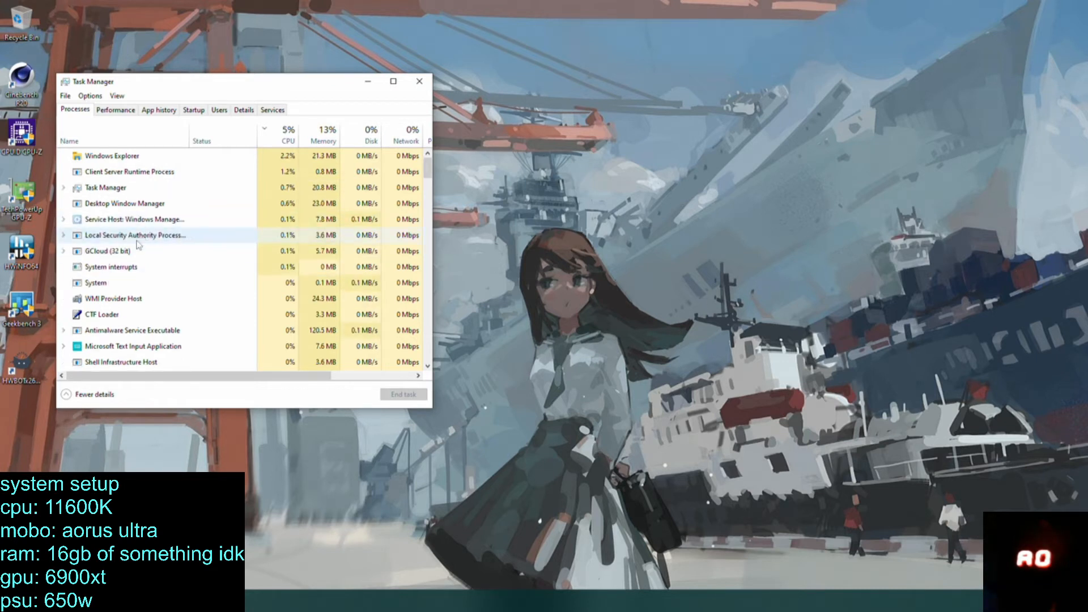
pyautogui.click(193, 266)
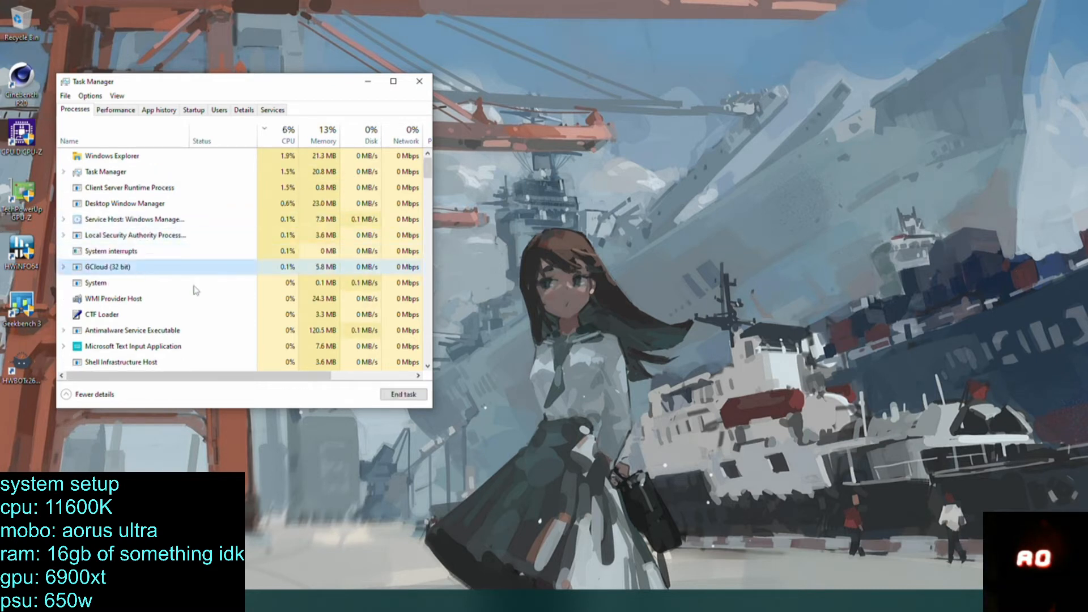
pyautogui.click(404, 394)
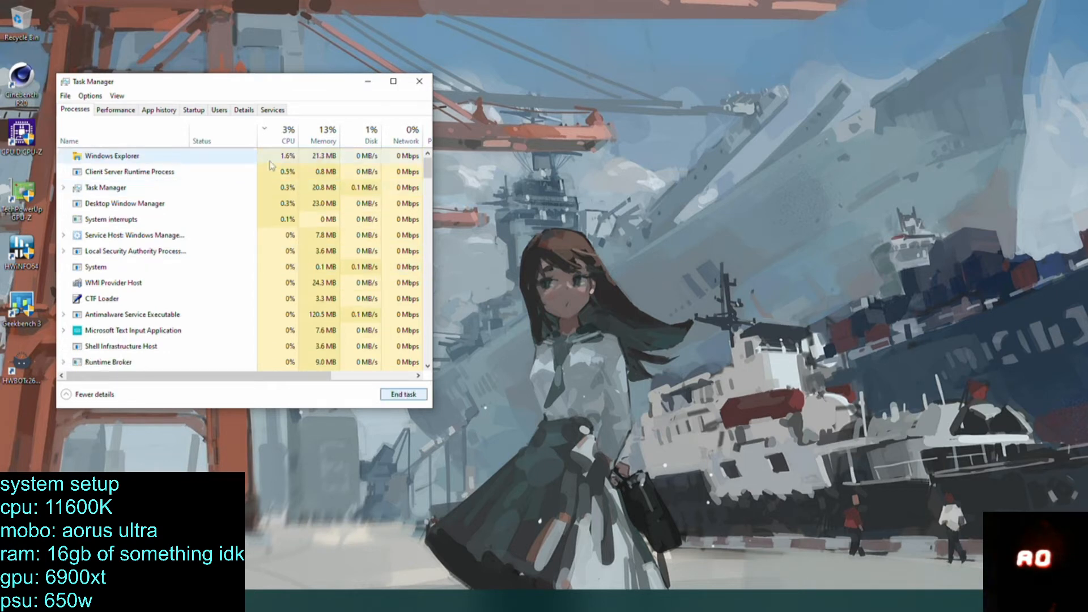
# Restart the Windows Explorer process, check the CPU performance graph, and close Task Manager.
pyautogui.click(130, 156)
pyautogui.click(418, 399)
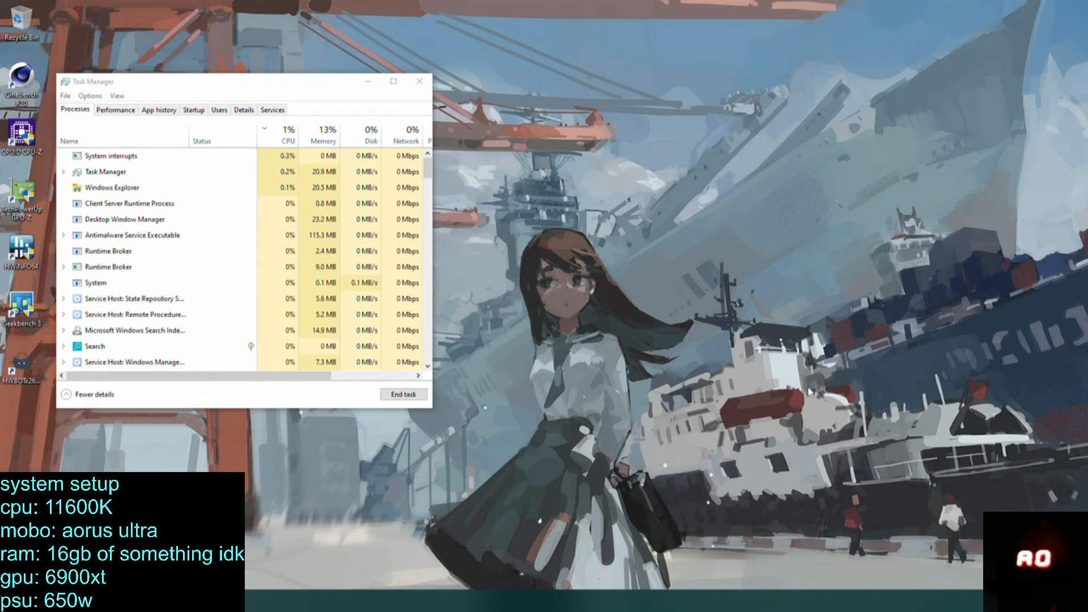
pyautogui.click(135, 113)
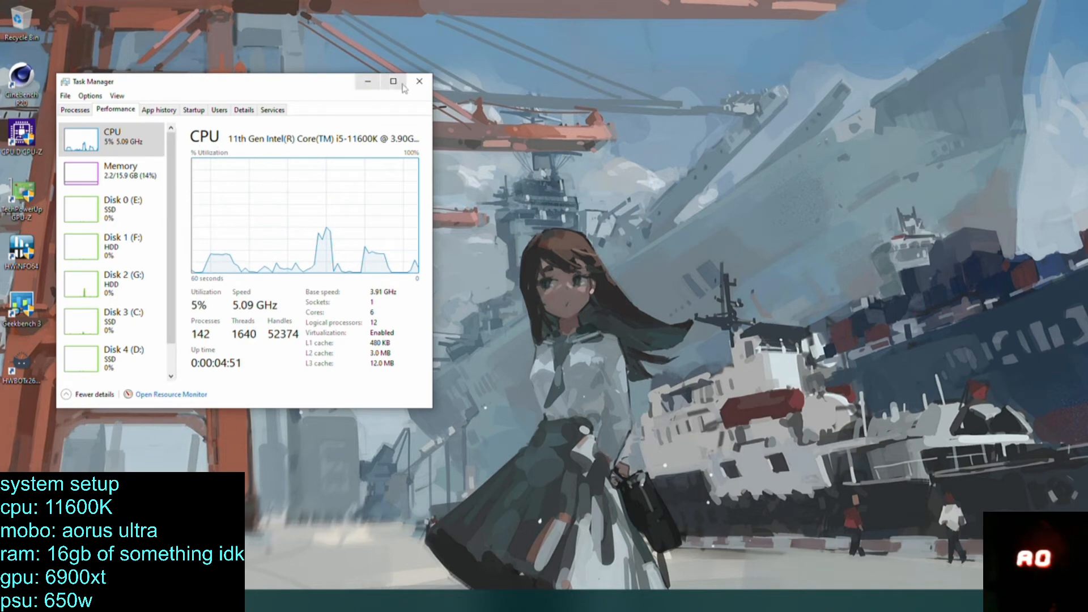
pyautogui.click(422, 83)
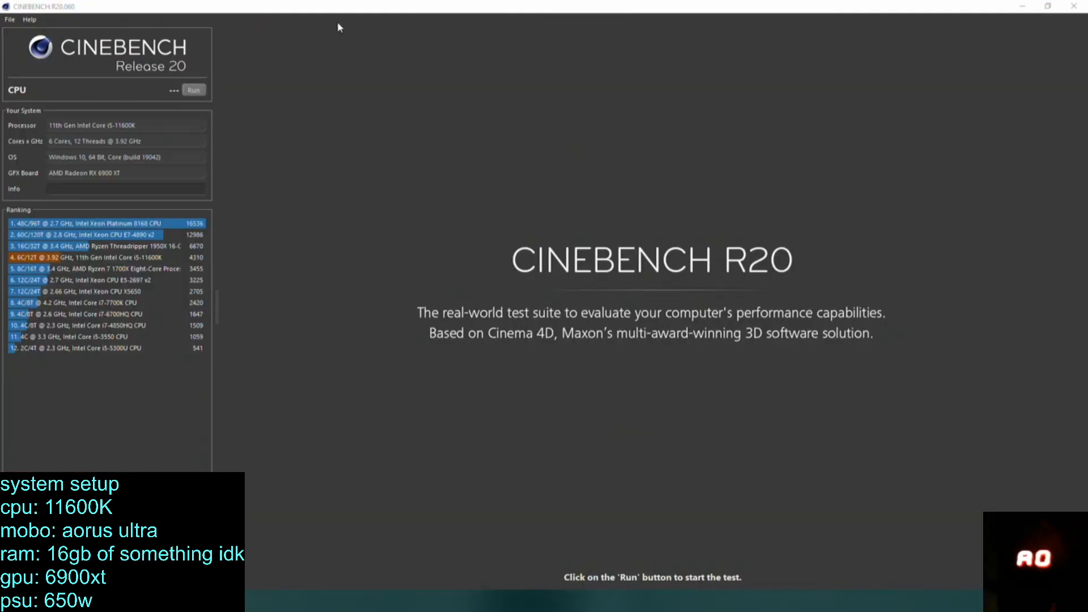
# Check the running processes in Task Manager once more and run the CPU test in Cinebench R20.
pyautogui.rightClick(342, 602)
pyautogui.click(385, 549)
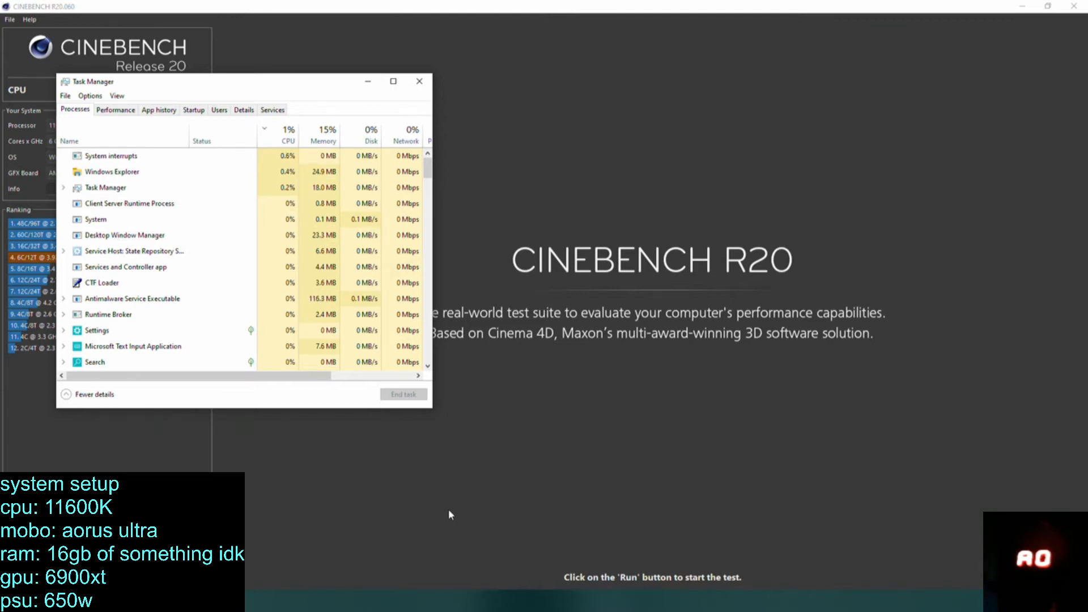
pyautogui.click(419, 81)
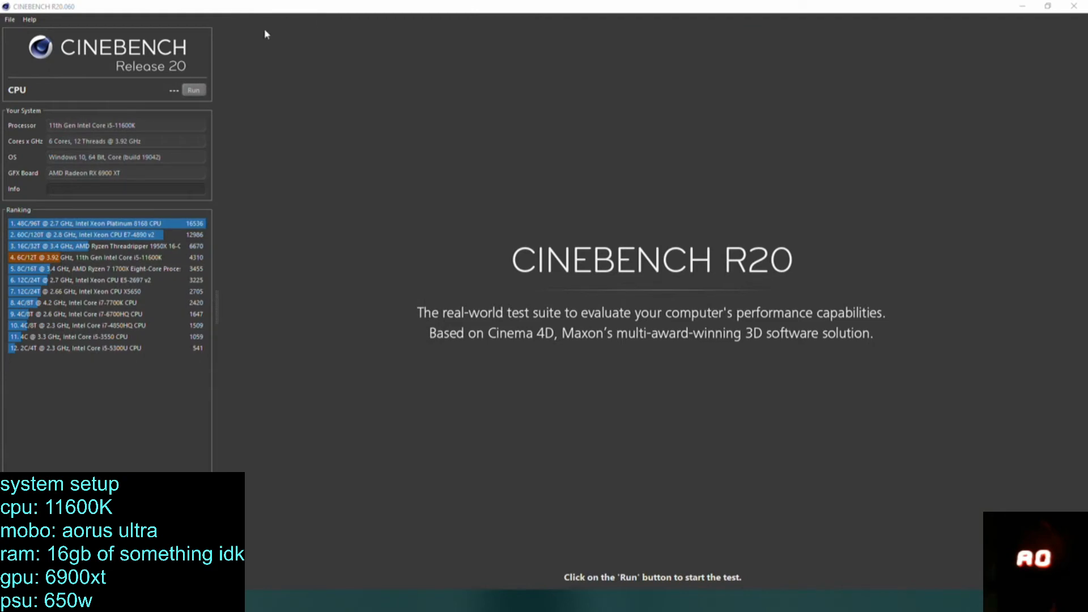
pyautogui.click(194, 91)
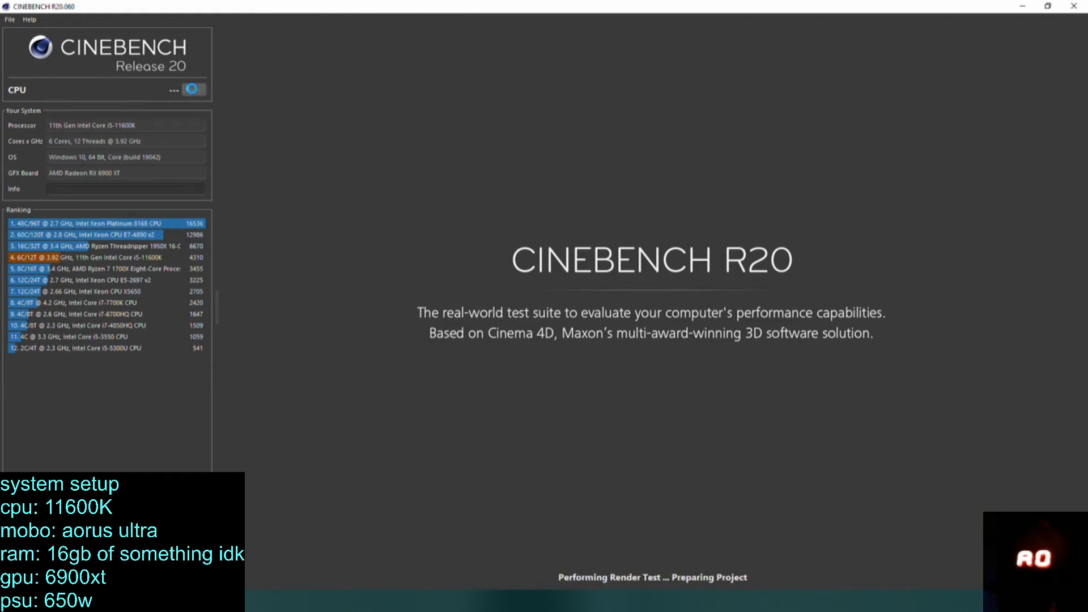
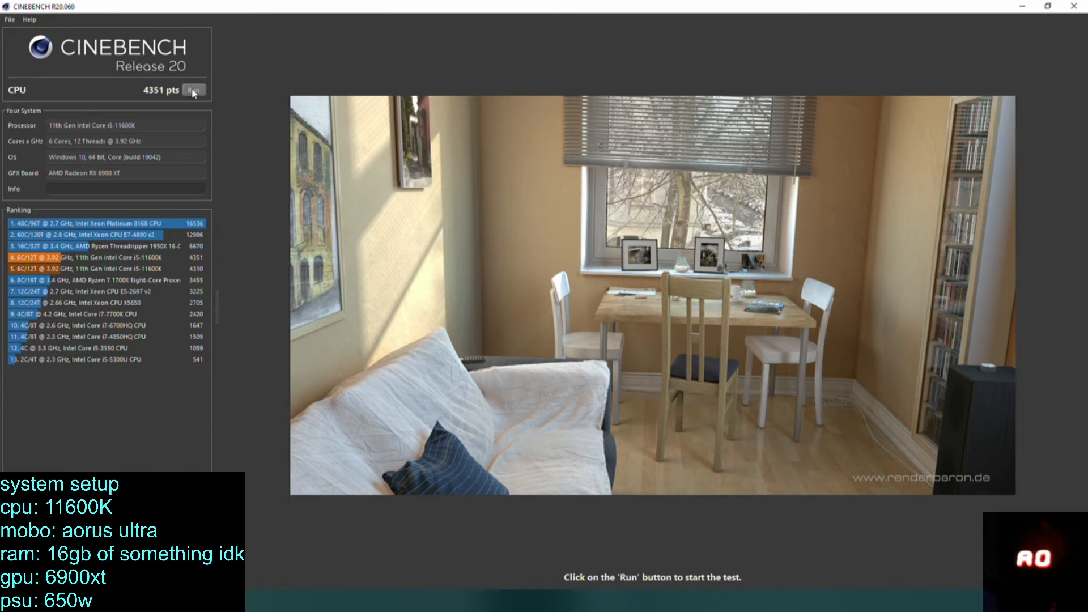
# Run the CPU test in Cinebench R20 once more and close the program.
pyautogui.click(193, 91)
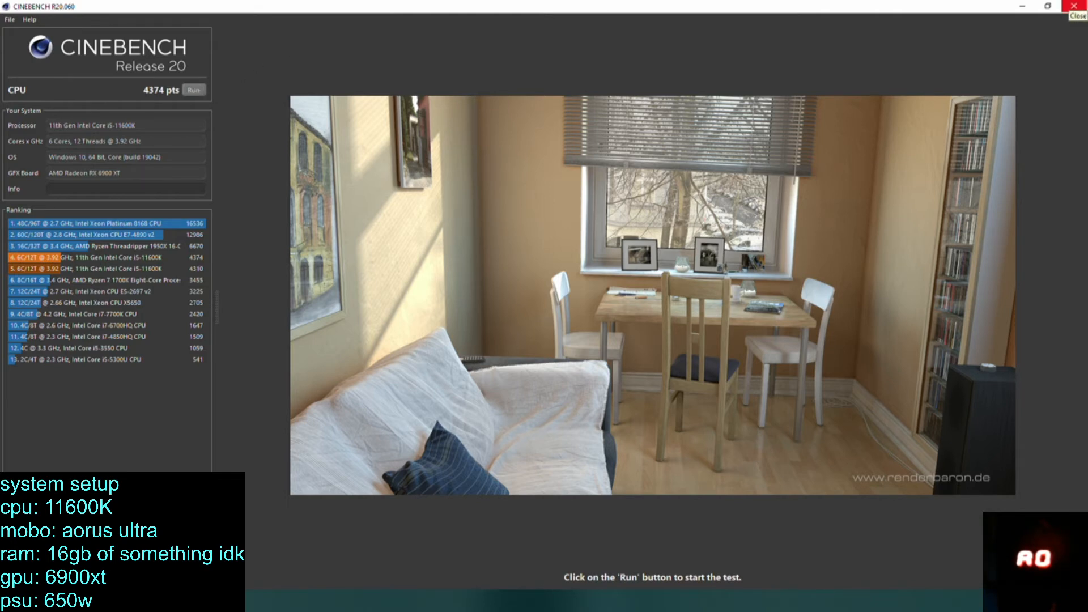
pyautogui.click(1075, 6)
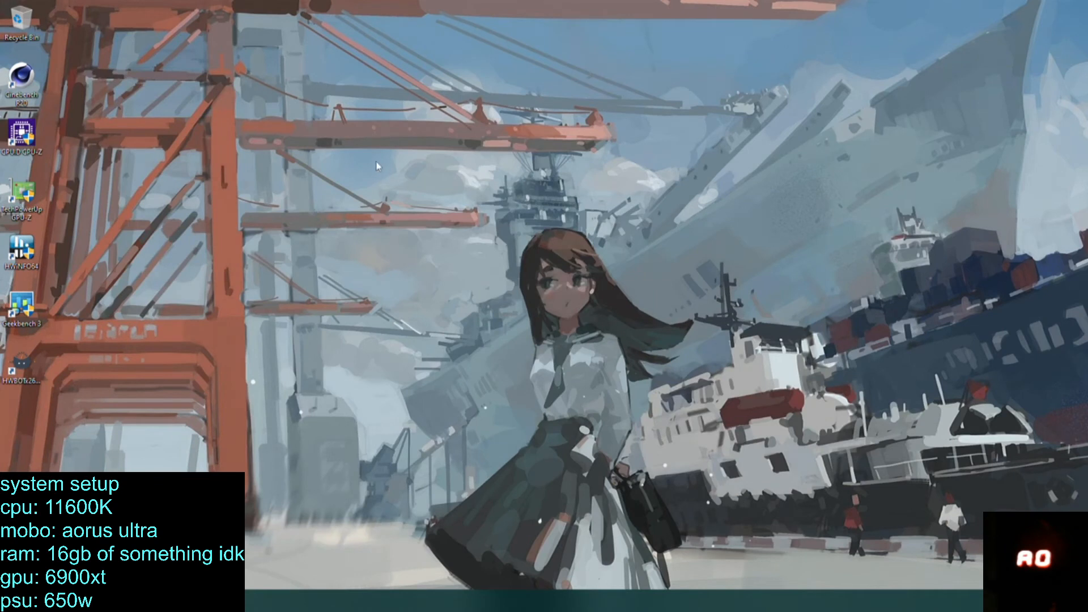
pyautogui.press('super')
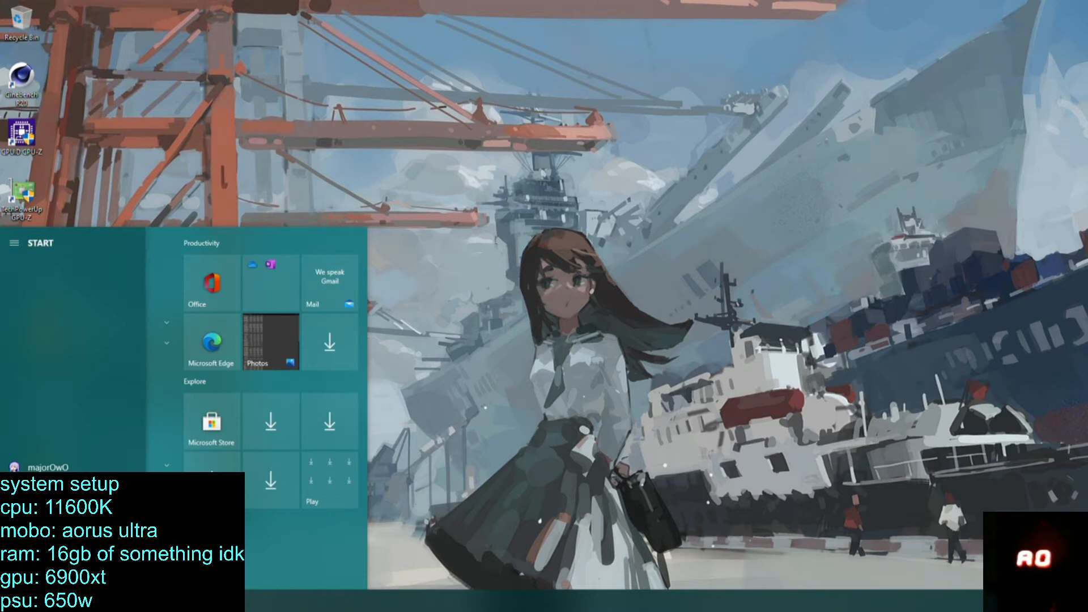
pyautogui.press('super')
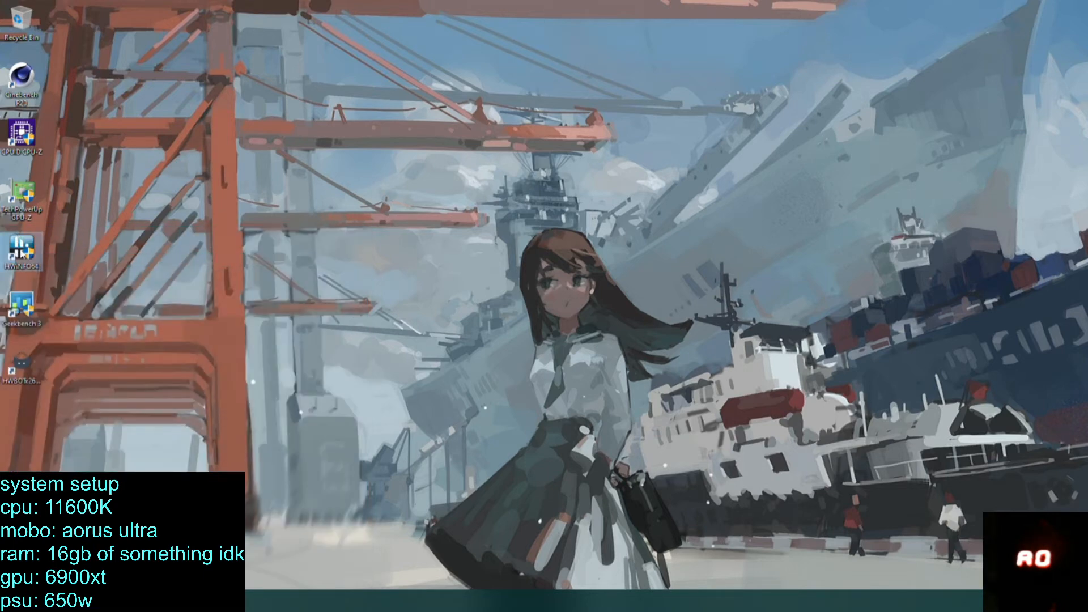
# Start HWiNFO64 in sensors-only mode, reopen Cinebench R20, and arrange the two windows side by side.
pyautogui.doubleClick(21, 250)
pyautogui.click(484, 381)
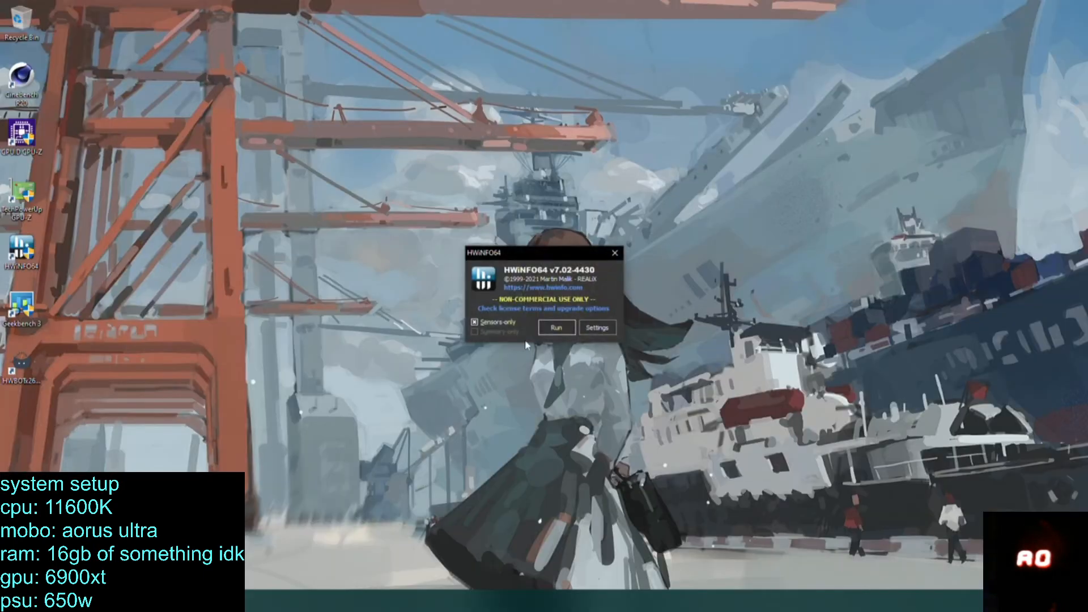
pyautogui.click(550, 322)
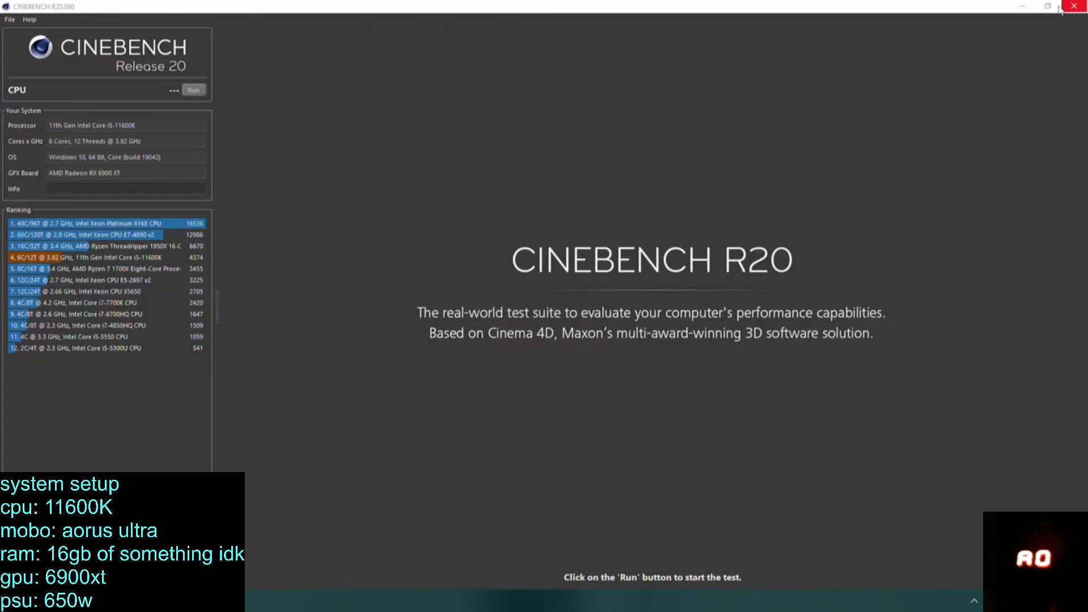
pyautogui.click(1077, 6)
pyautogui.moveTo(573, 6); pyautogui.dragTo(0, 211)
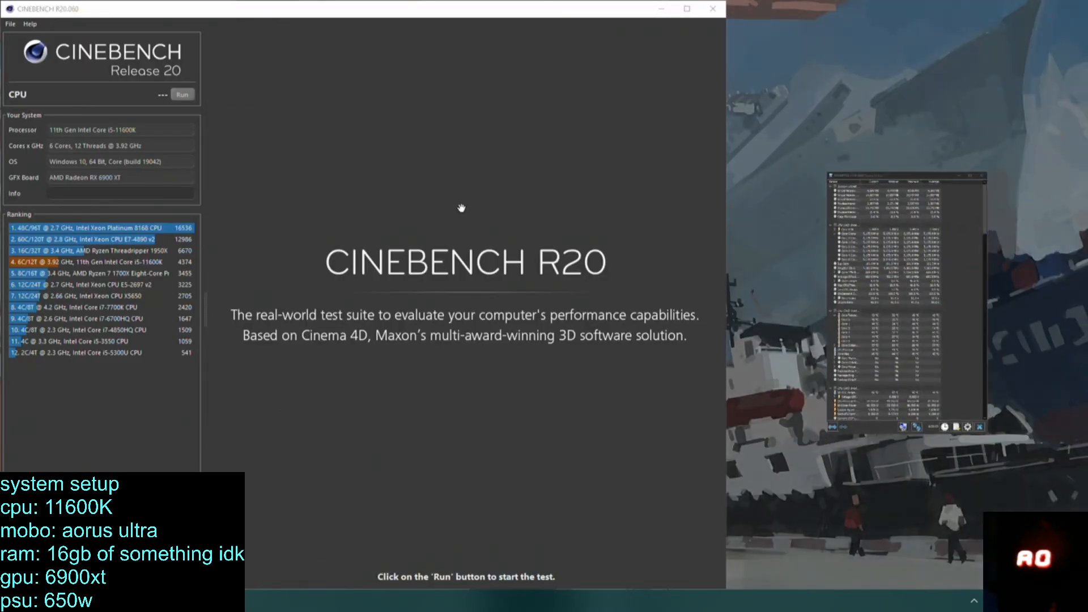
pyautogui.click(880, 265)
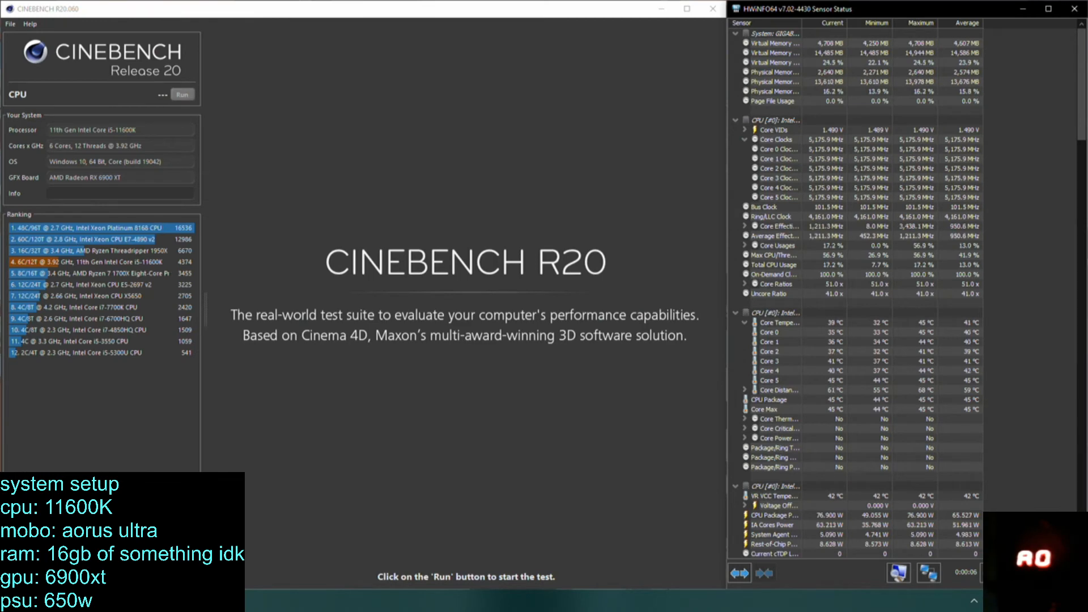
# Bring the motherboard voltage and VRM sensors into view in HWiNFO64 and run the CPU test in Cinebench R20.
pyautogui.scroll(-3, 1080, 149)
pyautogui.moveTo(1080, 149); pyautogui.dragTo(1081, 179)
pyautogui.scroll(-2, 904, 291)
pyautogui.scroll(3, 904, 292)
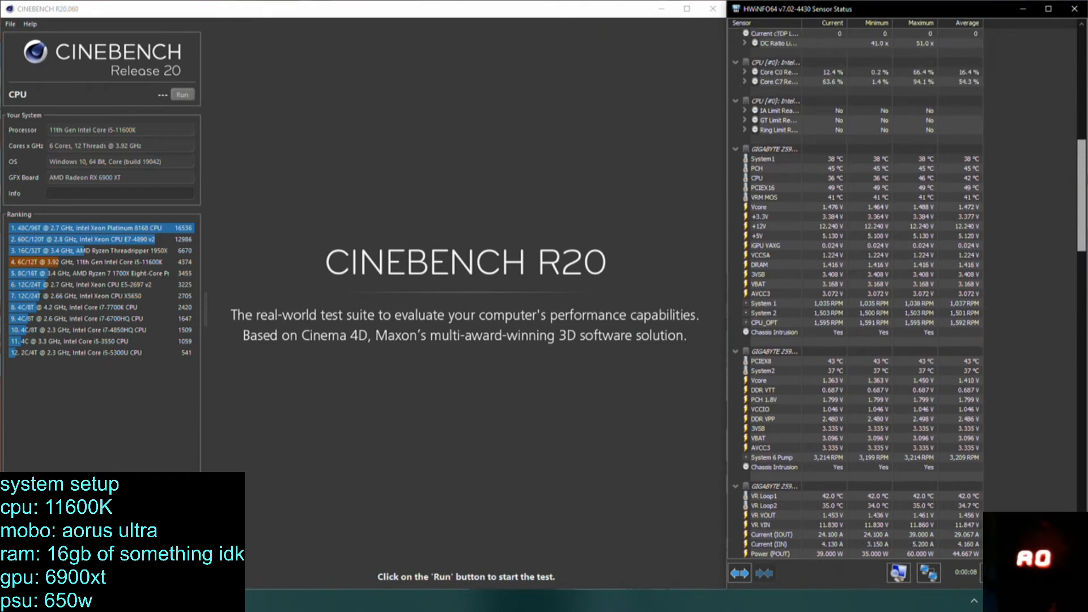
pyautogui.scroll(-4, 904, 292)
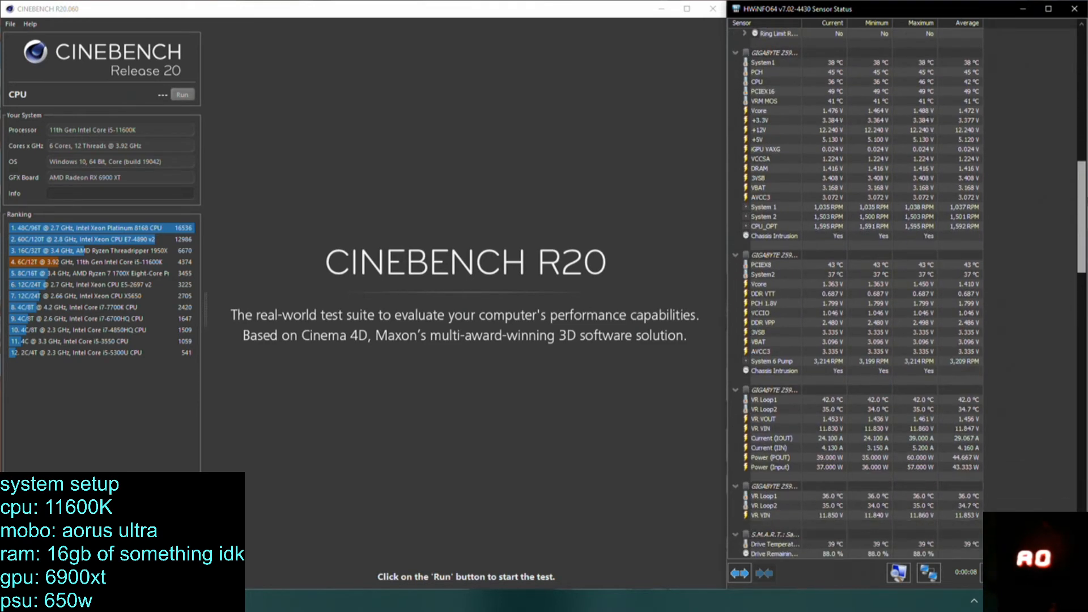
pyautogui.click(181, 94)
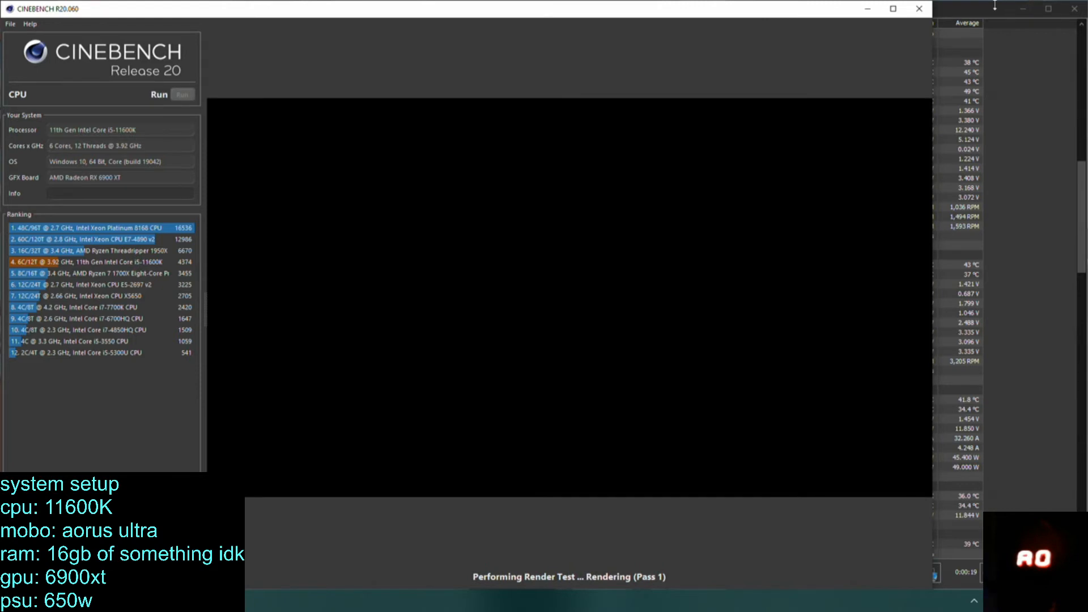
pyautogui.click(995, 7)
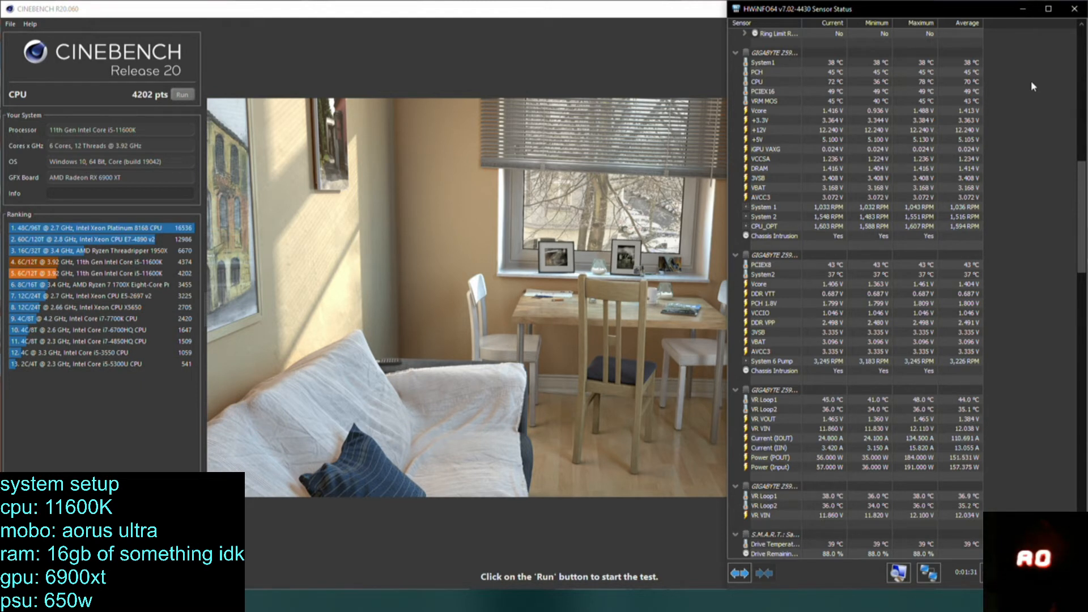
# Check the CPU temperature, power and core clock readings in HWiNFO64 and close the sensor window.
pyautogui.scroll(10, 1017, 270)
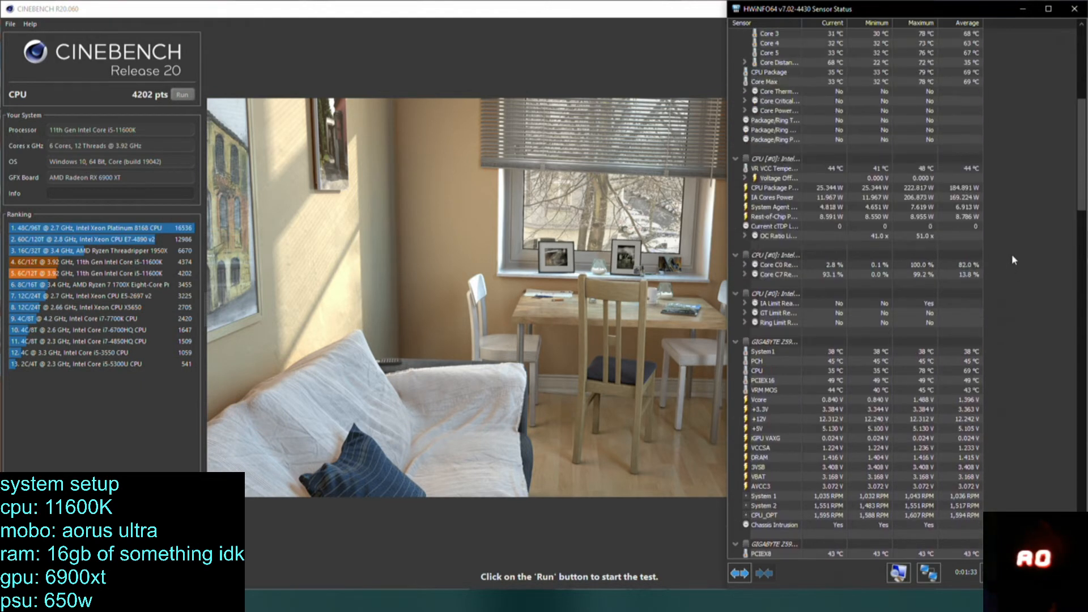
pyautogui.scroll(9, 1026, 162)
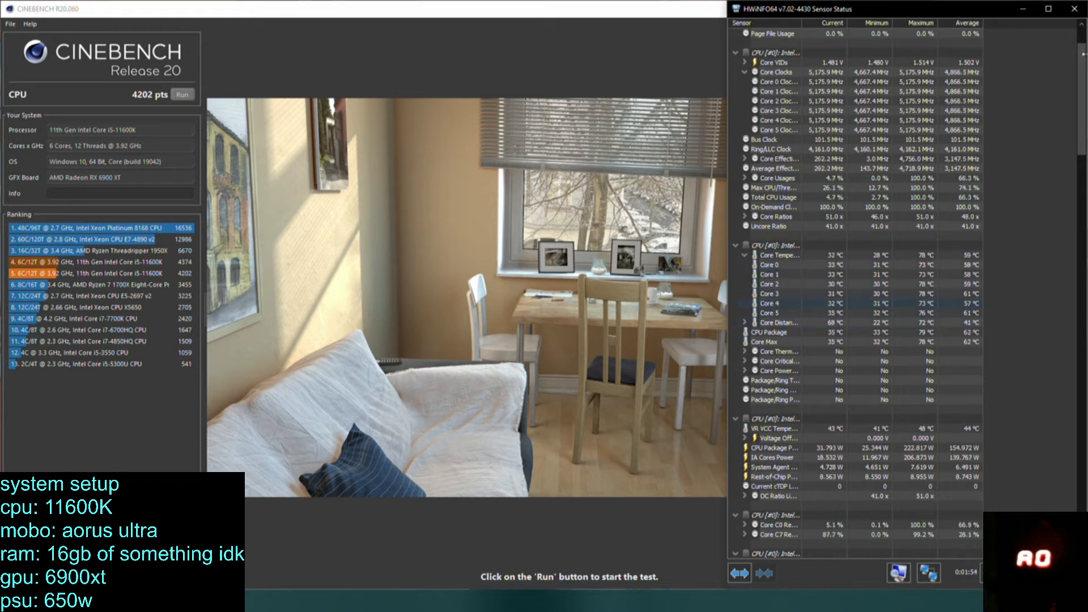
pyautogui.click(1085, 9)
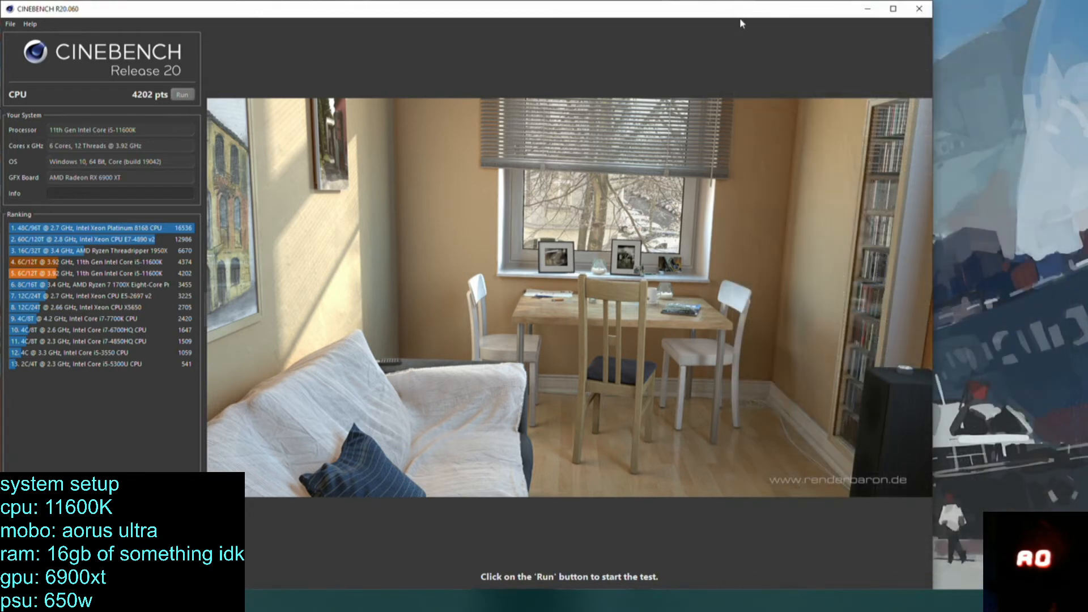
# Close Cinebench R20 and restart the computer into the BIOS.
pyautogui.click(893, 8)
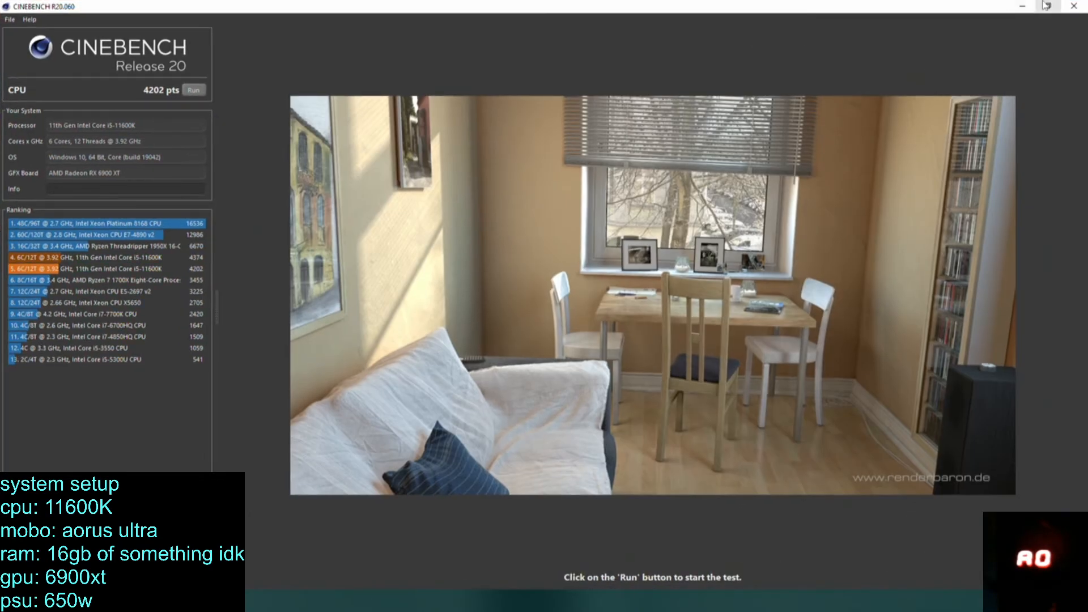
pyautogui.click(1047, 6)
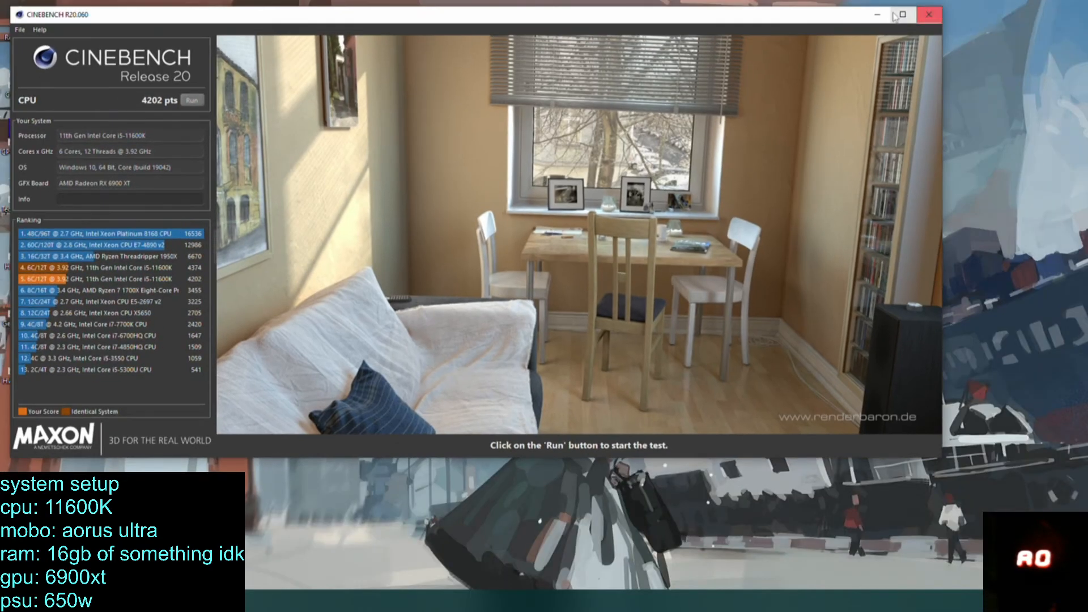
pyautogui.click(911, 8)
pyautogui.click(1074, 6)
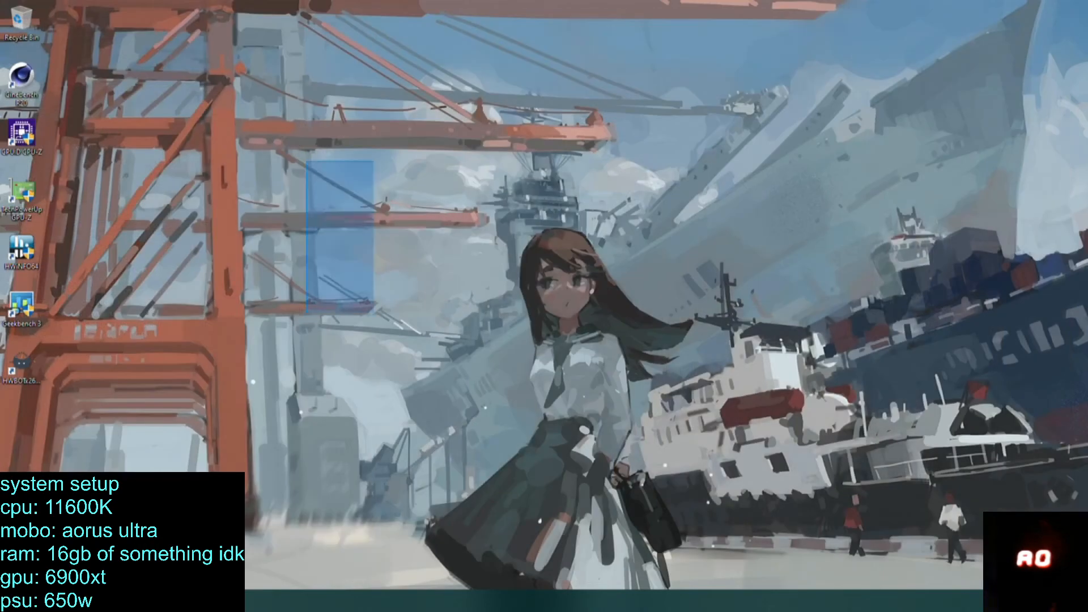
pyautogui.press('super')
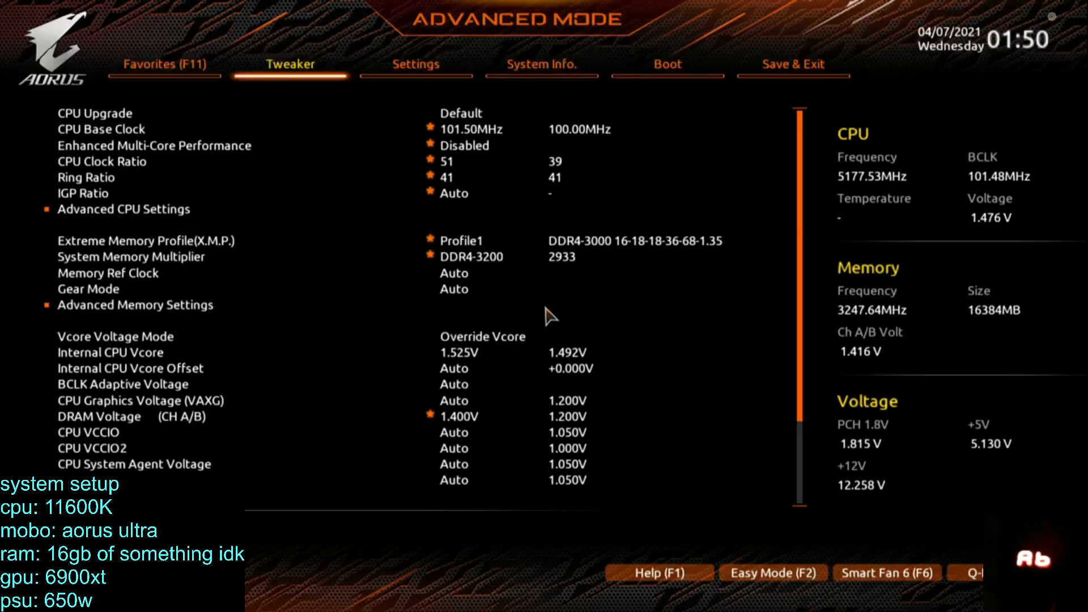
# Set the CPU Base Clock to 100 MHz in the BIOS tweaker settings.
pyautogui.press('Right')
pyautogui.press('Left')
pyautogui.press('Down')
pyautogui.press('Down')
pyautogui.write('100')
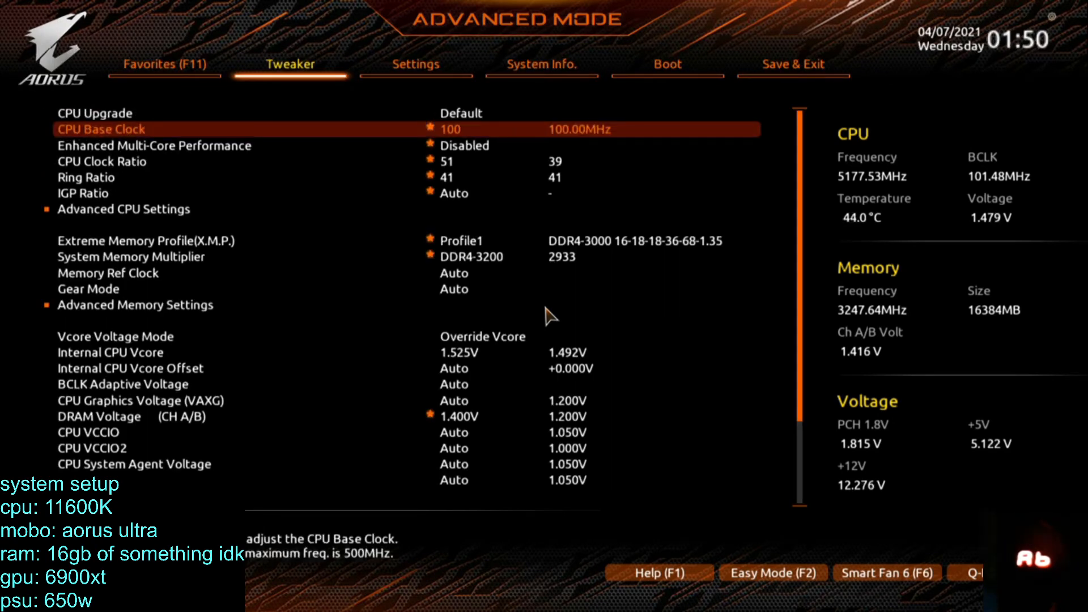
pyautogui.press('Return')
# Raise the CPU Clock Ratio to 52.
pyautogui.press('Down')
pyautogui.press('Down')
pyautogui.press('+')
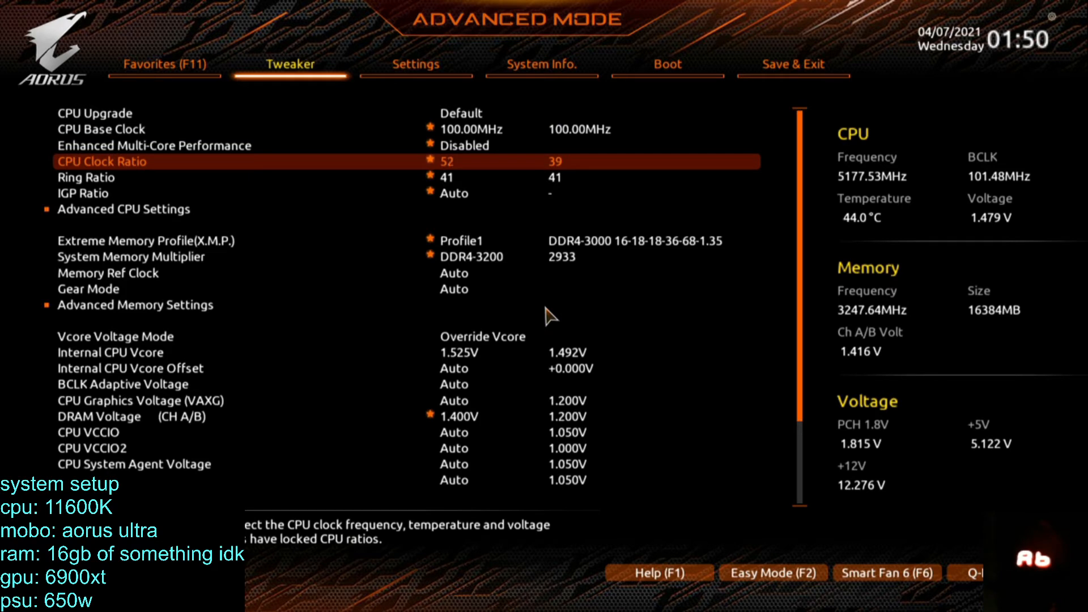
# Review the tweaker settings from Ring Ratio down to Internal CPU Vcore.
pyautogui.press('Down')
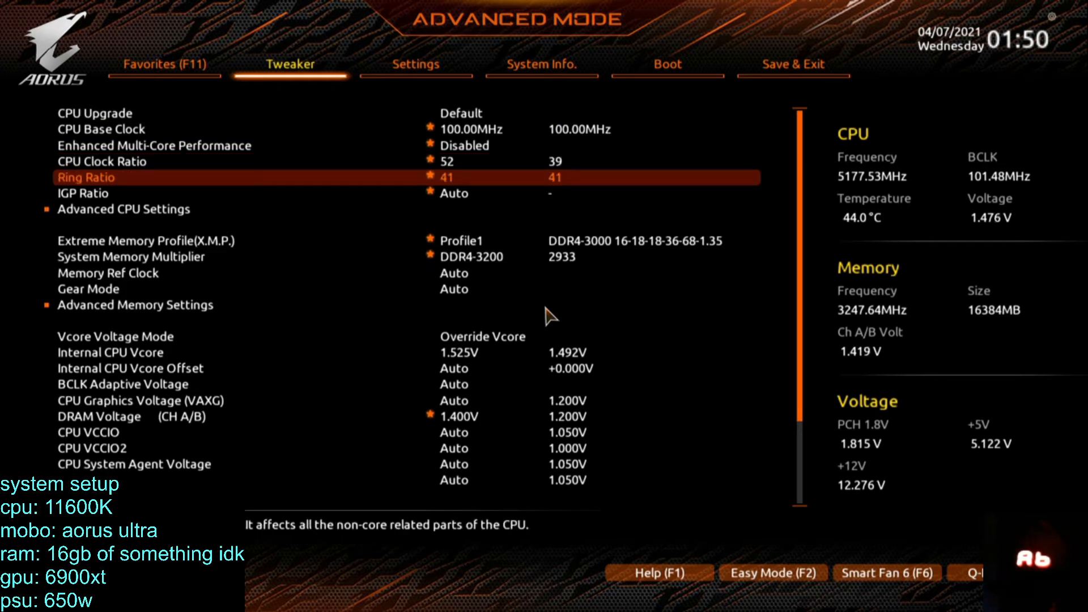
pyautogui.press('Down')
pyautogui.press('Down')
pyautogui.press('Down')
pyautogui.press('Down')
pyautogui.press('Down')
pyautogui.press('Down')
pyautogui.press('Down')
pyautogui.press('Down')
pyautogui.press('Down')
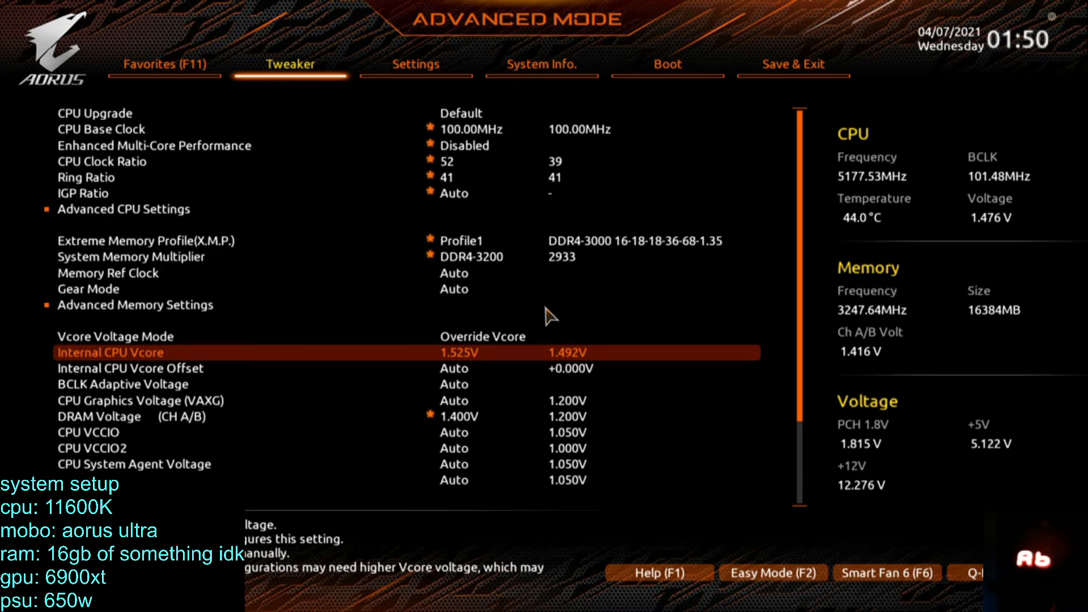
# Examine the voltage readings in PC Health Status and return to the tweaker settings.
pyautogui.press('Right')
pyautogui.press('Right')
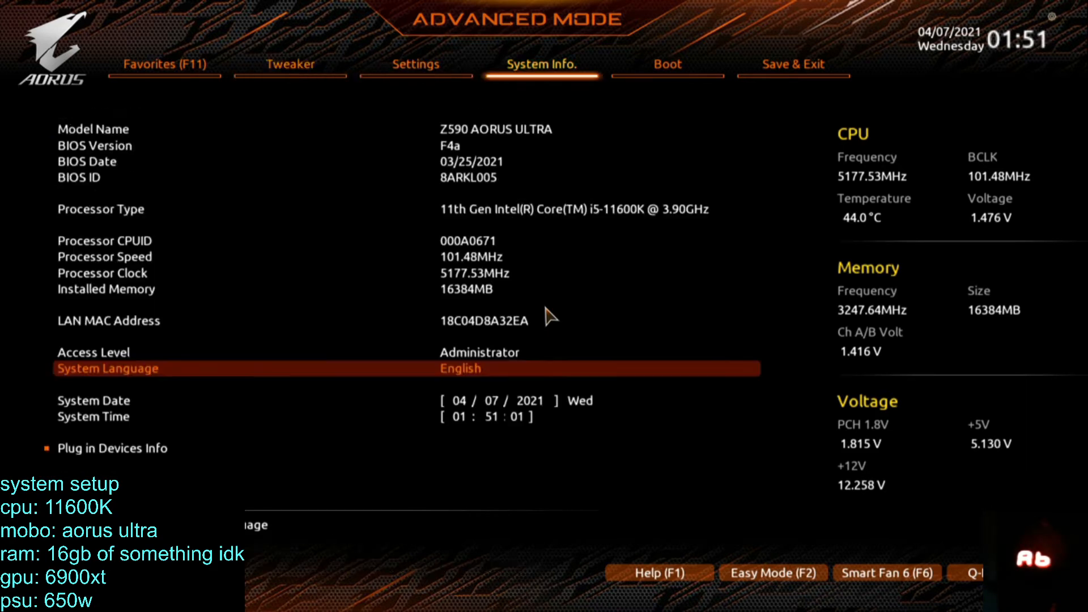
pyautogui.press('Left')
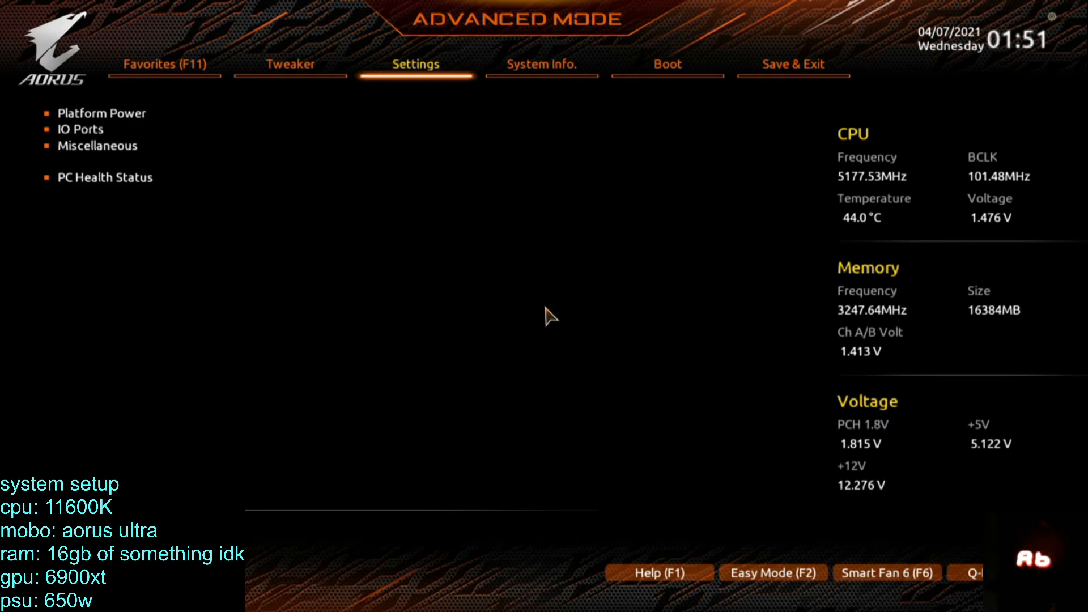
pyautogui.press('Down')
pyautogui.press('Down')
pyautogui.press('Down')
pyautogui.press('Return')
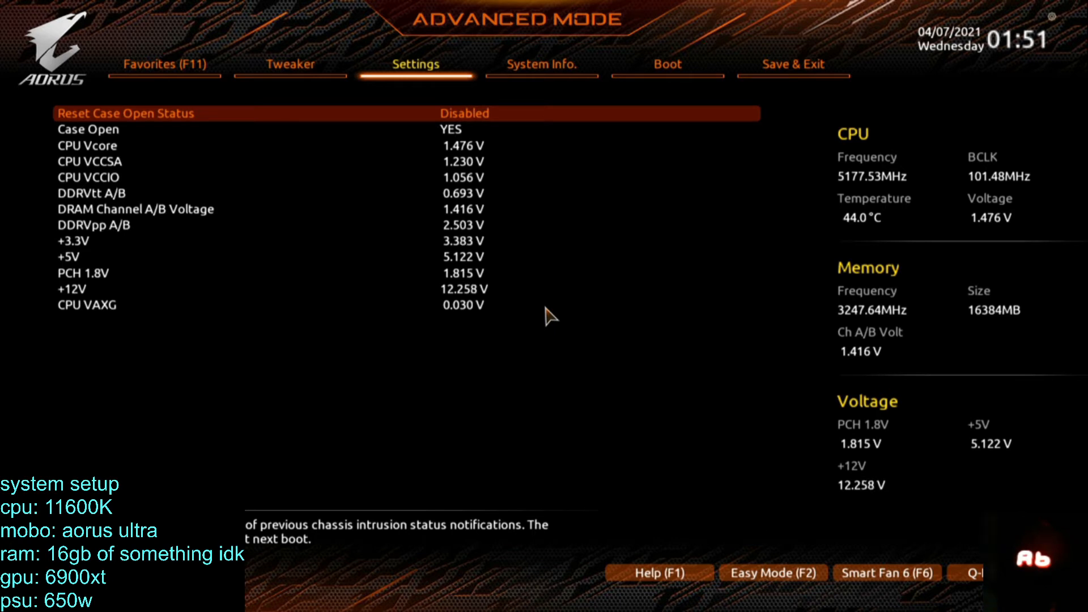
pyautogui.press('Left')
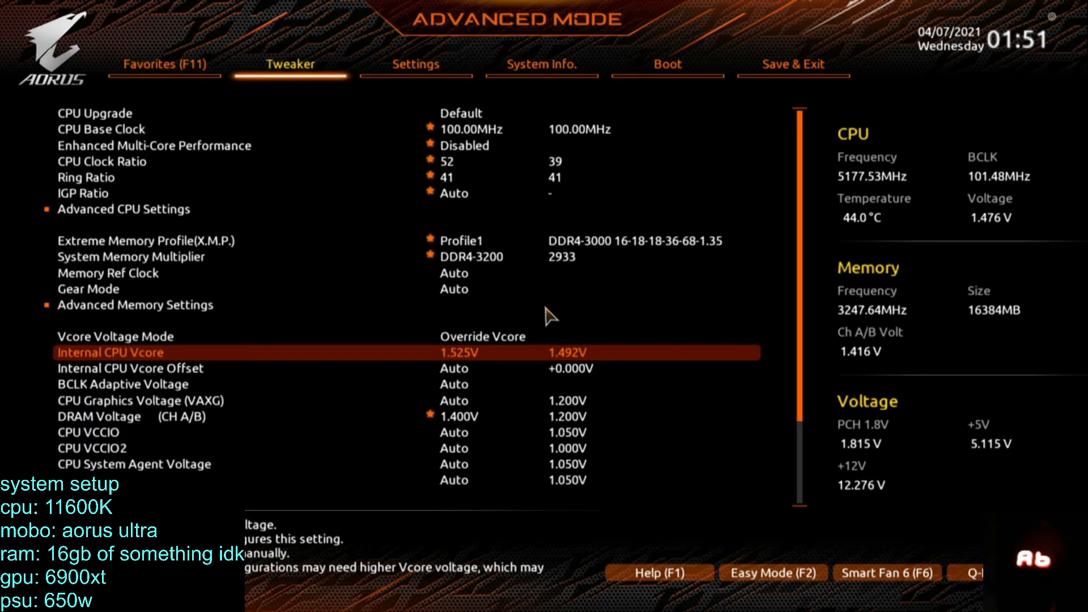
# Recheck the memory and CPU settings, save the BIOS changes, and boot Windows 10 on volume 2.
pyautogui.press('Down')
pyautogui.press('Up')
pyautogui.press('Up')
pyautogui.press('Up')
pyautogui.press('Up')
pyautogui.press('Up')
pyautogui.press('Up')
pyautogui.press('Up')
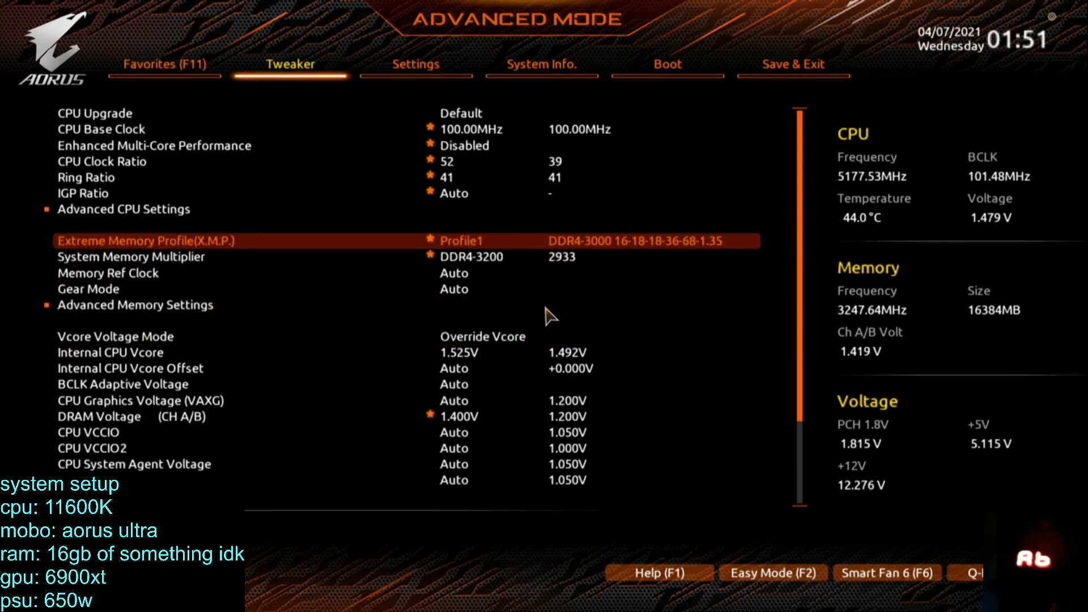
pyautogui.press('Up')
pyautogui.press('Up')
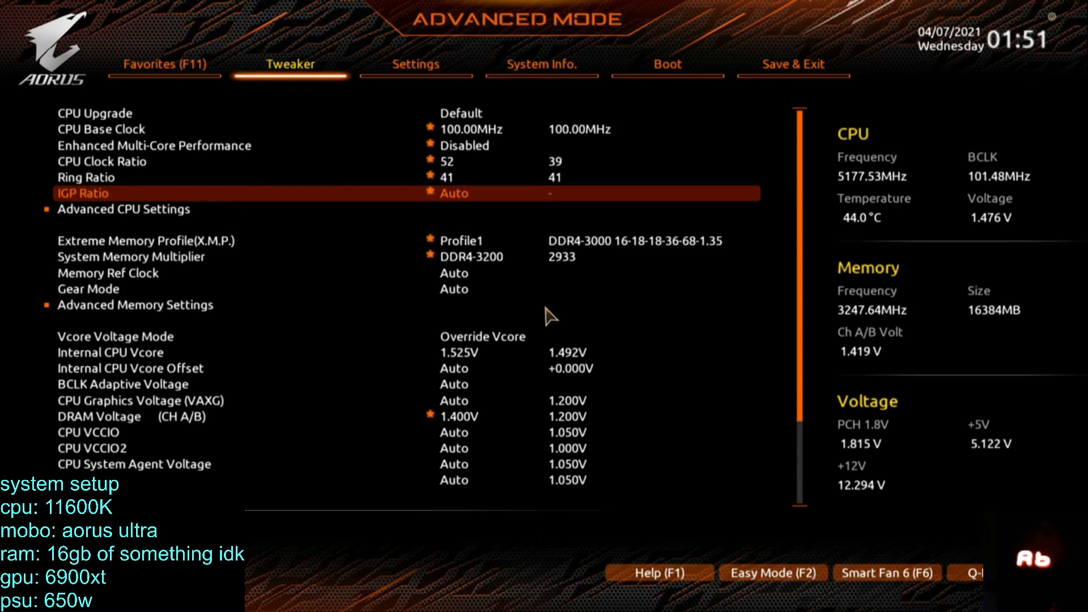
pyautogui.press('F10')
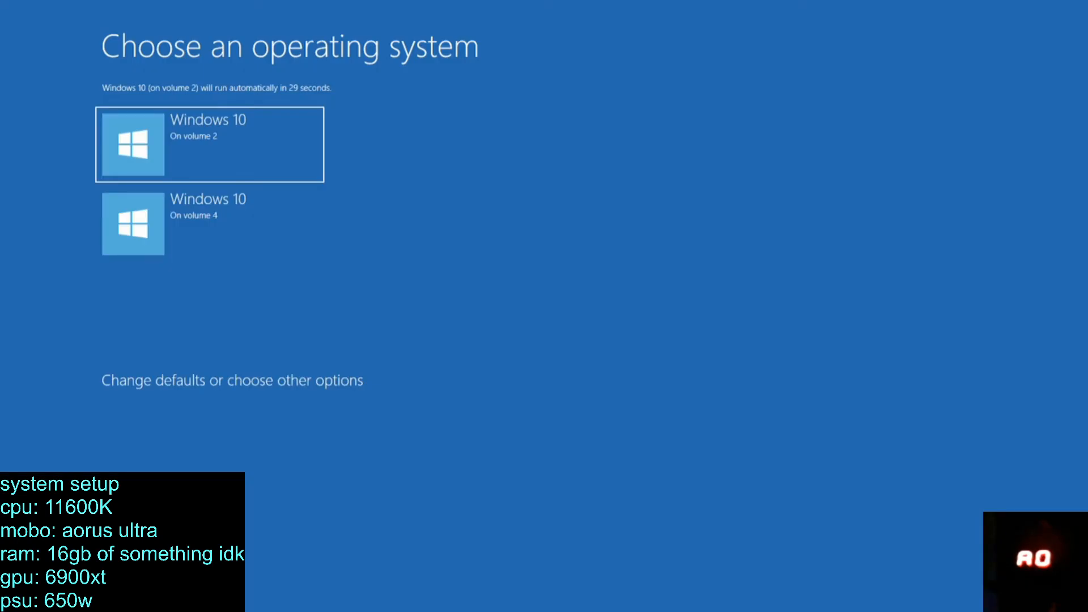
pyautogui.press('Return')
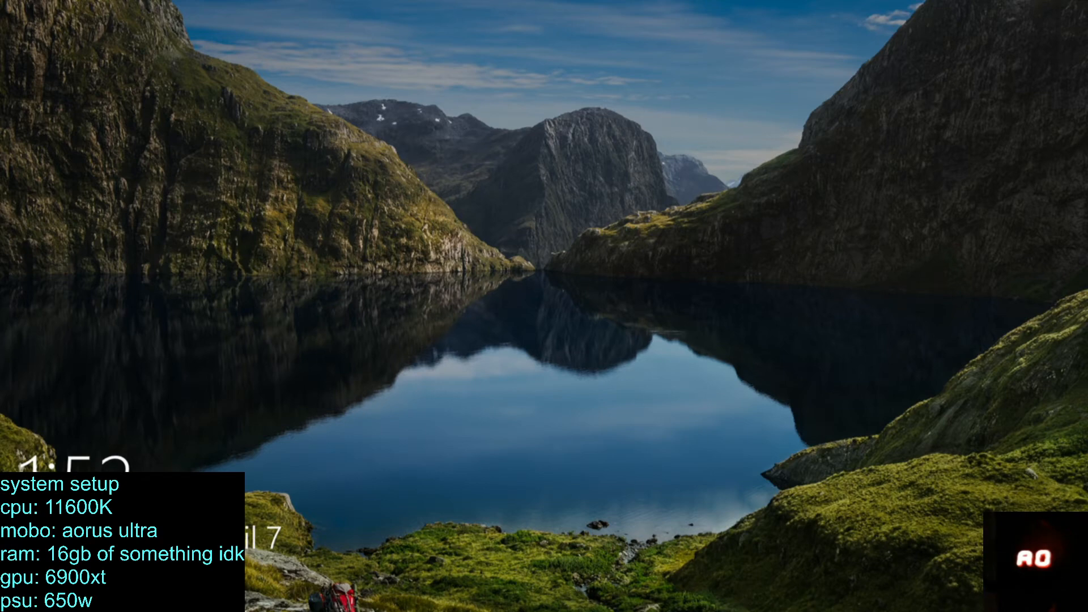
# Sign in to Windows with the account password.
pyautogui.press('space')
pyautogui.write('••')
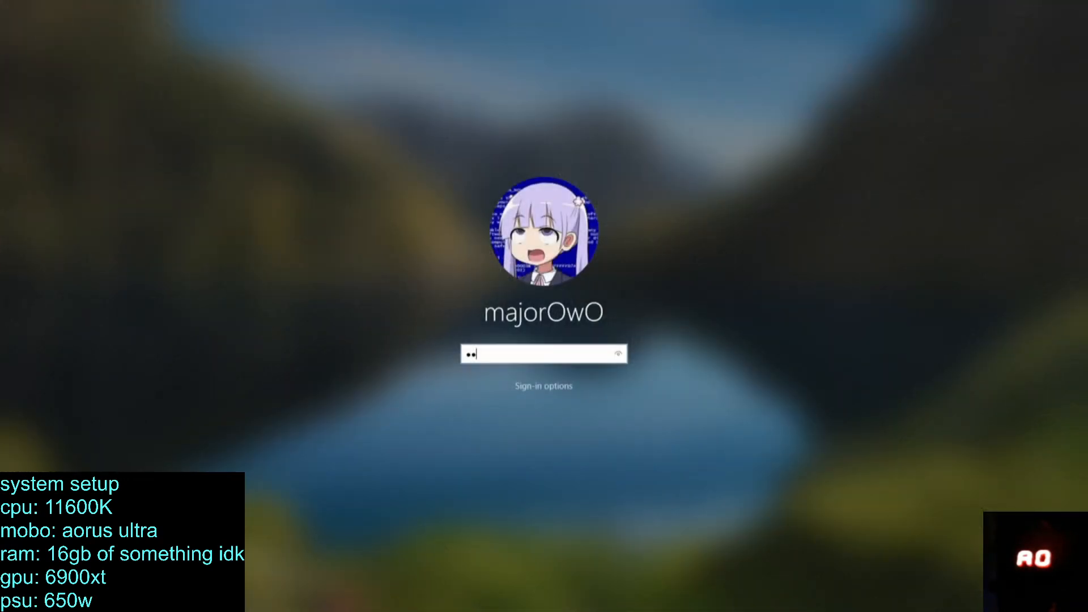
pyautogui.press('BackSpace')
pyautogui.press('BackSpace')
pyautogui.write('•••')
pyautogui.press('Return')
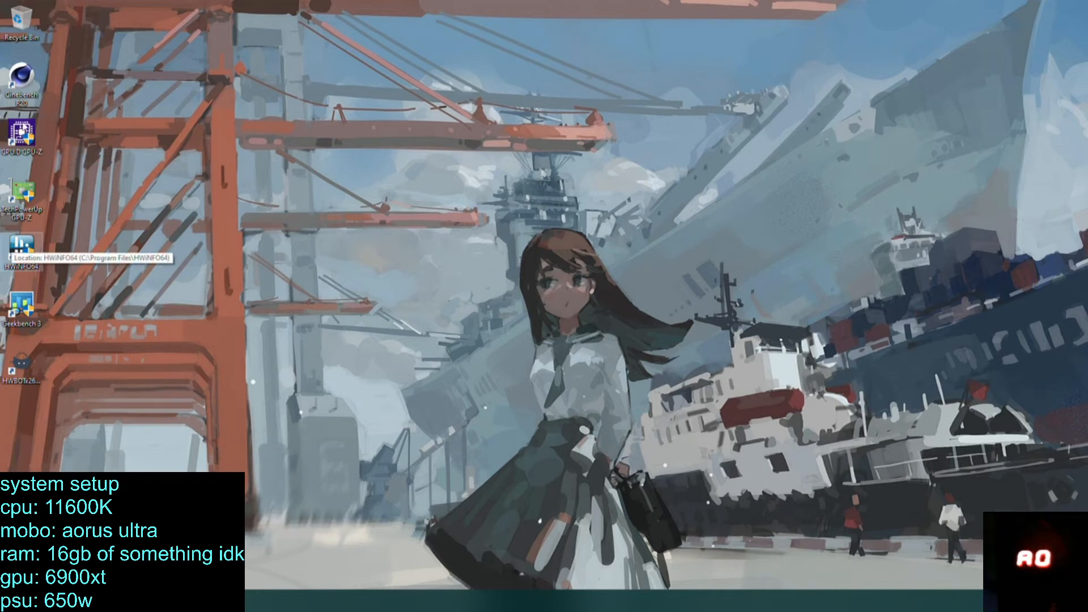
# Open Task Manager and check the CPU usage of the running processes.
pyautogui.rightClick(363, 601)
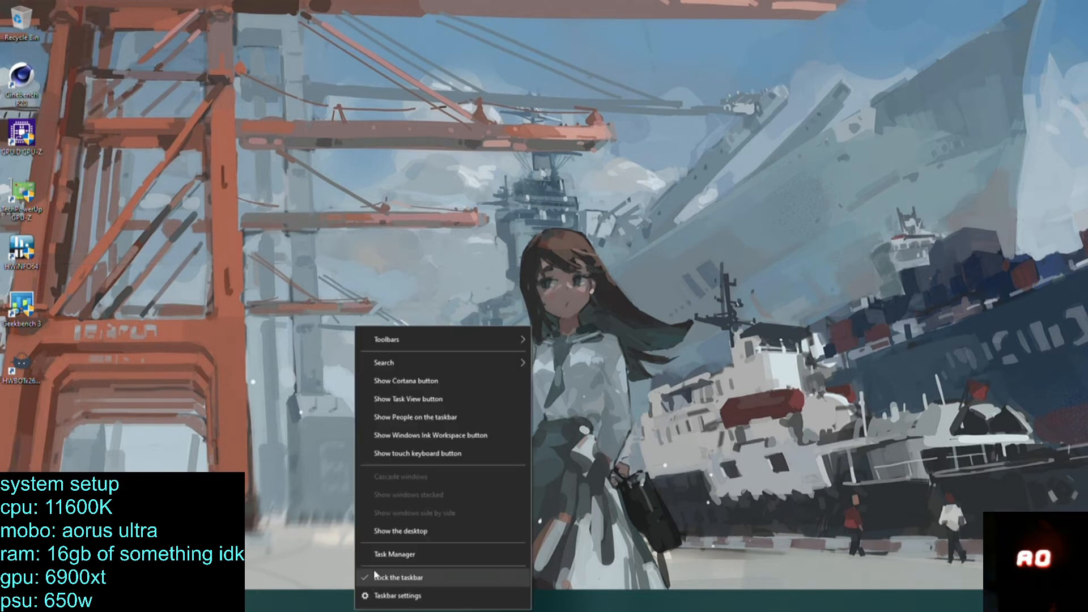
pyautogui.click(385, 554)
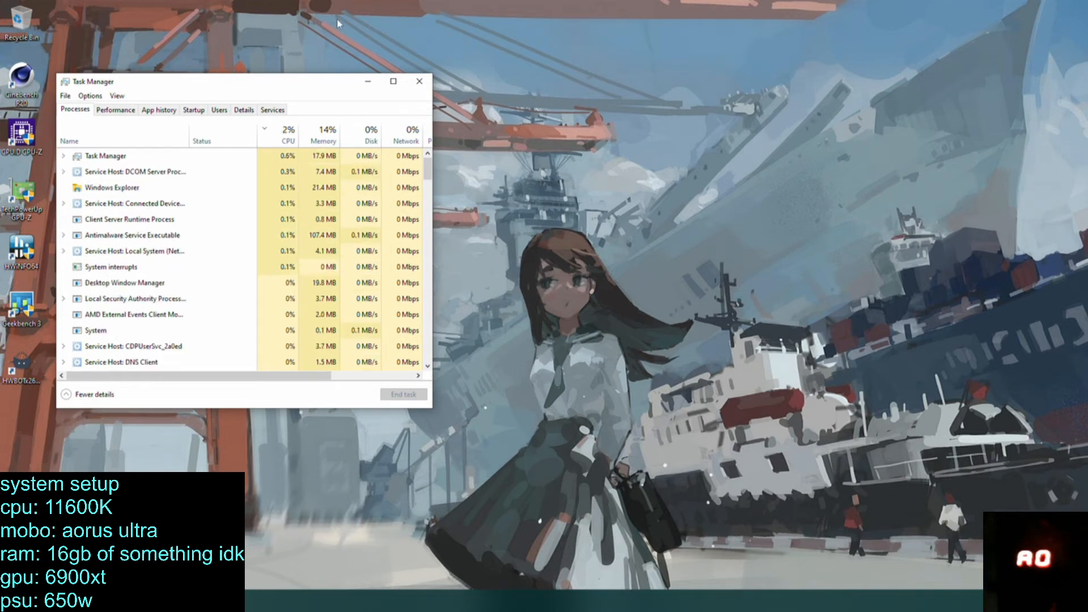
# Close Task Manager and run the CPU benchmark in Cinebench R20.
pyautogui.click(419, 82)
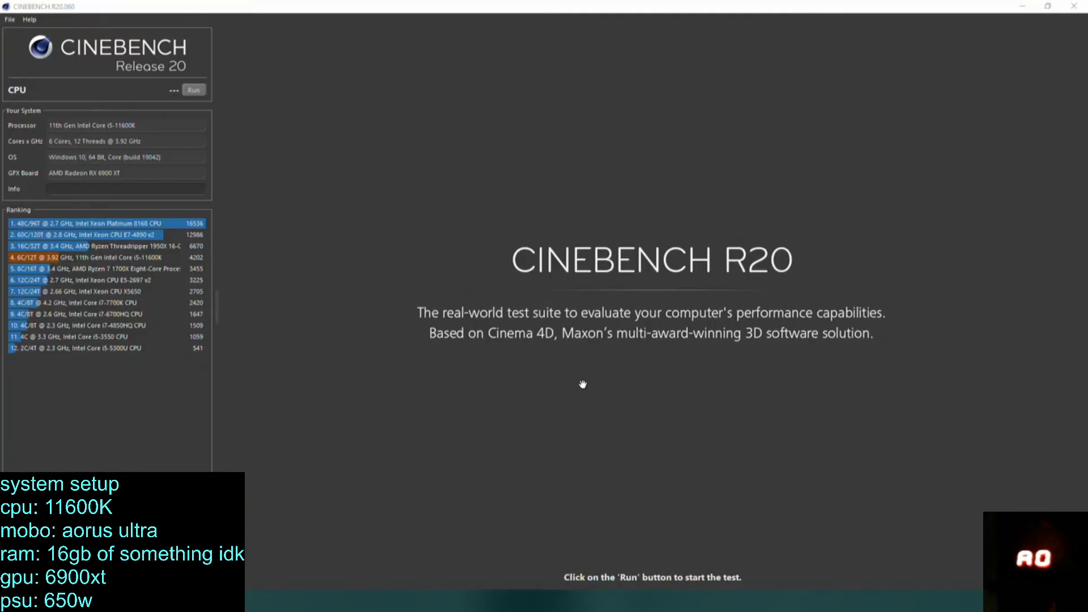
pyautogui.click(195, 90)
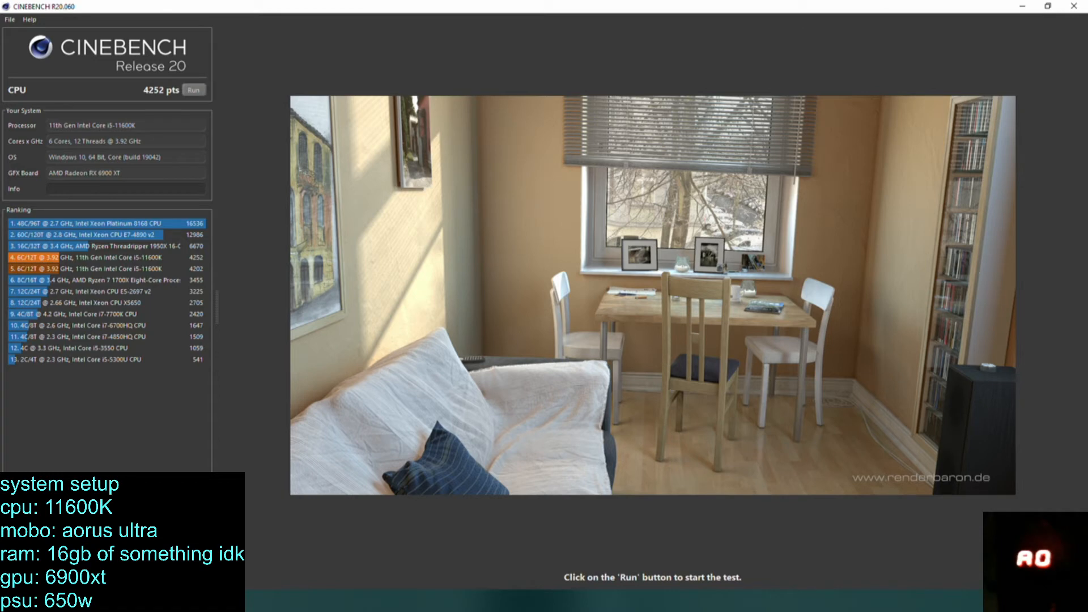
# Check the running processes' CPU usage and the CPU speed in Task Manager, closing it when done.
pyautogui.rightClick(343, 606)
pyautogui.click(359, 558)
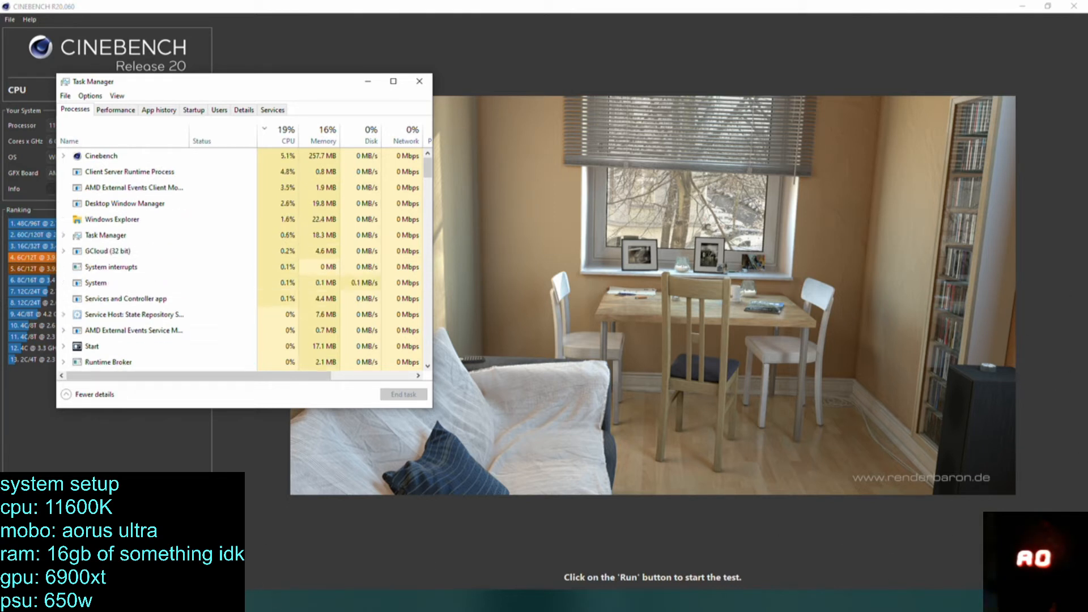
pyautogui.click(1023, 6)
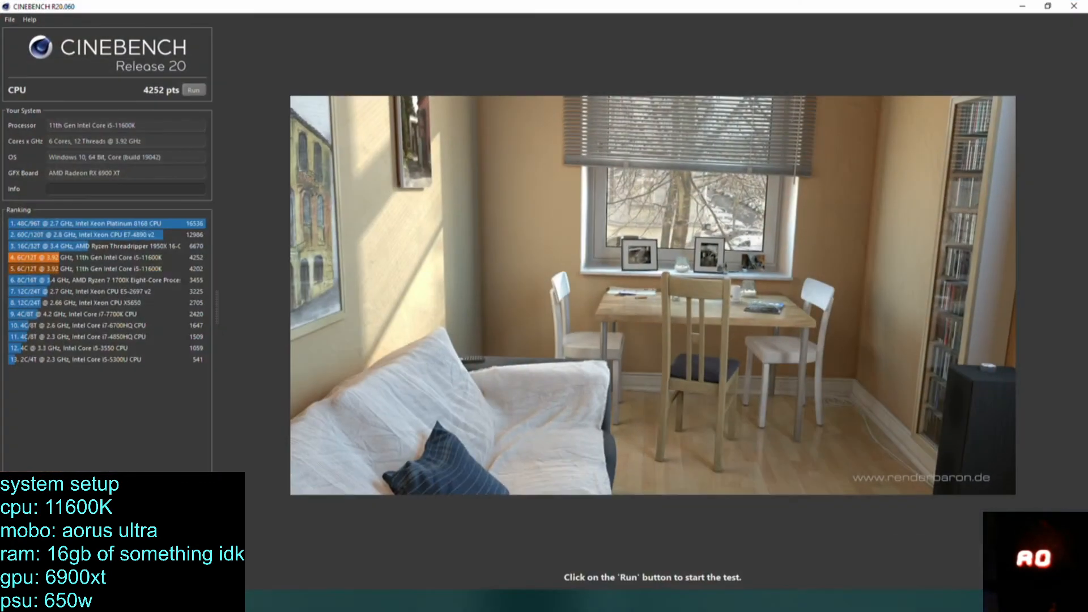
pyautogui.hotkey('alt', 'Tab')
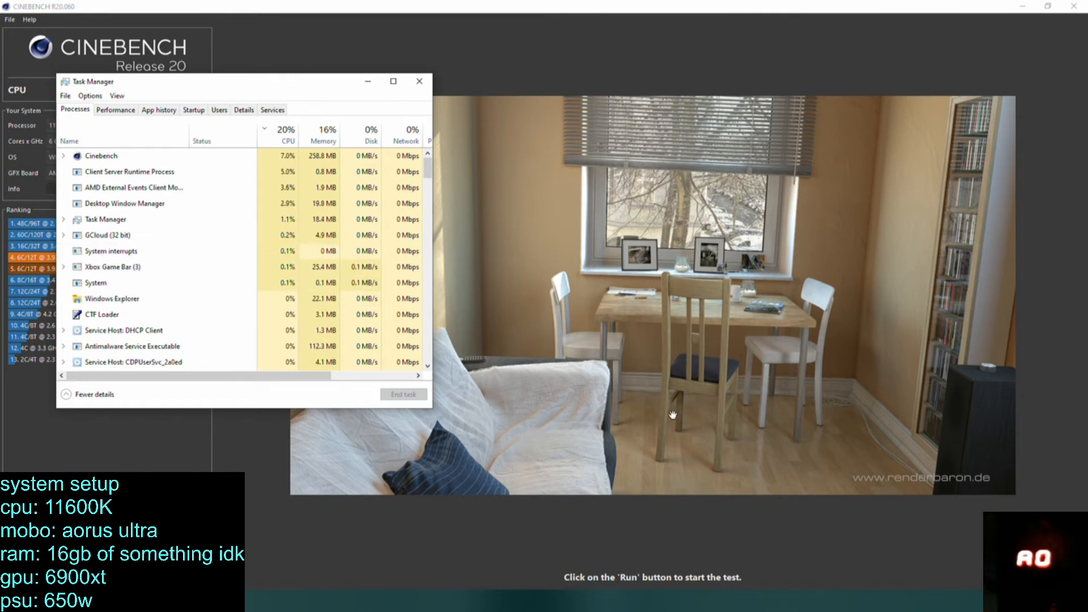
pyautogui.click(107, 193)
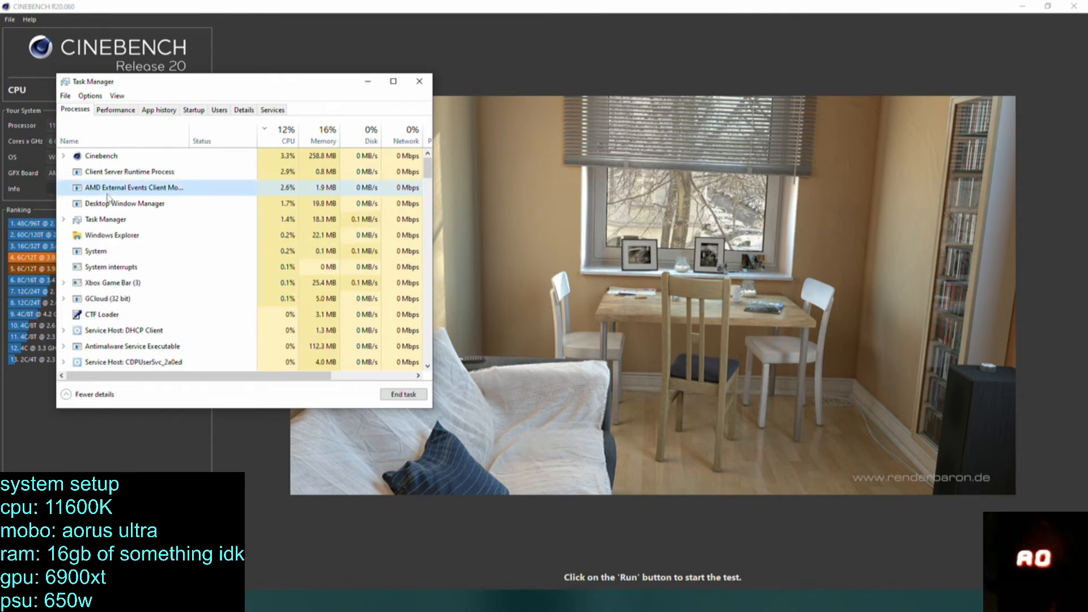
pyautogui.click(114, 109)
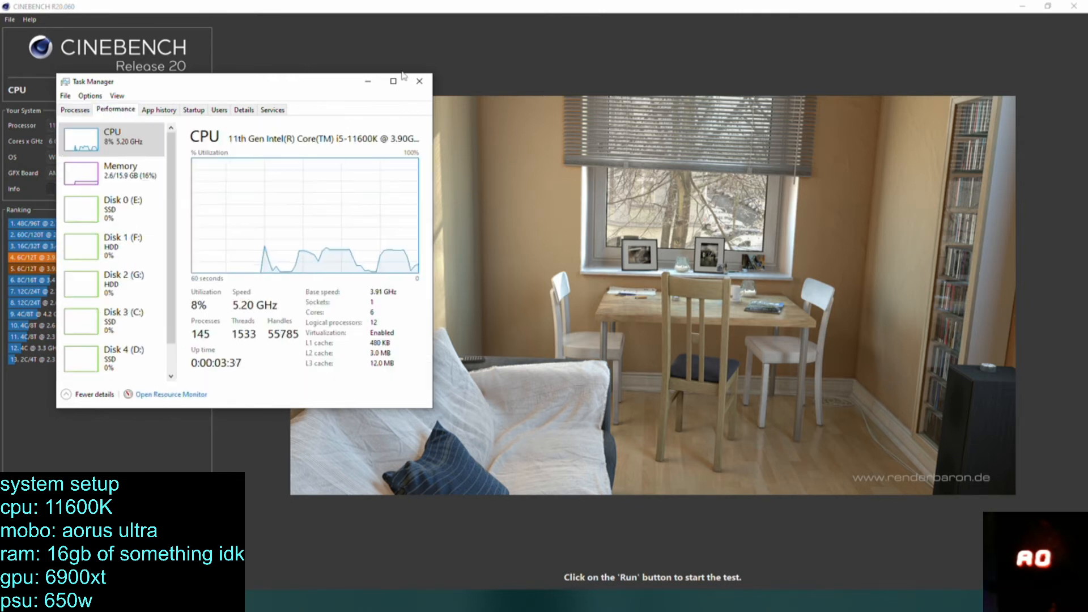
pyautogui.click(420, 82)
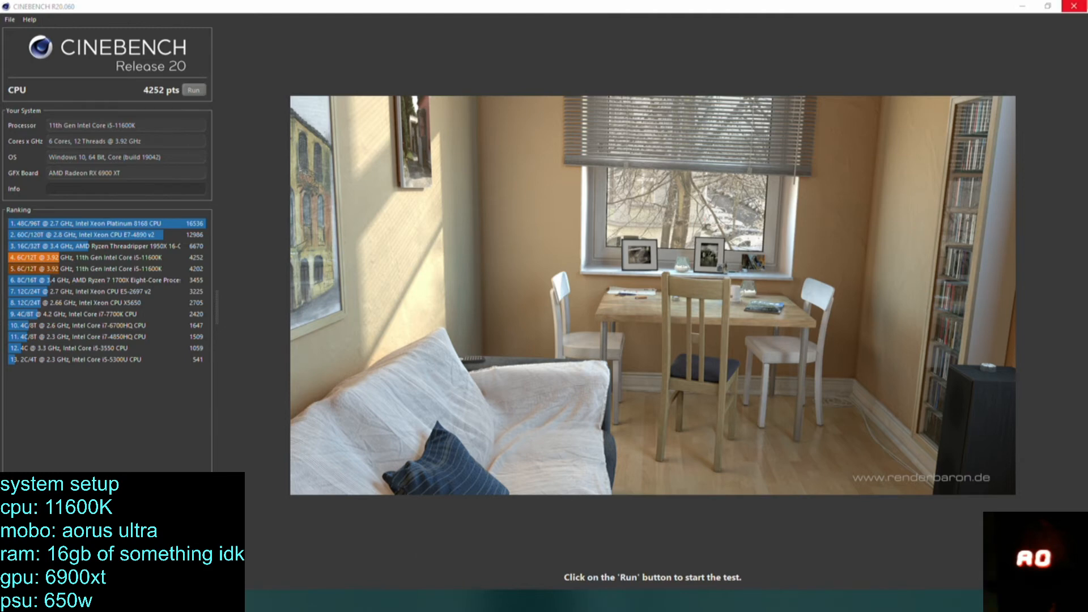
# Close Cinebench and restart the computer into the BIOS setup.
pyautogui.click(1077, 5)
pyautogui.press('super')
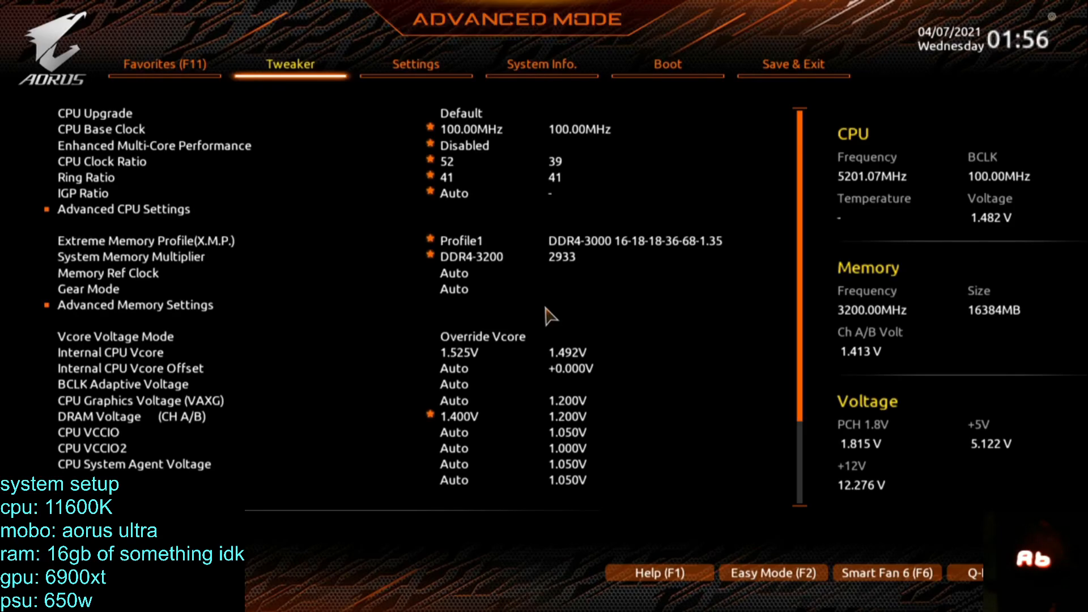
# Set the CPU Base Clock to 100.50 MHz in the tweaker settings.
pyautogui.press('Right')
pyautogui.press('Right')
pyautogui.press('Left')
pyautogui.press('Left')
pyautogui.press('Down')
pyautogui.press('Down')
pyautogui.press('Down')
pyautogui.press('Down')
pyautogui.press('Up')
pyautogui.press('Up')
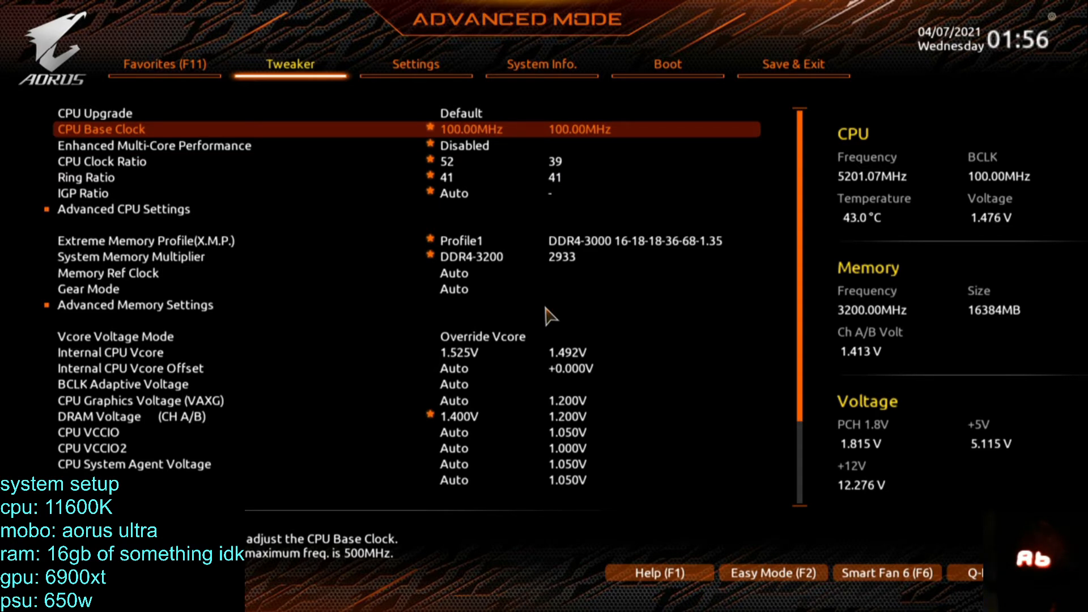
pyautogui.write('1')
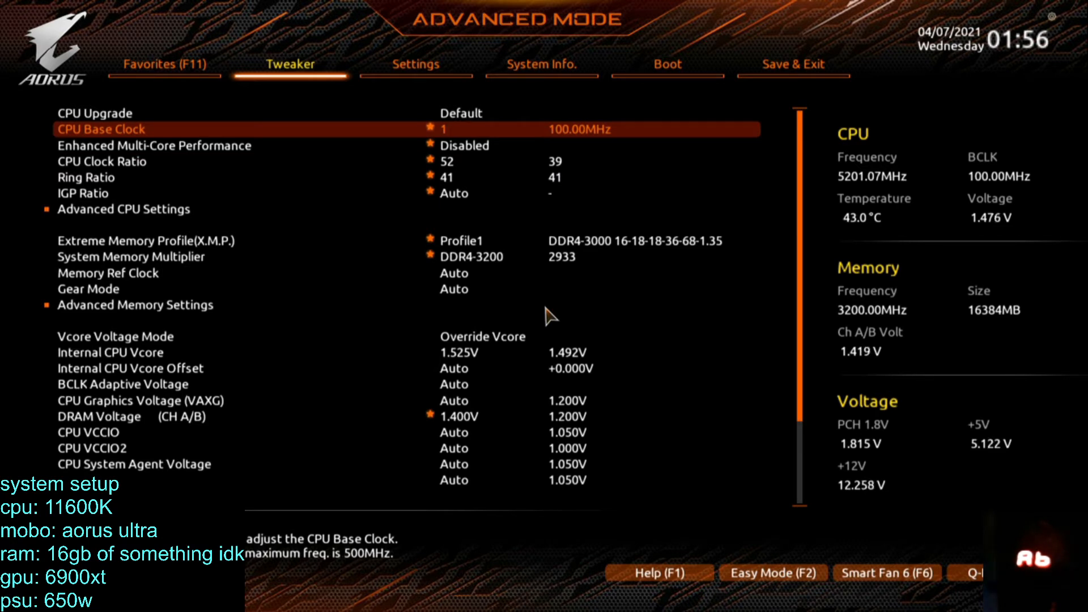
pyautogui.write('00.5')
pyautogui.press('Down')
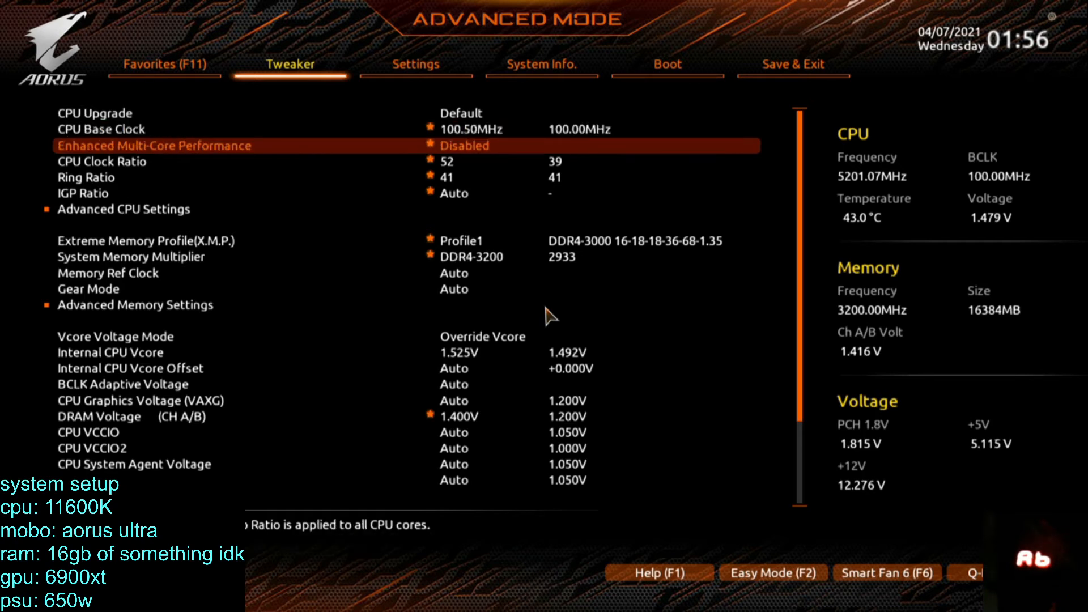
# Look over the settings down to Internal CPU Vcore and open Advanced CPU Settings.
pyautogui.press('Down')
pyautogui.press('Down')
pyautogui.press('Down')
pyautogui.press('Down')
pyautogui.press('Down')
pyautogui.press('Down')
pyautogui.press('Down')
pyautogui.press('Down')
pyautogui.press('Down')
pyautogui.press('Down')
pyautogui.press('Down')
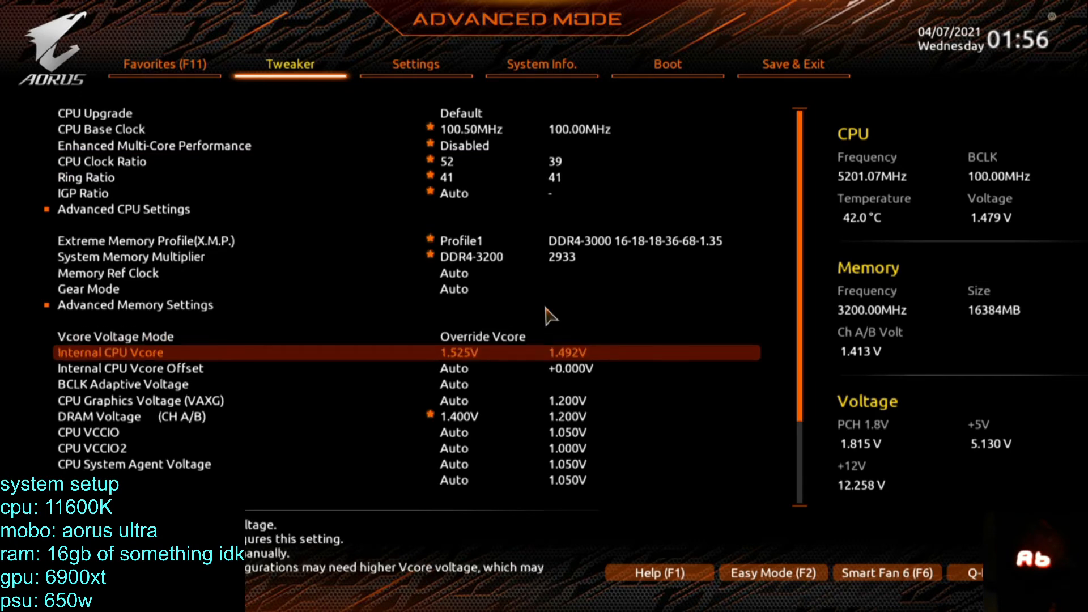
pyautogui.press('Up')
pyautogui.press('Up')
pyautogui.press('Up')
pyautogui.press('Up')
pyautogui.press('Up')
pyautogui.press('Up')
pyautogui.press('Up')
pyautogui.press('Return')
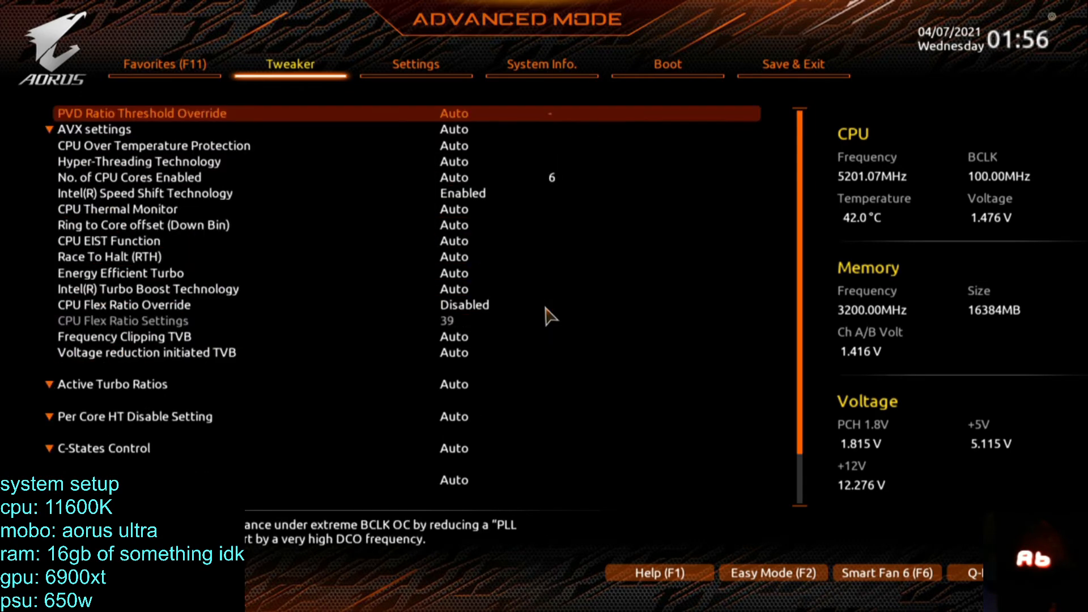
# Set Intel(R) Speed Shift Technology to Disabled in the advanced CPU settings.
pyautogui.press('Down')
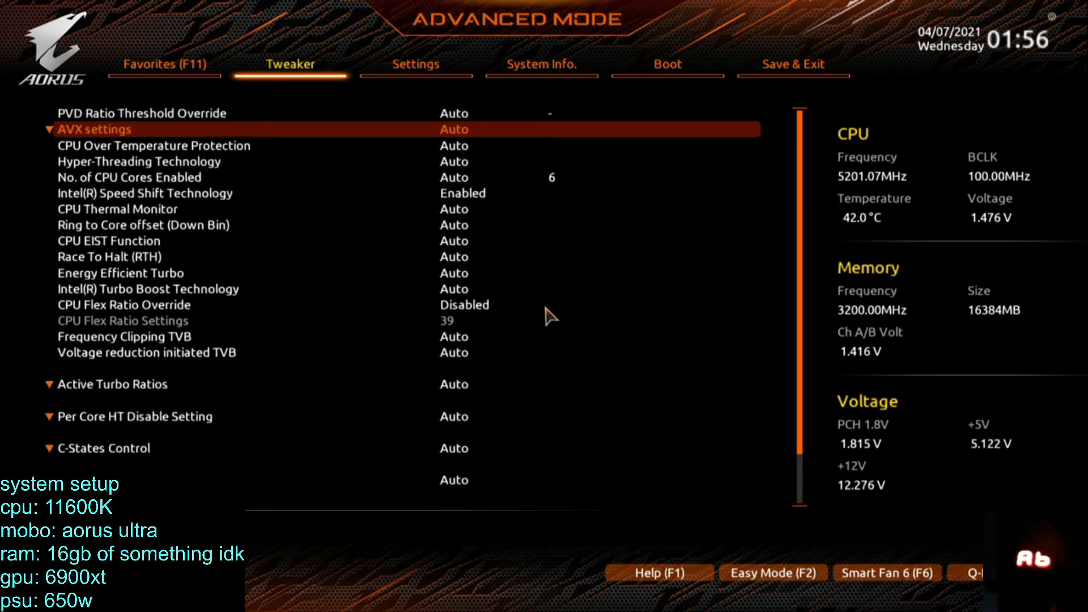
pyautogui.press('Down')
pyautogui.press('Down')
pyautogui.press('Down')
pyautogui.press('Down')
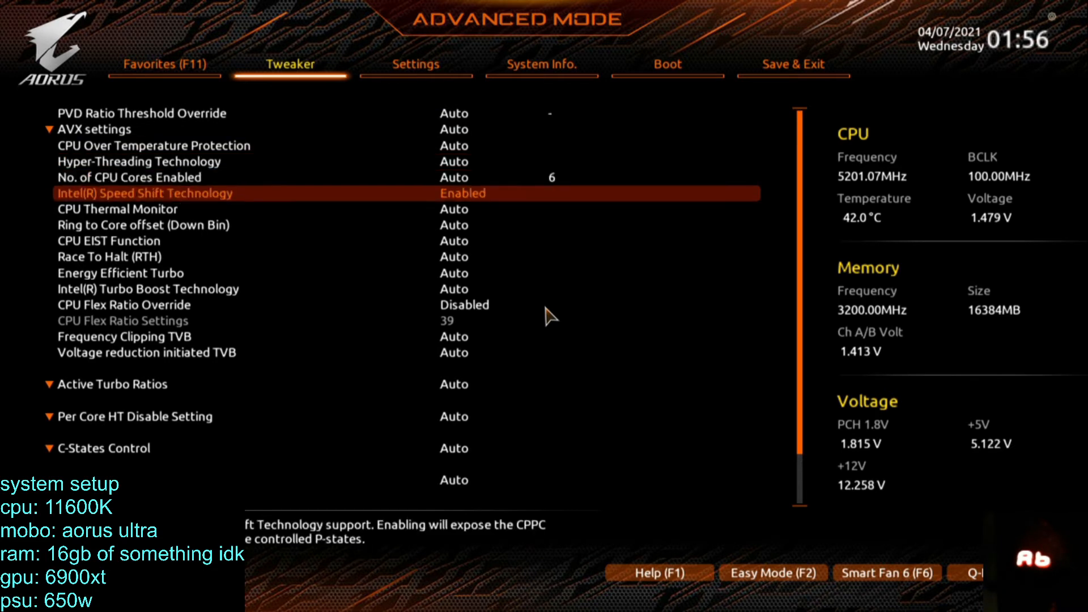
pyautogui.press('Return')
pyautogui.press('Up')
pyautogui.press('Up')
# Check the available options for CPU EIST Function and keep it on Auto.
pyautogui.press('Down')
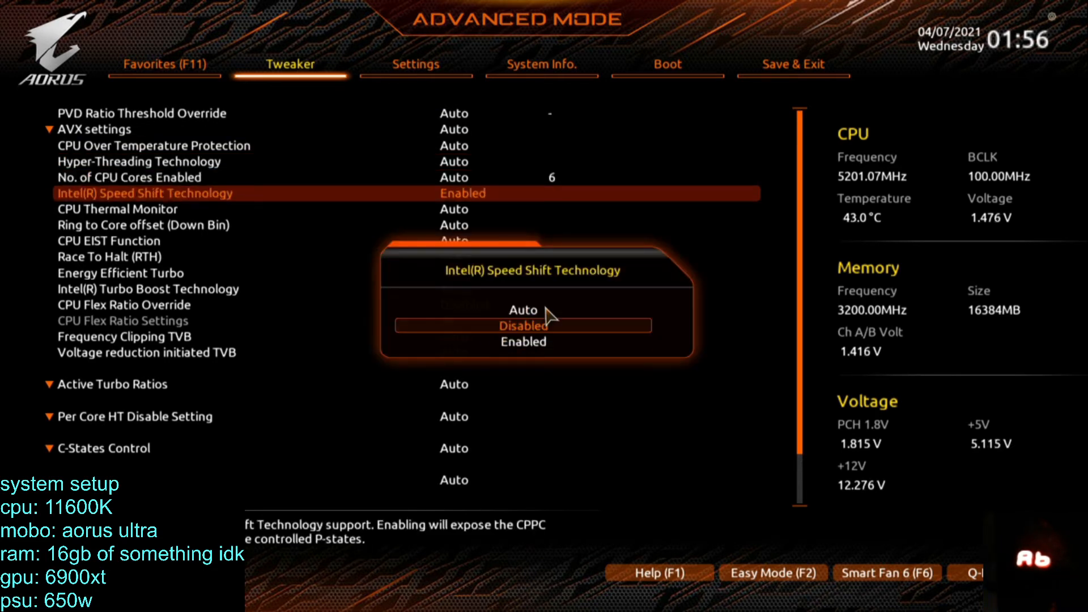
pyautogui.press('Return')
pyautogui.press('Down')
pyautogui.press('Down')
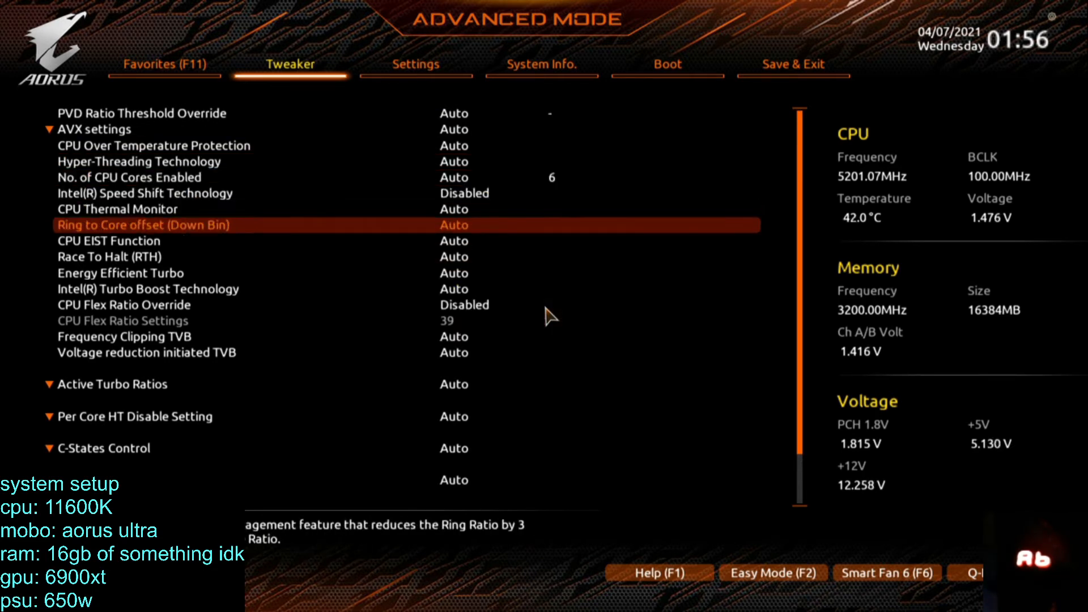
pyautogui.press('Down')
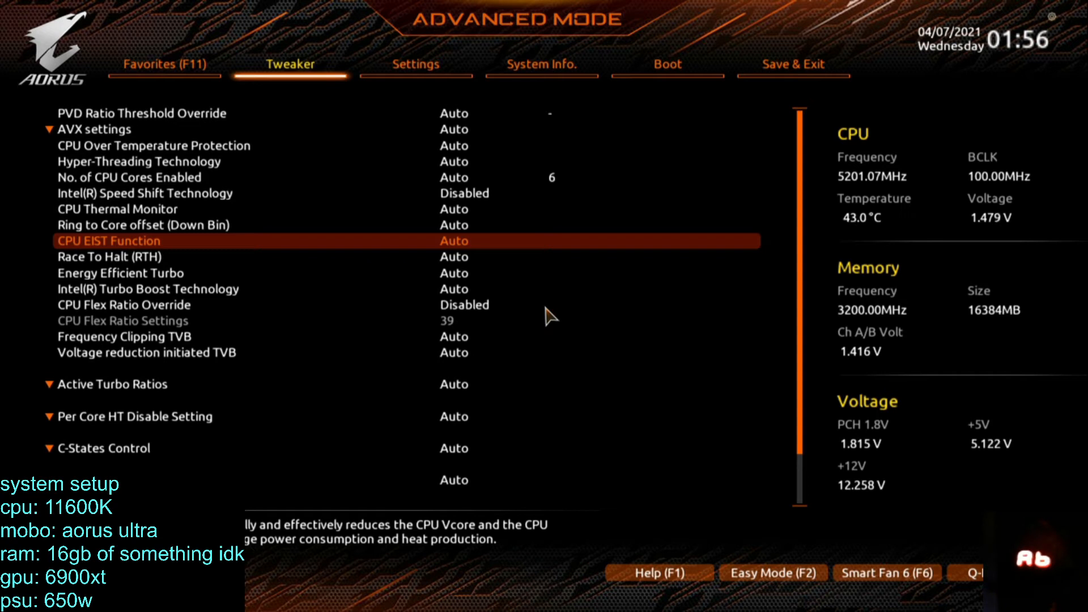
pyautogui.press('Return')
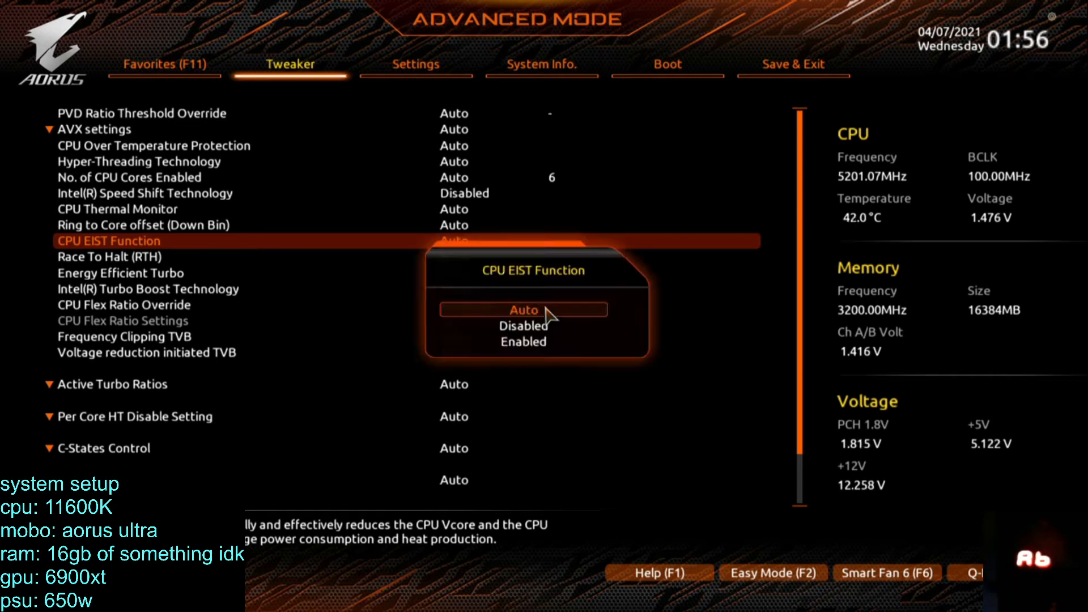
pyautogui.press('Return')
pyautogui.press('Down')
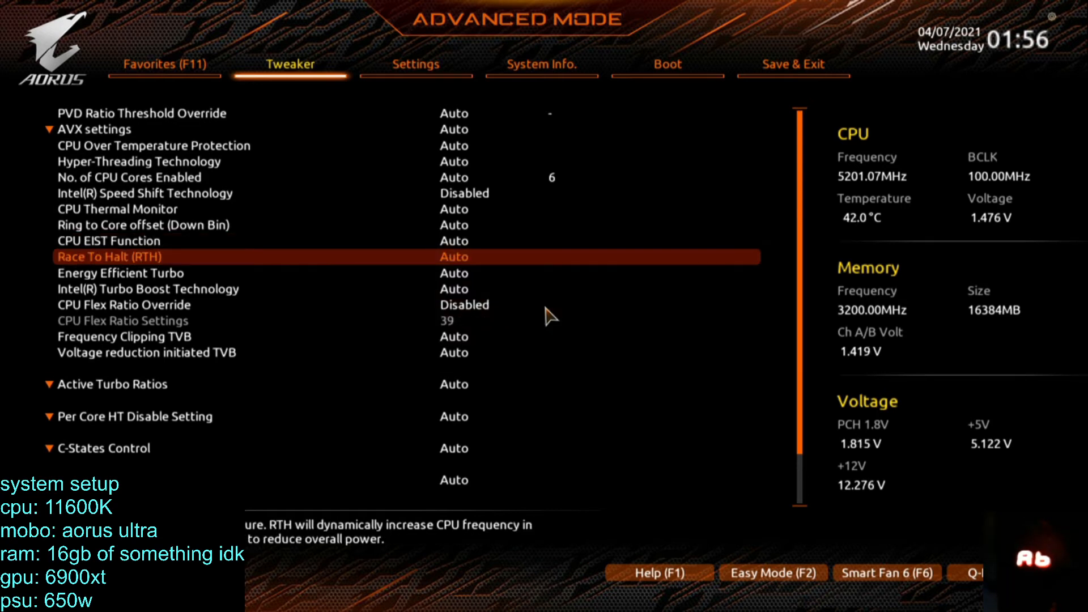
# Set Intel(R) Turbo Boost Technology to Disabled.
pyautogui.press('Down')
pyautogui.press('Down')
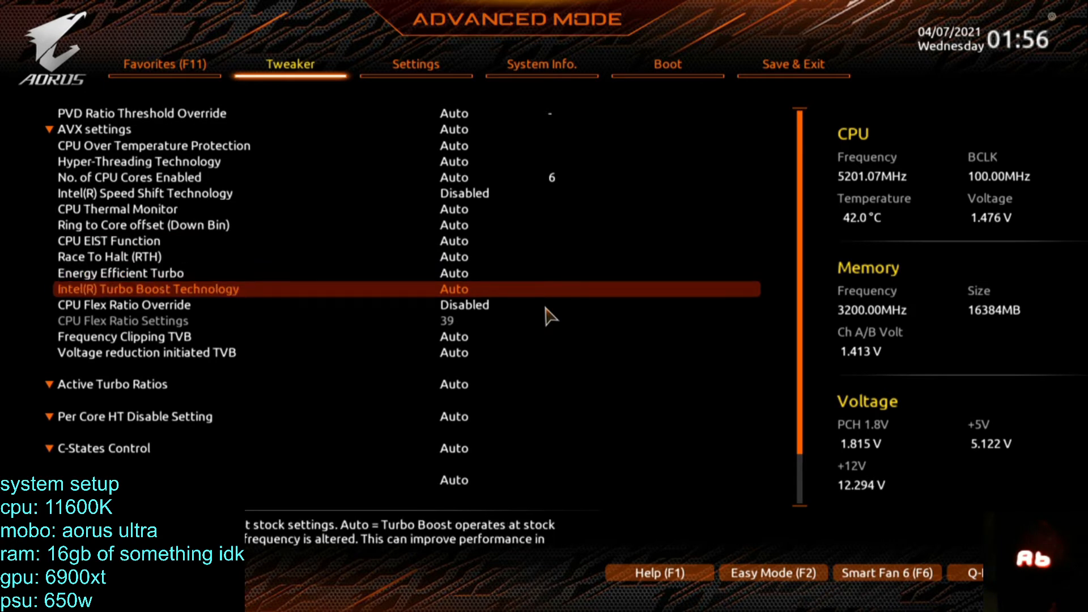
pyautogui.press('Return')
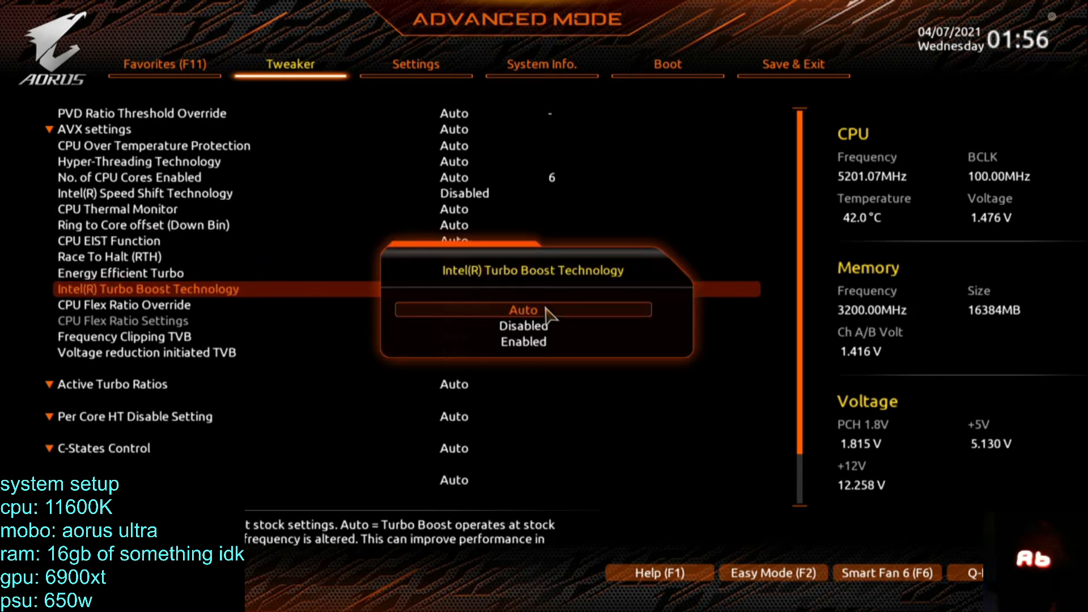
pyautogui.press('Down')
pyautogui.press('Down')
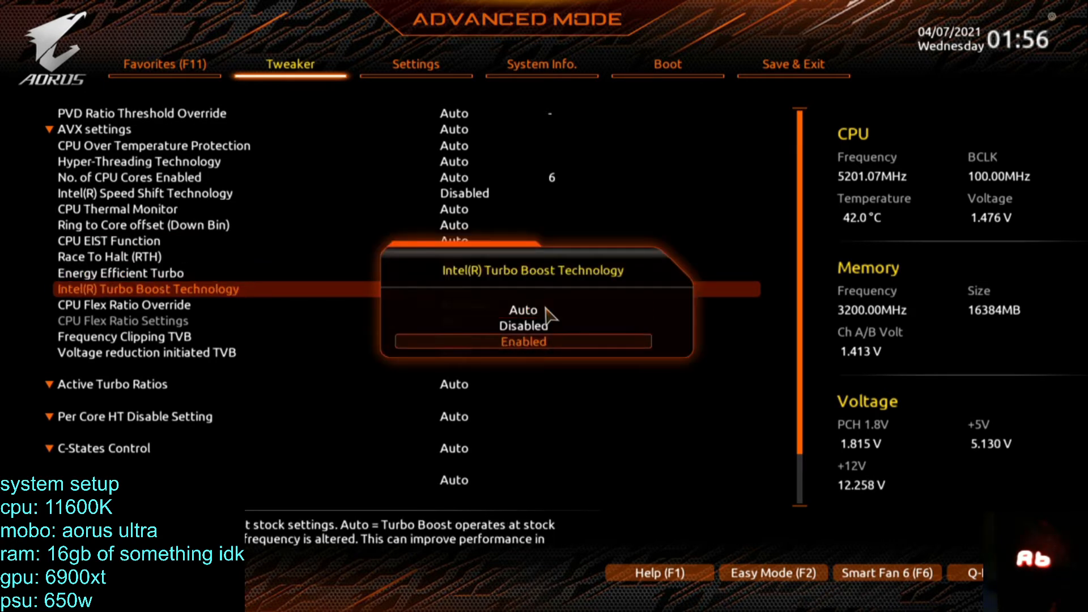
pyautogui.press('Up')
pyautogui.press('Return')
# Examine the advanced CPU settings between Frequency Clipping TVB and PVD Ratio Threshold Override.
pyautogui.press('Down')
pyautogui.press('Down')
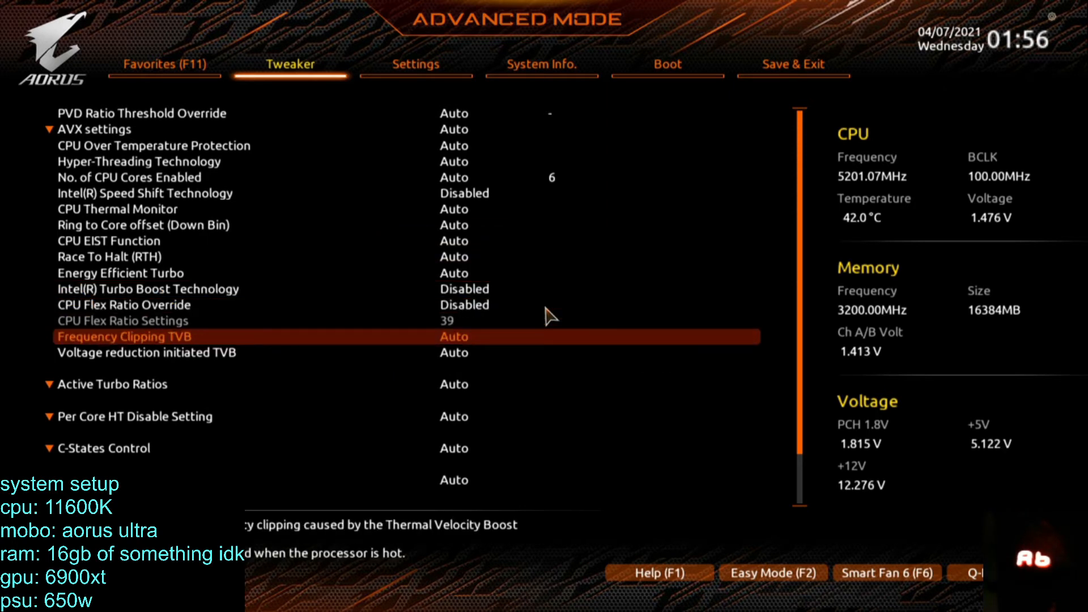
pyautogui.press('Up')
pyautogui.press('Up')
pyautogui.press('Up')
pyautogui.press('Up')
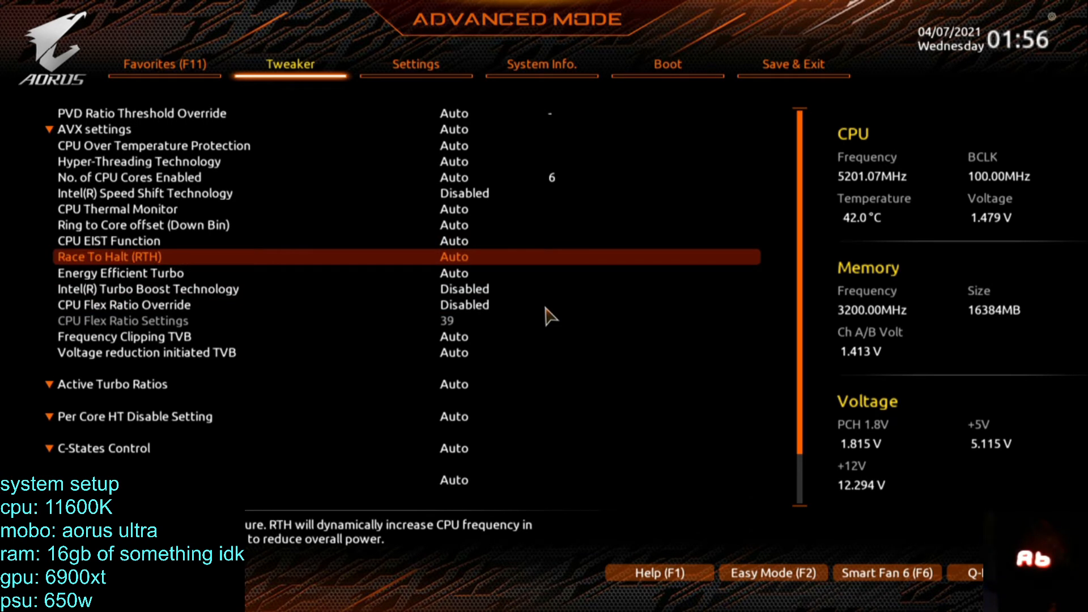
pyautogui.press('Up')
pyautogui.press('Up')
pyautogui.press('Up')
pyautogui.press('Up')
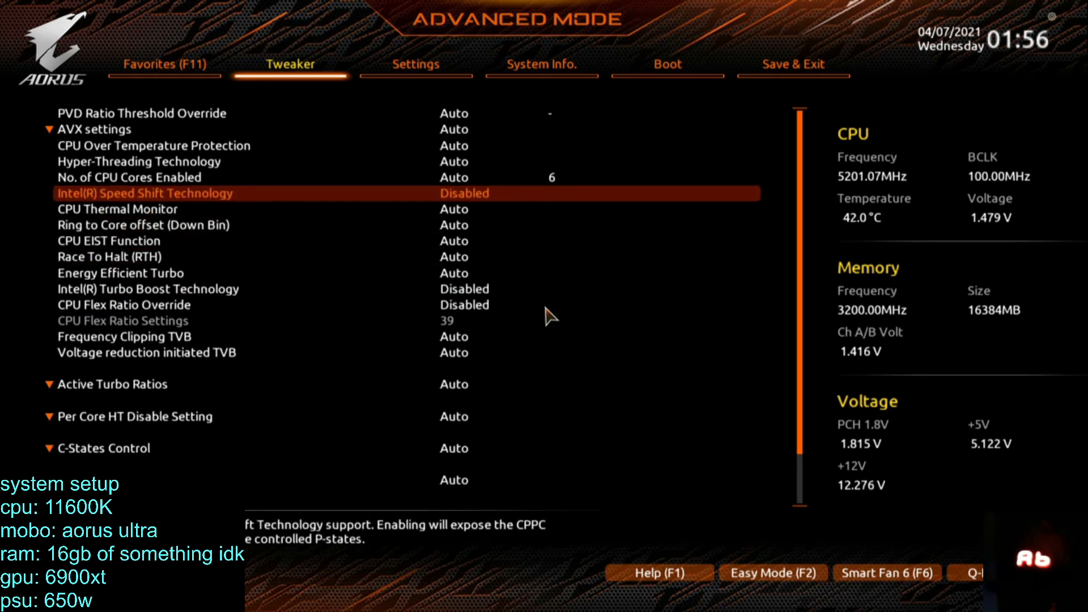
pyautogui.press('Up')
pyautogui.press('Up')
pyautogui.press('Up')
pyautogui.press('Up')
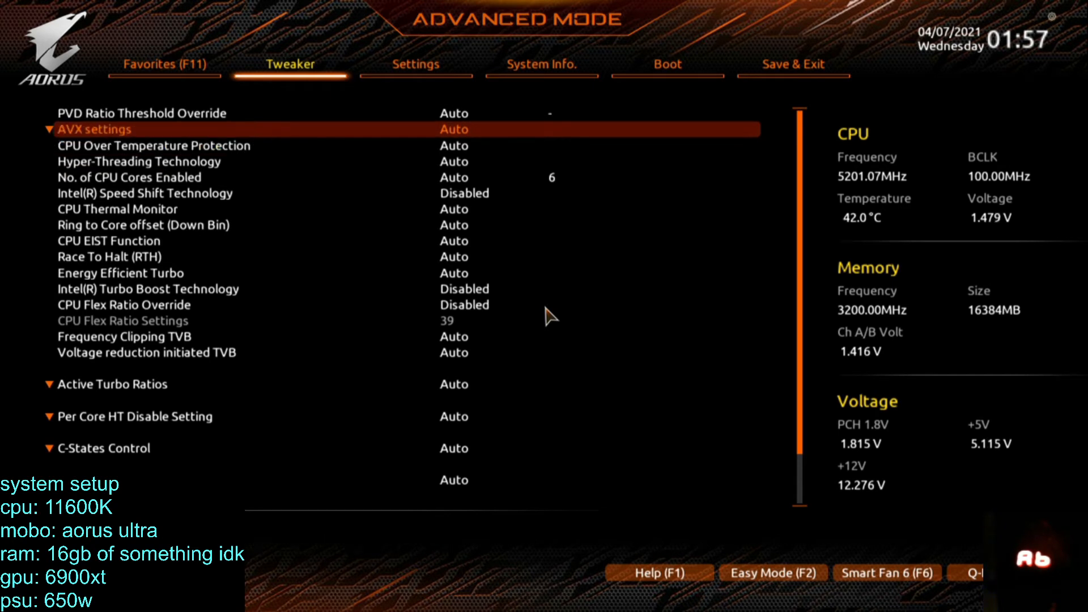
pyautogui.press('Up')
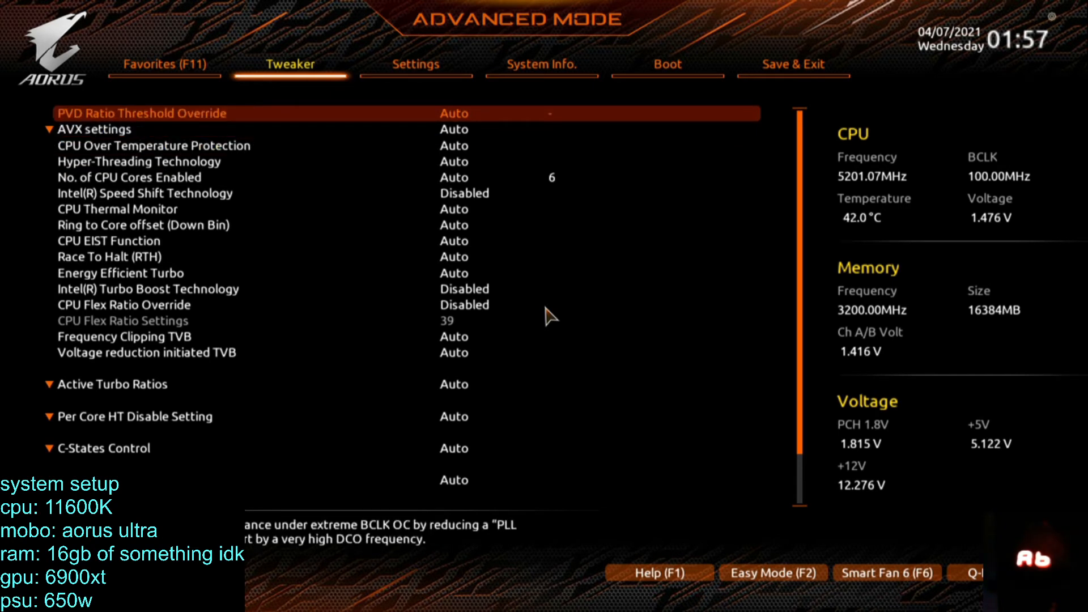
# Set C-States Control to Disabled in the advanced CPU settings.
pyautogui.press('Down')
pyautogui.press('Down')
pyautogui.press('Down')
pyautogui.press('Down')
pyautogui.press('Down')
pyautogui.press('Down')
pyautogui.press('Down')
pyautogui.press('Down')
pyautogui.press('Down')
pyautogui.press('Down')
pyautogui.press('Down')
pyautogui.press('Down')
pyautogui.press('Down')
pyautogui.press('Down')
pyautogui.press('Down')
pyautogui.press('Down')
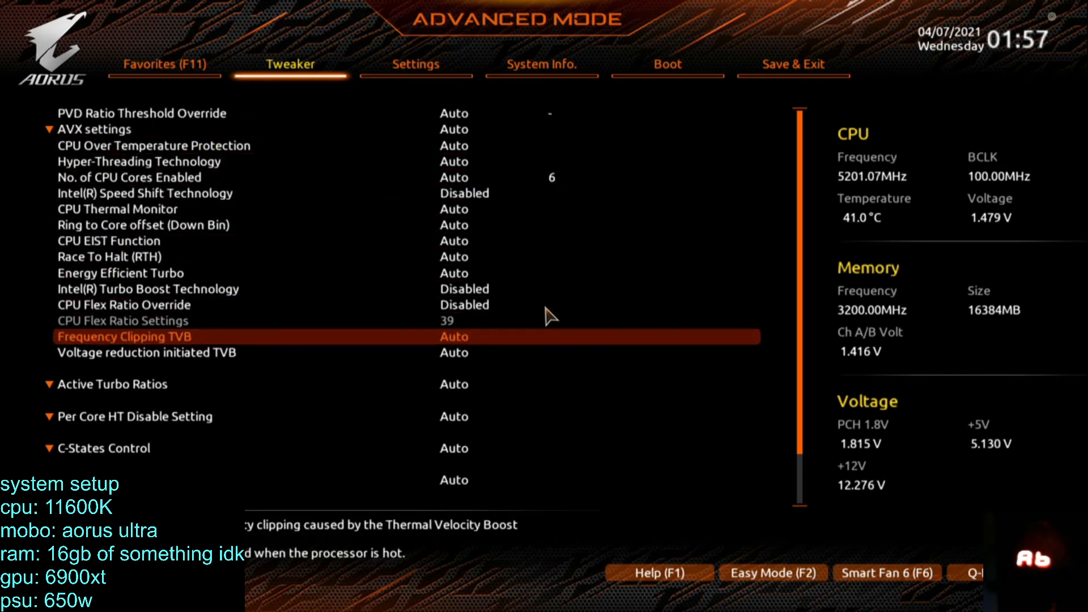
pyautogui.press('Down')
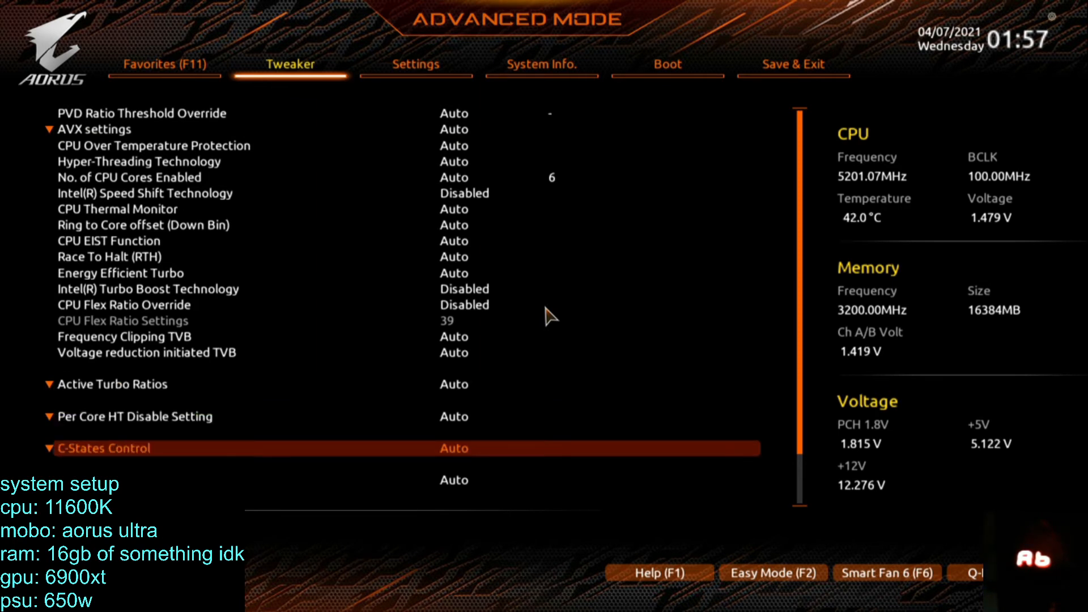
pyautogui.press('Down')
pyautogui.press('Up')
pyautogui.press('Return')
# Set CPU EIST Function to Disabled in the advanced CPU settings.
pyautogui.press('Down')
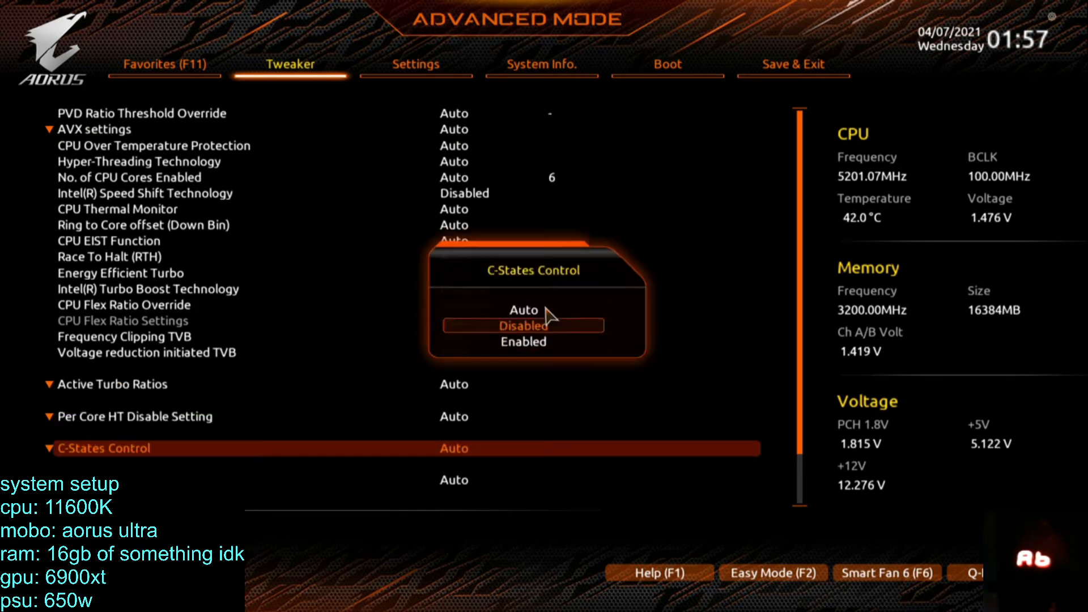
pyautogui.press('Return')
pyautogui.press('Down')
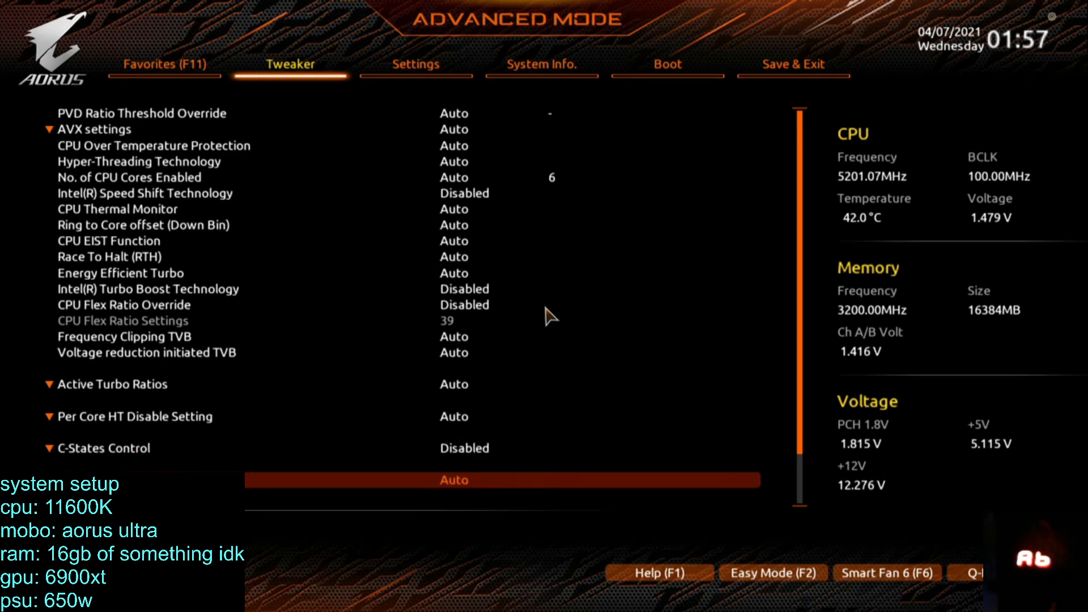
pyautogui.press('Down')
pyautogui.press('pageup')
pyautogui.press('Down')
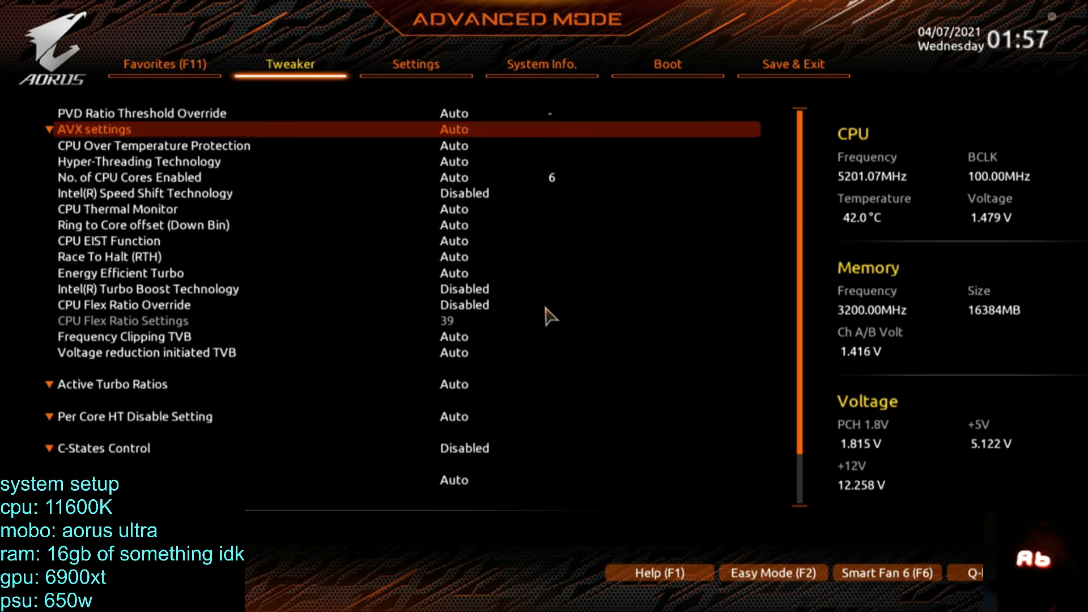
pyautogui.press('Down')
pyautogui.press('Down')
pyautogui.press('Down')
pyautogui.press('Down')
pyautogui.press('Down')
pyautogui.press('Down')
pyautogui.press('Down')
pyautogui.press('Return')
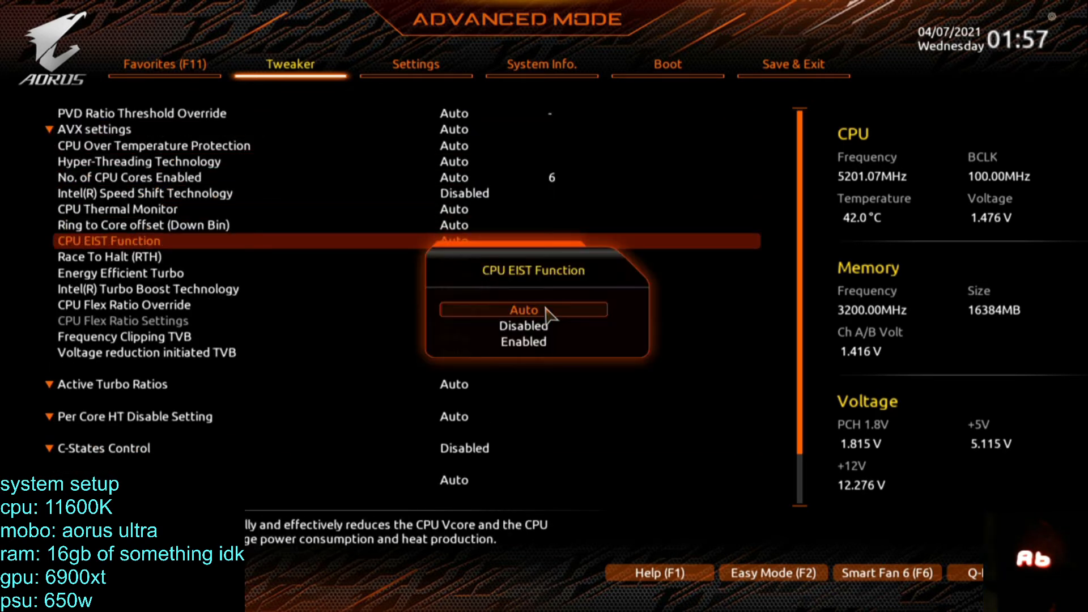
pyautogui.press('Down')
pyautogui.press('Down')
pyautogui.press('Up')
pyautogui.press('Return')
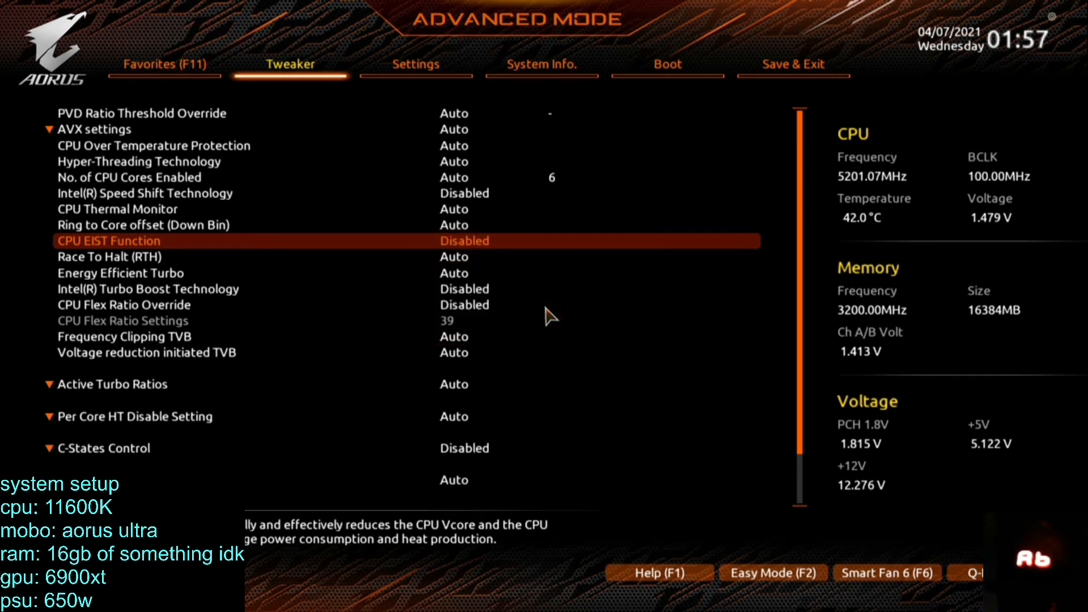
# Examine the advanced CPU settings between CPU Thermal Monitor and CPU Flex Ratio Override.
pyautogui.press('Down')
pyautogui.press('Down')
pyautogui.press('Down')
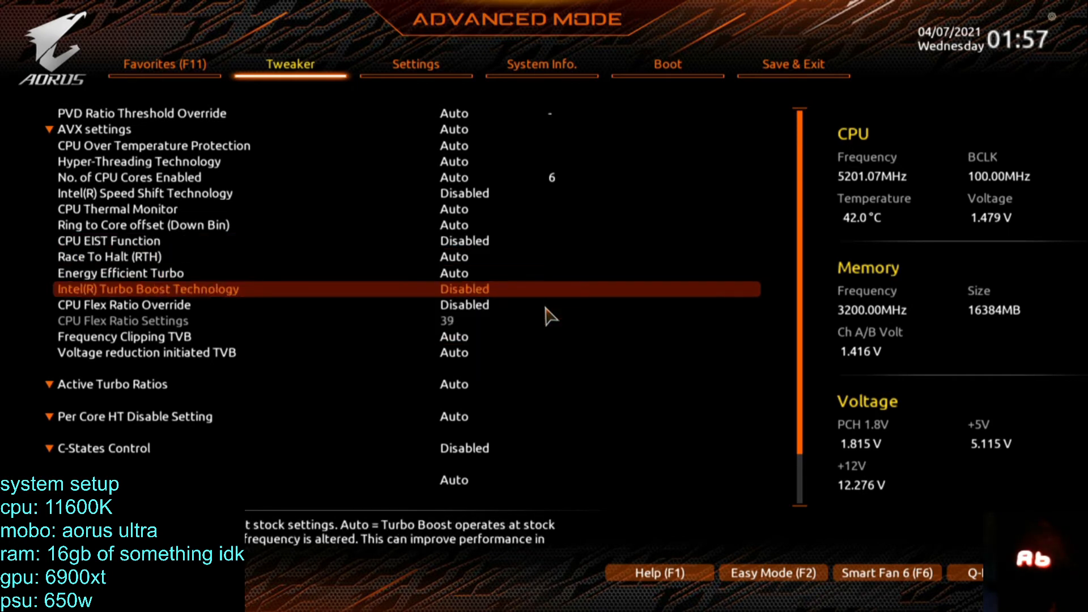
pyautogui.press('Down')
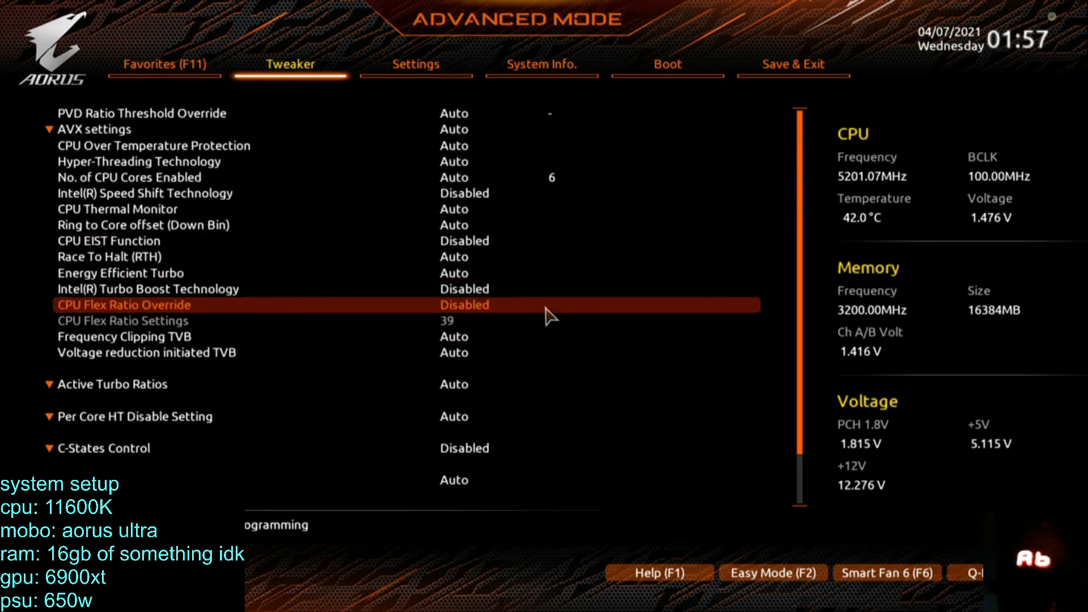
pyautogui.press('Down')
pyautogui.press('Up')
pyautogui.press('Up')
pyautogui.press('Up')
pyautogui.press('Up')
pyautogui.press('Up')
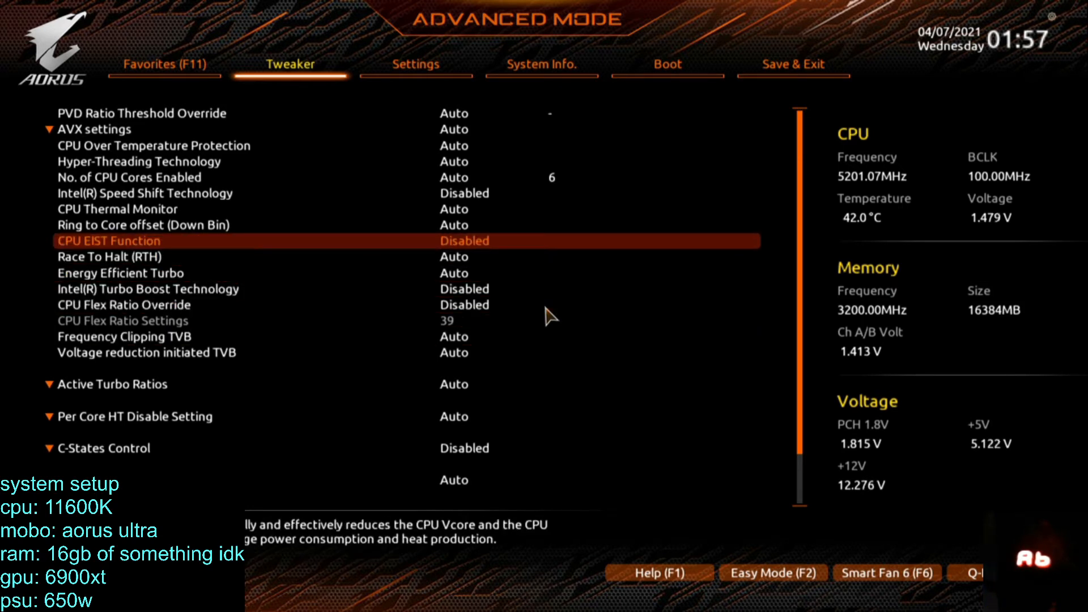
pyautogui.press('Up')
pyautogui.press('Up')
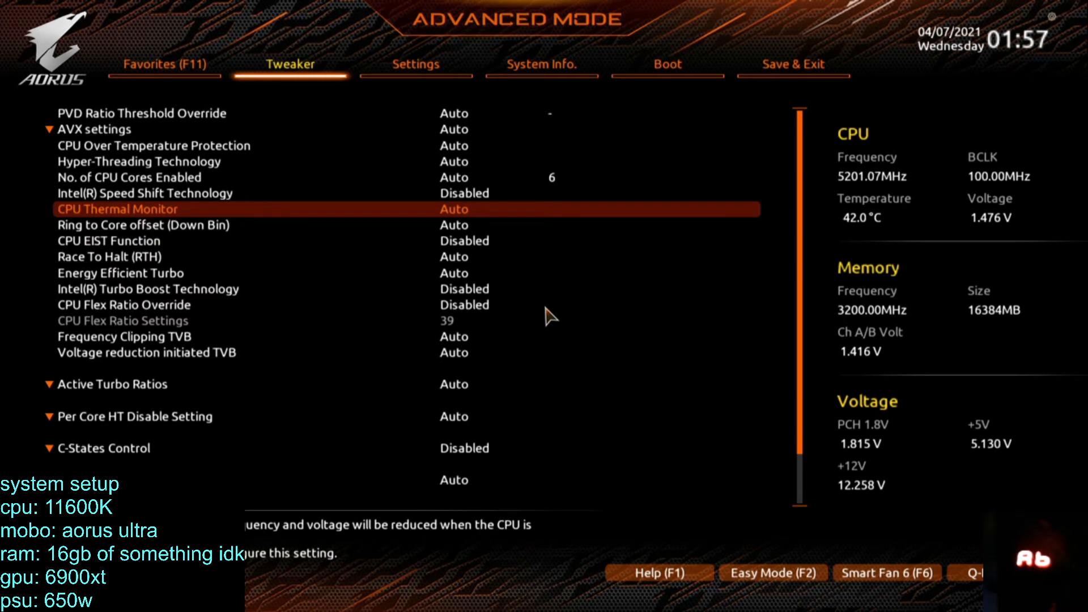
# Save the current BIOS settings to the Profile 8 slot under the name "oc".
pyautogui.press('F11')
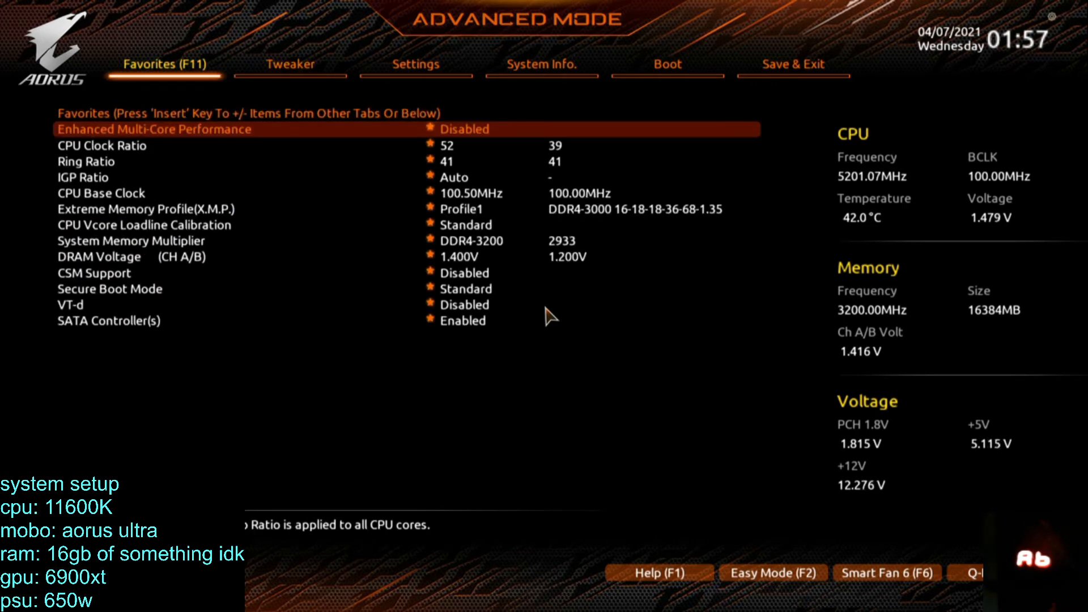
pyautogui.press('Right')
pyautogui.press('Right')
pyautogui.press('Right')
pyautogui.press('Right')
pyautogui.press('Right')
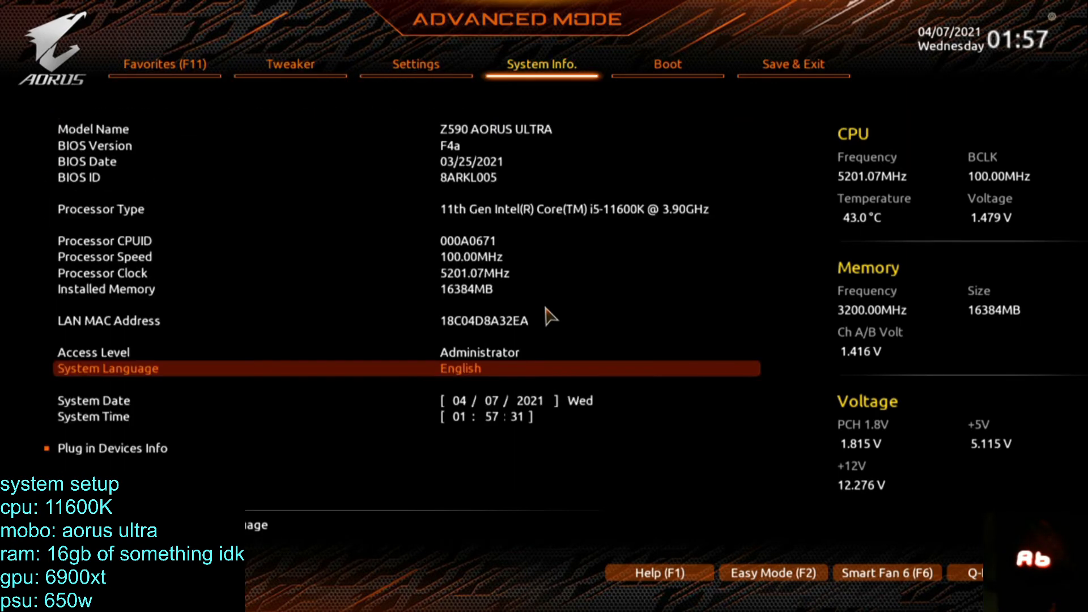
pyautogui.press('Down')
pyautogui.press('Down')
pyautogui.press('Down')
pyautogui.press('Down')
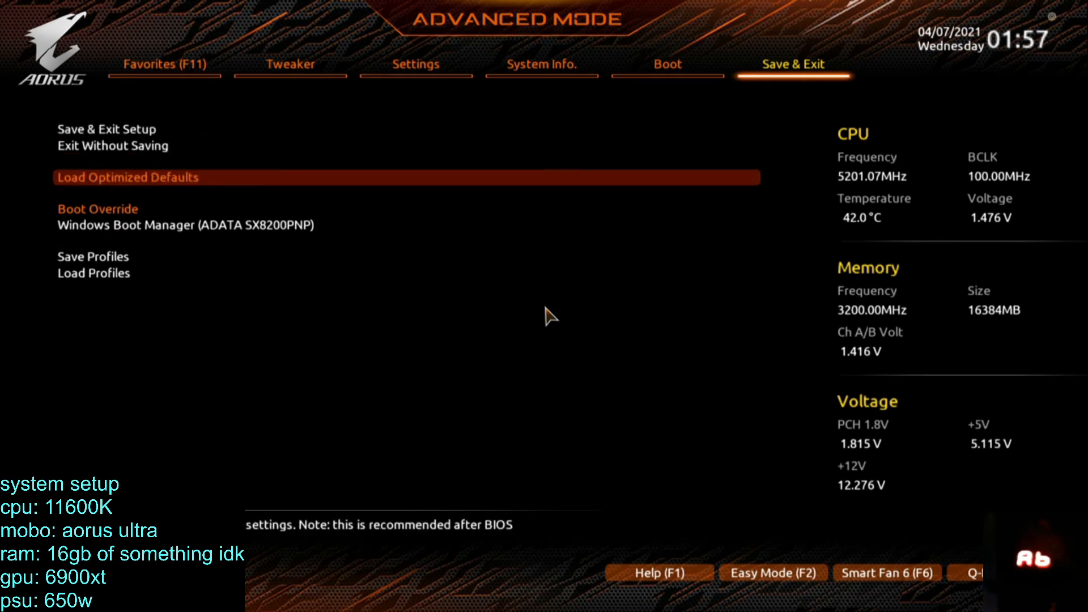
pyautogui.press('Return')
pyautogui.press('Up')
pyautogui.press('Up')
pyautogui.press('Up')
pyautogui.press('Up')
pyautogui.press('Up')
pyautogui.press('Up')
pyautogui.press('Up')
pyautogui.press('Up')
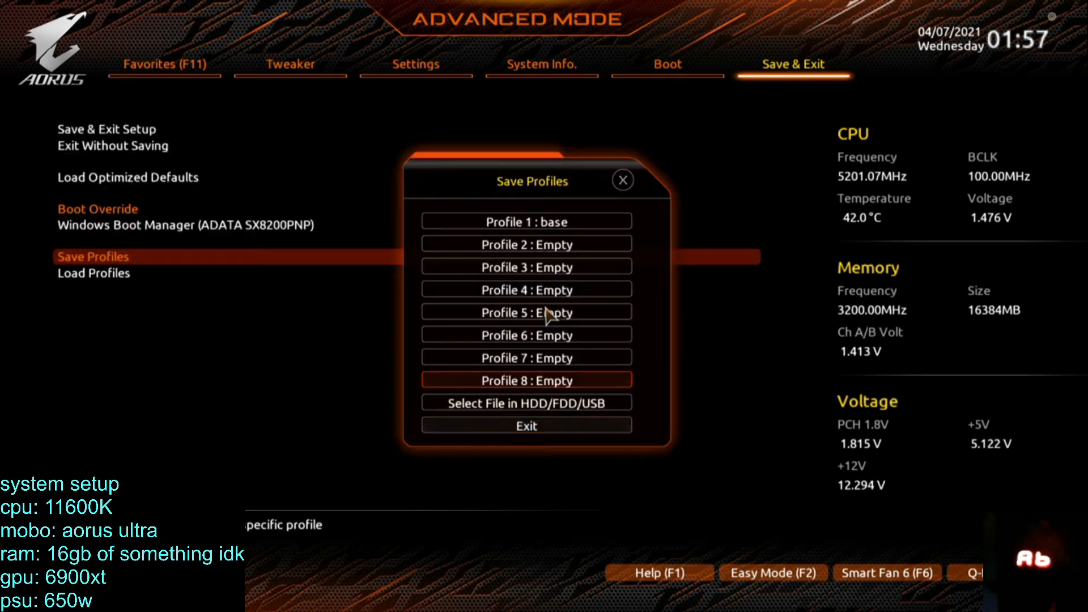
pyautogui.press('Return')
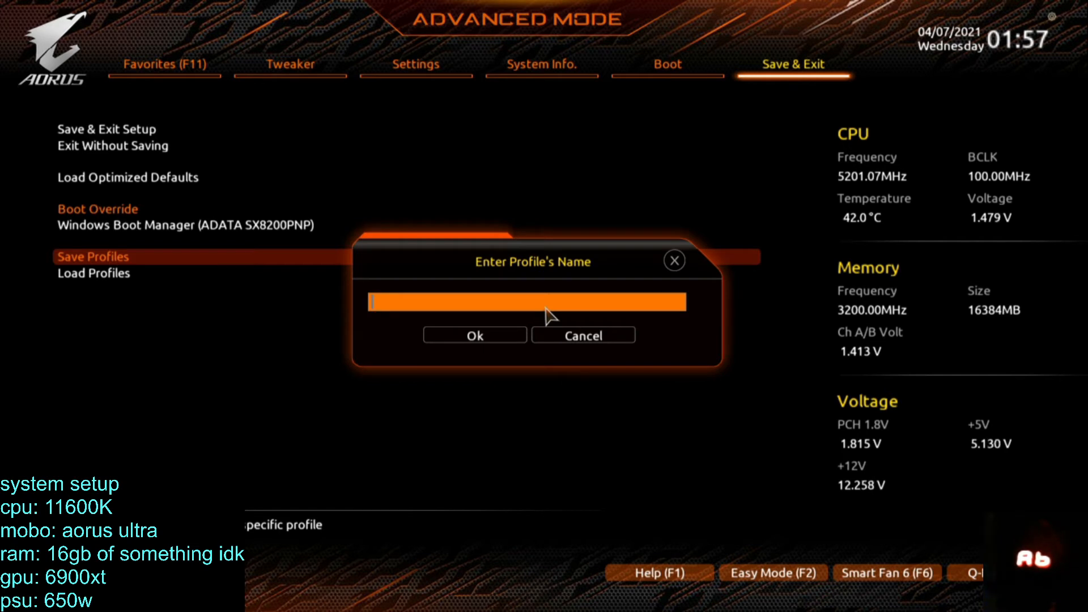
pyautogui.write('oc')
pyautogui.press('Return')
pyautogui.press('Return')
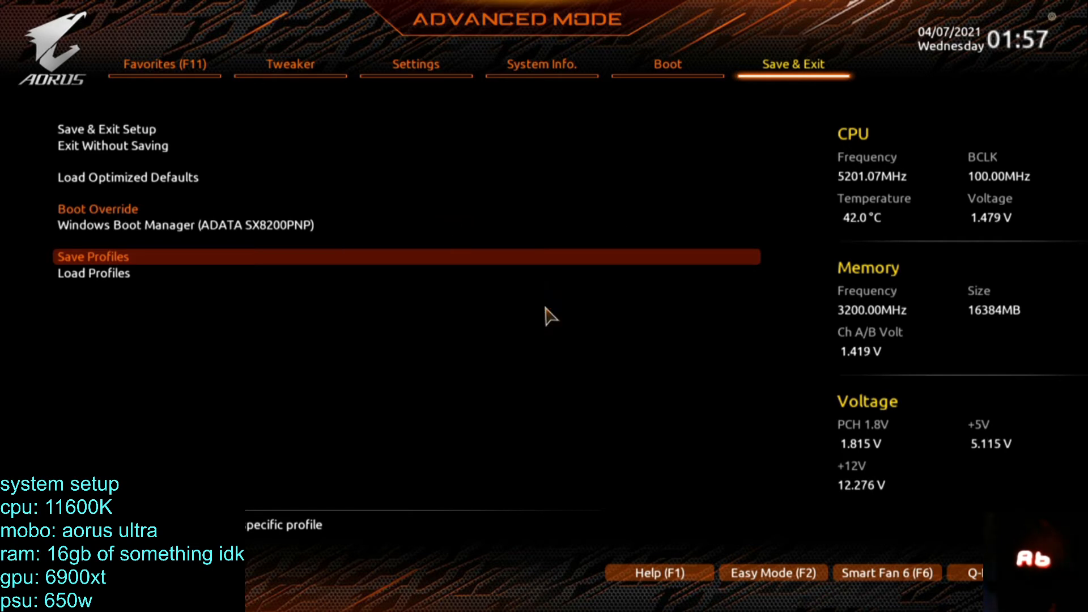
# Save the base clock and disabled power-saving changes and exit the BIOS setup.
pyautogui.press('F10')
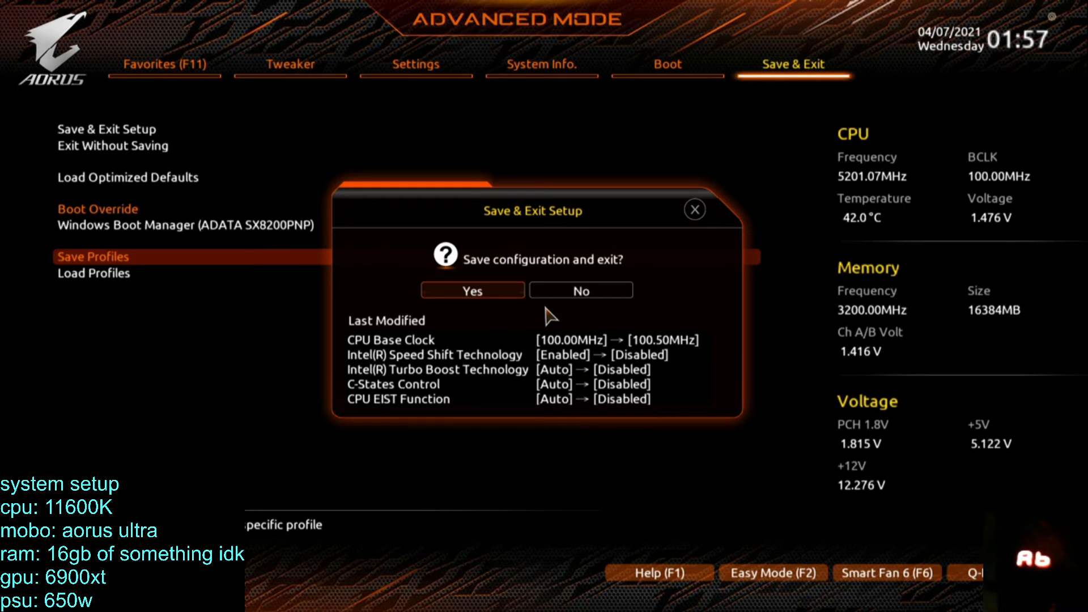
pyautogui.press('Return')
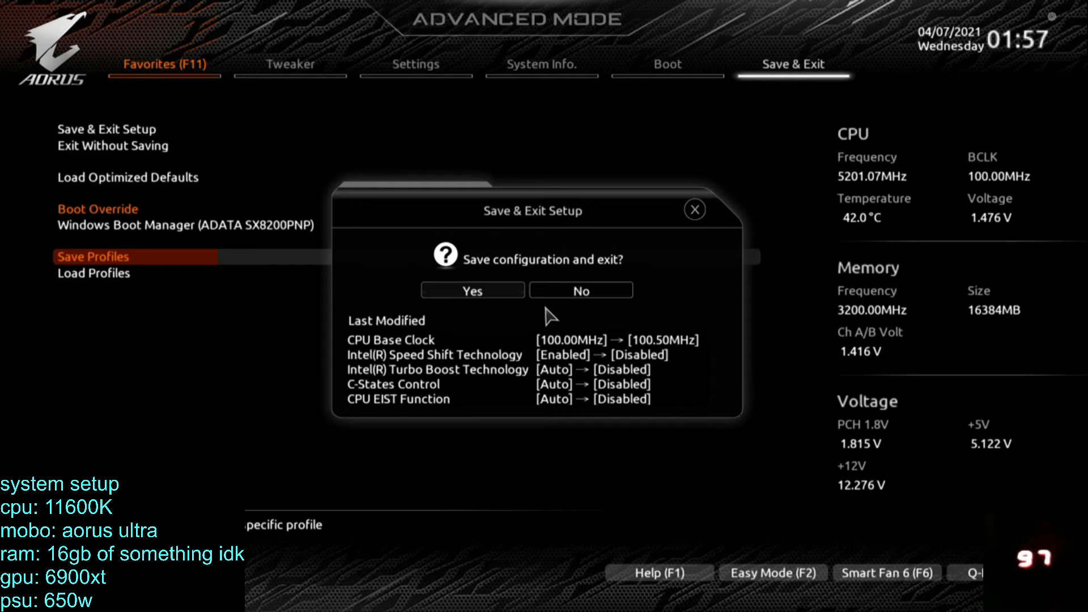
pyautogui.press('Return')
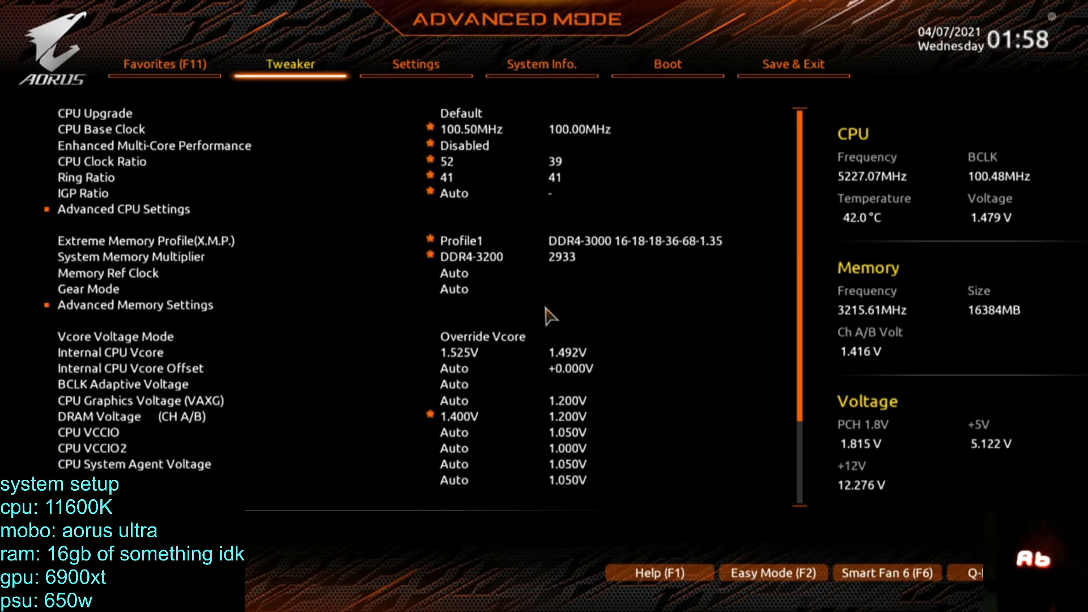
# Set the CPU Base Clock to 101.00 MHz, then save the configuration and exit.
pyautogui.press('Right')
pyautogui.press('Right')
pyautogui.press('Left')
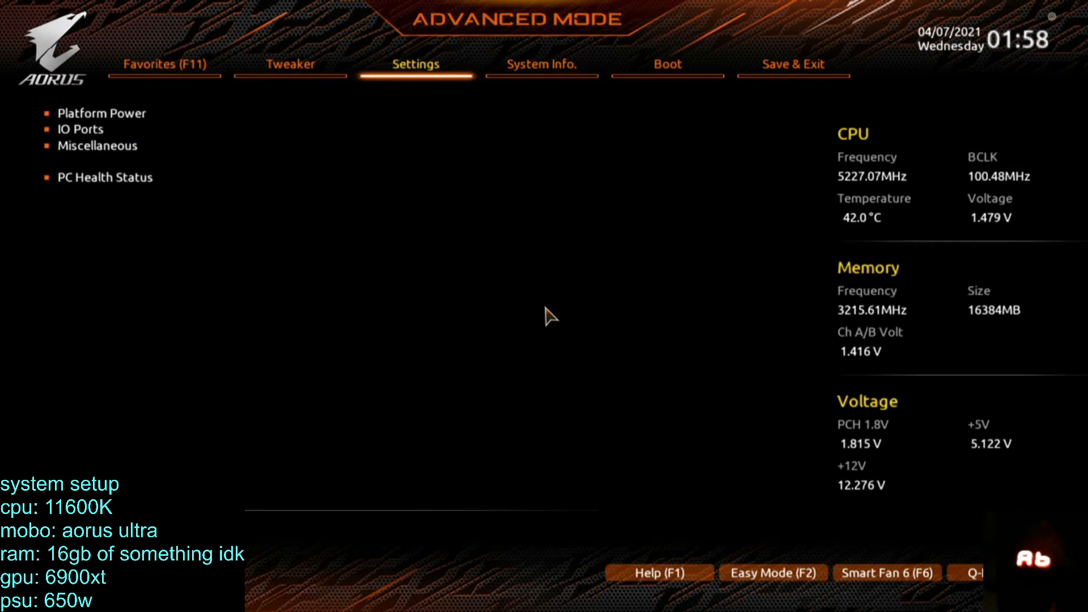
pyautogui.press('Left')
pyautogui.press('Down')
pyautogui.press('Down')
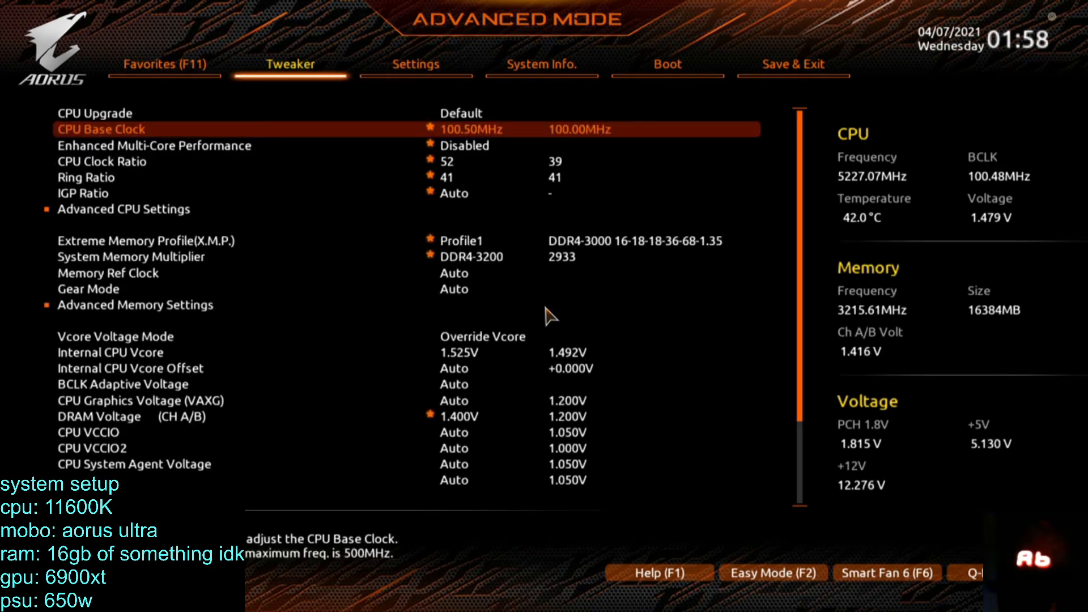
pyautogui.press('+')
pyautogui.press('-')
pyautogui.write('101')
pyautogui.press('Return')
pyautogui.press('Up')
pyautogui.press('Down')
pyautogui.press('F10')
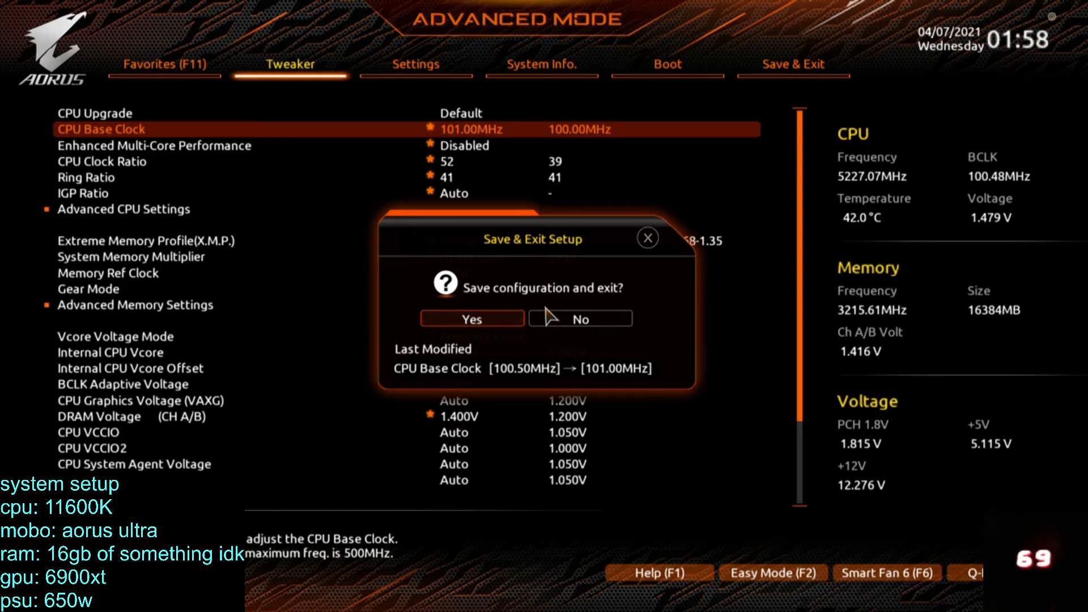
pyautogui.press('Return')
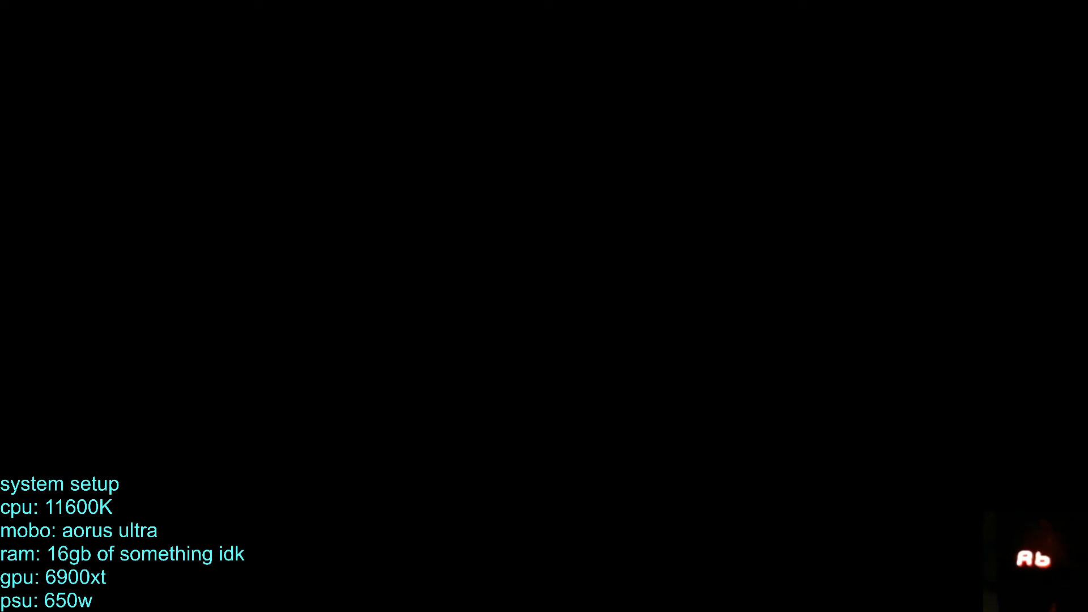
# Quit the BIOS setup without saving to continue booting.
pyautogui.press('Right')
pyautogui.press('Right')
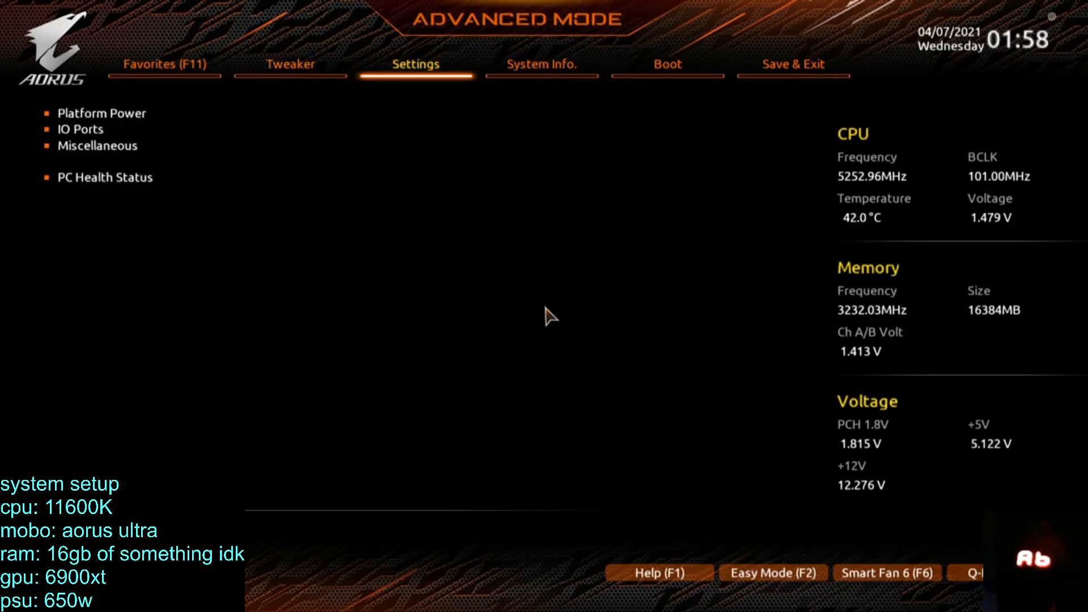
pyautogui.press('Left')
pyautogui.press('Escape')
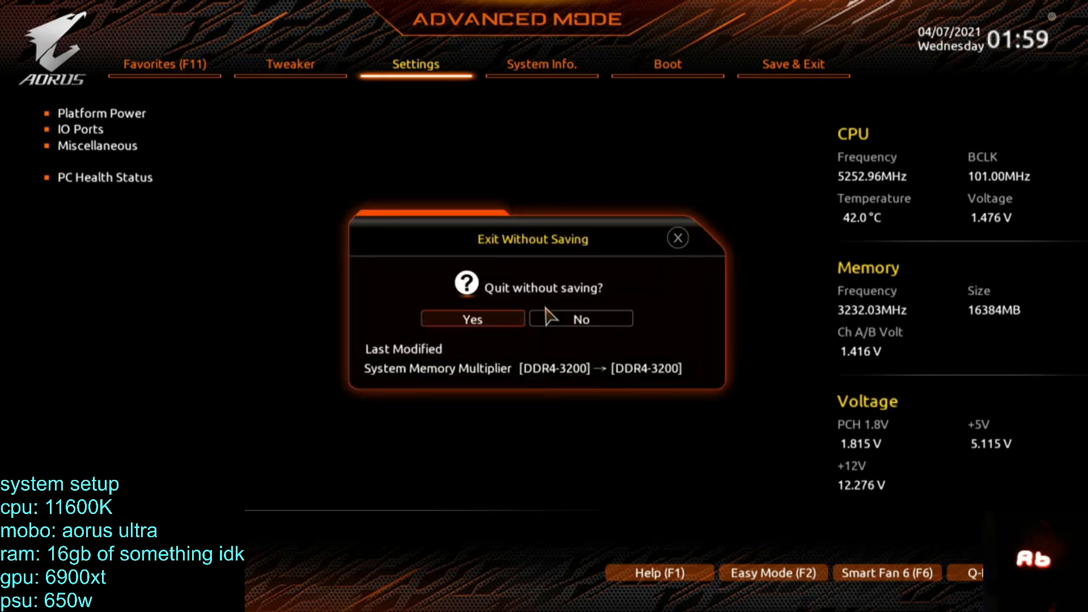
pyautogui.press('Return')
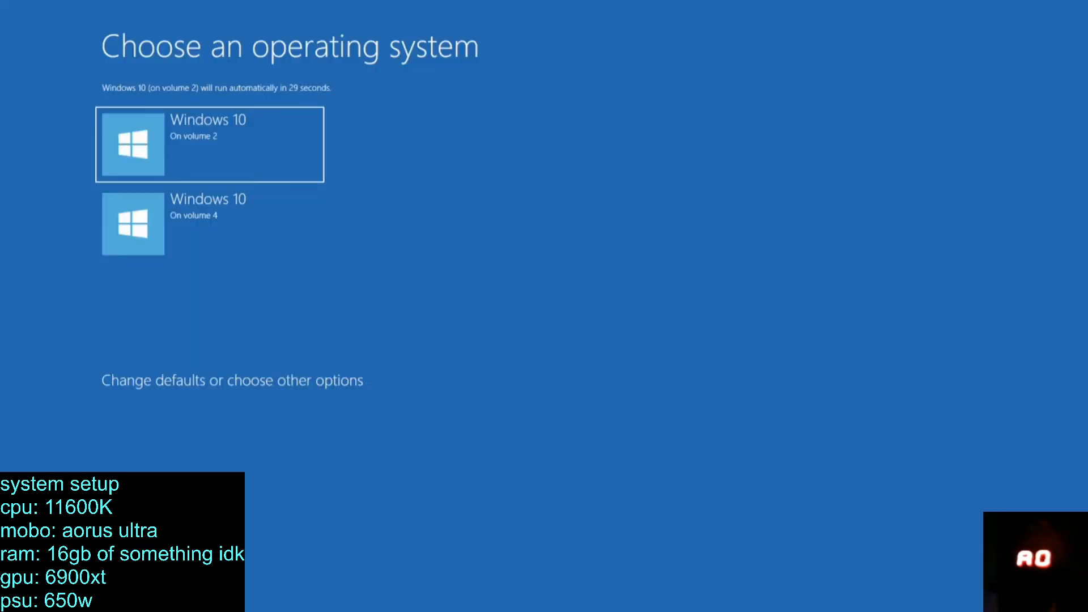
# Boot Windows 10 on volume 2 and sign in with the account password.
pyautogui.press('Return')
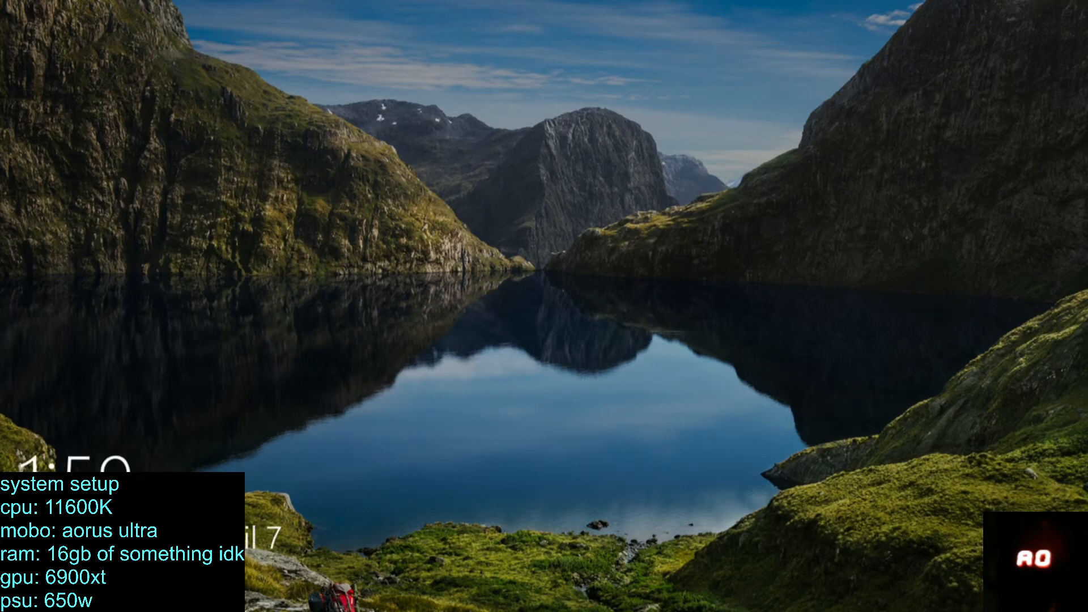
pyautogui.press('Return')
pyautogui.write('***')
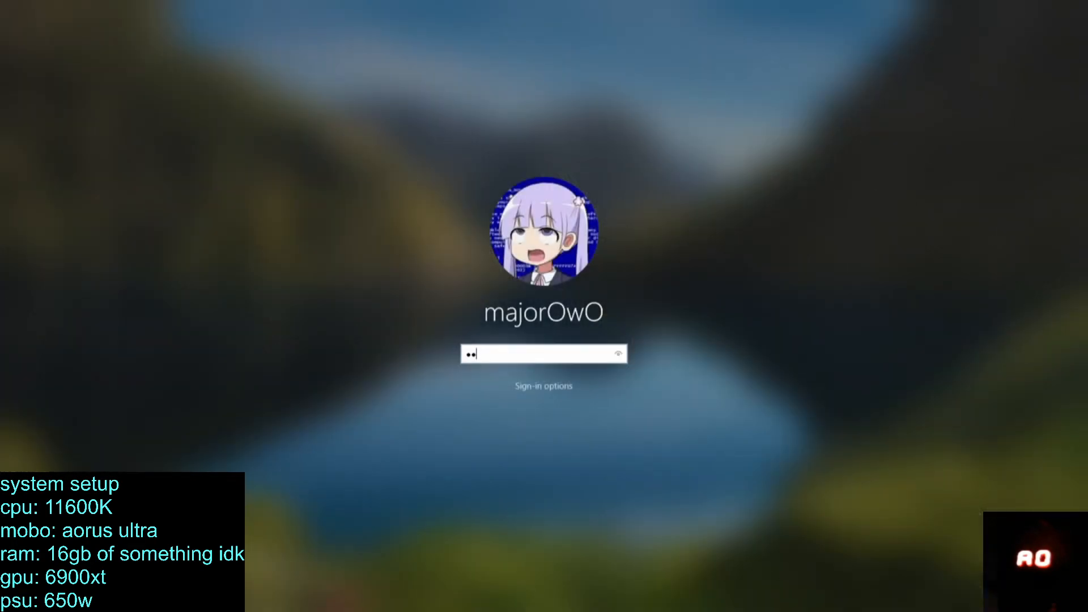
pyautogui.press('Return')
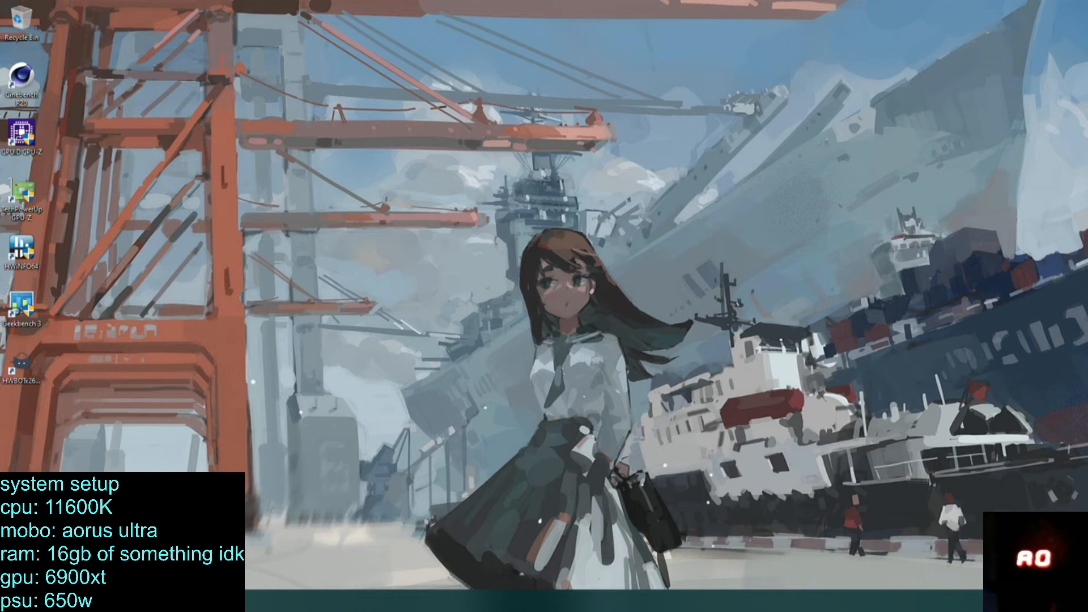
# Open Task Manager and examine the running processes by CPU usage and the list of startup apps.
pyautogui.rightClick(448, 601)
pyautogui.click(485, 559)
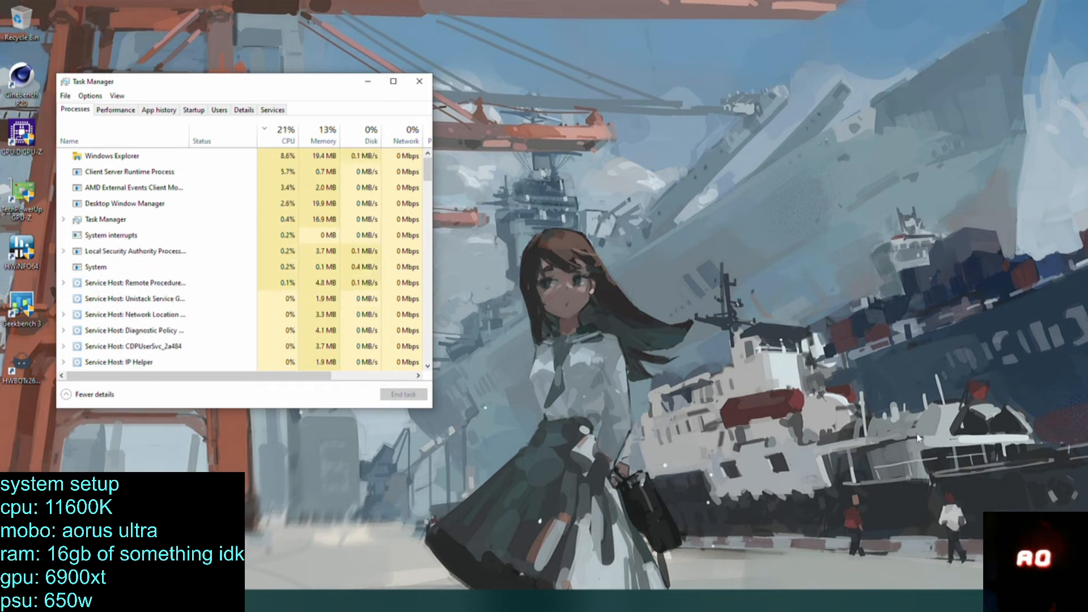
pyautogui.click(122, 188)
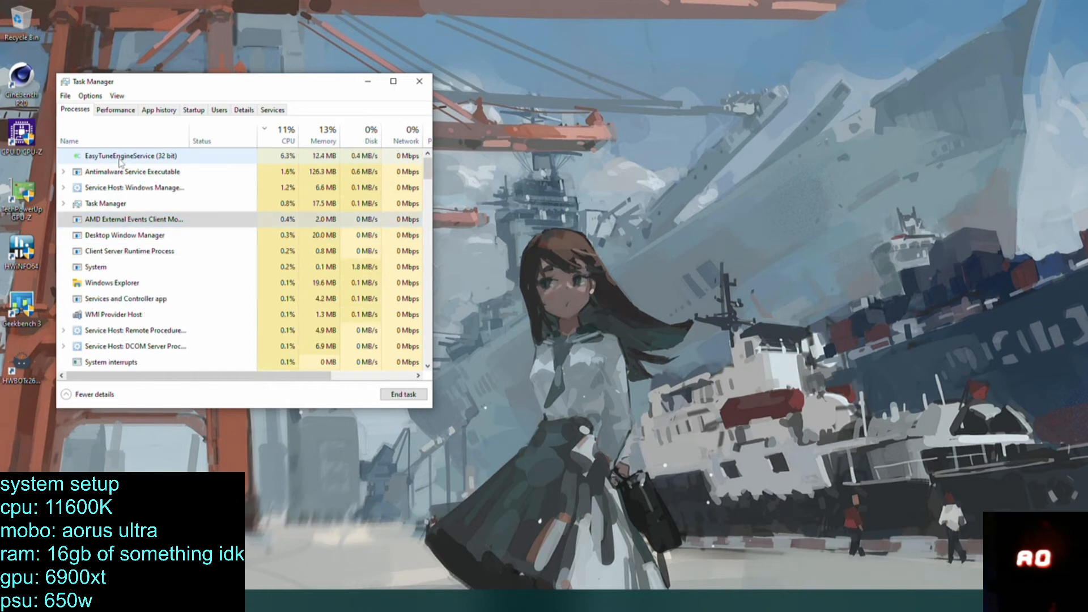
pyautogui.click(141, 158)
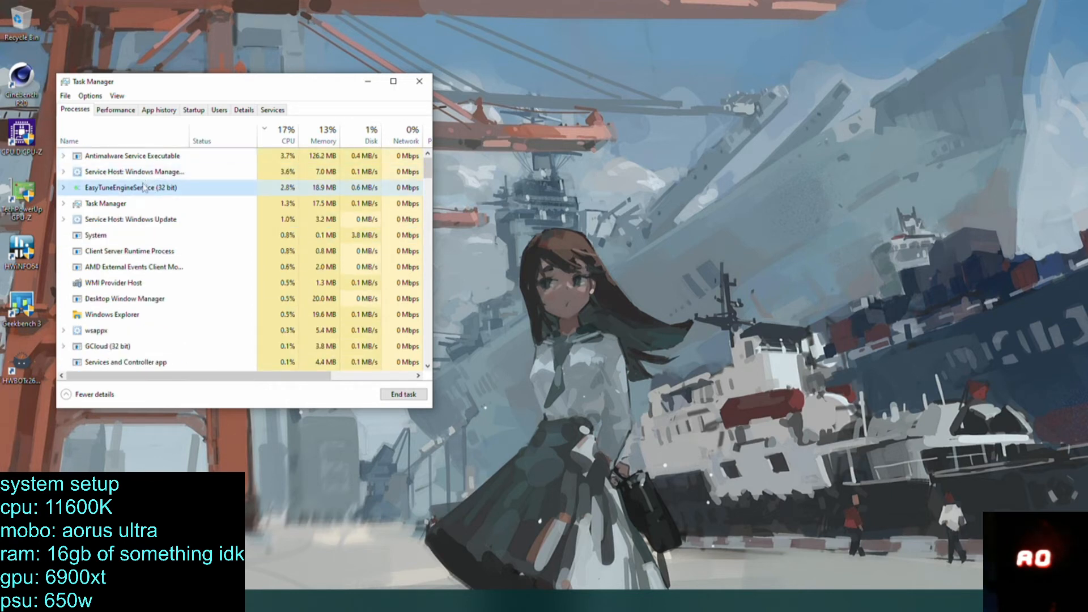
pyautogui.click(193, 110)
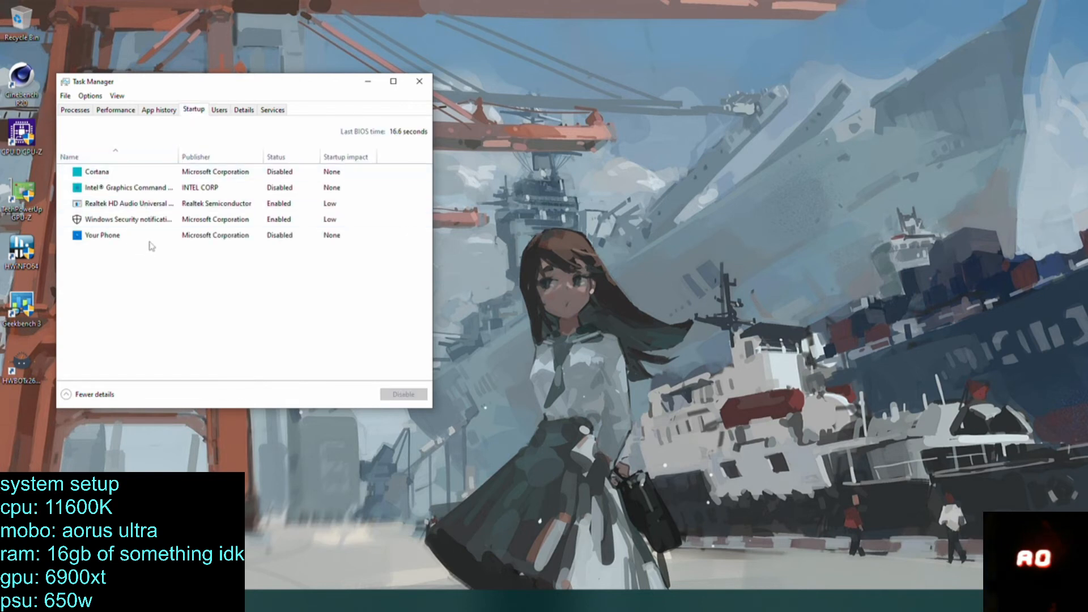
pyautogui.click(153, 188)
# Open System Configuration with msconfig and check its startup section.
pyautogui.press('super')
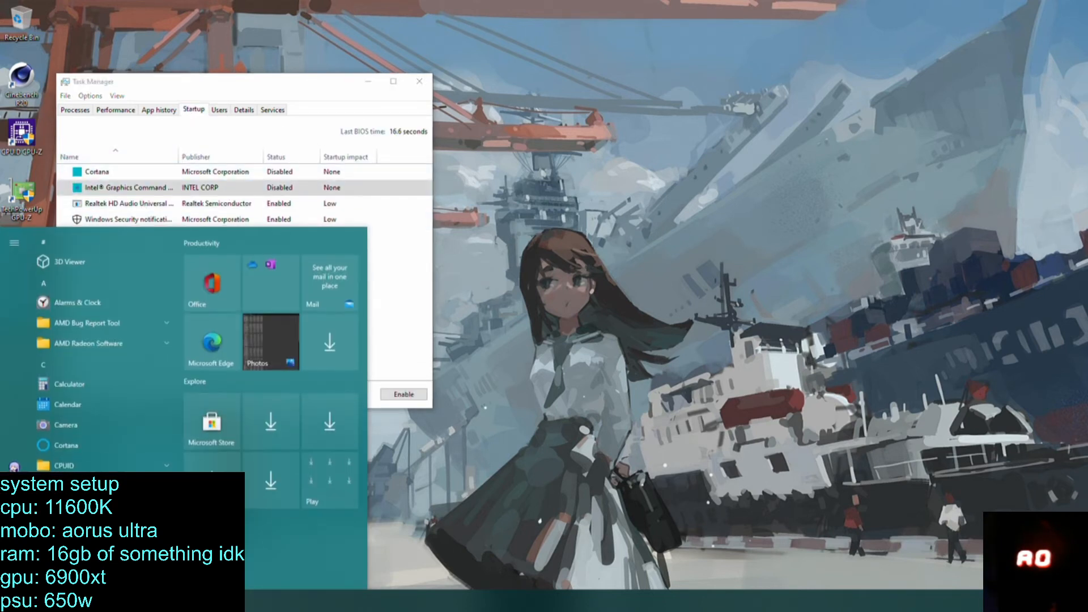
pyautogui.write('msconfig')
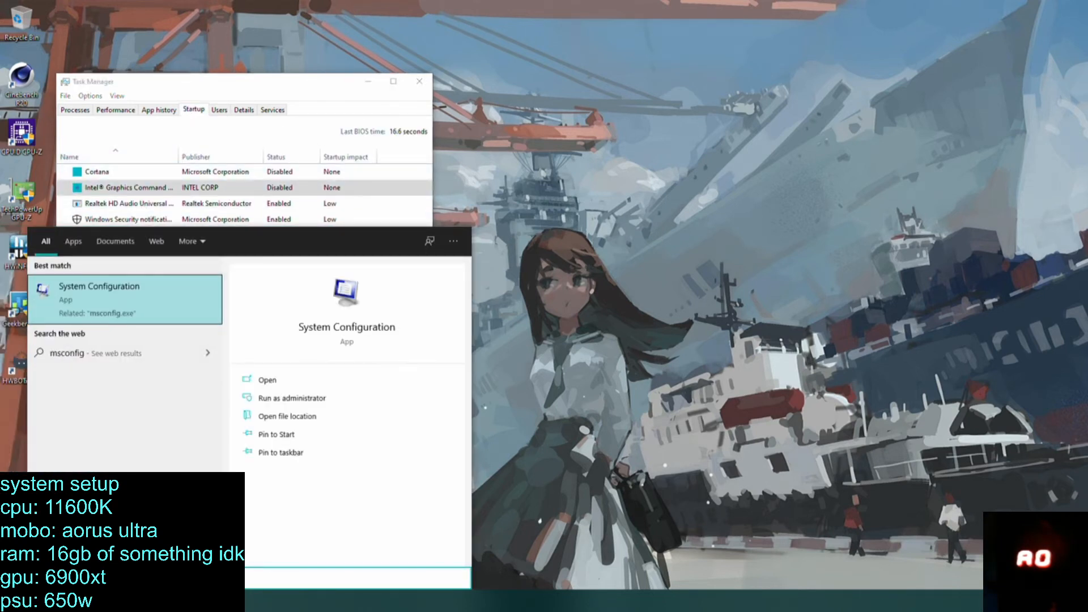
pyautogui.press('Return')
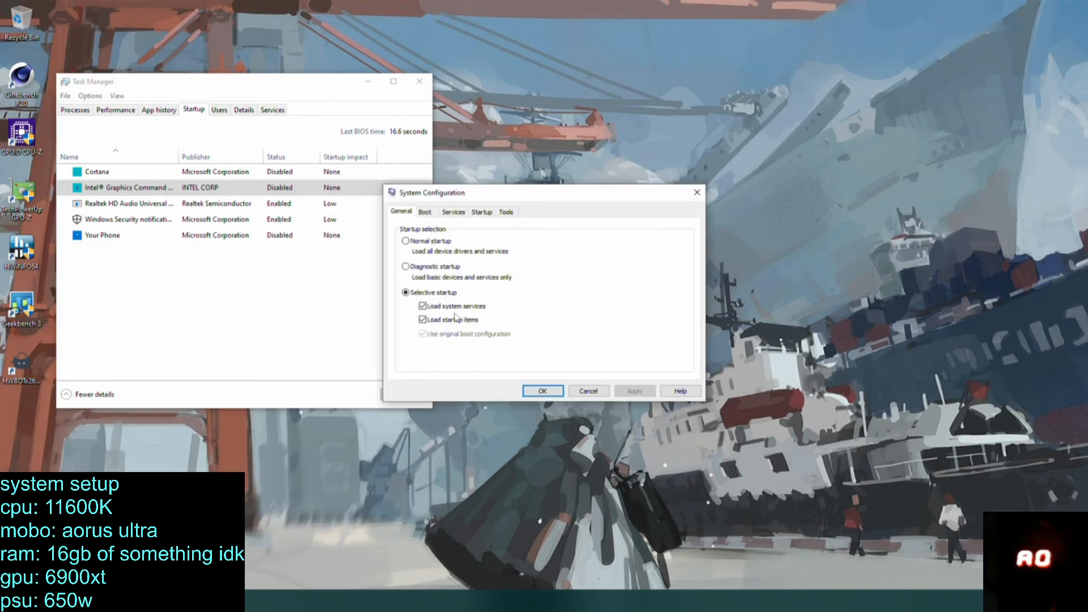
pyautogui.click(479, 212)
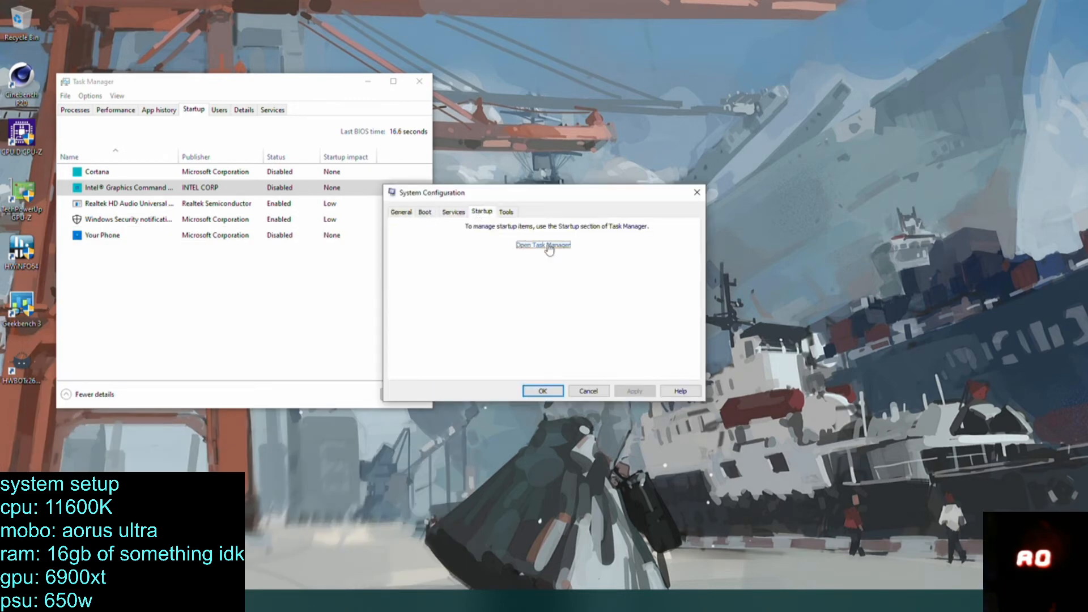
# Close System Configuration and examine CPU performance and the processes sorted by CPU usage in Task Manager before closing it.
pyautogui.click(589, 393)
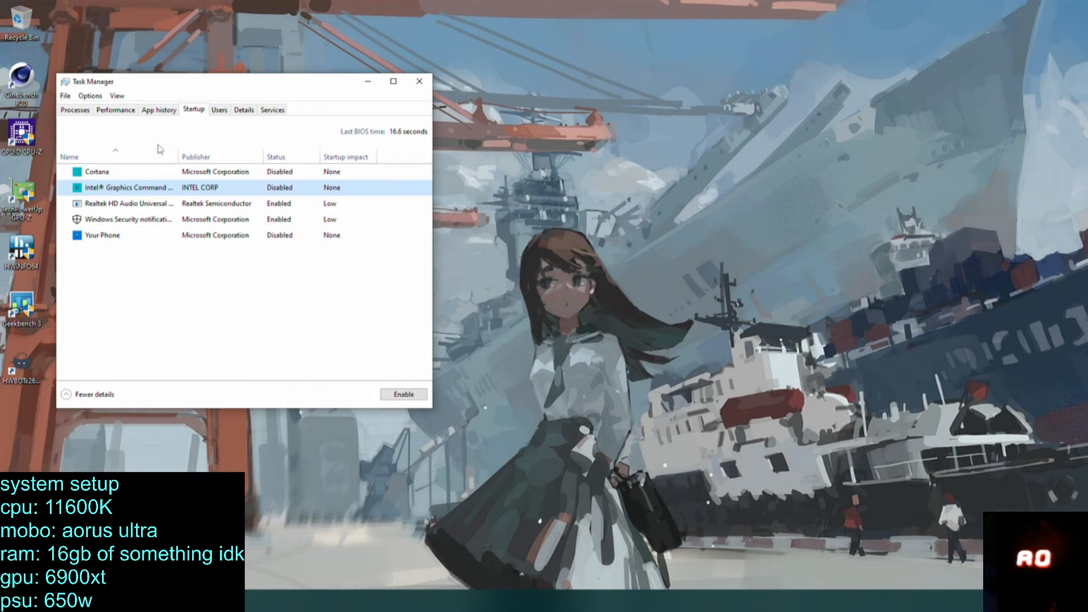
pyautogui.click(116, 111)
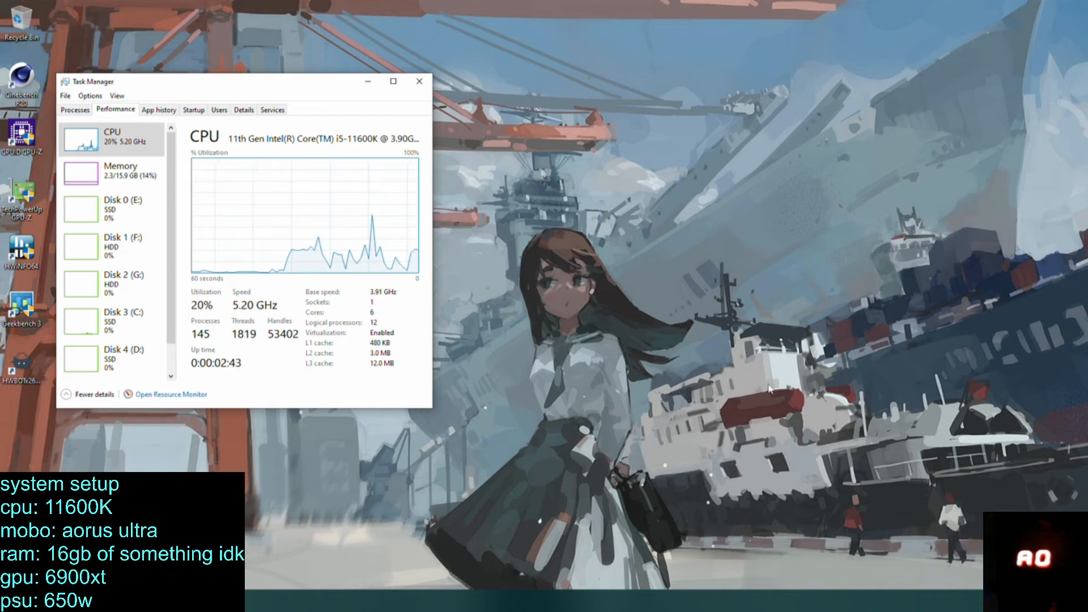
pyautogui.click(273, 109)
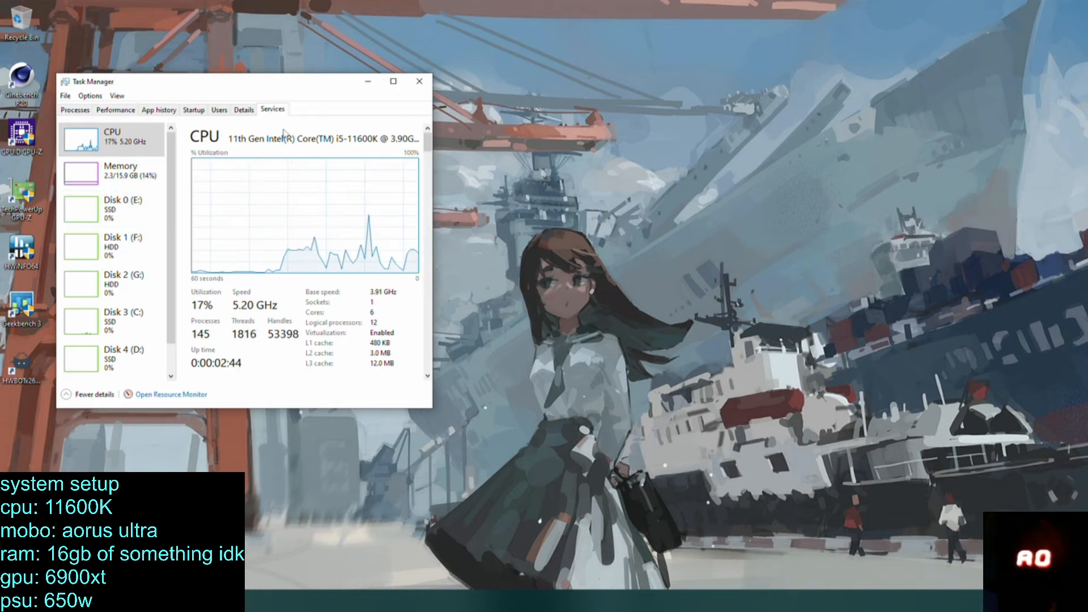
pyautogui.click(244, 110)
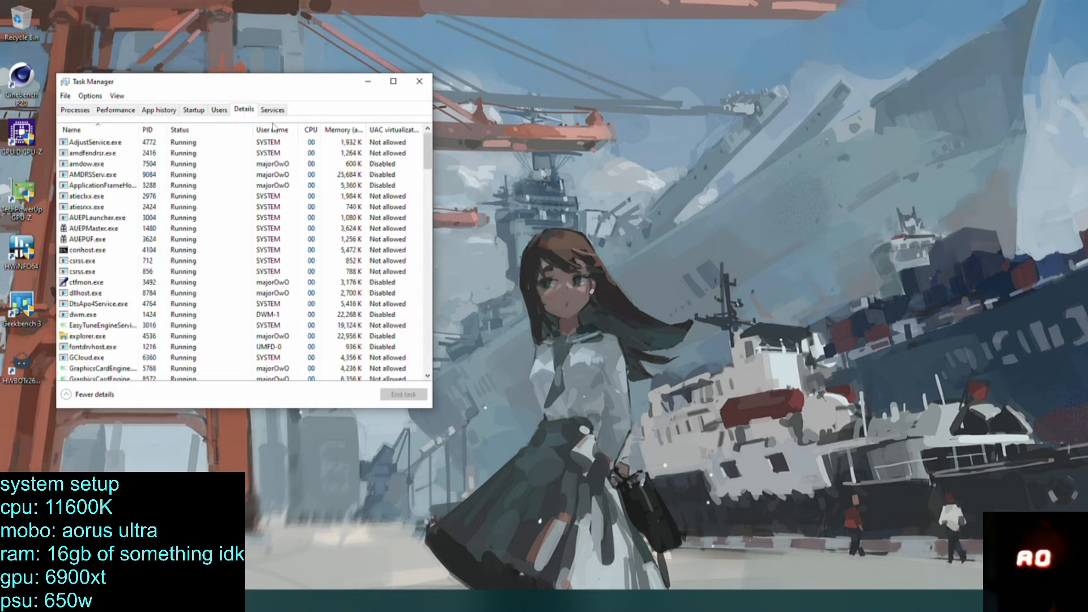
pyautogui.click(311, 130)
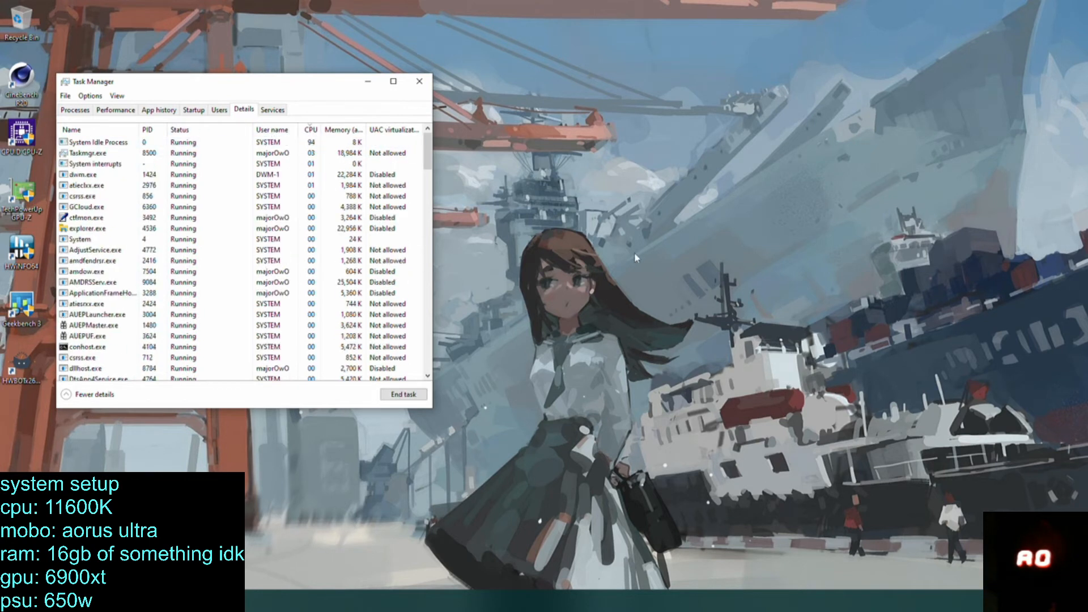
pyautogui.click(85, 140)
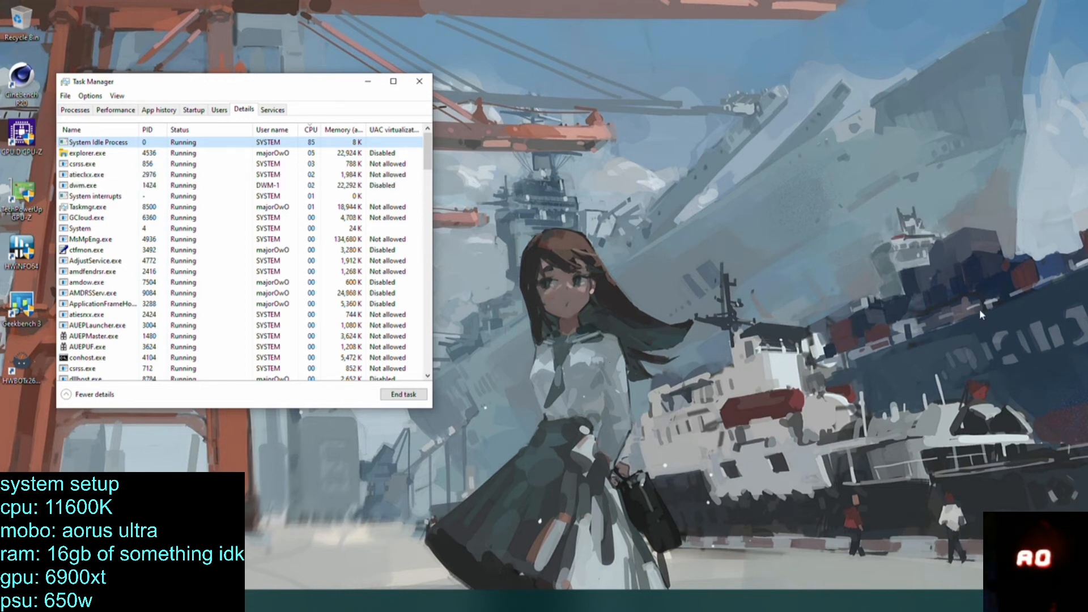
pyautogui.click(73, 109)
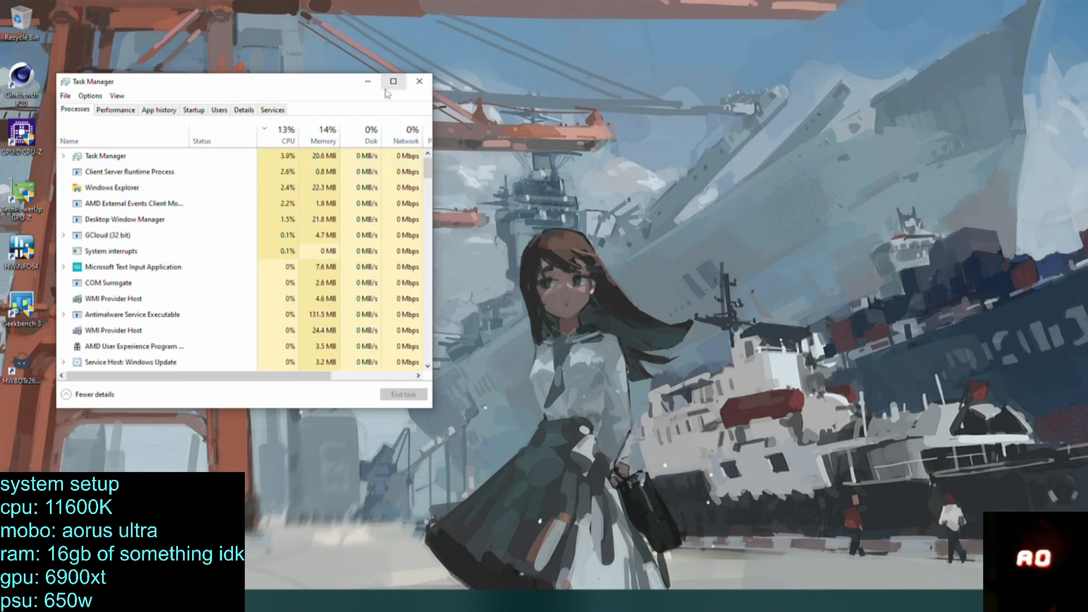
pyautogui.click(420, 81)
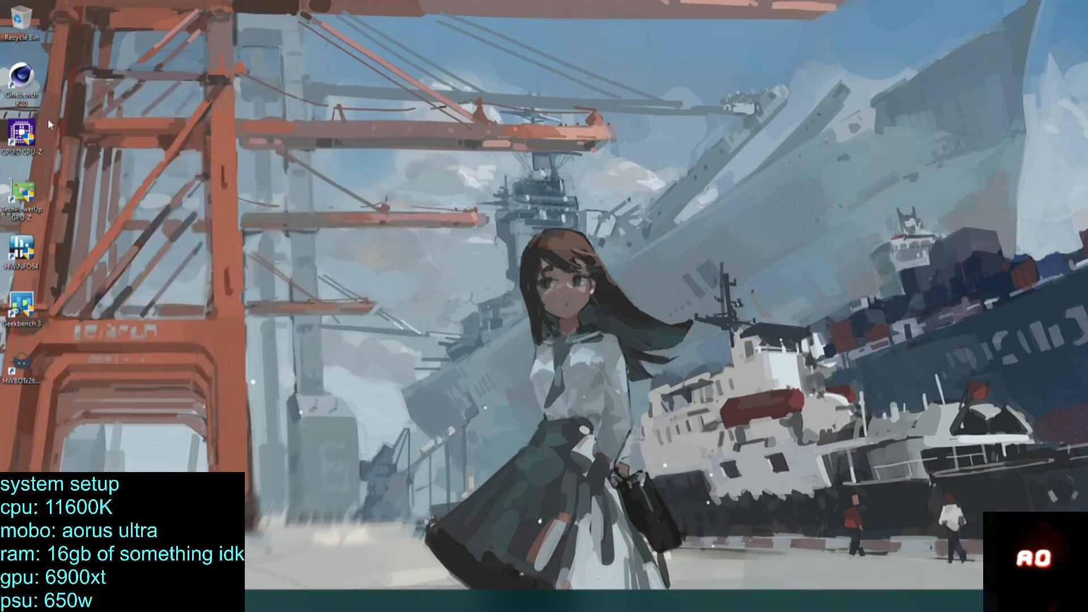
# Open Cinebench R20 and run the CPU benchmark.
pyautogui.doubleClick(21, 86)
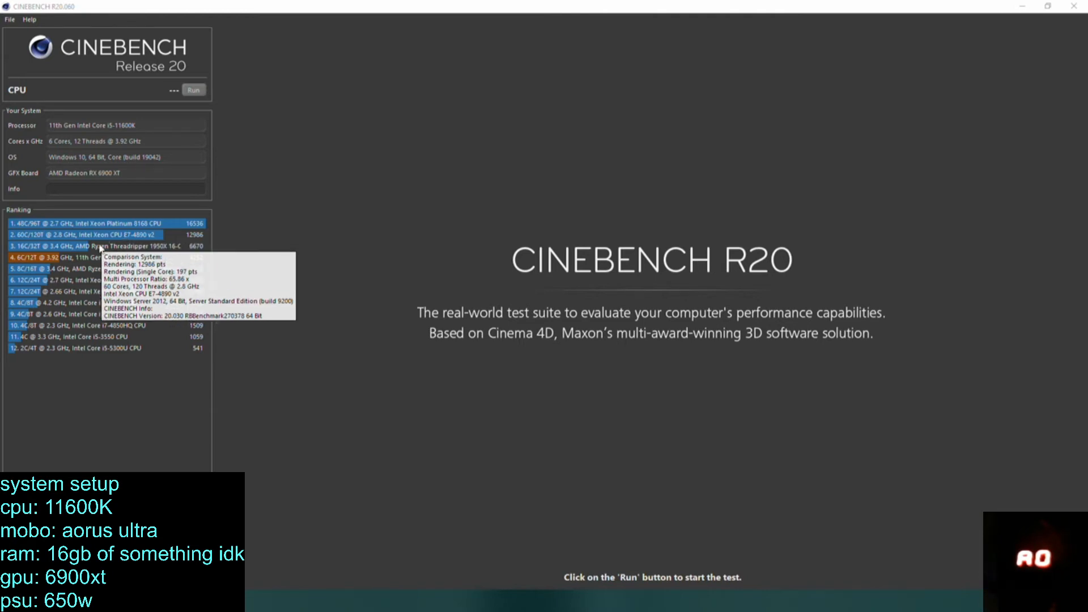
pyautogui.click(233, 92)
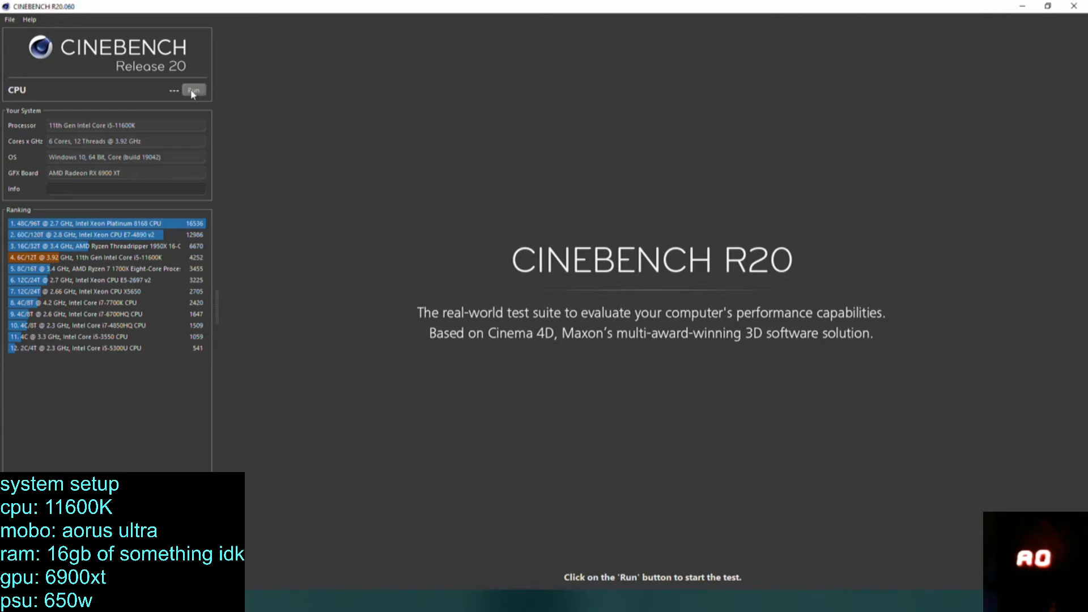
pyautogui.click(193, 91)
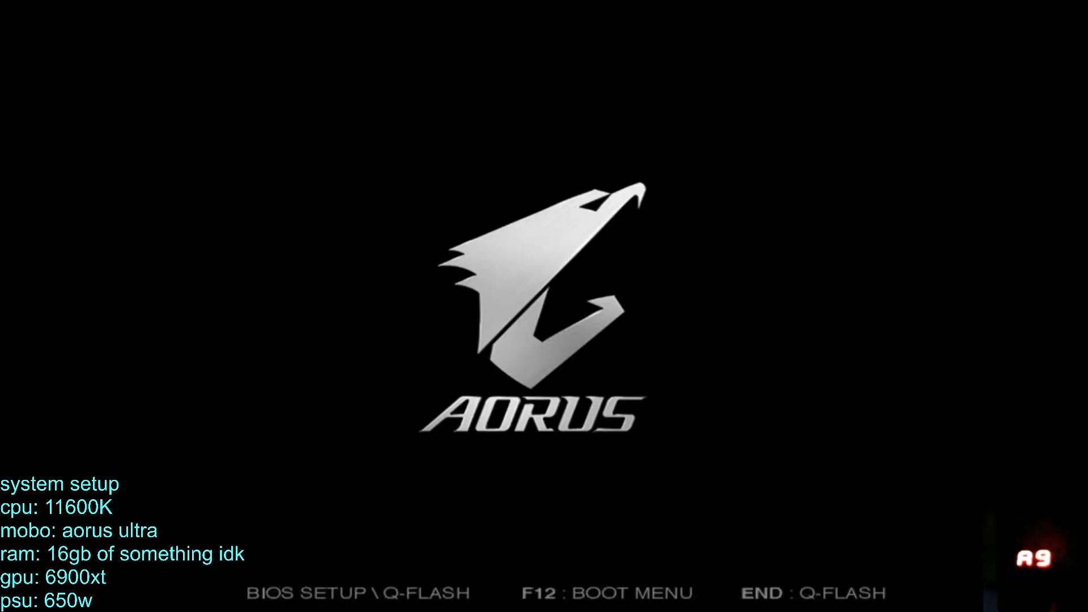
# Enter the BIOS setup and set the Vcore Voltage Mode to Fixed Vcore in the Tweaker settings.
pyautogui.press('Right')
pyautogui.press('Right')
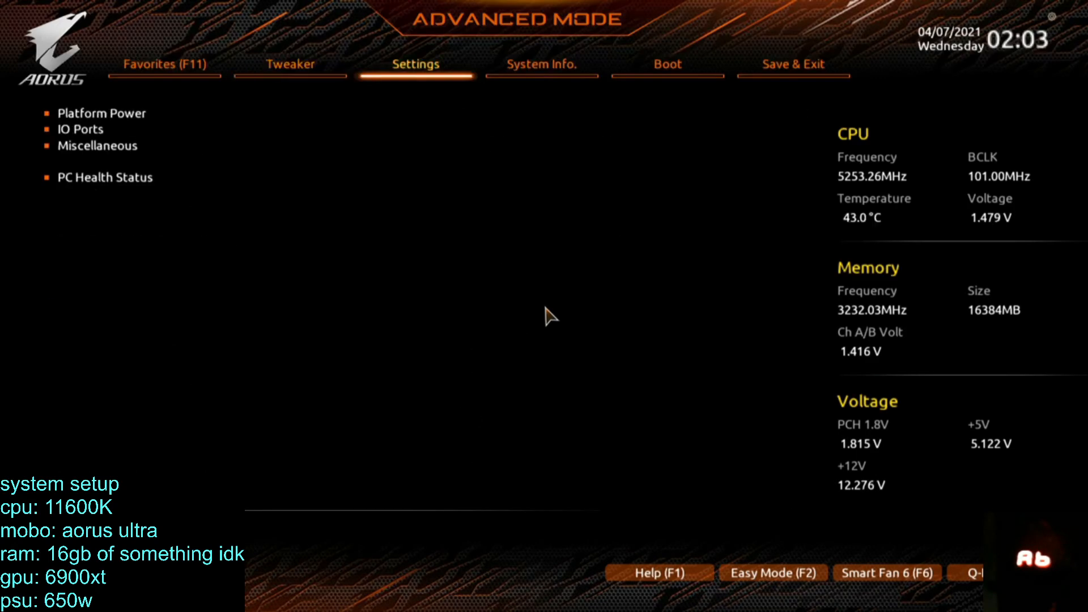
pyautogui.press('Left')
pyautogui.press('Right')
pyautogui.press('Left')
pyautogui.press('Down')
pyautogui.press('Left')
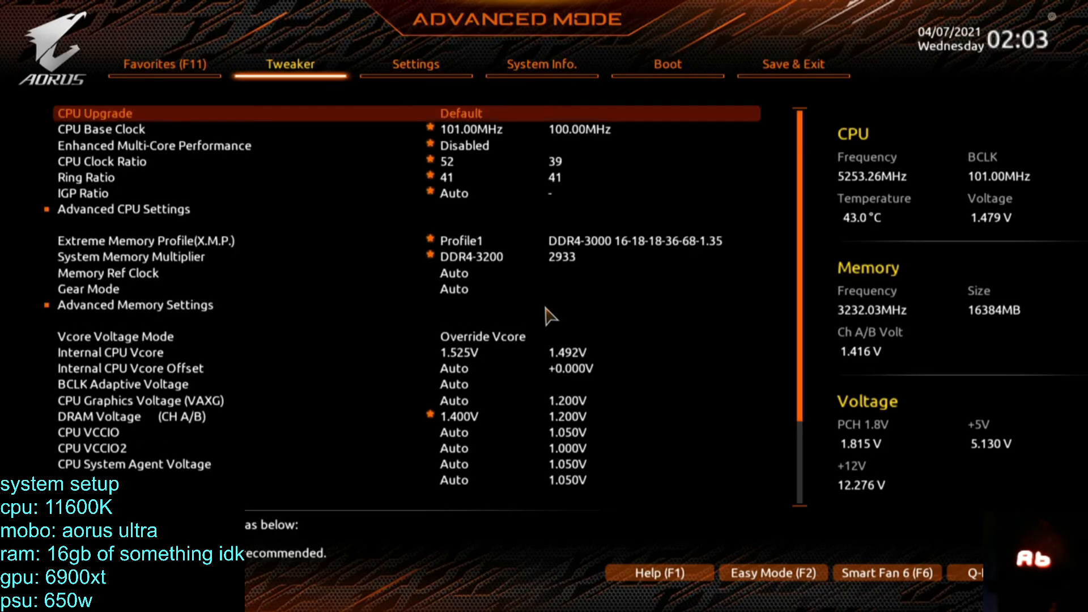
pyautogui.press('Down')
pyautogui.press('Down')
pyautogui.press('Down')
pyautogui.press('Down')
pyautogui.press('Down')
pyautogui.press('Down')
pyautogui.press('Down')
pyautogui.press('Down')
pyautogui.press('Down')
pyautogui.press('Down')
pyautogui.press('Down')
pyautogui.press('Down')
pyautogui.press('Down')
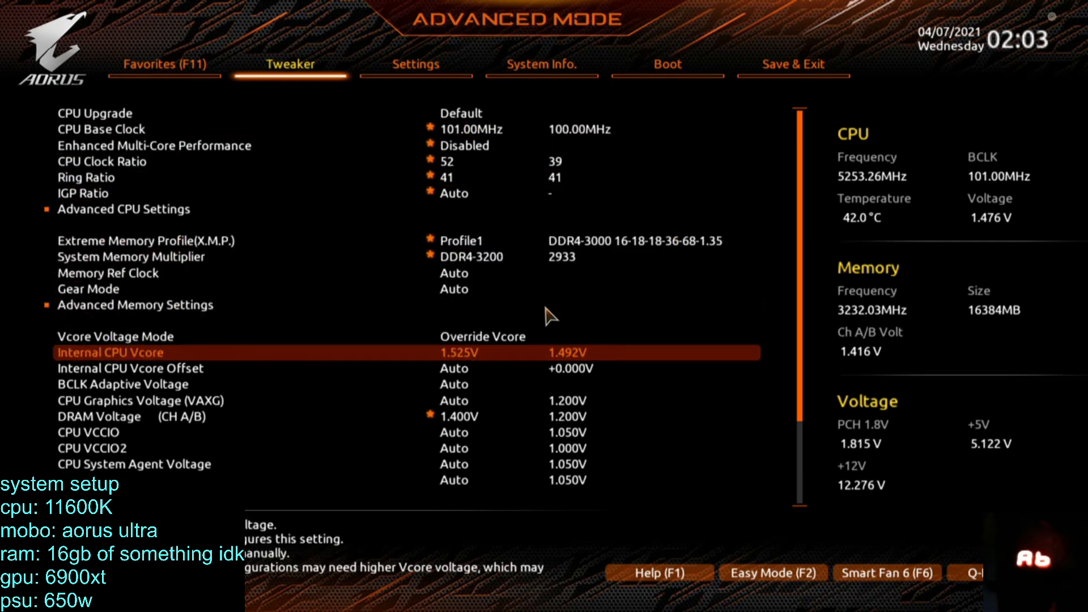
pyautogui.press('Up')
pyautogui.press('Return')
# Set the CPU Vcore to 1.450 V.
pyautogui.press('Down')
pyautogui.press('Return')
pyautogui.press('Down')
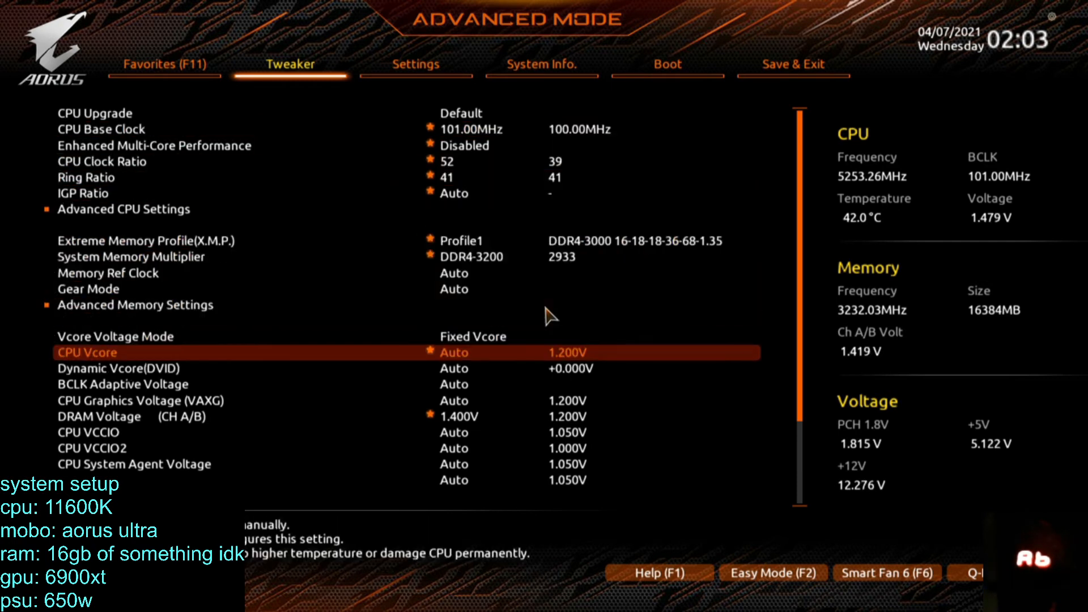
pyautogui.write('1.45')
pyautogui.press('Return')
pyautogui.press('Down')
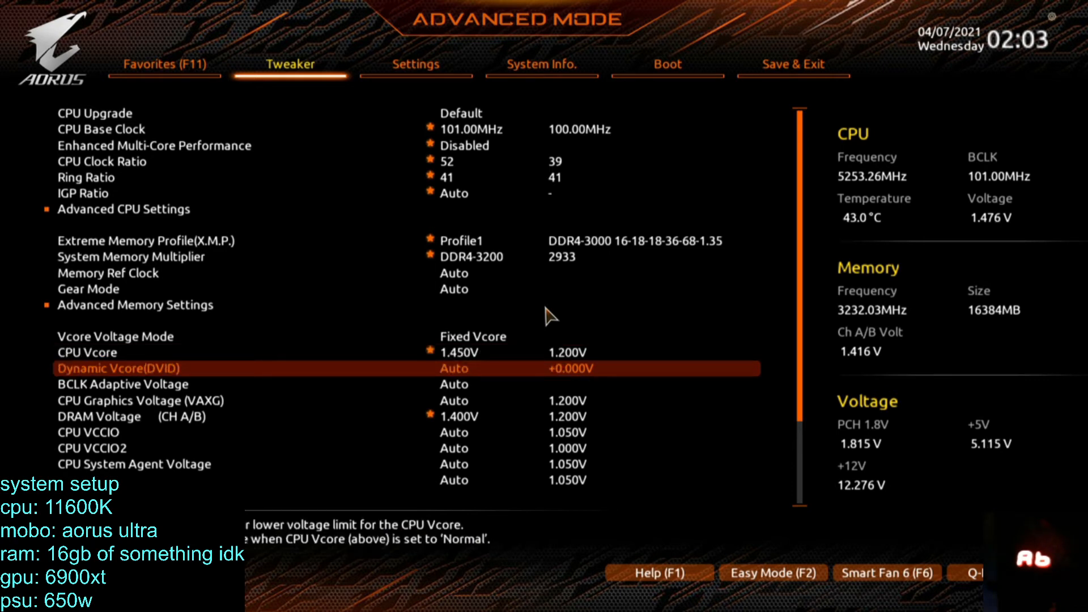
# Set CPU Vcore Loadline Calibration to Turbo in the CPU/VRM Settings and return to the main Tweaker list.
pyautogui.press('Down')
pyautogui.press('Down')
pyautogui.press('Down')
pyautogui.press('Down')
pyautogui.press('Down')
pyautogui.press('Down')
pyautogui.press('Down')
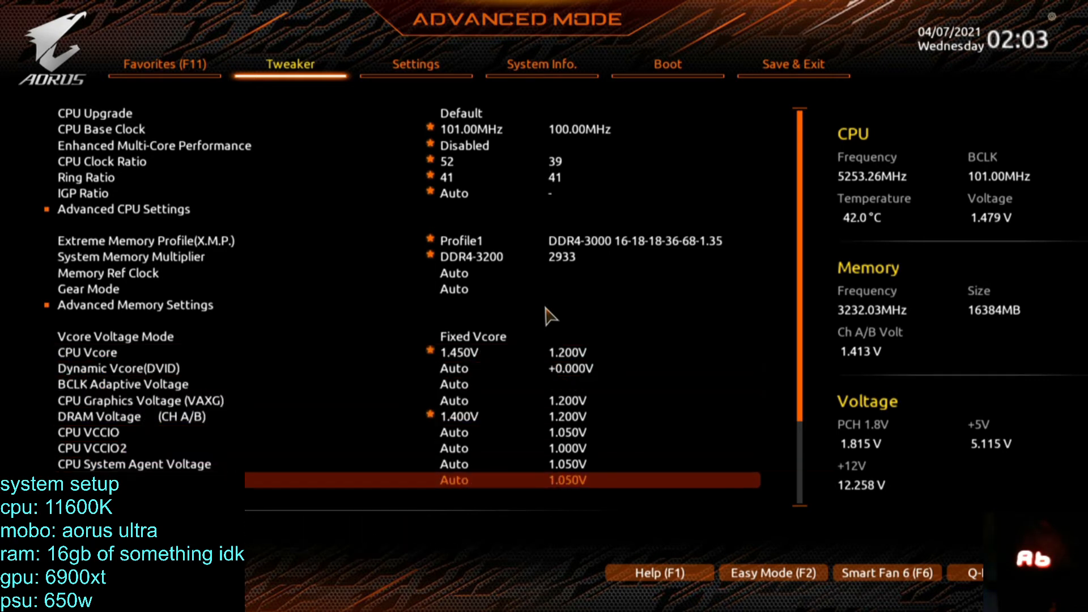
pyautogui.press('Down')
pyautogui.press('Down')
pyautogui.press('Down')
pyautogui.press('Down')
pyautogui.press('Down')
pyautogui.press('Down')
pyautogui.press('Down')
pyautogui.press('Down')
pyautogui.press('Down')
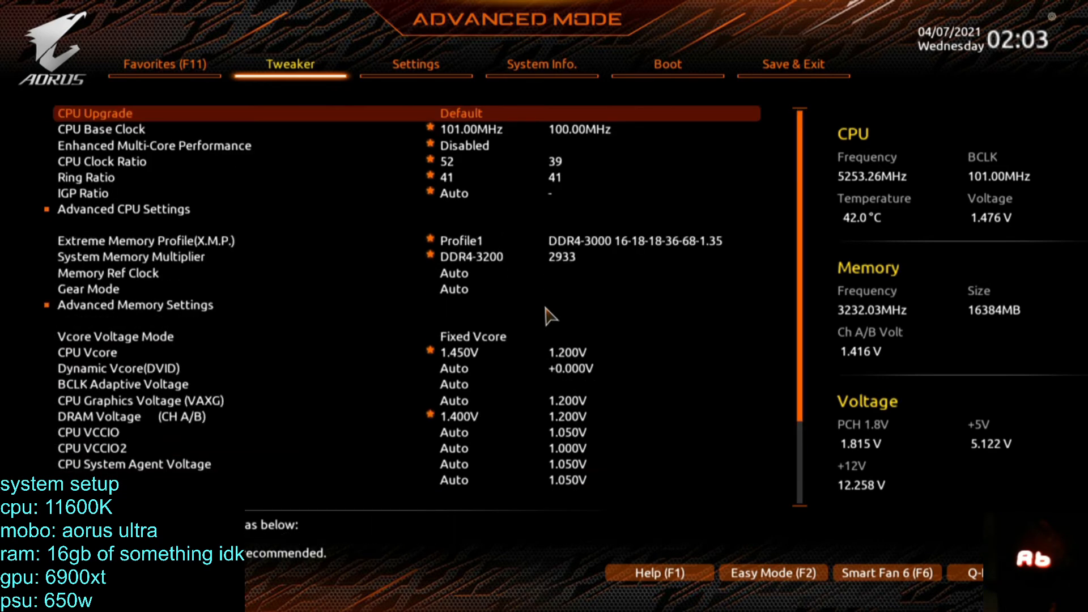
pyautogui.press('Up')
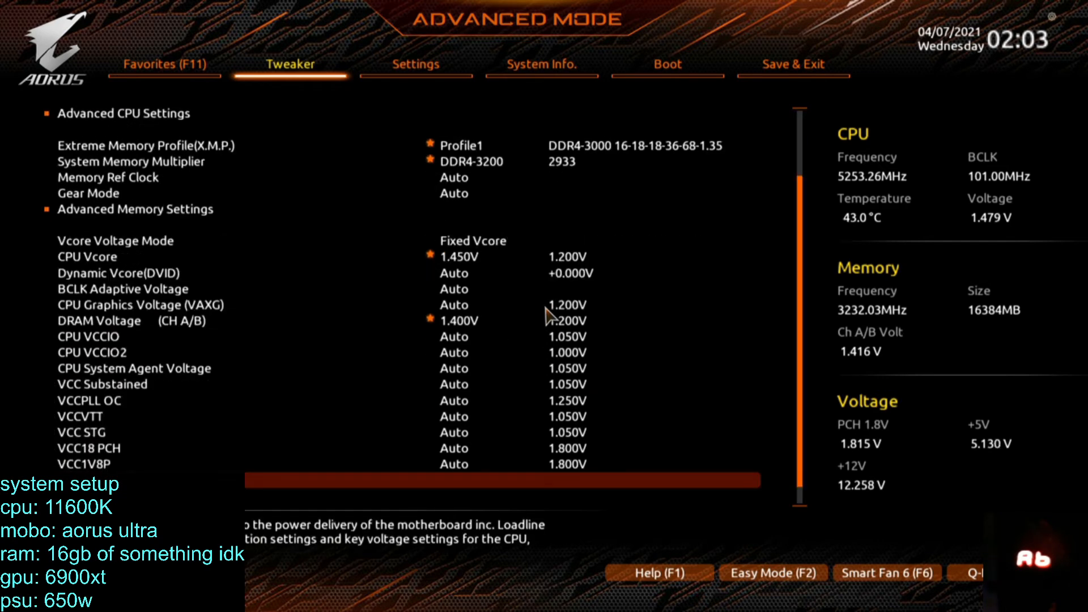
pyautogui.press('Down')
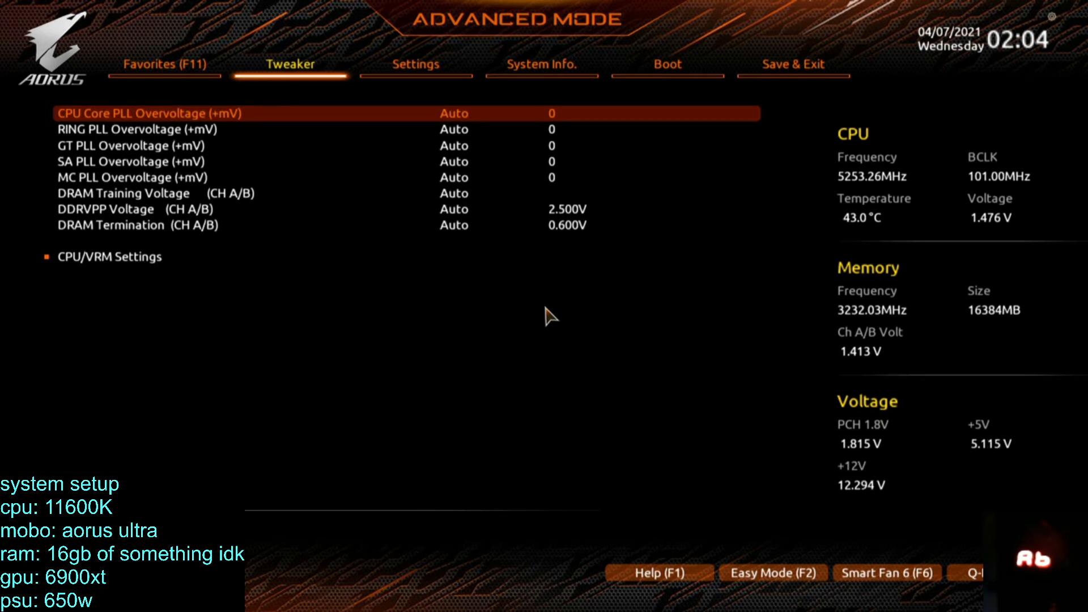
pyautogui.press('Down')
pyautogui.press('Down')
pyautogui.press('Down')
pyautogui.press('Down')
pyautogui.press('Down')
pyautogui.press('Down')
pyautogui.press('Down')
pyautogui.press('Down')
pyautogui.press('Return')
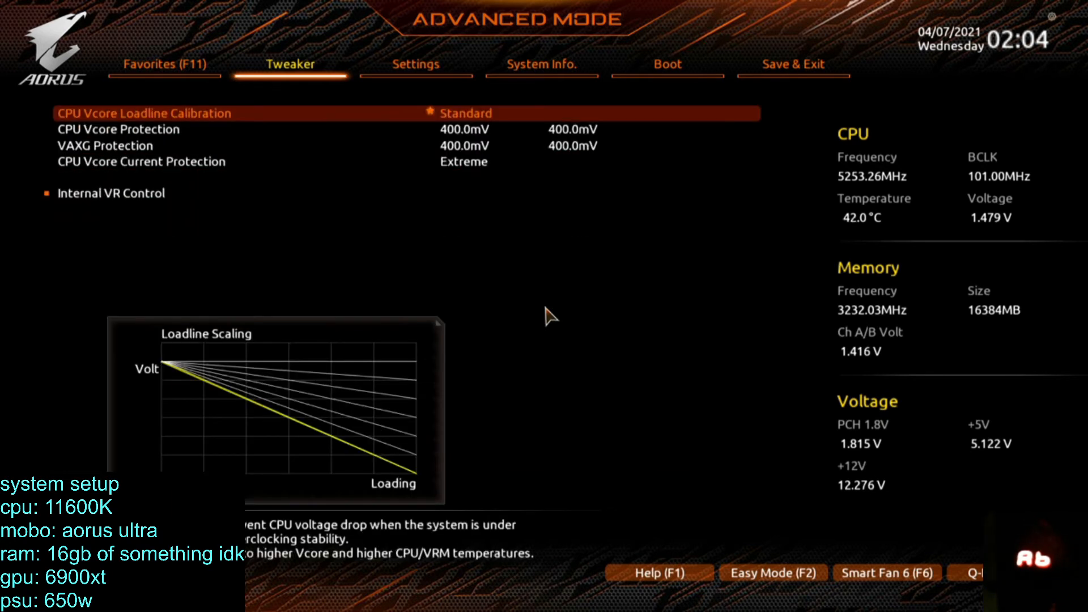
pyautogui.press('Return')
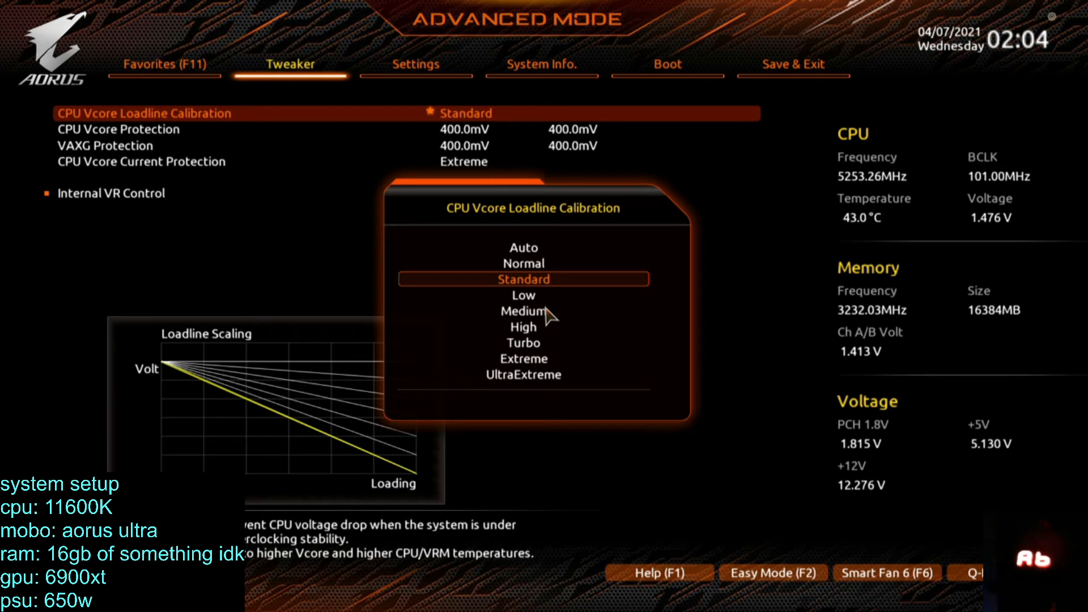
pyautogui.press('Down')
pyautogui.press('Down')
pyautogui.press('Down')
pyautogui.press('Down')
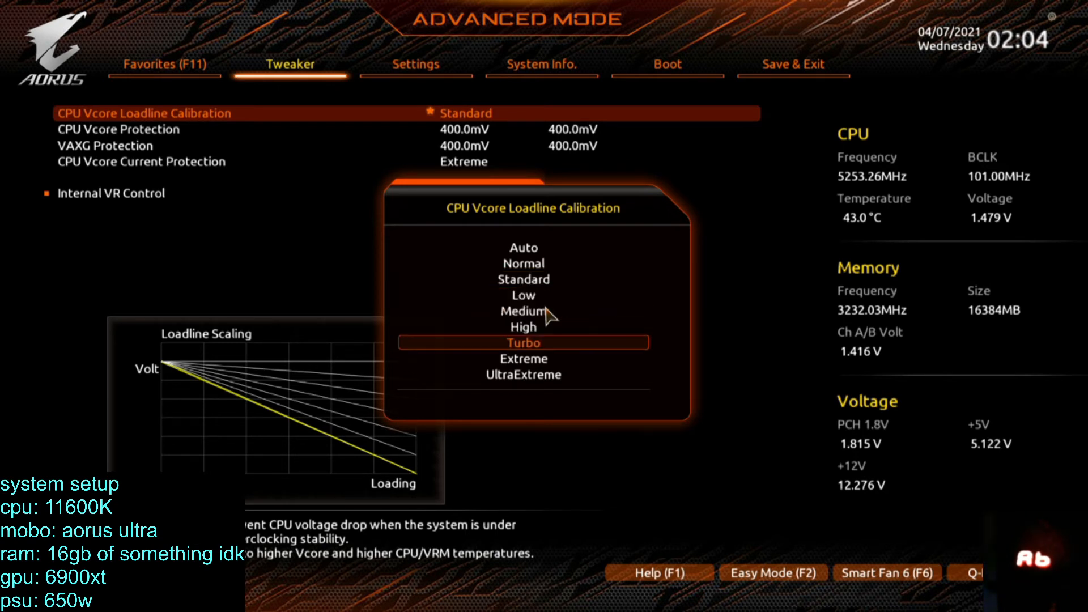
pyautogui.press('Return')
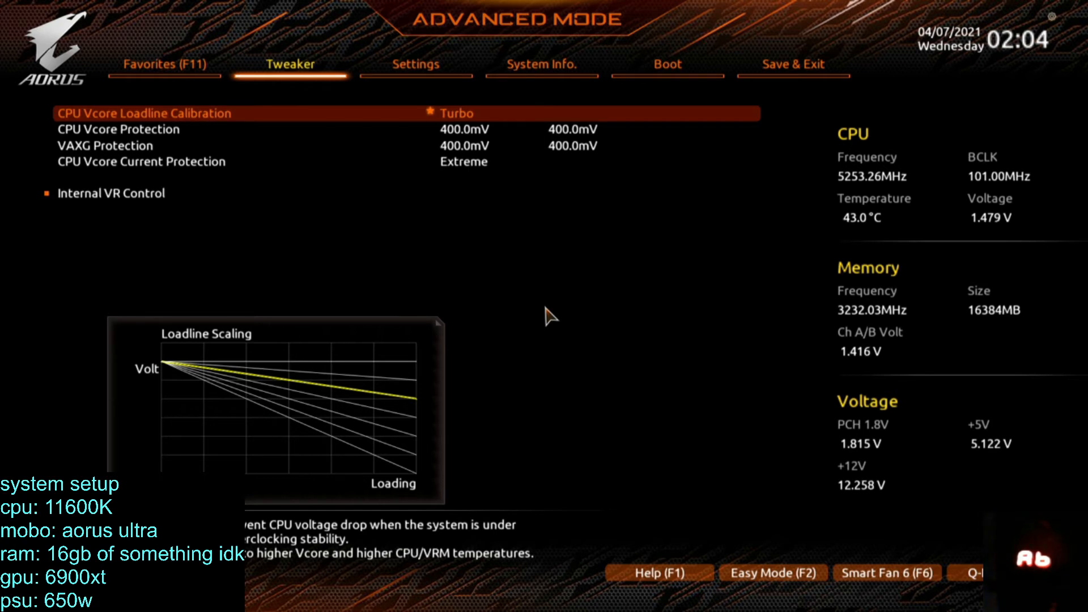
pyautogui.press('Down')
pyautogui.press('Down')
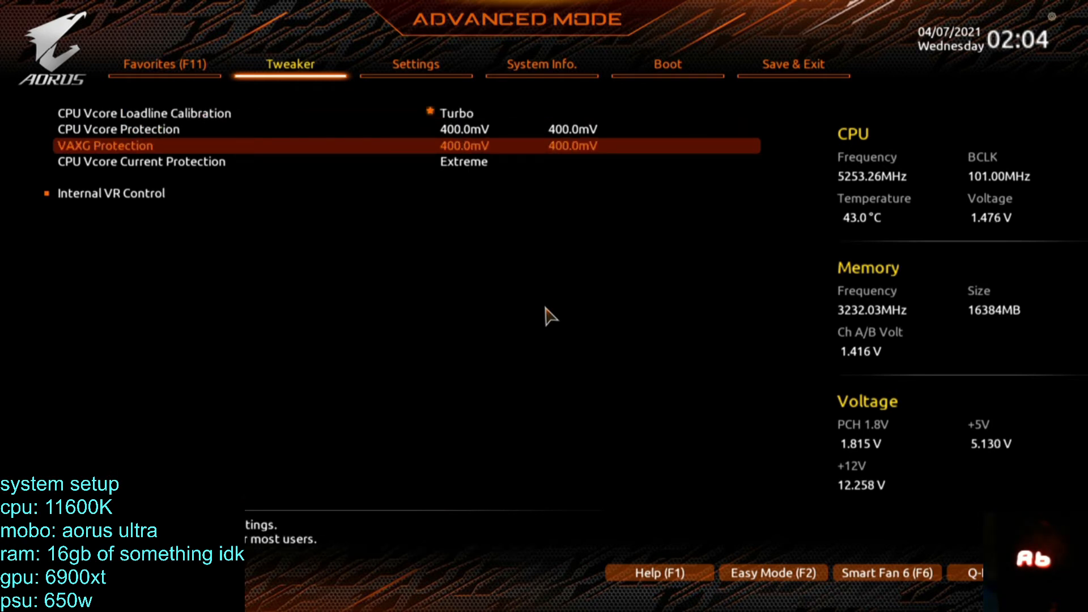
pyautogui.press('Escape')
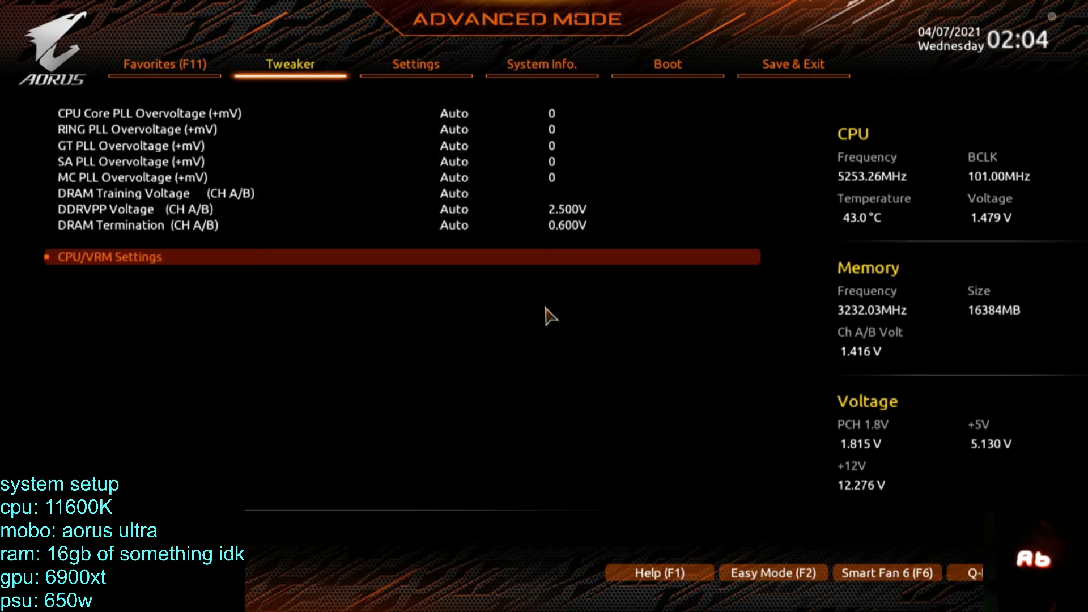
pyautogui.press('Escape')
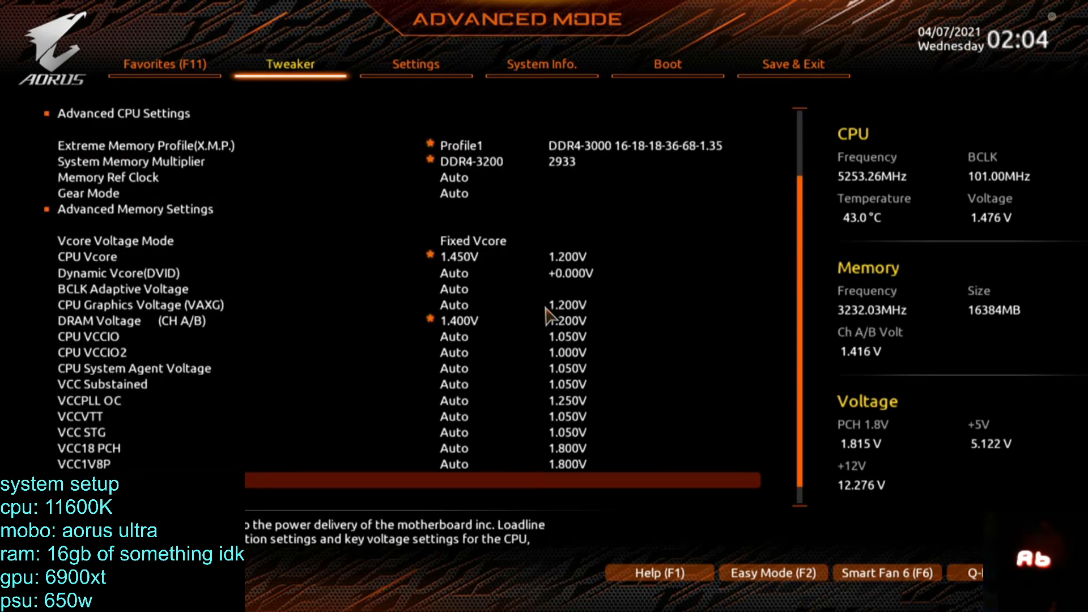
# Review the Tweaker settings, save the configuration and exit the BIOS setup.
pyautogui.press('Up')
pyautogui.press('Up')
pyautogui.press('Up')
pyautogui.press('Up')
pyautogui.press('Up')
pyautogui.press('Up')
pyautogui.press('Up')
pyautogui.press('Up')
pyautogui.press('Up')
pyautogui.press('Up')
pyautogui.press('Up')
pyautogui.press('Up')
pyautogui.press('Up')
pyautogui.press('Up')
pyautogui.press('Up')
pyautogui.press('Up')
pyautogui.press('Up')
pyautogui.press('Up')
pyautogui.press('Up')
pyautogui.press('Up')
pyautogui.press('Up')
pyautogui.press('Up')
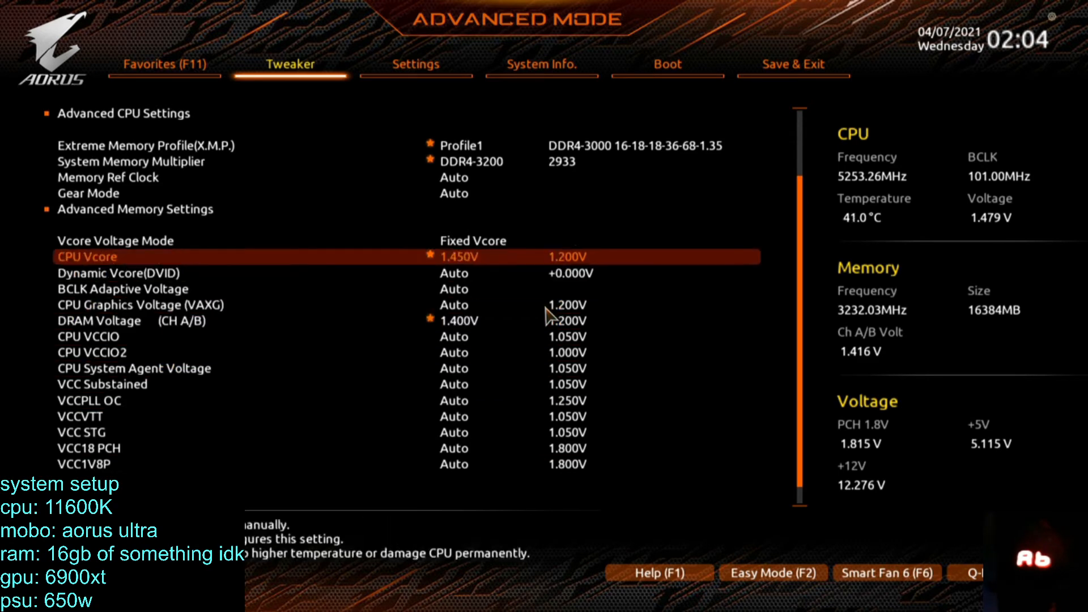
pyautogui.press('Down')
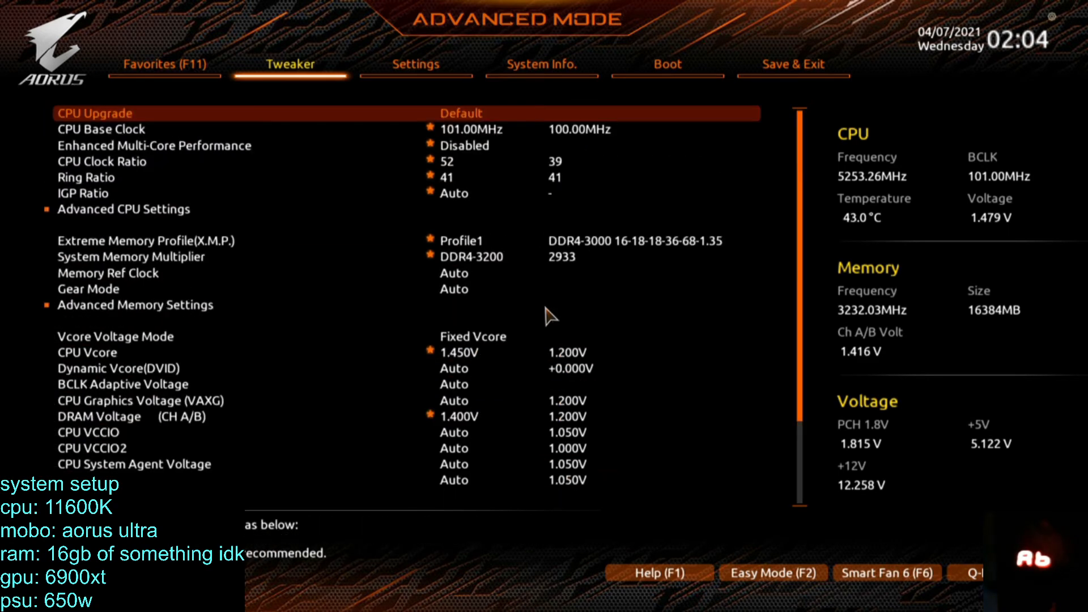
pyautogui.press('Down')
pyautogui.press('F10')
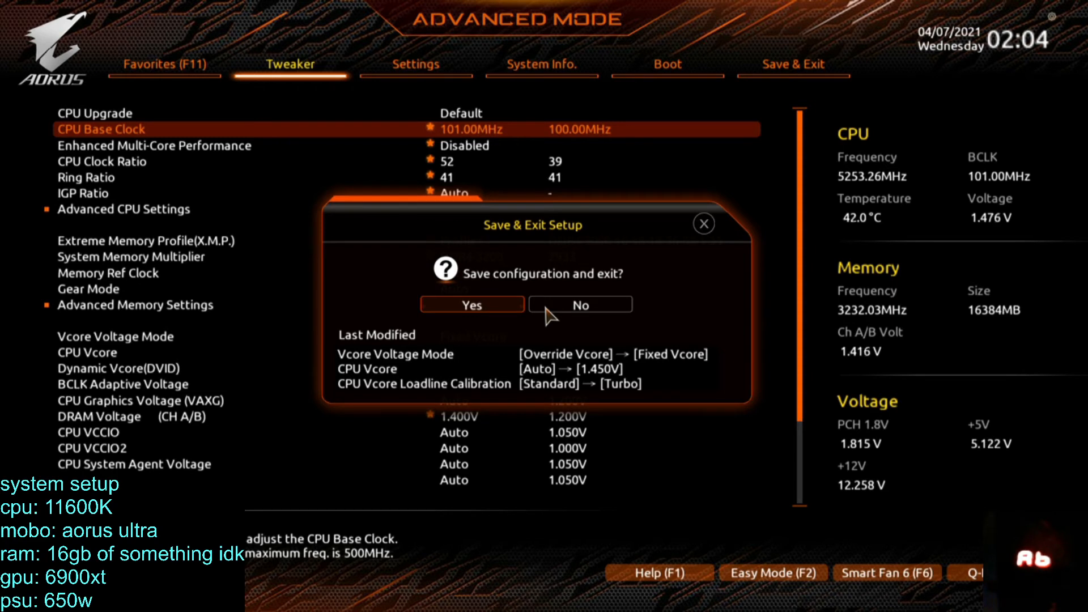
pyautogui.press('Return')
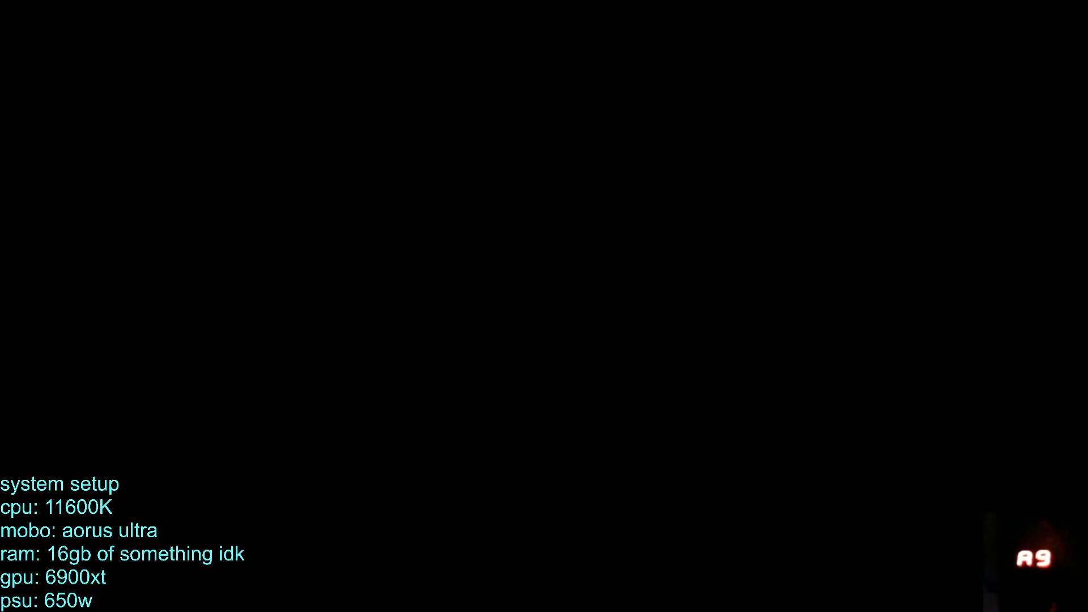
# Enter the BIOS setup again and check the voltage readings under PC Health Status.
pyautogui.press('Right')
pyautogui.press('Right')
pyautogui.press('Right')
pyautogui.press('Left')
pyautogui.press('Left')
pyautogui.press('Down')
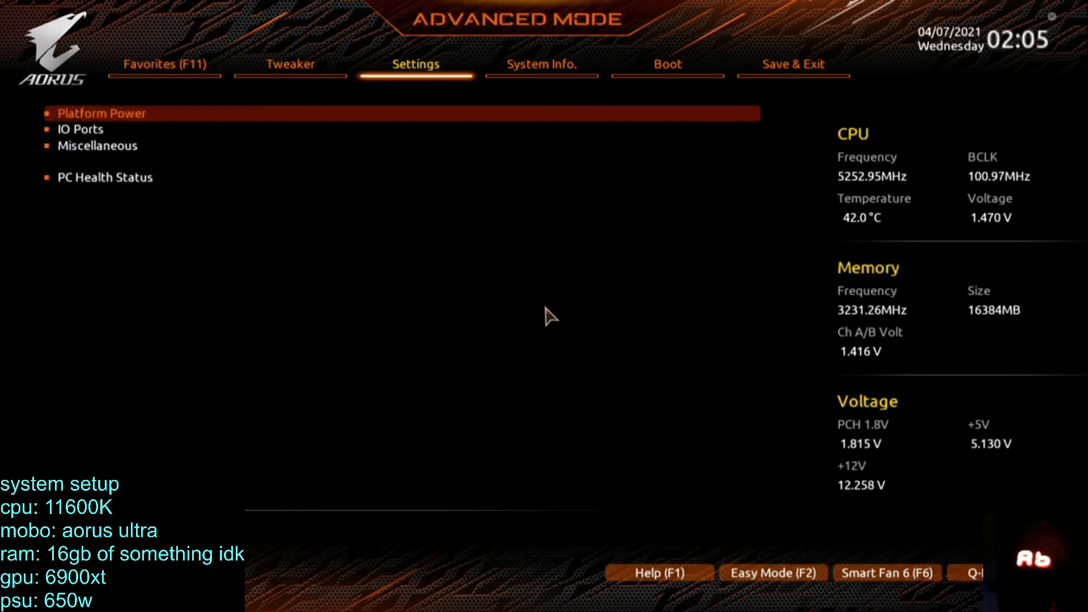
pyautogui.press('Up')
pyautogui.press('Return')
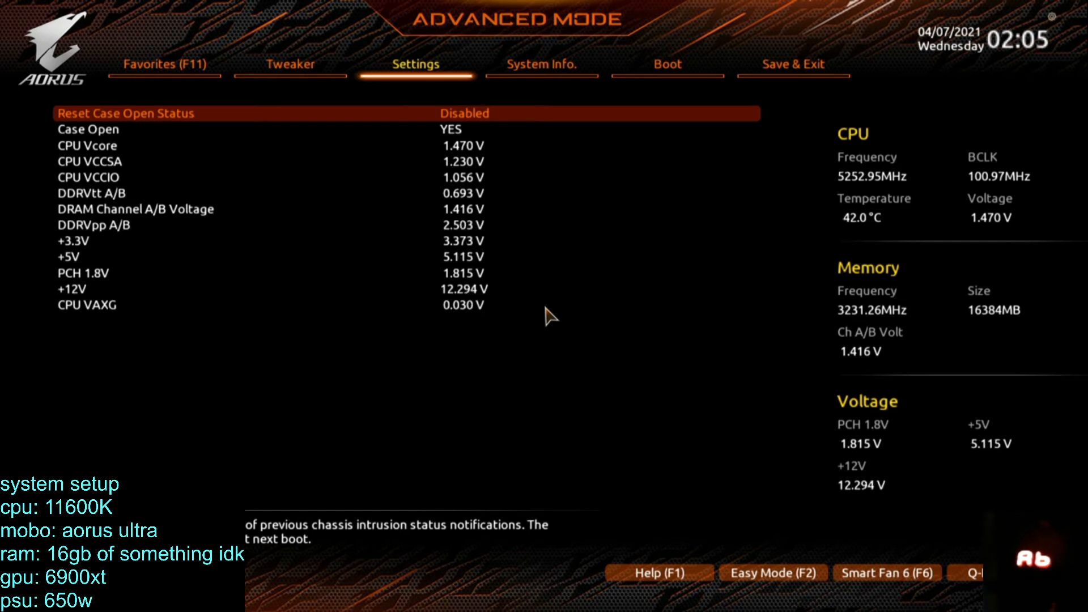
# Leave the BIOS setup, let Windows start and sign in with the account PIN.
pyautogui.press('Escape')
pyautogui.press('Escape')
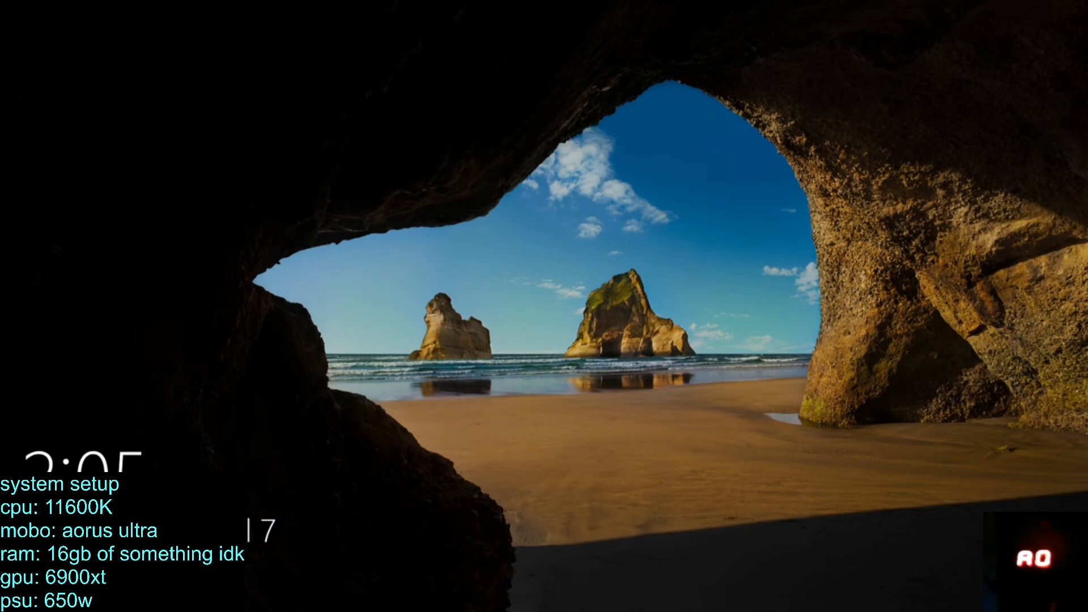
pyautogui.press('space')
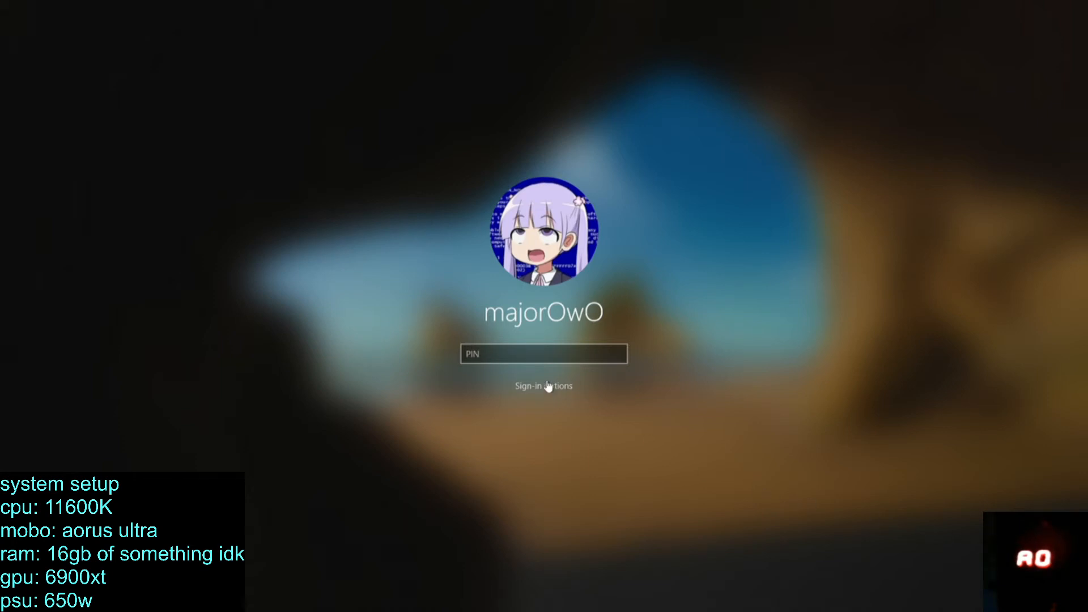
pyautogui.click(570, 353)
pyautogui.write('****')
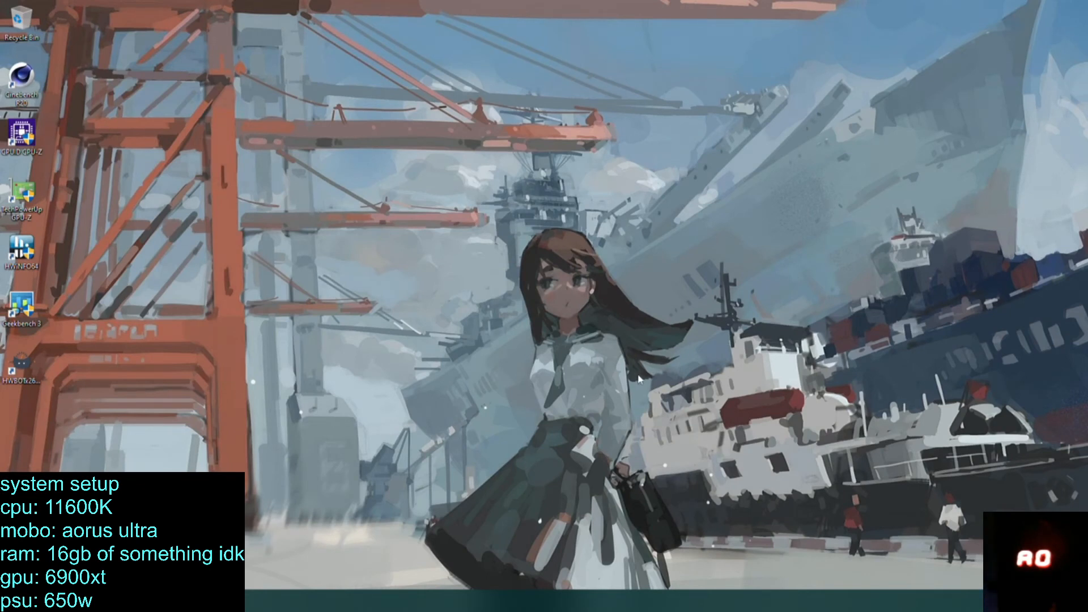
# Open Task Manager and check which background processes are using the CPU.
pyautogui.rightClick(390, 600)
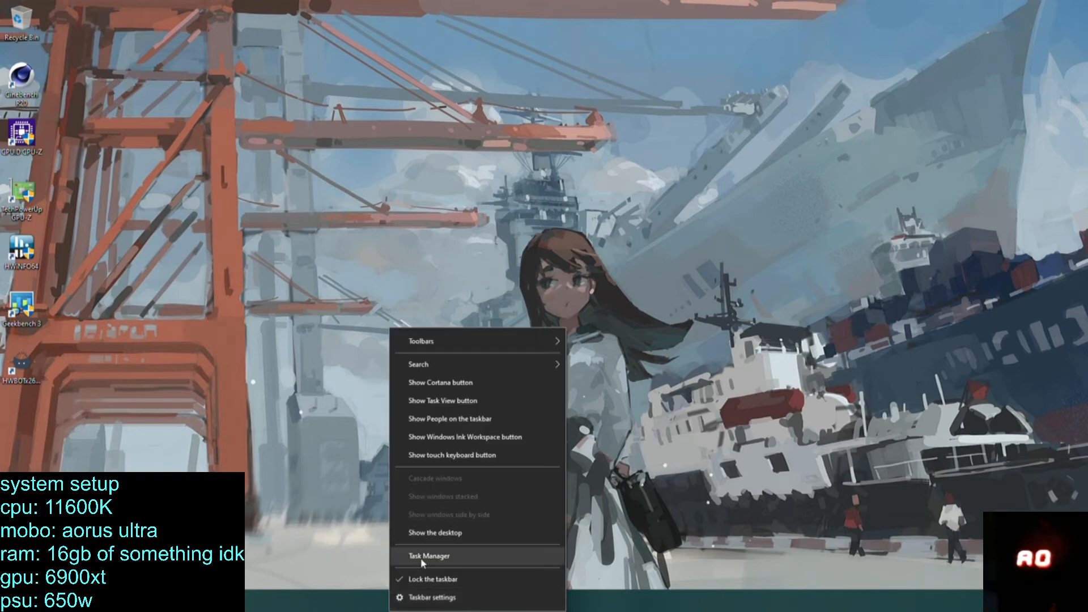
pyautogui.click(419, 554)
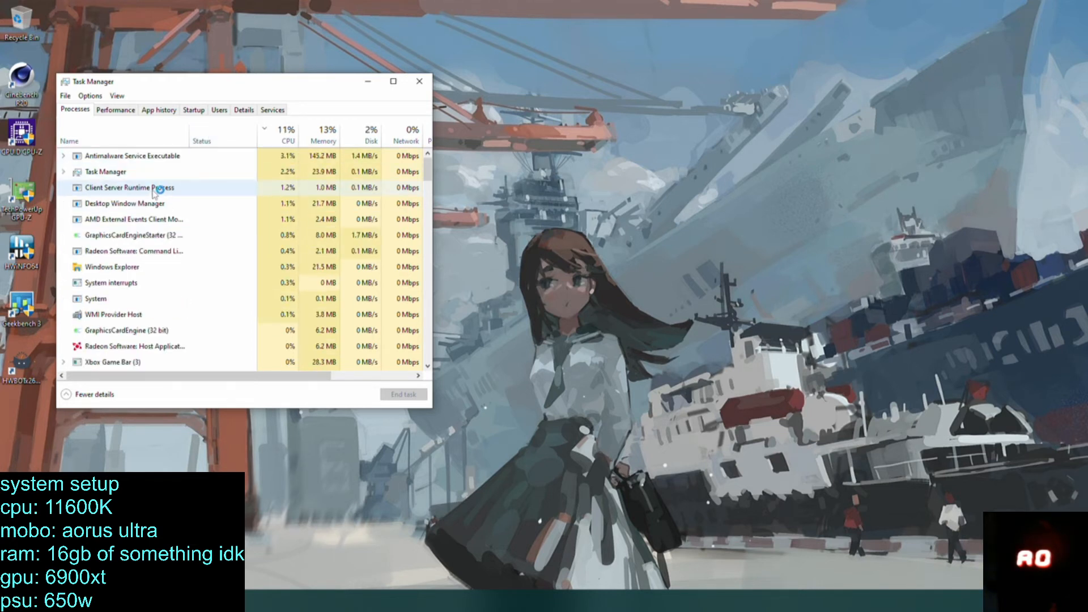
pyautogui.click(159, 204)
pyautogui.click(156, 207)
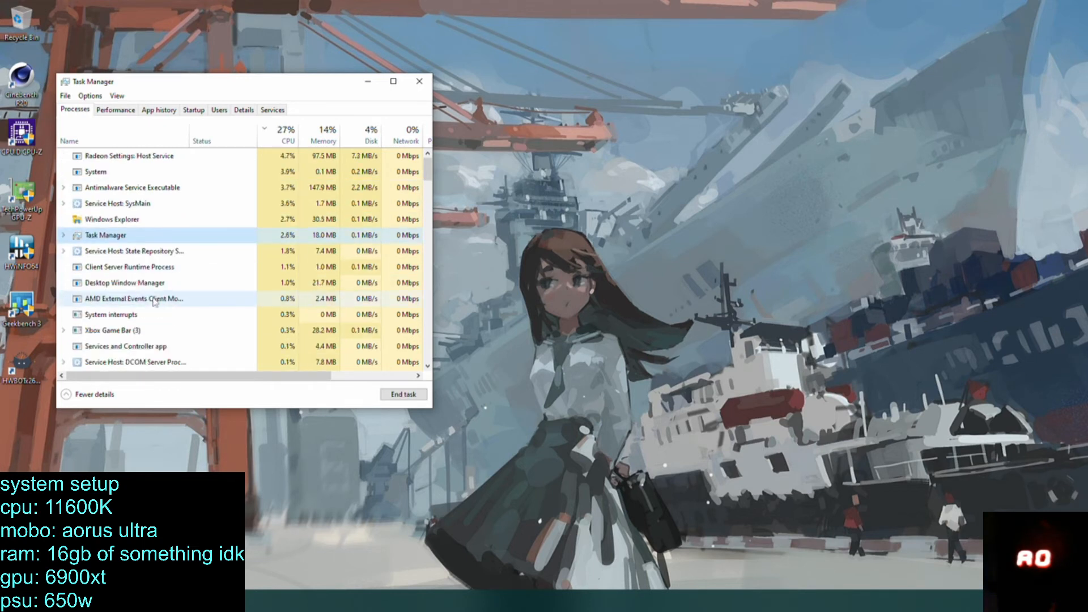
# Search online for the Client Server Runtime Process from Task Manager, then close the browser and Task Manager.
pyautogui.rightClick(149, 267)
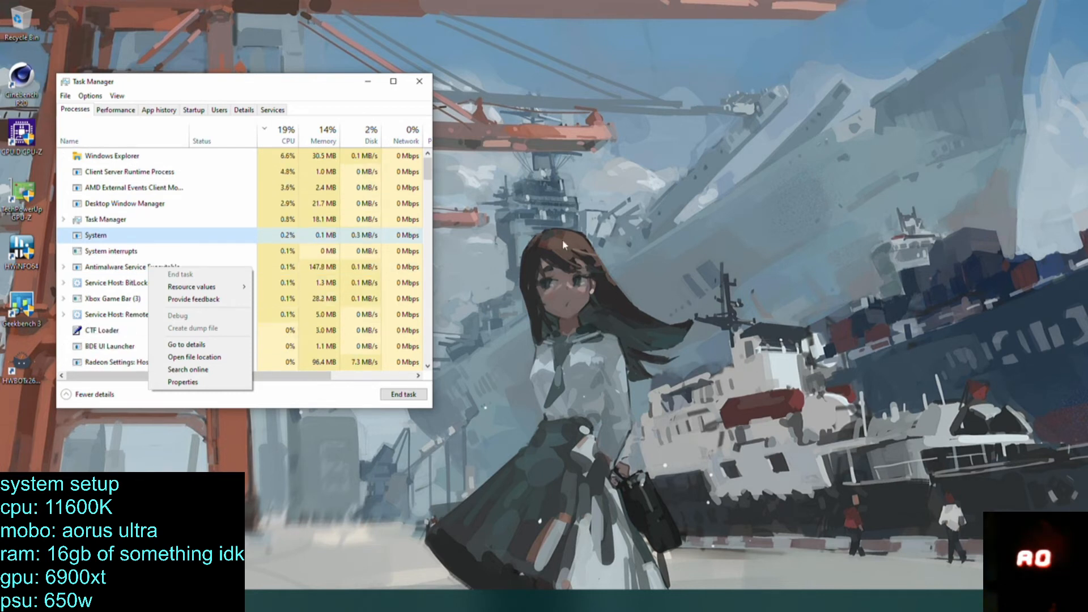
pyautogui.click(168, 172)
pyautogui.click(193, 176)
pyautogui.rightClick(194, 177)
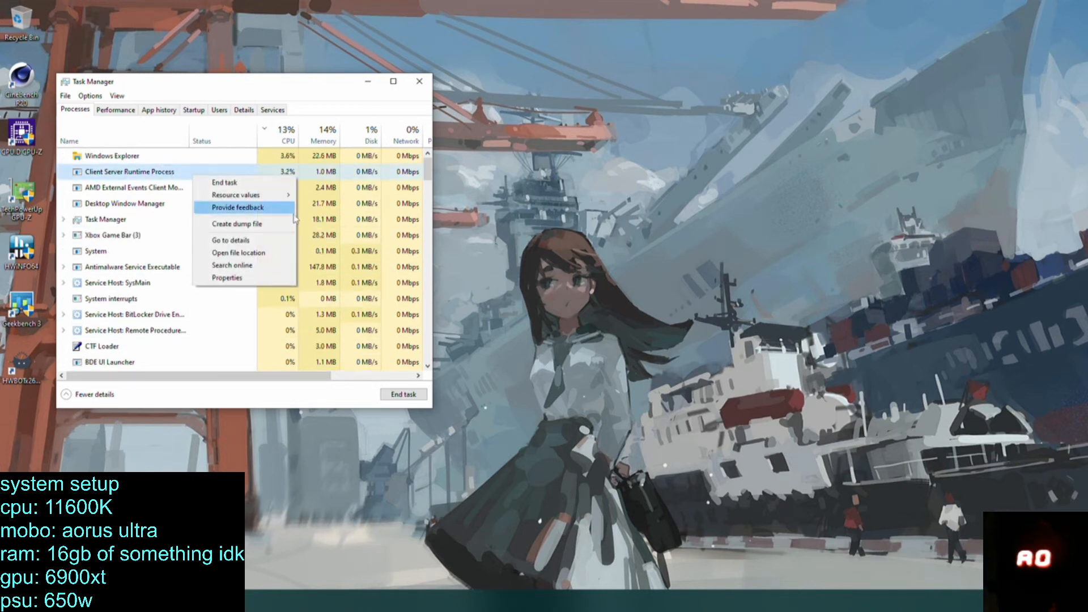
pyautogui.click(245, 266)
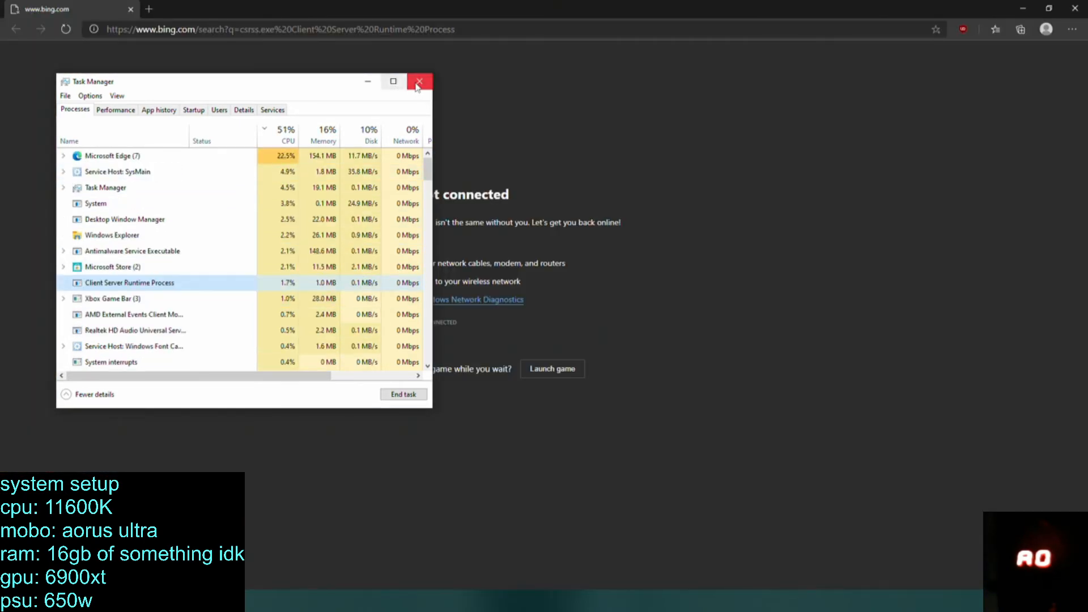
pyautogui.click(440, 53)
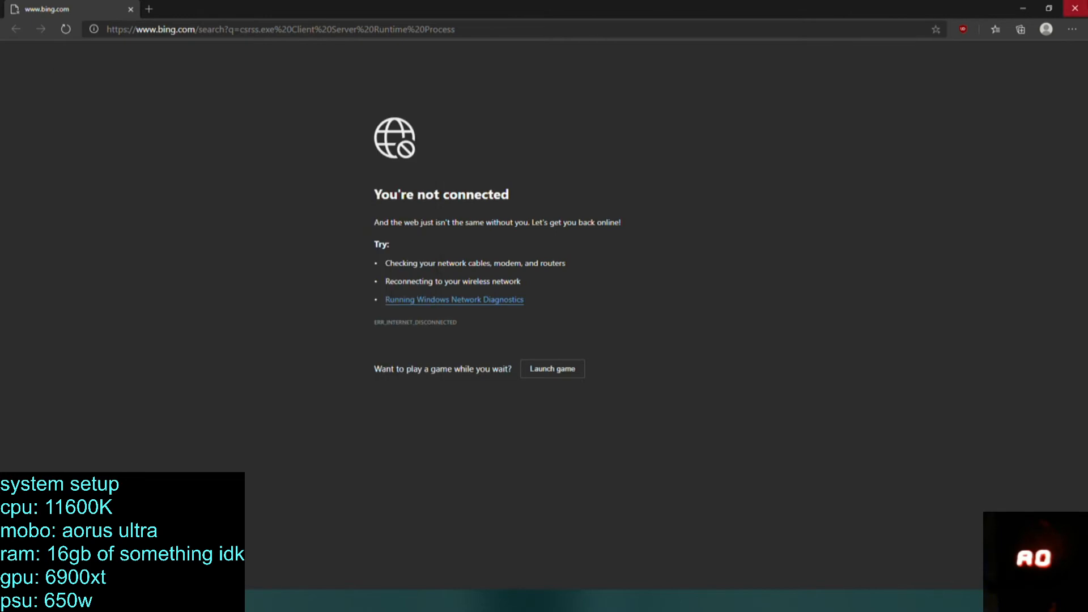
pyautogui.click(1075, 8)
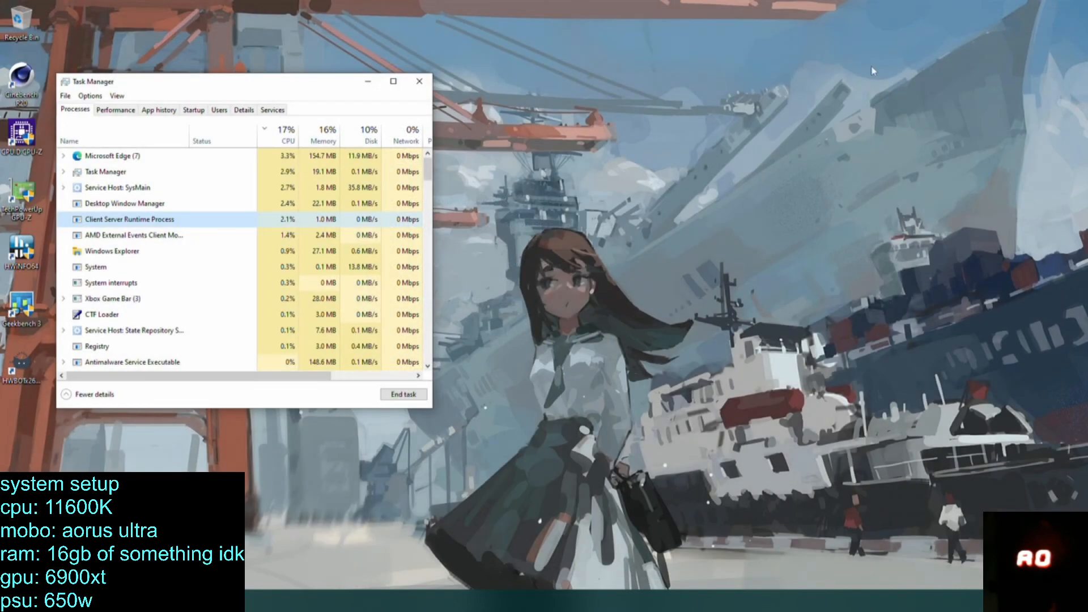
pyautogui.click(419, 81)
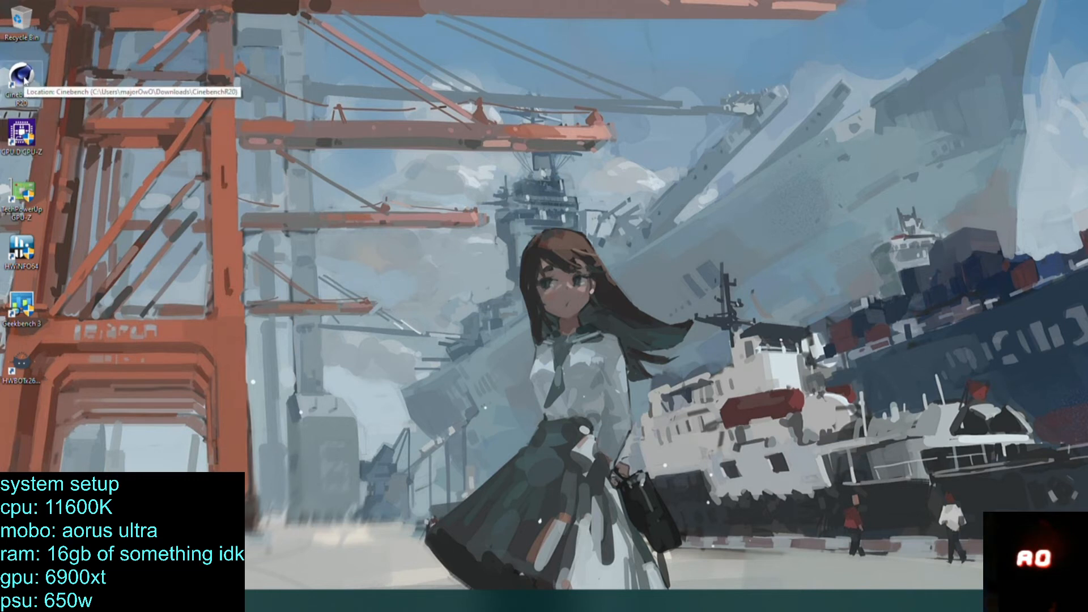
# Reopen Task Manager to check the idle CPU load, then close it.
pyautogui.click(989, 601)
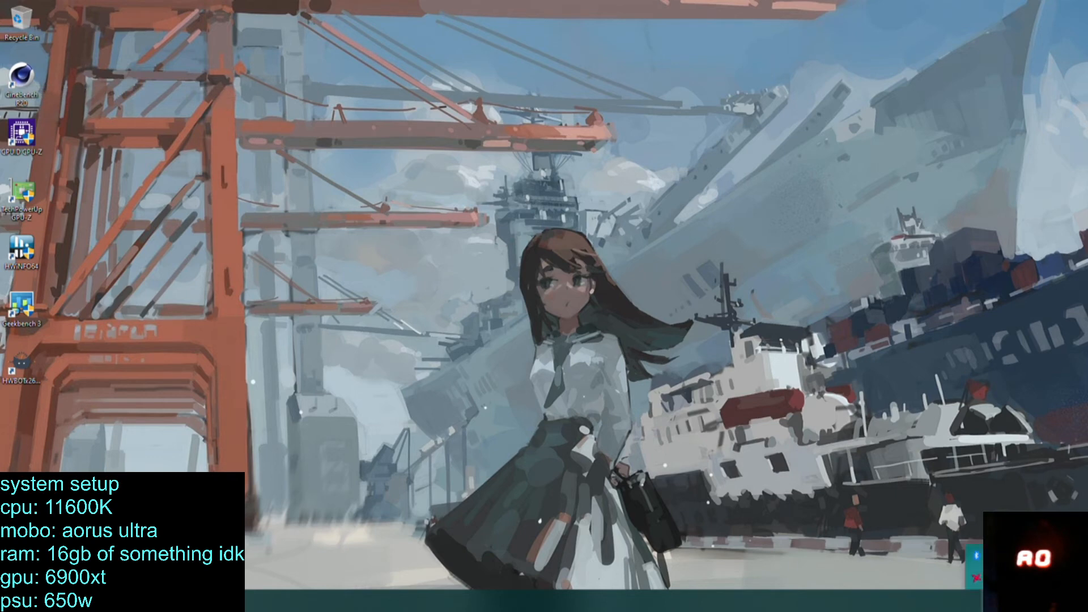
pyautogui.rightClick(282, 602)
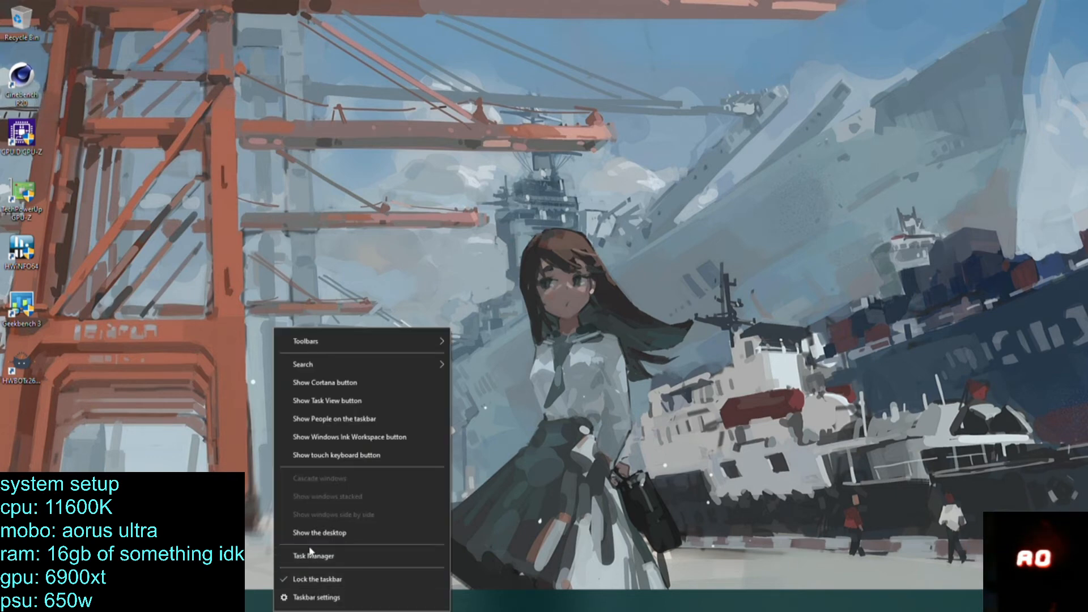
pyautogui.click(311, 555)
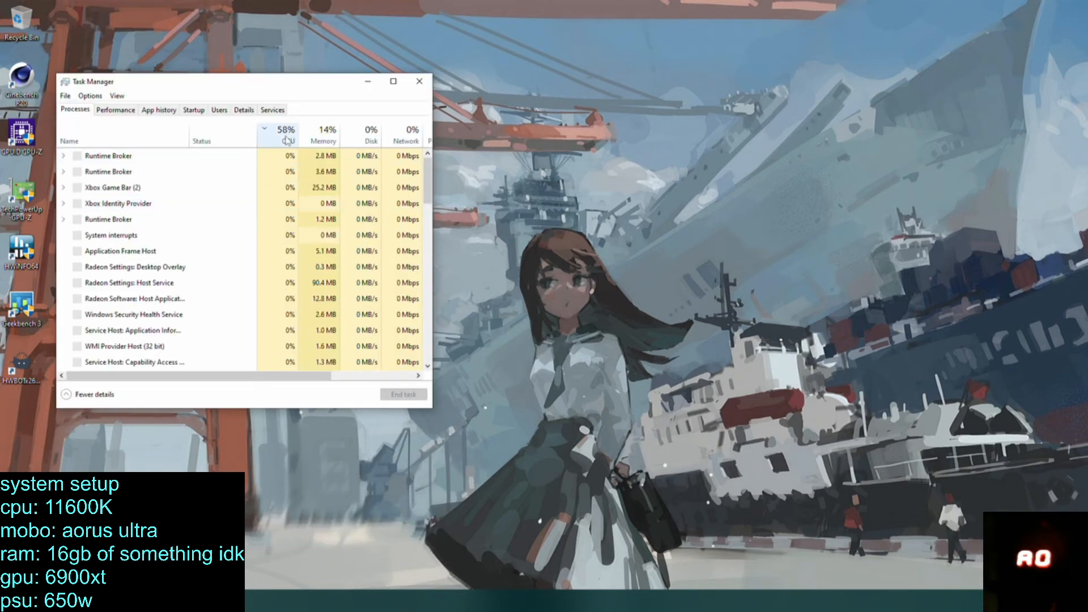
pyautogui.moveTo(301, 85); pyautogui.dragTo(546, 214)
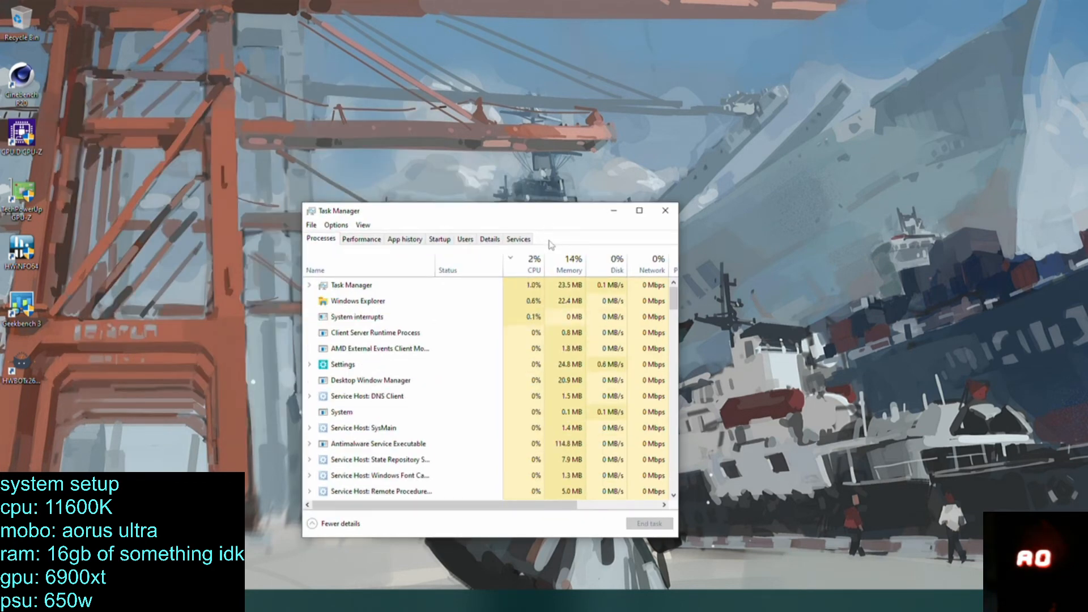
pyautogui.click(665, 210)
# Launch Cinebench R20 and run the CPU test.
pyautogui.doubleClick(8, 105)
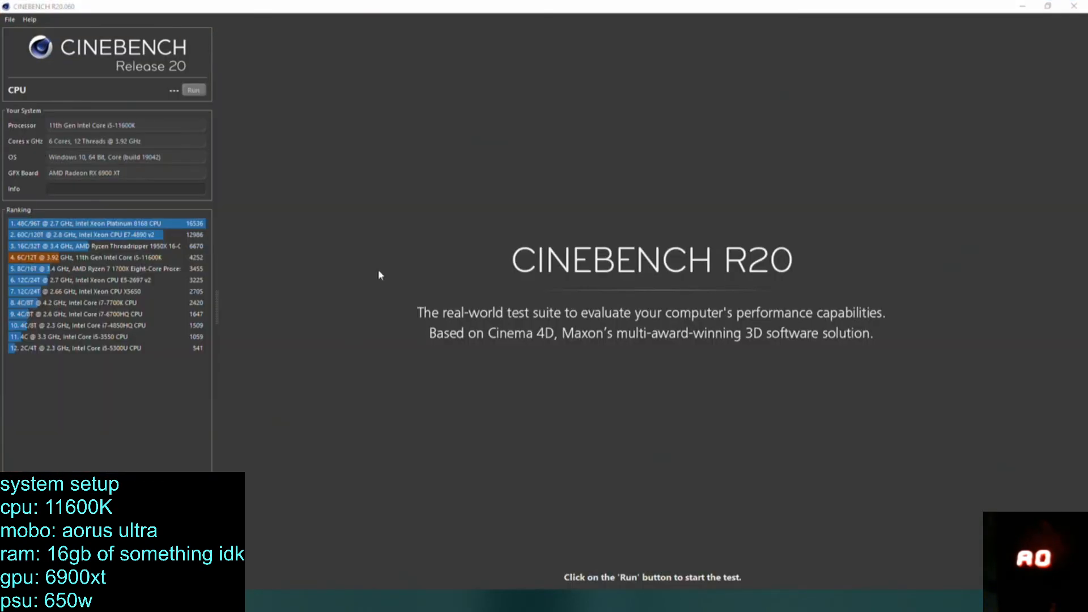
pyautogui.click(193, 91)
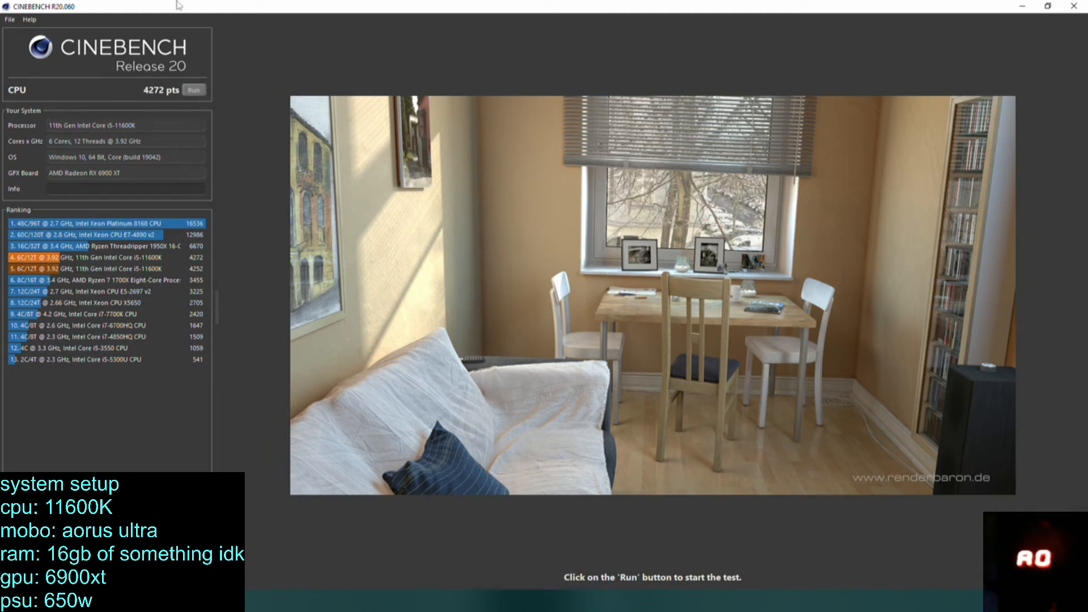
# Restore the Cinebench window to a smaller size, open Task Manager and move it clear of the Cinebench score and ranking.
pyautogui.doubleClick(777, 12)
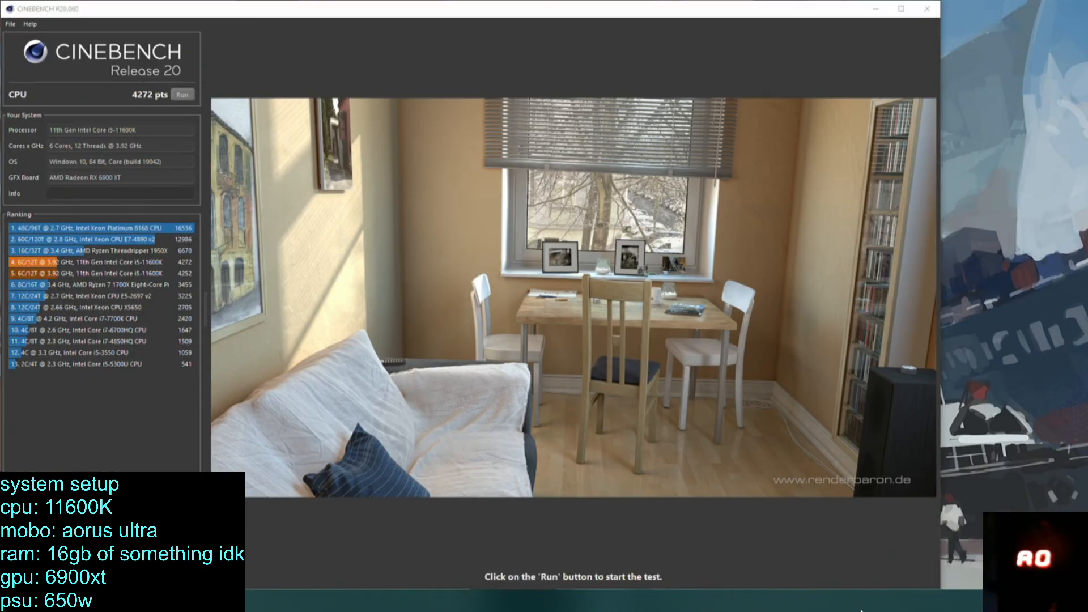
pyautogui.rightClick(876, 598)
pyautogui.click(900, 554)
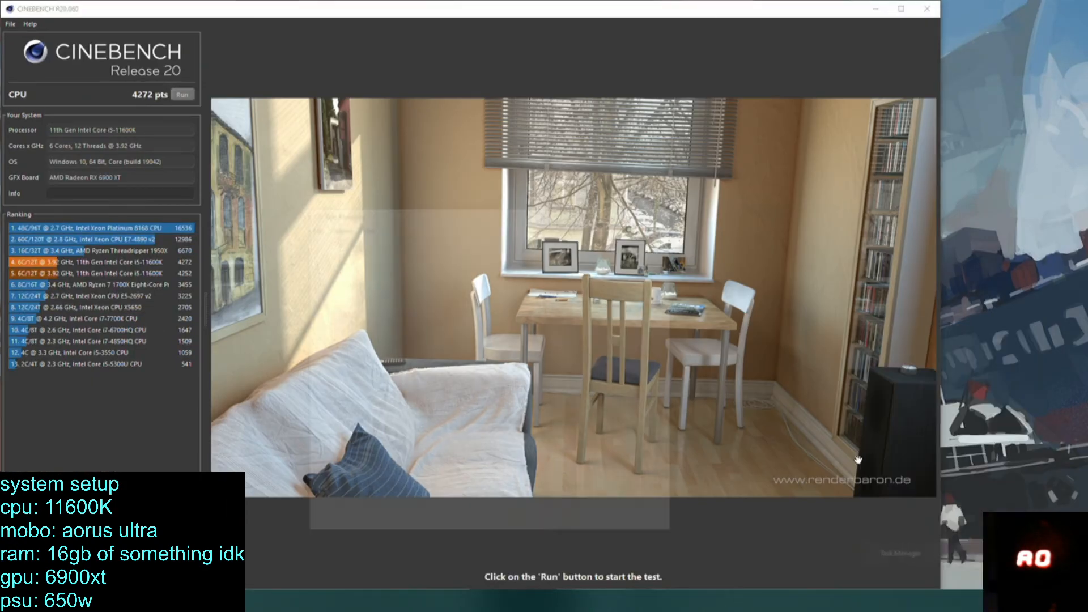
pyautogui.click(524, 270)
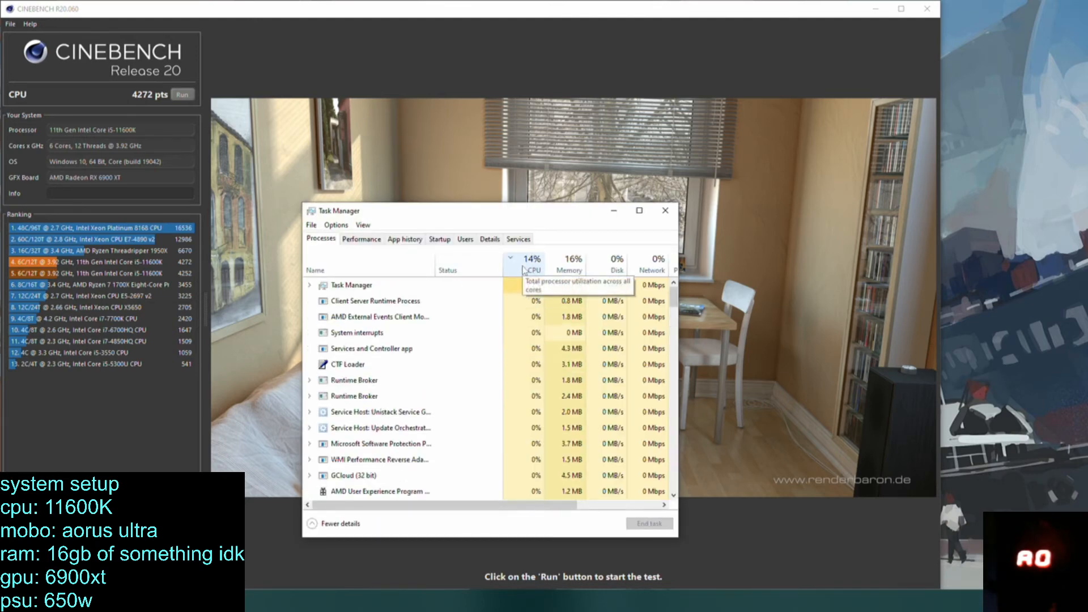
pyautogui.moveTo(498, 218); pyautogui.dragTo(911, 229)
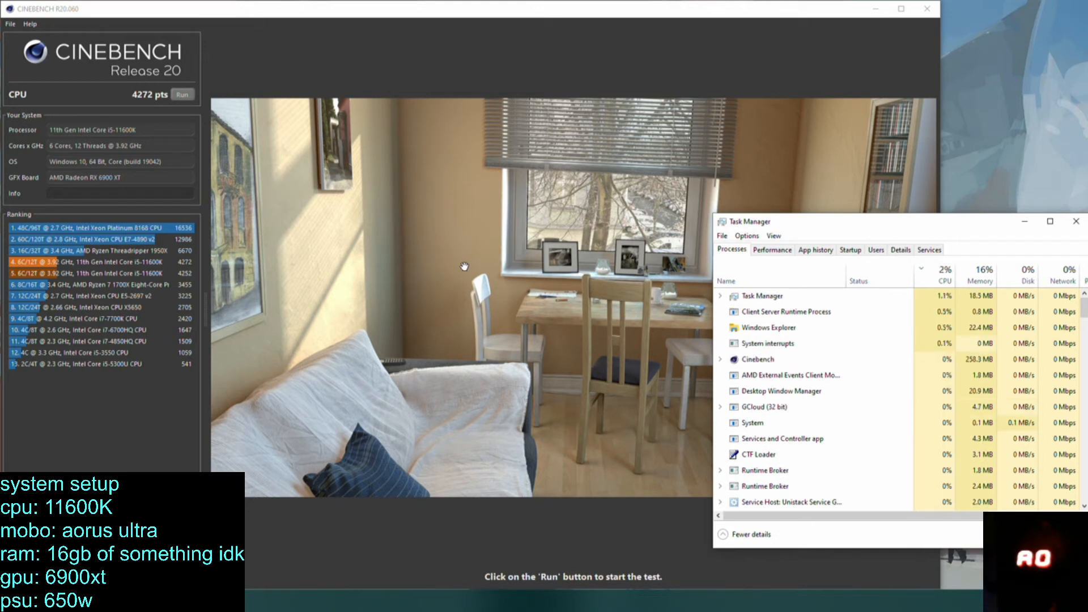
# Run the Cinebench CPU test again and bring Task Manager to the front to monitor the processes.
pyautogui.click(233, 71)
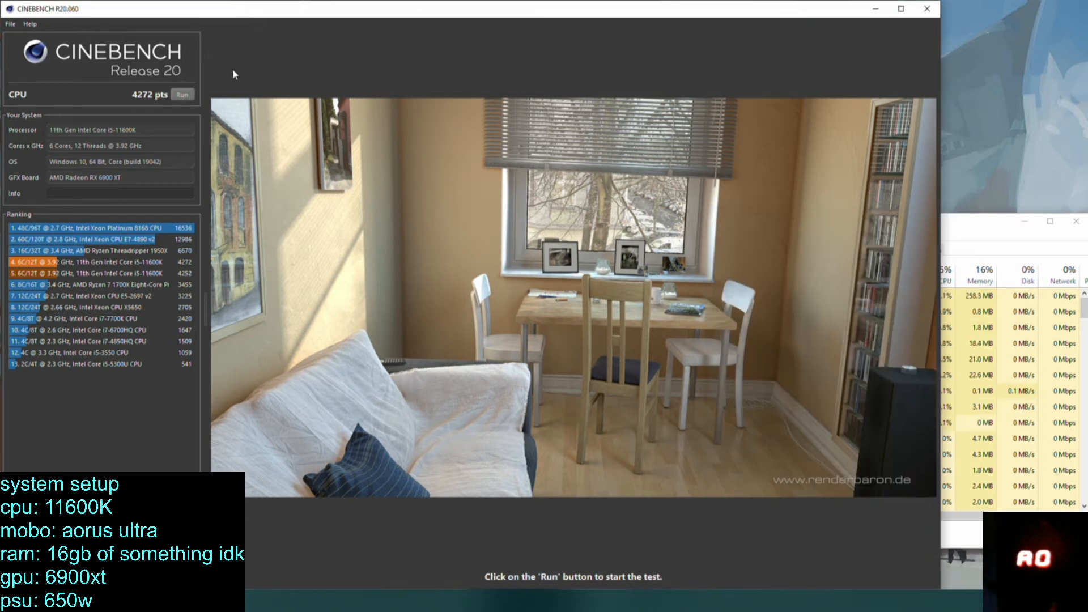
pyautogui.click(184, 95)
pyautogui.click(999, 227)
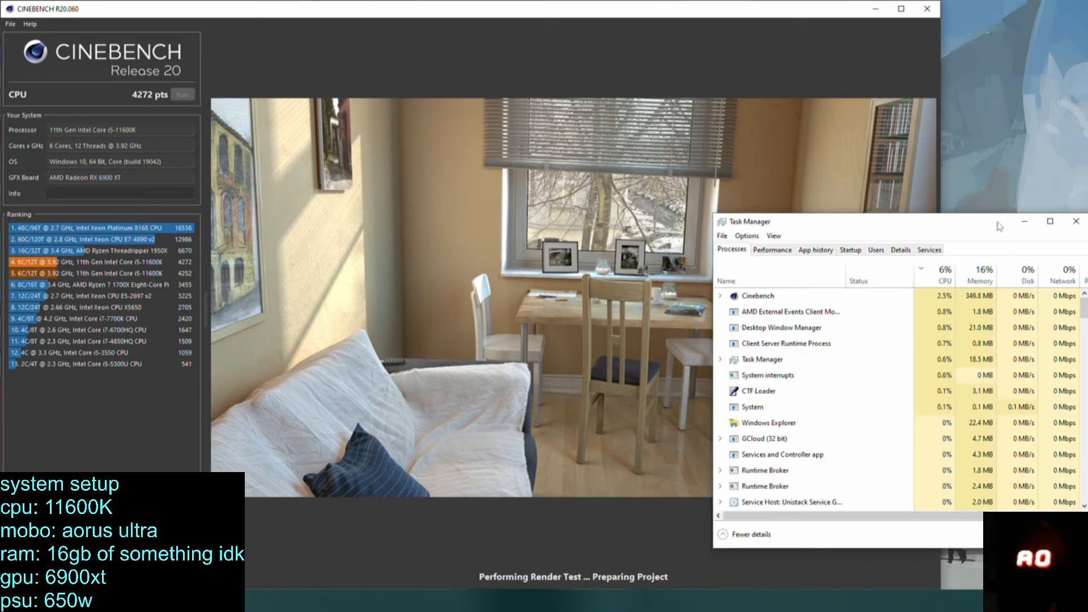
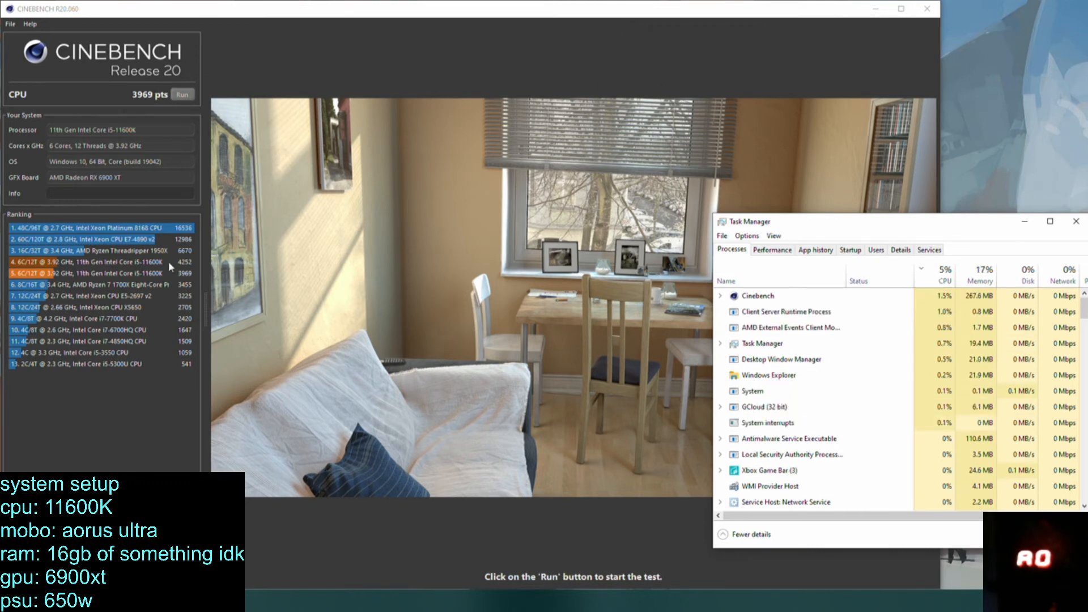
# Close Task Manager and check the hidden icons in the system tray.
pyautogui.click(1076, 222)
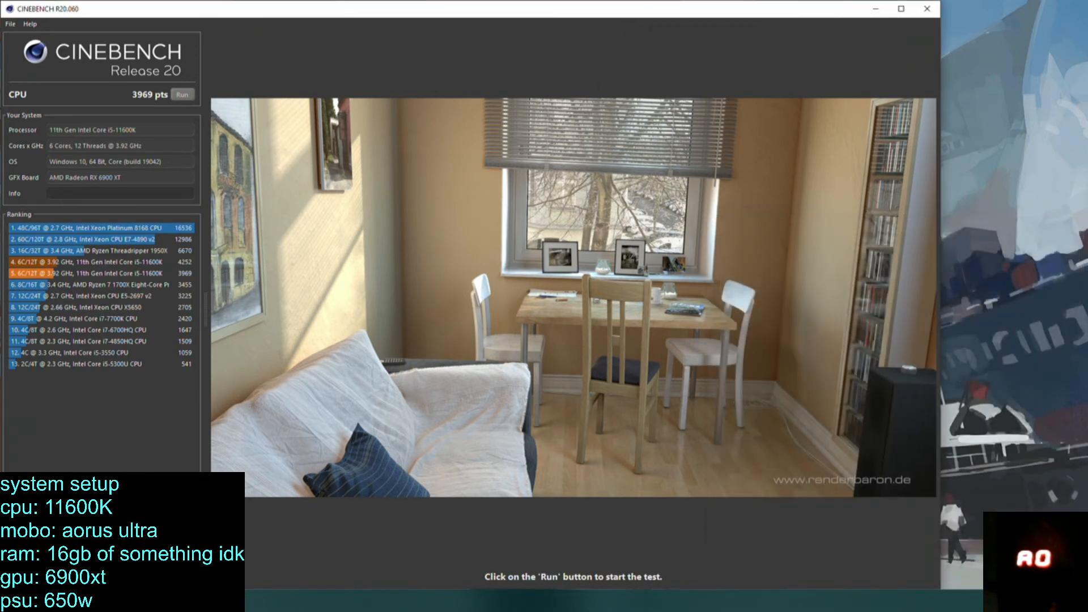
pyautogui.click(988, 601)
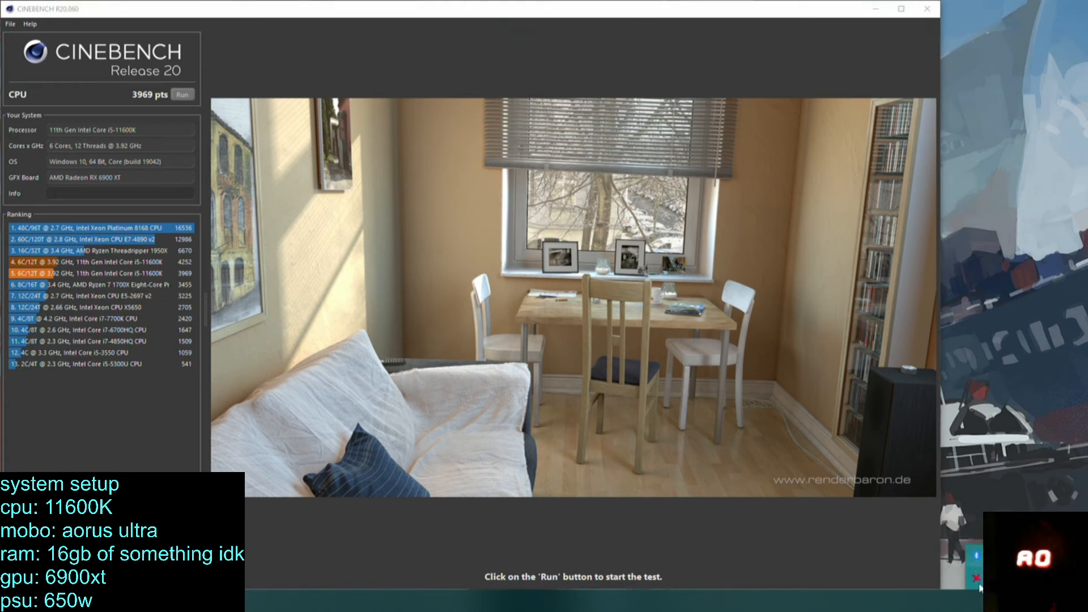
pyautogui.rightClick(980, 584)
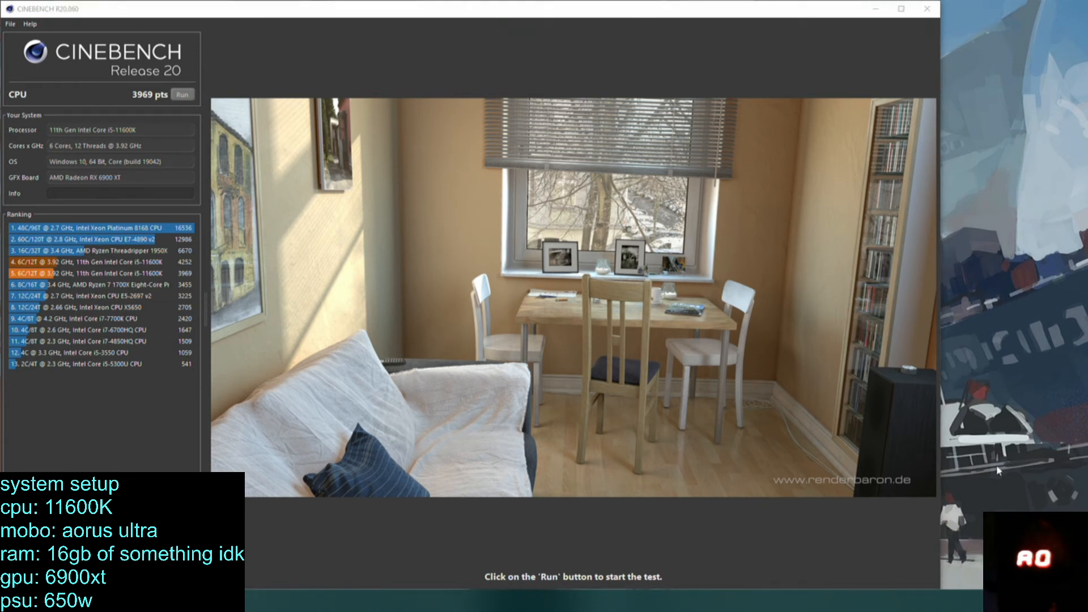
pyautogui.click(989, 601)
# Move the Cinebench window clear of the desktop icons, launch HWiNFO64 in sensors-only mode and return Cinebench to its place.
pyautogui.moveTo(543, 11); pyautogui.dragTo(715, 316)
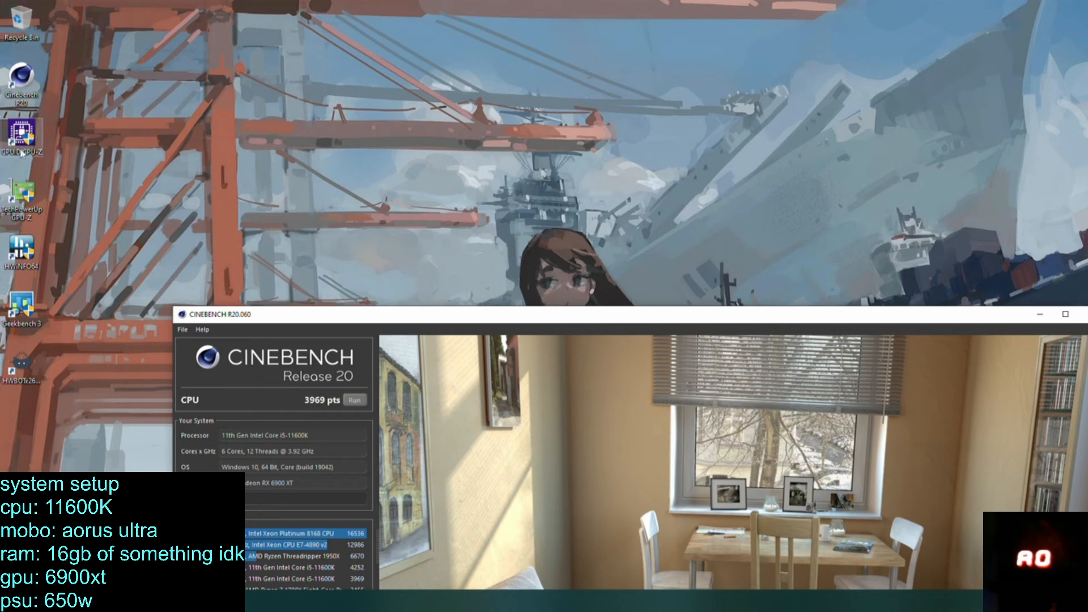
pyautogui.doubleClick(18, 243)
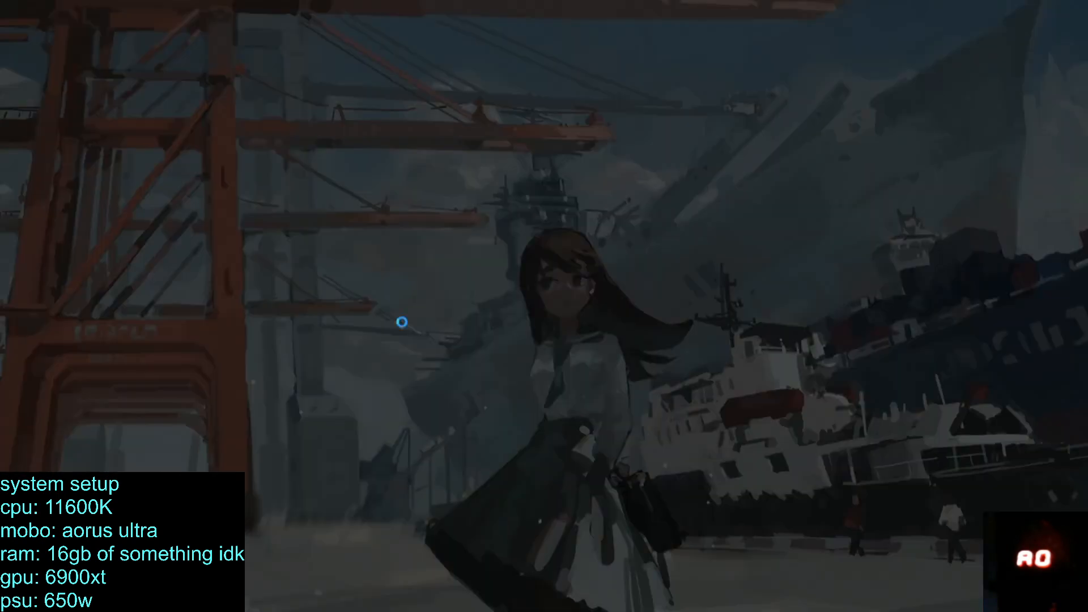
pyautogui.click(483, 377)
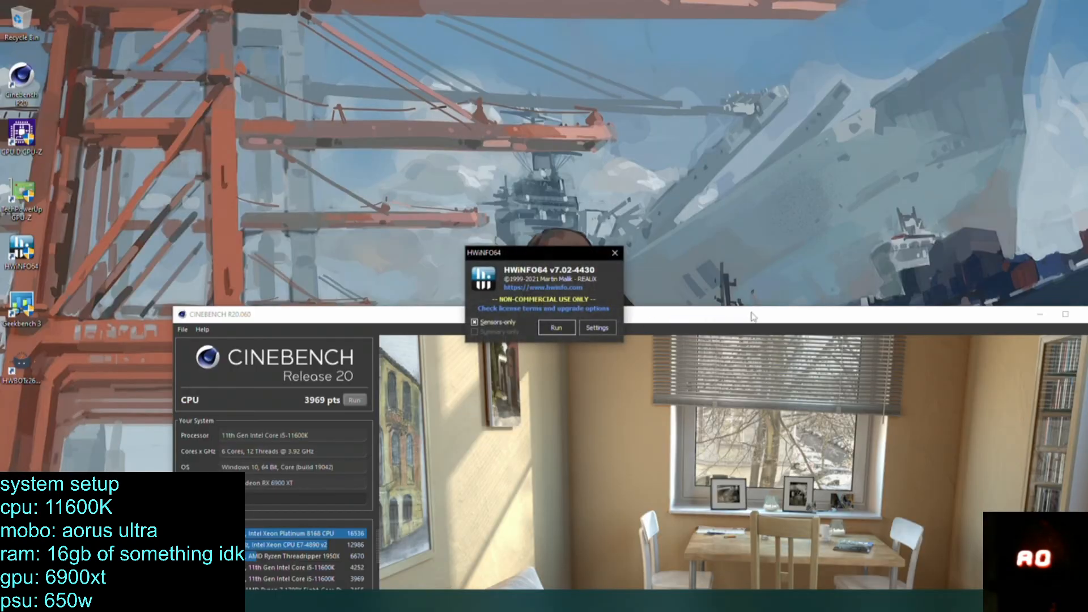
pyautogui.click(555, 333)
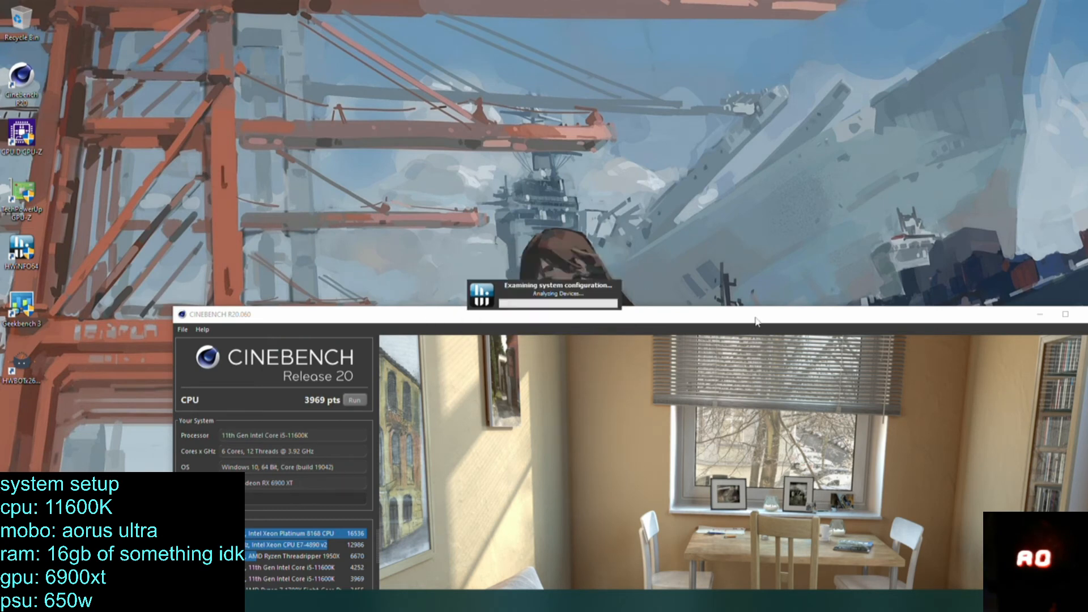
pyautogui.moveTo(756, 321); pyautogui.dragTo(4, 223)
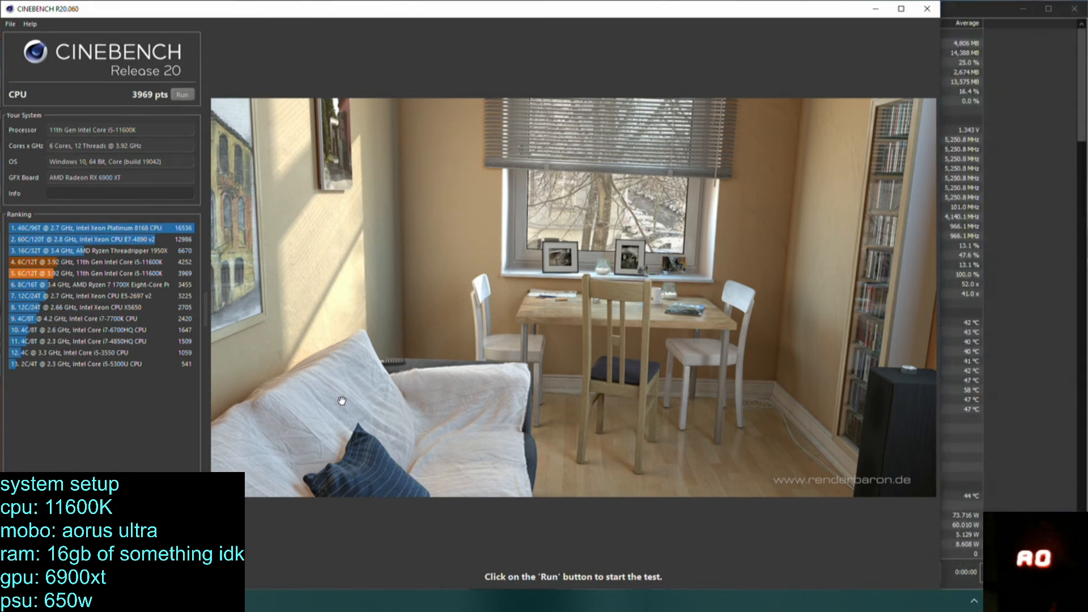
# Bring the HWiNFO64 sensor window in front of Cinebench and examine the CPU clocks, temperatures, Vcore and VR VOUT readings.
pyautogui.click(136, 600)
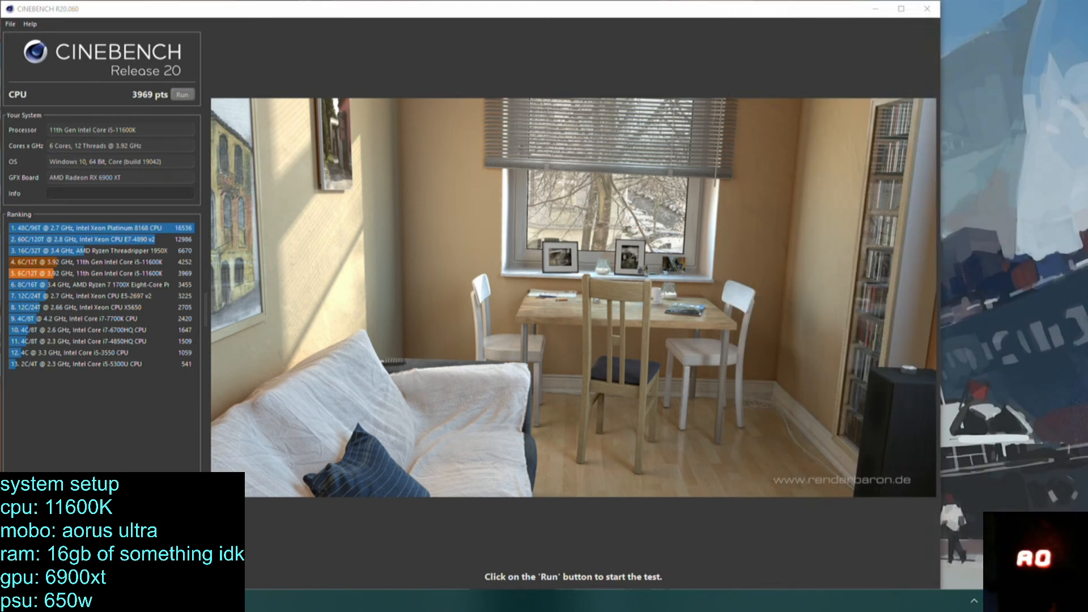
pyautogui.click(991, 601)
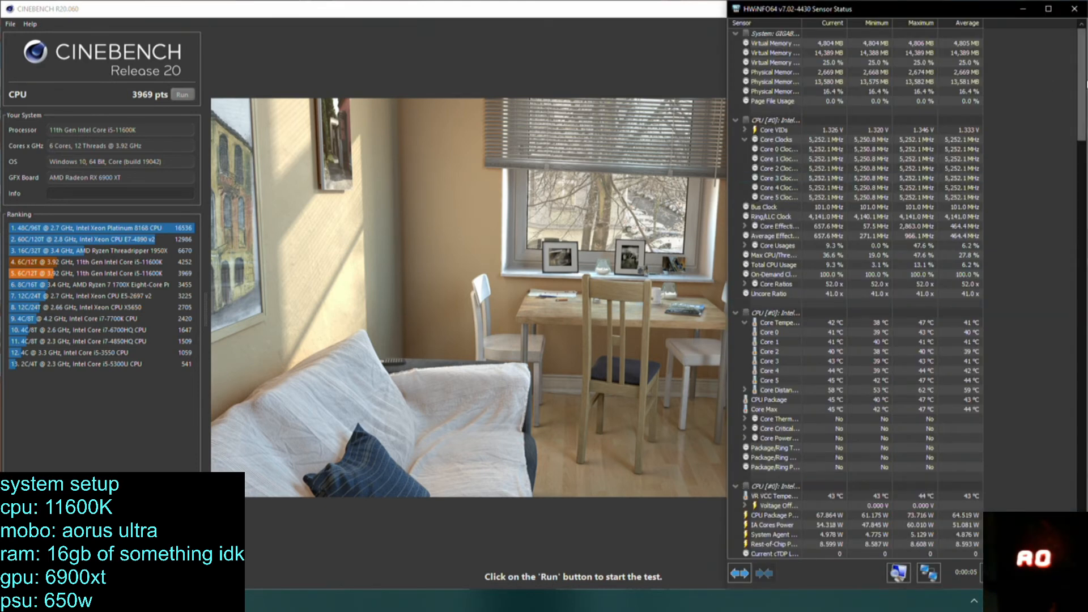
pyautogui.scroll(-10, 856, 295)
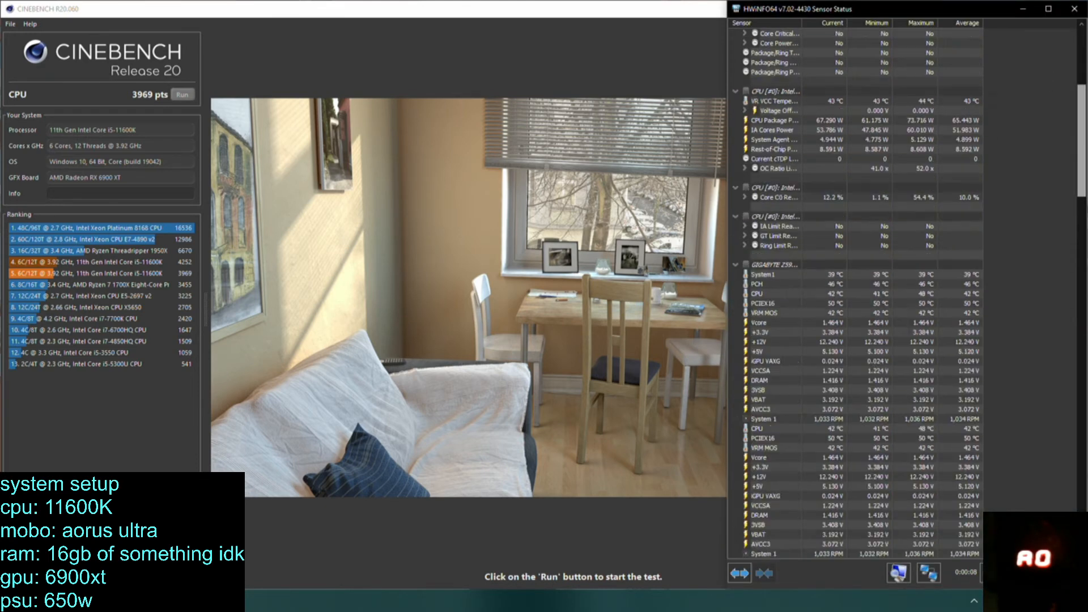
pyautogui.scroll(-15, 856, 294)
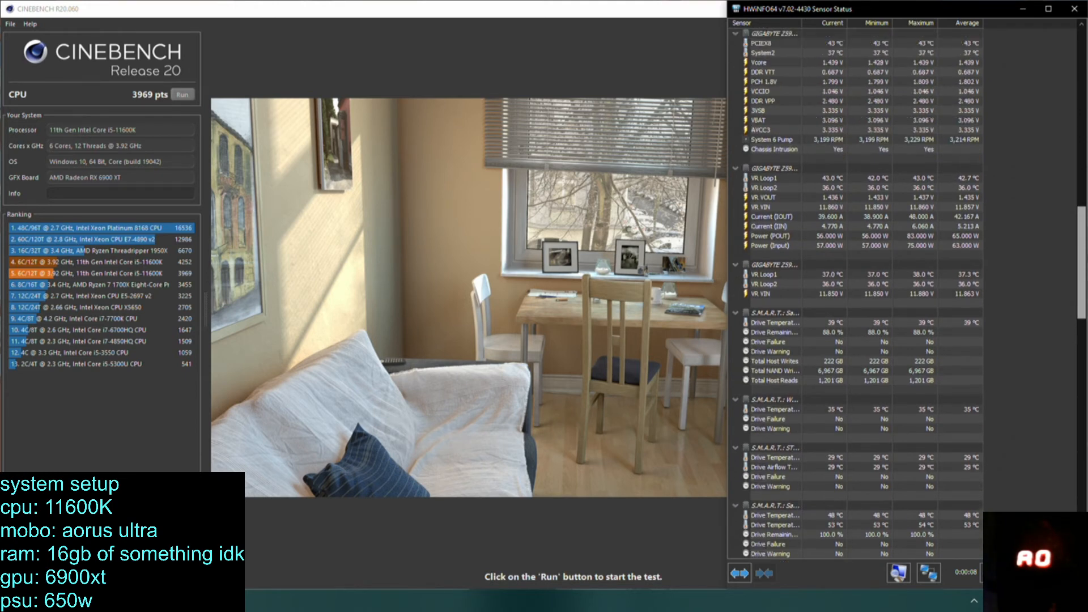
pyautogui.scroll(10, 809, 167)
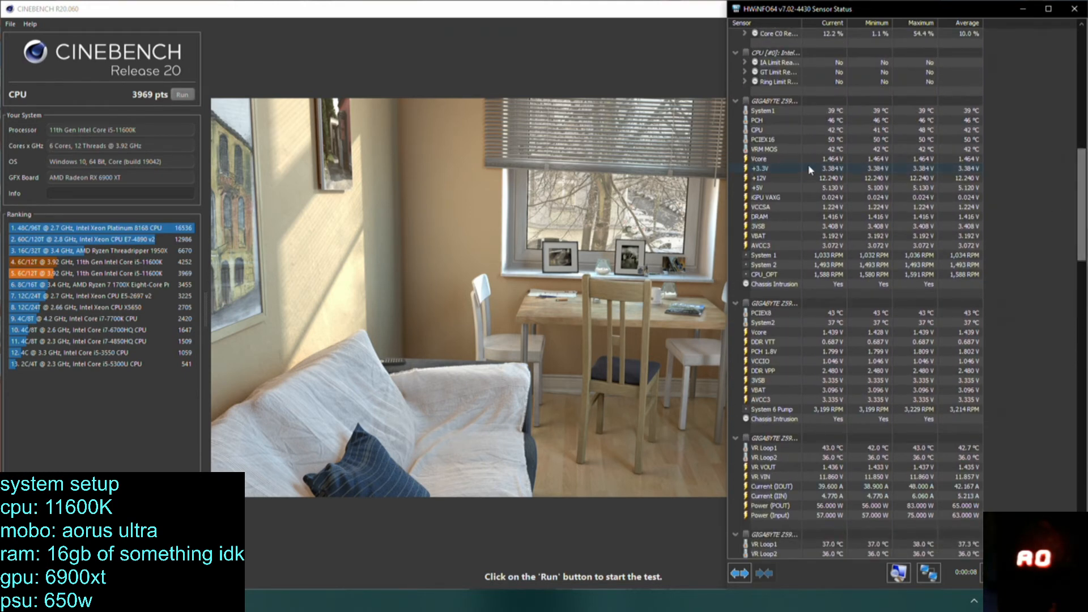
pyautogui.click(812, 158)
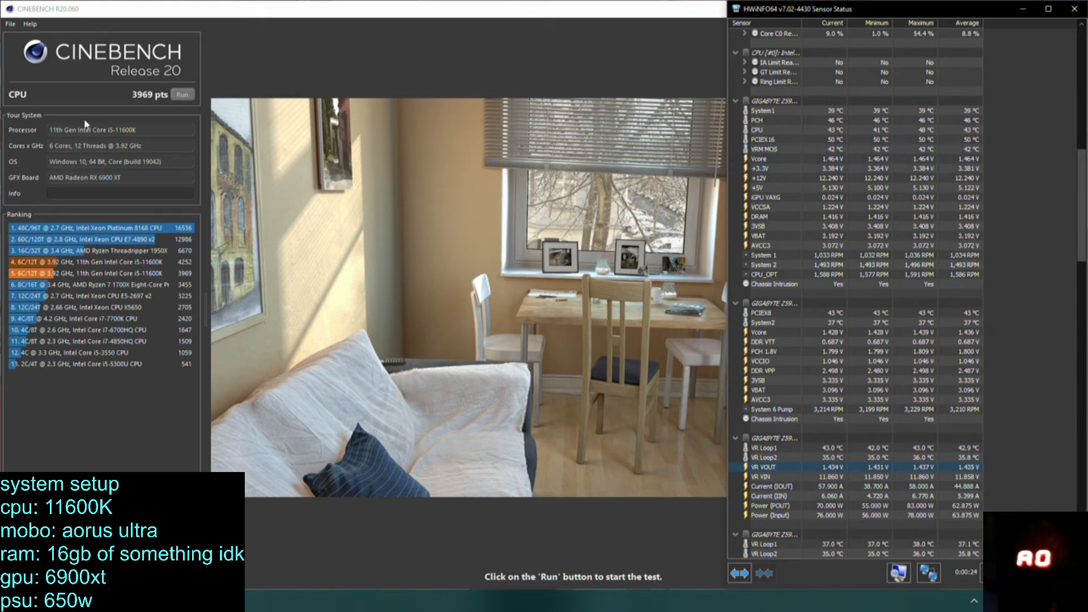
# Run the Cinebench CPU test and bring the HWiNFO64 sensors to the front to monitor voltages, power and temperatures under load.
pyautogui.click(181, 94)
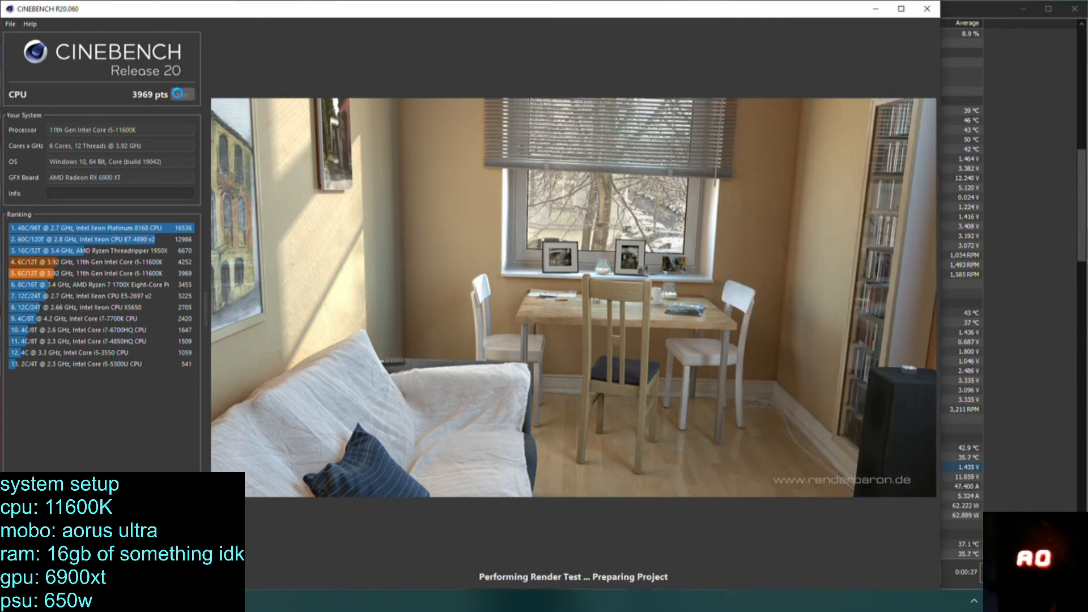
pyautogui.click(1069, 186)
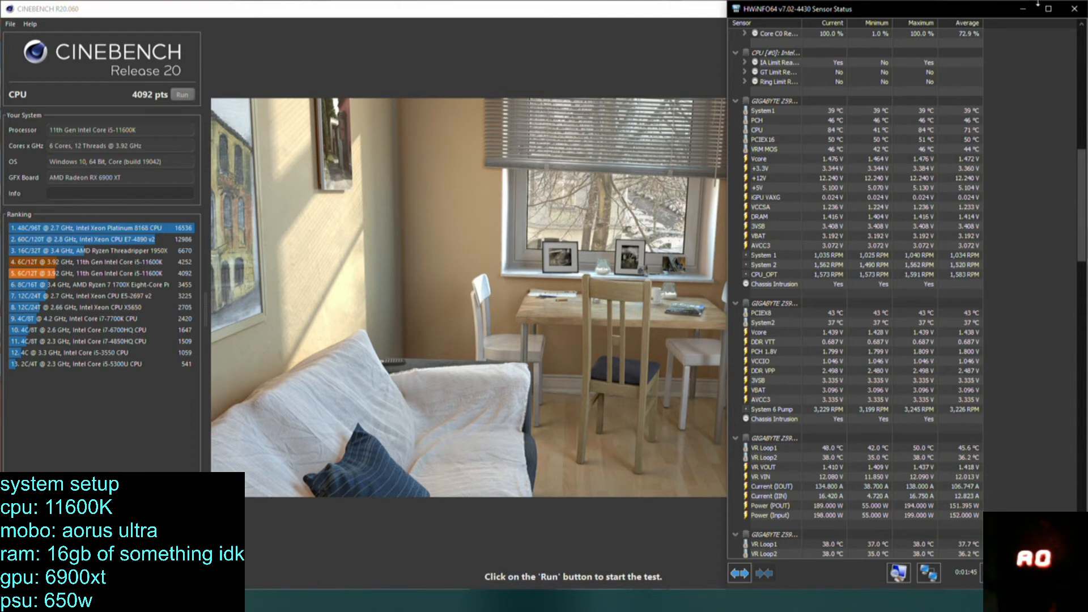
# Close the HWiNFO64 sensor window and run the Cinebench CPU test with its window maximized.
pyautogui.click(1074, 8)
pyautogui.click(902, 9)
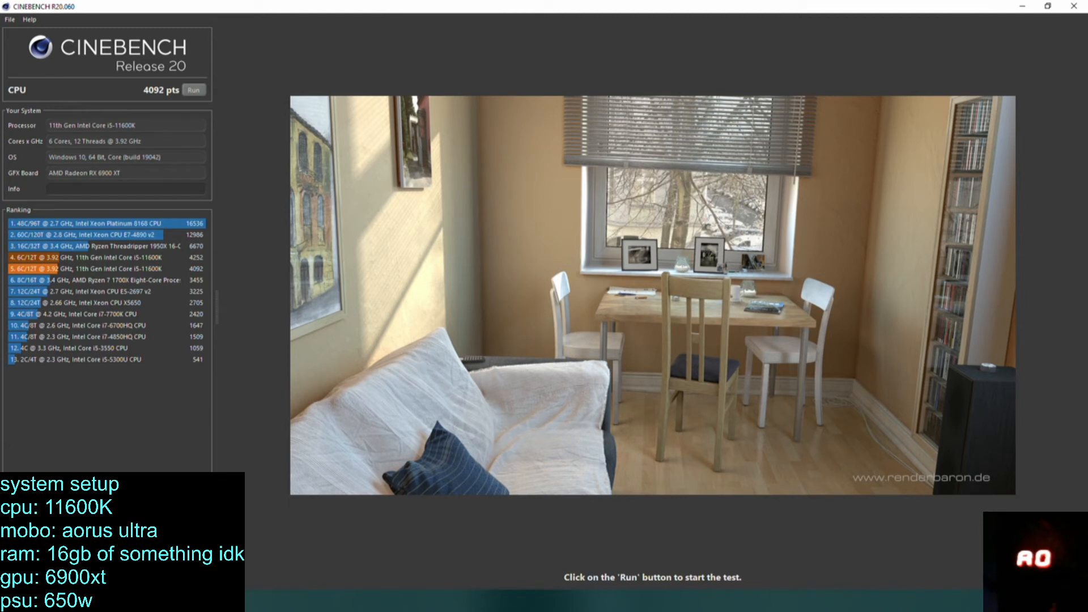
pyautogui.click(194, 90)
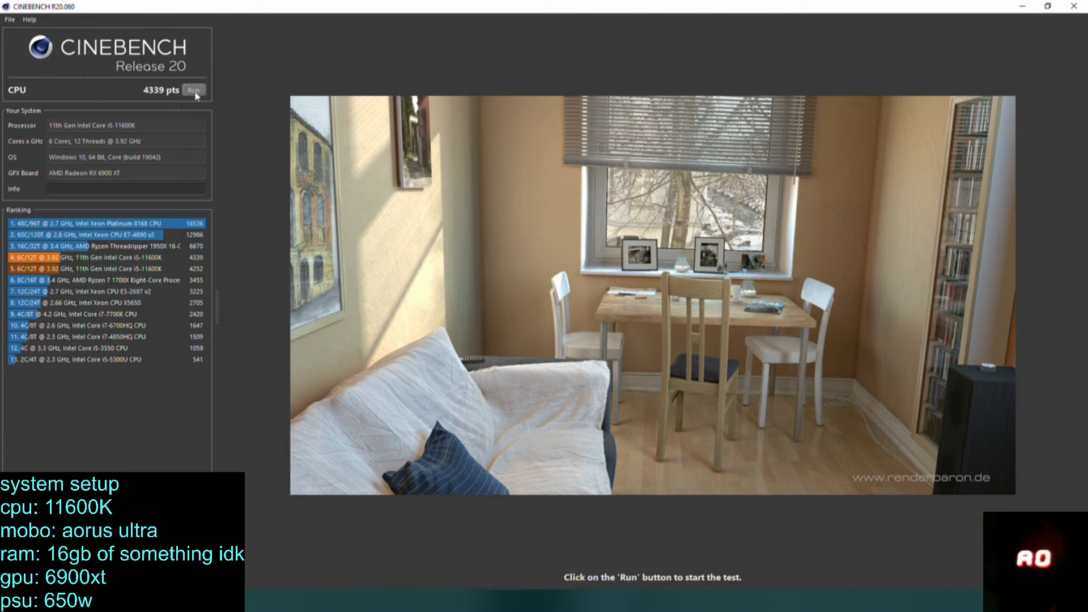
# Repeat the CPU test in the maximized Cinebench window and close the program.
pyautogui.click(195, 92)
pyautogui.click(1064, 6)
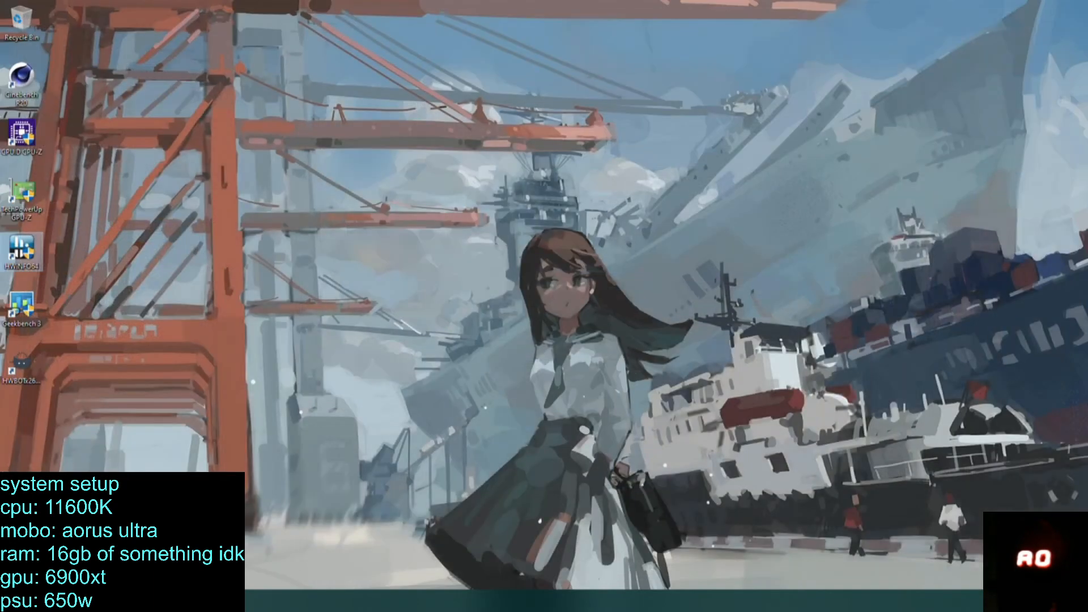
# Switch to the Edge browser and inspect the network status and the Wi-Fi adapter in Network Connections, closing both windows.
pyautogui.click(95, 601)
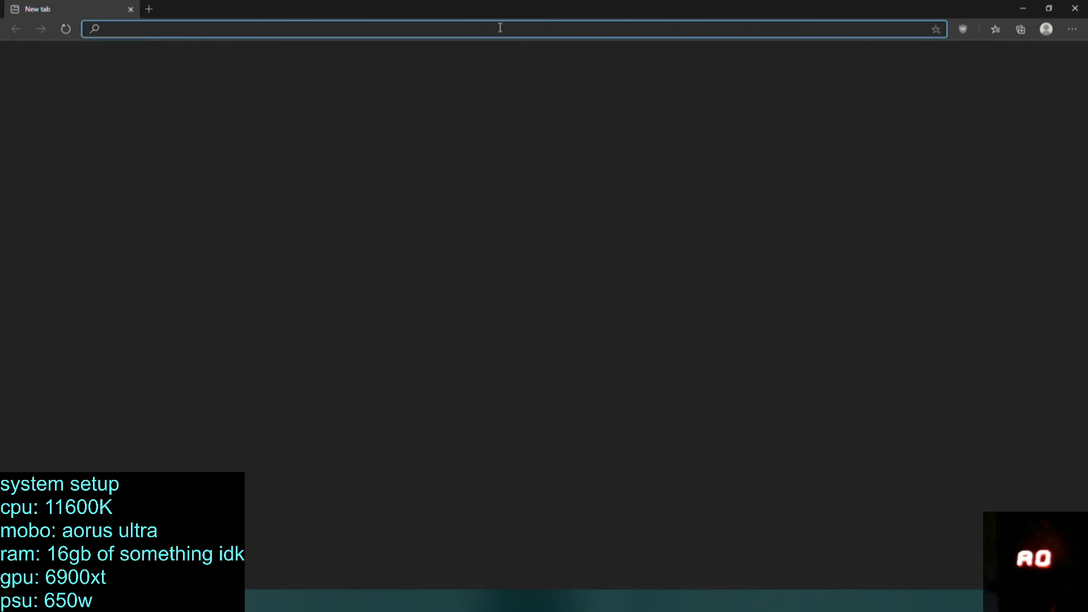
pyautogui.rightClick(993, 603)
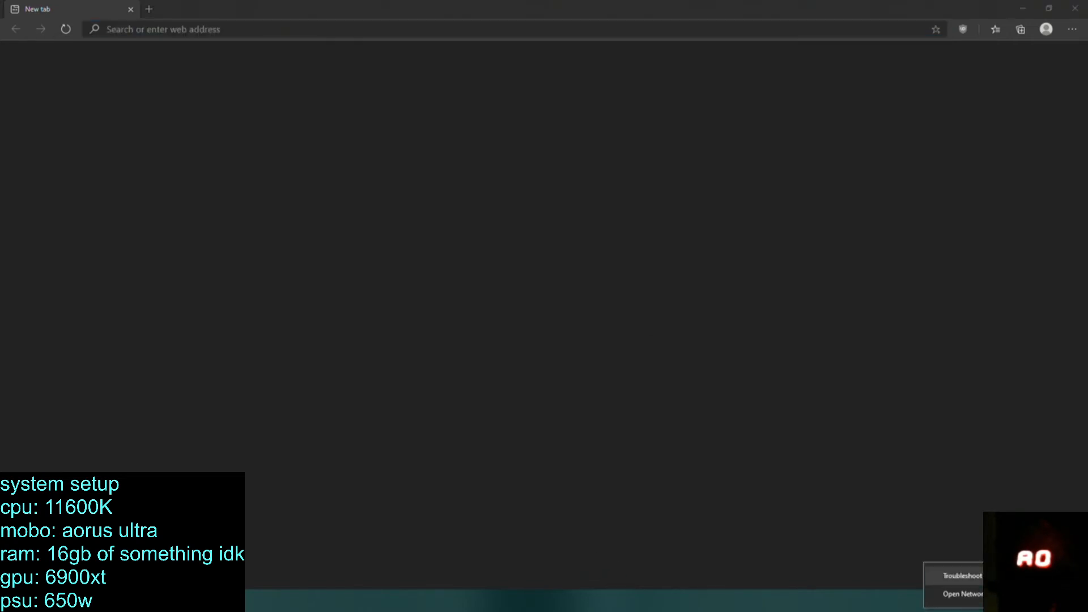
pyautogui.click(993, 593)
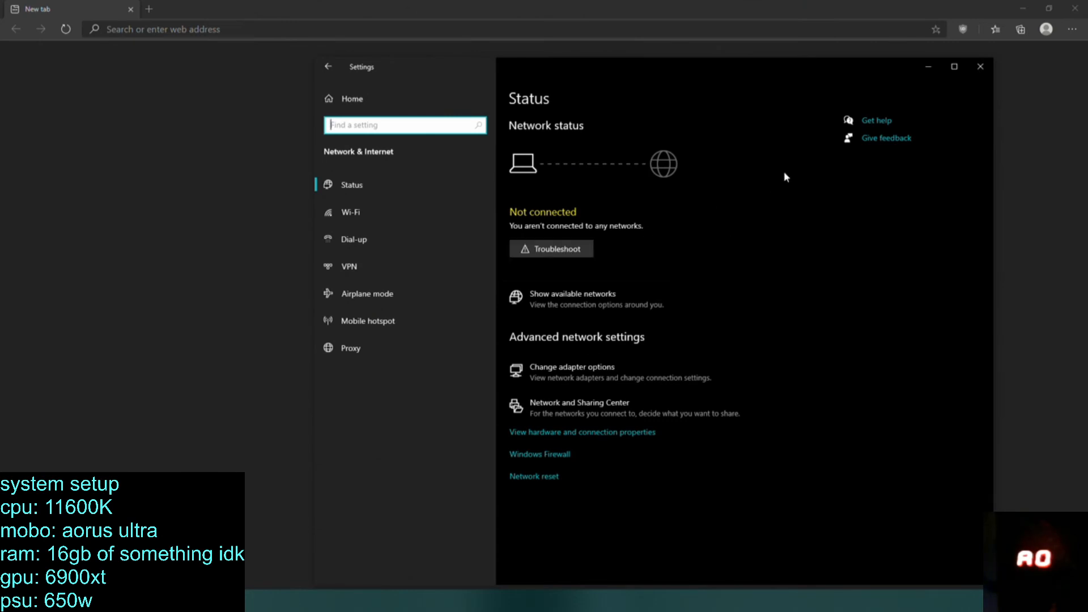
pyautogui.click(609, 369)
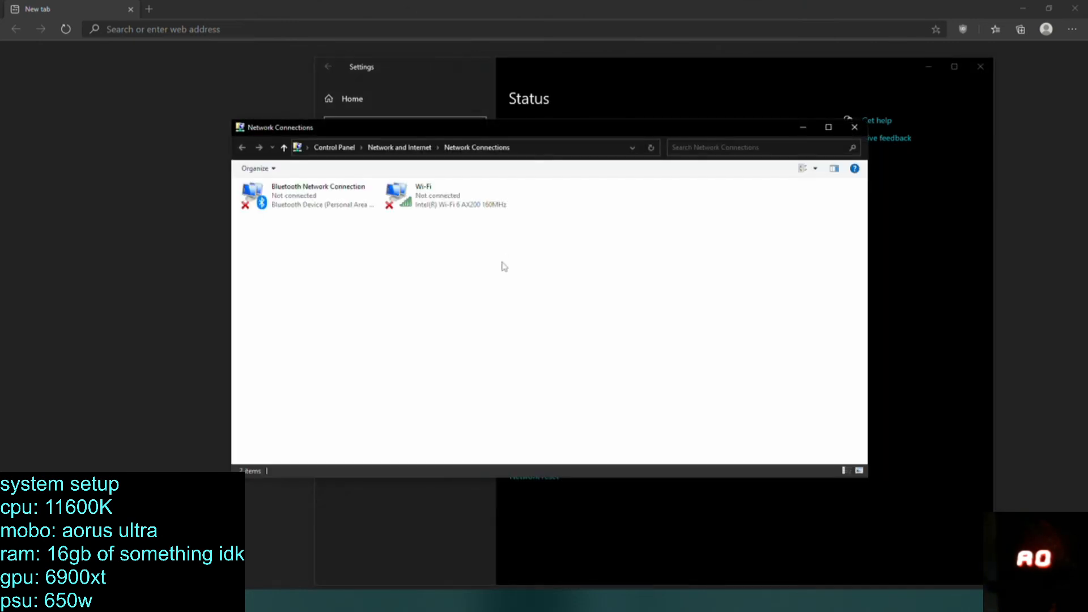
pyautogui.click(447, 208)
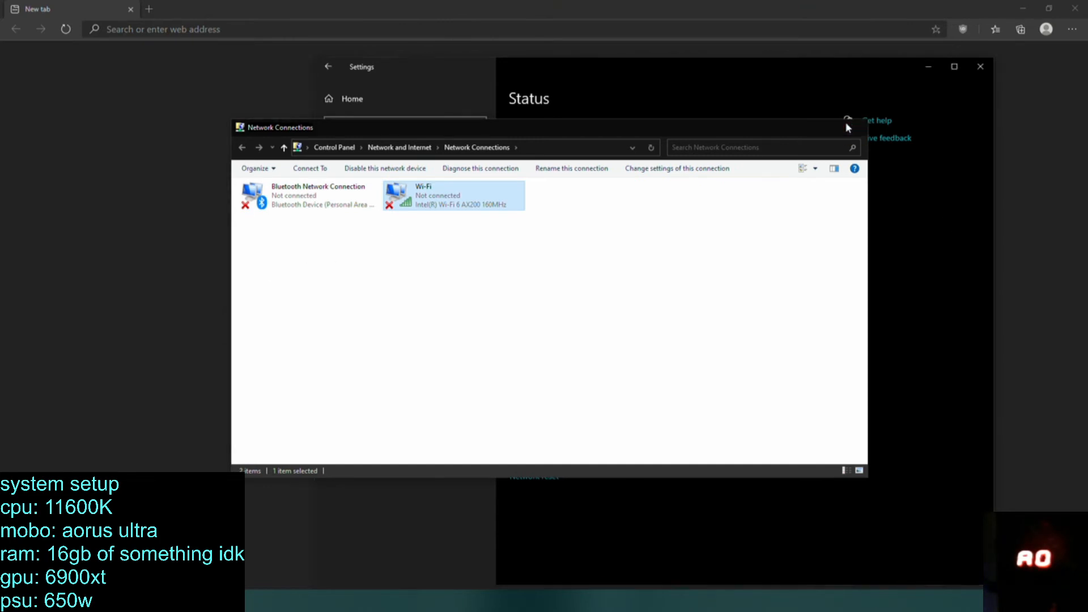
pyautogui.click(851, 127)
pyautogui.click(981, 66)
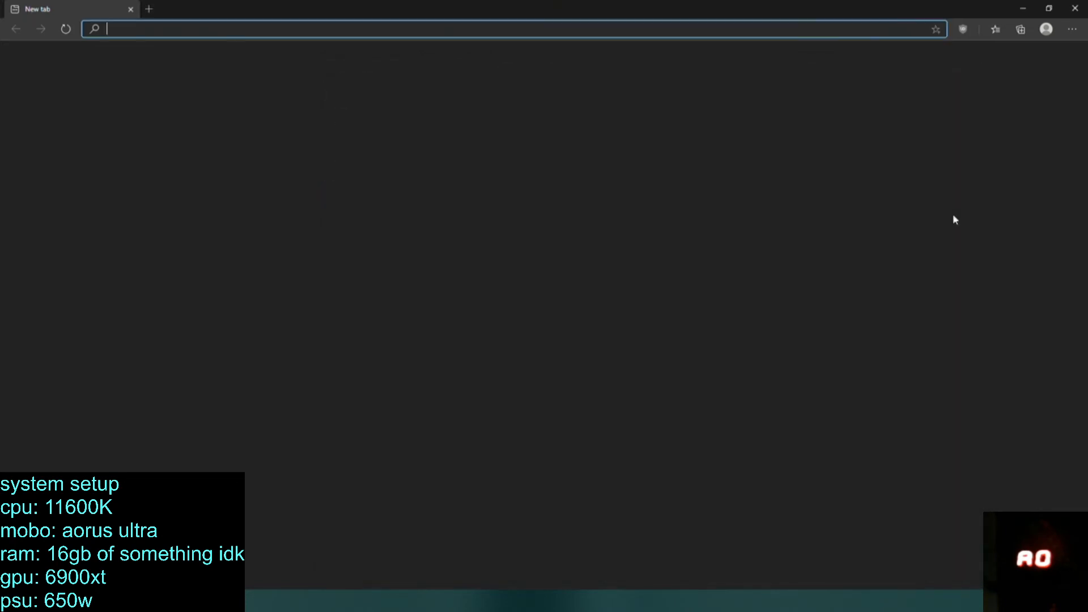
# Check the system tray and the list of available Wi-Fi networks without connecting, and close the browser.
pyautogui.click(978, 602)
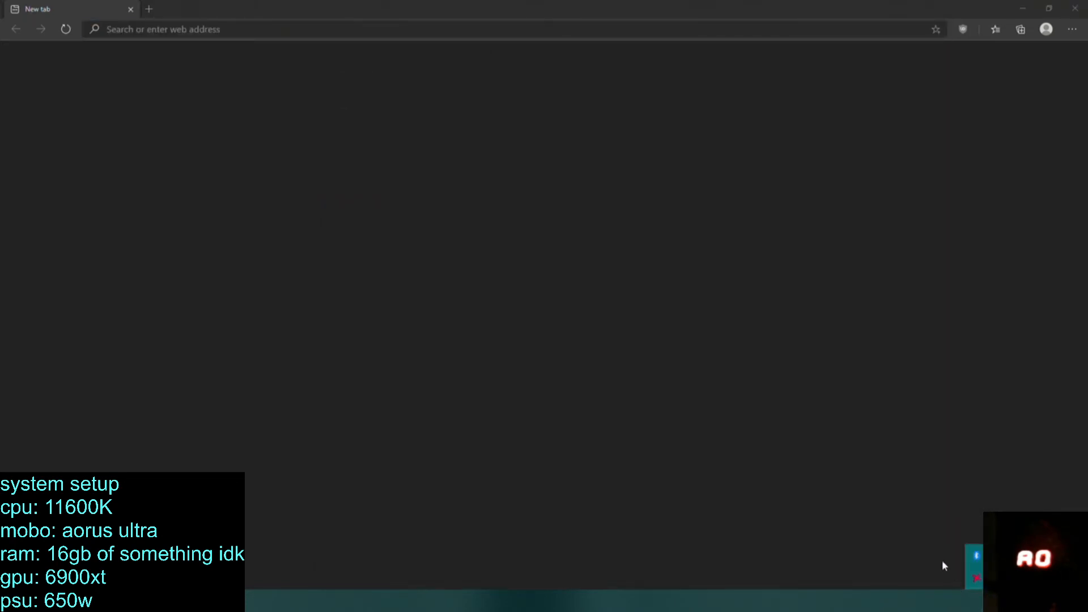
pyautogui.click(953, 582)
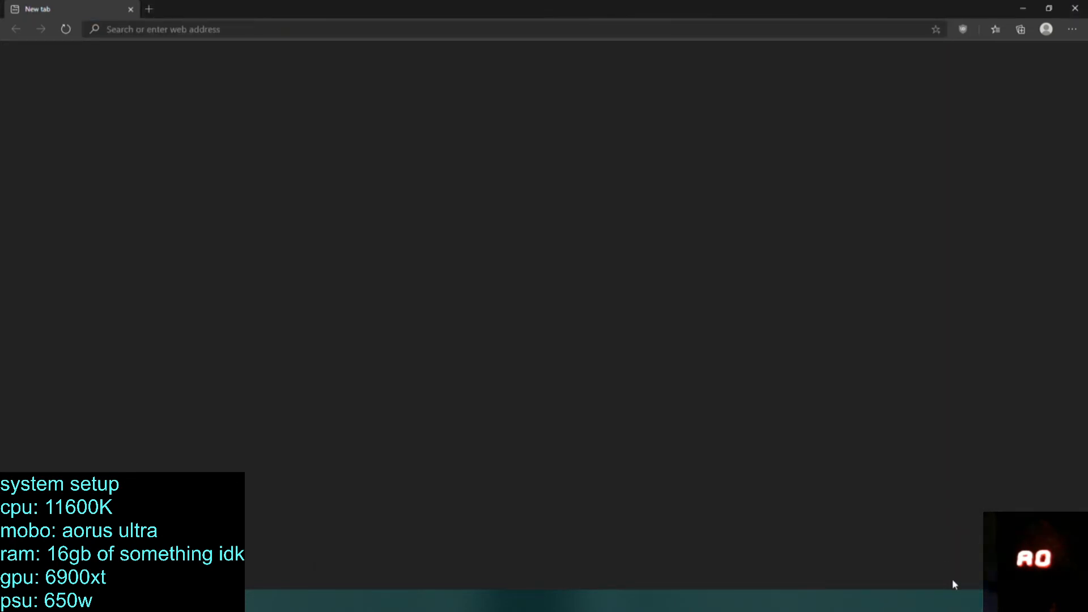
pyautogui.click(988, 601)
pyautogui.click(987, 601)
pyautogui.click(1004, 601)
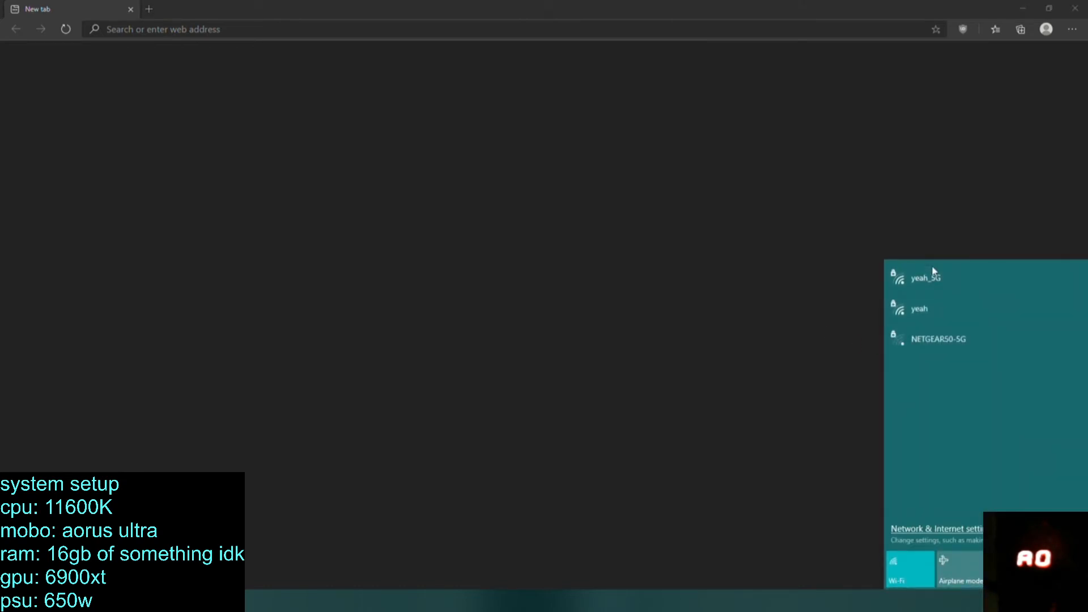
pyautogui.click(744, 260)
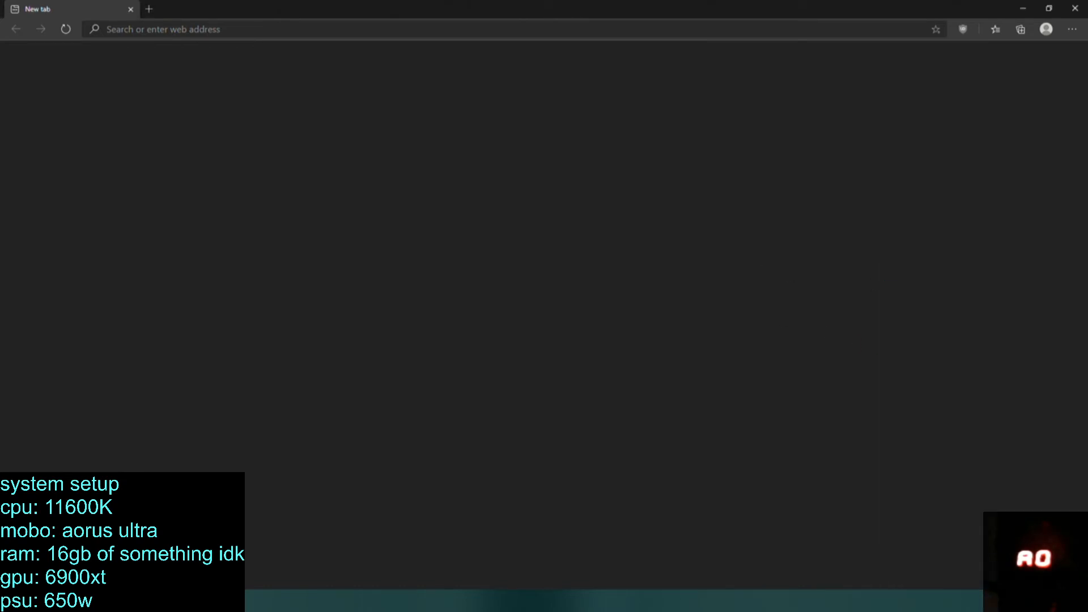
pyautogui.click(988, 601)
pyautogui.click(1003, 601)
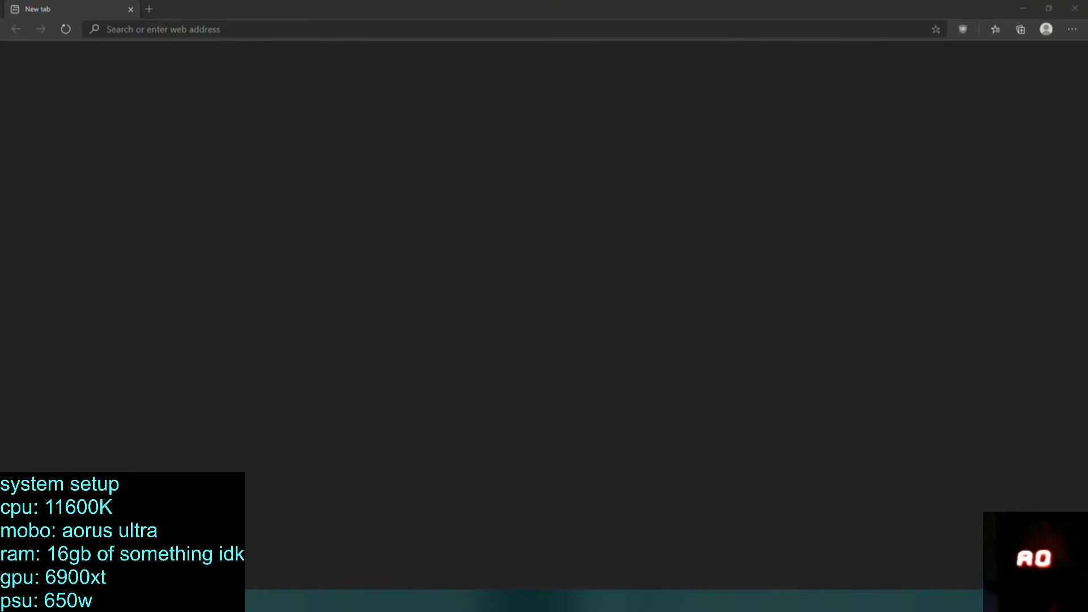
pyautogui.click(853, 526)
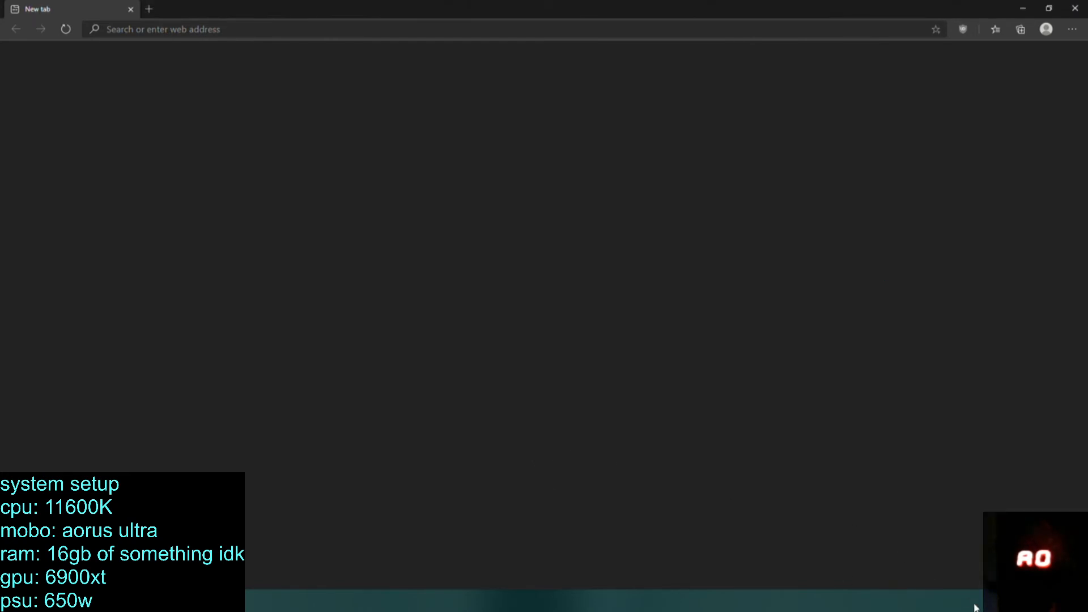
pyautogui.click(909, 549)
pyautogui.click(1075, 8)
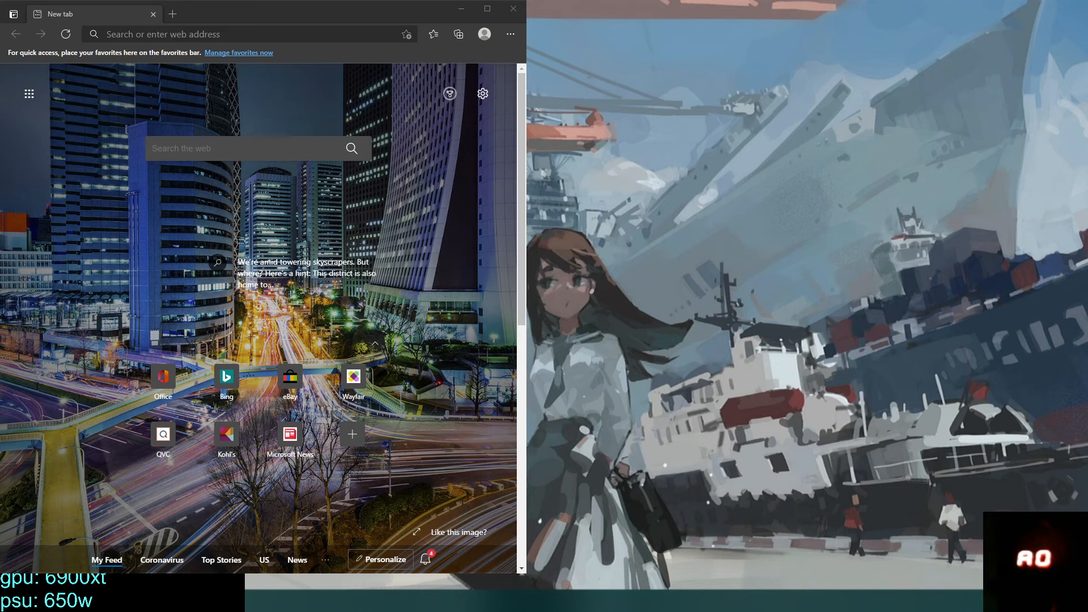
# Maximize the browser window, search the web for hwbot and open the hwbot.org search page from the results.
pyautogui.click(250, 34)
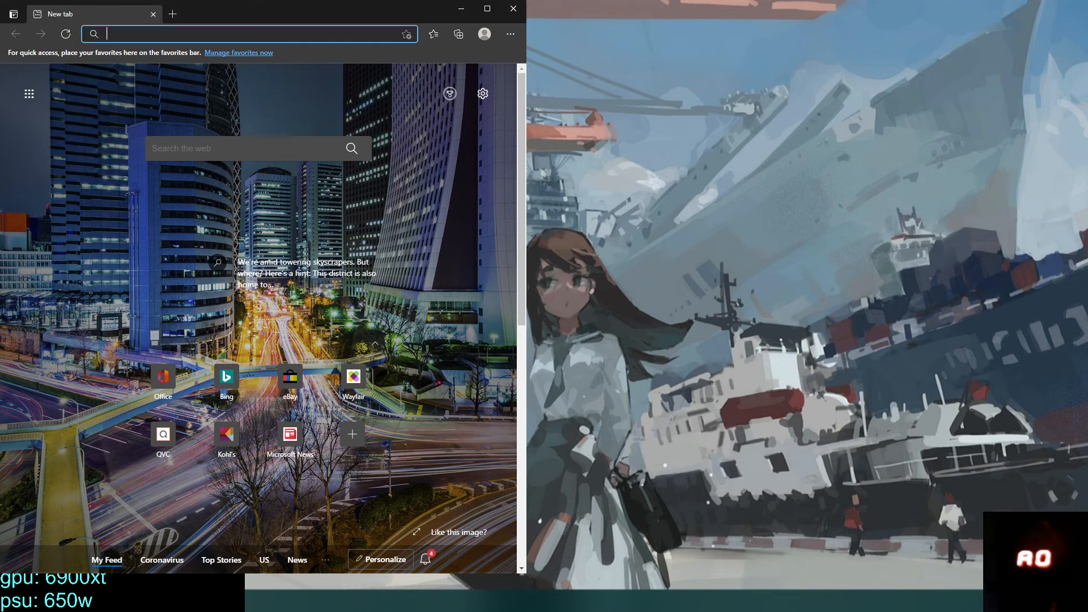
pyautogui.click(479, 10)
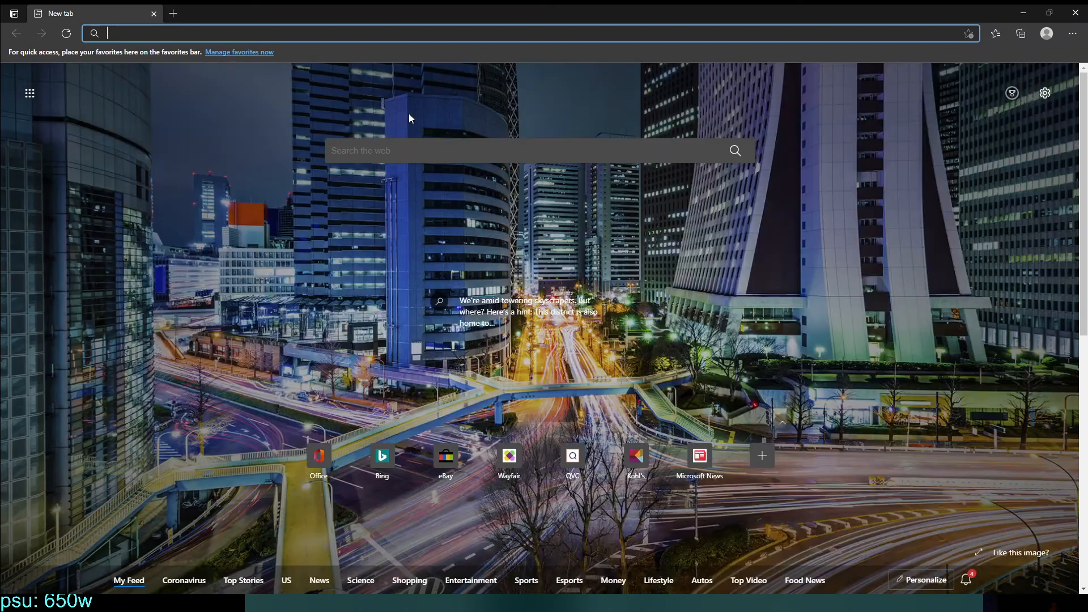
pyautogui.write('hwbot')
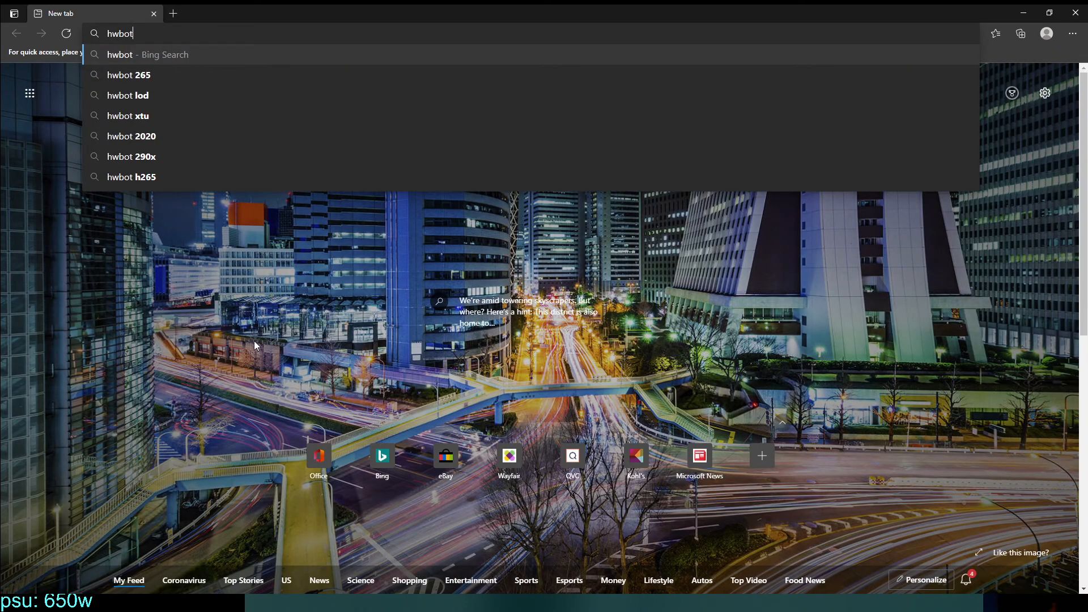
pyautogui.press('Return')
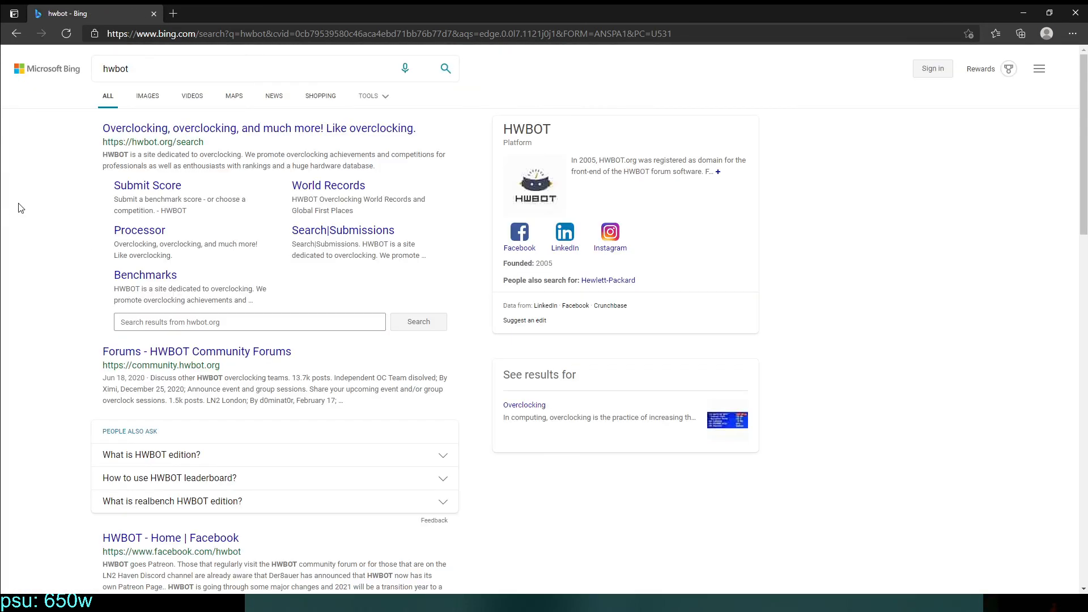
pyautogui.click(161, 129)
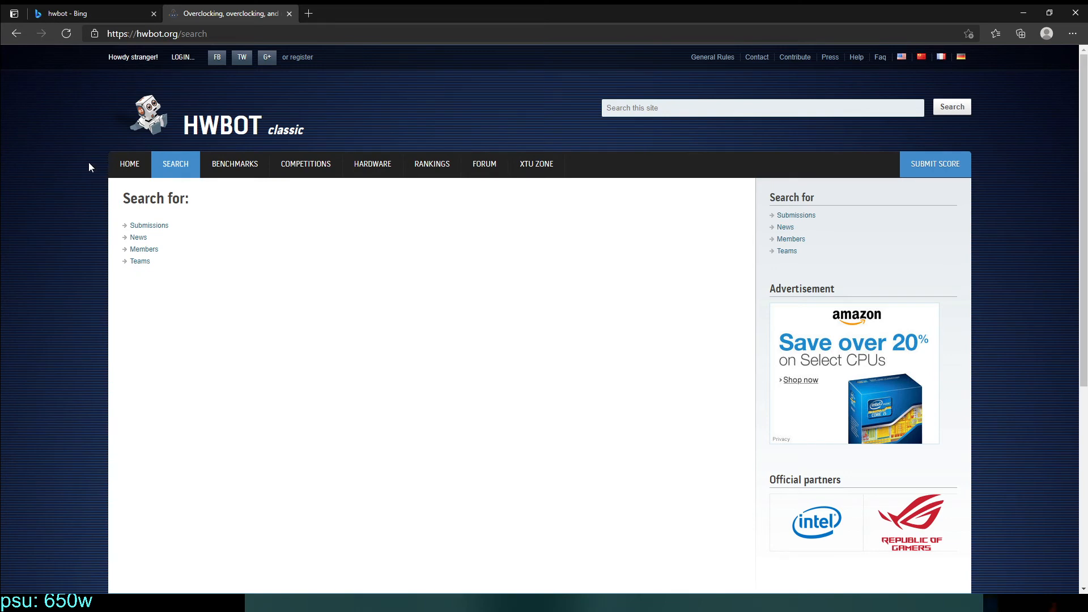
# Open the processor library in HWBOT's hardware section.
pyautogui.moveTo(239, 160)
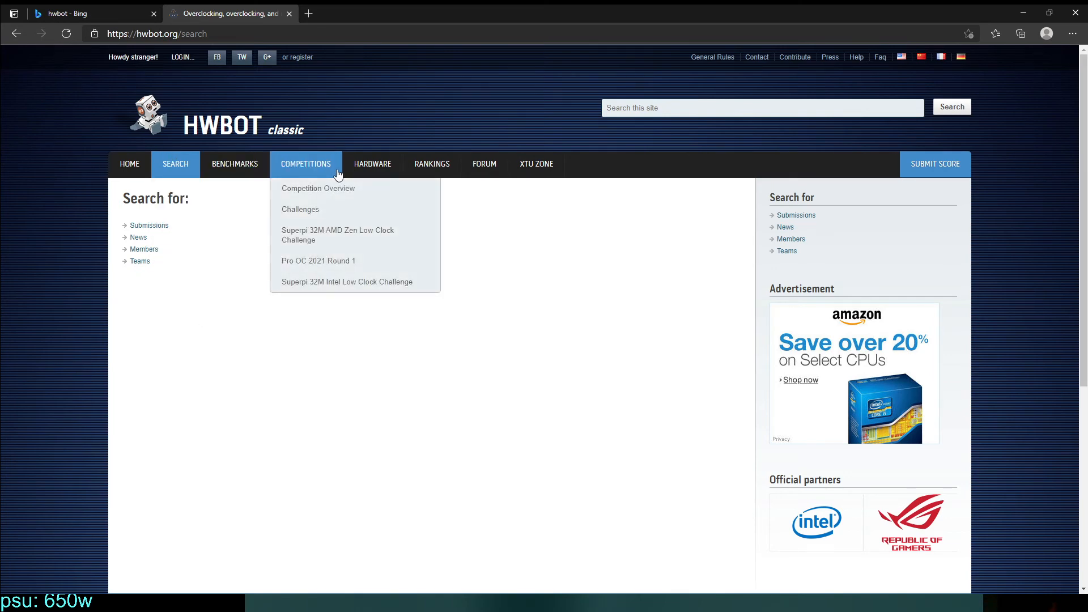
pyautogui.moveTo(386, 165)
pyautogui.click(386, 209)
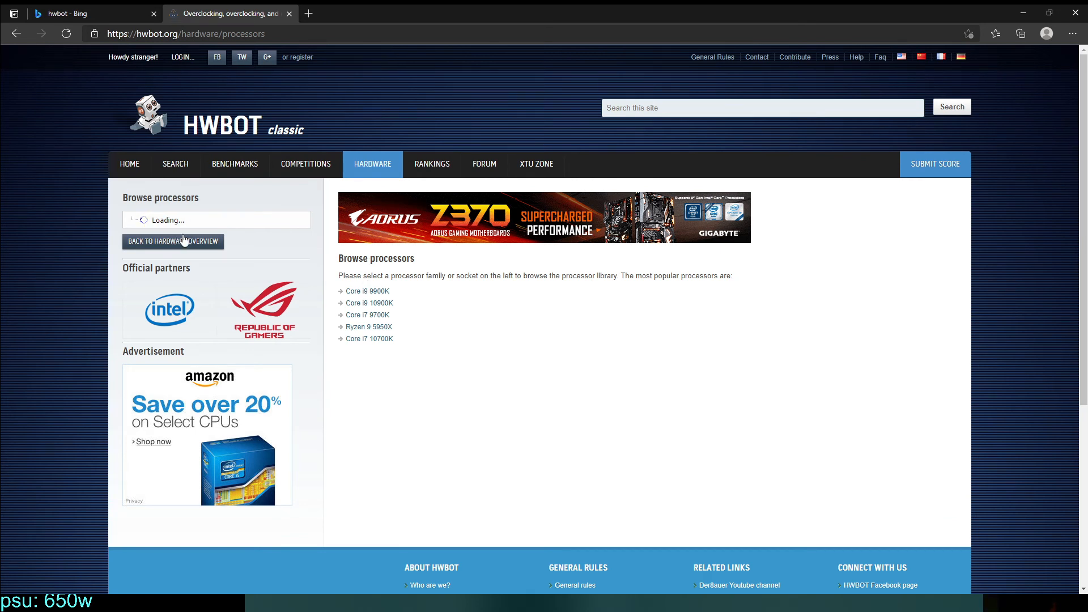
# Look through the AMD and Intel architecture and socket listings in the processor tree for the Core i5 families.
pyautogui.scroll(-9, 187, 437)
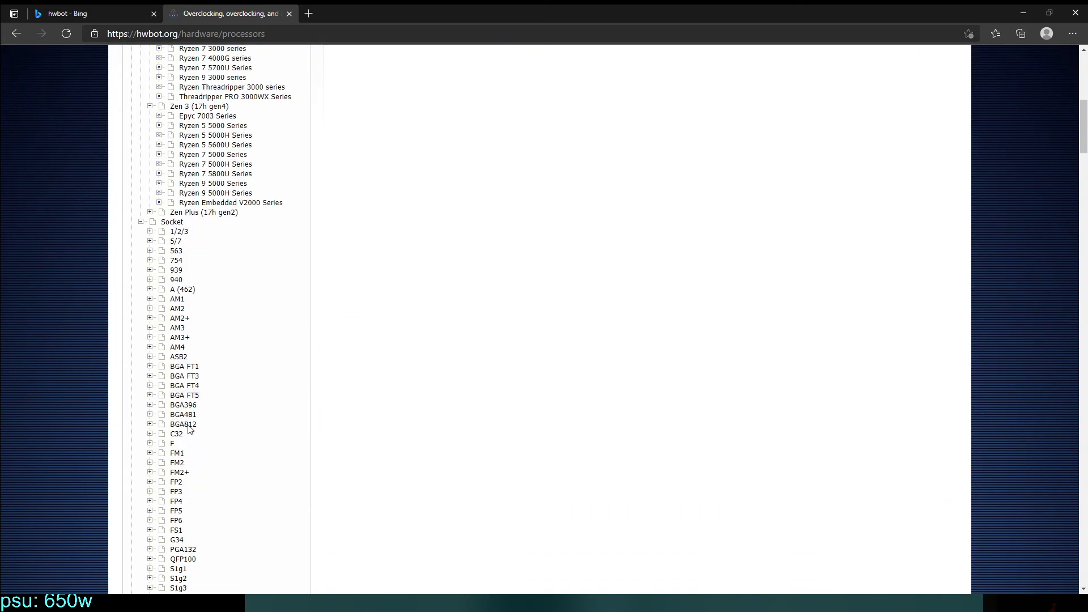
pyautogui.scroll(-12, 197, 417)
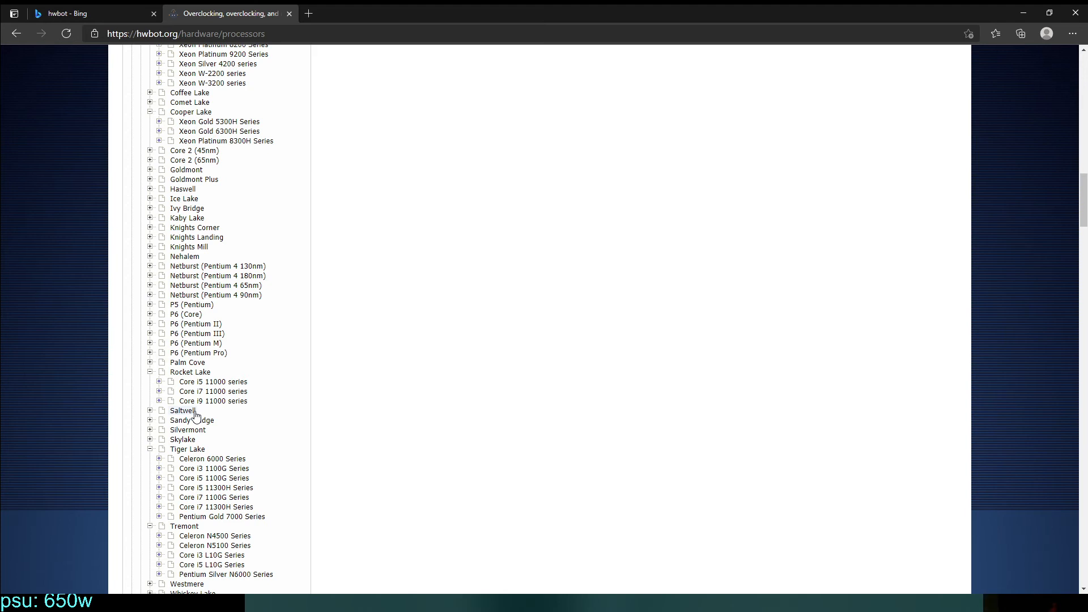
pyautogui.scroll(-9, 25, 463)
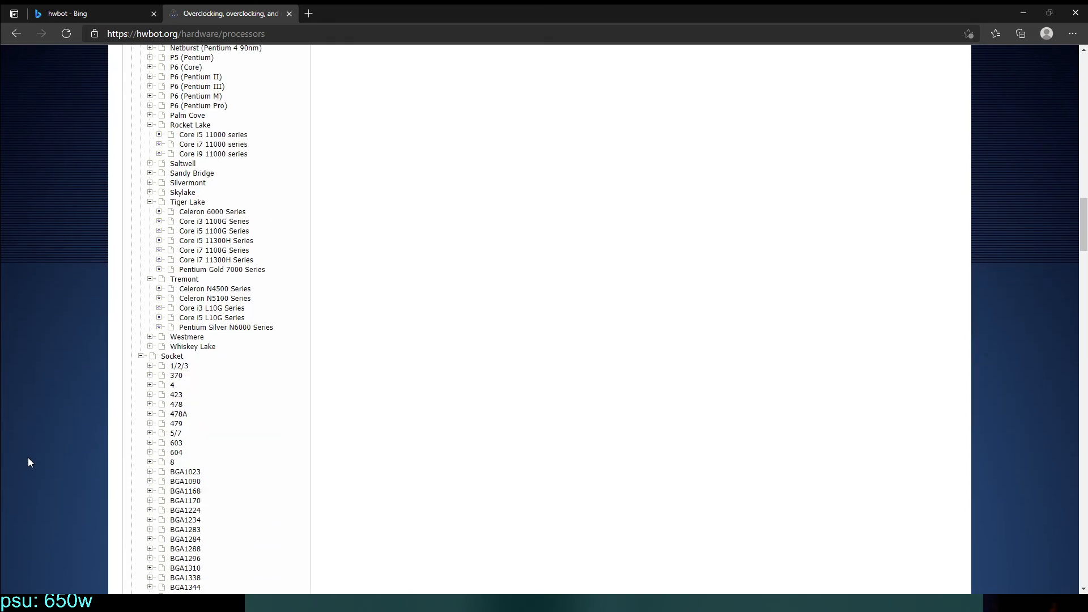
pyautogui.scroll(-5, 39, 452)
pyautogui.scroll(20, 39, 447)
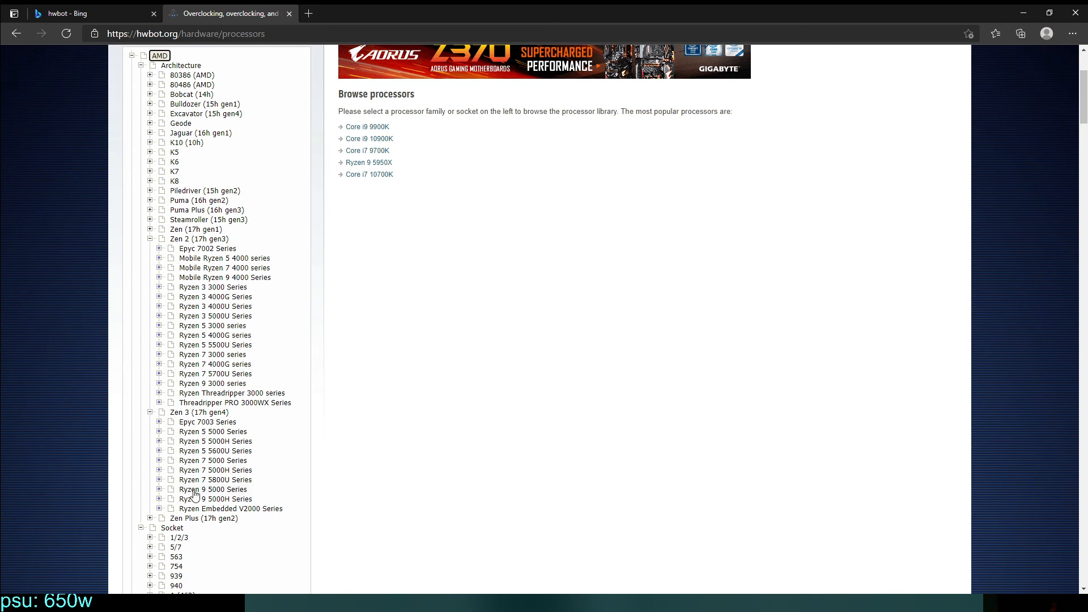
pyautogui.scroll(-2, 208, 473)
pyautogui.scroll(-10, 211, 465)
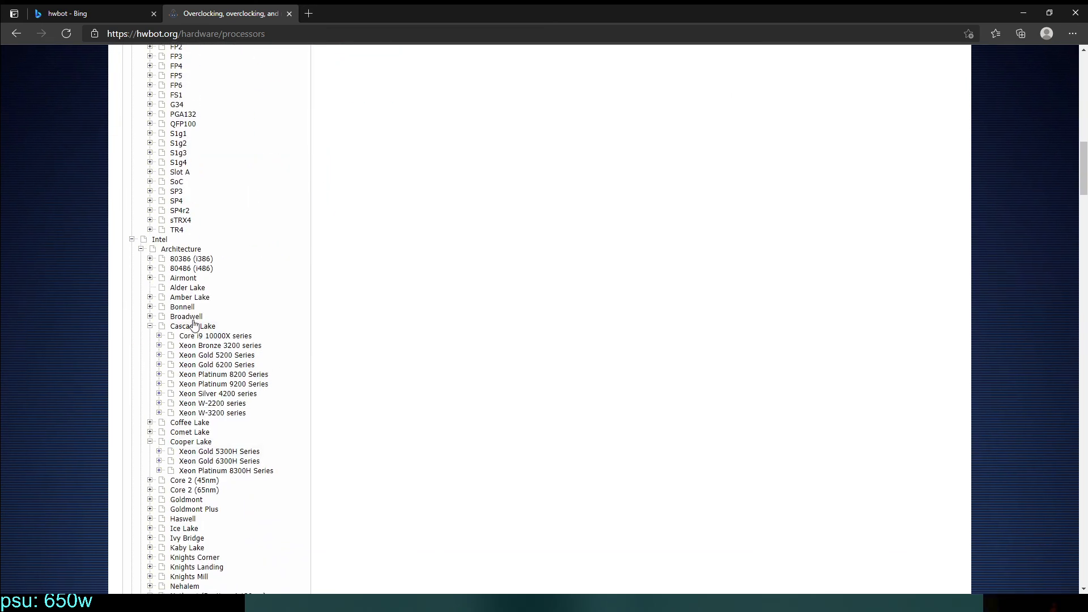
pyautogui.scroll(-3, 212, 368)
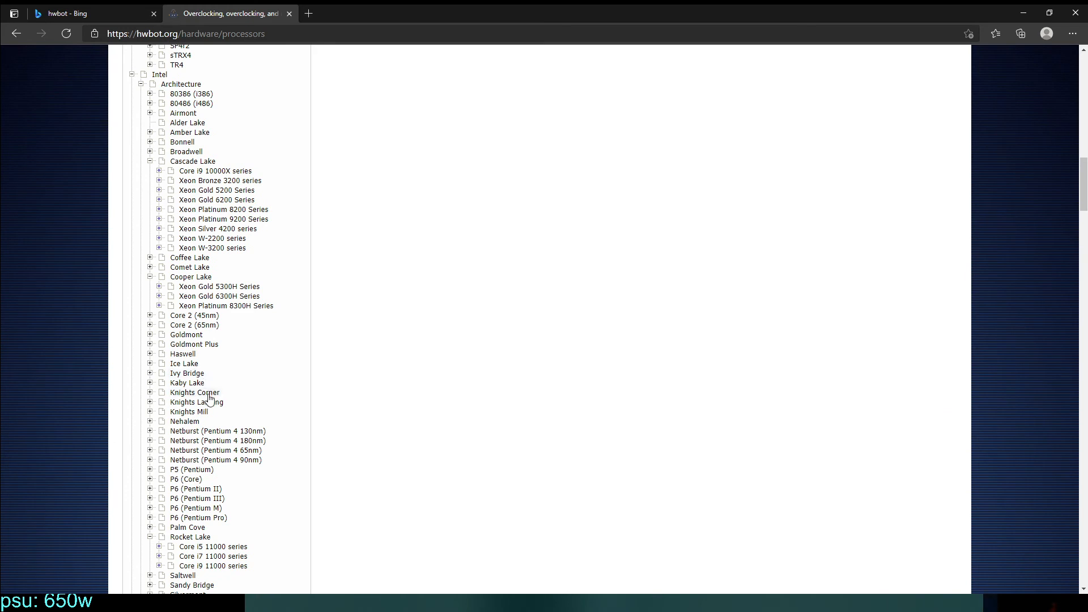
pyautogui.scroll(-1, 210, 422)
pyautogui.scroll(-2, 199, 462)
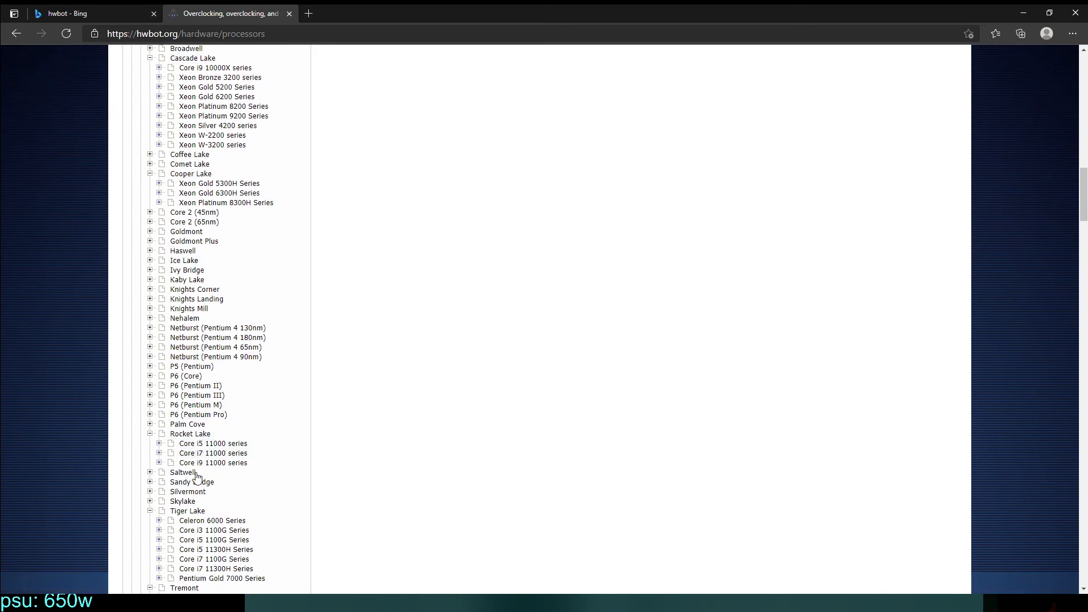
pyautogui.scroll(-1, 197, 477)
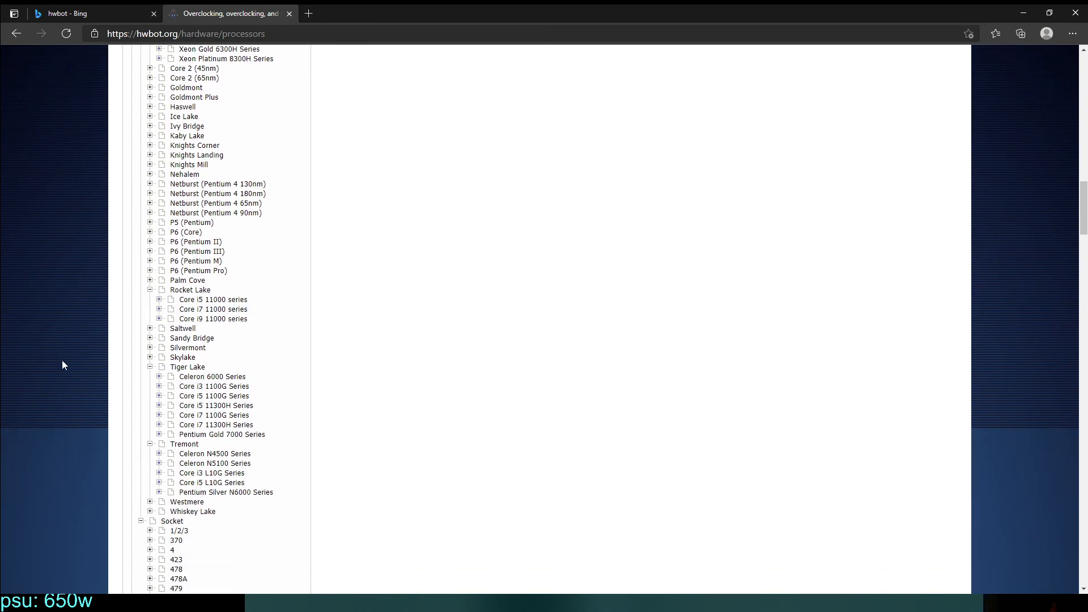
# Find "comet lake" on the page, expand that architecture and open the Core i5 10600K entry from the Core i5 10000 series.
pyautogui.hotkey('ctrl', 'f')
pyautogui.write('comet lake')
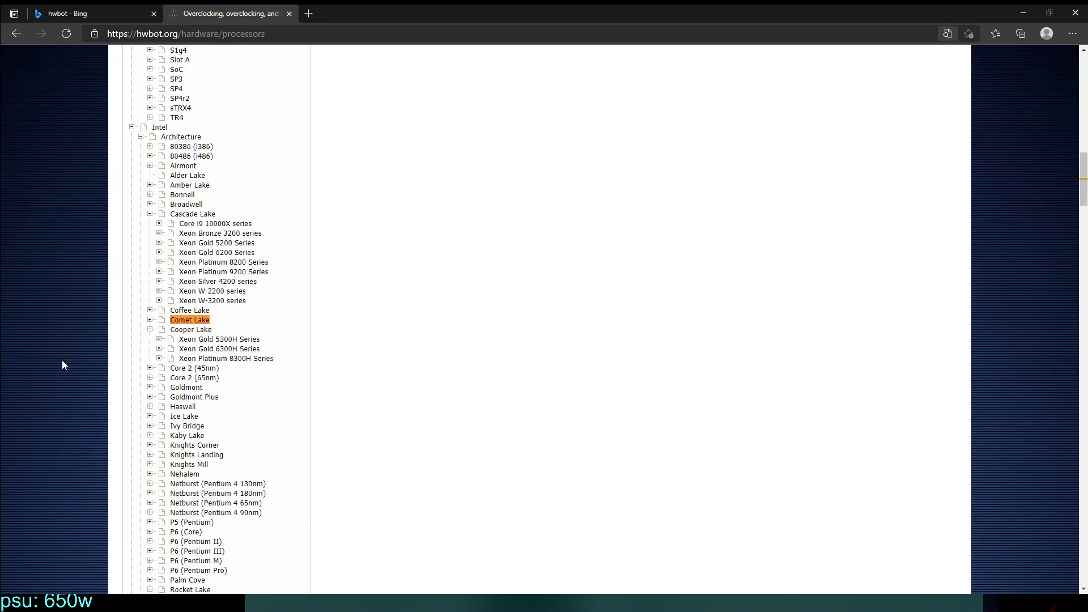
pyautogui.click(150, 319)
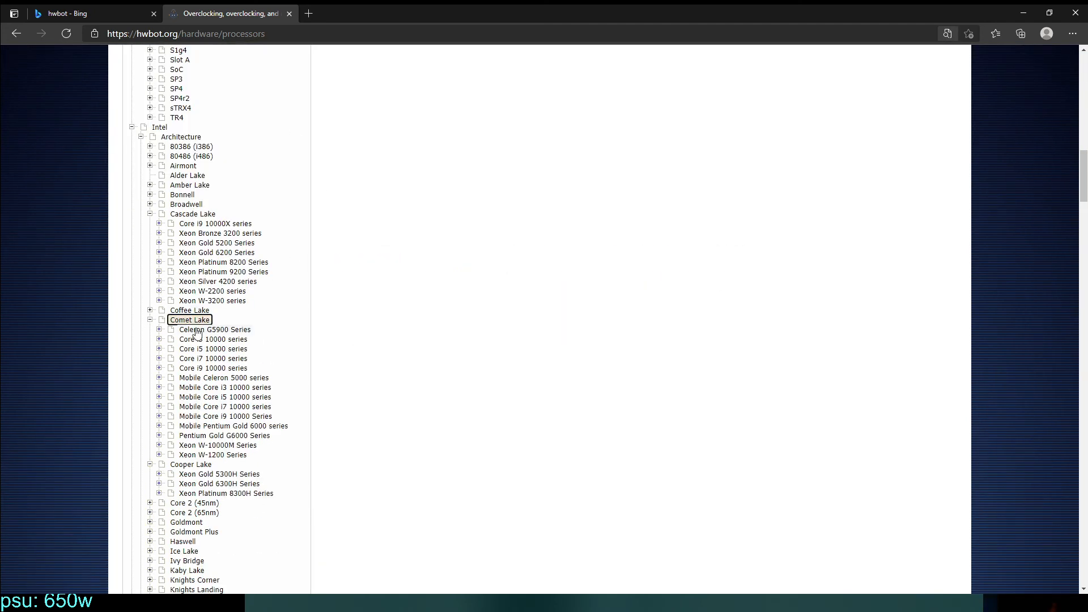
pyautogui.click(214, 349)
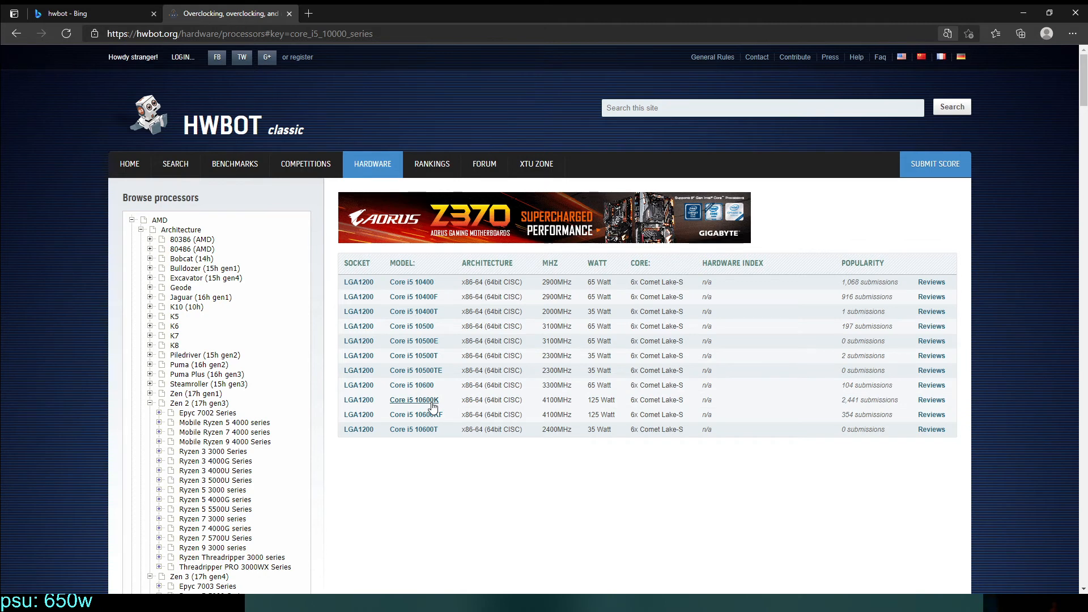
pyautogui.click(433, 402)
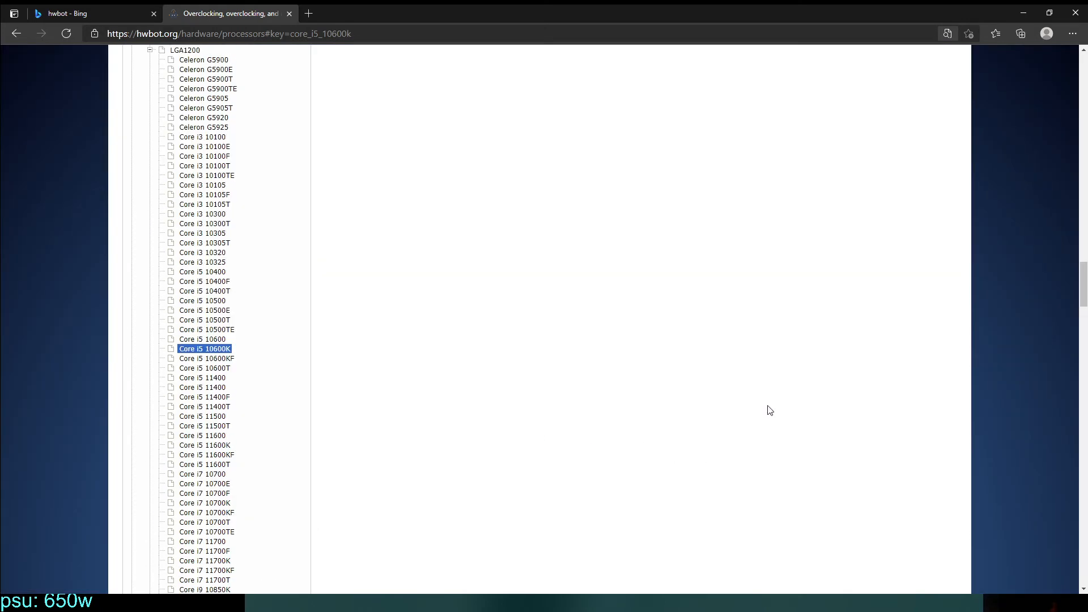
# Review the Core i5 10600K's single-socket overclocking records and open the Cinebench R20 world record submission.
pyautogui.scroll(18, 769, 410)
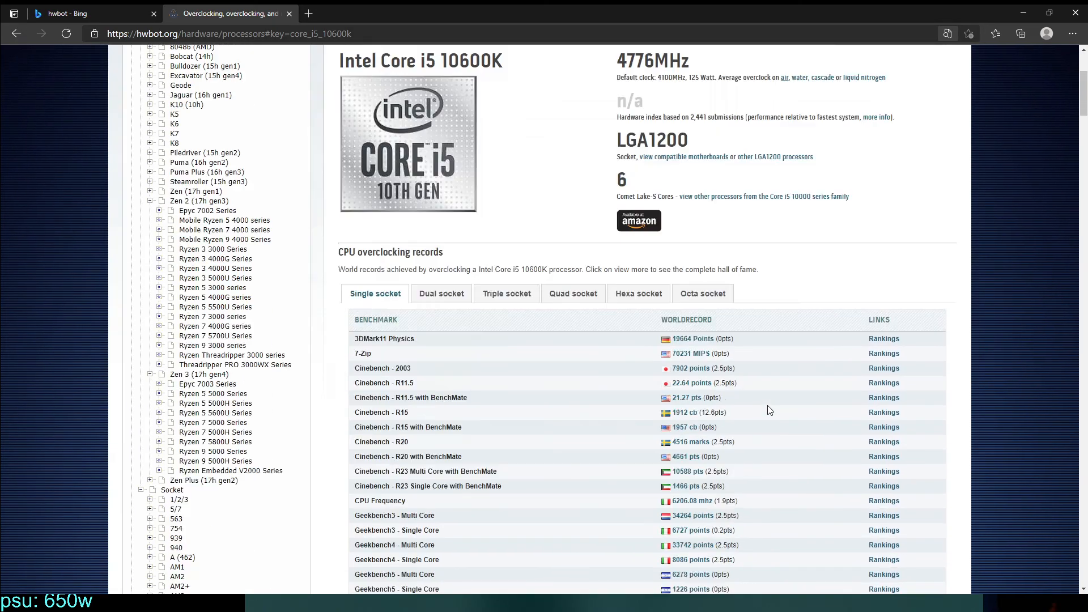
pyautogui.scroll(-3, 631, 423)
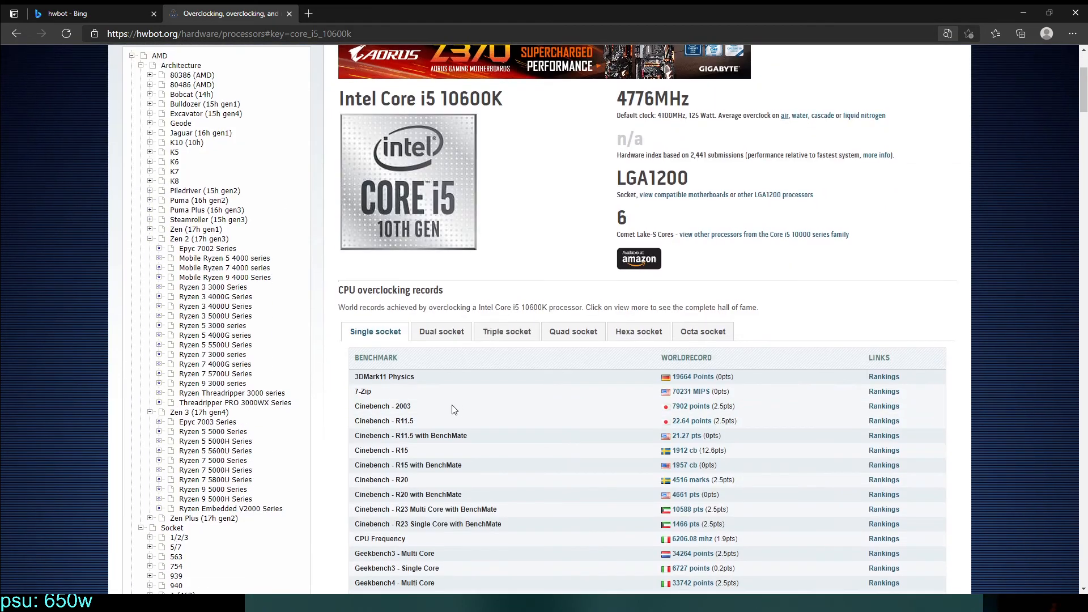
pyautogui.scroll(-3, 379, 432)
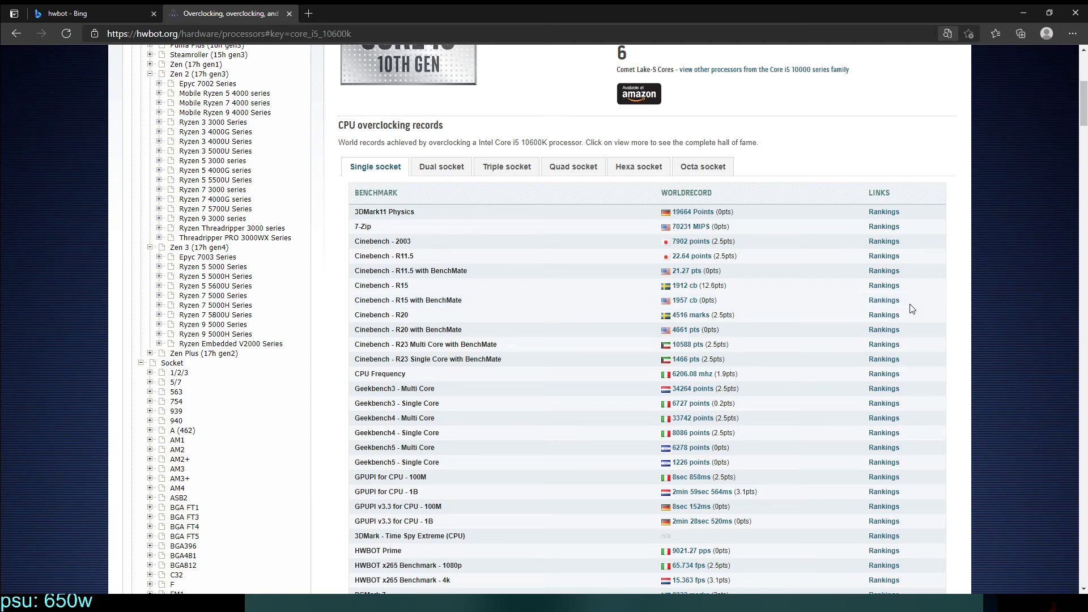
pyautogui.click(691, 315)
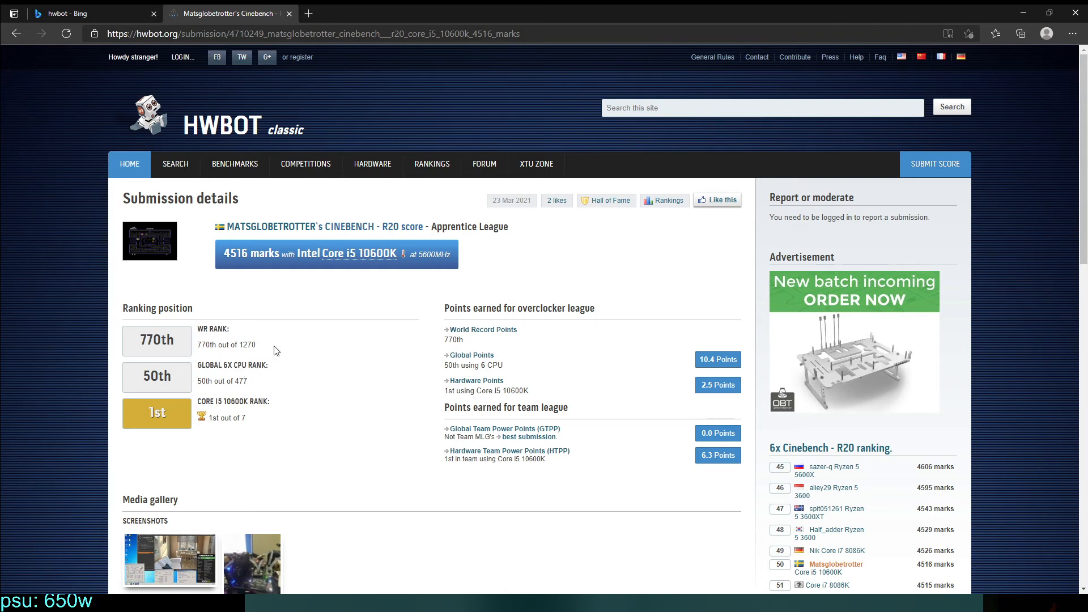
# Examine the Cinebench R20 submission's ranking position, screenshots and hardware details.
pyautogui.scroll(-3, 275, 348)
pyautogui.scroll(3, 278, 351)
pyautogui.scroll(-10, 436, 255)
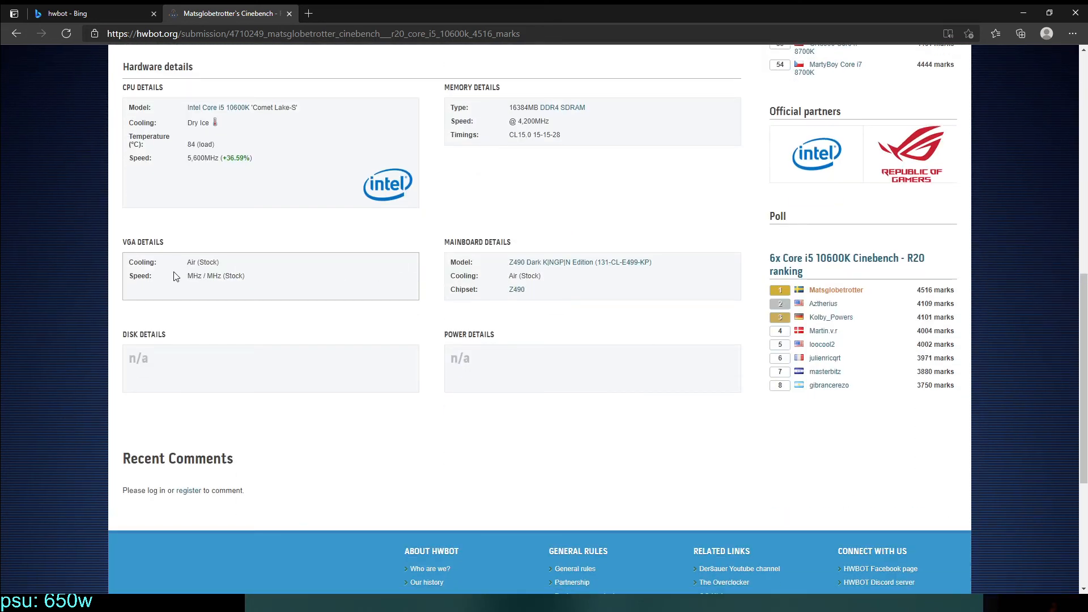
pyautogui.scroll(9, 174, 276)
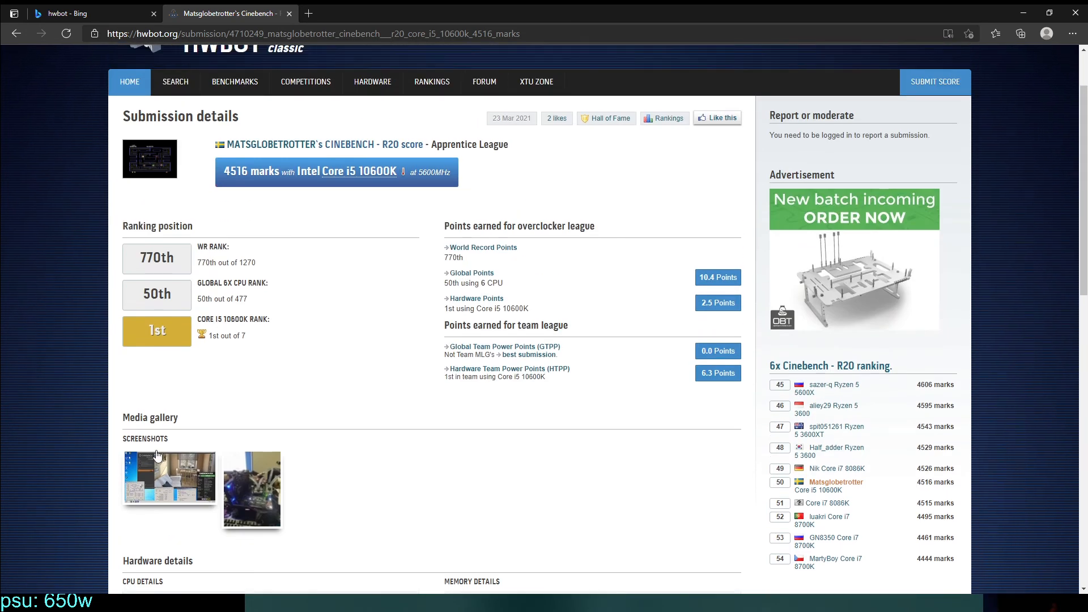
pyautogui.scroll(2, 181, 462)
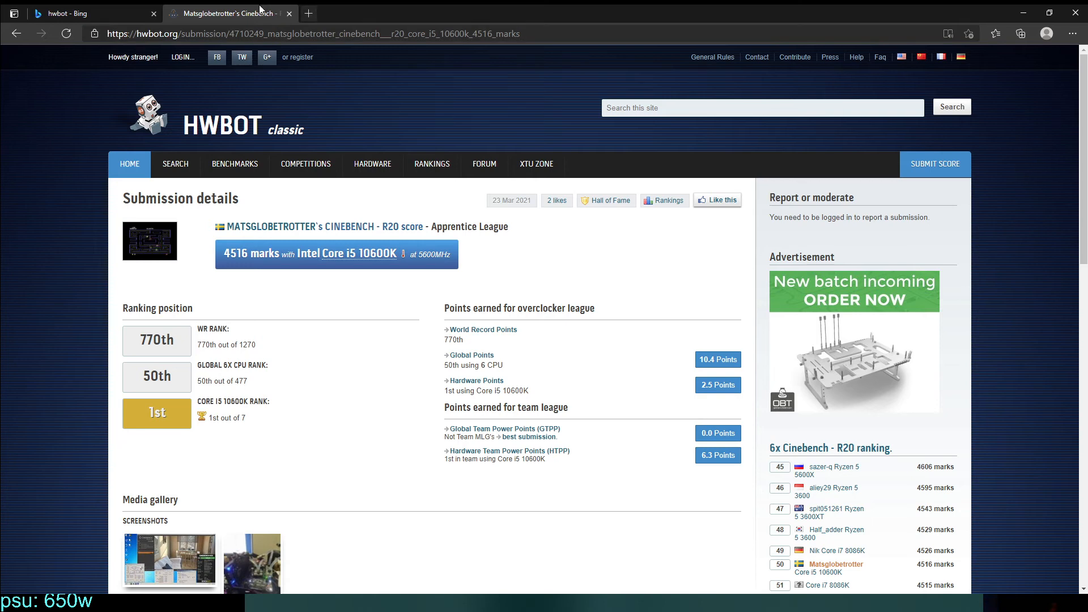
# Close the submission tab, restore it, and close the Bing results tab.
pyautogui.click(289, 15)
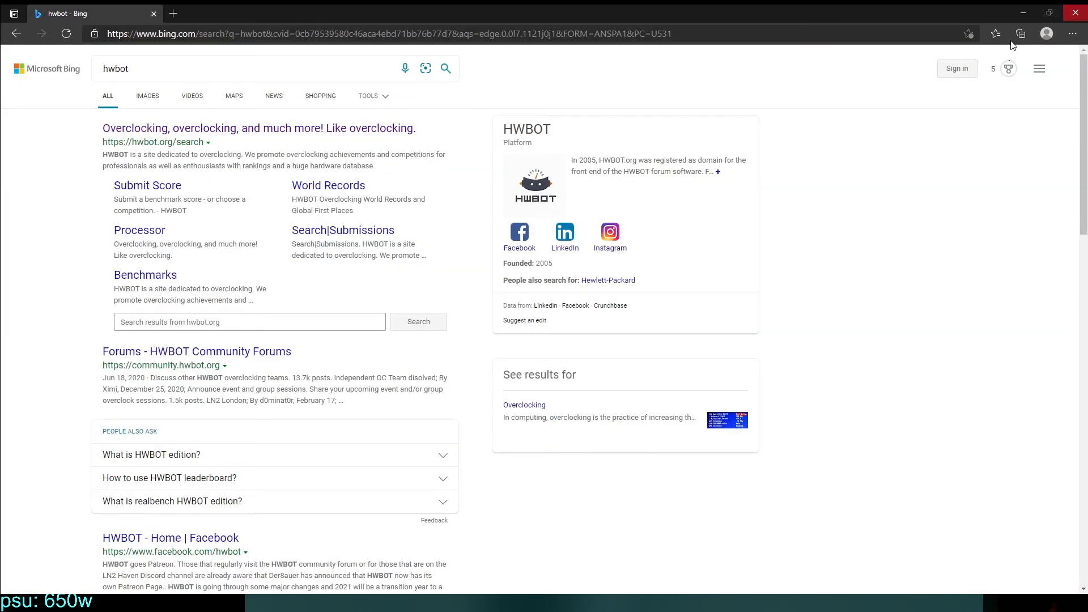
pyautogui.hotkey('ctrl', 'shift', 't')
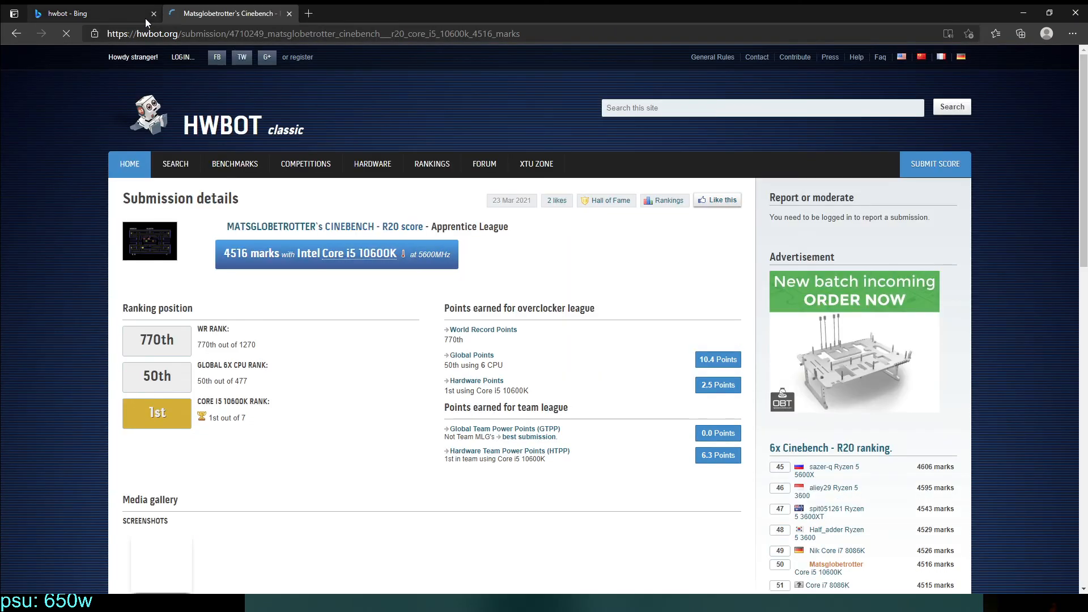
pyautogui.click(153, 14)
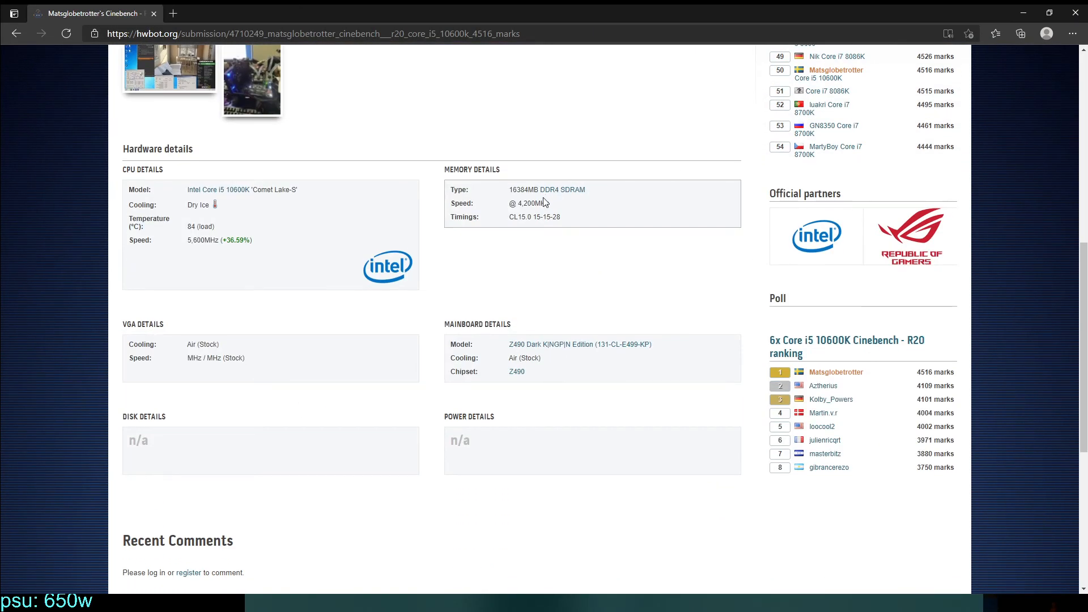
# Review the restored submission's hardware details and rankings once more and close the browser.
pyautogui.scroll(5, 581, 198)
pyautogui.scroll(3, 584, 196)
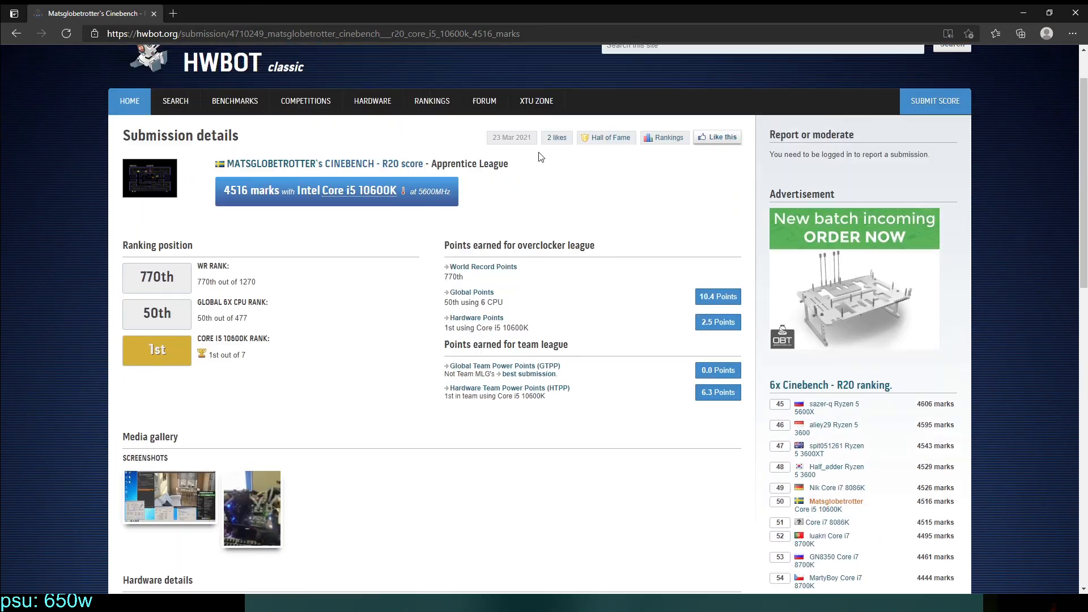
pyautogui.click(1076, 11)
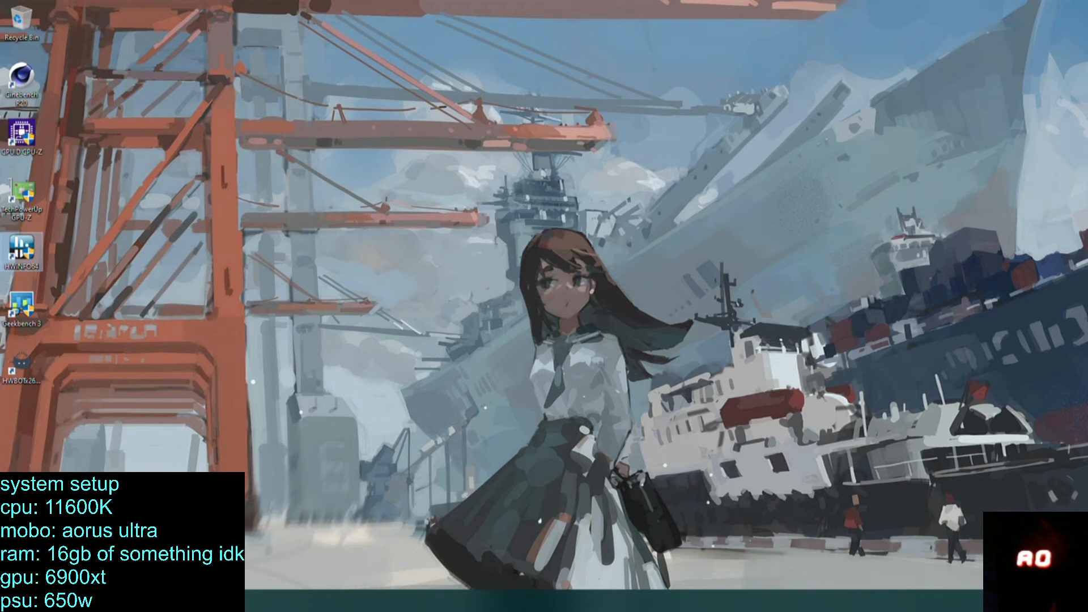
# Restart the computer from Windows and enter the BIOS setup.
pyautogui.press('super')
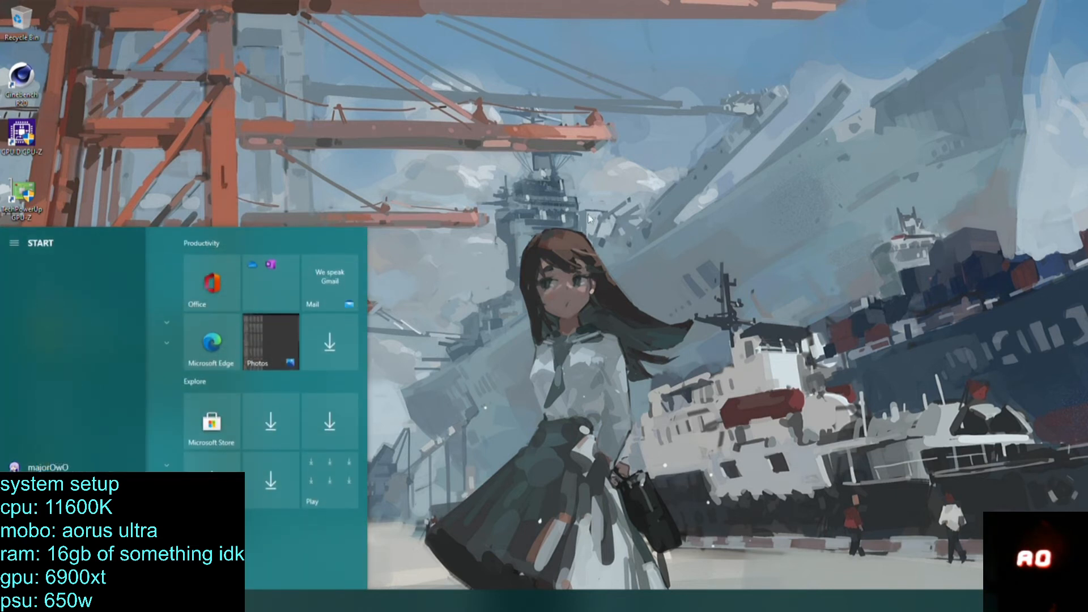
pyautogui.click(535, 219)
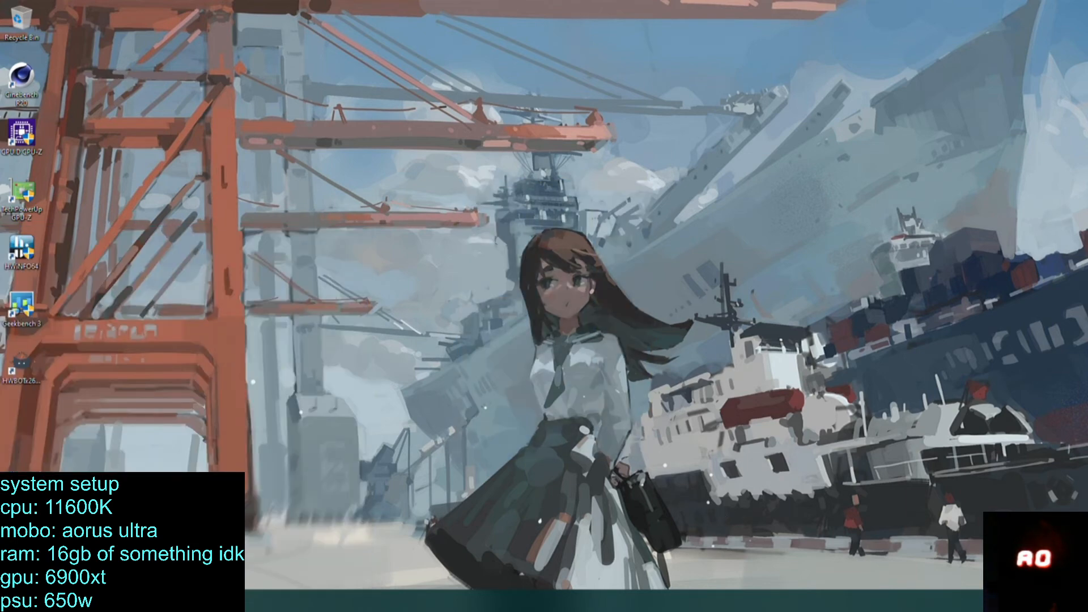
pyautogui.press('super')
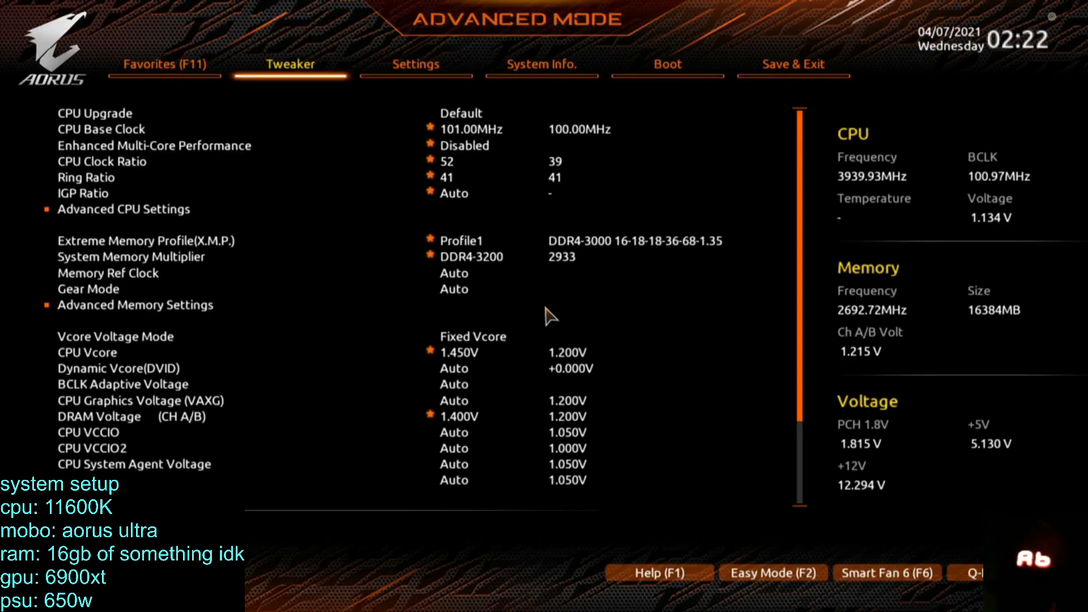
# Look over the Save & Exit options and view the plug-in devices information under System Info.
pyautogui.press('F11')
pyautogui.press('Left')
pyautogui.press('Left')
pyautogui.press('Left')
pyautogui.press('Left')
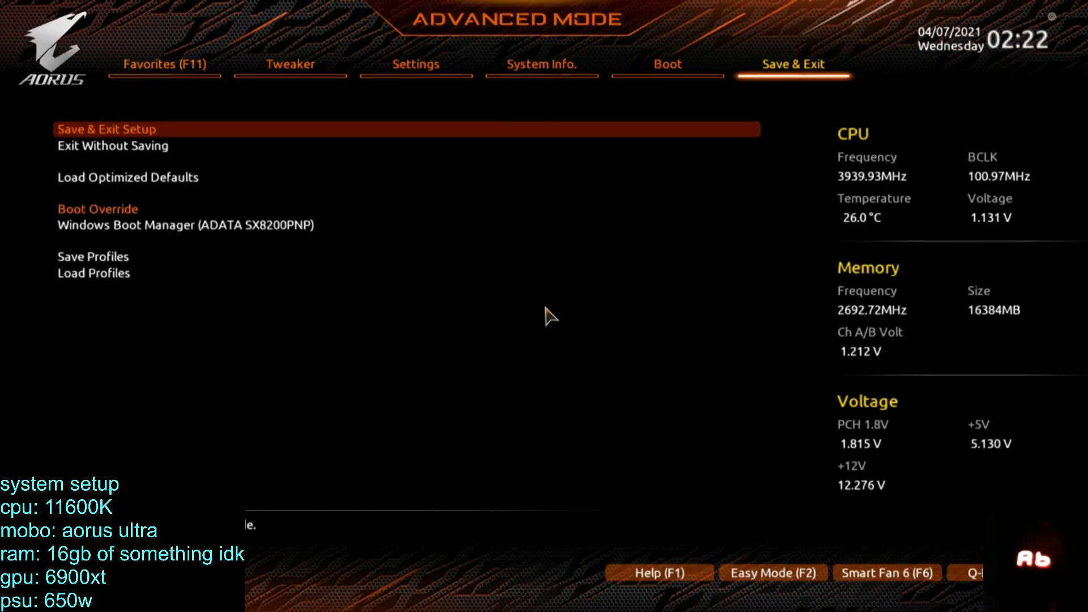
pyautogui.press('Right')
pyautogui.press('Down')
pyautogui.press('Down')
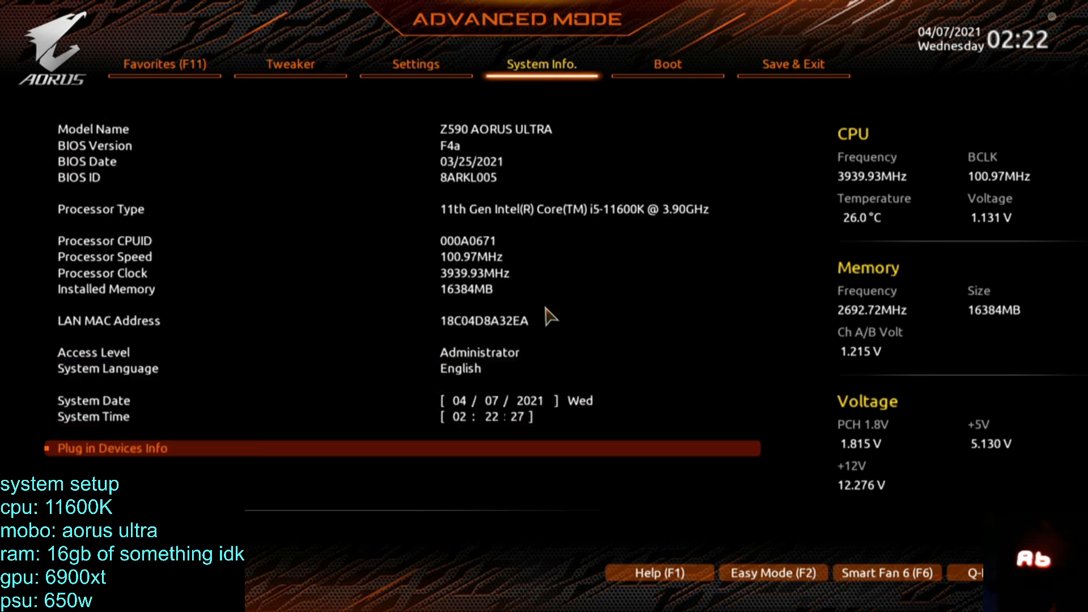
pyautogui.press('Return')
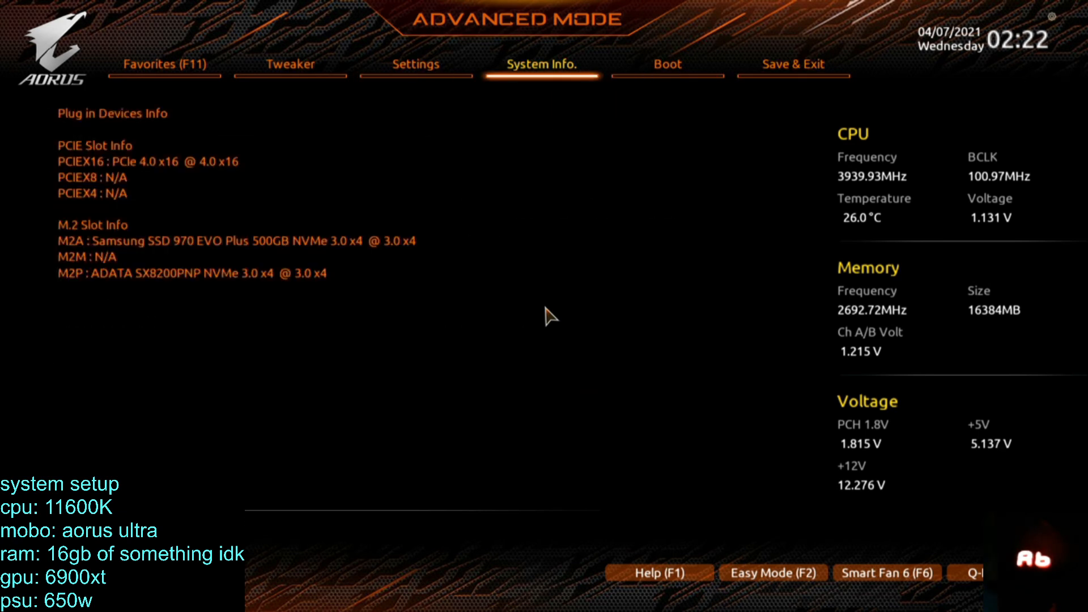
pyautogui.press('Escape')
# Open the IO Ports settings and examine the onboard device options.
pyautogui.press('Up')
pyautogui.press('Up')
pyautogui.press('Up')
pyautogui.press('Left')
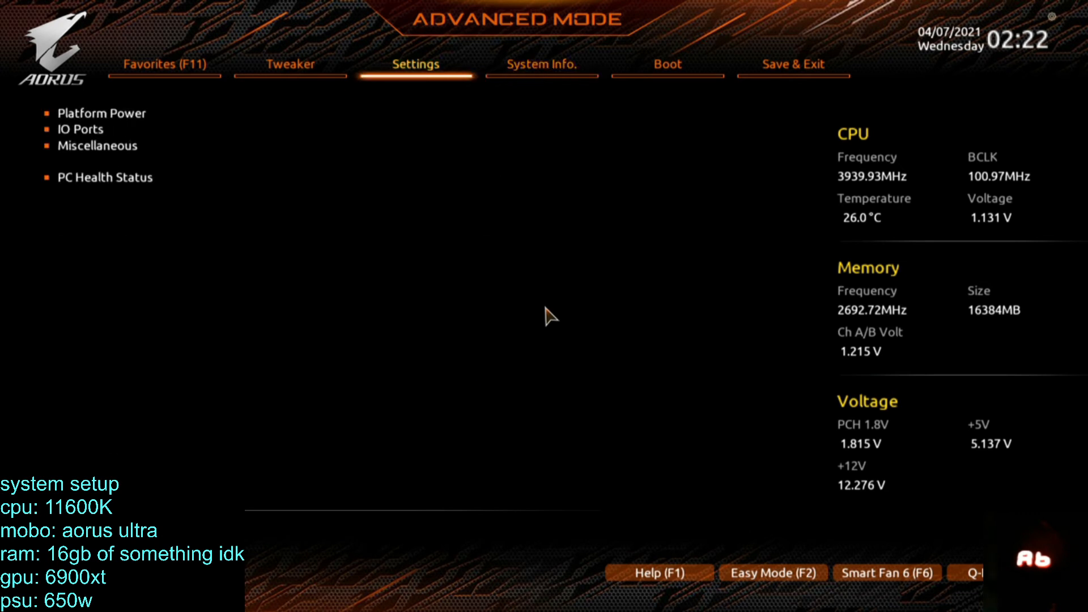
pyautogui.press('Down')
pyautogui.press('Down')
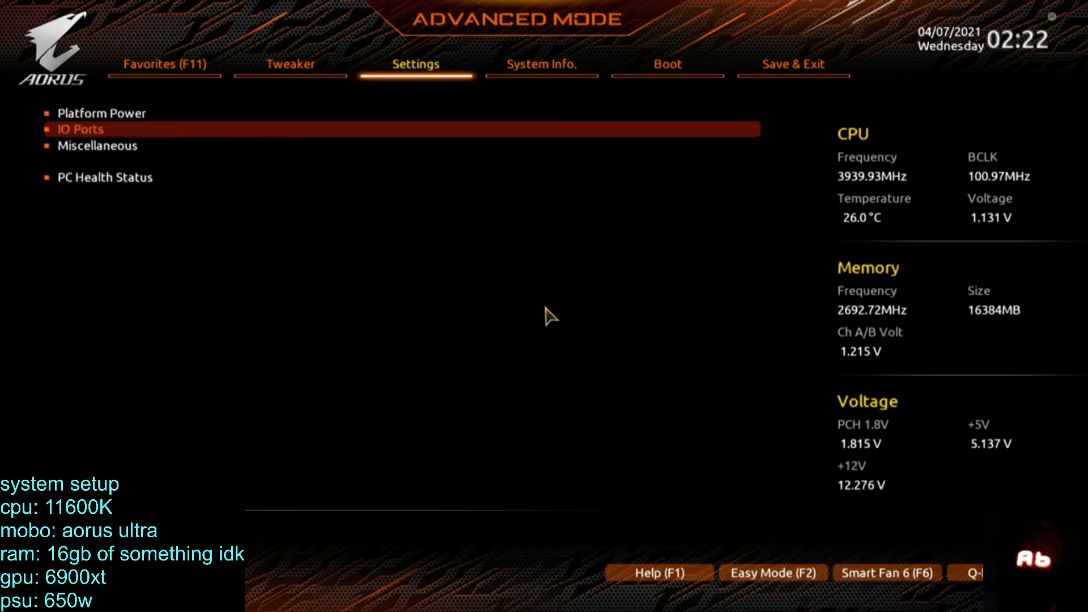
pyautogui.press('Return')
pyautogui.press('Down')
pyautogui.press('Down')
pyautogui.press('Down')
pyautogui.press('Down')
pyautogui.press('Down')
pyautogui.press('Down')
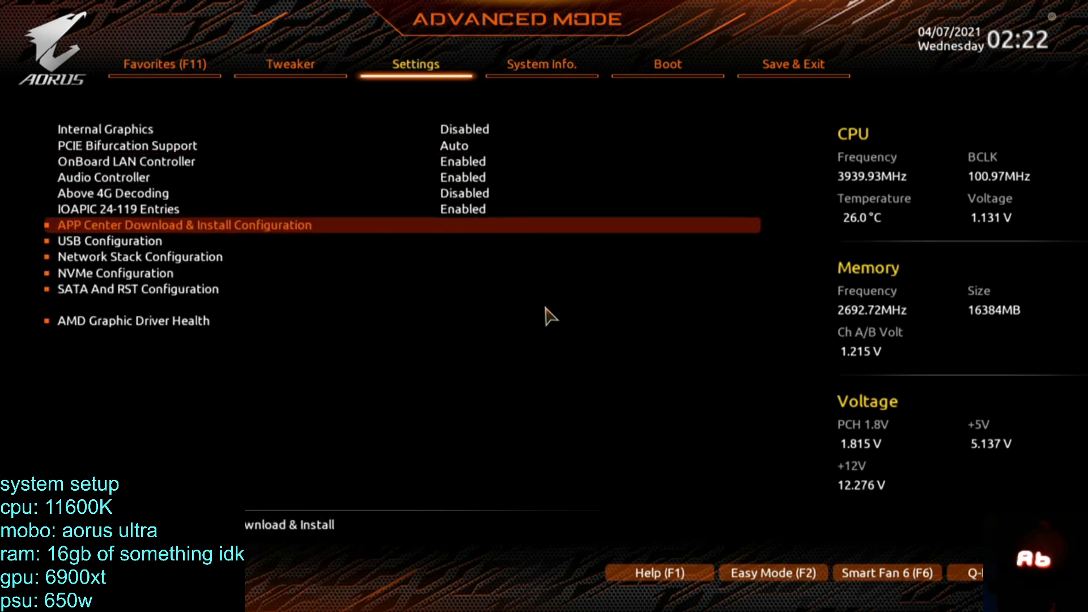
# Inspect the Network Stack configuration without changing it and return to the main Settings list.
pyautogui.press('Down')
pyautogui.press('Down')
pyautogui.press('Return')
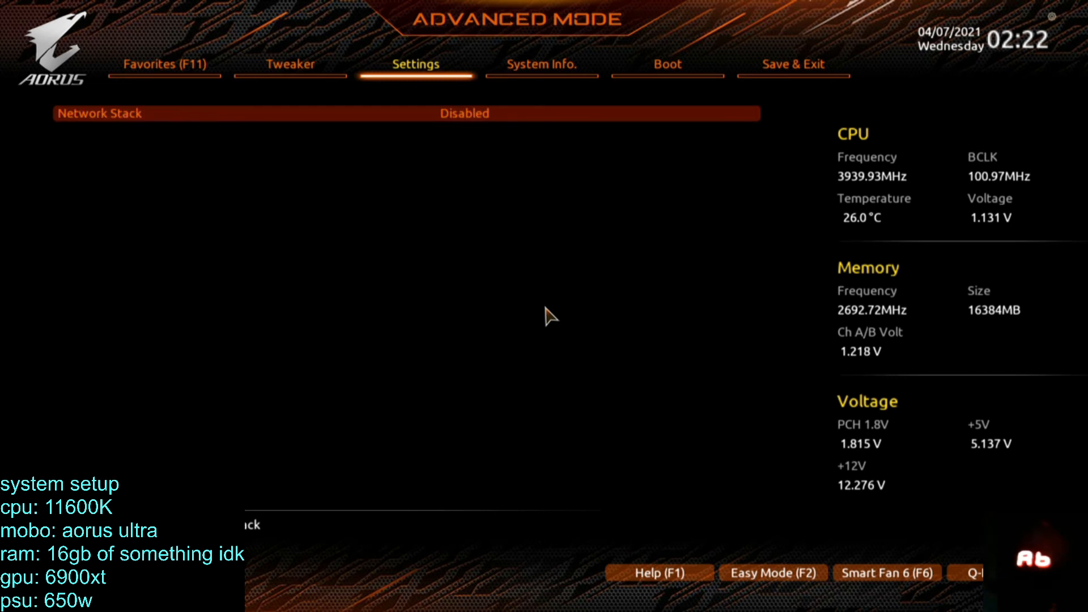
pyautogui.press('Return')
pyautogui.press('Escape')
pyautogui.press('Escape')
pyautogui.press('Up')
pyautogui.press('Up')
pyautogui.press('Up')
pyautogui.press('Up')
pyautogui.press('Up')
pyautogui.press('Up')
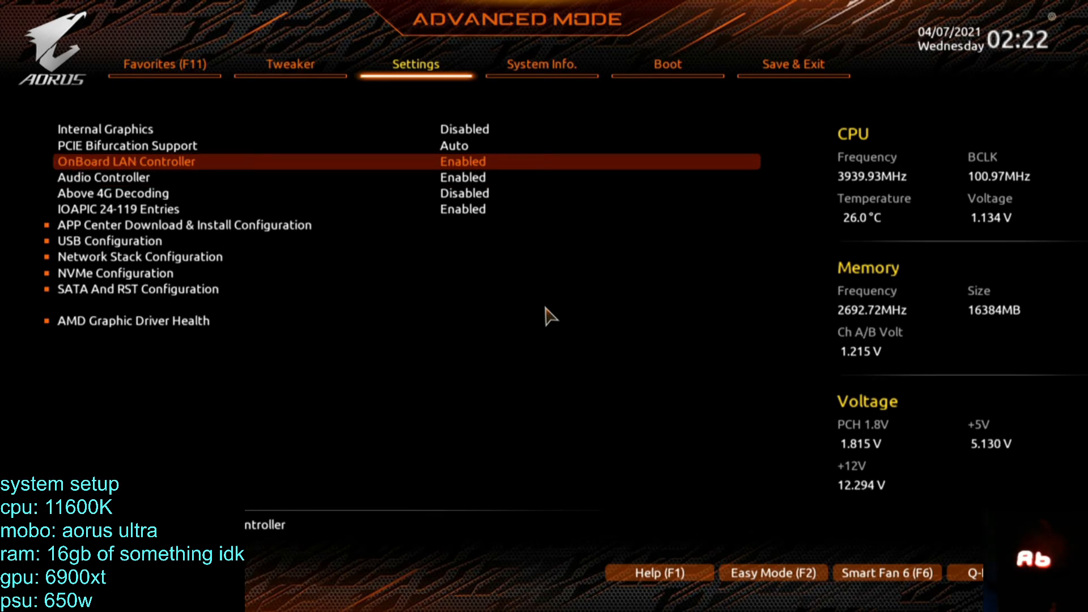
pyautogui.press('Escape')
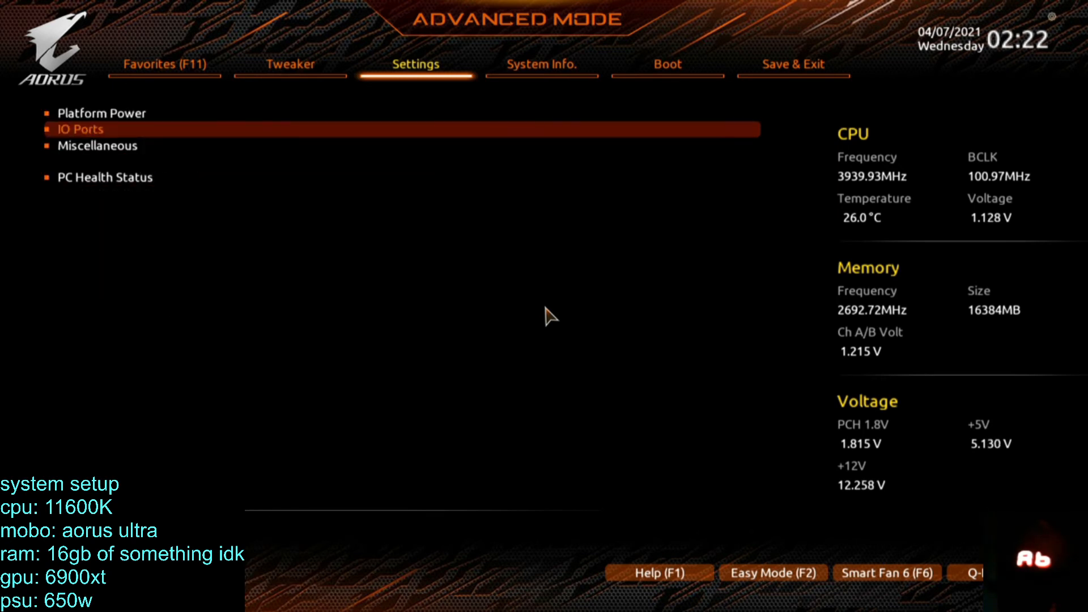
# Examine the Boot settings from Bootup NumLock State to the password and Secure Boot entries.
pyautogui.press('Right')
pyautogui.press('Right')
pyautogui.press('Right')
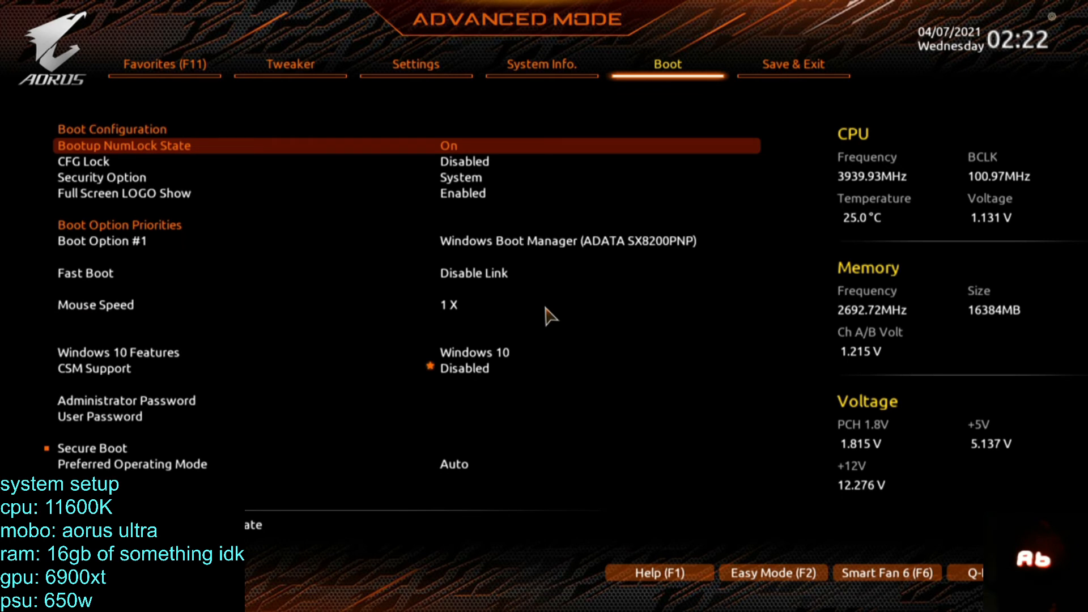
pyautogui.press('Left')
pyautogui.press('Down')
pyautogui.press('Down')
pyautogui.press('Down')
pyautogui.press('Down')
pyautogui.press('Down')
pyautogui.press('Down')
pyautogui.press('Down')
pyautogui.press('Down')
pyautogui.press('Down')
pyautogui.press('Down')
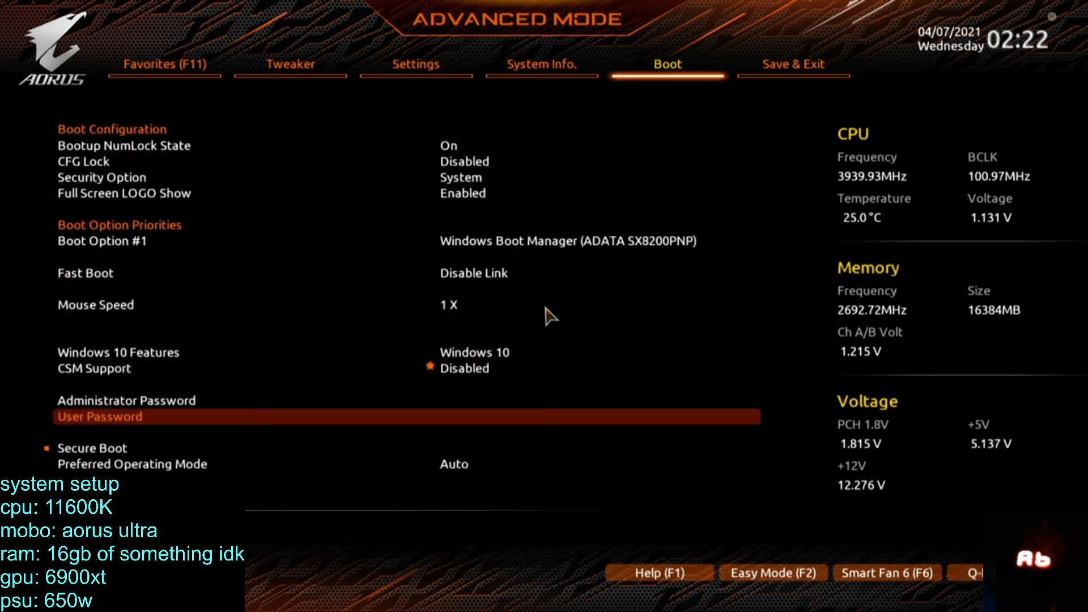
pyautogui.press('Down')
pyautogui.press('Down')
pyautogui.press('Down')
pyautogui.press('Down')
# Look over the System Info page, including its language, date and time entries.
pyautogui.press('Left')
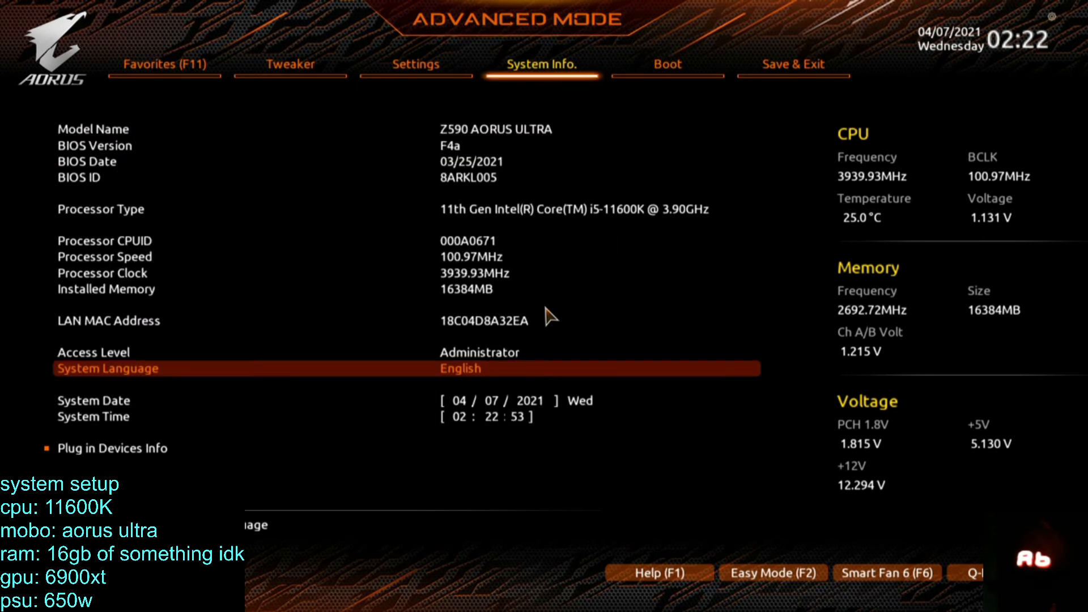
pyautogui.press('Down')
pyautogui.press('Down')
pyautogui.press('Down')
pyautogui.press('Up')
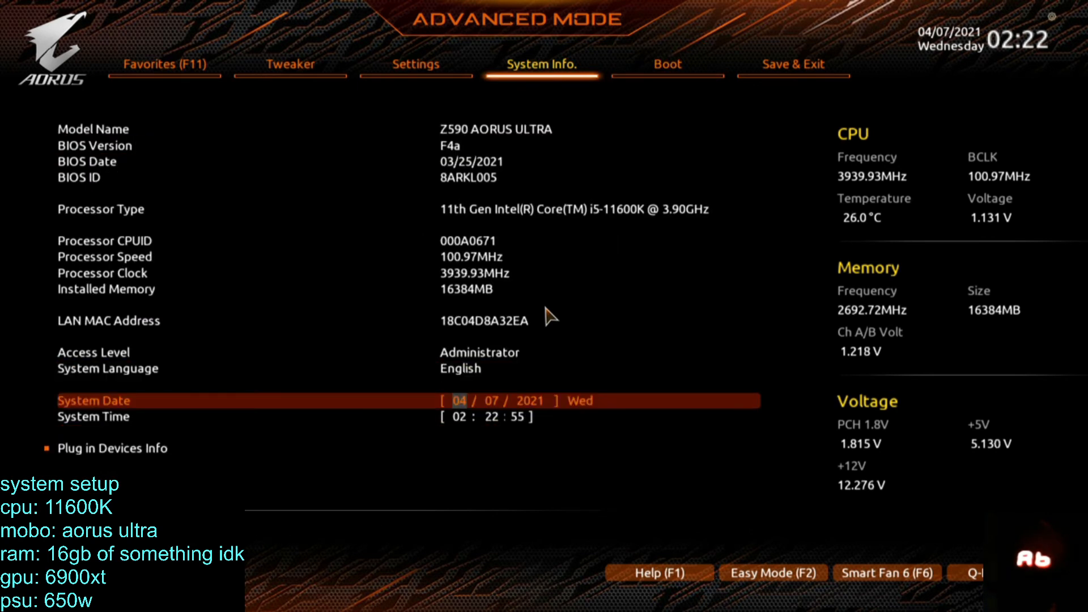
# Look through the Miscellaneous, IO Ports and Platform Power settings in turn.
pyautogui.press('Left')
pyautogui.press('Return')
pyautogui.press('Up')
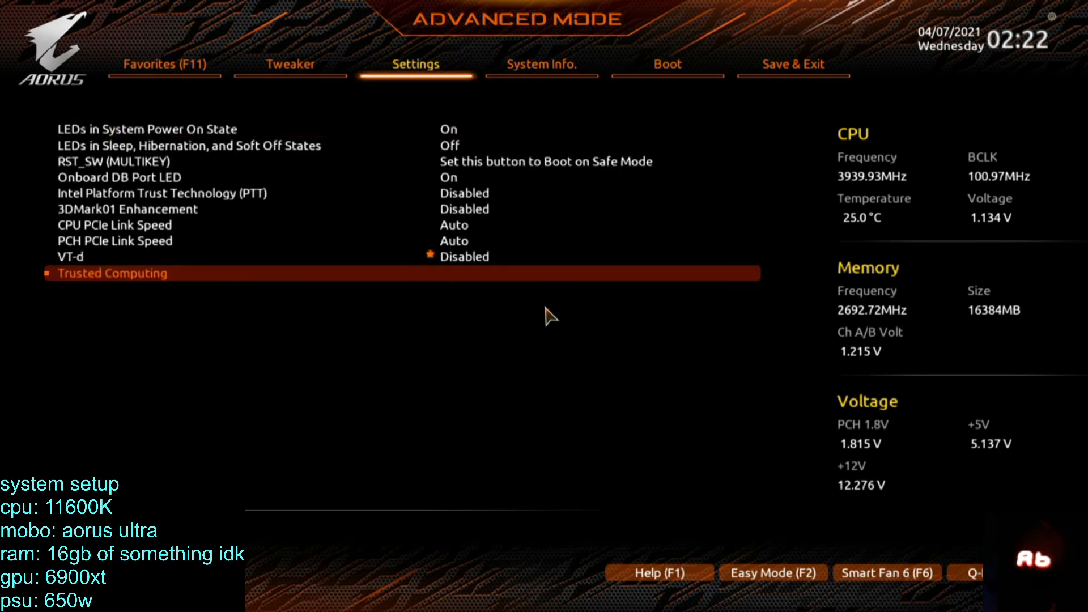
pyautogui.press('Escape')
pyautogui.press('Up')
pyautogui.press('Return')
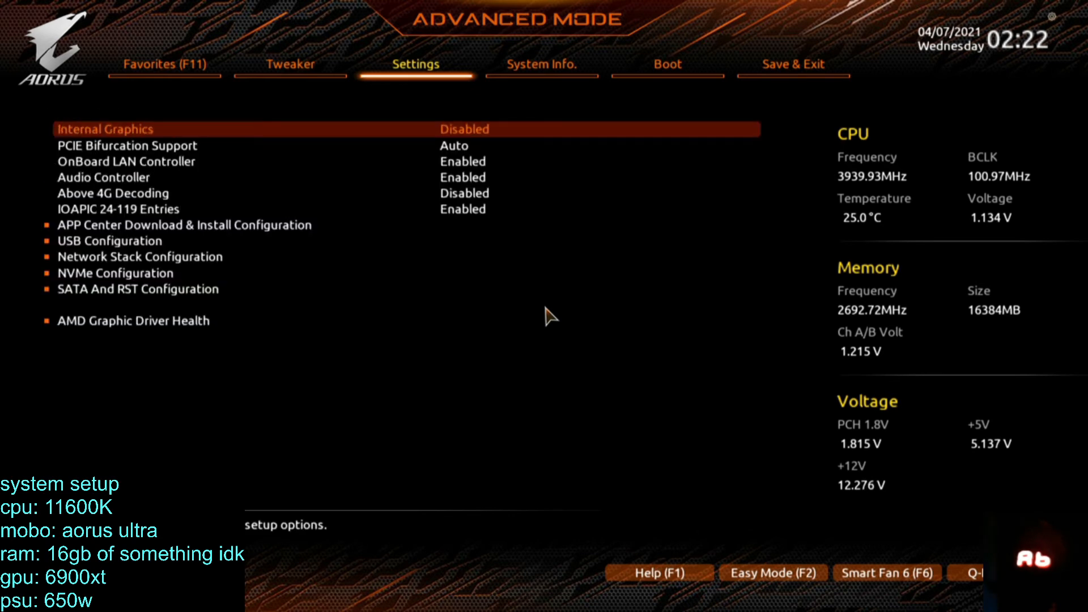
pyautogui.press('Up')
pyautogui.press('Escape')
pyautogui.press('Up')
pyautogui.press('Return')
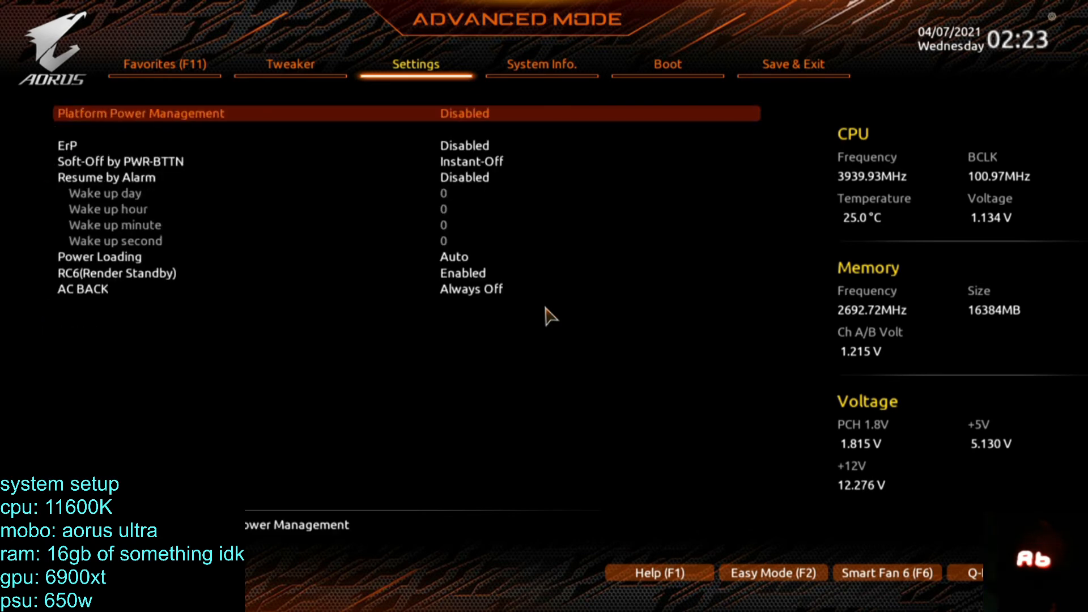
pyautogui.press('Escape')
# Reopen the IO Ports settings and go through the whole list, including SATA And RST Configuration.
pyautogui.press('Down')
pyautogui.press('Return')
pyautogui.press('Down')
pyautogui.press('Down')
pyautogui.press('Down')
pyautogui.press('Down')
pyautogui.press('Down')
pyautogui.press('Down')
pyautogui.press('Down')
pyautogui.press('Down')
pyautogui.press('Down')
pyautogui.press('Down')
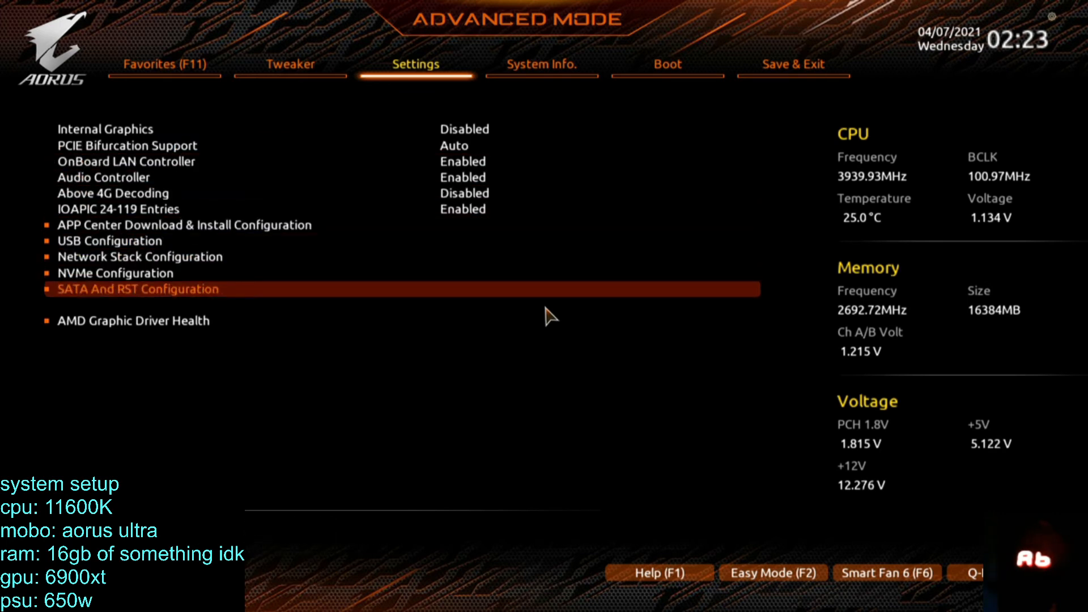
pyautogui.press('Down')
pyautogui.press('Down')
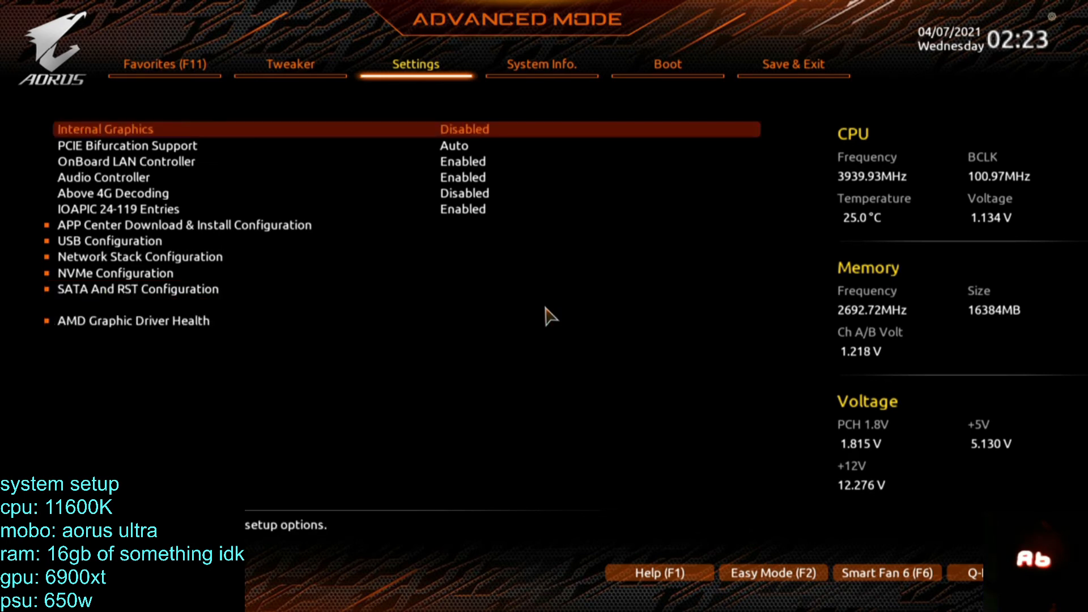
pyautogui.press('Escape')
# Check the PC Health Status page and dismiss the Exit Without Saving dialog to stay in setup.
pyautogui.press('Down')
pyautogui.press('Down')
pyautogui.press('Return')
pyautogui.press('Escape')
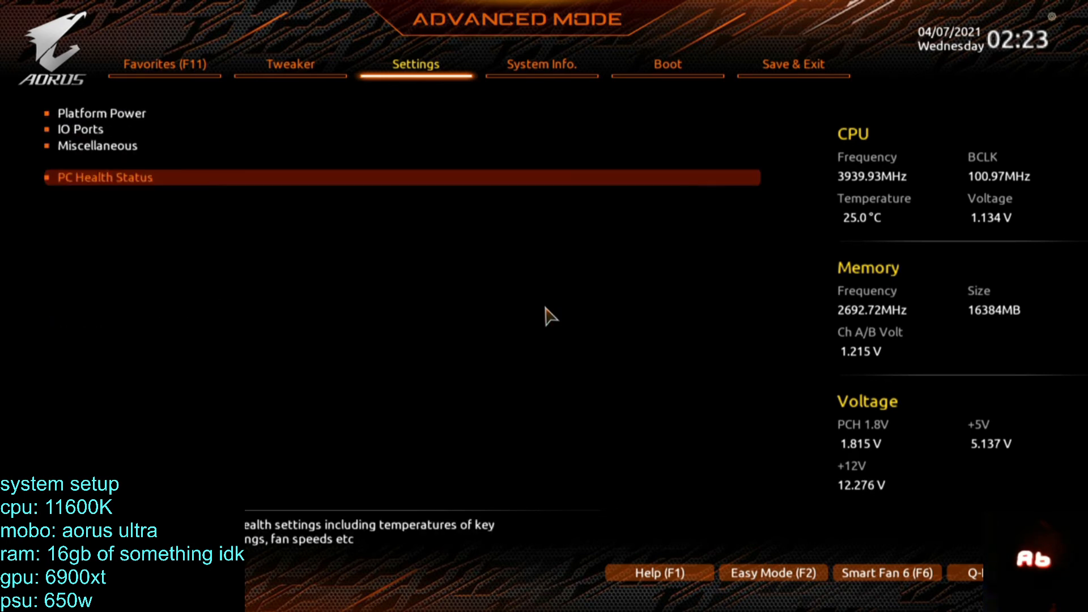
pyautogui.press('Up')
pyautogui.press('Up')
pyautogui.press('Escape')
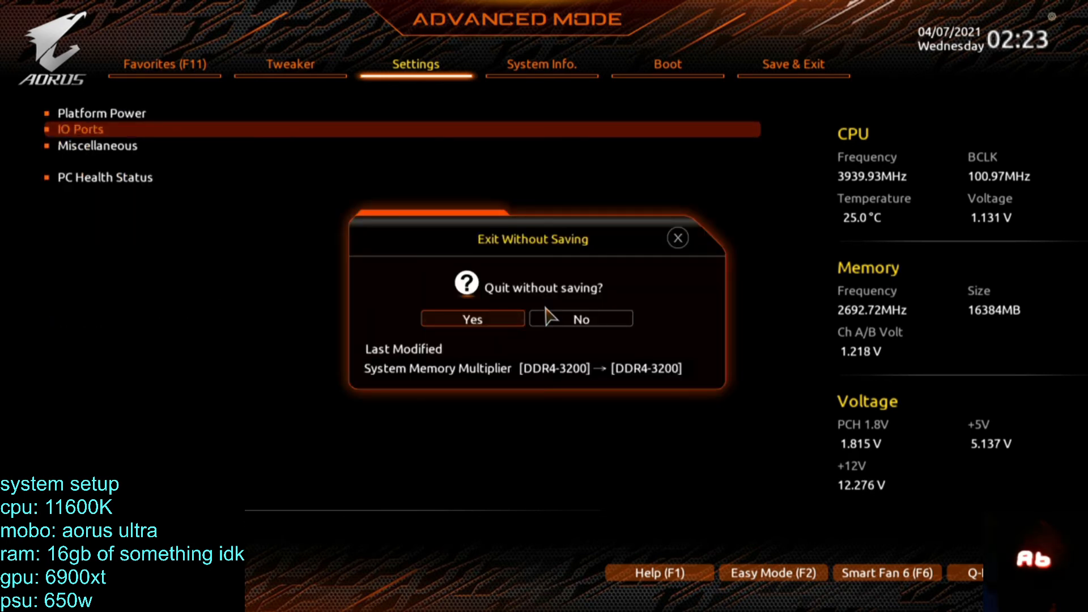
pyautogui.press('Escape')
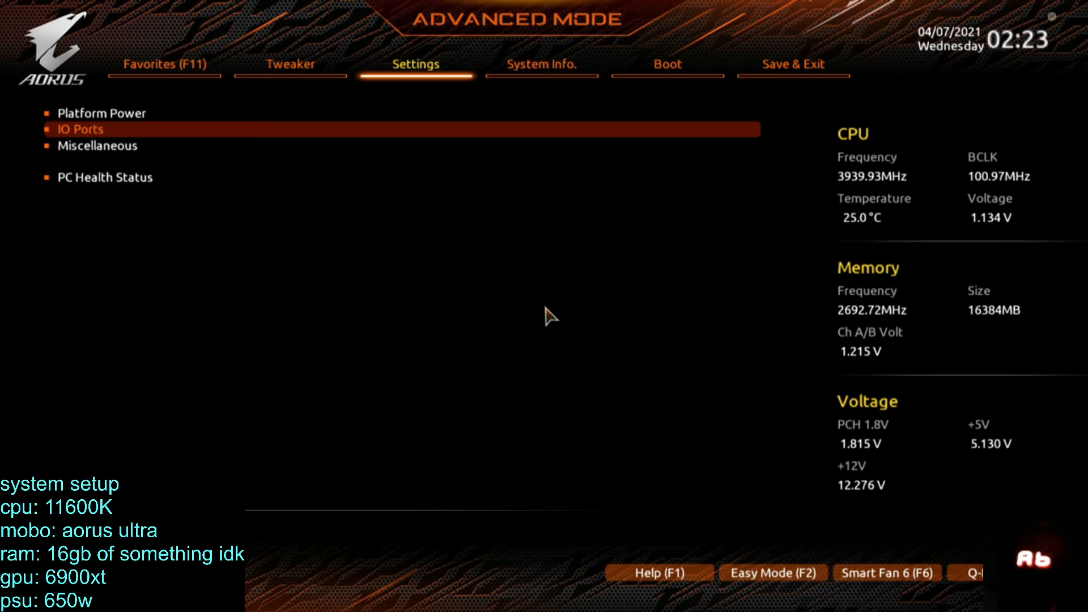
# Review the CPU, memory and voltage overclock values in the Tweaker settings.
pyautogui.press('Left')
pyautogui.press('Down')
pyautogui.press('Down')
pyautogui.press('Down')
pyautogui.press('Down')
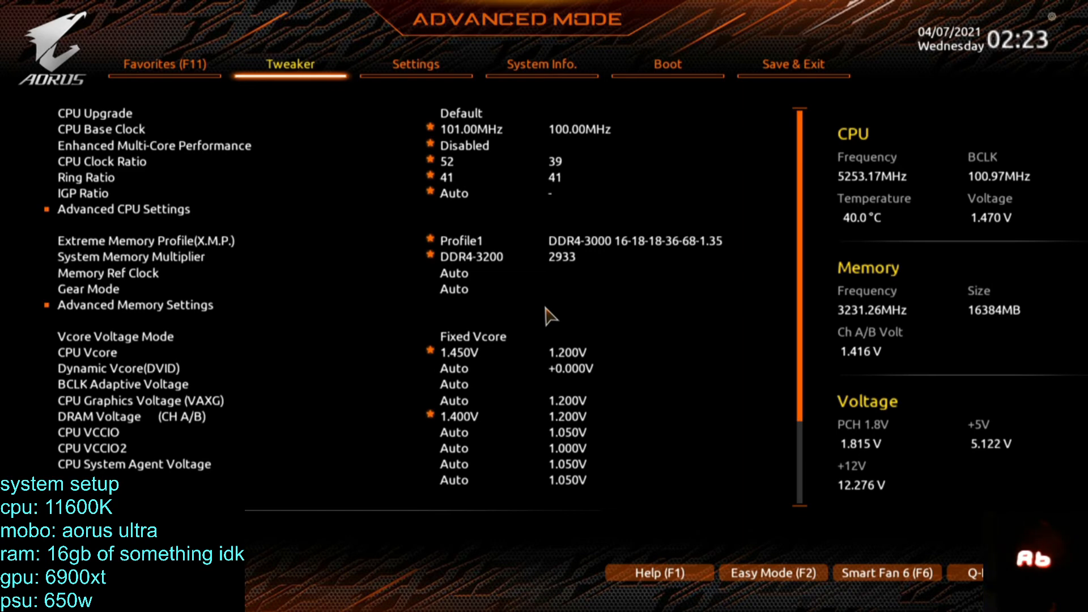
# View the PCIe and M.2 slot details in System Info's Plug in Devices Info again.
pyautogui.press('Right')
pyautogui.press('Right')
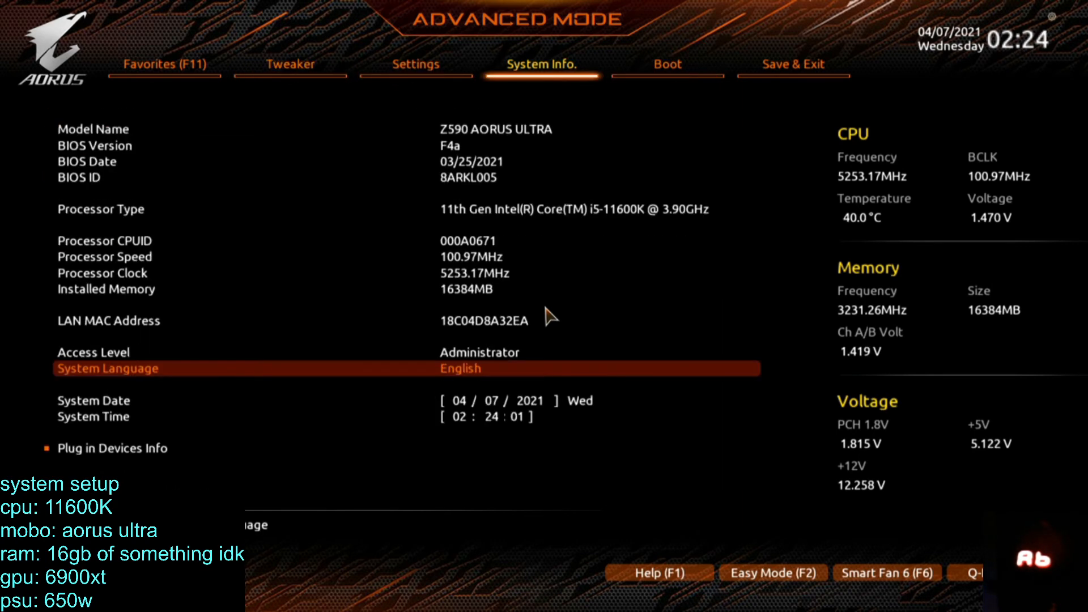
pyautogui.press('Down')
pyautogui.press('Down')
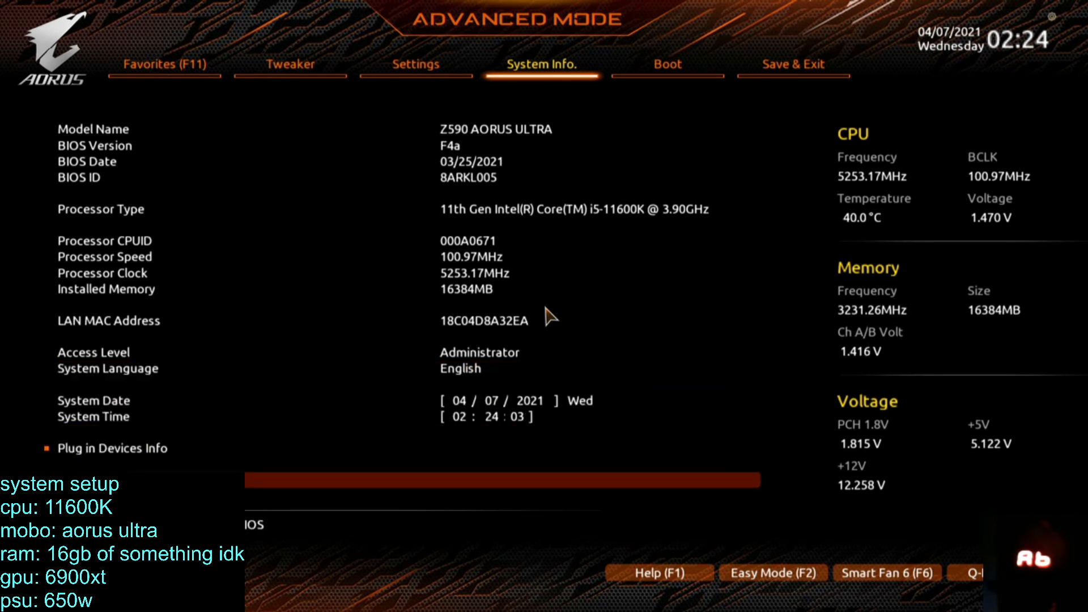
pyautogui.press('Return')
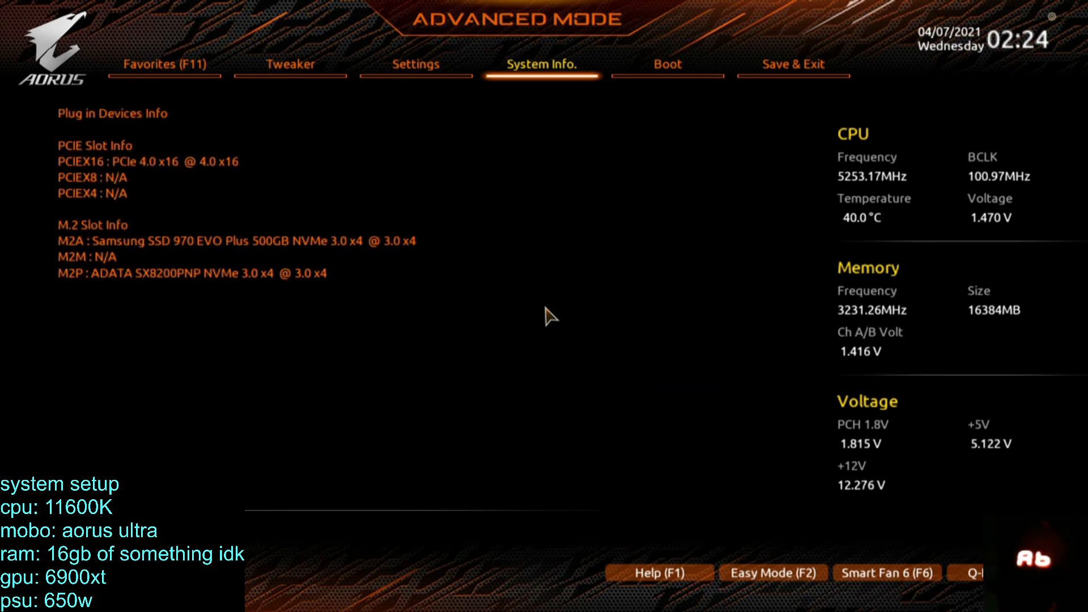
pyautogui.press('Escape')
# Browse the Favorites, Save & Exit and Boot pages and return to Settings.
pyautogui.press('Left')
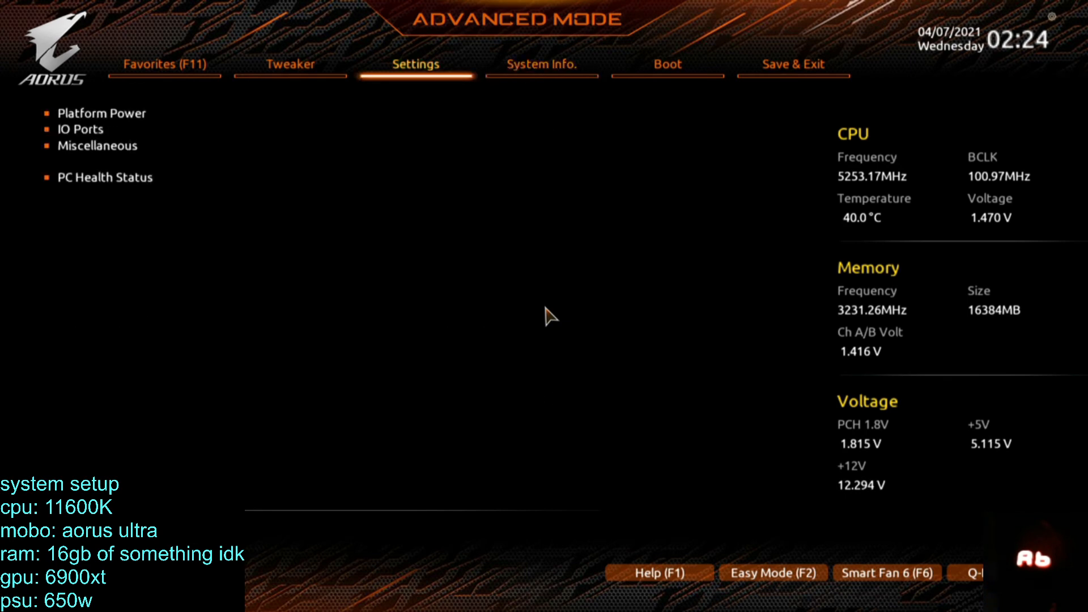
pyautogui.press('Left')
pyautogui.press('Left')
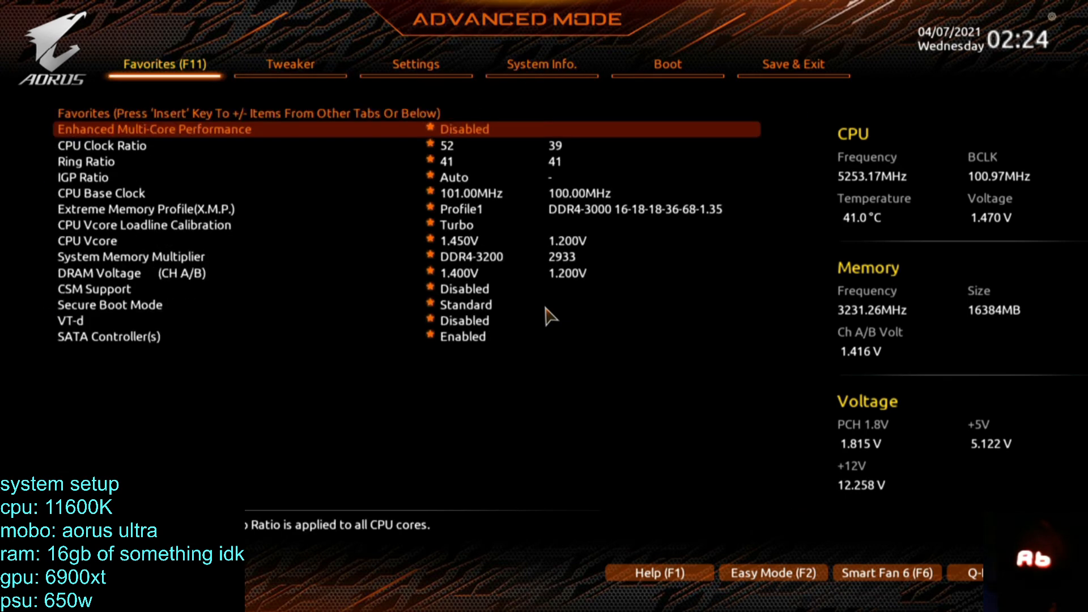
pyautogui.press('Left')
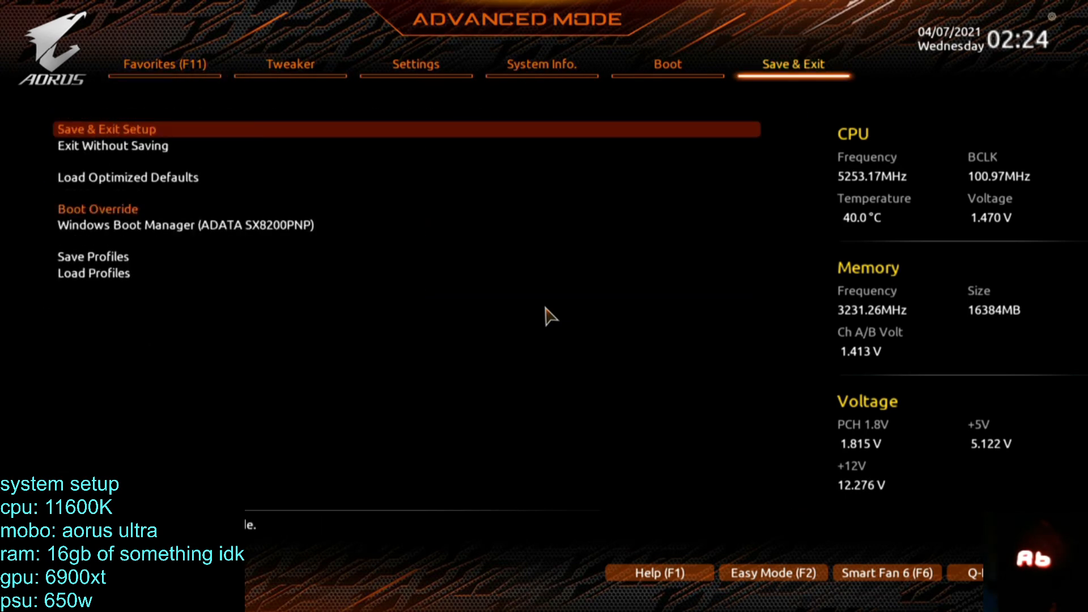
pyautogui.press('Left')
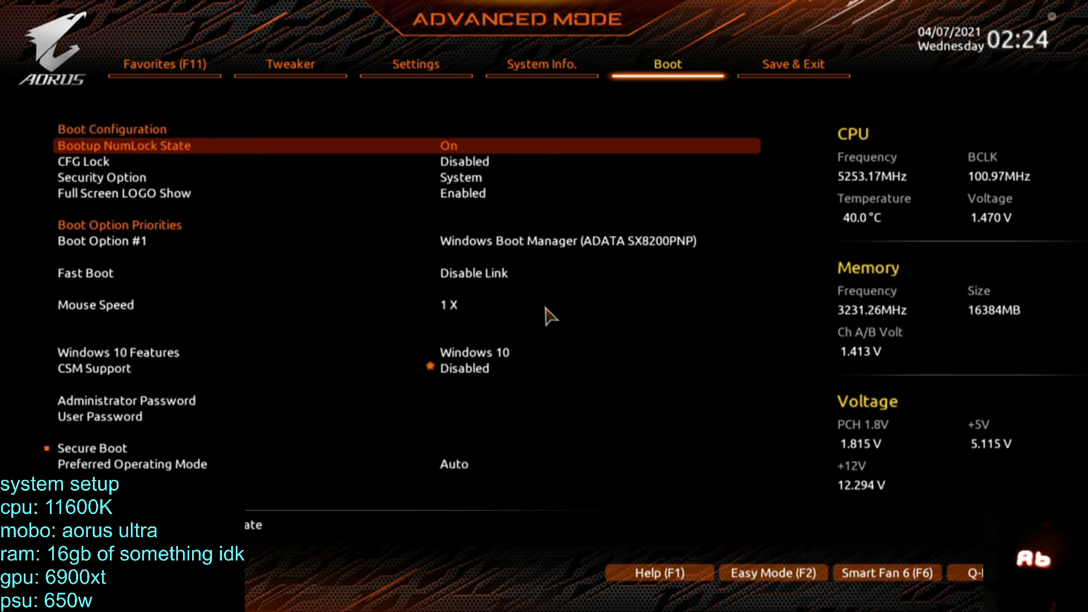
pyautogui.press('Left')
pyautogui.press('Left')
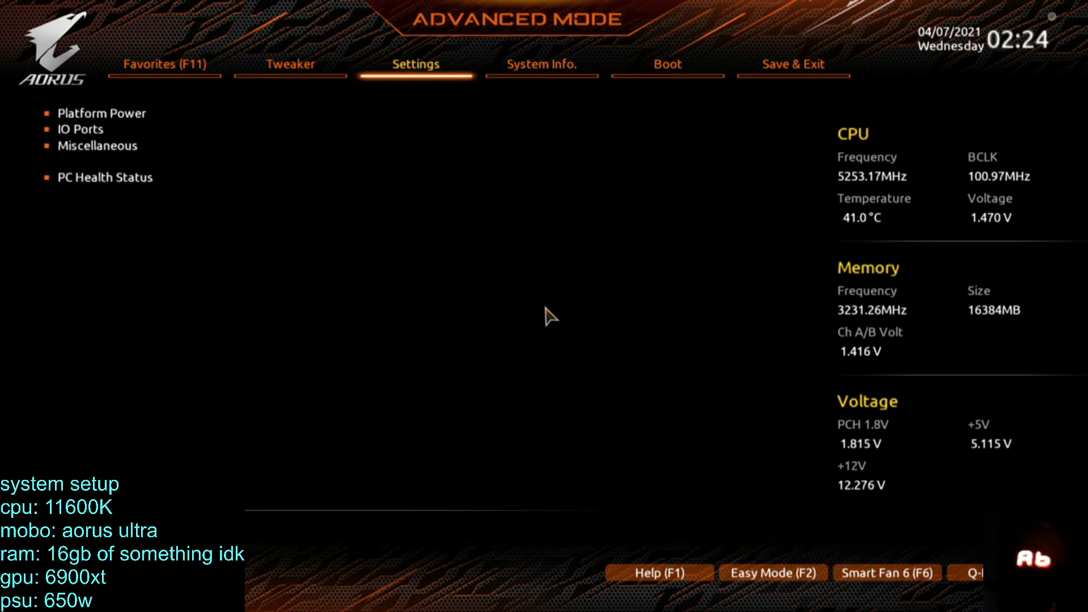
# Switch the BIOS to Easy Mode and view the PCIE, M.2 and SATA device lists.
pyautogui.press('F2')
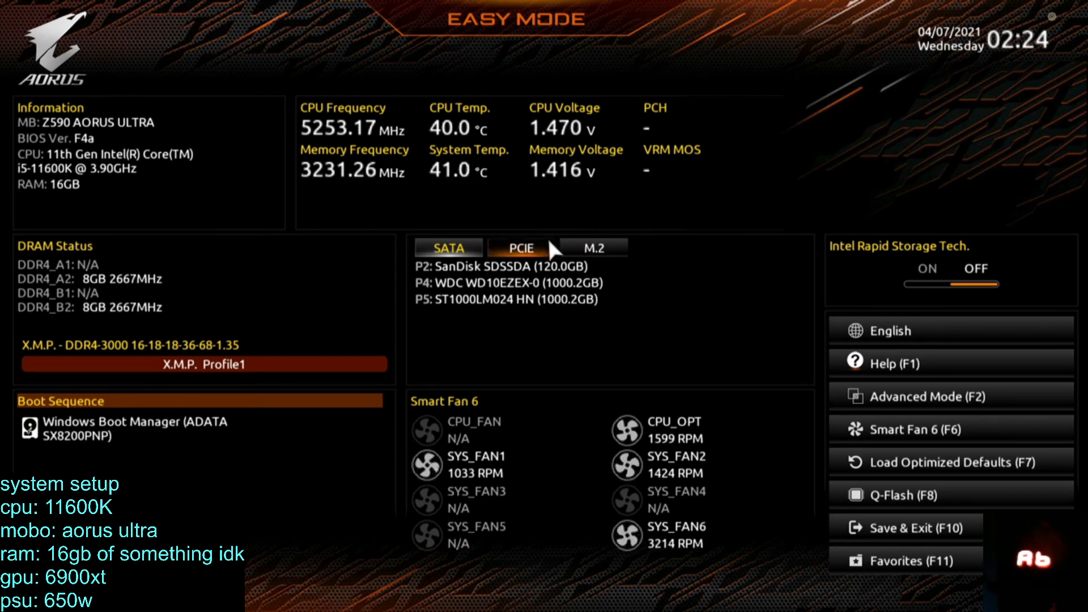
pyautogui.click(530, 246)
pyautogui.click(589, 247)
pyautogui.click(456, 248)
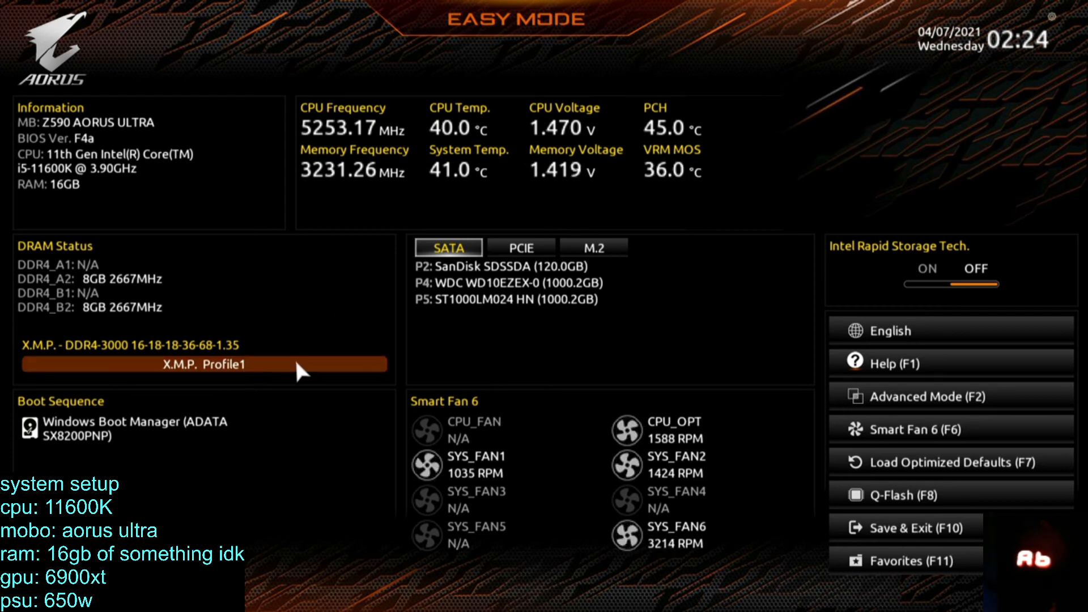
# Return to Advanced Mode and check the Favorites, Boot and System Info pages.
pyautogui.click(911, 391)
pyautogui.click(229, 49)
pyautogui.click(206, 57)
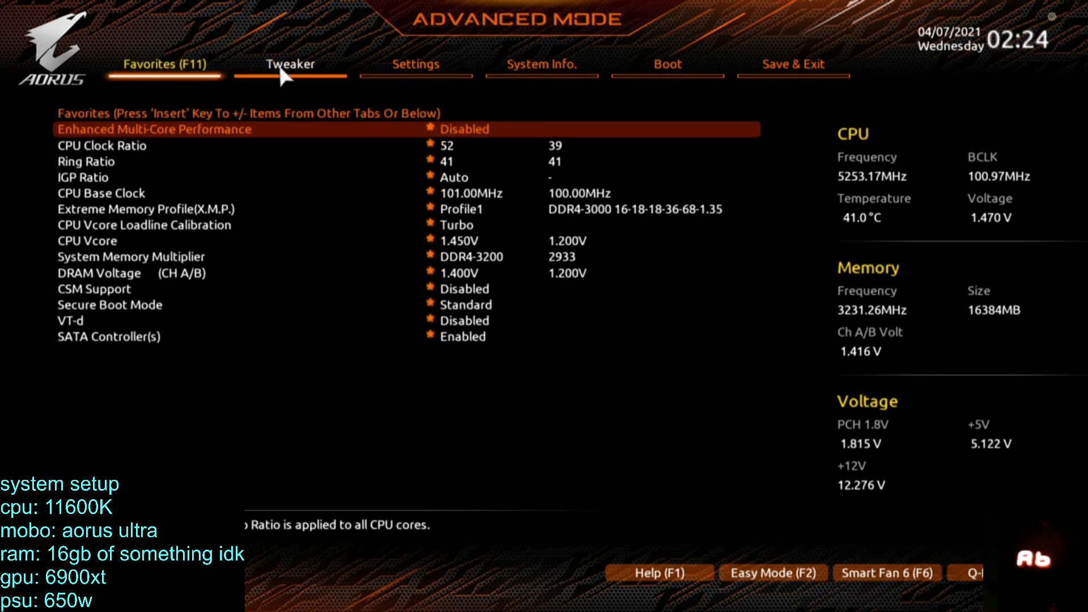
pyautogui.click(649, 64)
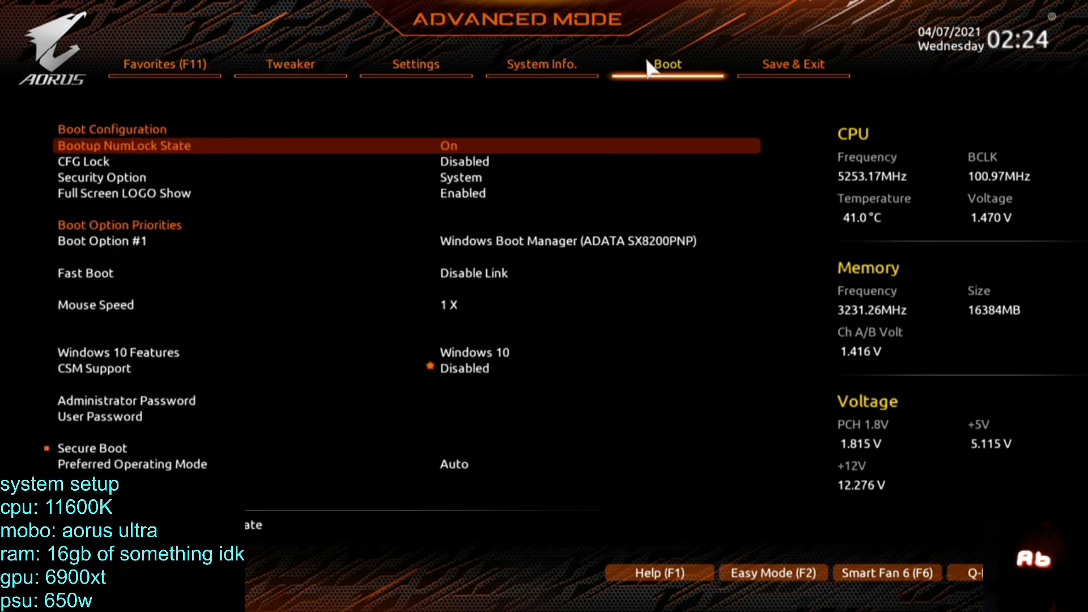
pyautogui.click(532, 65)
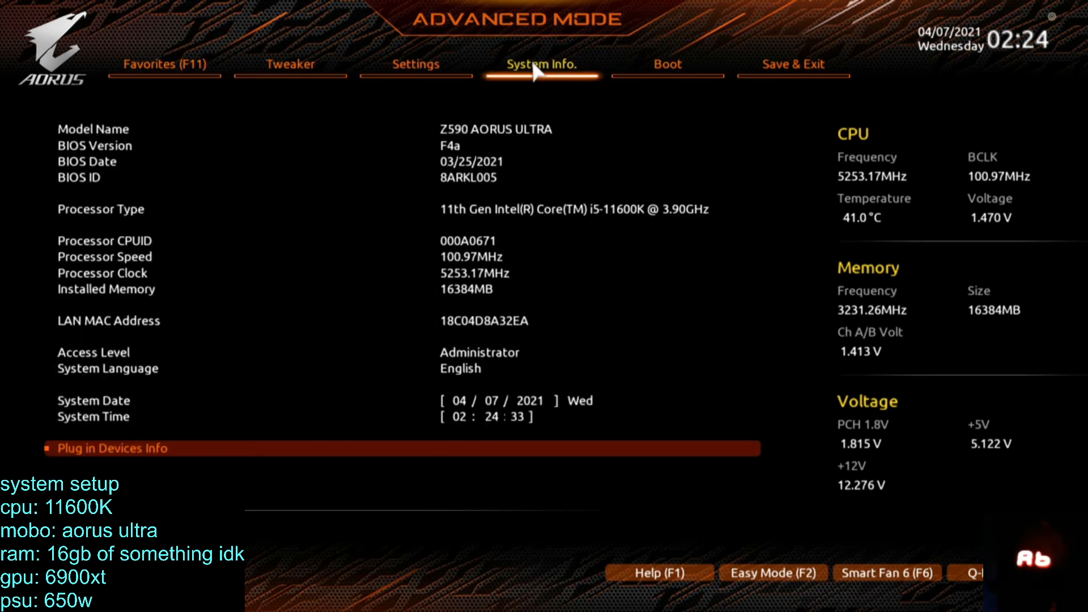
# Look over the System Info entries and open the Boot page.
pyautogui.press('Up')
pyautogui.press('Up')
pyautogui.press('Up')
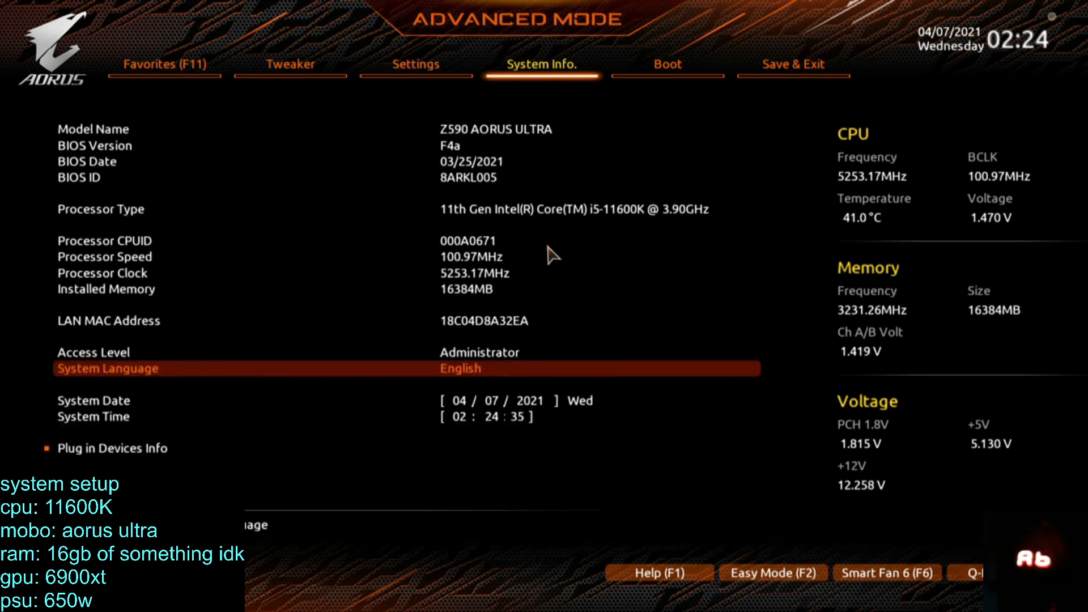
pyautogui.press('Down')
pyautogui.press('Down')
pyautogui.press('Down')
pyautogui.press('Down')
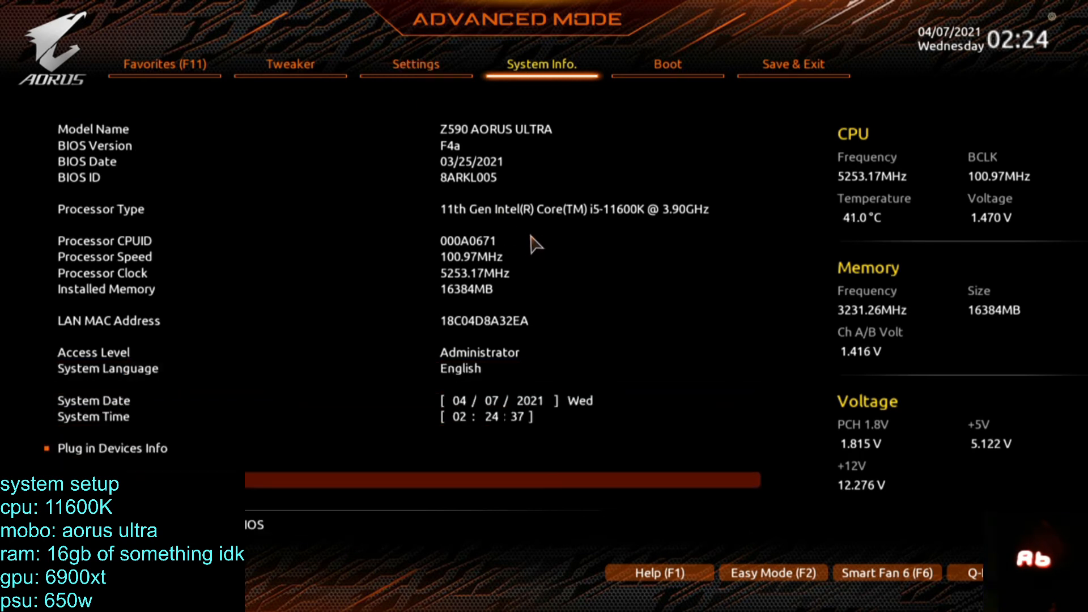
pyautogui.press('Up')
pyautogui.press('Down')
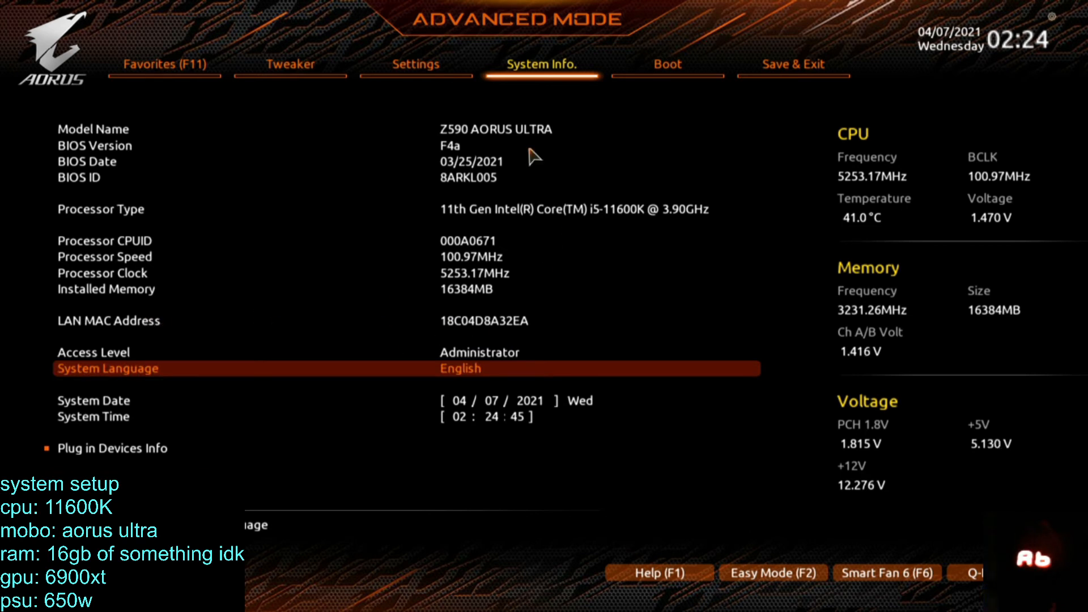
pyautogui.click(456, 73)
pyautogui.click(618, 71)
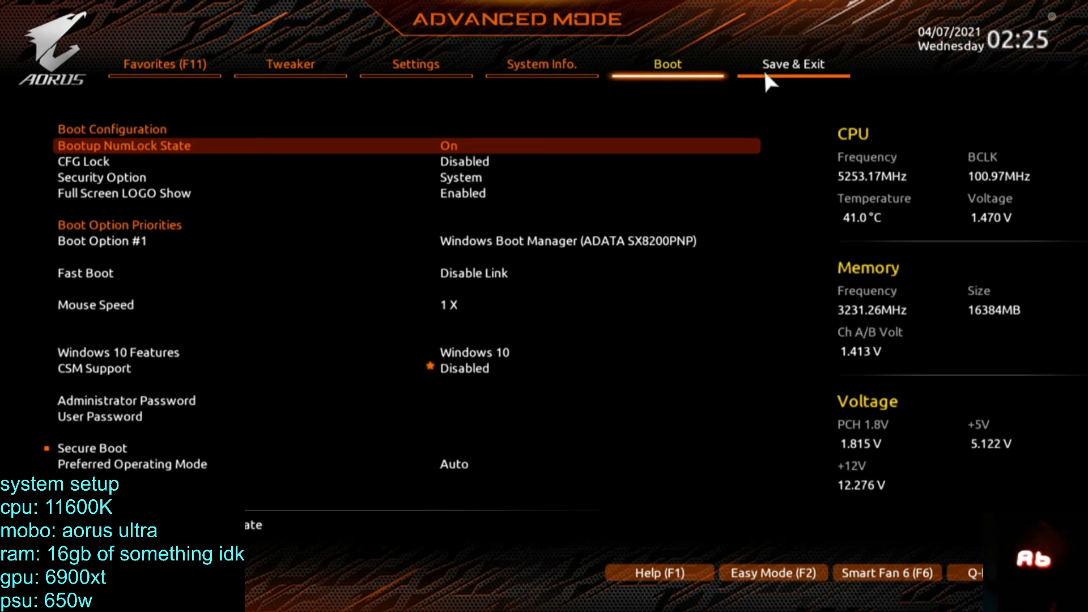
# Return to the Tweaker settings and set CPU VCCIO to 1.300 V.
pyautogui.press('Escape')
pyautogui.press('Escape')
pyautogui.press('Left')
pyautogui.press('Left')
pyautogui.press('Left')
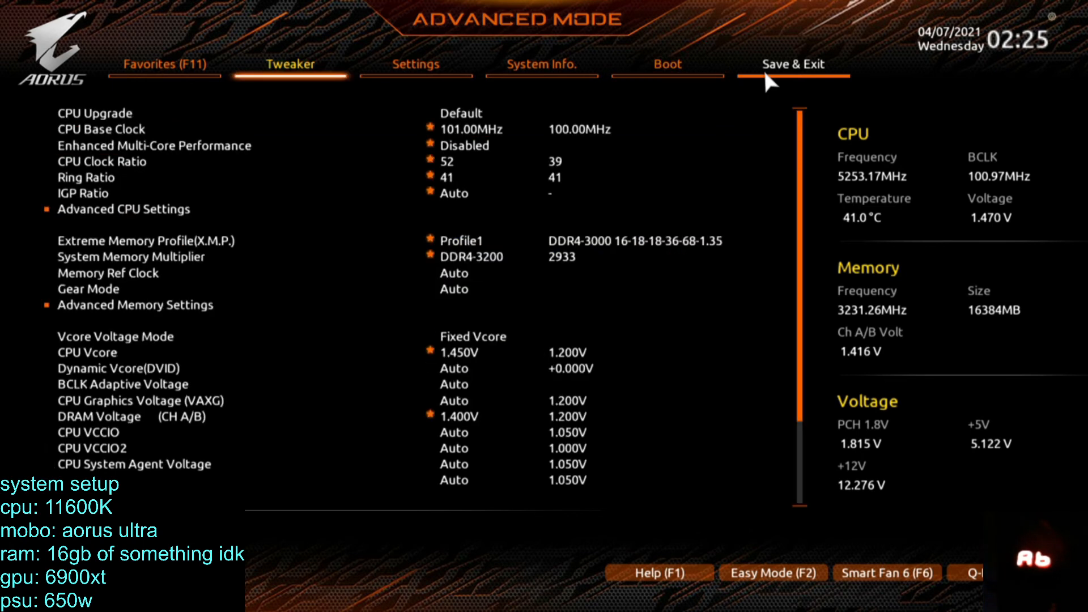
pyautogui.press('Left')
pyautogui.press('Right')
pyautogui.press('Down')
pyautogui.press('Down')
pyautogui.press('Down')
pyautogui.press('Down')
pyautogui.press('Down')
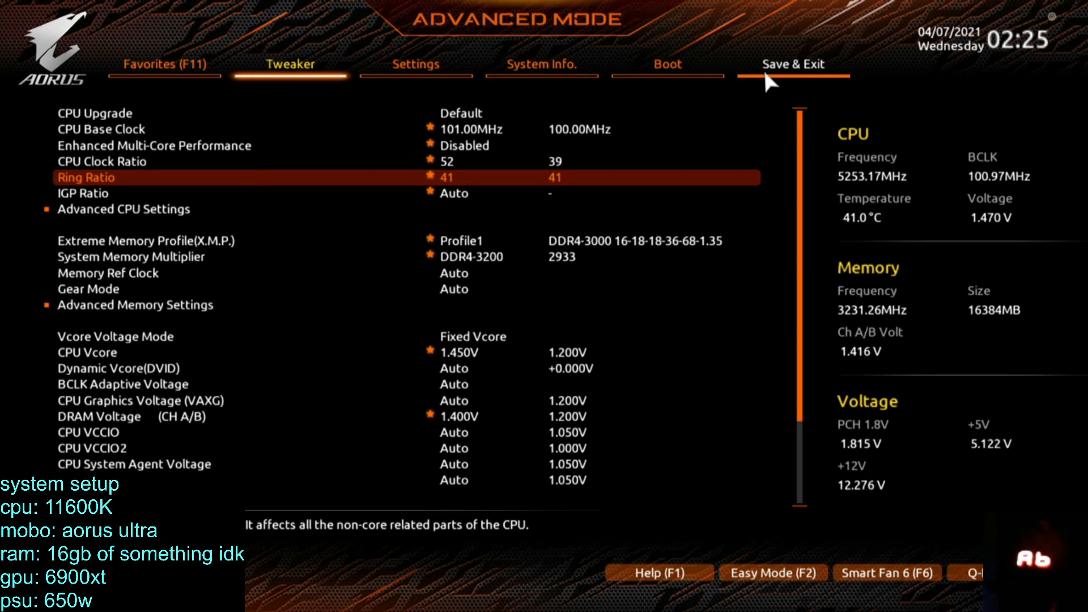
pyautogui.press('Down')
pyautogui.press('Down')
pyautogui.press('Down')
pyautogui.press('Down')
pyautogui.press('Down')
pyautogui.press('Down')
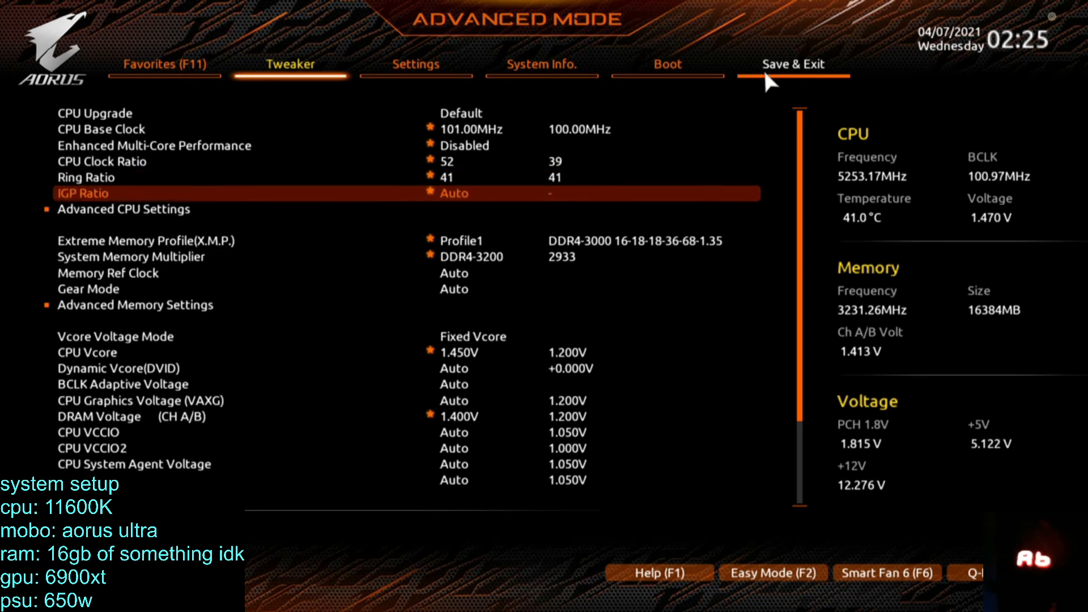
pyautogui.press('Down')
pyautogui.press('Down')
pyautogui.press('Down')
pyautogui.press('Down')
pyautogui.press('Down')
pyautogui.press('Down')
pyautogui.press('Down')
pyautogui.press('Down')
pyautogui.press('Down')
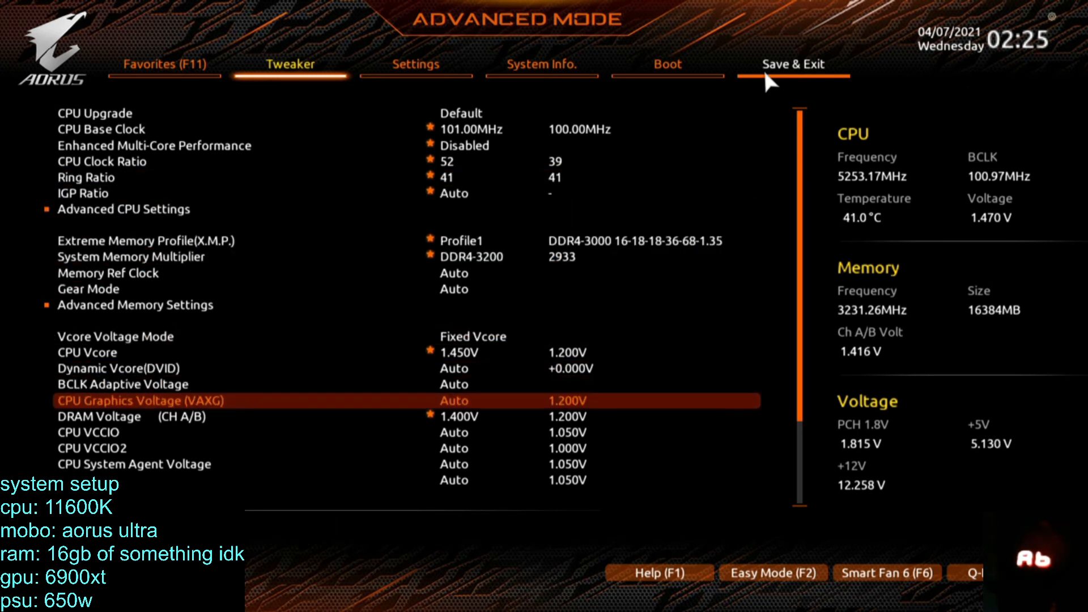
pyautogui.press('Up')
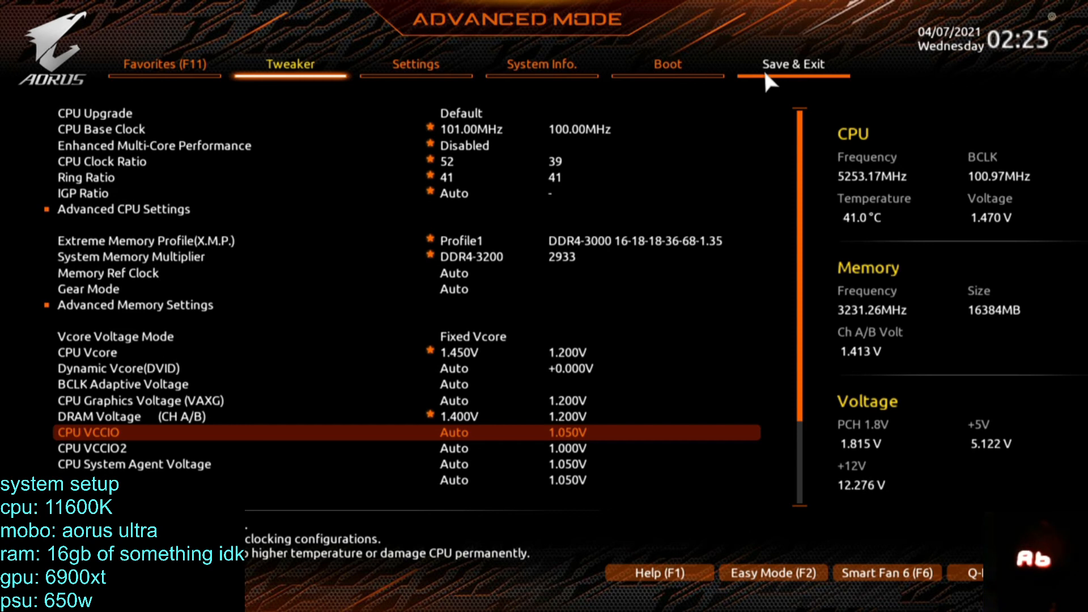
pyautogui.write('1.3')
pyautogui.press('Up')
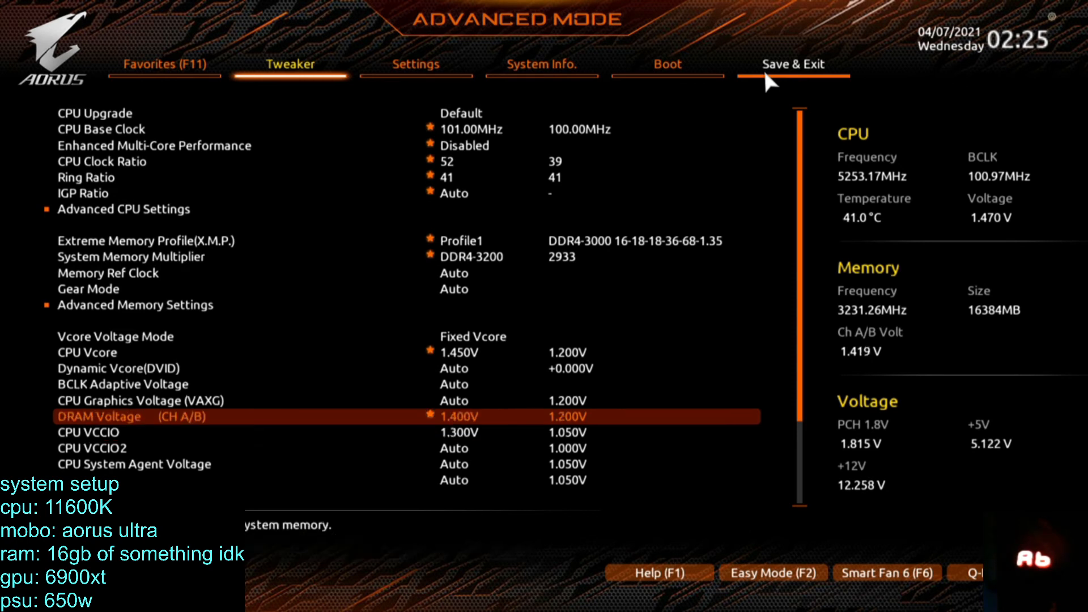
# Check the descriptions of the CPU VCCIO, CPU VCCIO2 and CPU System Agent Voltage settings.
pyautogui.press('Down')
pyautogui.press('Down')
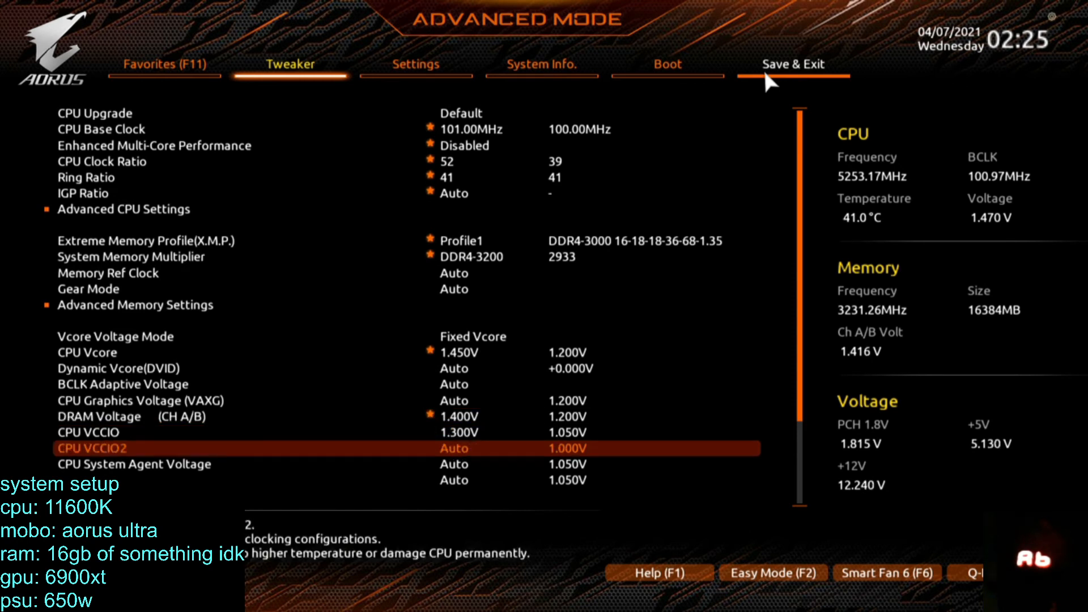
pyautogui.press('Up')
pyautogui.press('Down')
pyautogui.press('Up')
pyautogui.press('Down')
pyautogui.press('Down')
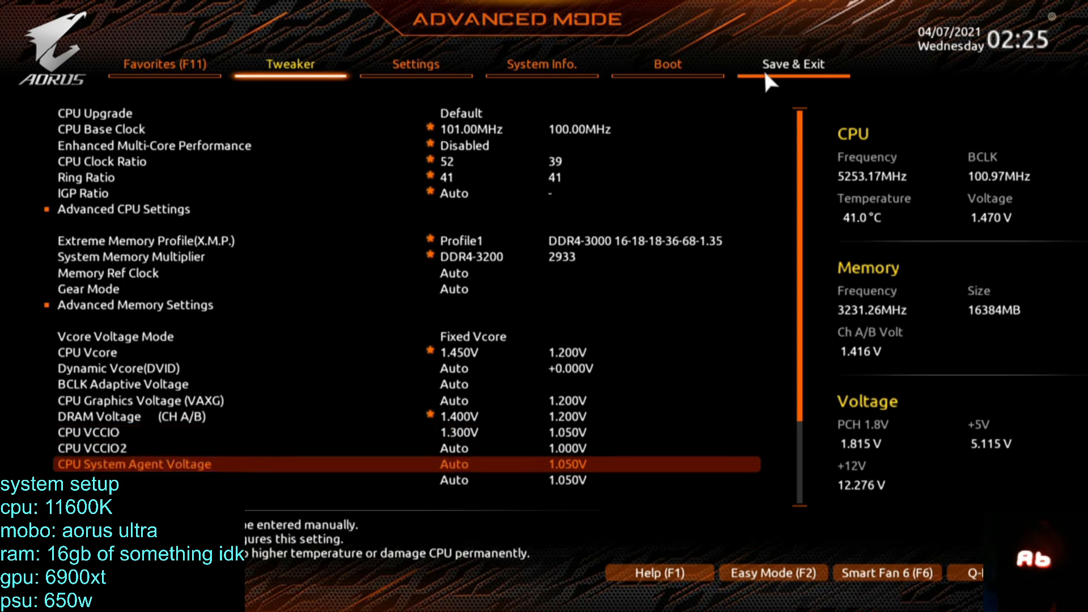
pyautogui.press('Down')
pyautogui.press('Up')
pyautogui.press('Up')
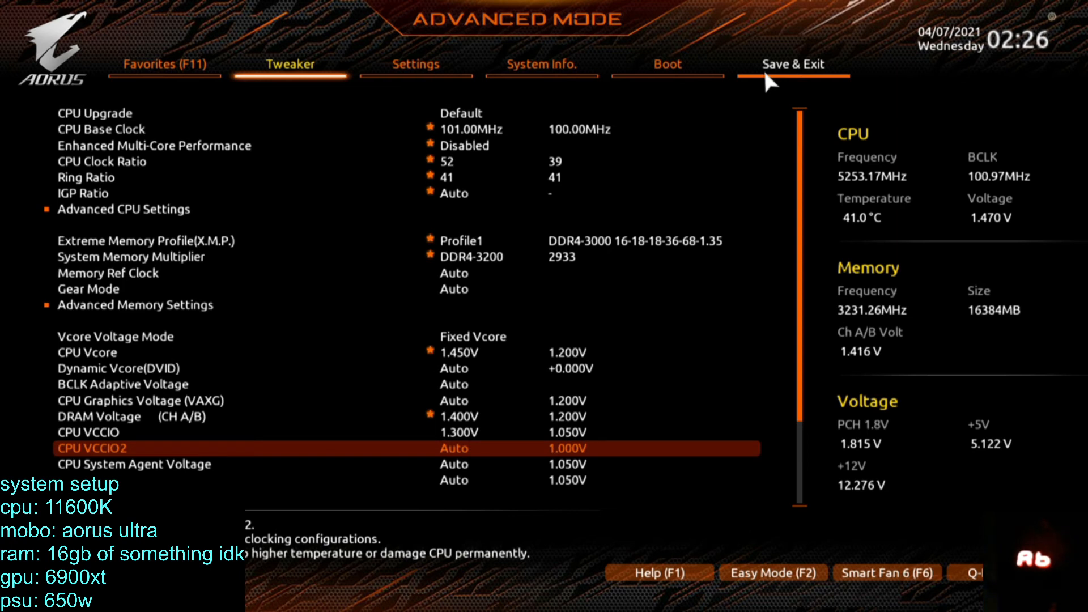
pyautogui.press('Up')
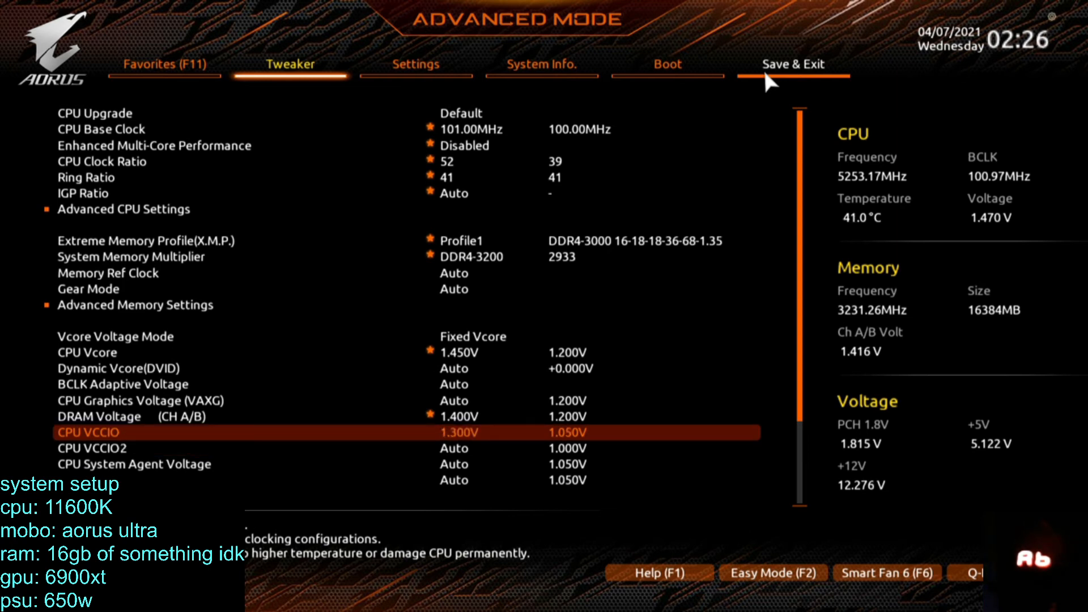
# Open PC Health Status in the Settings to check the monitored CPU and memory voltages.
pyautogui.press('Down')
pyautogui.press('Right')
pyautogui.press('Right')
pyautogui.press('Right')
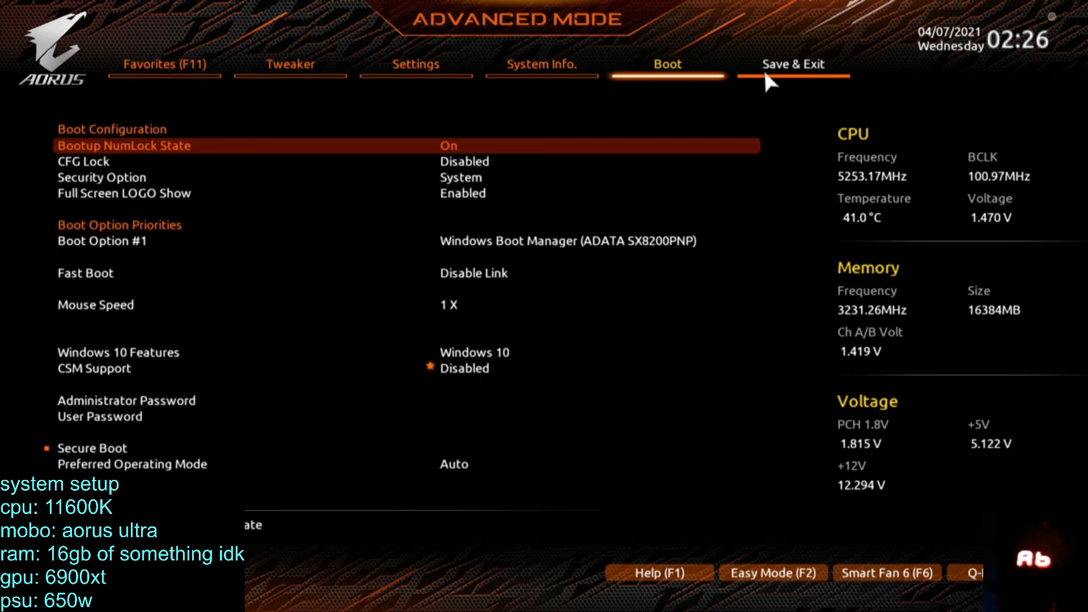
pyautogui.press('Left')
pyautogui.press('Left')
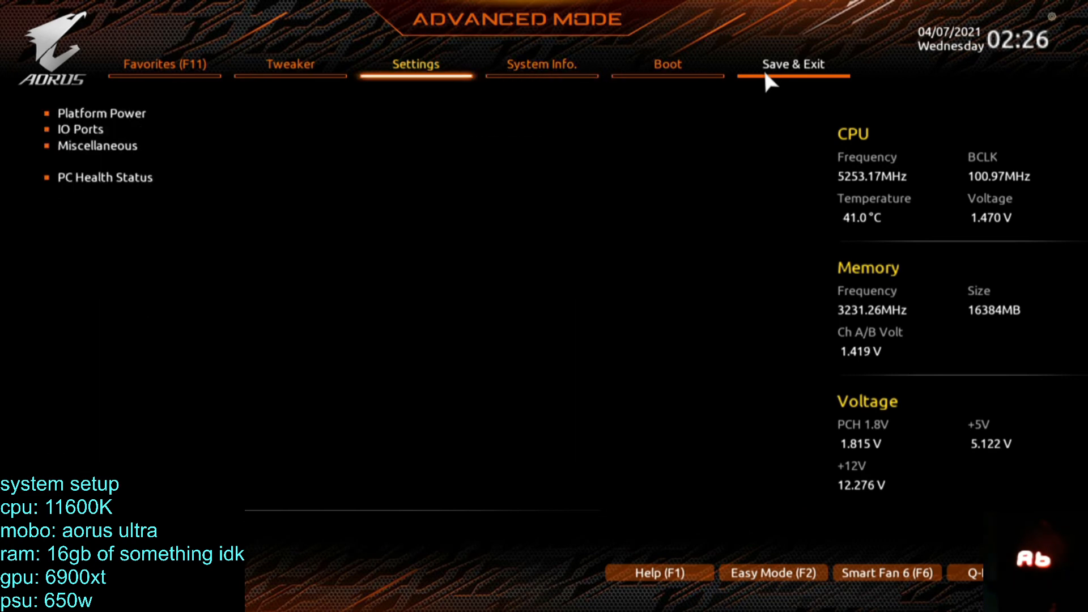
pyautogui.press('Down')
pyautogui.press('Down')
pyautogui.press('Down')
pyautogui.press('Return')
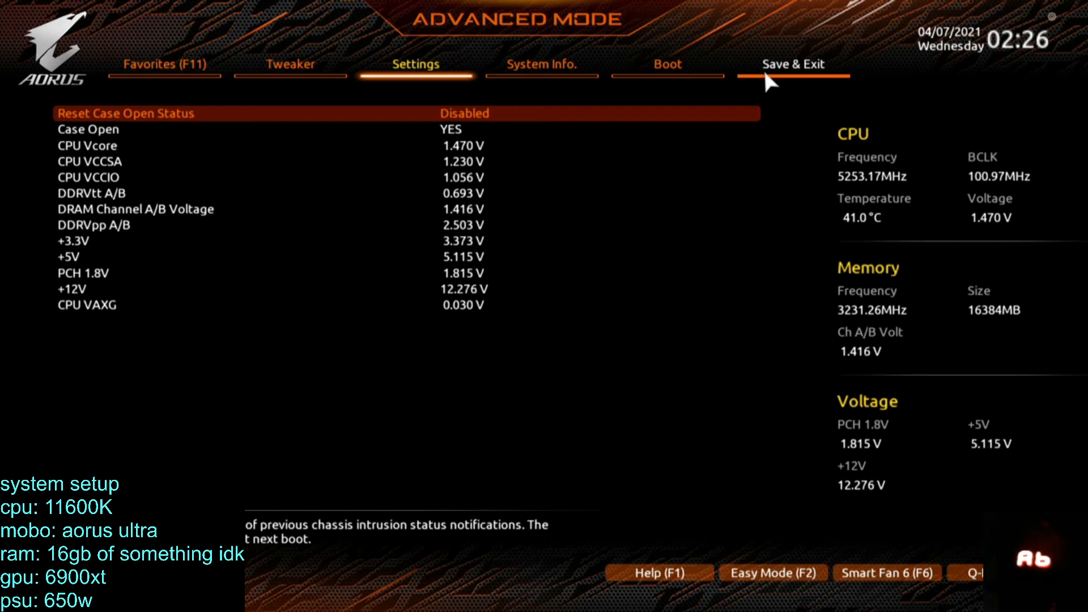
# Set the Ring Ratio to 46 in the Tweaker settings, save the configuration and exit the BIOS.
pyautogui.press('Left')
pyautogui.press('Up')
pyautogui.press('Down')
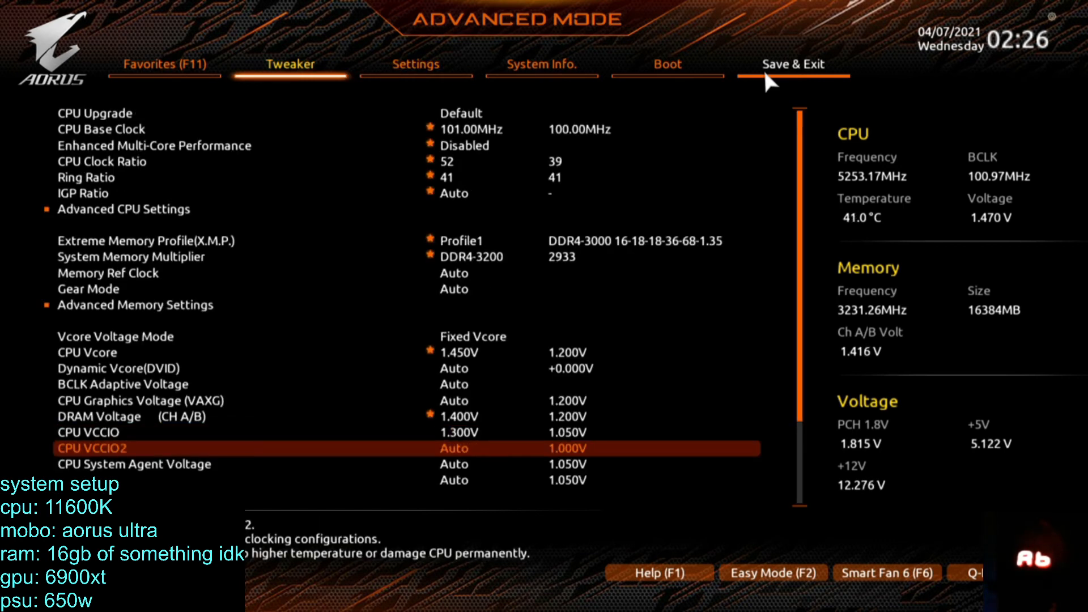
pyautogui.press('Up')
pyautogui.press('Up')
pyautogui.press('Up')
pyautogui.press('Up')
pyautogui.press('Up')
pyautogui.press('Up')
pyautogui.press('Up')
pyautogui.press('Up')
pyautogui.press('Up')
pyautogui.press('Up')
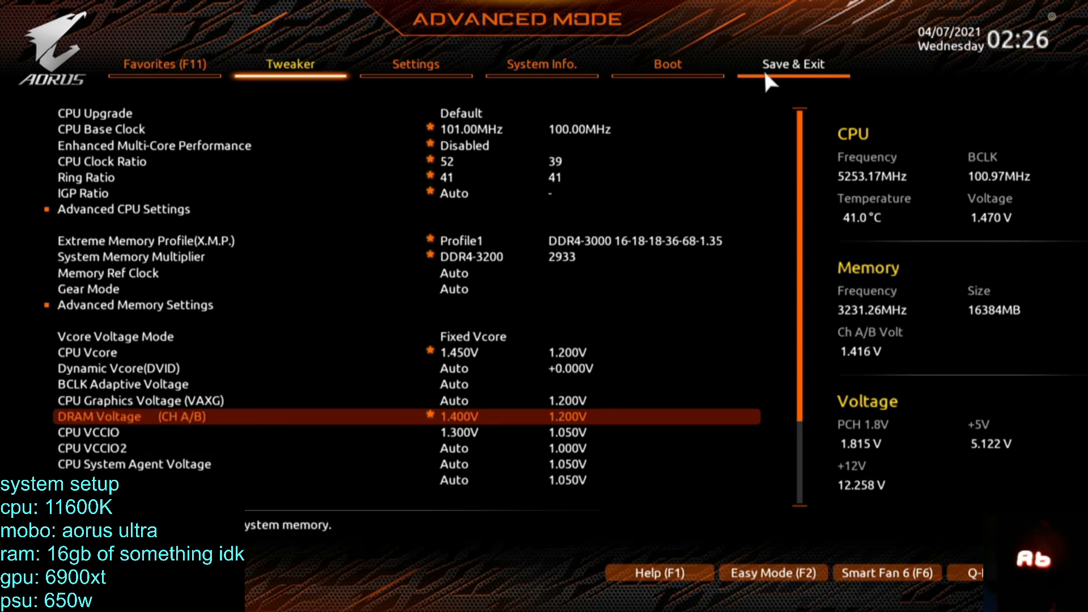
pyautogui.press('Up')
pyautogui.press('Up')
pyautogui.press('Up')
pyautogui.press('Up')
pyautogui.press('Up')
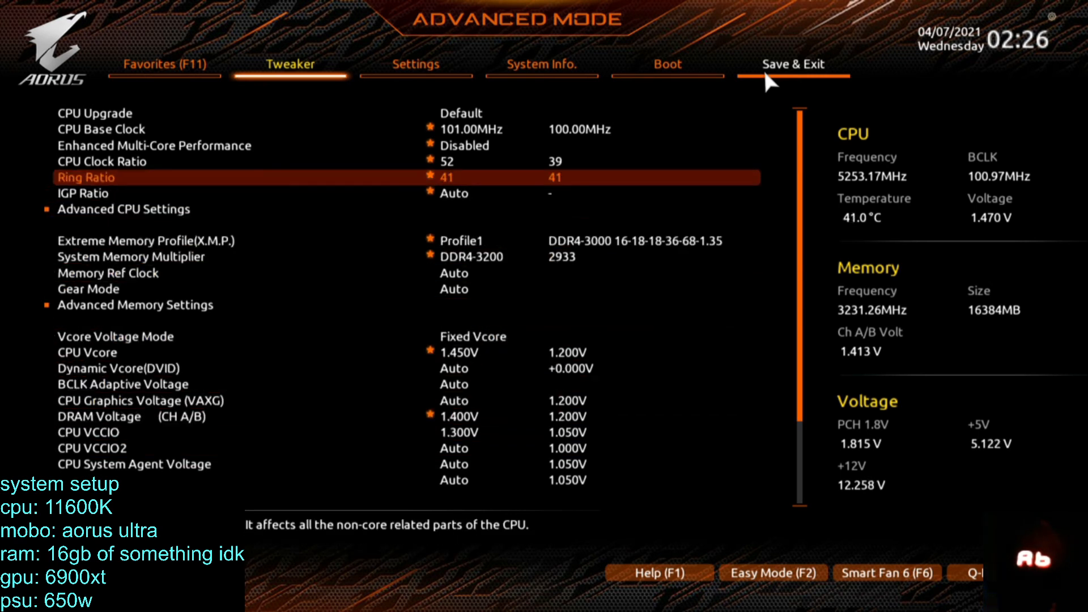
pyautogui.write('46')
pyautogui.press('Down')
pyautogui.press('F10')
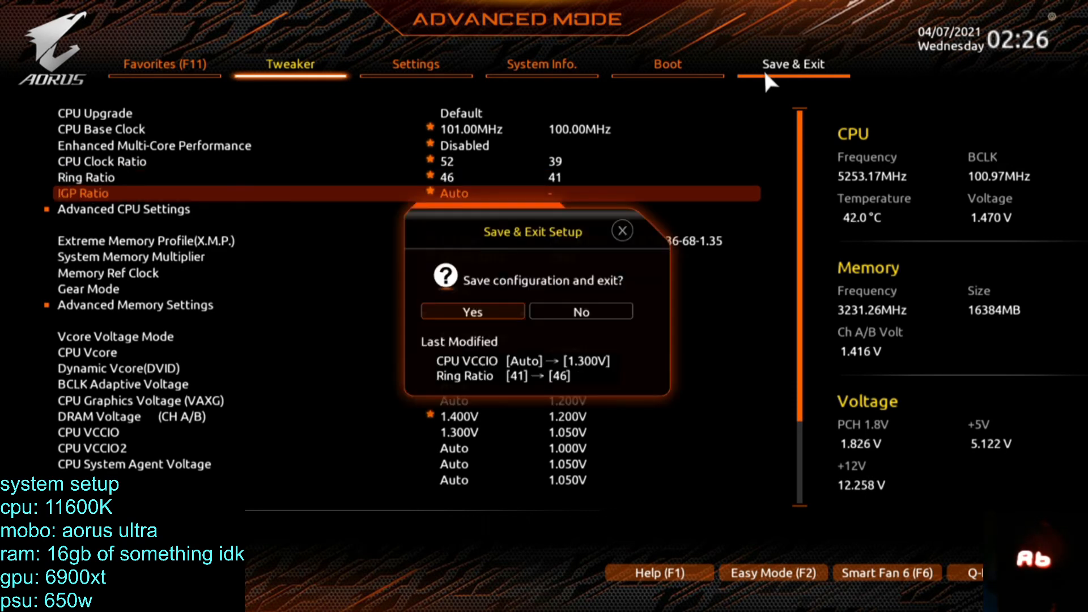
pyautogui.press('Return')
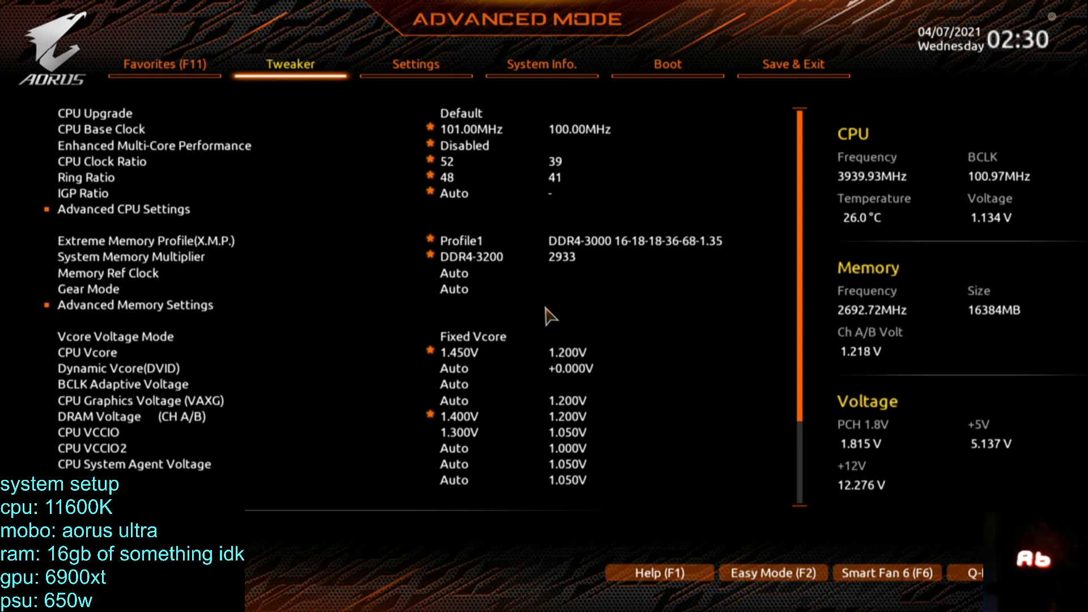
# Review the Miscellaneous page in the Settings, including the LED and RST_SW (MULTIKEY) options.
pyautogui.press('Right')
pyautogui.press('Down')
pyautogui.press('Down')
pyautogui.press('Down')
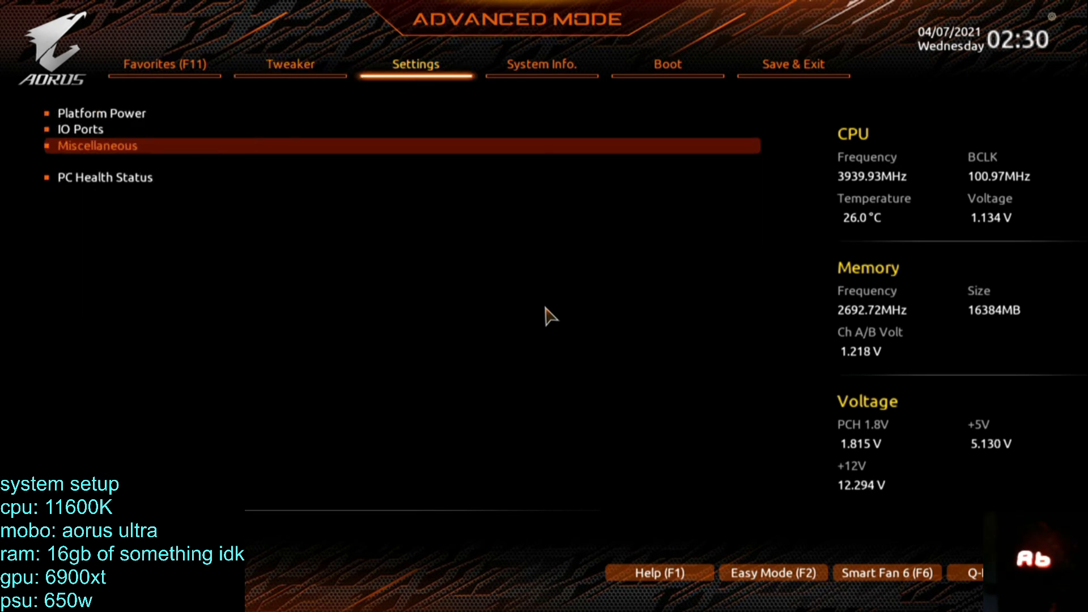
pyautogui.press('Return')
pyautogui.press('Down')
pyautogui.press('Down')
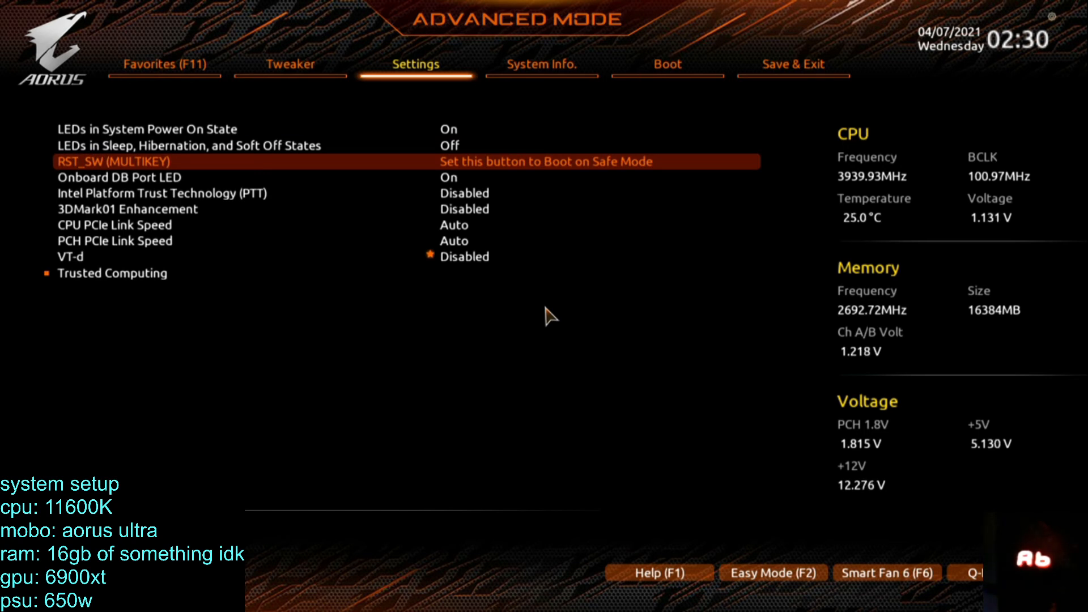
pyautogui.press('Up')
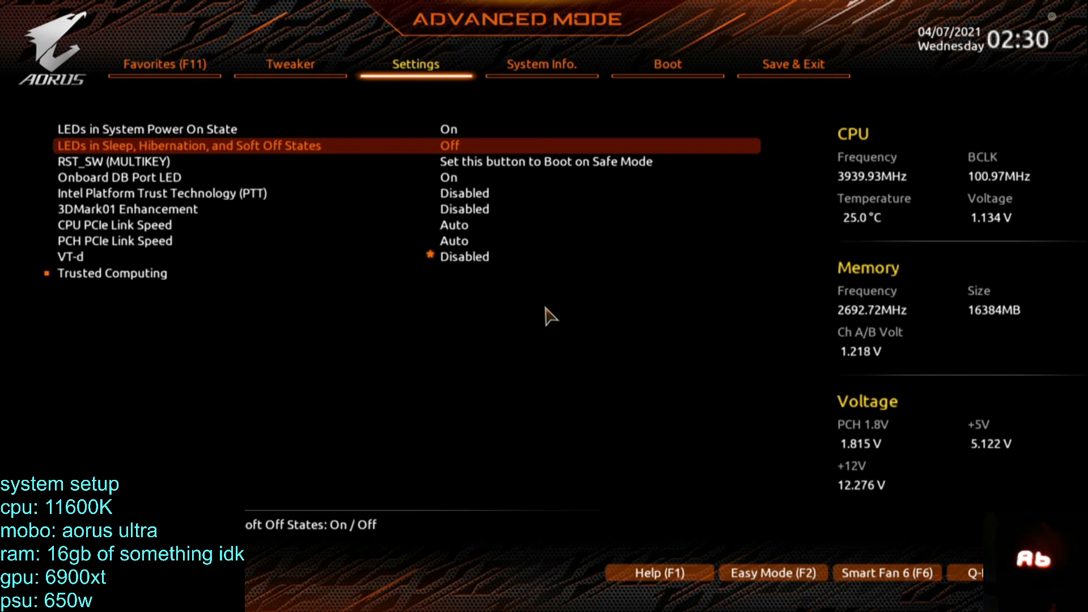
pyautogui.press('Escape')
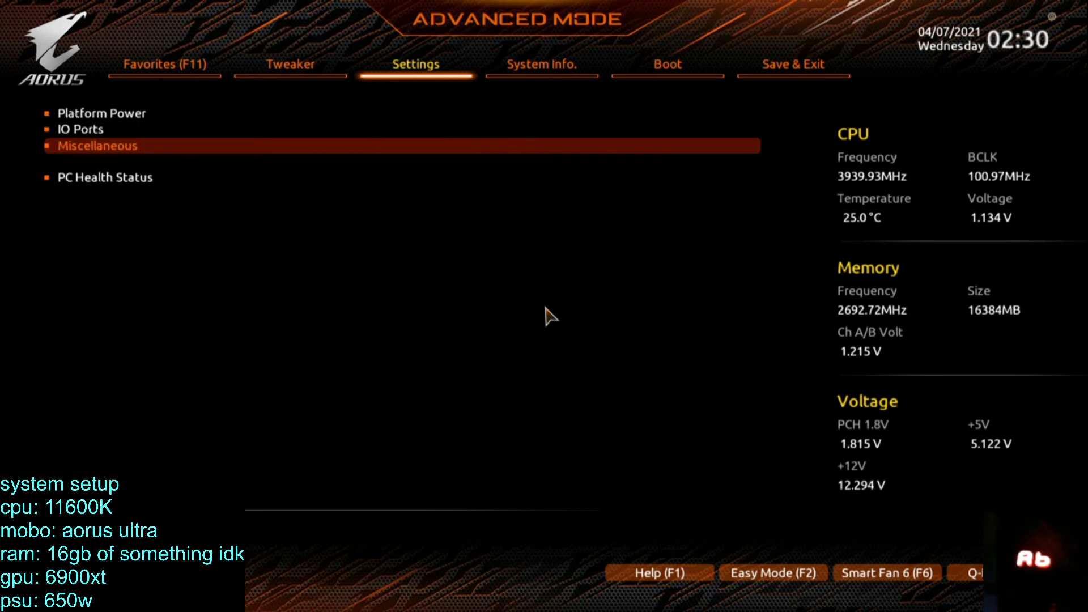
# Lower the Ring Ratio to 47 in the Tweaker settings, save the configuration and exit the BIOS.
pyautogui.press('Left')
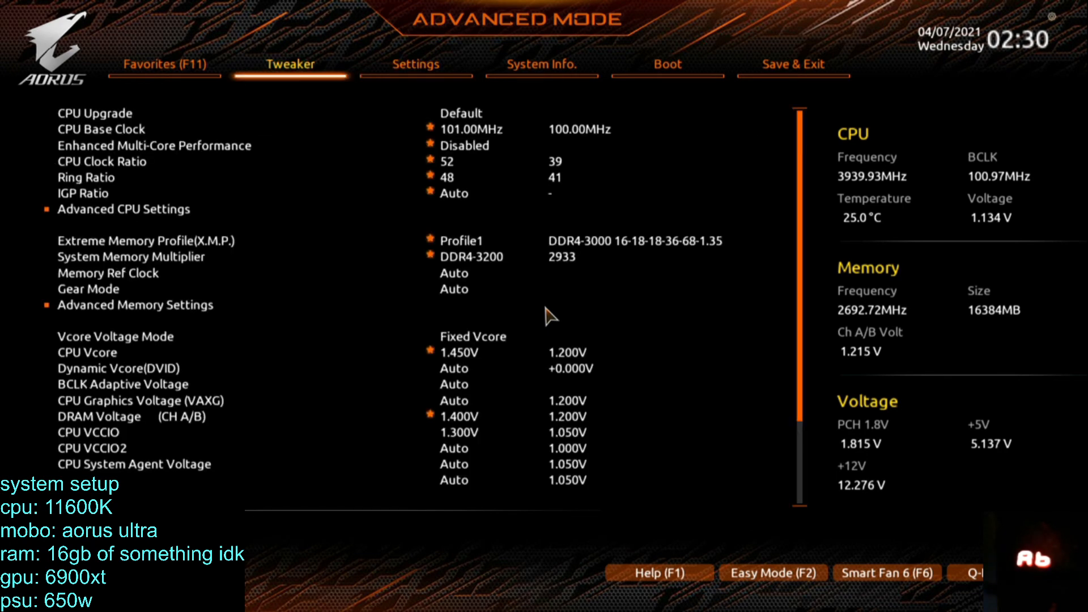
pyautogui.press('Up')
pyautogui.press('Down')
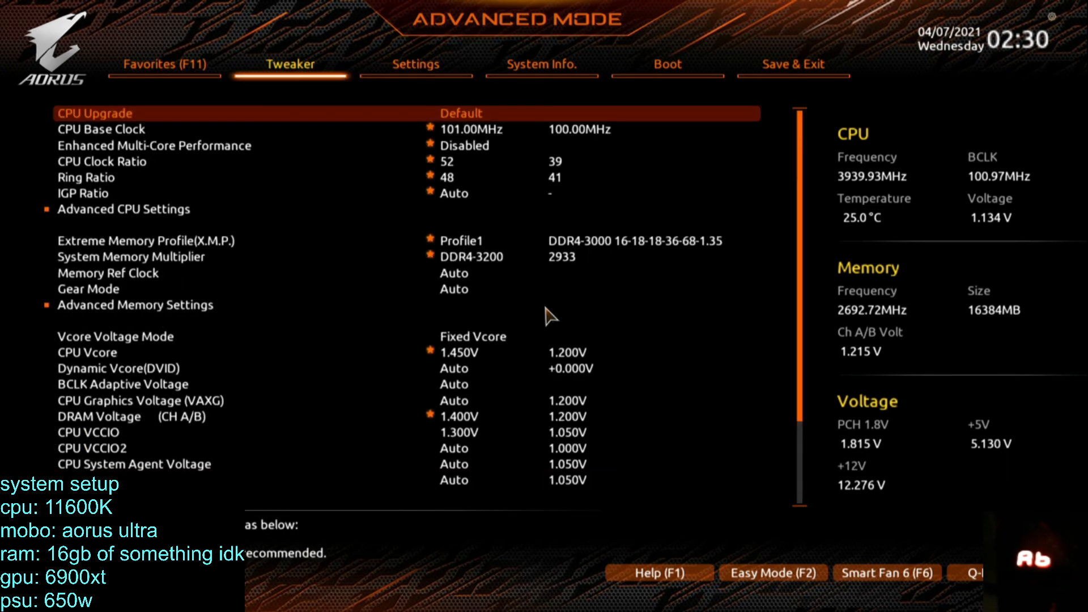
pyautogui.press('Down')
pyautogui.press('Down')
pyautogui.press('Down')
pyautogui.press('Down')
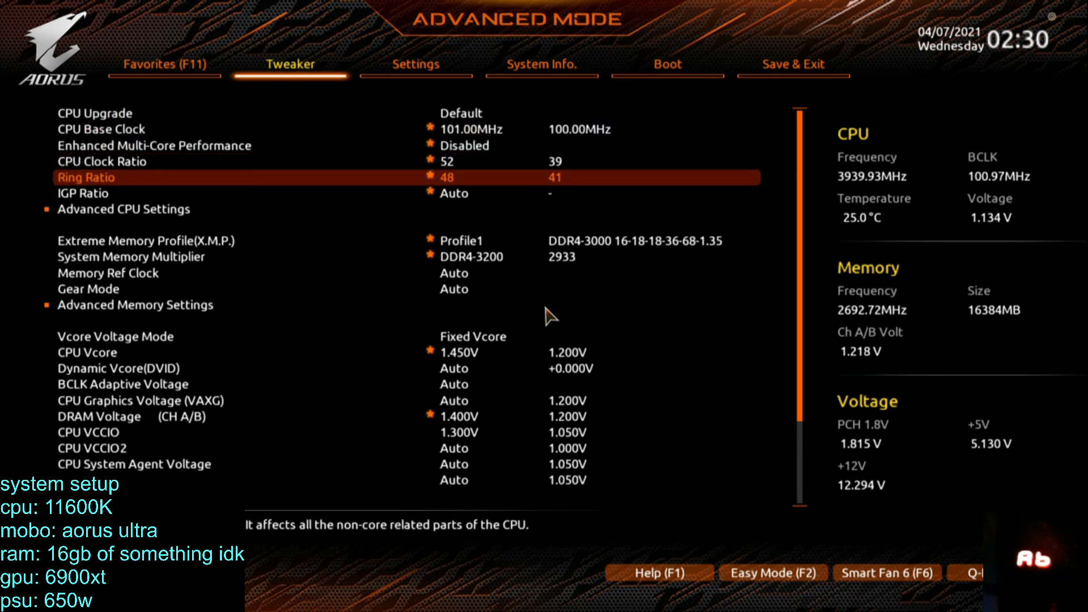
pyautogui.press('-')
pyautogui.press('Down')
pyautogui.press('Down')
pyautogui.press('Up')
pyautogui.press('Up')
pyautogui.press('F10')
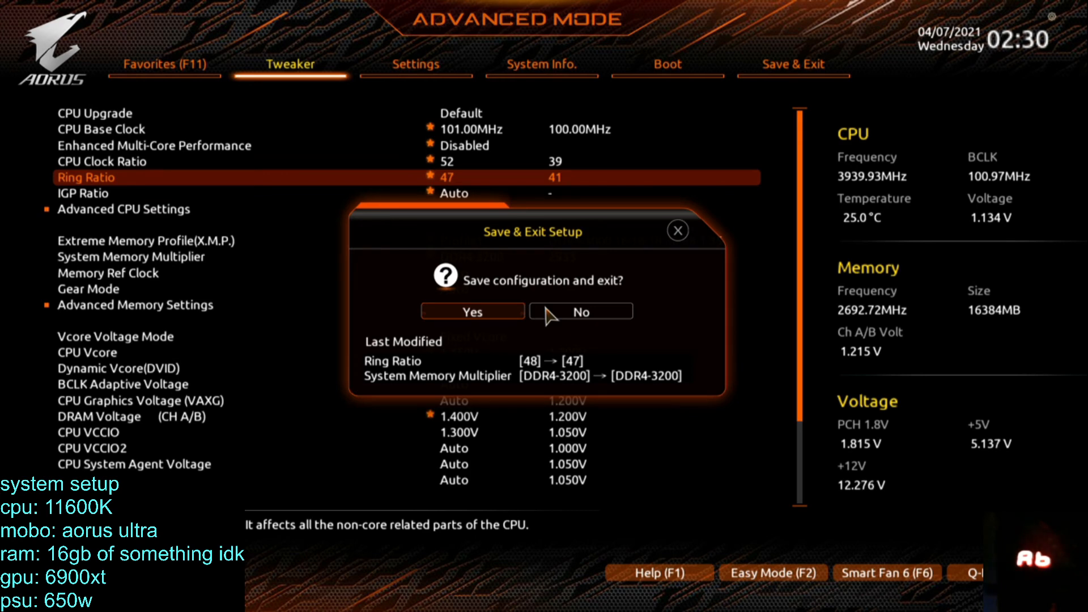
pyautogui.press('Return')
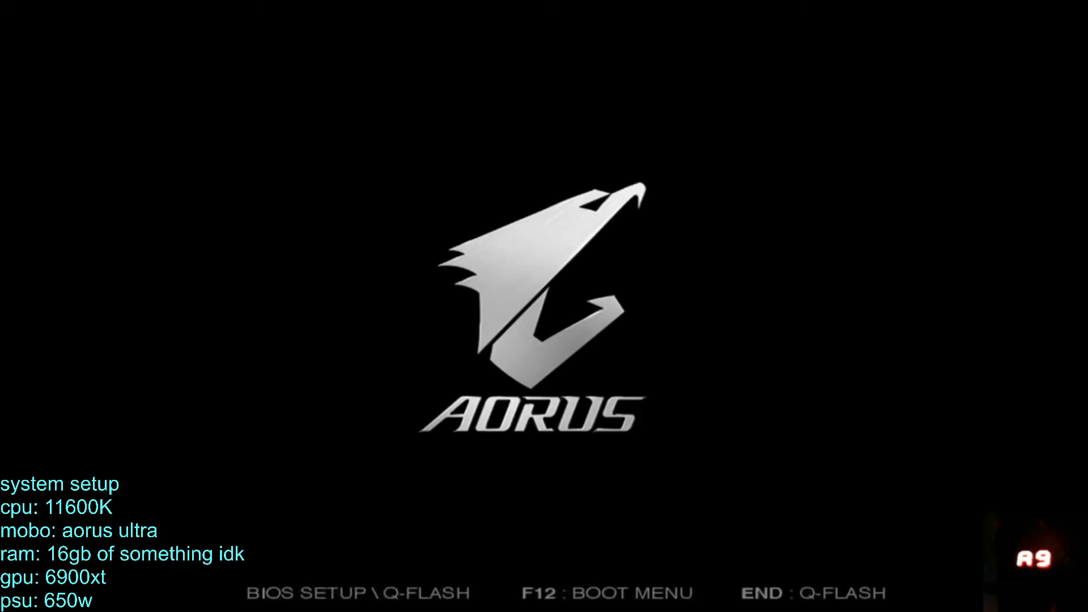
# Raise the CPU VCCIO to 1.350 V in the Tweaker settings.
pyautogui.press('Right')
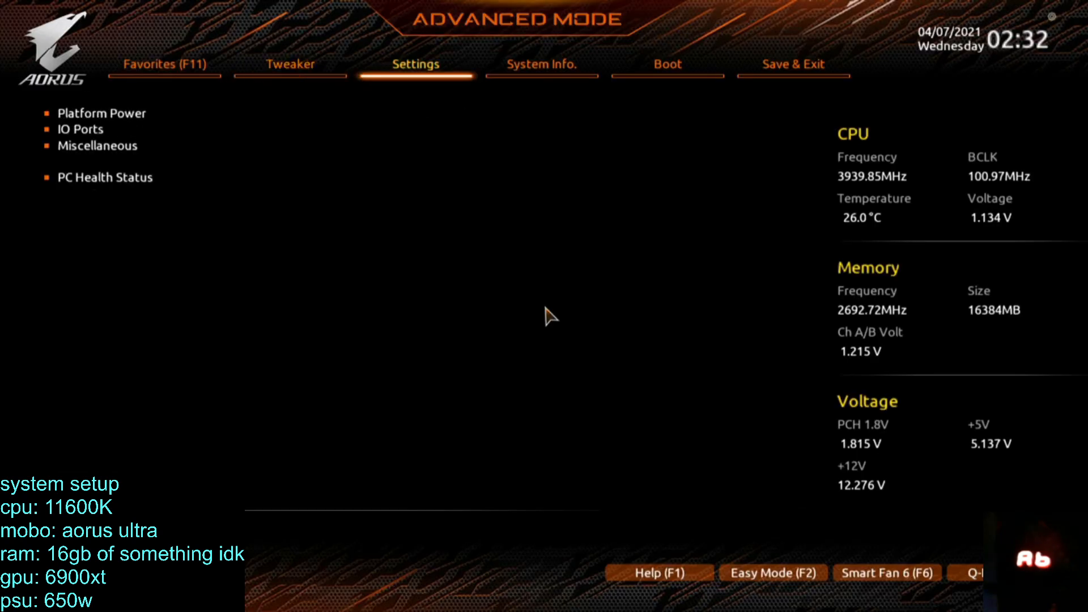
pyautogui.press('Left')
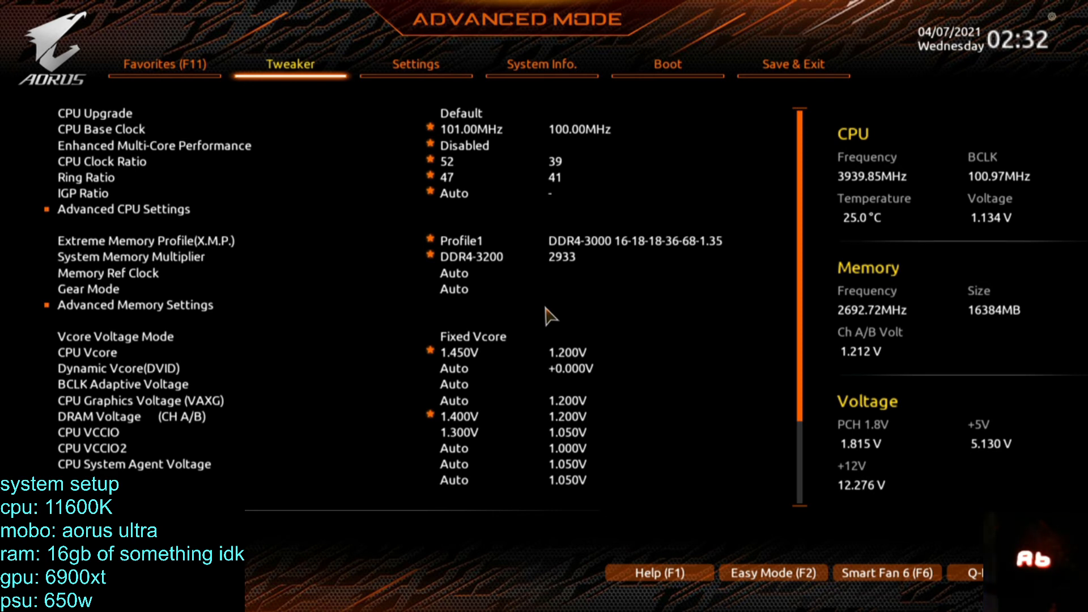
pyautogui.press('Down')
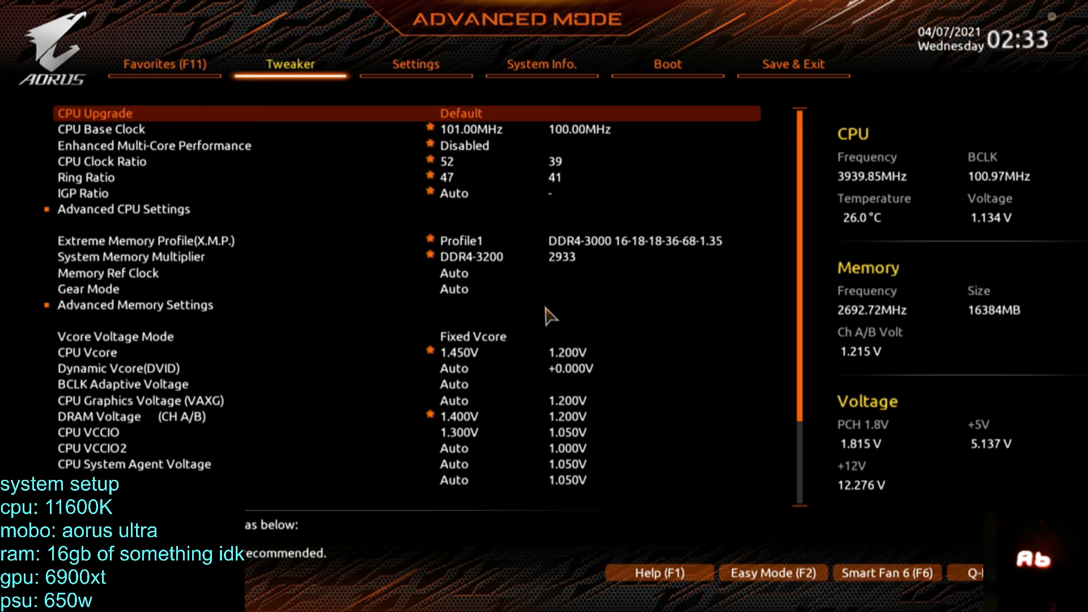
pyautogui.press('Down')
pyautogui.press('Down')
pyautogui.press('Down')
pyautogui.press('Down')
pyautogui.press('Down')
pyautogui.press('Down')
pyautogui.press('Down')
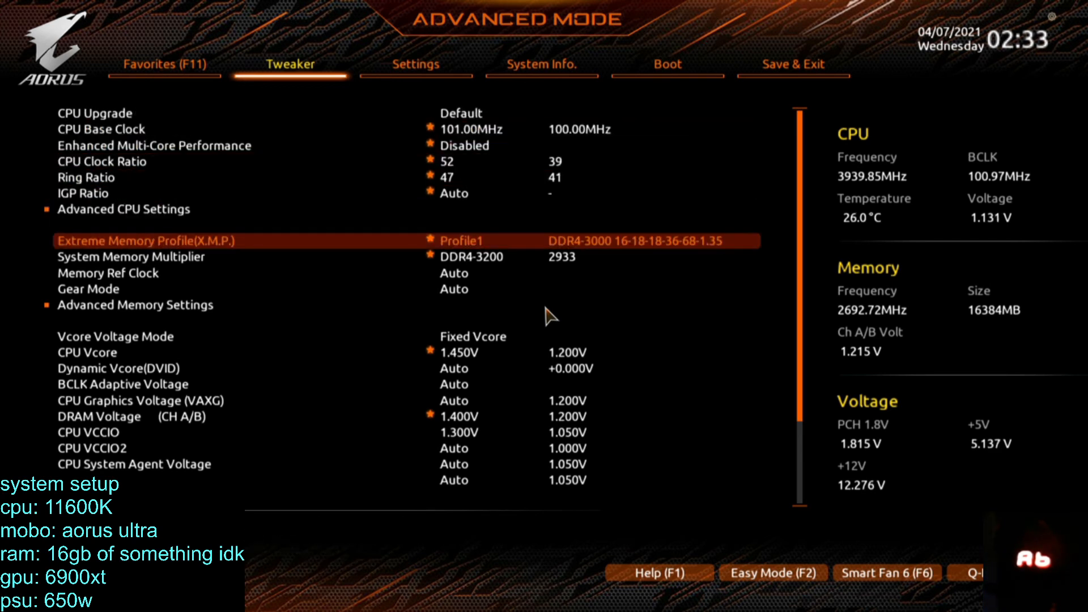
pyautogui.press('Down')
pyautogui.press('Down')
pyautogui.press('Down')
pyautogui.press('Down')
pyautogui.press('Down')
pyautogui.press('Down')
pyautogui.press('Down')
pyautogui.press('Down')
pyautogui.press('Down')
pyautogui.press('Down')
pyautogui.press('Down')
pyautogui.press('Down')
pyautogui.press('Down')
pyautogui.press('Up')
pyautogui.press('Up')
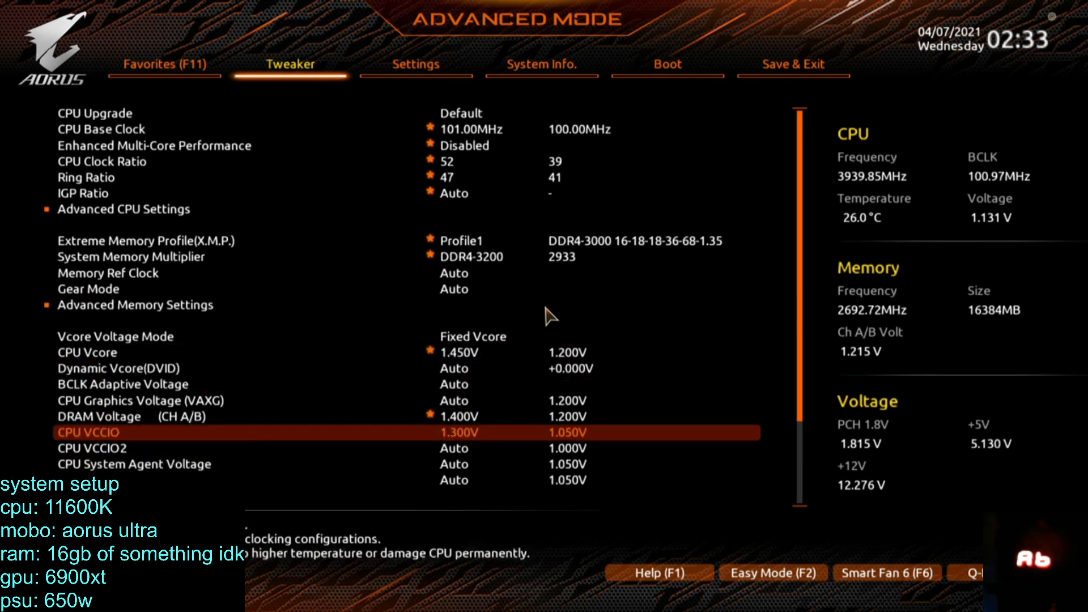
pyautogui.press('+')
pyautogui.press('+')
pyautogui.press('+')
pyautogui.press('+')
pyautogui.press('+')
pyautogui.press('+')
pyautogui.press('+')
pyautogui.press('+')
pyautogui.press('+')
pyautogui.press('-')
pyautogui.press('-')
pyautogui.press('-')
pyautogui.press('-')
pyautogui.press('Up')
pyautogui.press('Down')
pyautogui.press('-')
pyautogui.press('+')
pyautogui.press('Up')
pyautogui.press('Up')
pyautogui.press('Up')
pyautogui.press('Up')
pyautogui.press('Up')
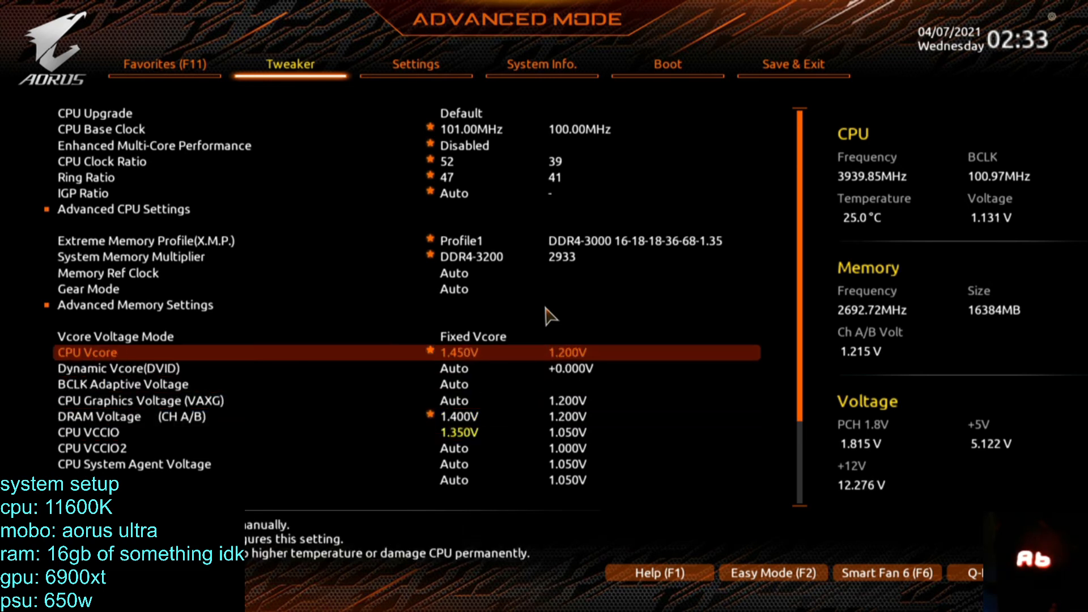
pyautogui.press('+')
pyautogui.press('+')
pyautogui.press('+')
pyautogui.press('+')
pyautogui.press('+')
pyautogui.press('+')
pyautogui.press('+')
pyautogui.press('+')
pyautogui.press('+')
pyautogui.press('+')
pyautogui.press('+')
pyautogui.press('+')
pyautogui.press('+')
pyautogui.press('+')
pyautogui.press('+')
pyautogui.press('+')
pyautogui.press('+')
pyautogui.press('+')
pyautogui.press('+')
pyautogui.press('+')
pyautogui.press('+')
pyautogui.press('+')
pyautogui.press('+')
pyautogui.press('+')
pyautogui.press('+')
pyautogui.press('+')
pyautogui.press('+')
pyautogui.press('+')
pyautogui.press('+')
pyautogui.press('+')
pyautogui.press('+')
pyautogui.press('+')
pyautogui.press('+')
pyautogui.press('-')
pyautogui.press('-')
pyautogui.press('-')
pyautogui.press('-')
pyautogui.press('-')
pyautogui.press('-')
pyautogui.press('-')
pyautogui.press('-')
pyautogui.press('-')
pyautogui.press('-')
pyautogui.press('-')
pyautogui.press('-')
pyautogui.press('-')
pyautogui.press('-')
pyautogui.press('-')
pyautogui.press('-')
pyautogui.press('-')
pyautogui.press('-')
pyautogui.press('-')
pyautogui.press('-')
pyautogui.press('-')
pyautogui.press('-')
pyautogui.press('-')
pyautogui.press('-')
pyautogui.press('-')
pyautogui.press('-')
pyautogui.press('-')
pyautogui.press('-')
pyautogui.press('-')
pyautogui.press('-')
pyautogui.press('Down')
pyautogui.press('Down')
pyautogui.press('Down')
pyautogui.press('Down')
pyautogui.press('Down')
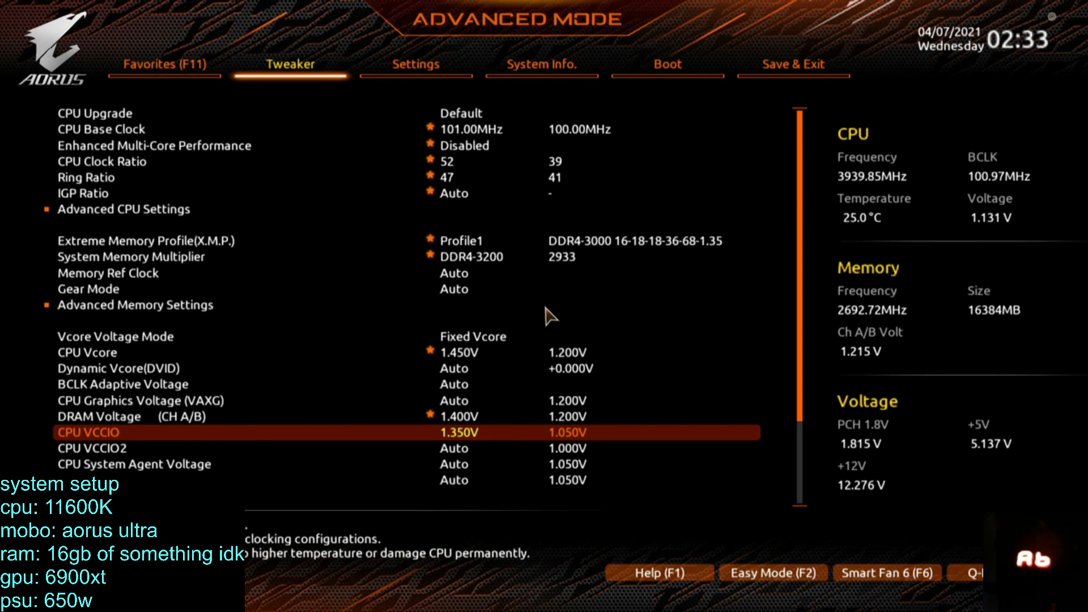
# Save the configuration with the CPU VCCIO change and exit the BIOS.
pyautogui.press('Up')
pyautogui.press('Up')
pyautogui.press('Up')
pyautogui.press('Up')
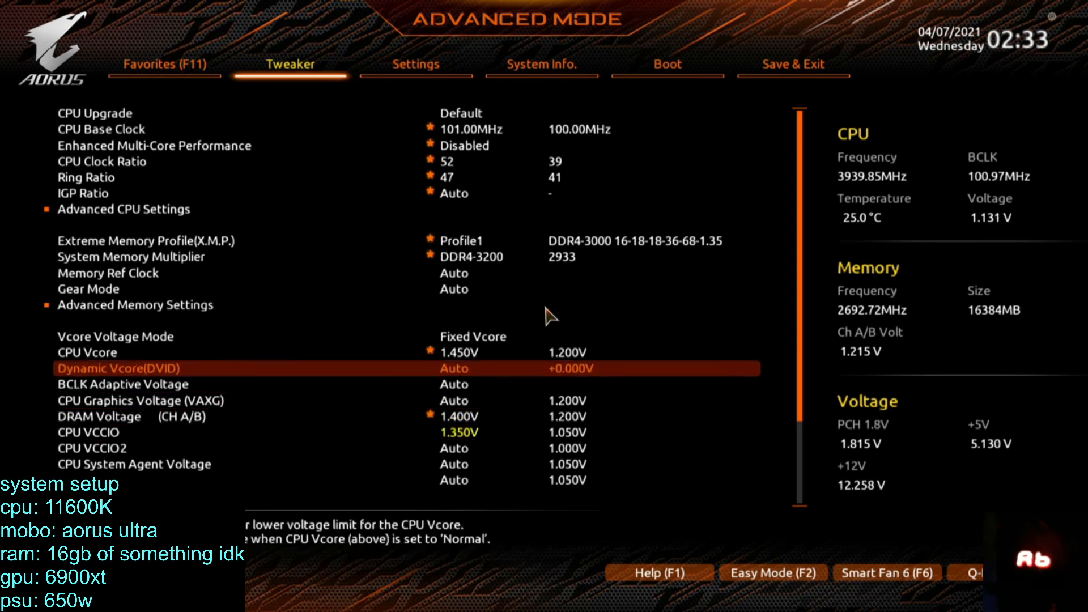
pyautogui.press('F10')
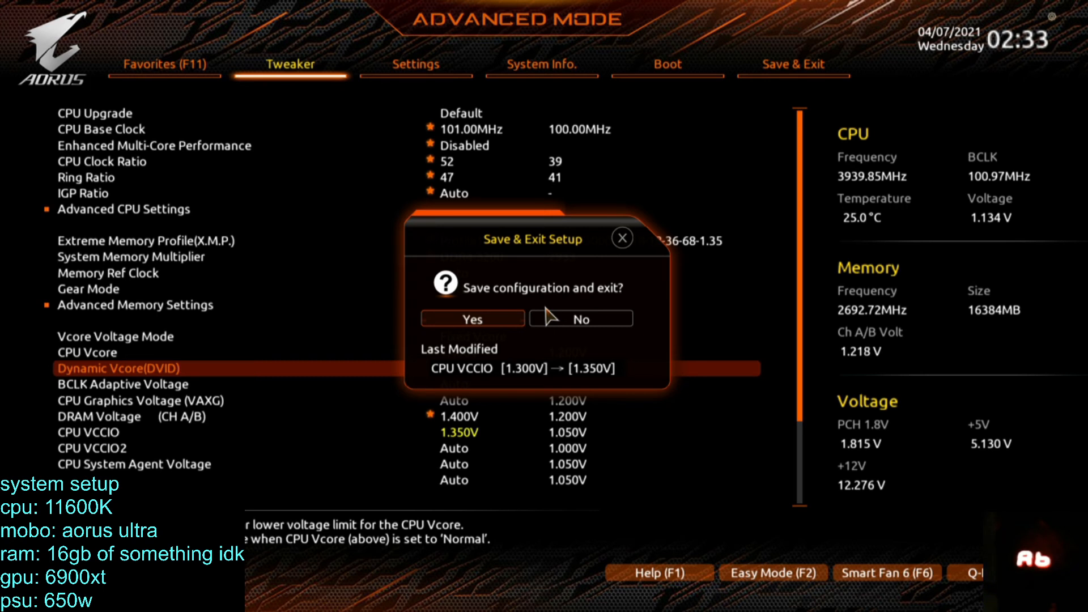
pyautogui.press('Return')
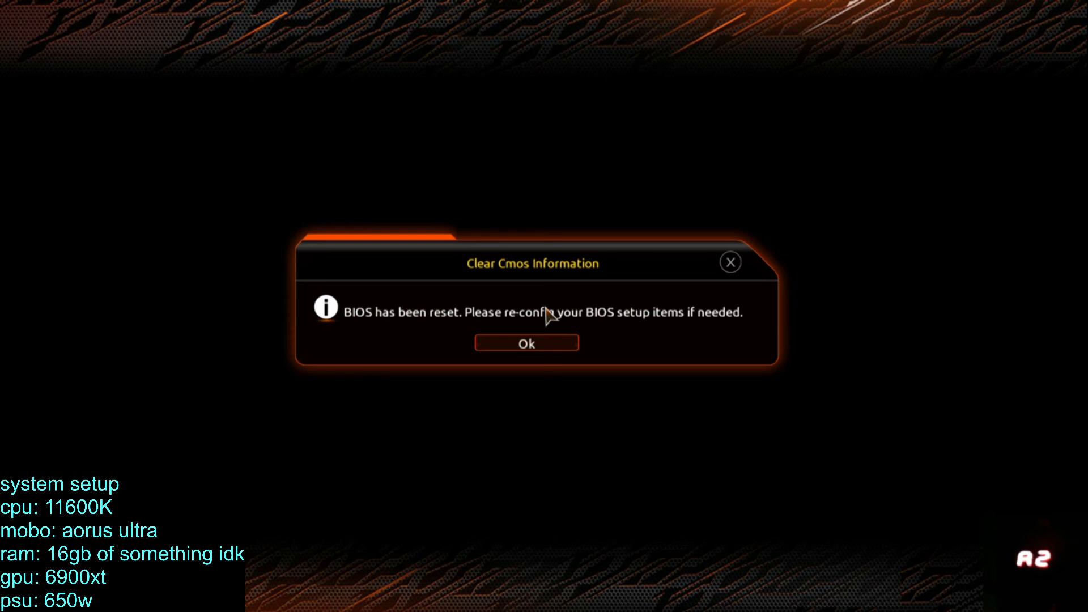
# Acknowledge the BIOS reset notice and load the saved overclocking profile.
pyautogui.press('Return')
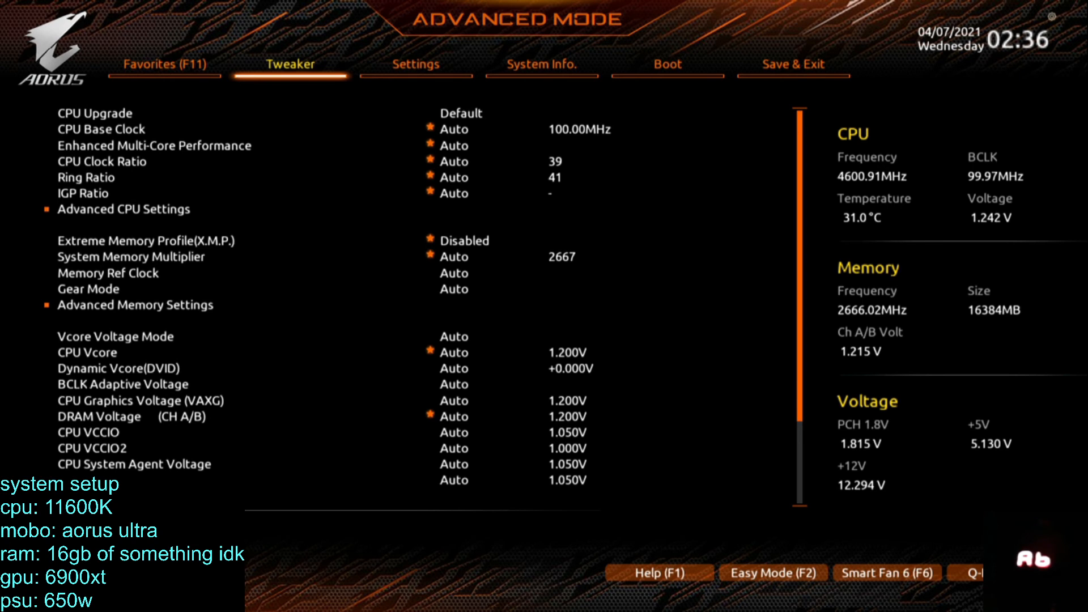
pyautogui.press('F11')
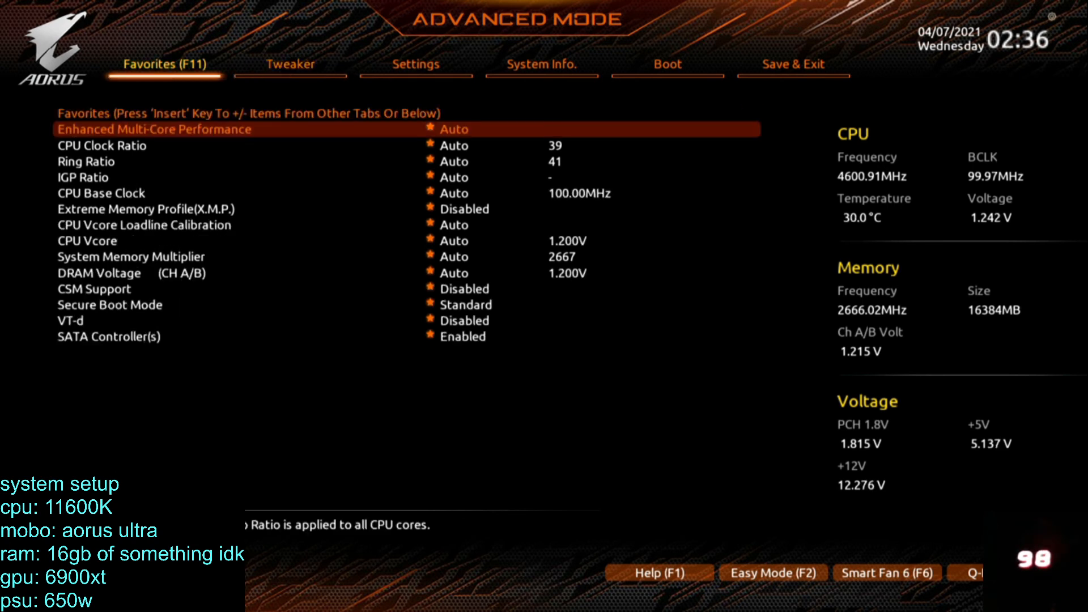
pyautogui.press('Left')
pyautogui.press('Down')
pyautogui.press('Down')
pyautogui.press('Down')
pyautogui.press('Down')
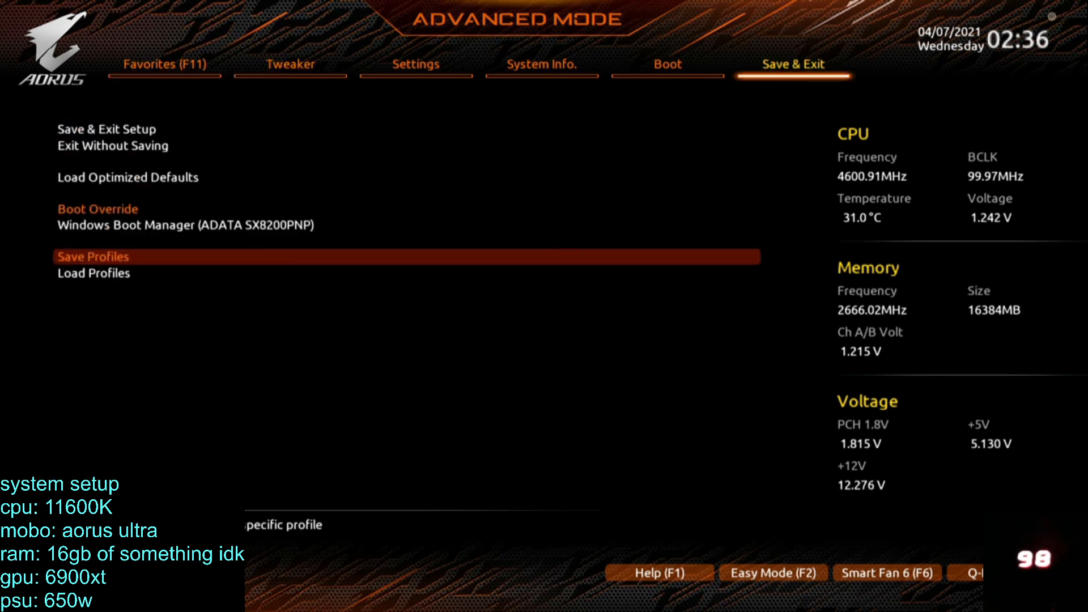
pyautogui.press('Down')
pyautogui.press('Return')
pyautogui.press('Up')
pyautogui.press('Up')
pyautogui.press('Return')
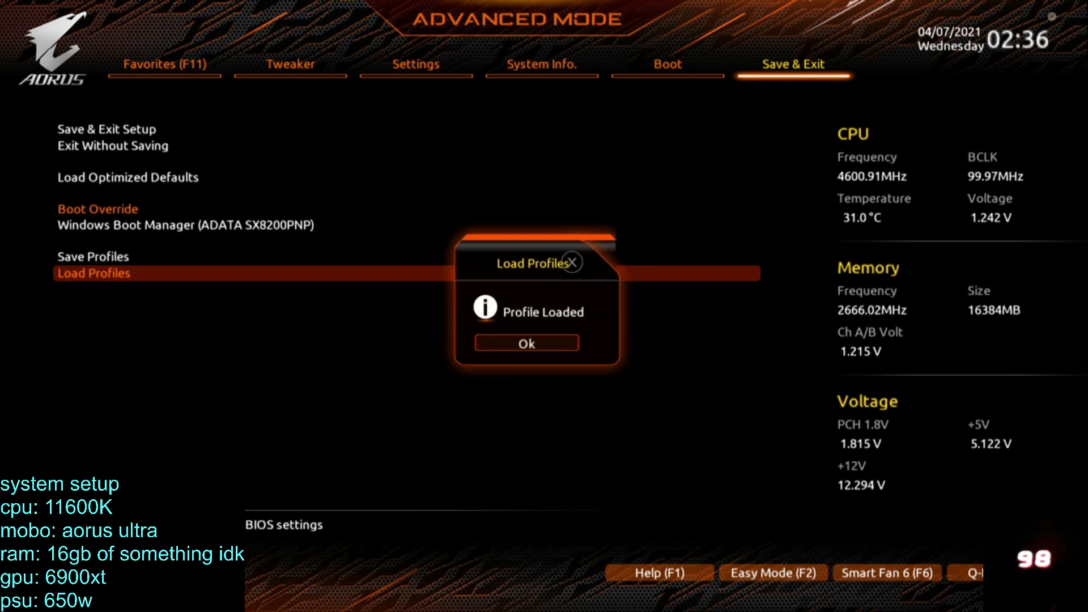
pyautogui.press('Return')
# Set the CPU Base Clock to 101.00 MHz in the Tweaker settings.
pyautogui.press('Left')
pyautogui.press('Left')
pyautogui.press('Left')
pyautogui.press('Left')
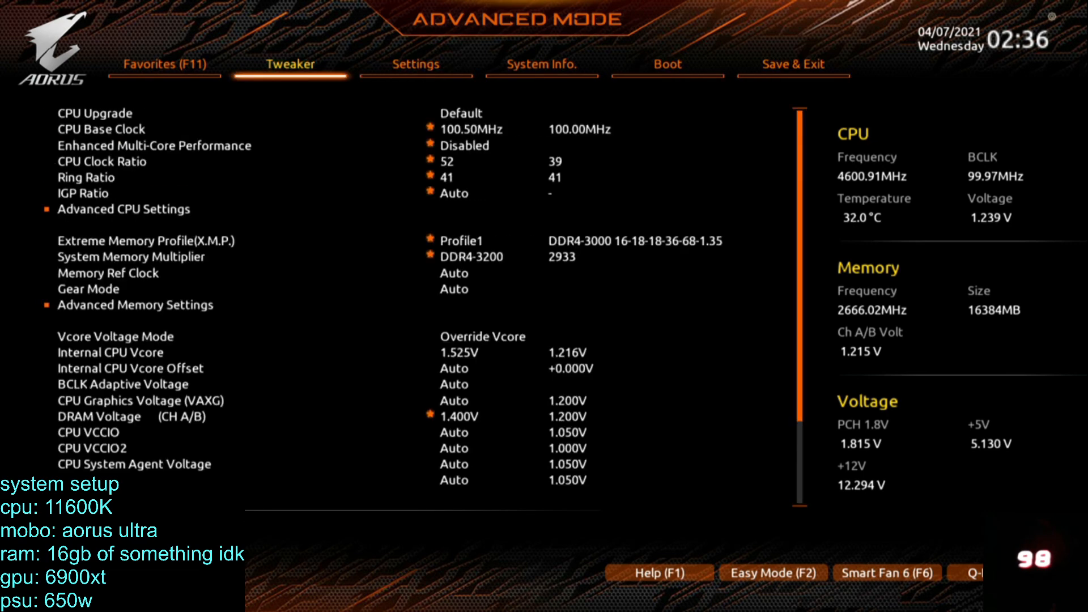
pyautogui.press('Up')
pyautogui.press('Right')
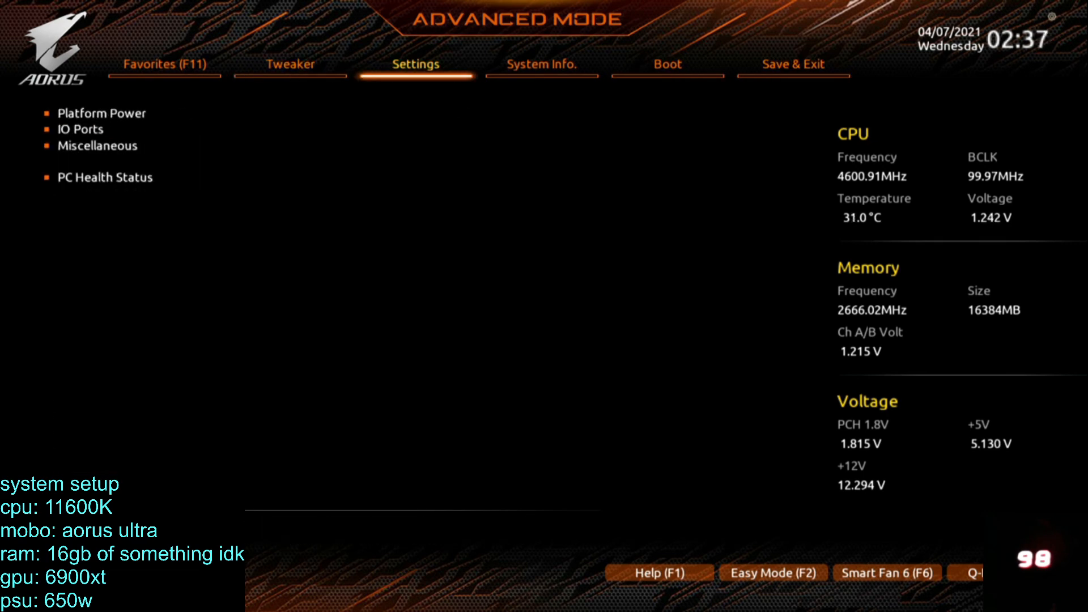
pyautogui.press('Left')
pyautogui.press('Up')
pyautogui.press('Up')
pyautogui.press('Up')
pyautogui.press('Up')
pyautogui.press('Up')
pyautogui.press('Up')
pyautogui.press('Up')
pyautogui.press('Up')
pyautogui.press('Up')
pyautogui.press('Up')
pyautogui.press('Up')
pyautogui.press('Up')
pyautogui.press('Up')
pyautogui.press('Up')
pyautogui.press('Up')
pyautogui.press('Up')
pyautogui.press('Up')
pyautogui.press('Up')
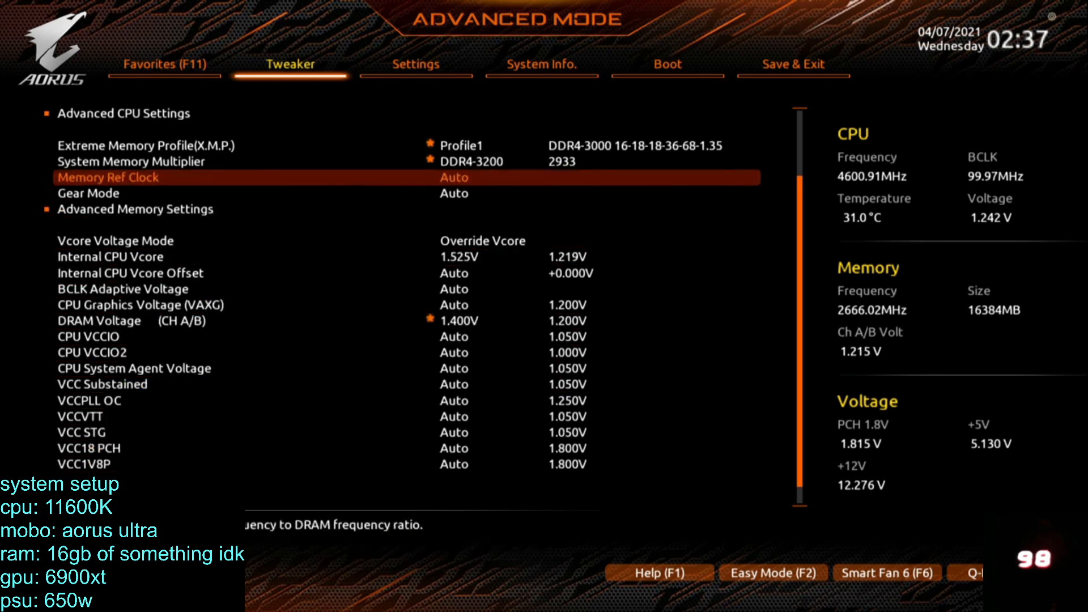
pyautogui.press('Up')
pyautogui.press('Up')
pyautogui.press('Up')
pyautogui.press('Up')
pyautogui.press('Up')
pyautogui.press('Up')
pyautogui.press('Up')
pyautogui.press('Up')
pyautogui.press('Up')
pyautogui.press('Up')
pyautogui.press('Down')
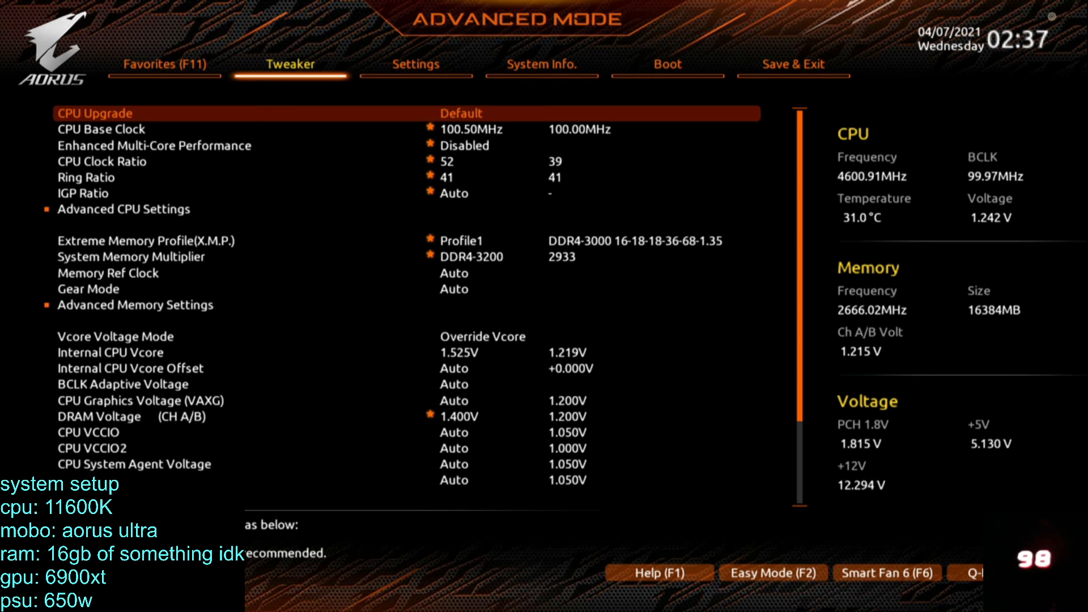
pyautogui.press('Down')
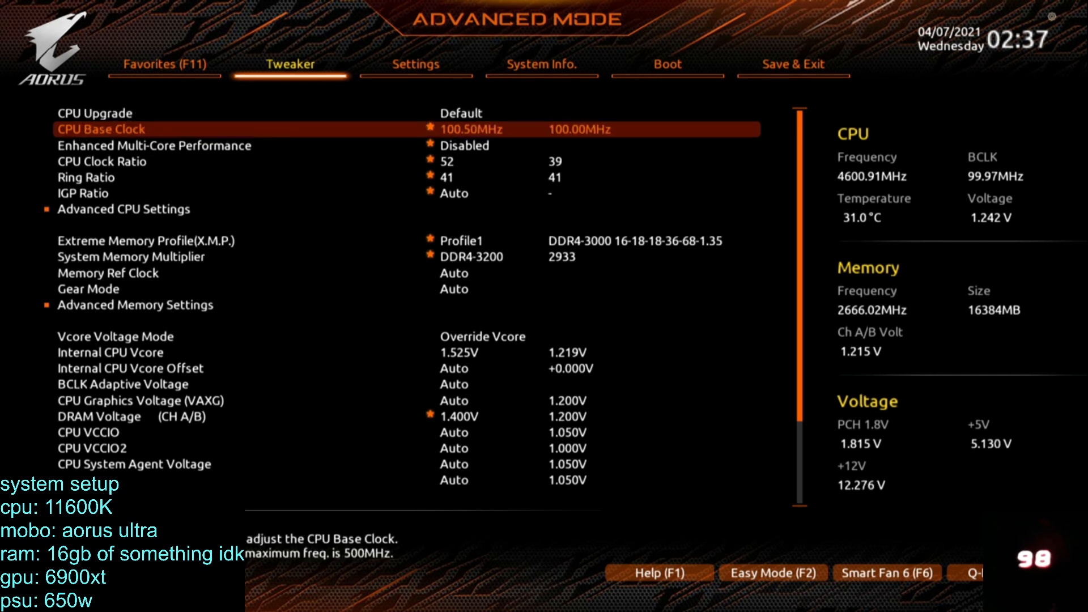
pyautogui.write('101')
pyautogui.press('Return')
# Change the Vcore Voltage Mode to Fixed Vcore and set the CPU Vcore to 1.450 V.
pyautogui.press('Down')
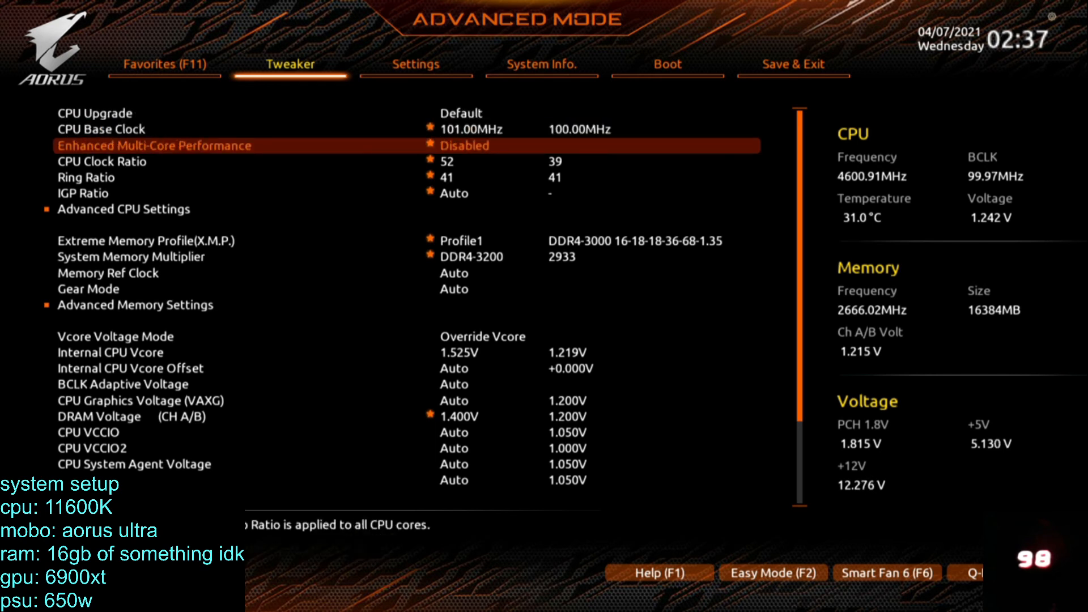
pyautogui.press('Down')
pyautogui.press('Down')
pyautogui.press('Down')
pyautogui.press('Down')
pyautogui.press('Down')
pyautogui.press('Down')
pyautogui.press('Down')
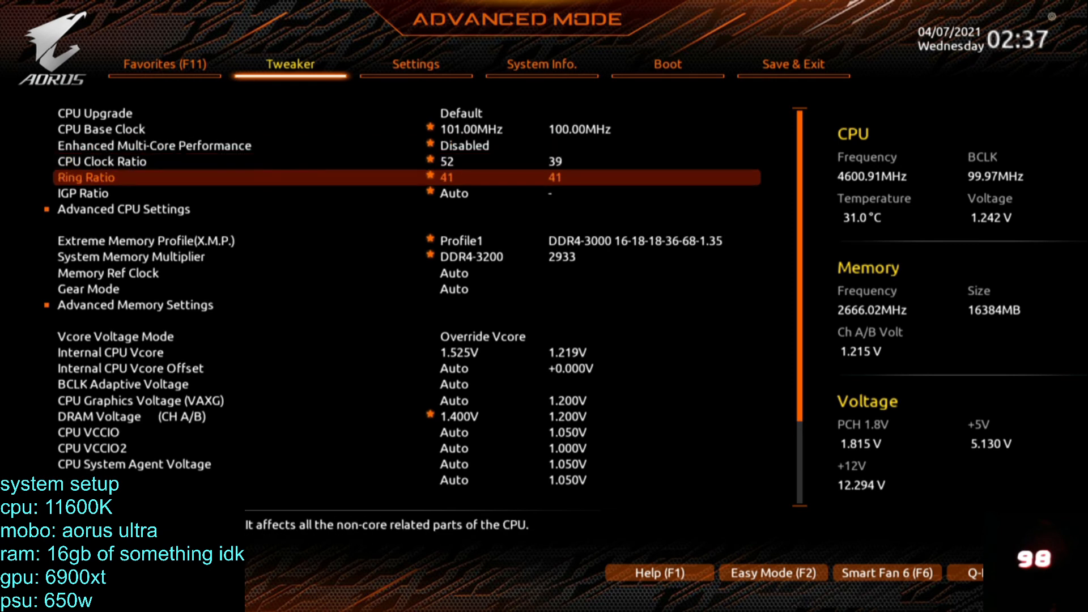
pyautogui.press('Down')
pyautogui.press('Down')
pyautogui.press('Down')
pyautogui.press('Down')
pyautogui.press('Down')
pyautogui.press('Down')
pyautogui.press('Down')
pyautogui.press('Up')
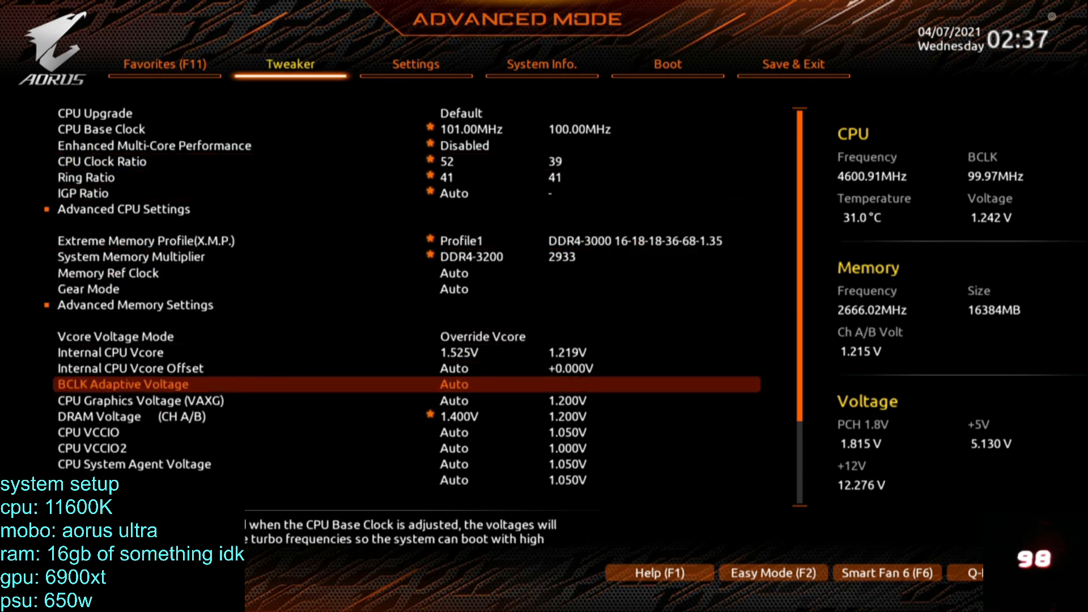
pyautogui.press('Down')
pyautogui.press('Down')
pyautogui.press('Down')
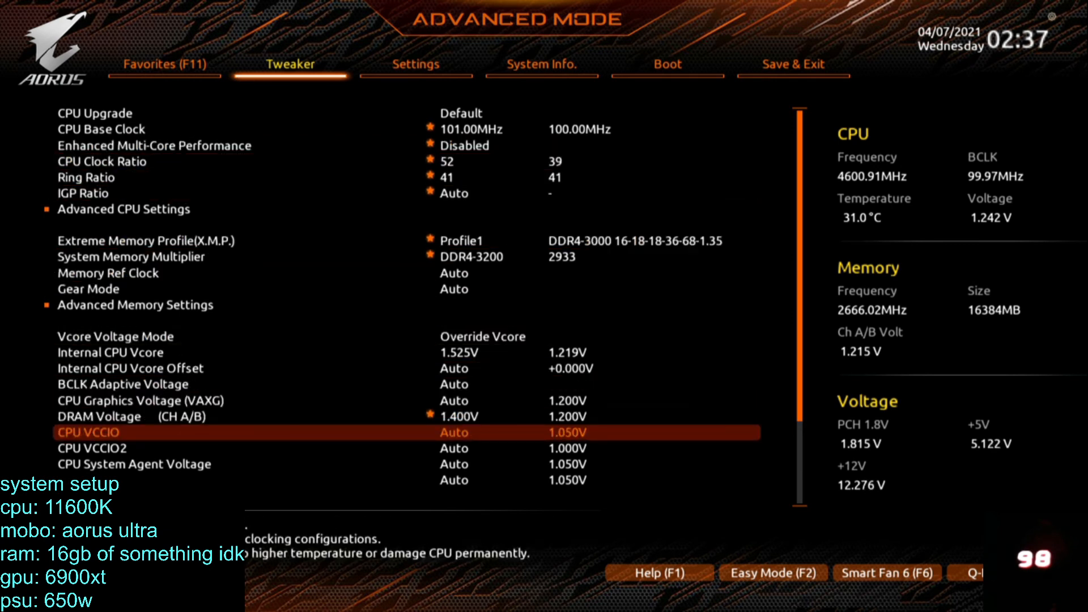
pyautogui.press('Up')
pyautogui.press('Up')
pyautogui.press('Up')
pyautogui.press('Up')
pyautogui.press('Up')
pyautogui.press('Up')
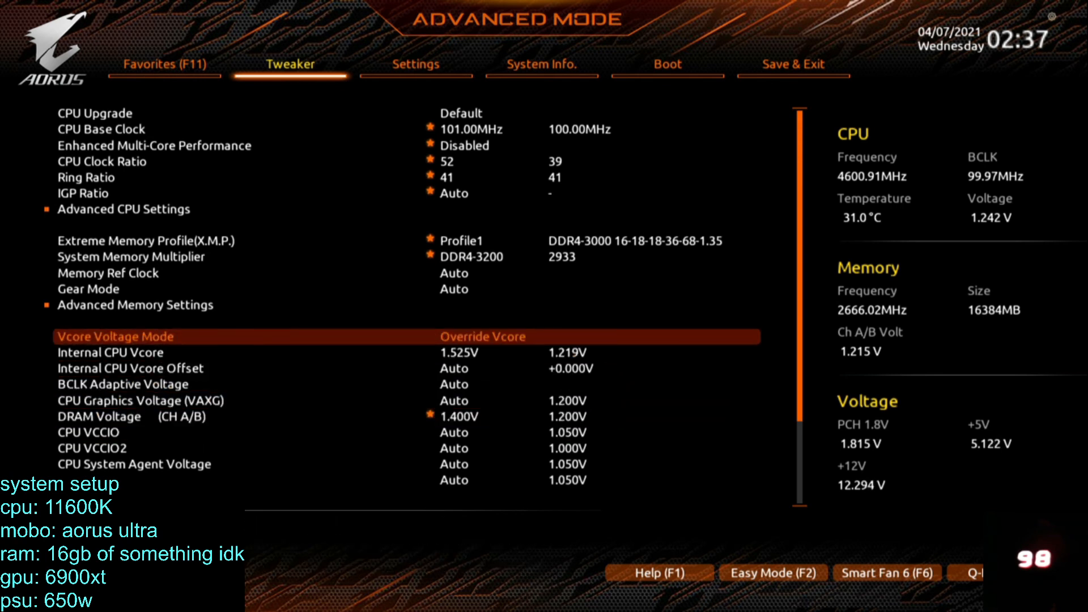
pyautogui.press('Return')
pyautogui.press('Down')
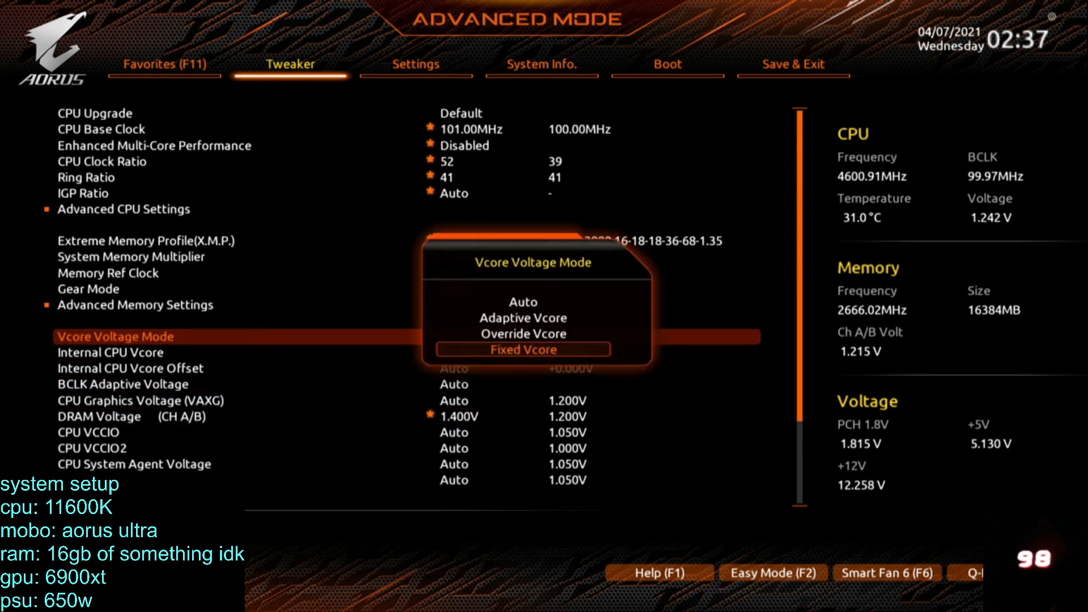
pyautogui.press('Up')
pyautogui.press('Down')
pyautogui.press('Return')
pyautogui.press('Down')
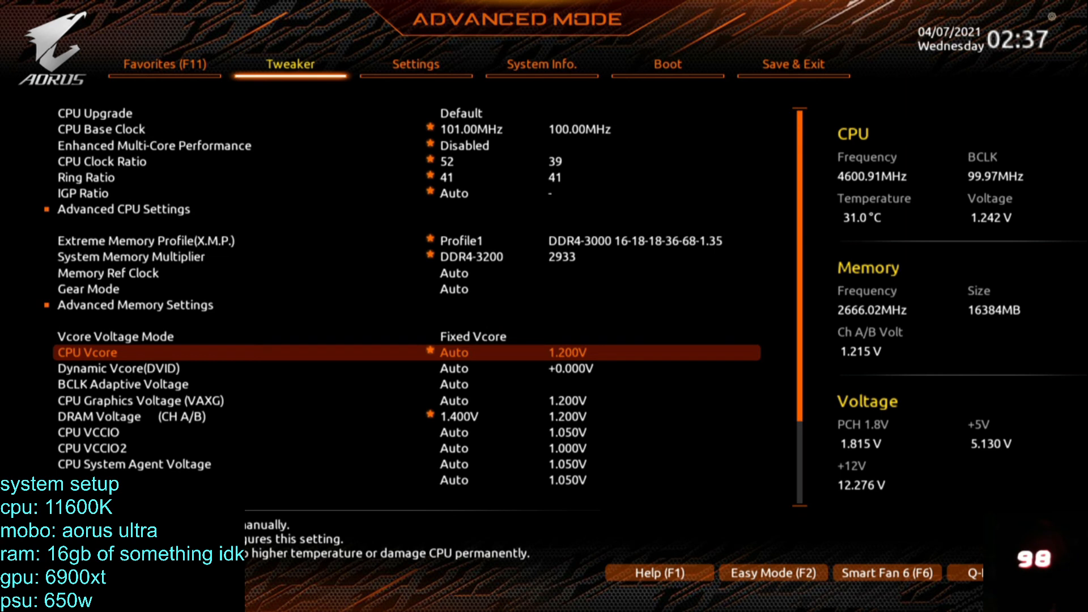
pyautogui.write('1.45')
pyautogui.press('Return')
# Set the CPU Vcore Loadline Calibration to Turbo in the CPU/VRM Settings of the advanced voltage settings.
pyautogui.press('Down')
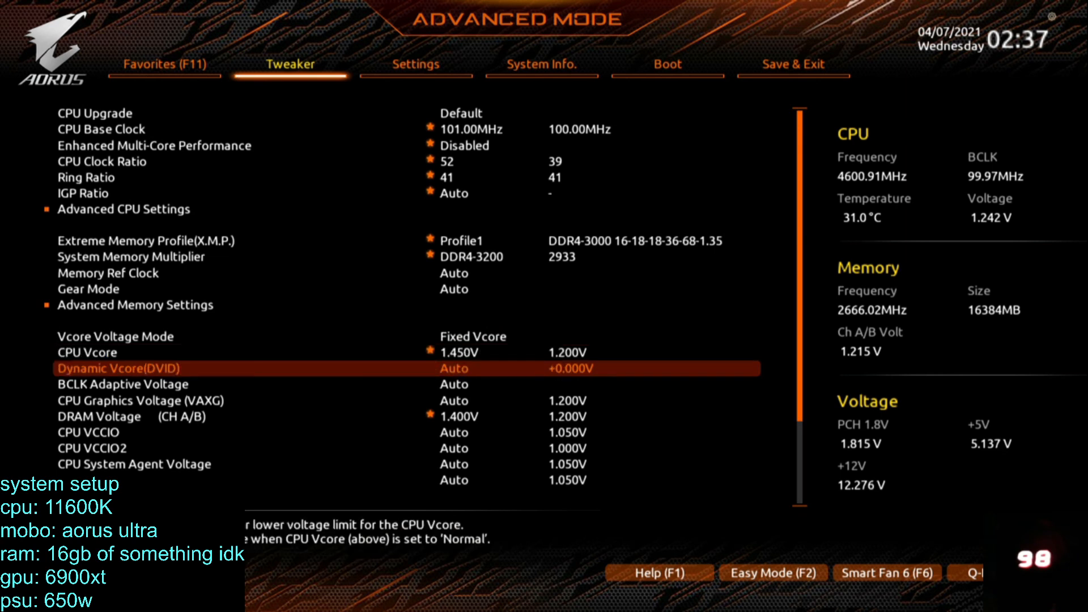
pyautogui.press('Down')
pyautogui.press('Down')
pyautogui.press('Down')
pyautogui.press('Down')
pyautogui.press('Down')
pyautogui.press('Down')
pyautogui.press('Down')
pyautogui.press('Down')
pyautogui.press('Down')
pyautogui.press('Down')
pyautogui.press('Down')
pyautogui.press('Down')
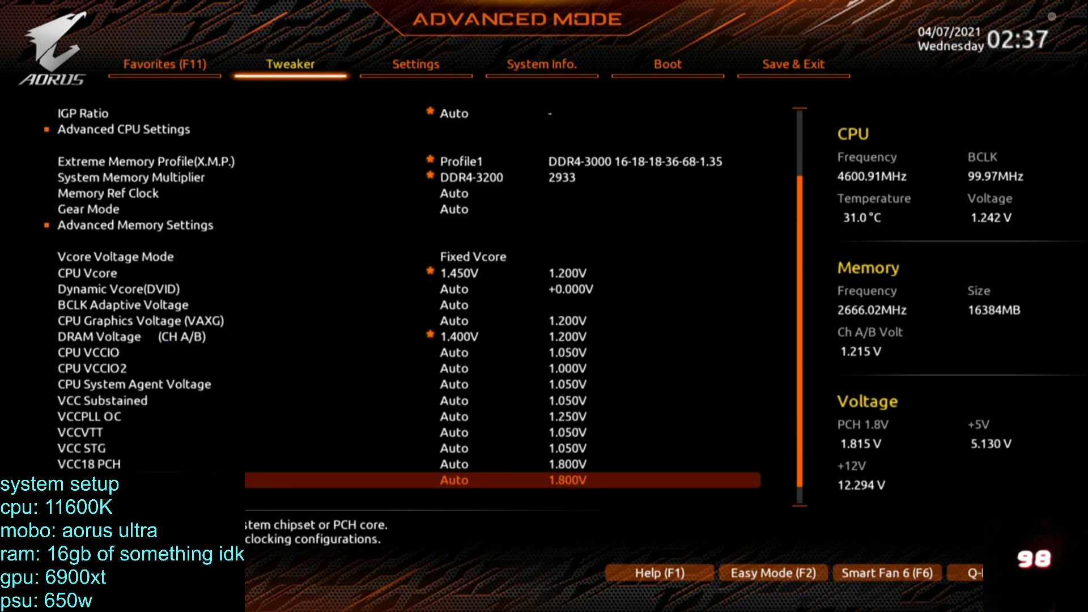
pyautogui.press('Down')
pyautogui.press('Down')
pyautogui.press('Up')
pyautogui.press('Return')
pyautogui.press('Down')
pyautogui.press('Down')
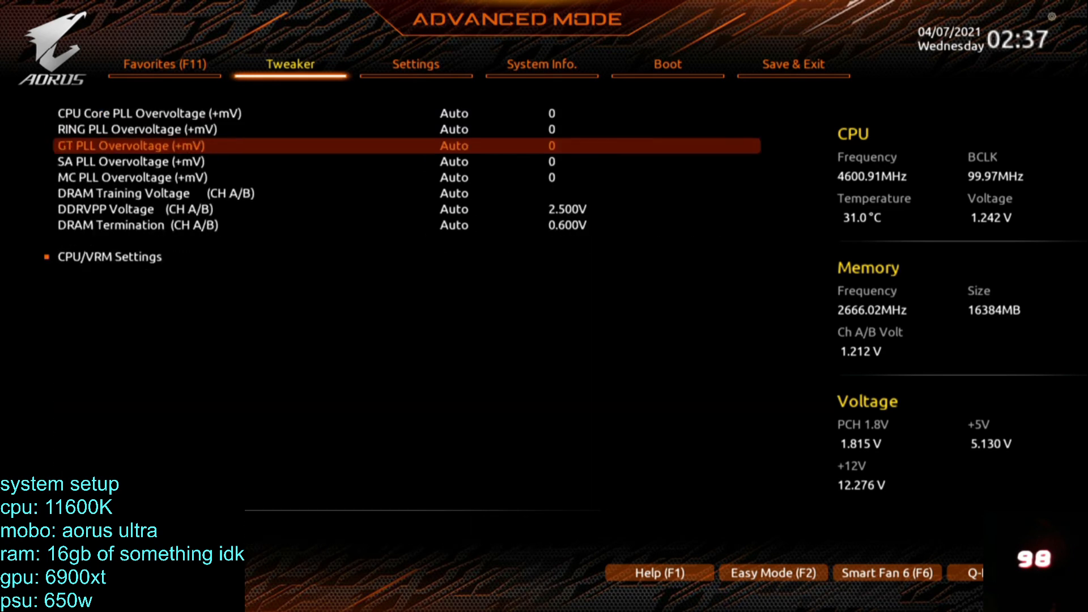
pyautogui.press('Down')
pyautogui.press('Down')
pyautogui.press('Down')
pyautogui.press('Down')
pyautogui.press('Down')
pyautogui.press('Down')
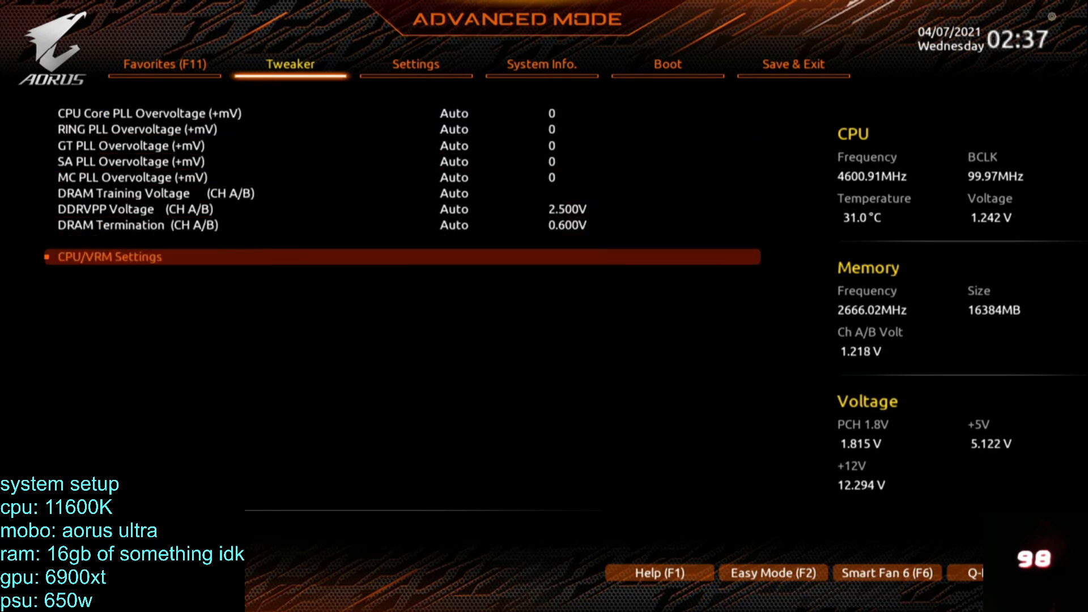
pyautogui.press('Return')
pyautogui.press('Return')
pyautogui.press('Up')
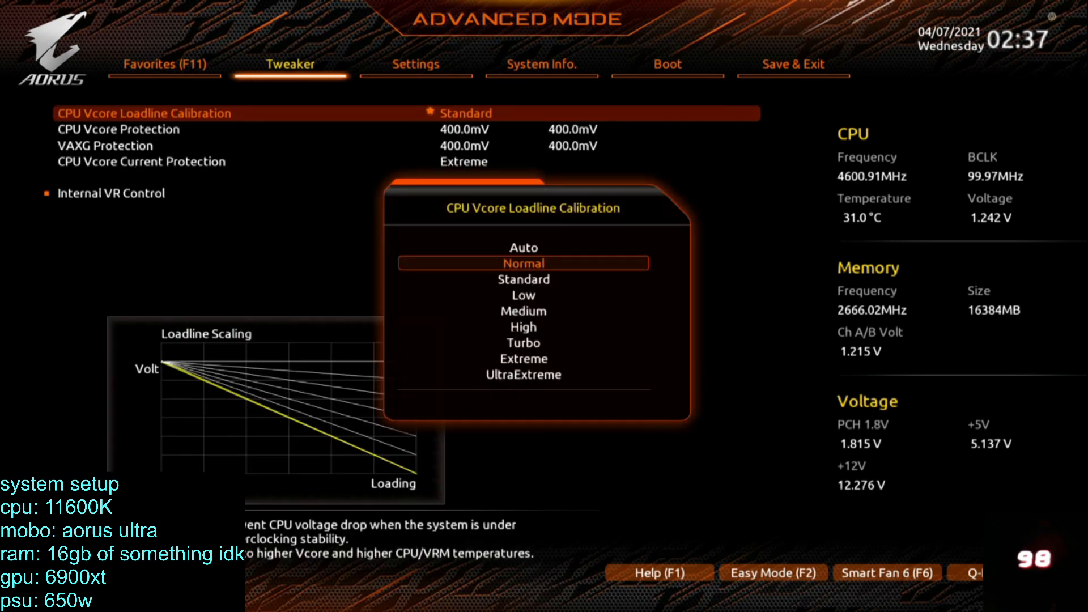
pyautogui.press('Up')
pyautogui.press('Up')
pyautogui.press('Up')
pyautogui.press('Up')
pyautogui.press('Return')
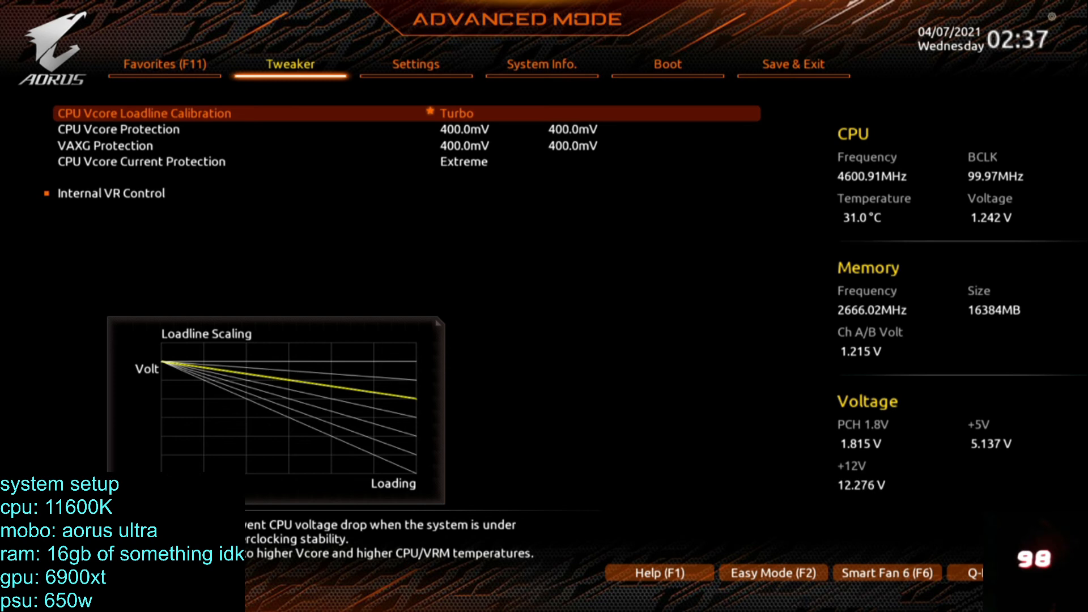
pyautogui.press('Return')
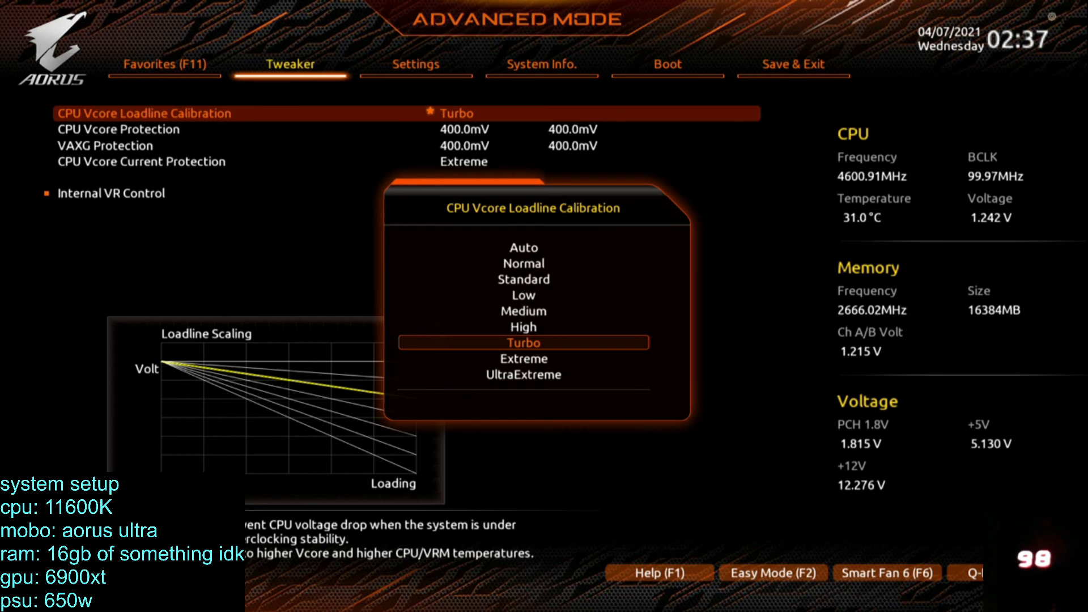
pyautogui.press('Escape')
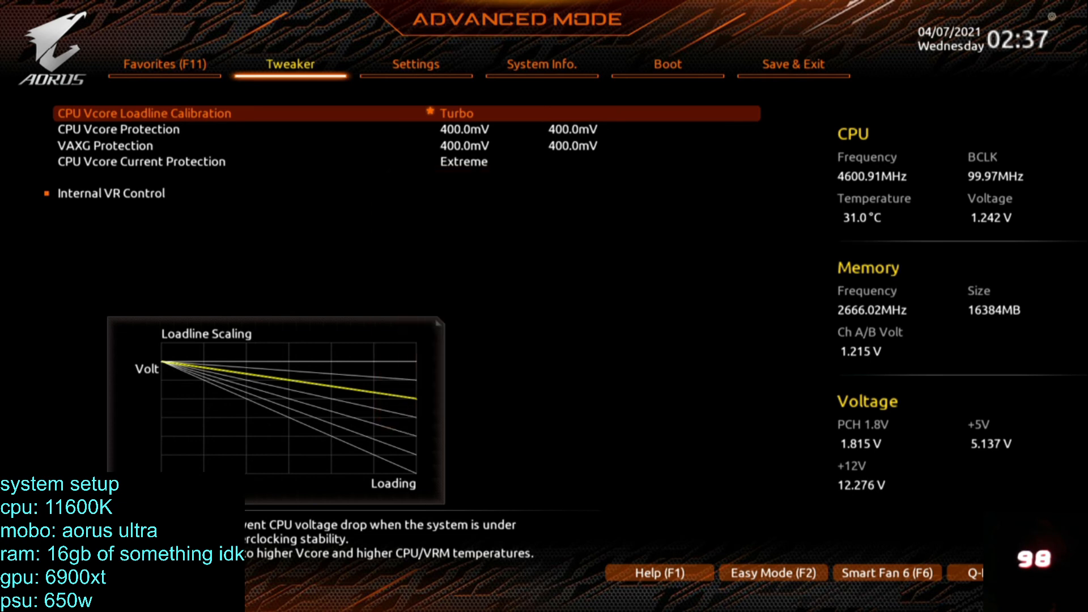
pyautogui.press('Down')
pyautogui.press('Down')
pyautogui.press('Down')
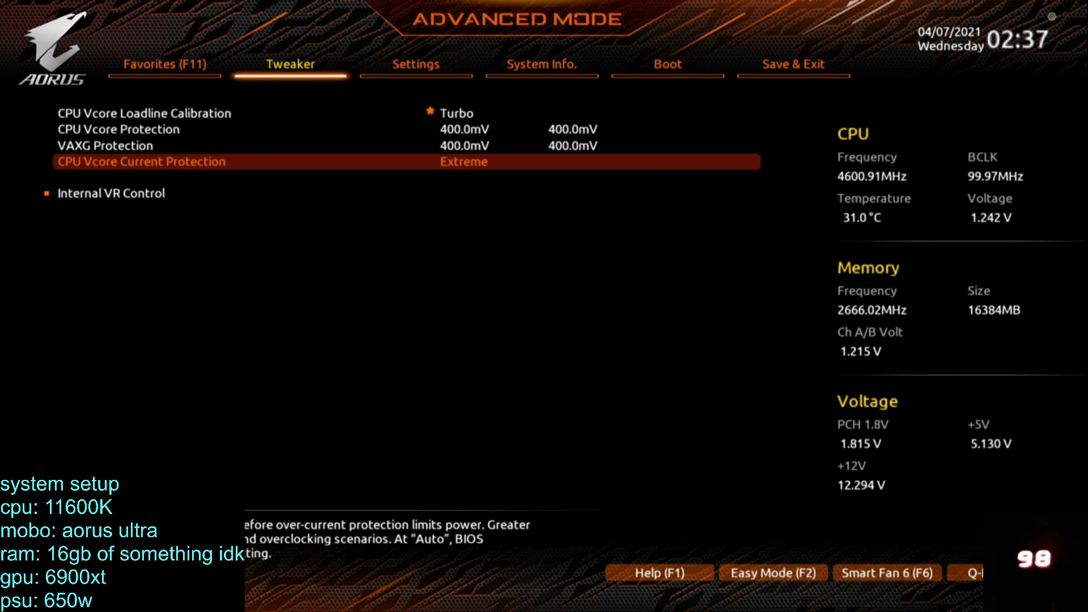
pyautogui.press('Down')
pyautogui.press('Right')
pyautogui.press('Right')
pyautogui.press('Right')
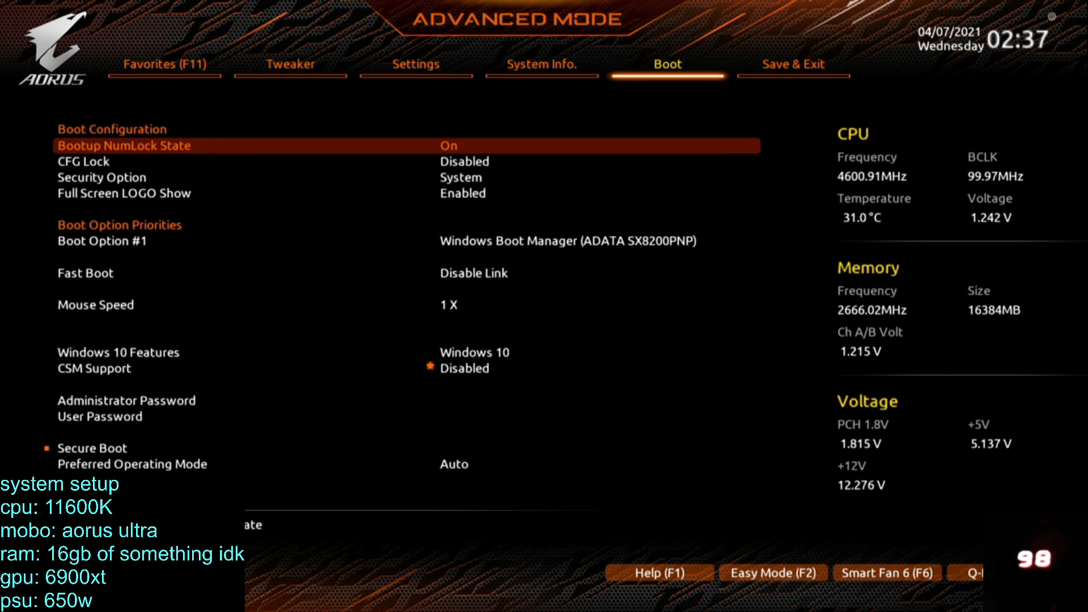
pyautogui.press('Right')
pyautogui.press('Left')
pyautogui.press('Right')
pyautogui.press('Down')
pyautogui.press('Up')
pyautogui.press('Left')
pyautogui.press('Left')
pyautogui.press('Left')
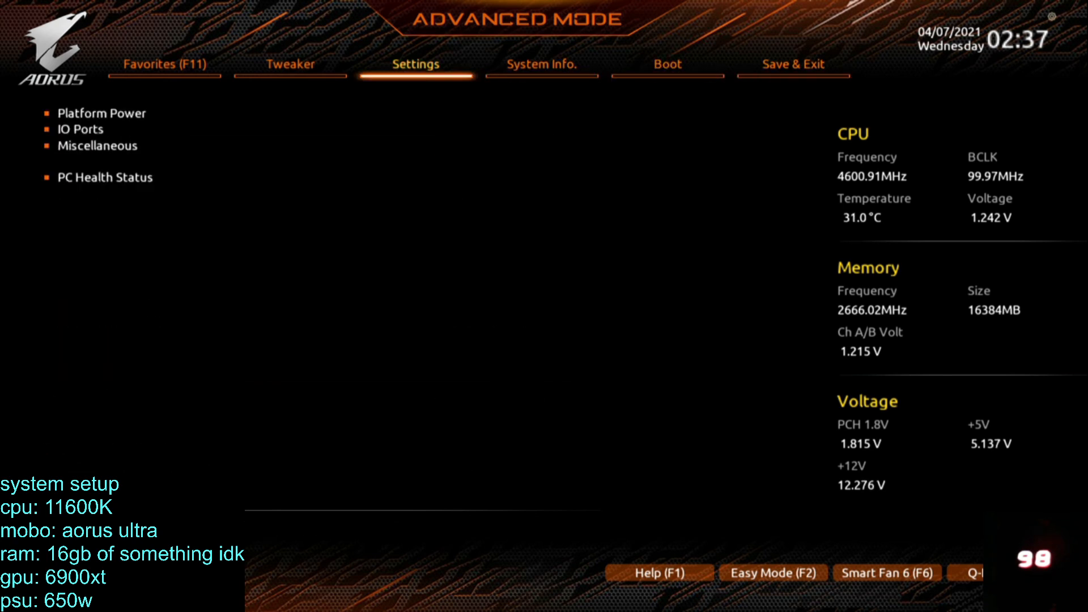
# Set the Ring Ratio to 46 in the Tweaker settings.
pyautogui.press('Left')
pyautogui.press('Up')
pyautogui.press('Up')
pyautogui.press('Up')
pyautogui.press('Up')
pyautogui.press('Up')
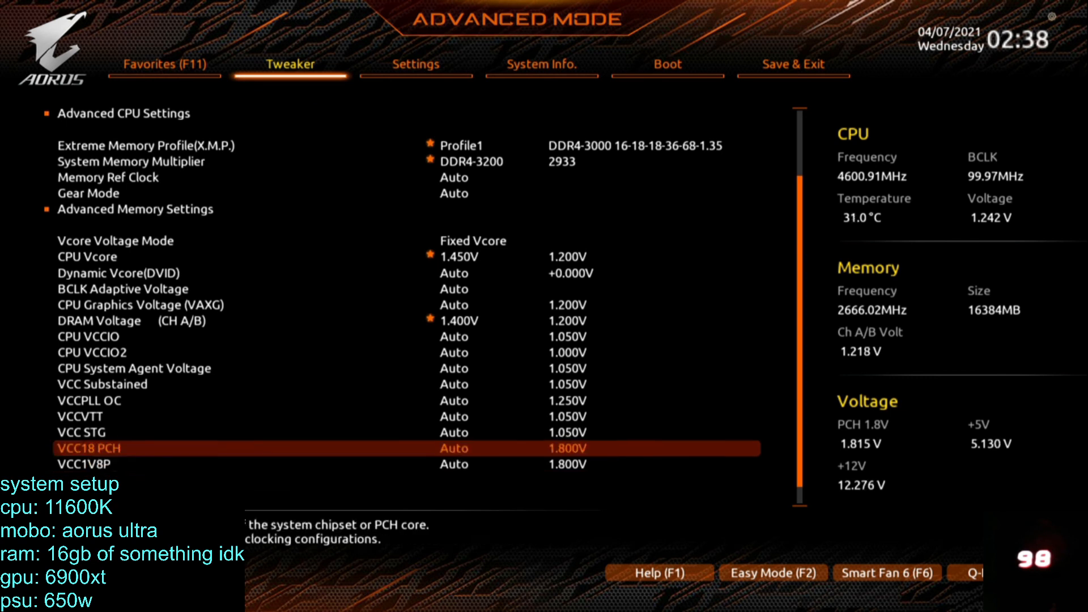
pyautogui.press('Up')
pyautogui.press('Up')
pyautogui.press('Up')
pyautogui.press('Up')
pyautogui.press('Up')
pyautogui.press('Down')
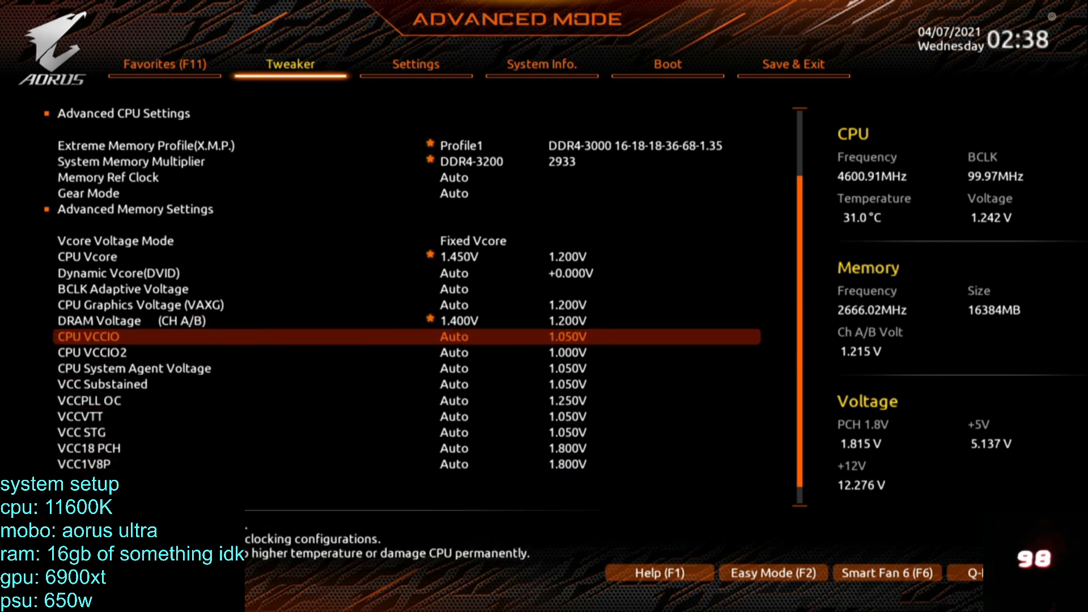
pyautogui.press('Up')
pyautogui.press('Up')
pyautogui.press('Up')
pyautogui.press('Up')
pyautogui.press('Up')
pyautogui.press('Up')
pyautogui.press('Up')
pyautogui.press('Up')
pyautogui.press('Up')
pyautogui.press('Up')
pyautogui.press('Up')
pyautogui.press('Up')
pyautogui.press('Up')
pyautogui.press('Up')
pyautogui.press('Up')
pyautogui.press('Up')
pyautogui.press('Up')
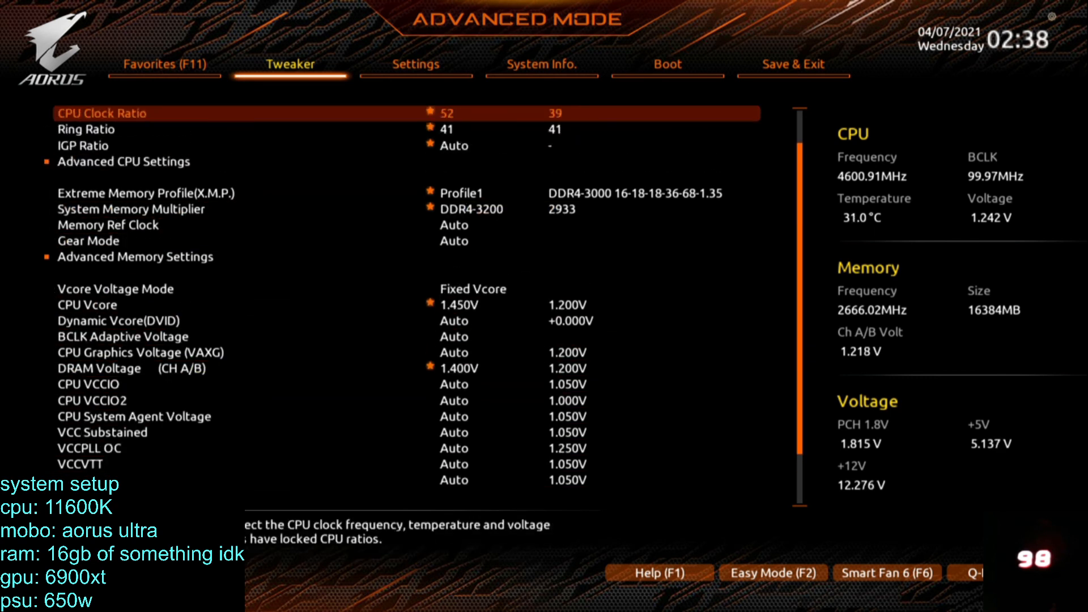
pyautogui.press('Down')
pyautogui.press('Down')
pyautogui.press('Down')
pyautogui.press('Down')
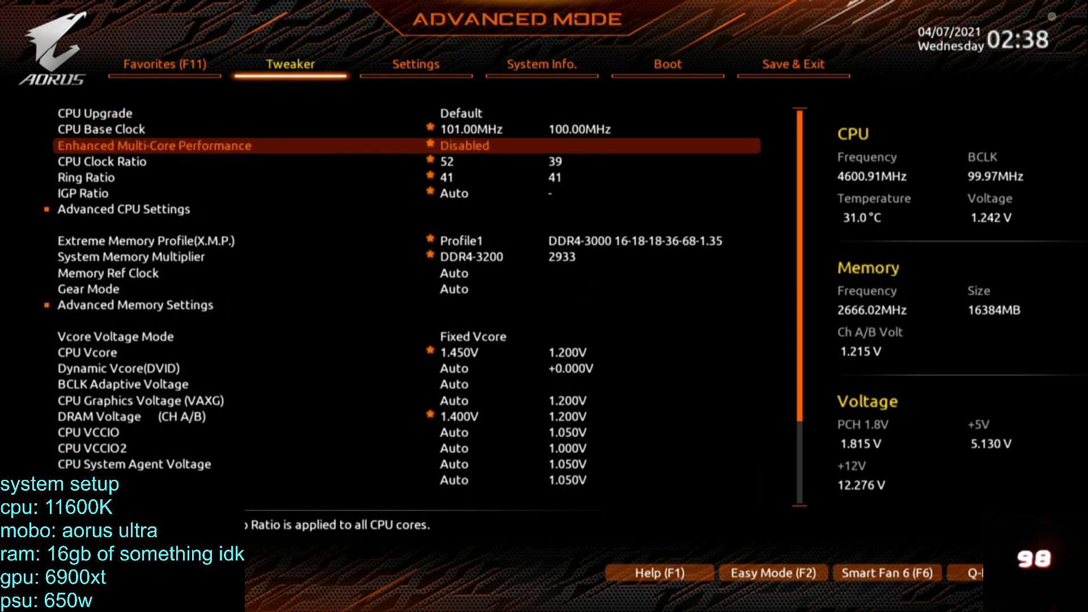
pyautogui.press('Down')
pyautogui.press('Down')
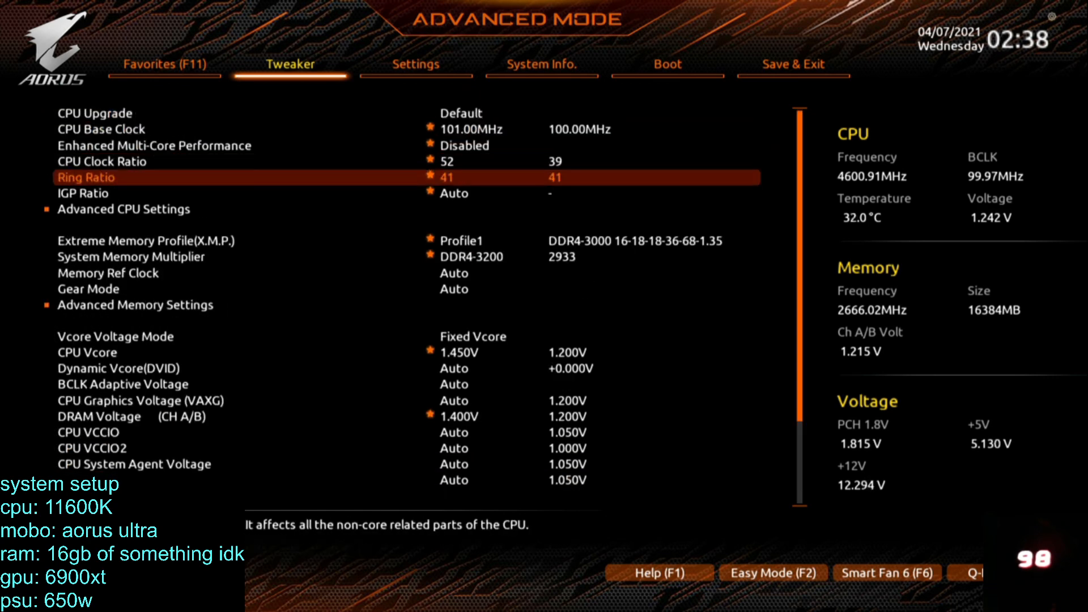
pyautogui.write('46')
pyautogui.press('Down')
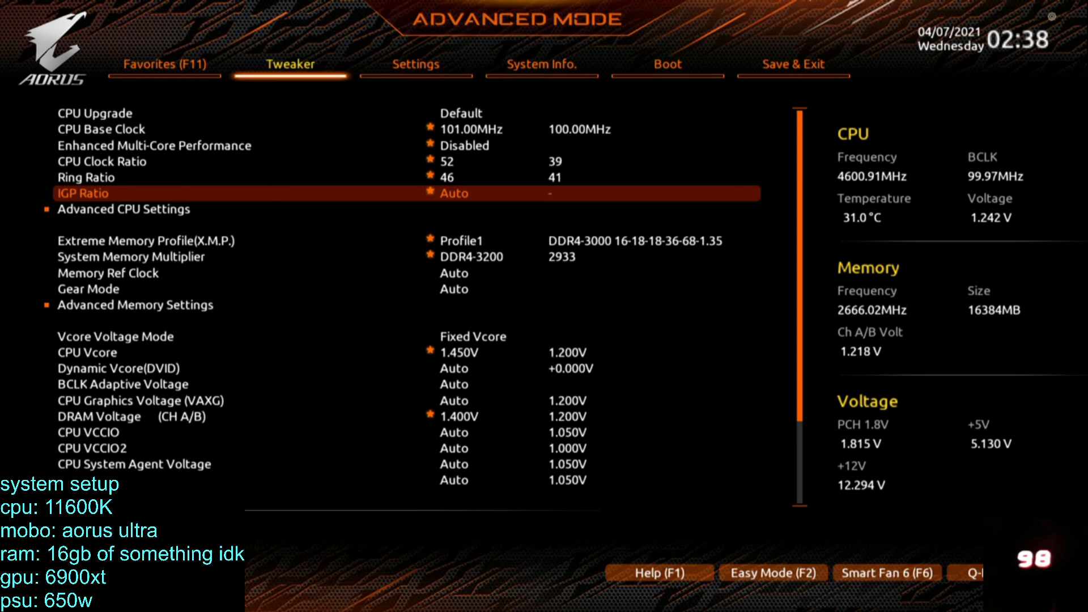
# Save the current BIOS settings as a profile named oc.
pyautogui.press('Right')
pyautogui.press('Right')
pyautogui.press('Right')
pyautogui.press('Right')
pyautogui.press('Up')
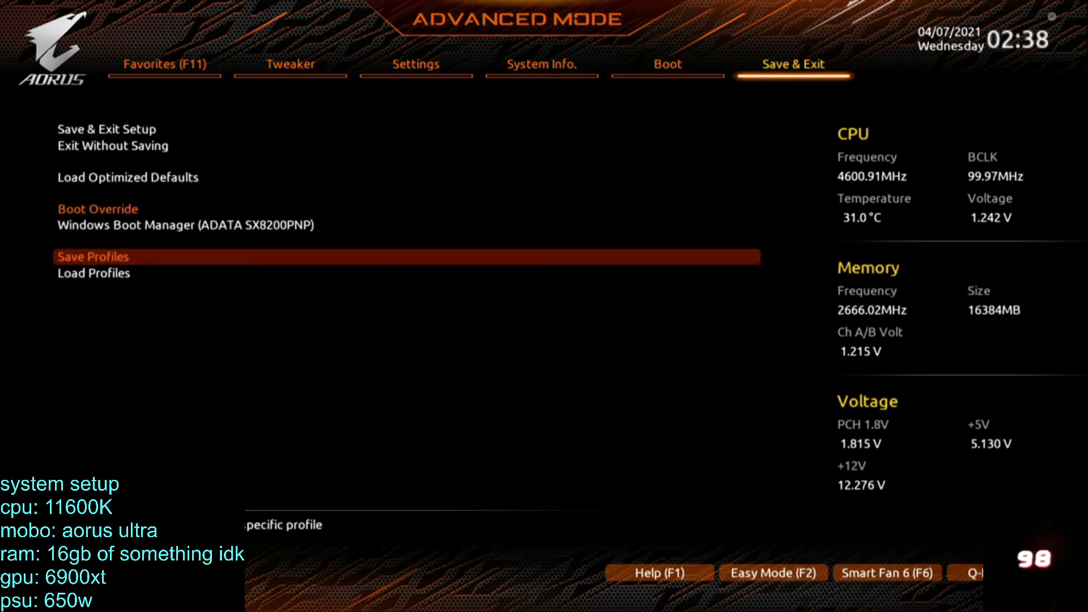
pyautogui.press('Return')
pyautogui.press('Up')
pyautogui.press('Up')
pyautogui.press('Up')
pyautogui.press('Up')
pyautogui.press('Up')
pyautogui.press('Up')
pyautogui.press('Up')
pyautogui.press('Up')
pyautogui.press('Return')
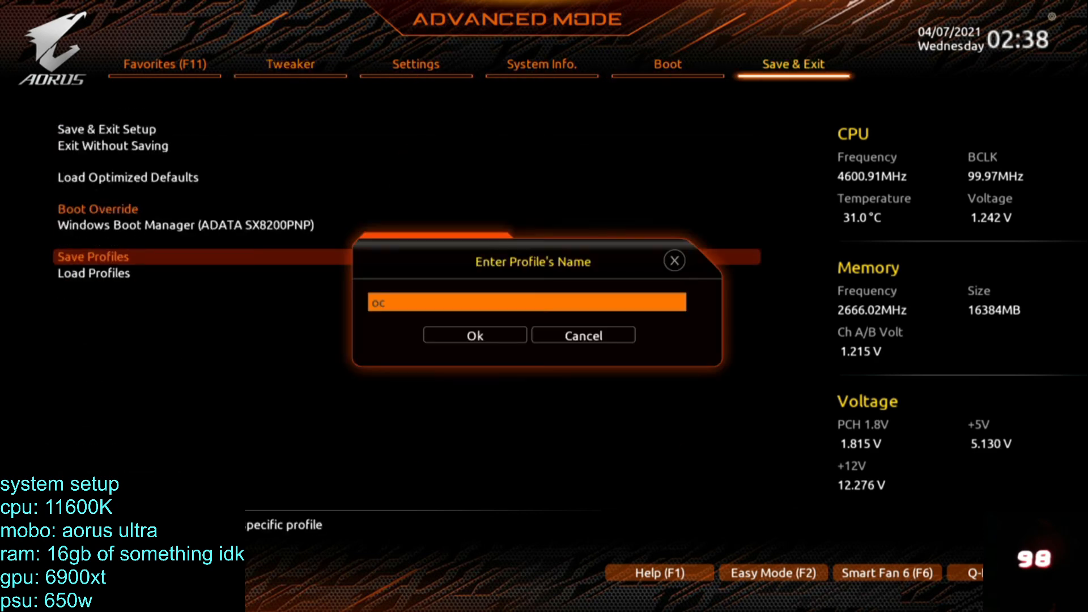
pyautogui.press('Return')
# Save the BIOS configuration and reset the system to apply the base clock, voltage, loadline and ring changes.
pyautogui.press('Return')
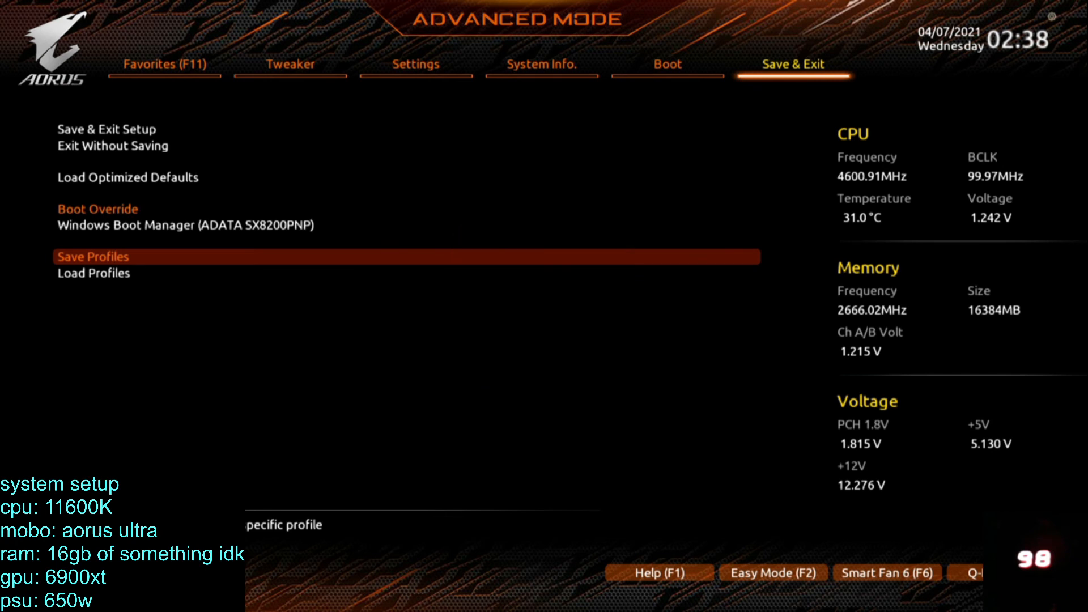
pyautogui.press('Up')
pyautogui.press('Up')
pyautogui.press('Up')
pyautogui.press('Up')
pyautogui.press('Return')
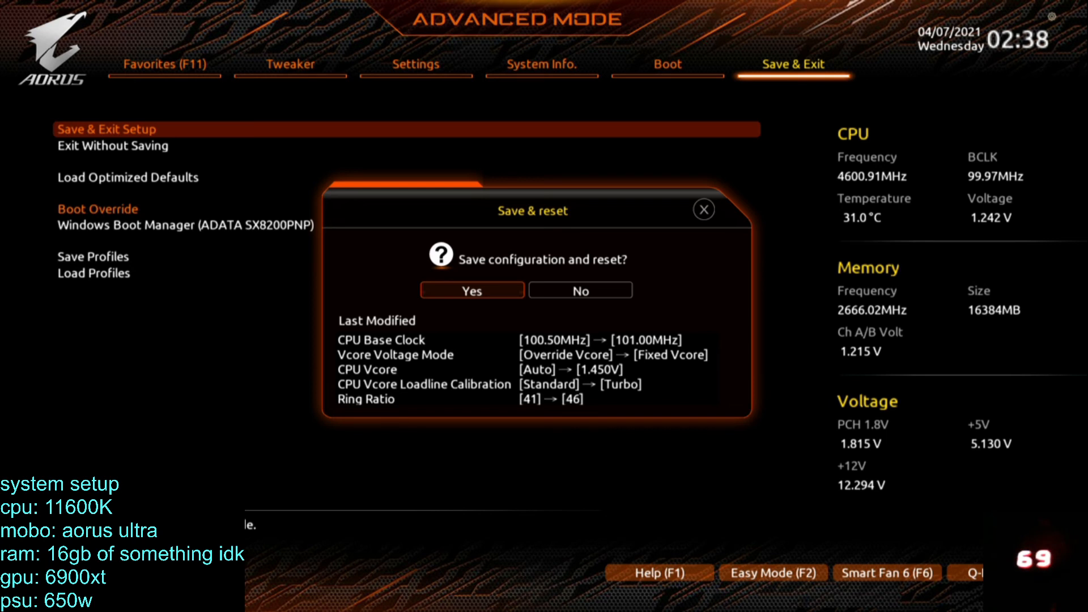
pyautogui.press('Return')
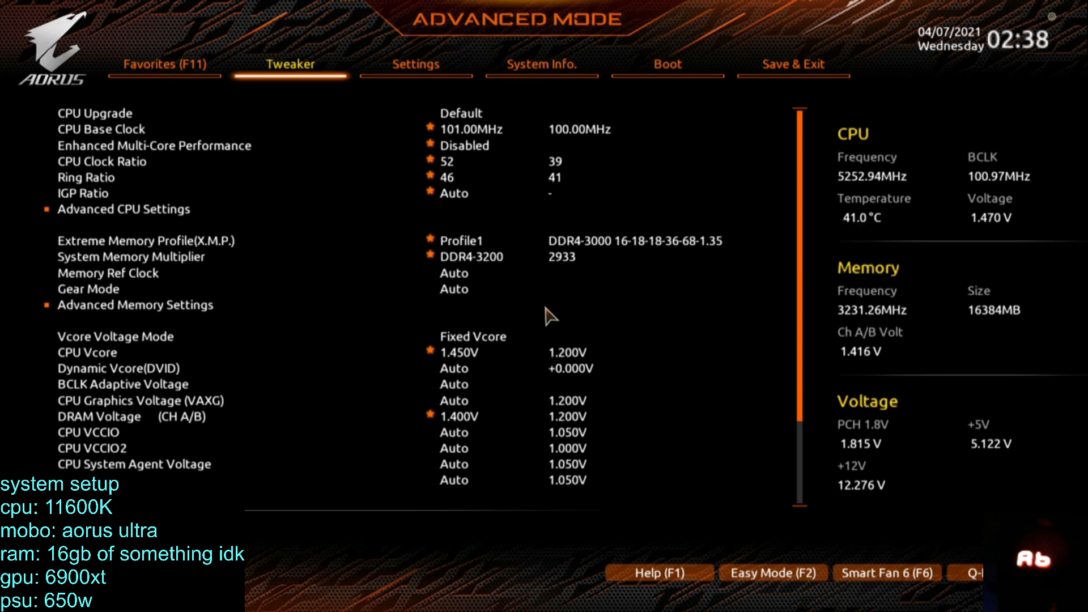
# Examine the memory settings in Tweaker and the CPU voltage readings in PC Health Status.
pyautogui.press('Right')
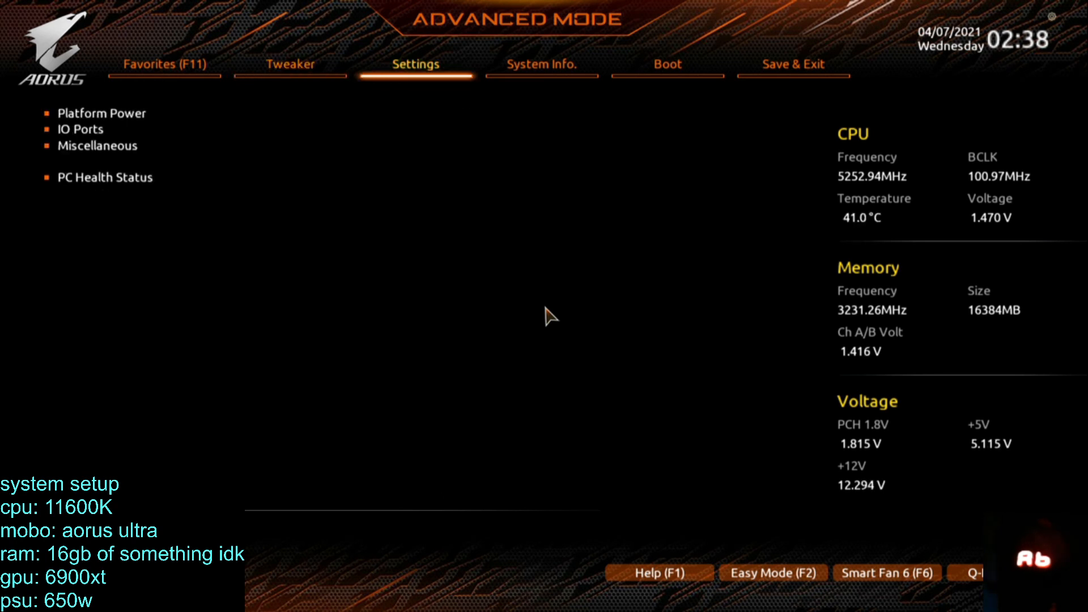
pyautogui.press('Left')
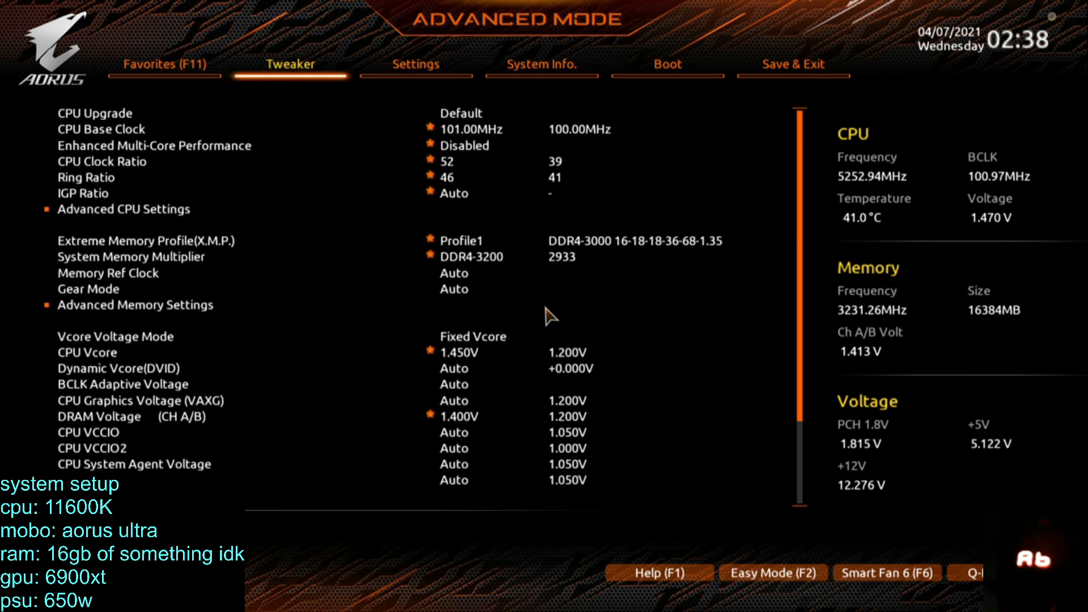
pyautogui.press('Down')
pyautogui.press('Down')
pyautogui.press('Down')
pyautogui.press('Down')
pyautogui.press('Down')
pyautogui.press('Down')
pyautogui.press('Down')
pyautogui.press('Down')
pyautogui.press('Down')
pyautogui.press('Down')
pyautogui.press('Down')
pyautogui.press('Down')
pyautogui.press('Down')
pyautogui.press('Down')
pyautogui.press('Down')
pyautogui.press('Down')
pyautogui.press('Down')
pyautogui.press('Down')
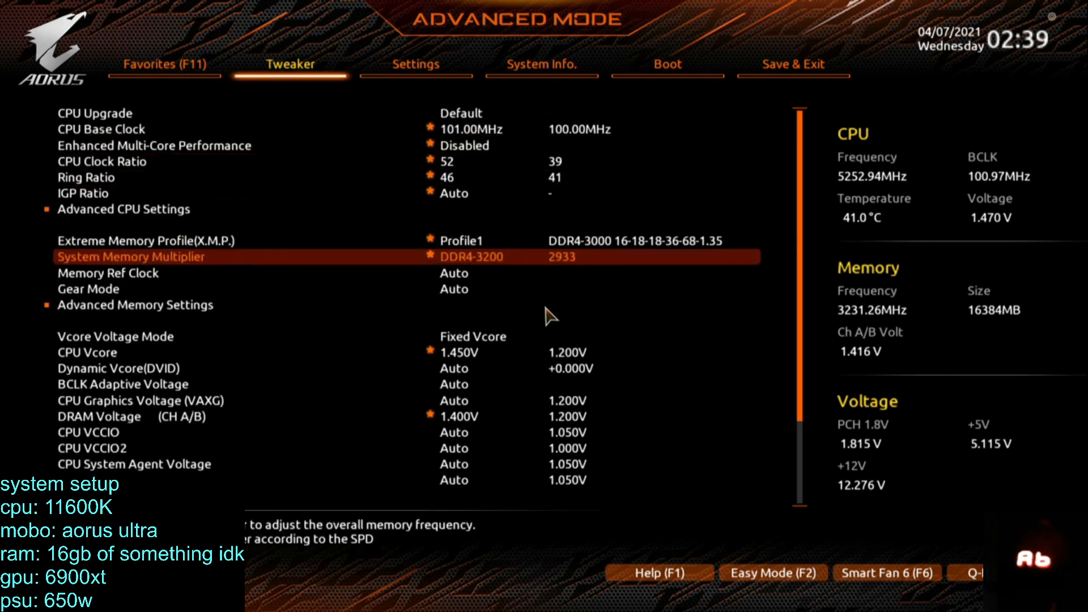
pyautogui.press('Down')
pyautogui.press('Right')
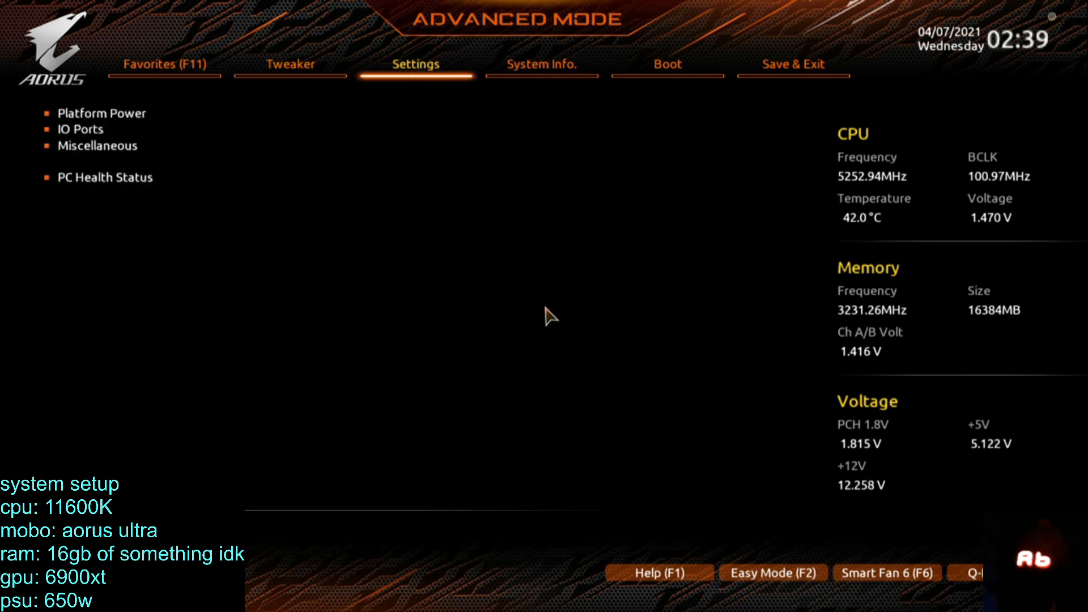
pyautogui.press('Right')
pyautogui.press('Left')
pyautogui.press('Return')
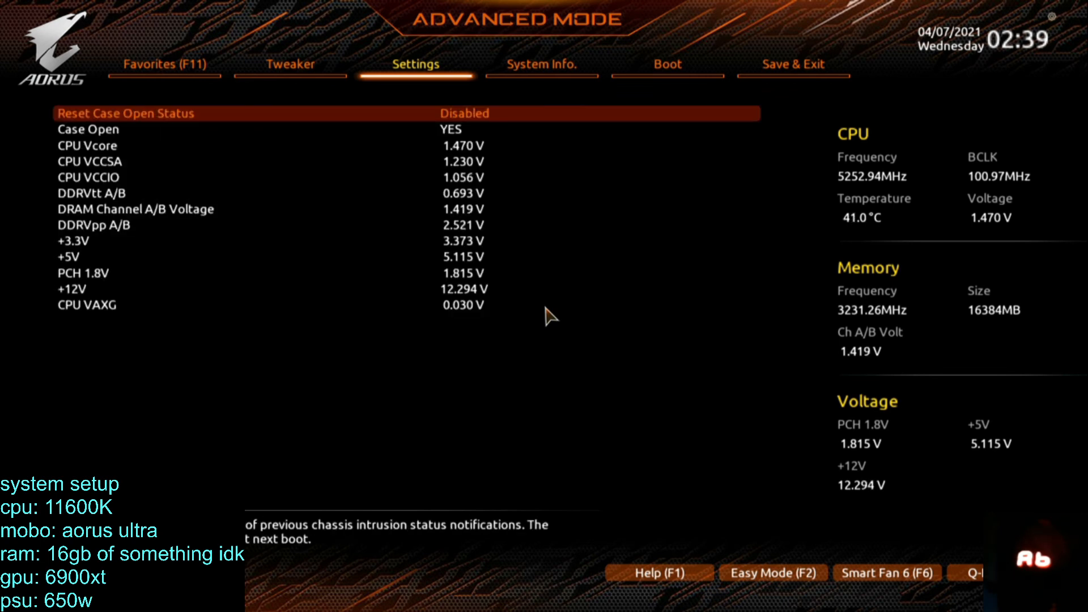
# Check the DRAM Voltage and Ring Ratio settings in Tweaker and recheck the voltages in PC Health Status.
pyautogui.press('Left')
pyautogui.press('Up')
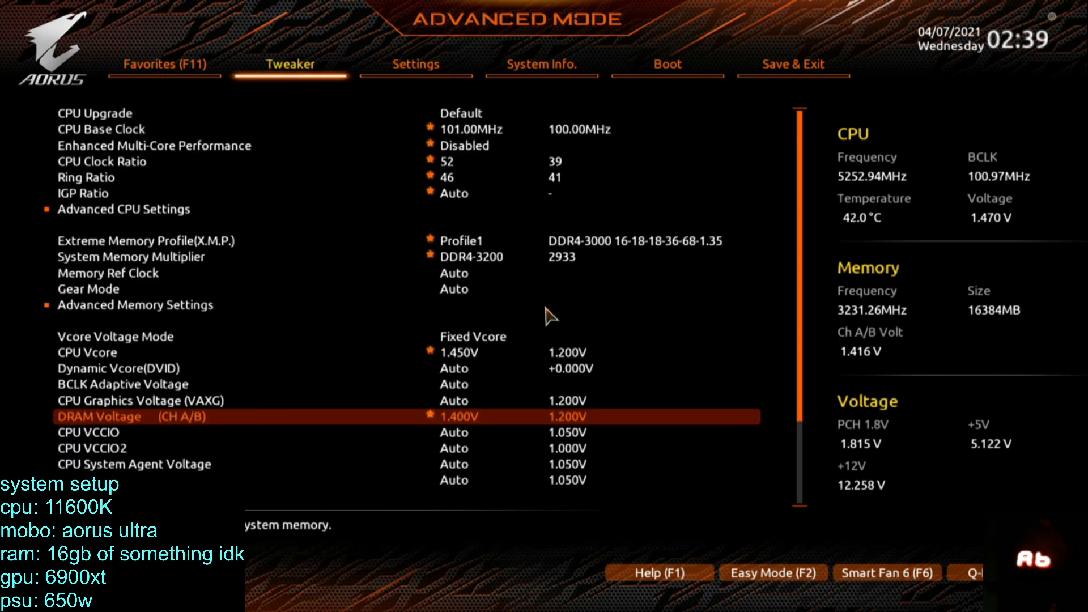
pyautogui.press('Up')
pyautogui.press('Up')
pyautogui.press('Up')
pyautogui.press('Up')
pyautogui.press('Up')
pyautogui.press('Up')
pyautogui.press('Up')
pyautogui.press('Up')
pyautogui.press('Up')
pyautogui.press('Up')
pyautogui.press('Up')
pyautogui.press('Up')
pyautogui.press('Up')
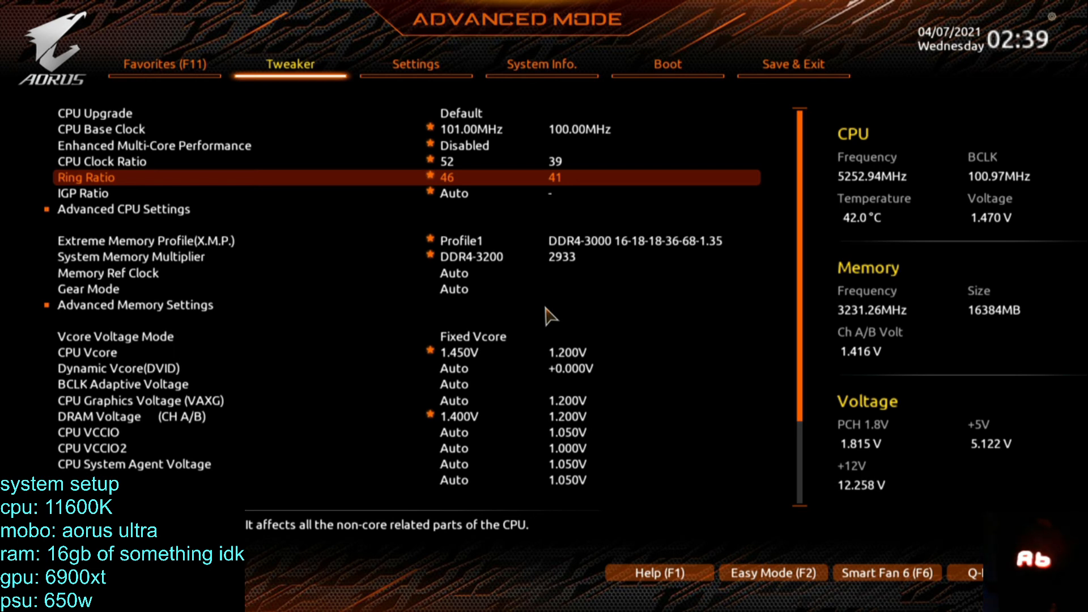
pyautogui.press('Down')
pyautogui.press('Down')
pyautogui.press('Right')
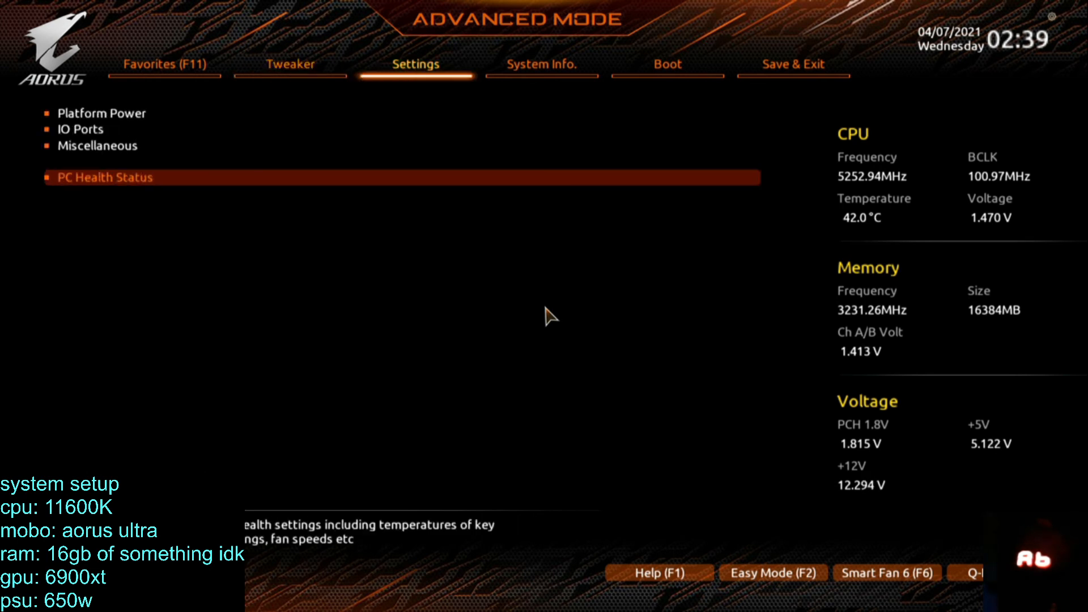
pyautogui.press('Return')
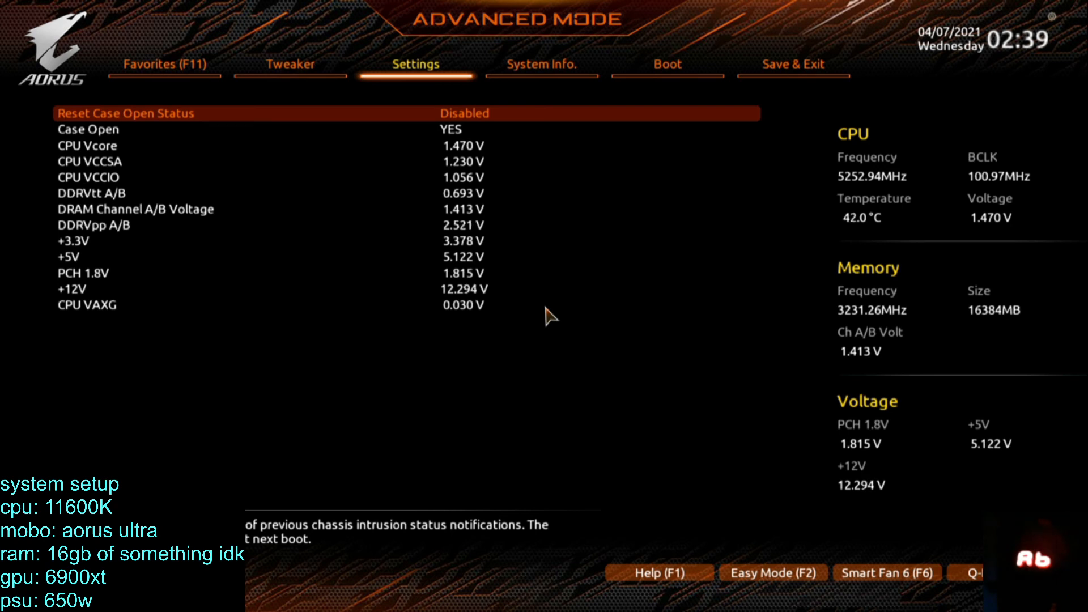
# Set the CPU VCCIO voltage to 1.050 V in the Tweaker settings.
pyautogui.press('Left')
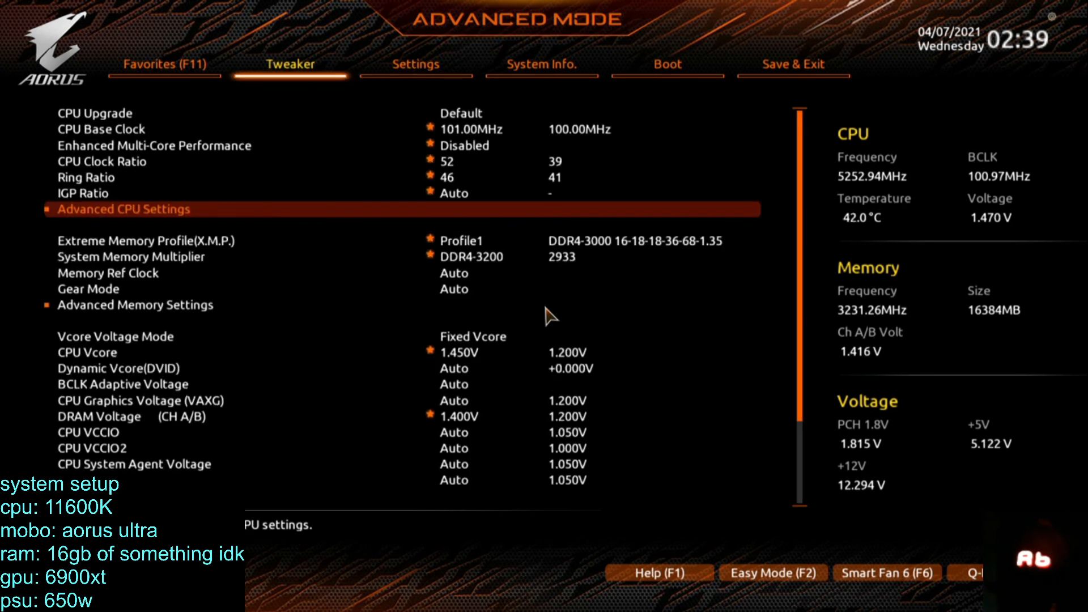
pyautogui.press('Down')
pyautogui.press('Down')
pyautogui.press('Down')
pyautogui.press('Down')
pyautogui.press('Down')
pyautogui.press('Down')
pyautogui.press('Down')
pyautogui.press('Down')
pyautogui.press('Down')
pyautogui.press('Down')
pyautogui.press('Down')
pyautogui.press('Down')
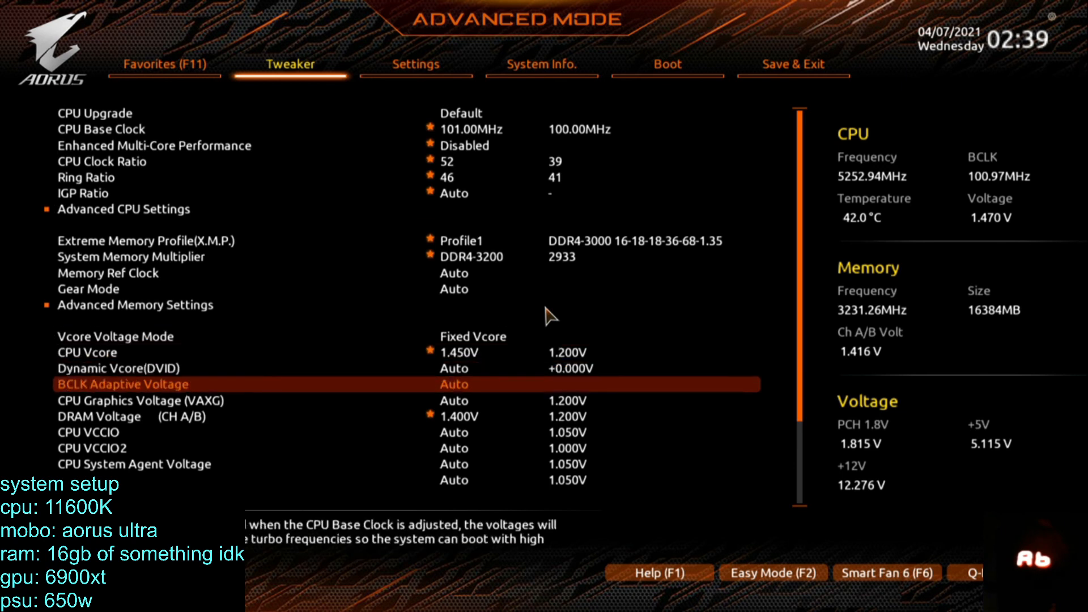
pyautogui.write('1')
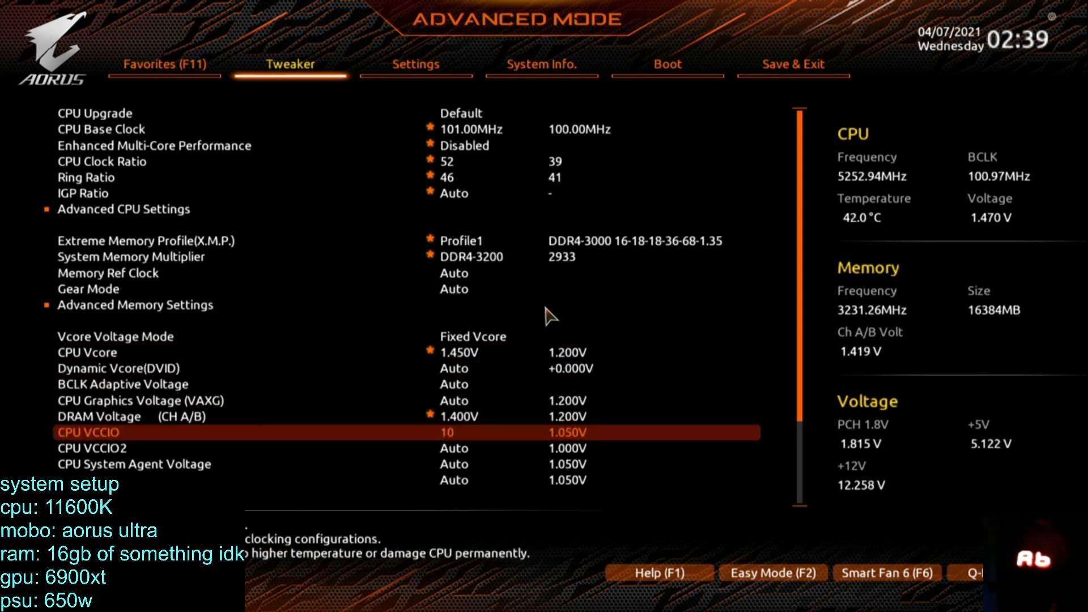
pyautogui.write('.05')
# Raise the Ring Ratio to 47 and save the configuration, exiting the BIOS setup.
pyautogui.press('Up')
pyautogui.press('Up')
pyautogui.press('Up')
pyautogui.press('Up')
pyautogui.press('Up')
pyautogui.press('Up')
pyautogui.press('Up')
pyautogui.press('Up')
pyautogui.press('Up')
pyautogui.press('Up')
pyautogui.press('Up')
pyautogui.press('Up')
pyautogui.press('Up')
pyautogui.press('Up')
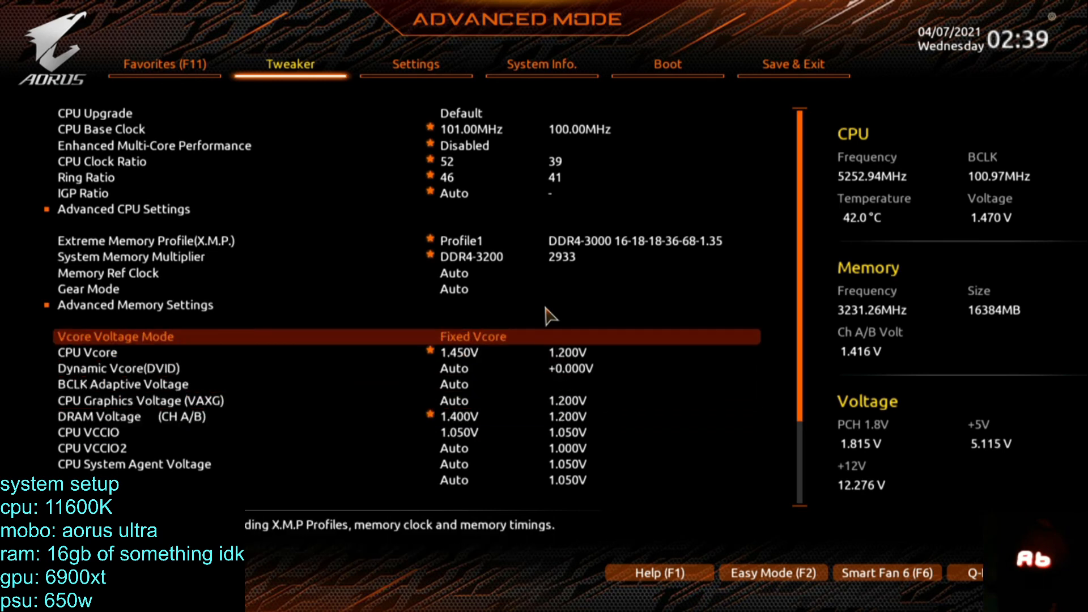
pyautogui.press('+')
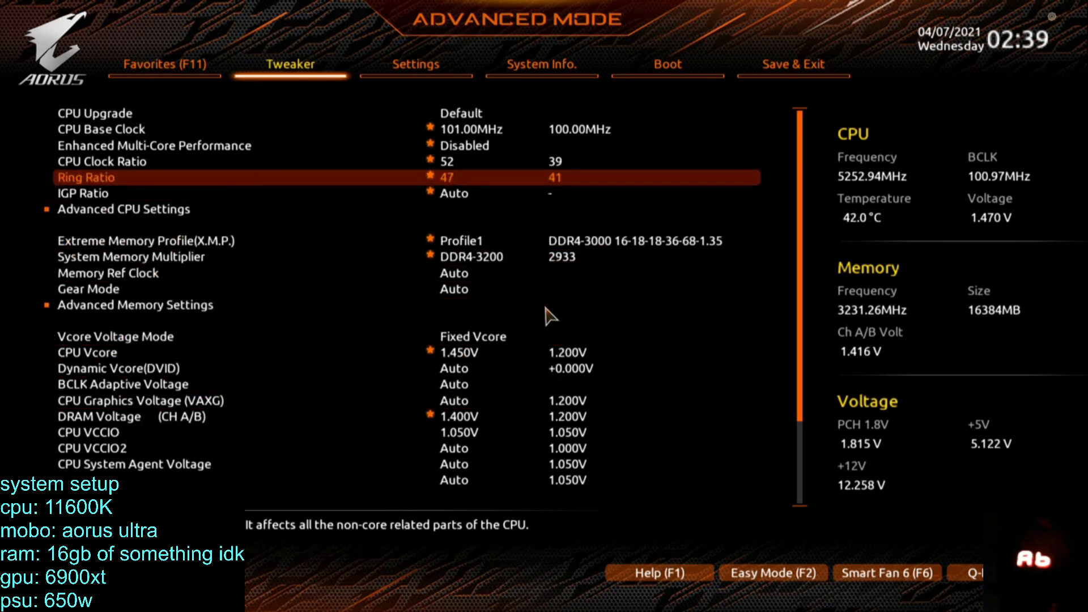
pyautogui.press('F10')
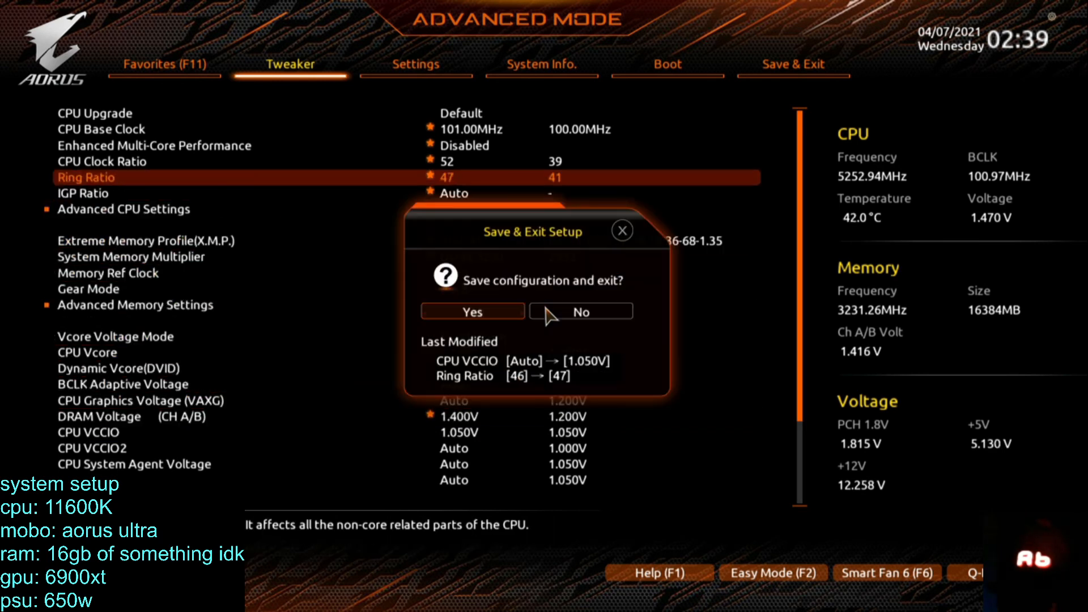
pyautogui.press('Return')
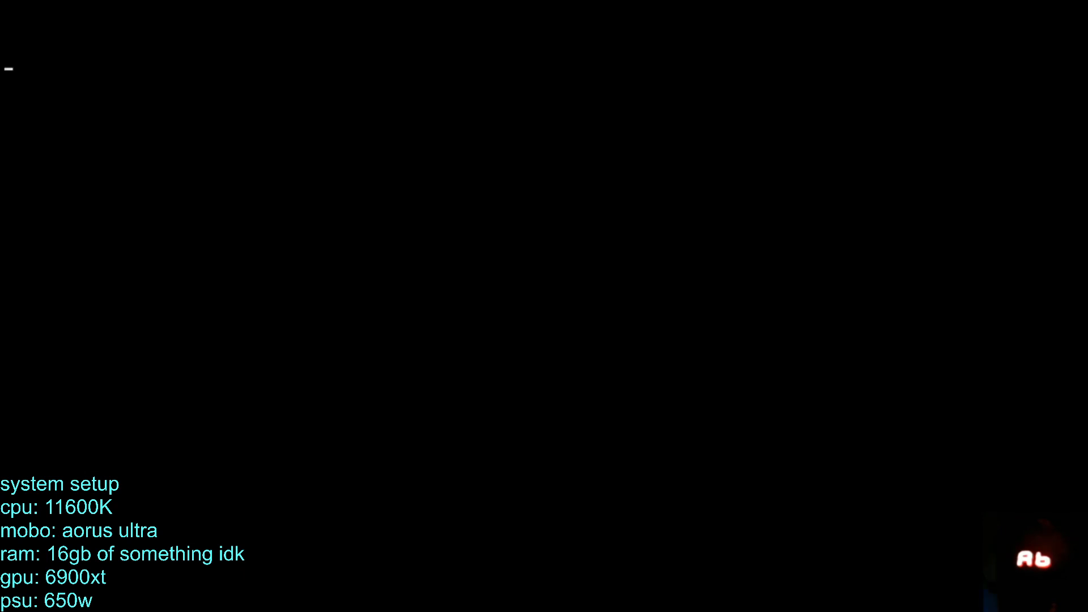
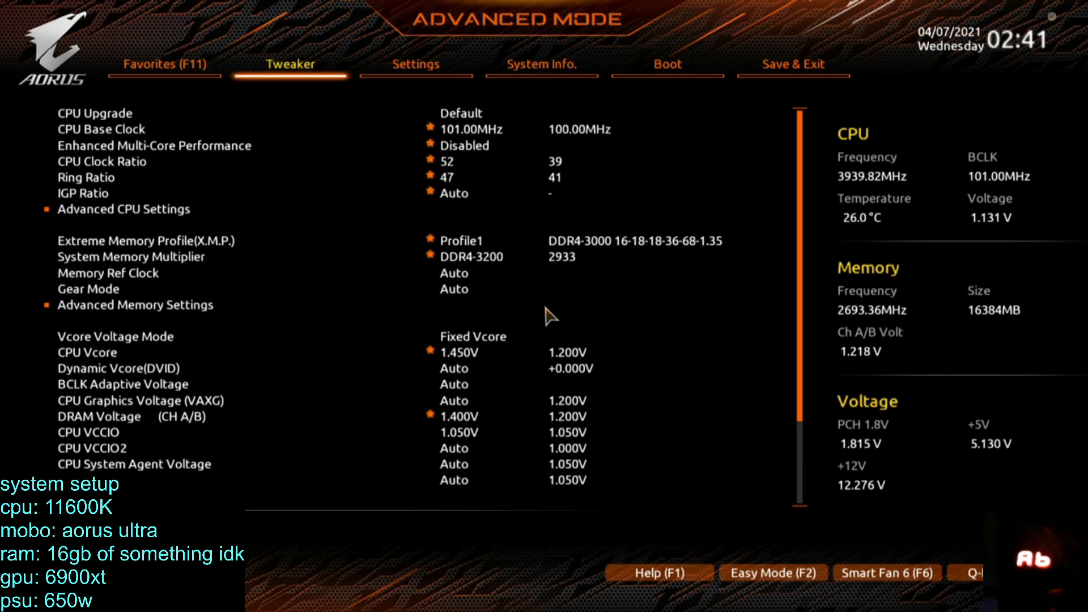
# Lower the Ring Ratio to 46 in the Tweaker settings.
pyautogui.press('Up')
pyautogui.press('Up')
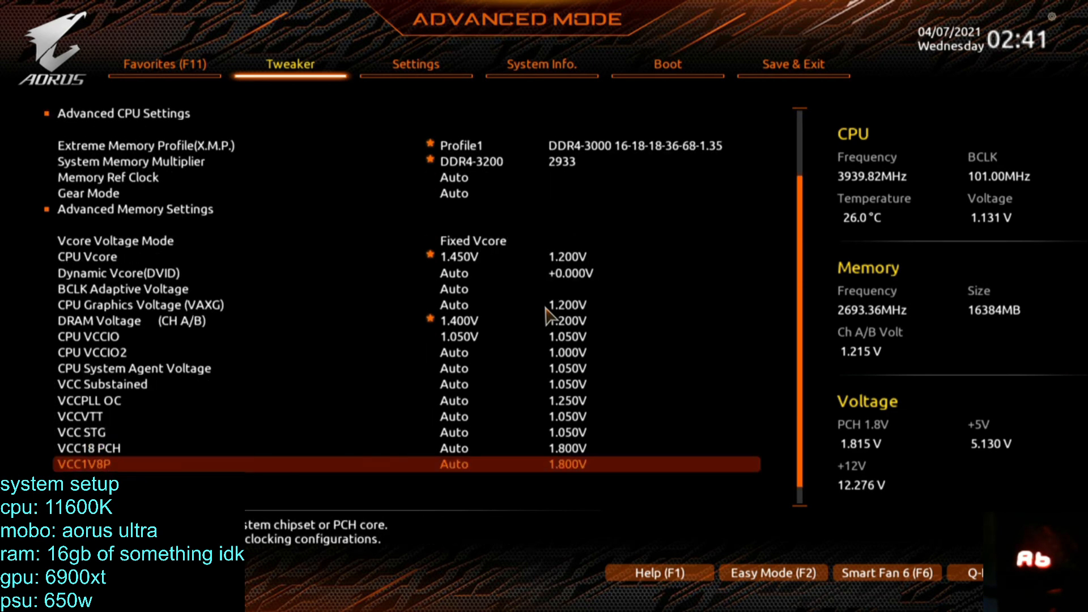
pyautogui.press('Down')
pyautogui.press('Down')
pyautogui.press('Down')
pyautogui.press('Down')
pyautogui.press('Down')
pyautogui.press('Down')
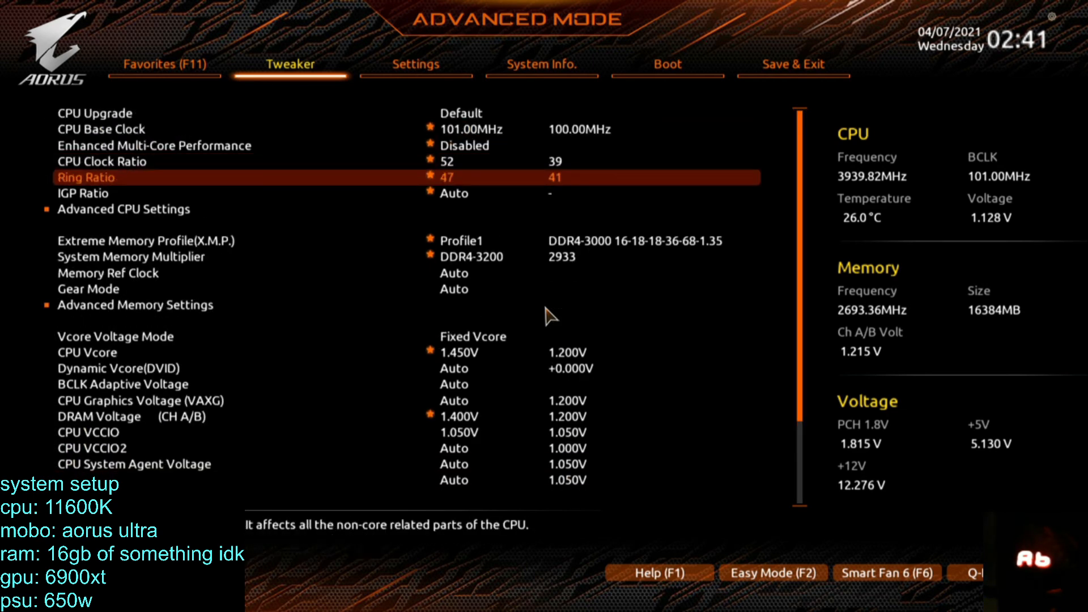
pyautogui.press('-')
# Review the CPU VCCIO and VCCIO2 voltages, the System Memory Multiplier and the CPU Clock Ratio in the Tweaker settings.
pyautogui.press('Down')
pyautogui.press('Down')
pyautogui.press('Down')
pyautogui.press('Down')
pyautogui.press('Down')
pyautogui.press('Down')
pyautogui.press('Down')
pyautogui.press('Down')
pyautogui.press('Down')
pyautogui.press('Down')
pyautogui.press('Down')
pyautogui.press('Down')
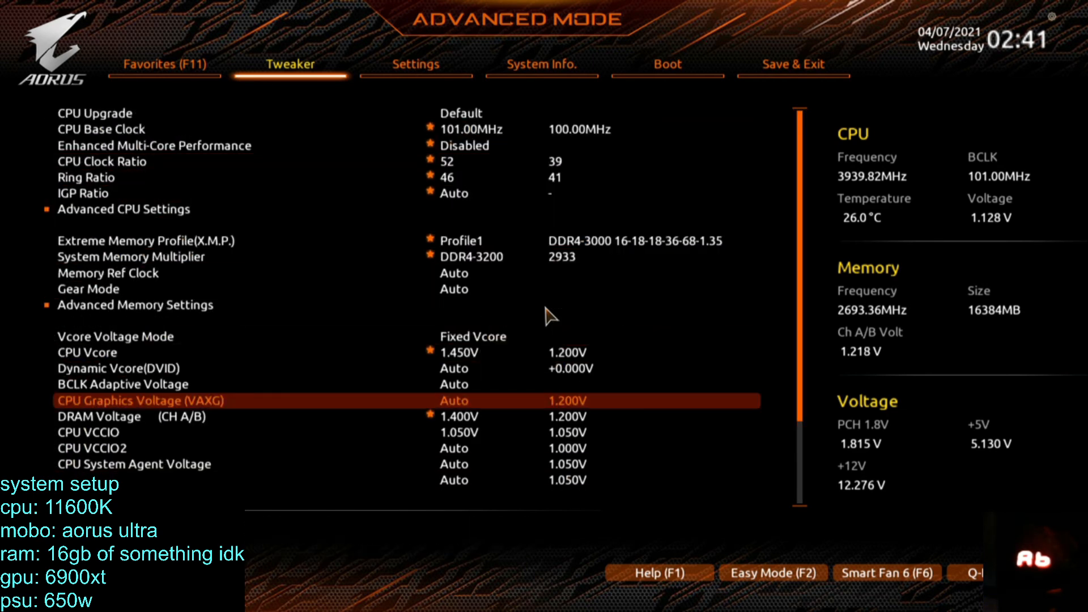
pyautogui.press('Down')
pyautogui.press('Down')
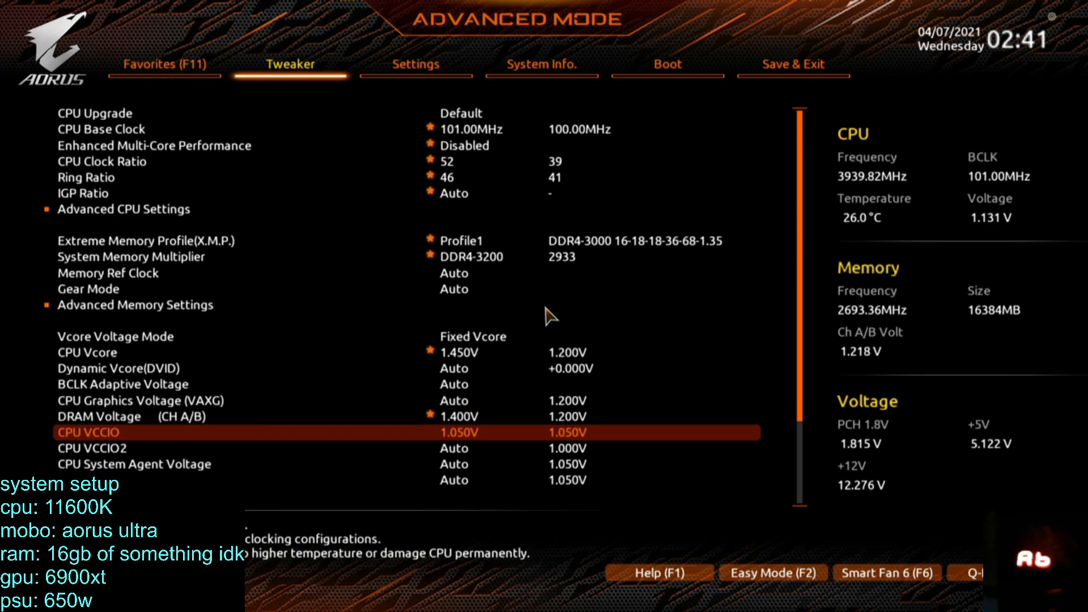
pyautogui.press('Down')
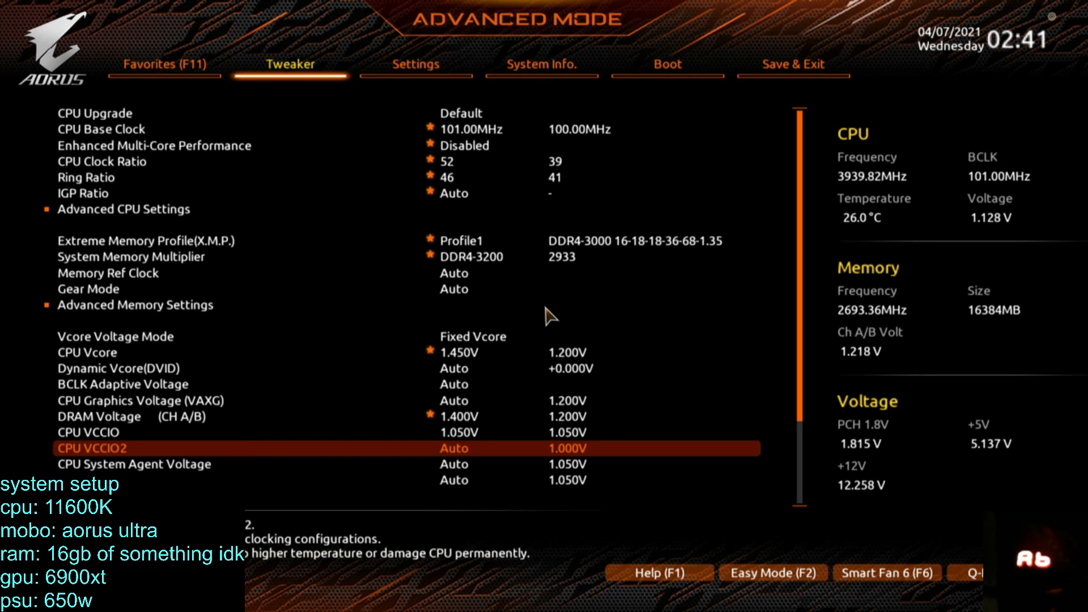
pyautogui.press('Up')
pyautogui.press('Up')
pyautogui.press('Up')
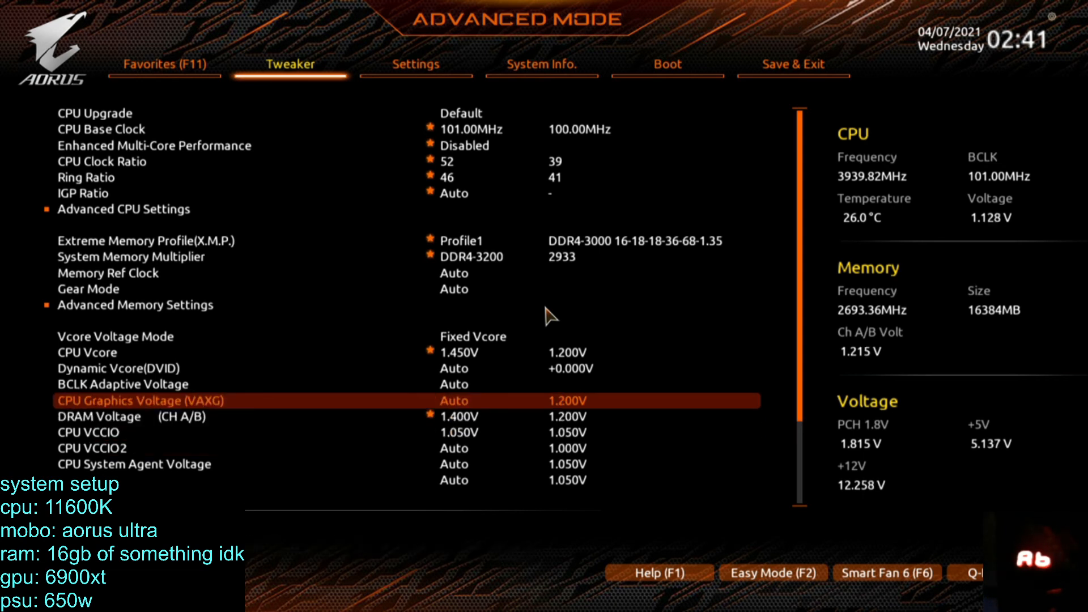
pyautogui.press('Up')
pyautogui.press('Up')
pyautogui.press('Up')
pyautogui.press('Up')
pyautogui.press('Up')
pyautogui.press('Up')
pyautogui.press('Up')
pyautogui.press('Up')
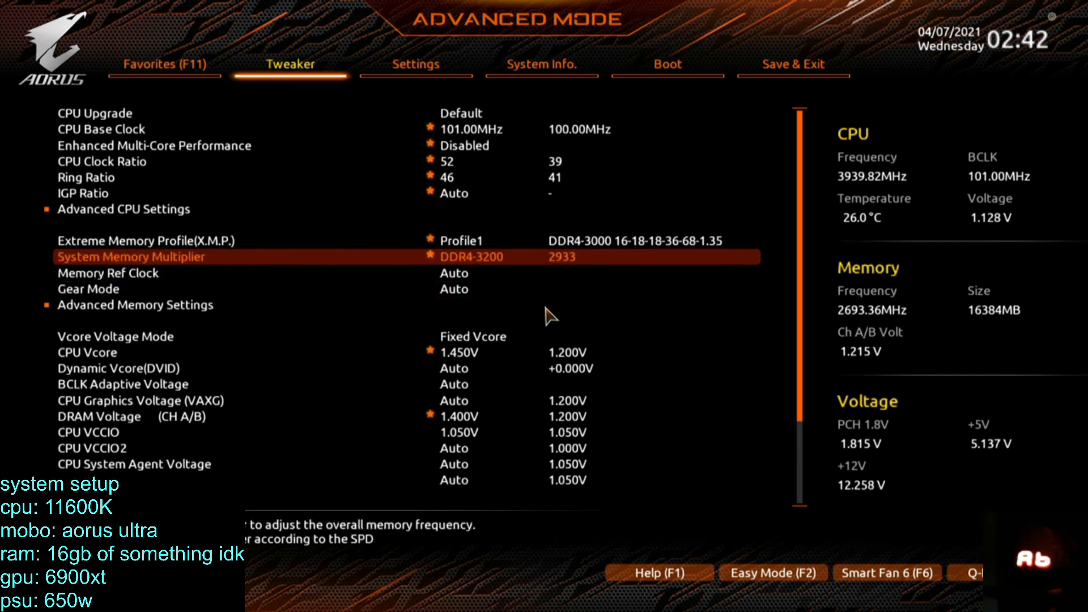
pyautogui.press('Up')
pyautogui.press('Up')
pyautogui.press('Up')
pyautogui.press('Up')
pyautogui.press('Up')
pyautogui.press('Up')
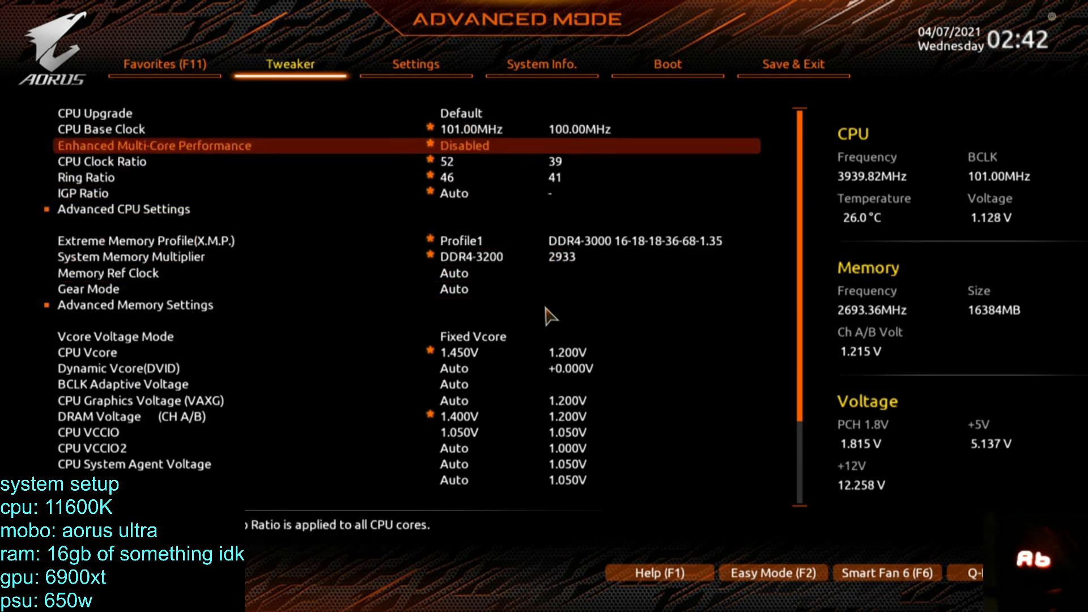
pyautogui.press('Down')
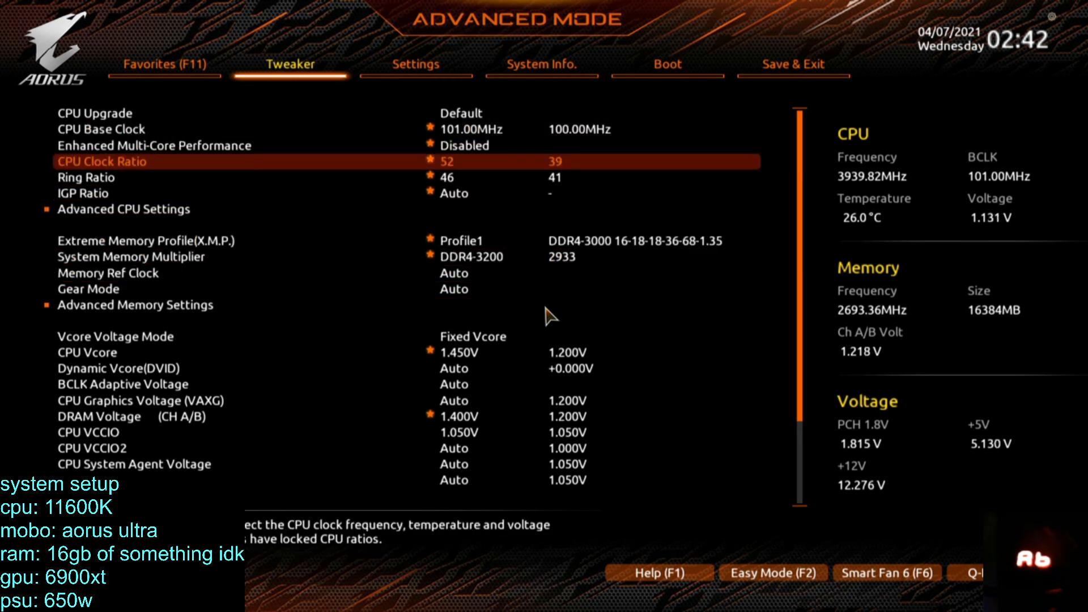
# Save the changed configuration and exit the BIOS setup.
pyautogui.press('F10')
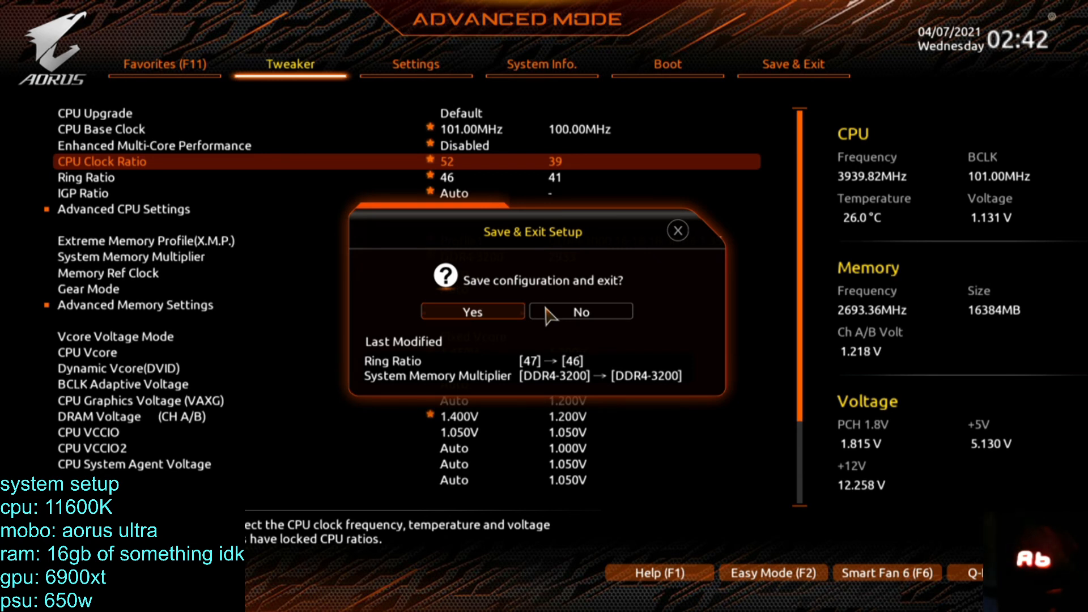
pyautogui.press('Return')
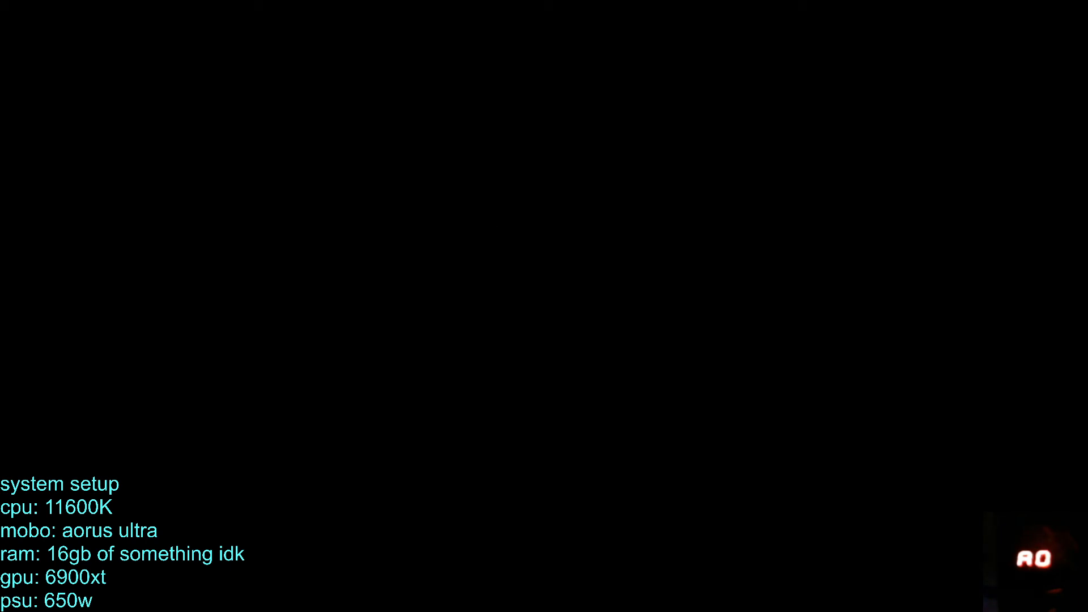
# Boot the Windows 10 installation on volume 4 and sign in with the account PIN.
pyautogui.press('Down')
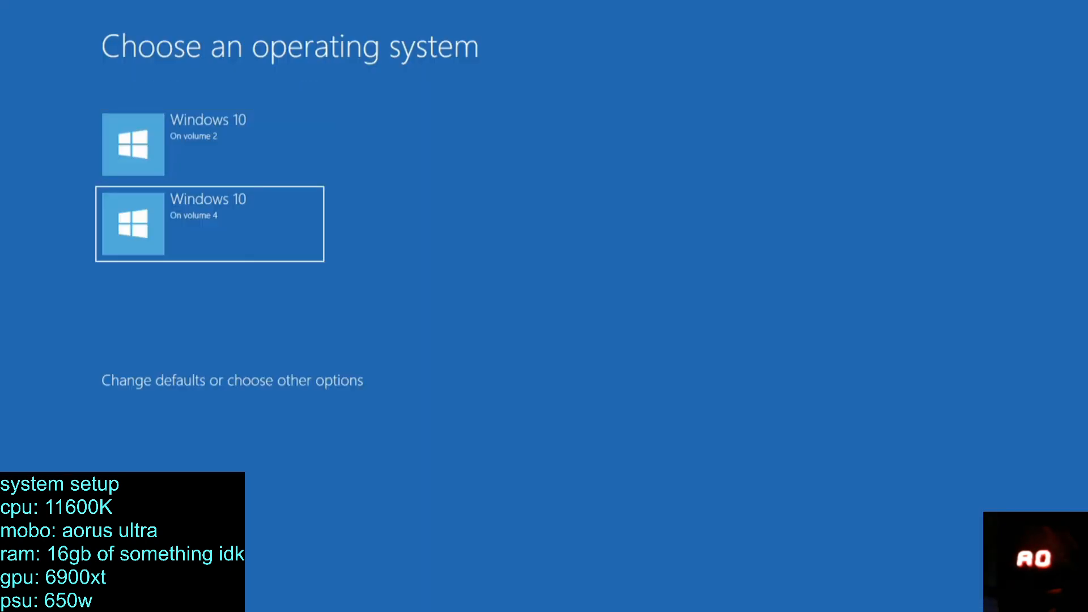
pyautogui.press('Return')
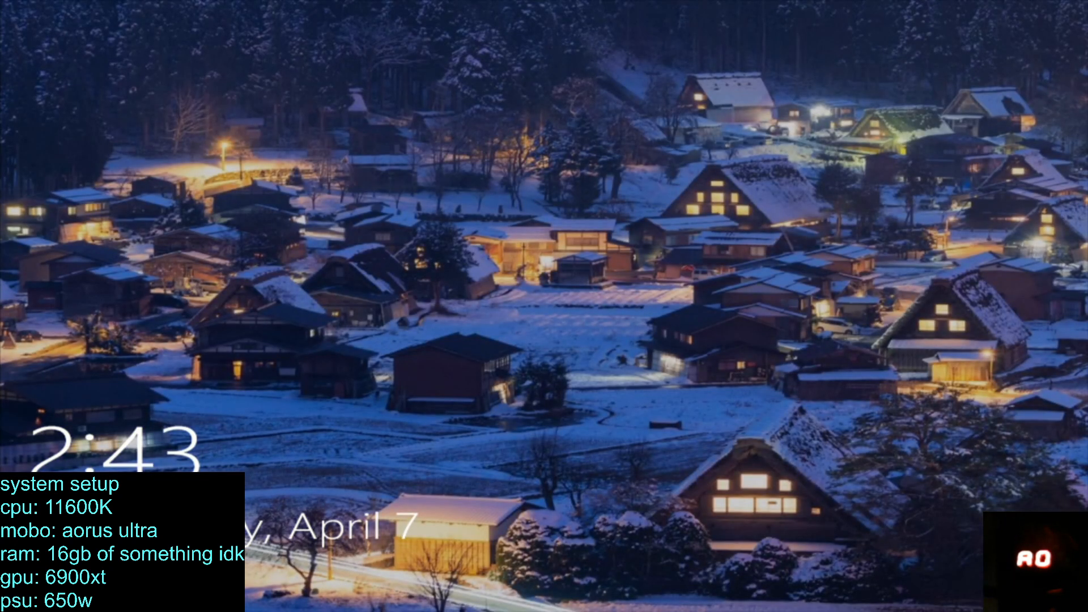
pyautogui.press('Return')
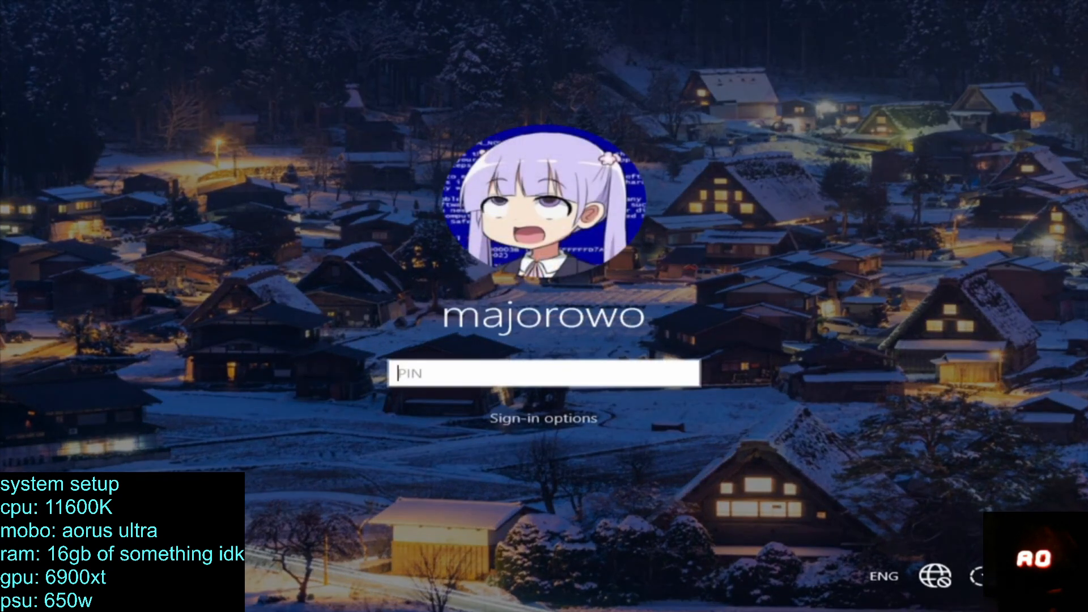
pyautogui.write('****')
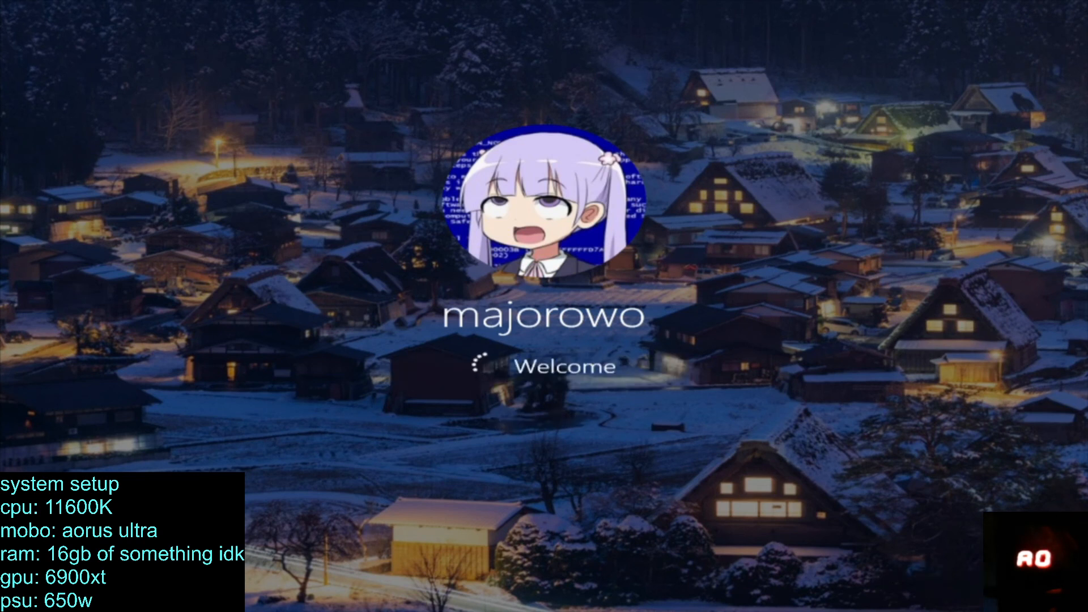
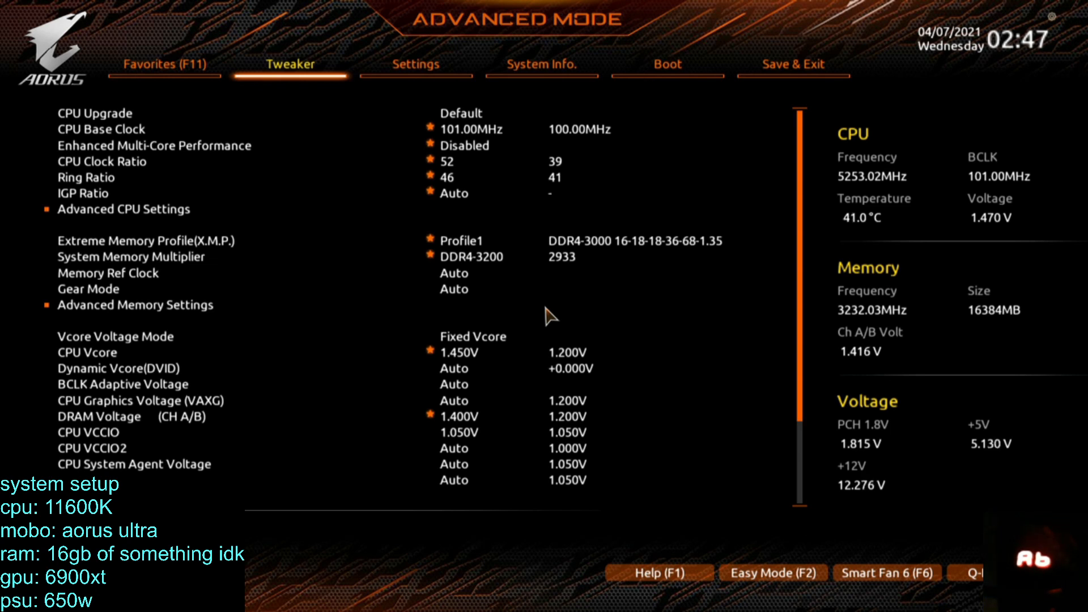
# Set the CPU Base Clock to 100.00 MHz and the CPU Clock Ratio to 51 in the Tweaker settings.
pyautogui.press('Down')
pyautogui.press('Down')
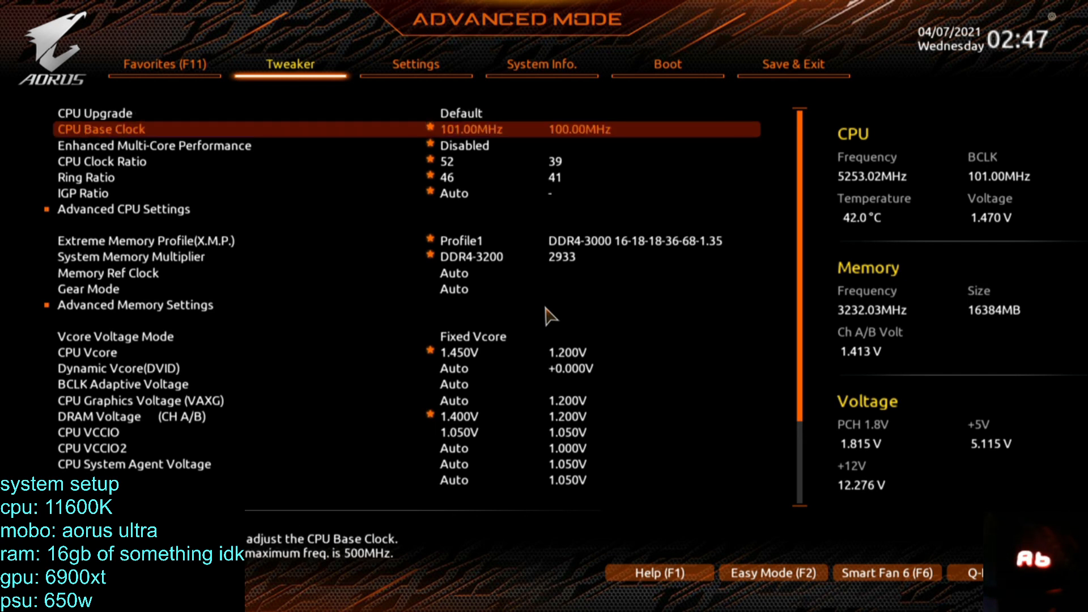
pyautogui.write('100')
pyautogui.press('Return')
pyautogui.press('Down')
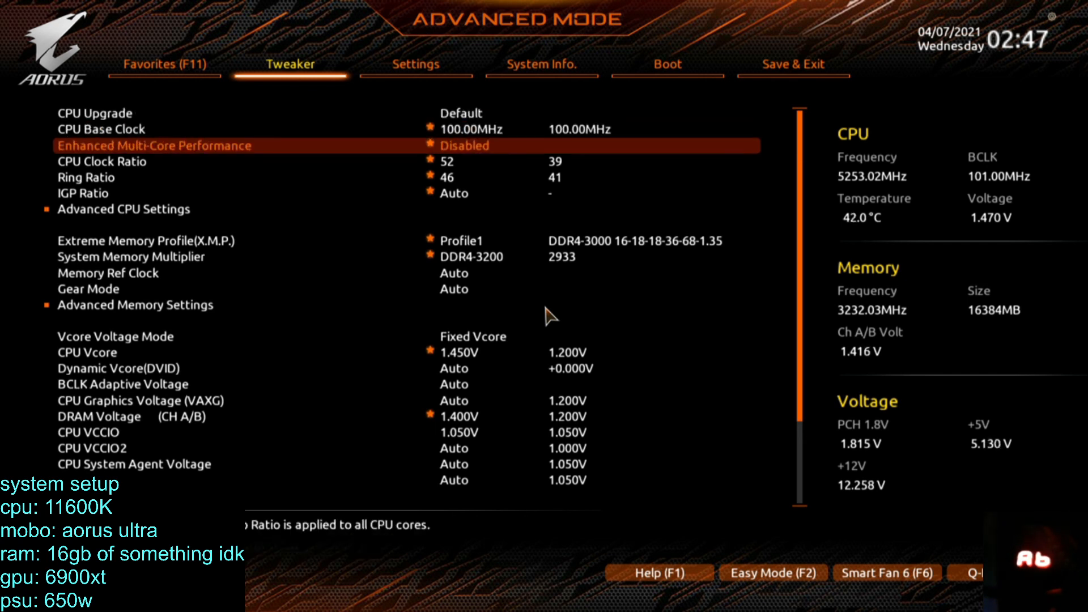
pyautogui.press('Down')
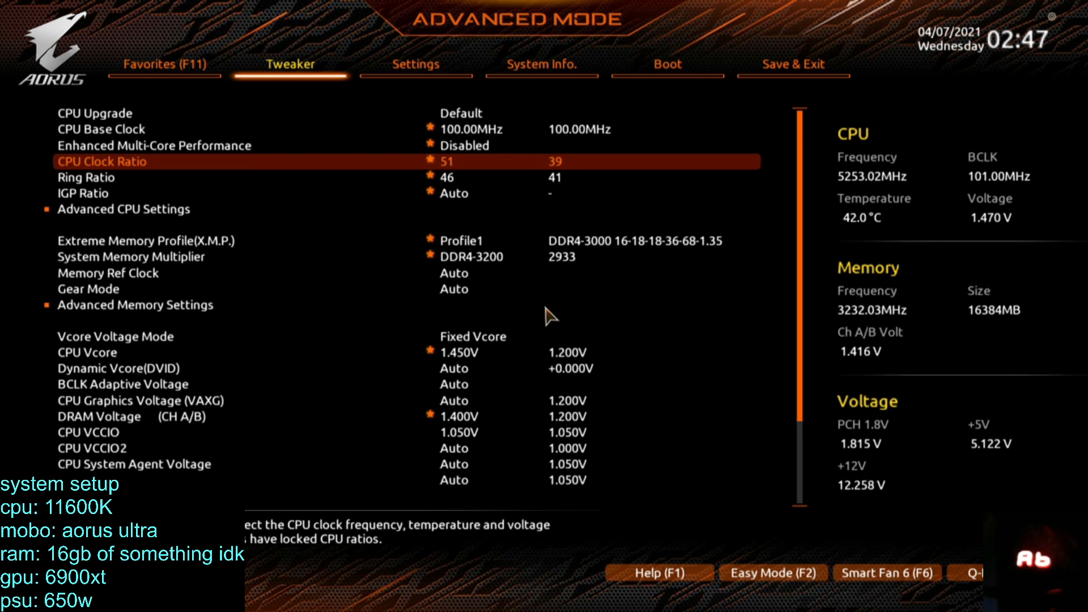
pyautogui.press('Down')
pyautogui.press('Up')
# Review the changed settings in the Favorites list, and save the configuration and exit the BIOS setup.
pyautogui.press('Right')
pyautogui.press('Right')
pyautogui.press('Right')
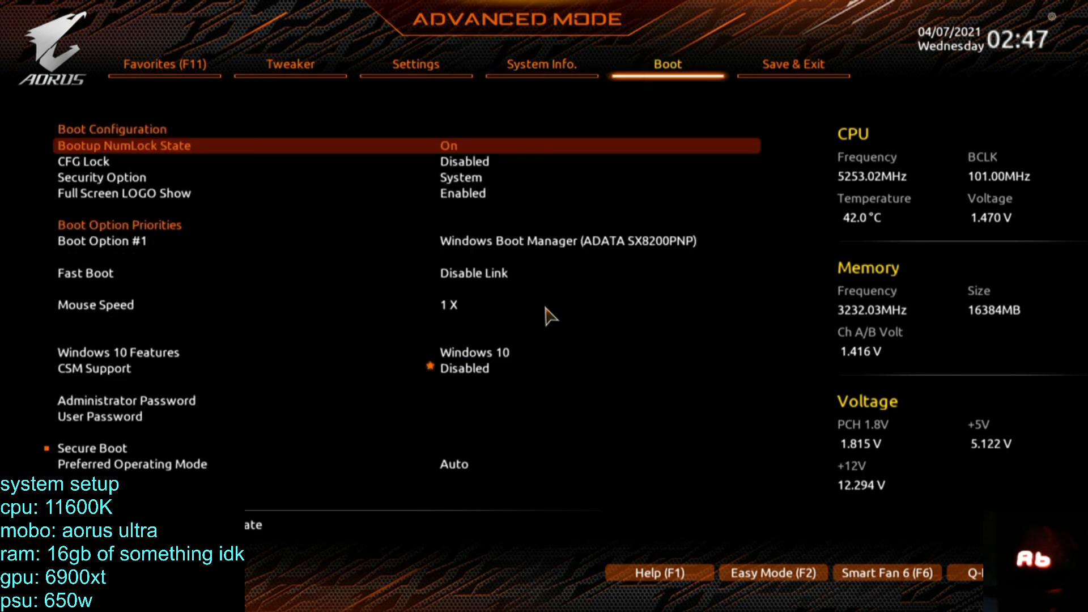
pyautogui.press('Right')
pyautogui.press('Right')
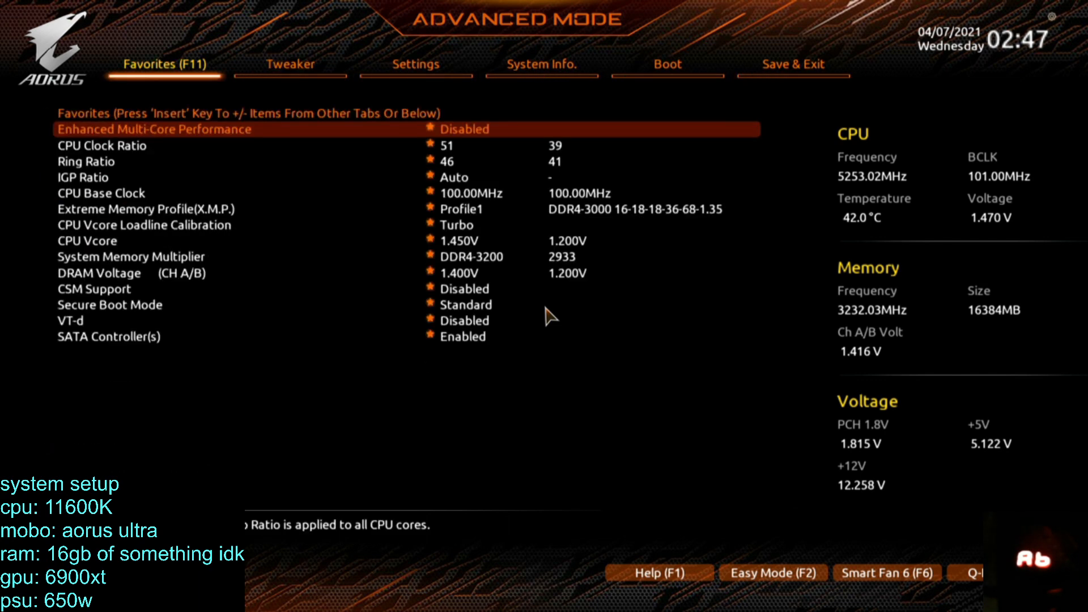
pyautogui.press('F10')
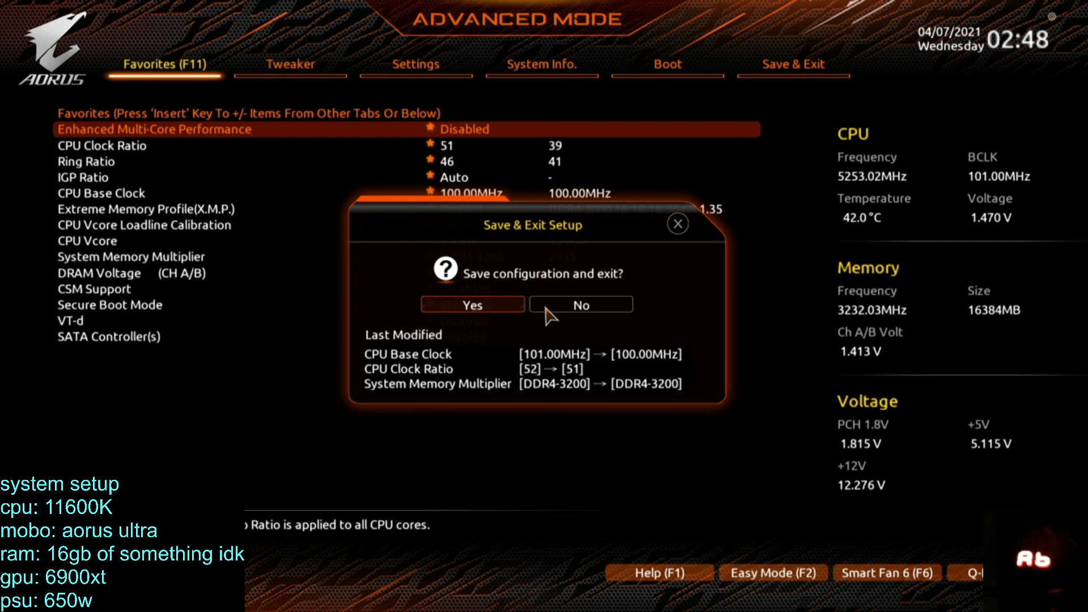
pyautogui.press('Return')
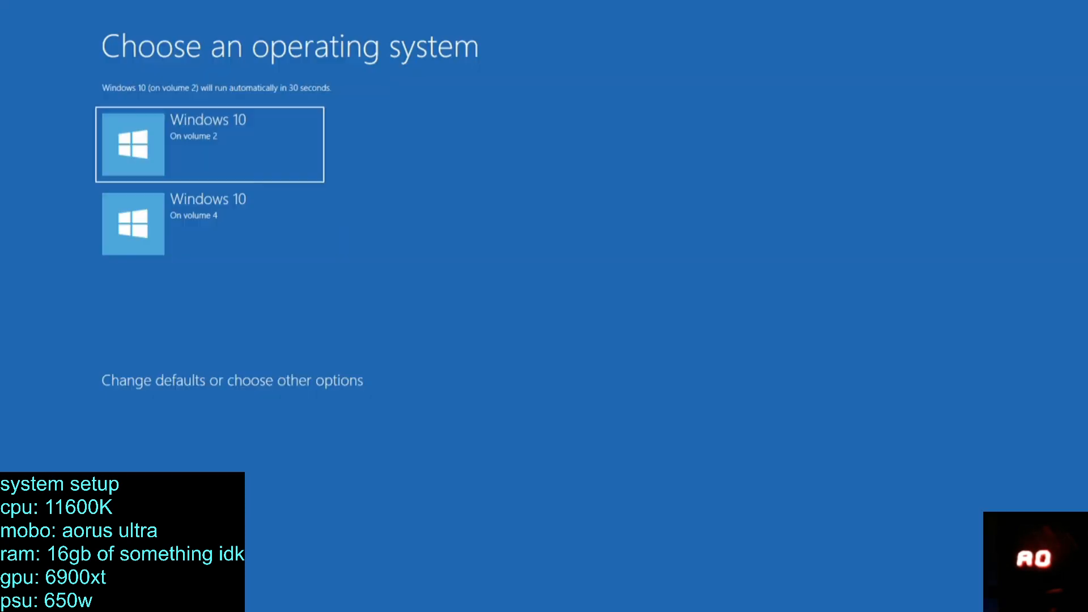
# Boot into Windows 10 and sign in with the account PIN.
pyautogui.press('Return')
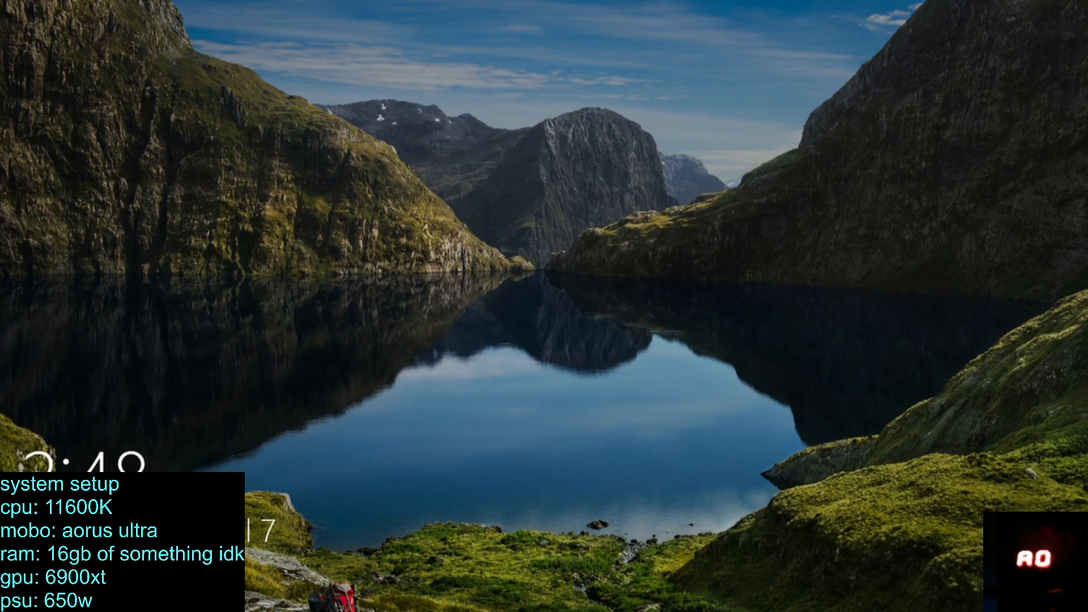
pyautogui.press('Return')
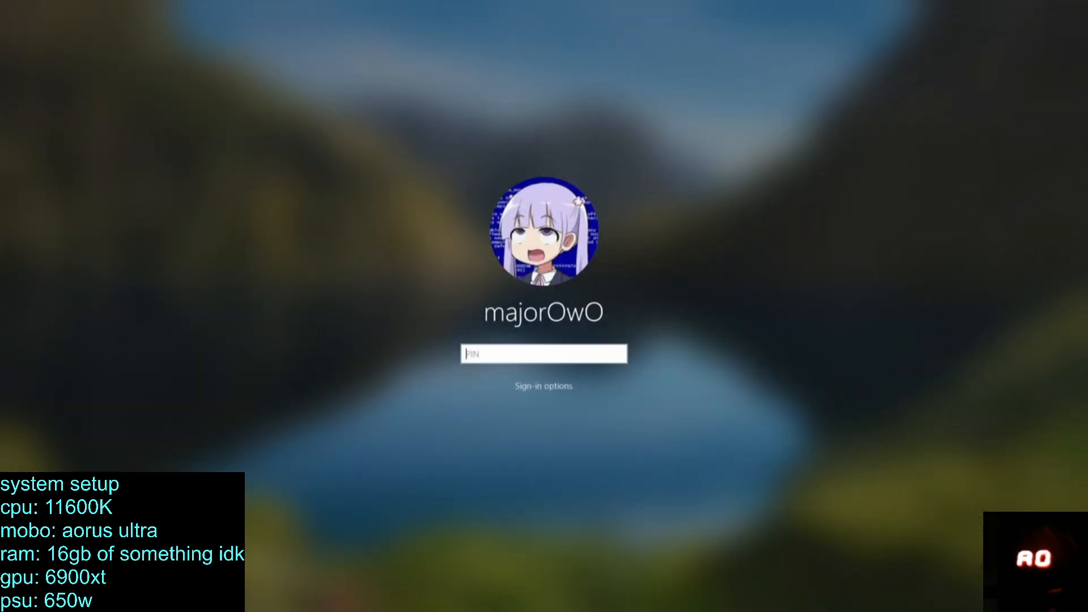
pyautogui.write('****')
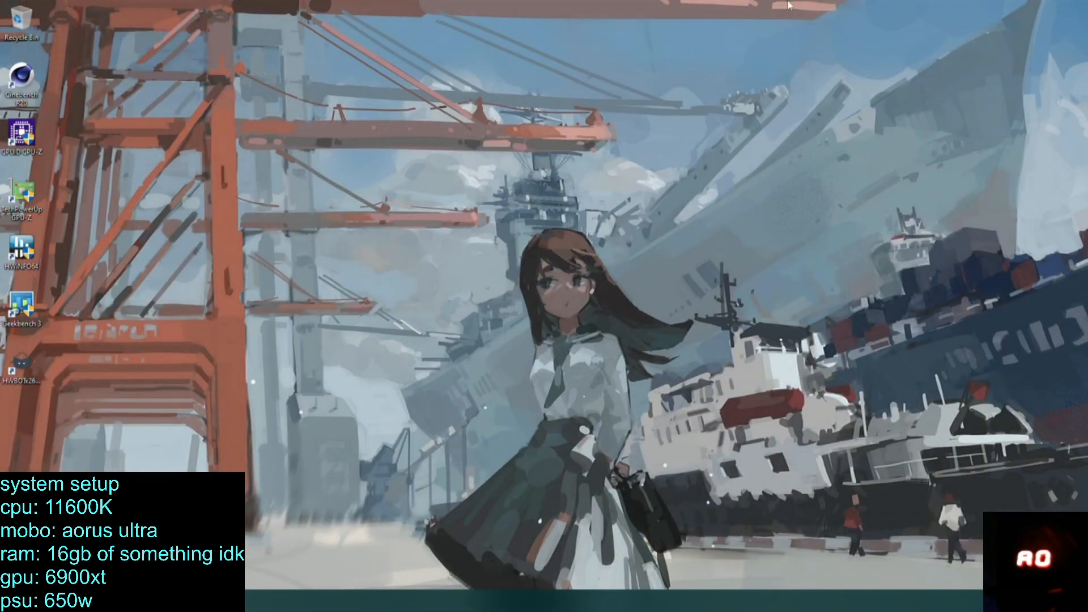
# Check the network status in the Network & Internet settings and show the available networks.
pyautogui.click(1006, 601)
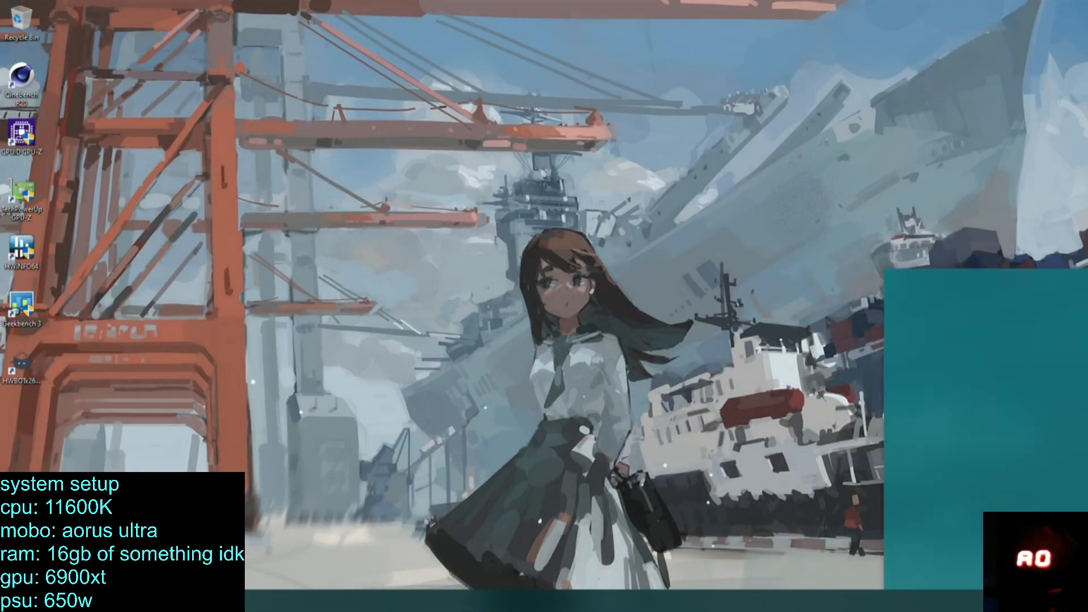
pyautogui.click(725, 352)
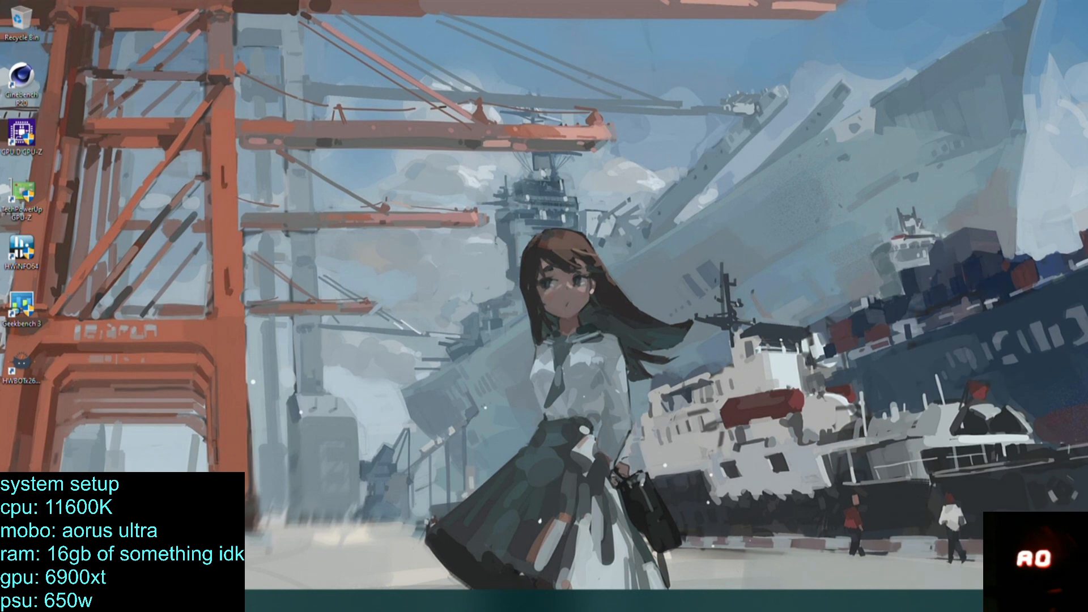
pyautogui.rightClick(1020, 600)
pyautogui.rightClick(1012, 600)
pyautogui.rightClick(1007, 601)
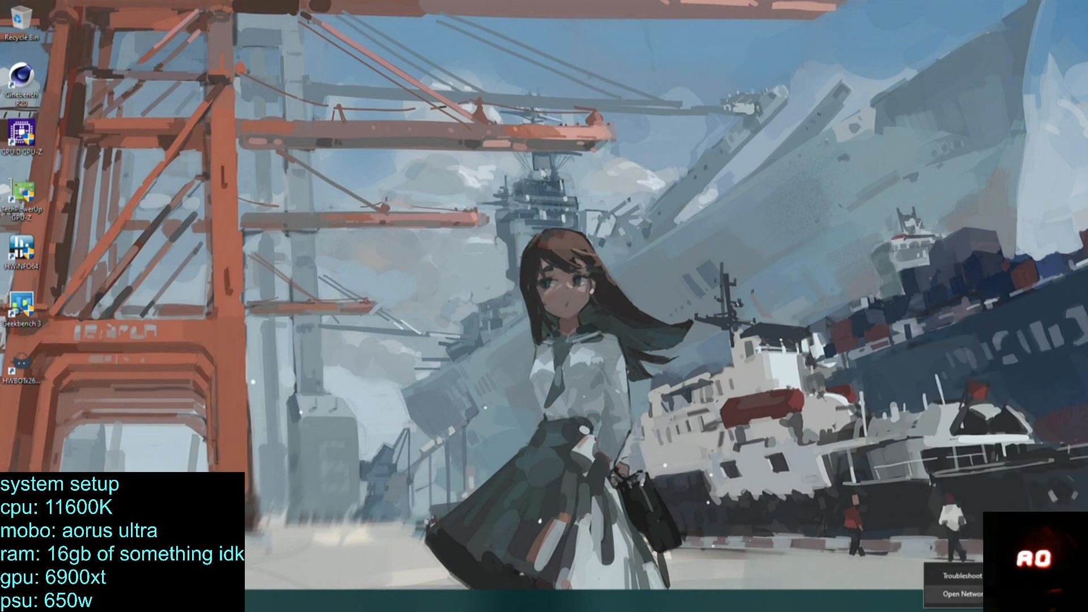
pyautogui.click(962, 594)
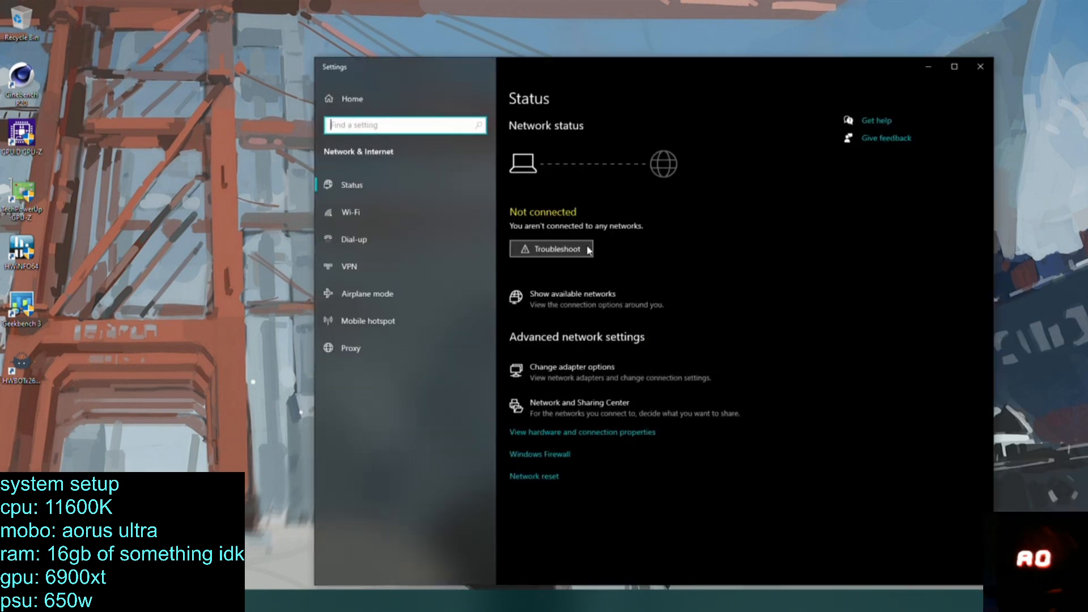
pyautogui.click(634, 292)
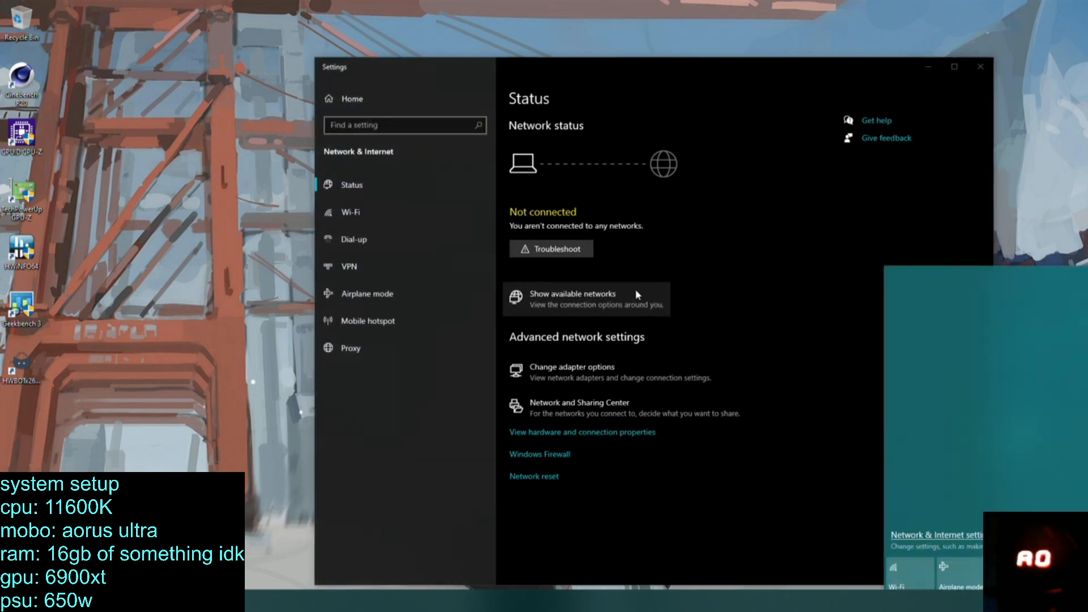
# Open the network adapter options and select the Wi-Fi adapter in Network Connections.
pyautogui.click(629, 371)
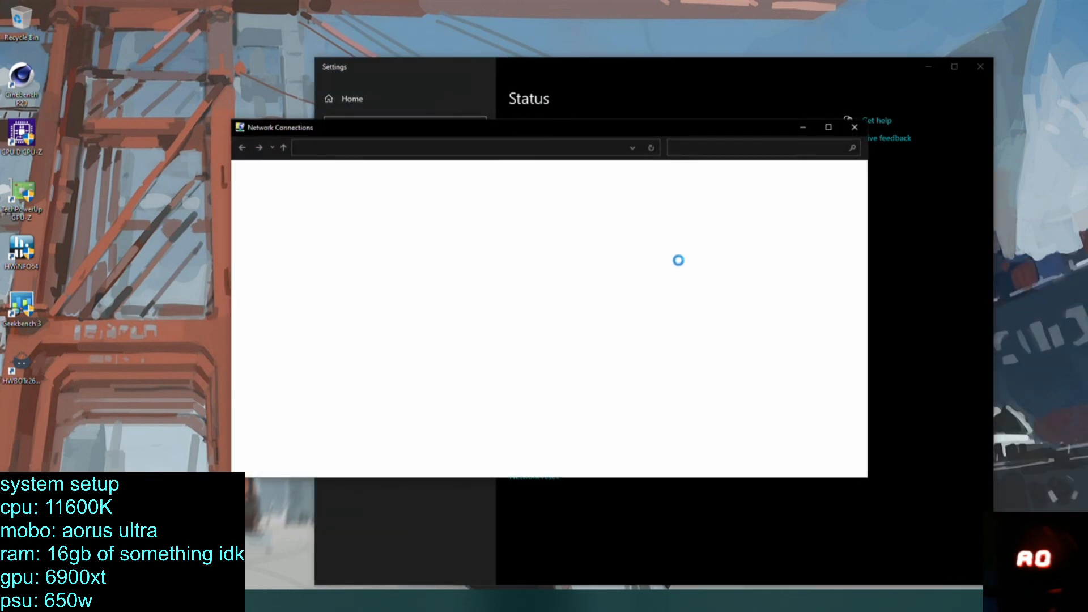
pyautogui.click(934, 66)
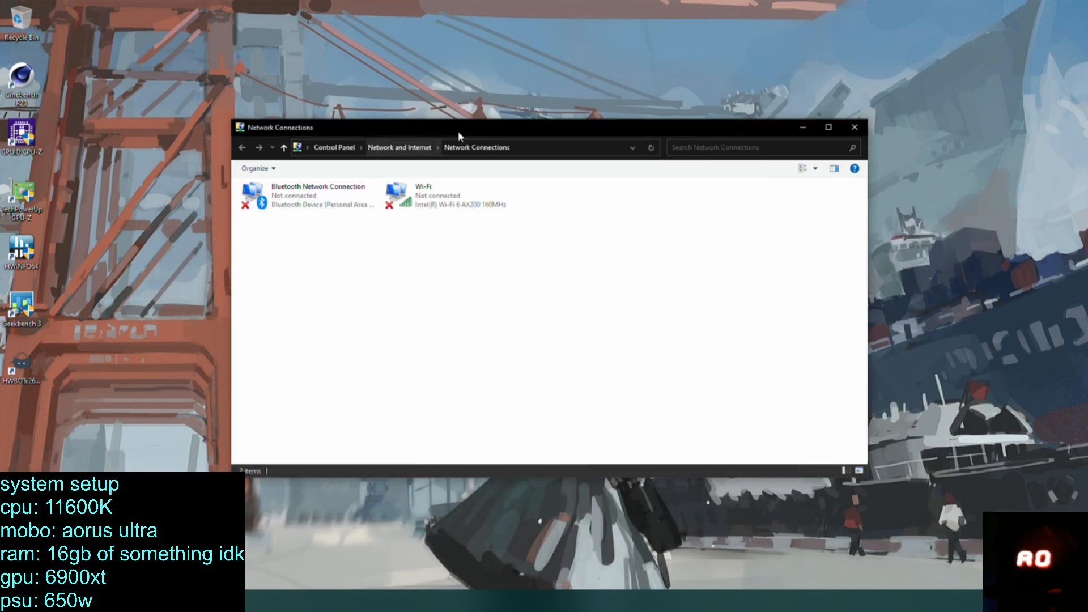
pyautogui.moveTo(460, 134); pyautogui.dragTo(564, 145)
pyautogui.click(442, 218)
pyautogui.click(542, 215)
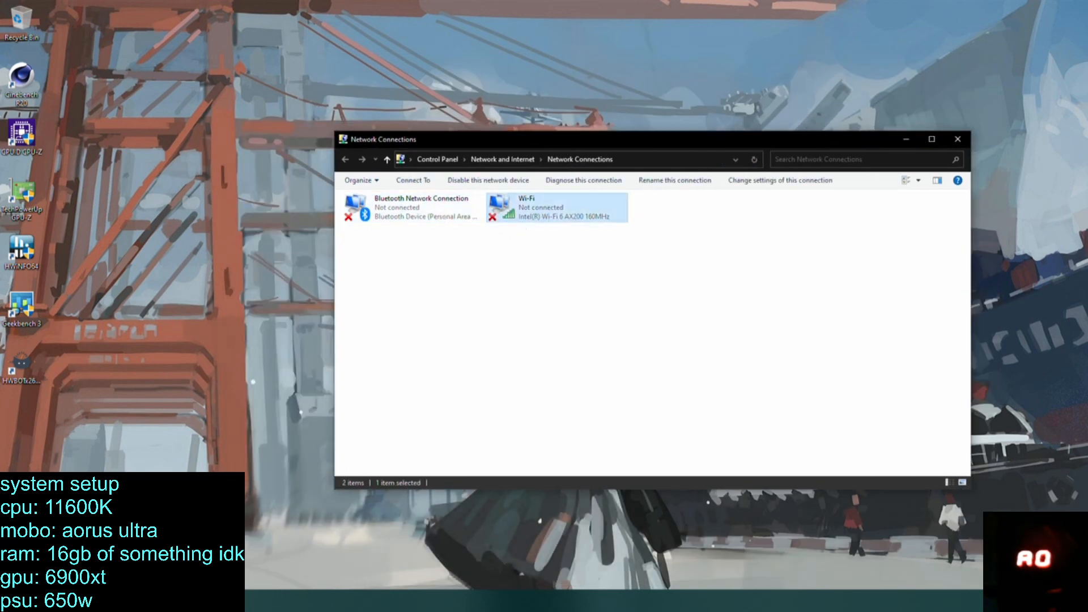
# Open Device Manager and check the device status of the Intel(R) Ethernet Controller (3) I225-V in its properties.
pyautogui.rightClick(12, 601)
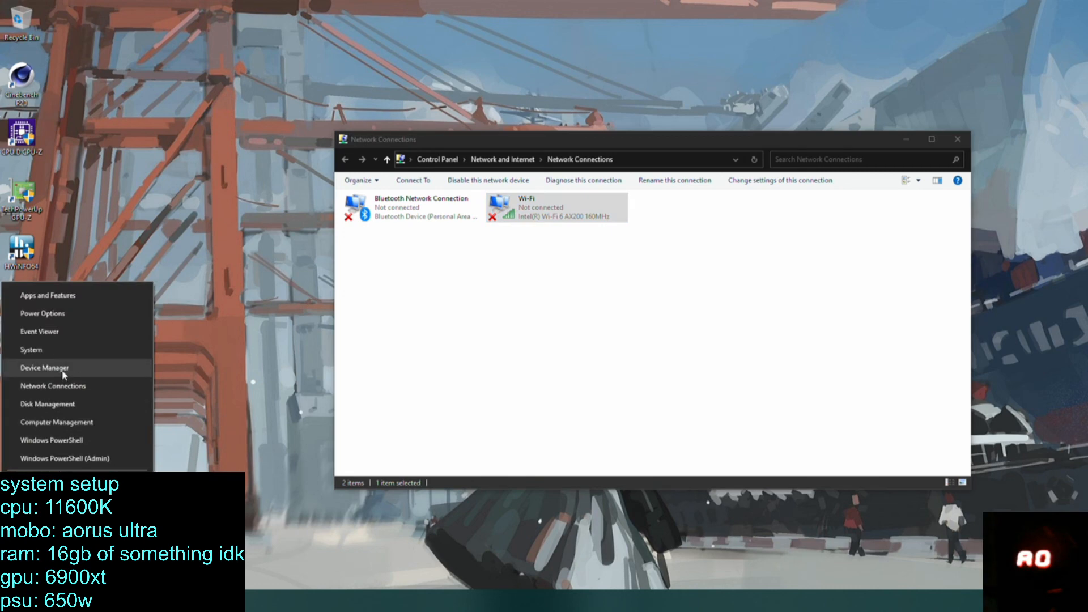
pyautogui.click(62, 369)
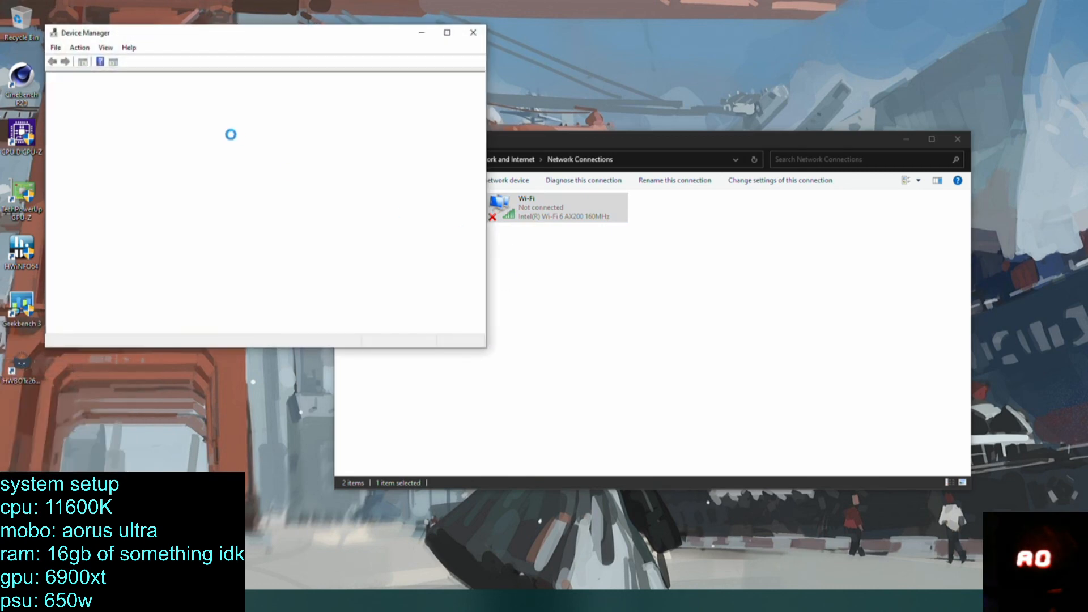
pyautogui.click(108, 221)
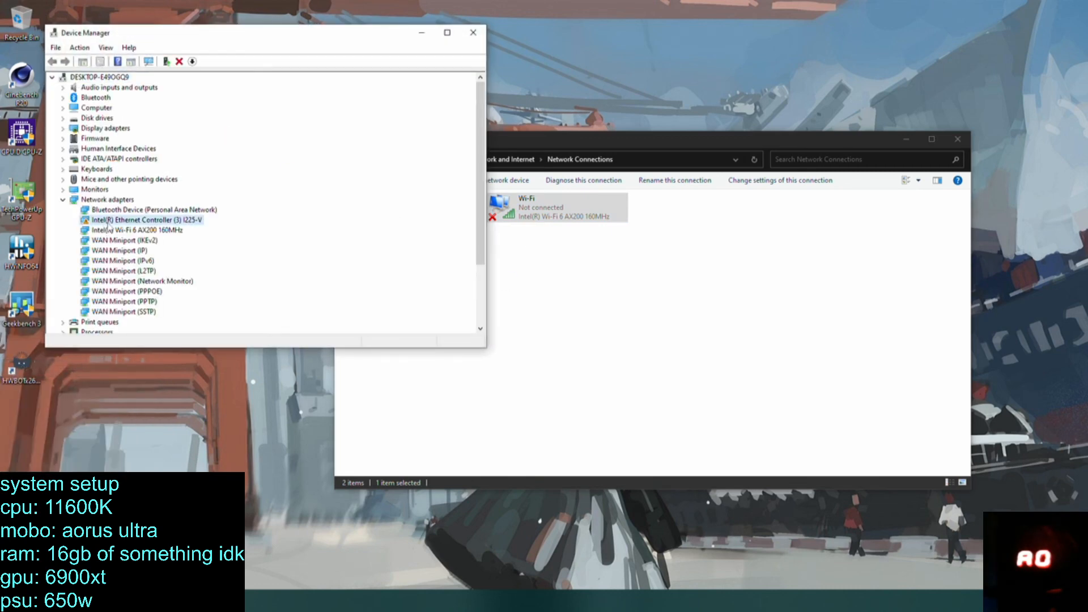
pyautogui.rightClick(109, 223)
pyautogui.click(143, 288)
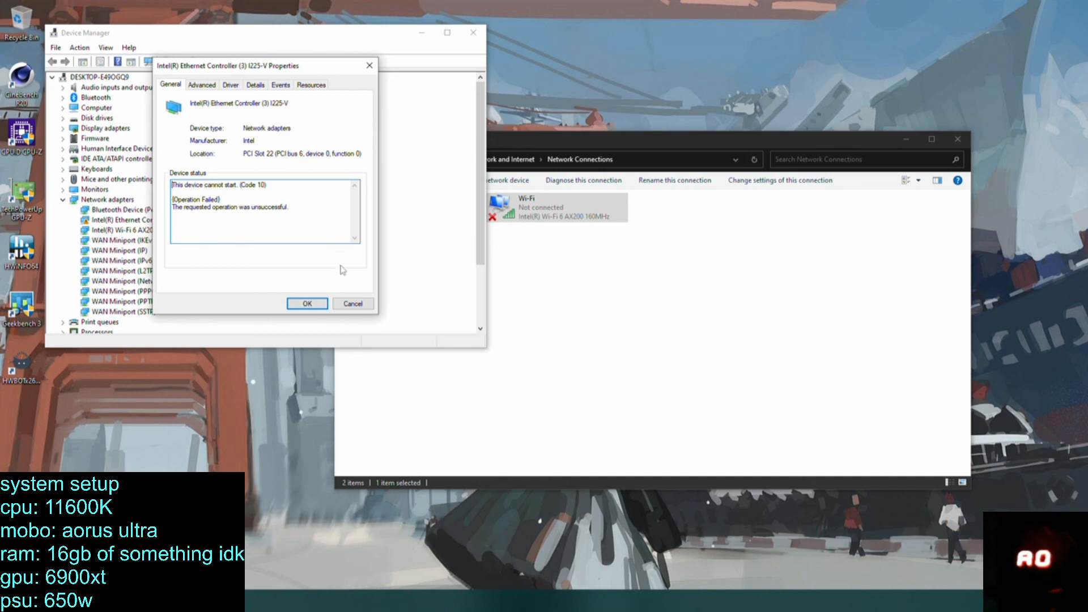
pyautogui.click(354, 304)
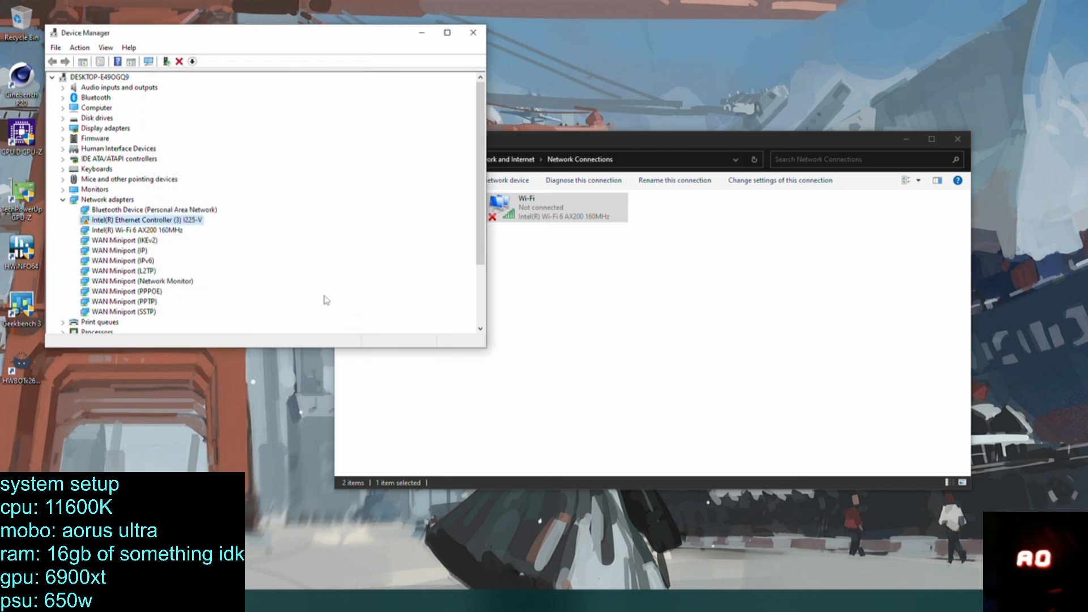
# Recheck the Ethernet controller's general properties, and close them without changes.
pyautogui.click(168, 230)
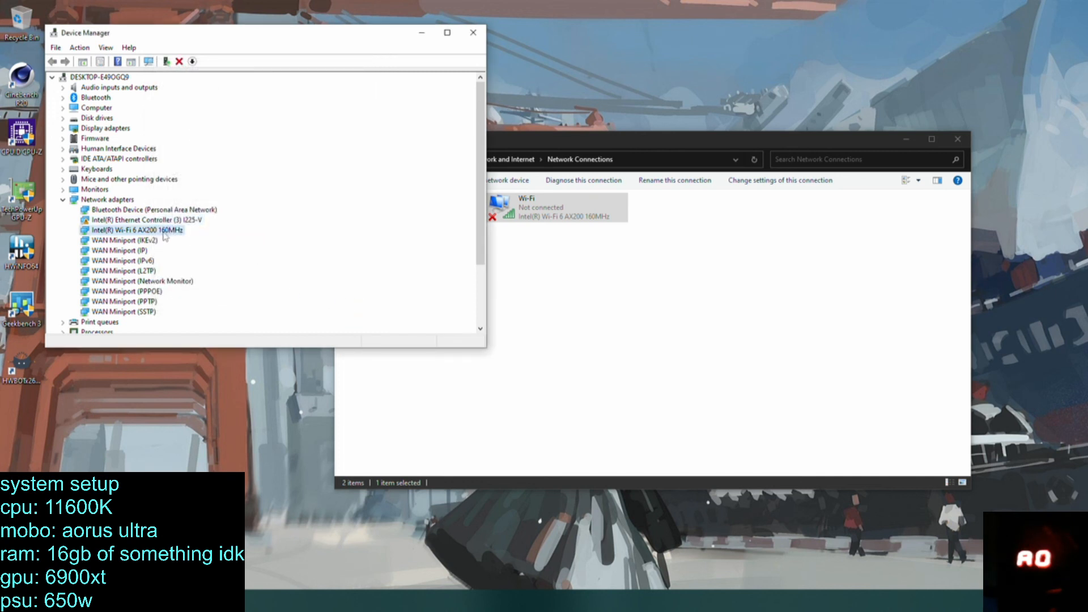
pyautogui.click(117, 222)
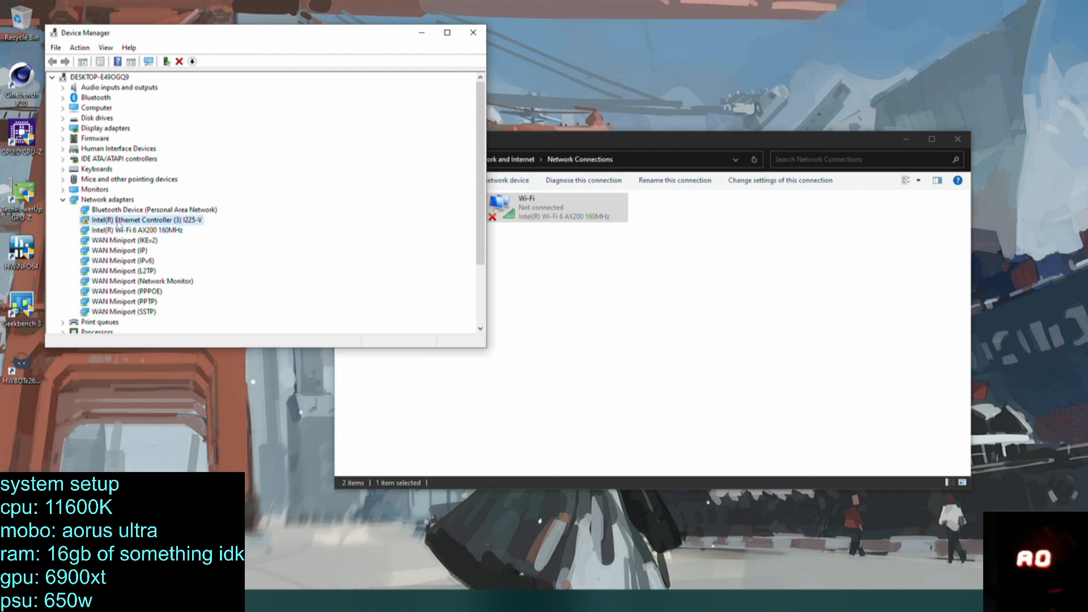
pyautogui.doubleClick(117, 223)
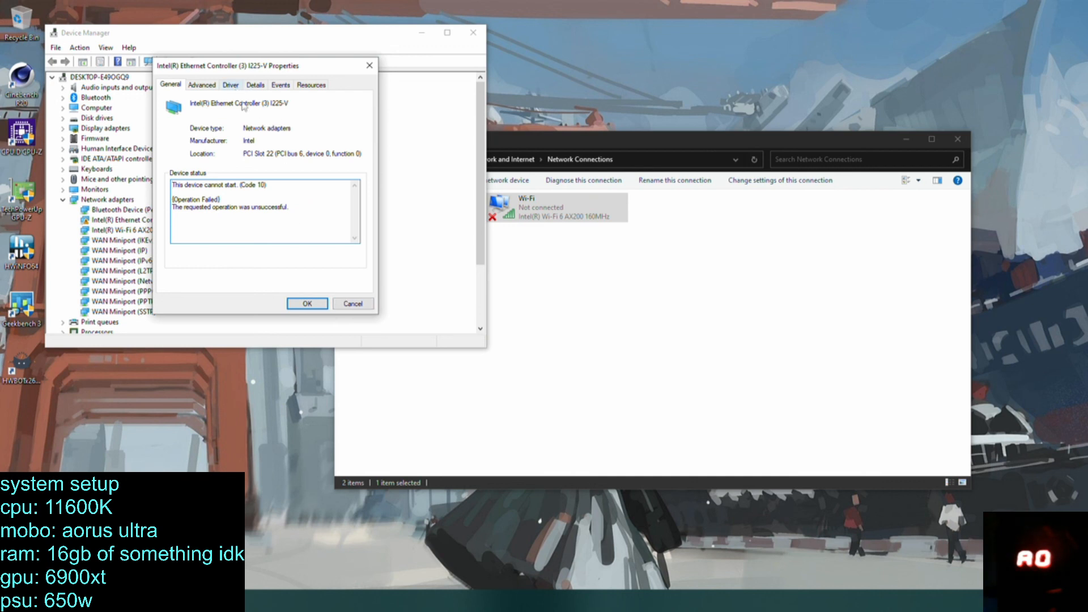
pyautogui.click(363, 305)
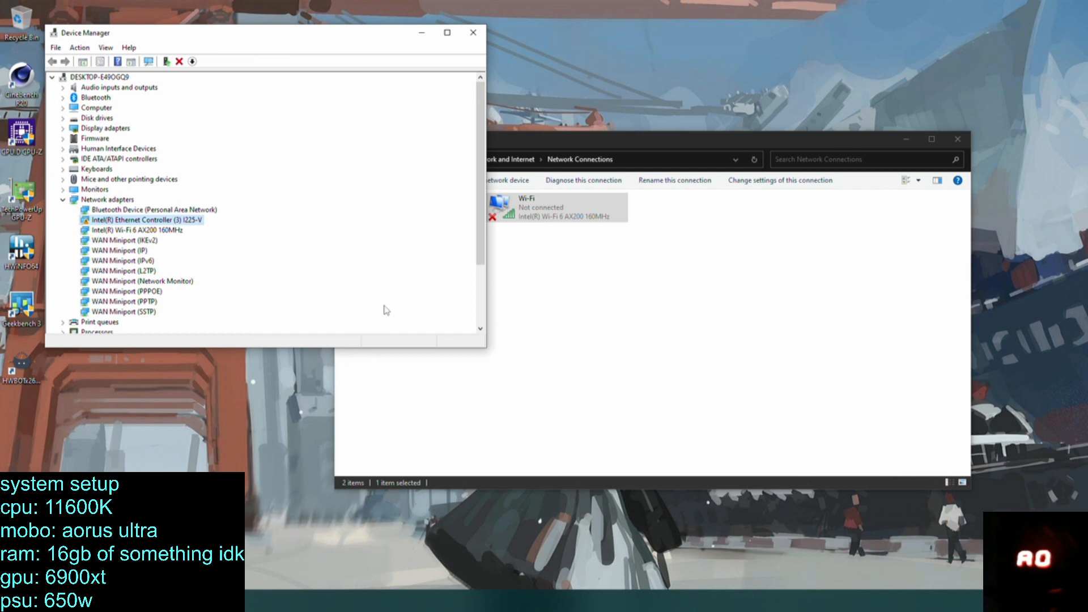
# Look over the running processes in Task Manager and close it.
pyautogui.rightClick(364, 601)
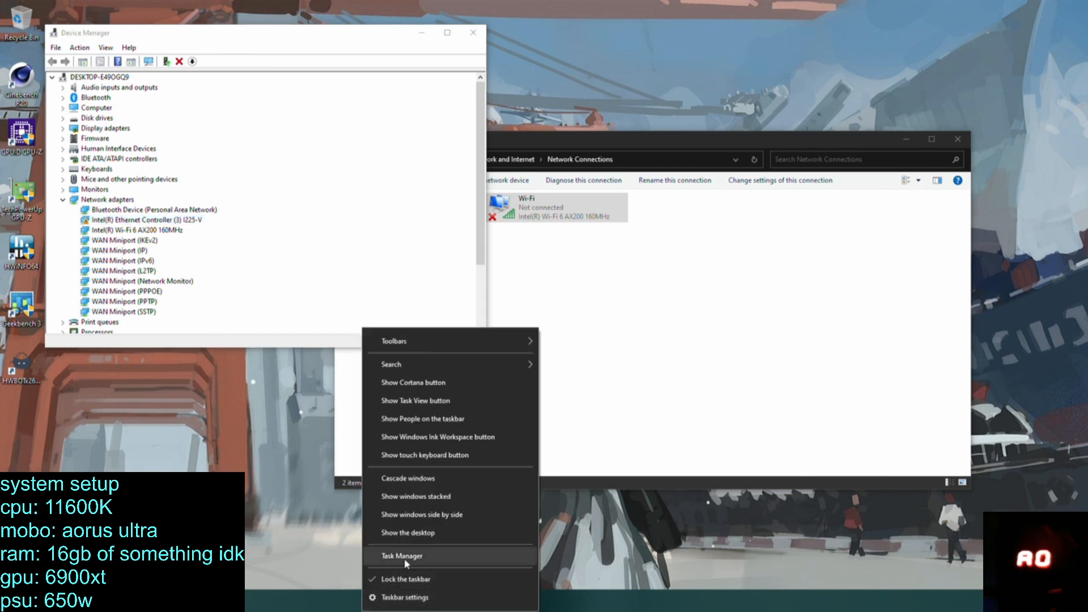
pyautogui.click(405, 559)
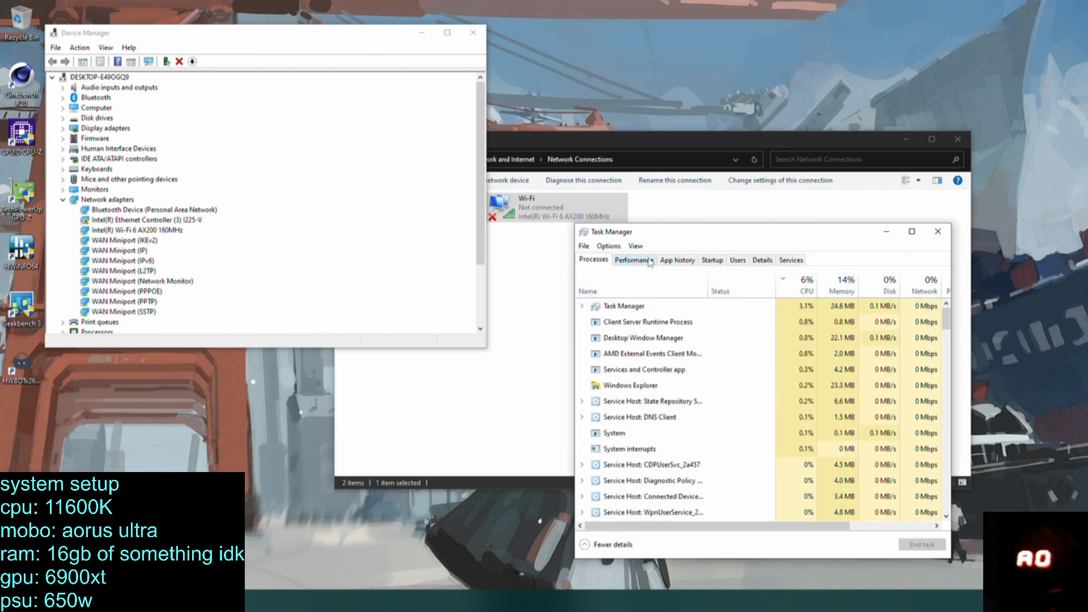
pyautogui.click(936, 235)
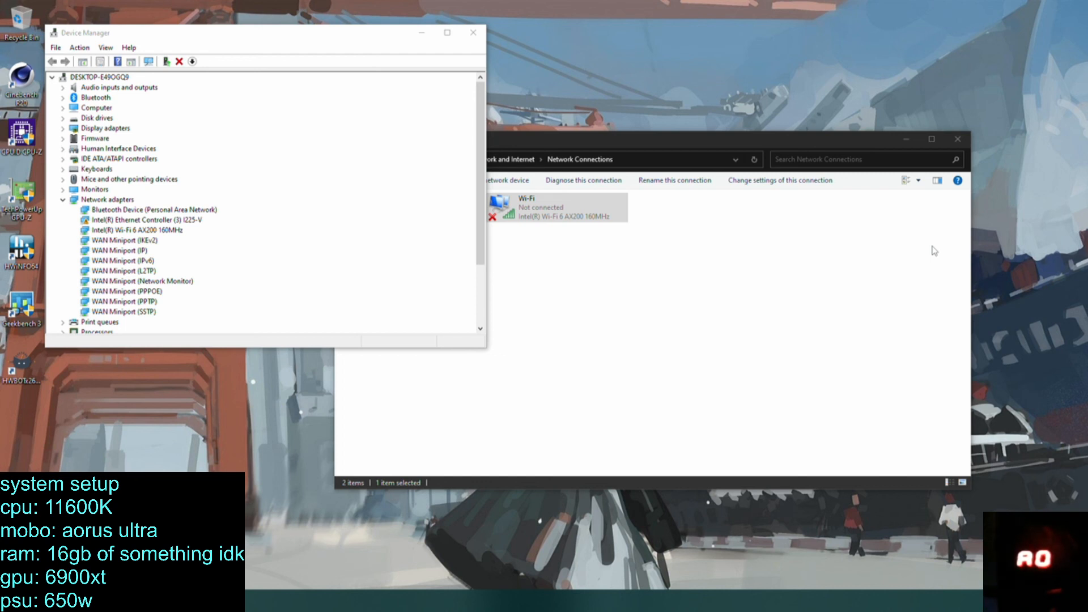
# Disable the Intel(R) Ethernet Controller (3) I225-V in Device Manager and enable it again.
pyautogui.click(157, 219)
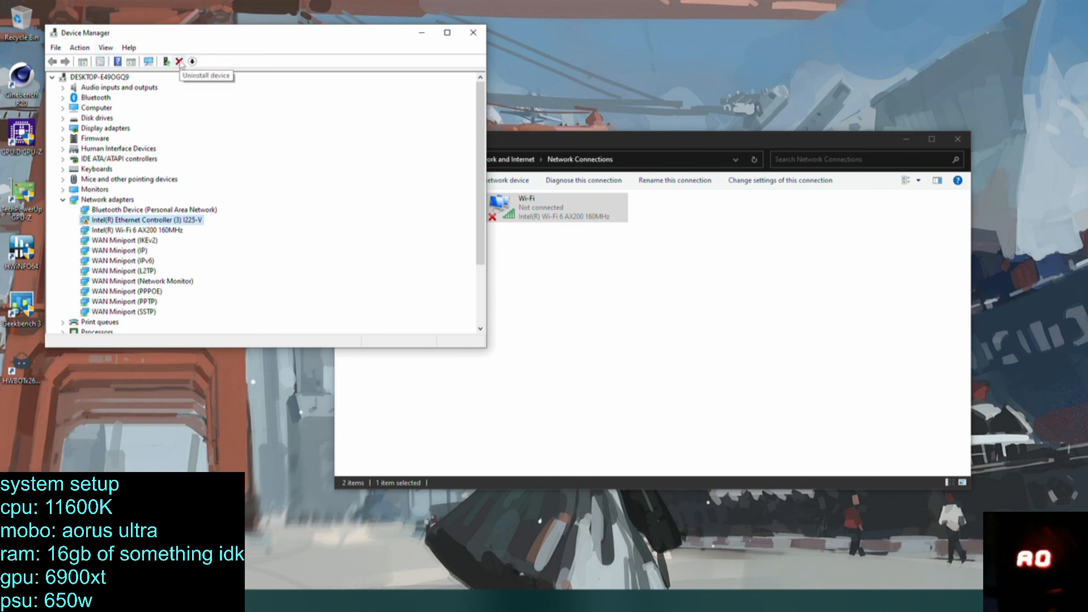
pyautogui.rightClick(160, 220)
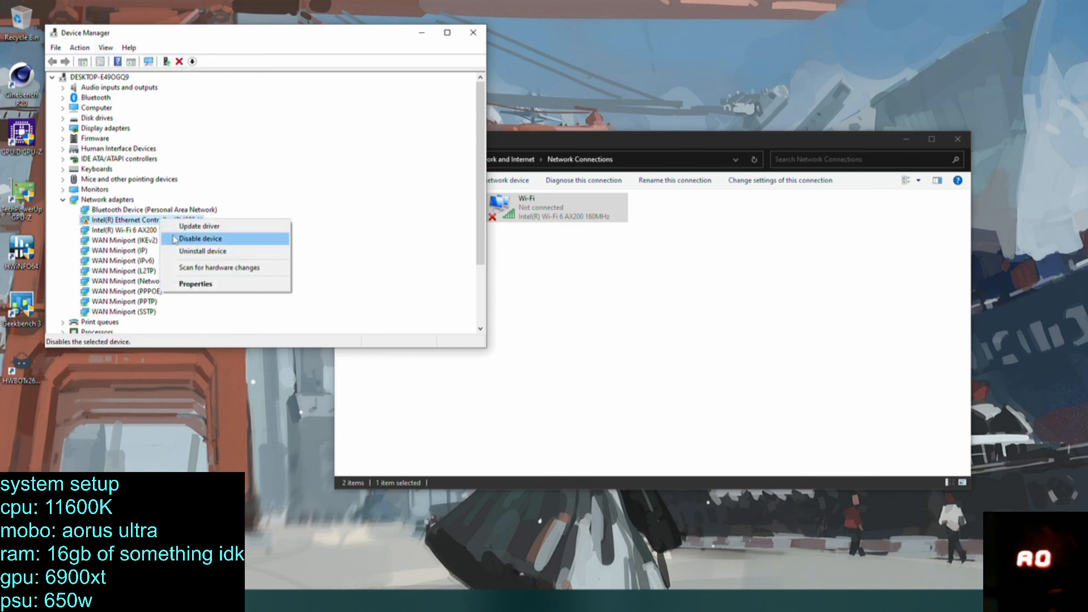
pyautogui.click(175, 239)
pyautogui.click(566, 314)
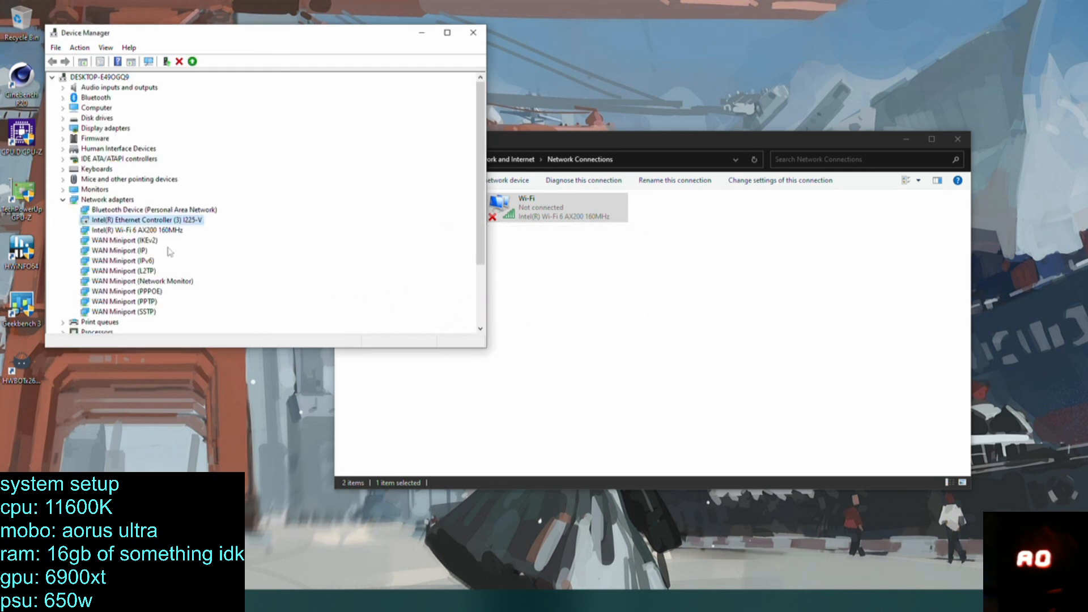
pyautogui.rightClick(163, 221)
pyautogui.click(205, 238)
pyautogui.click(154, 232)
pyautogui.click(143, 242)
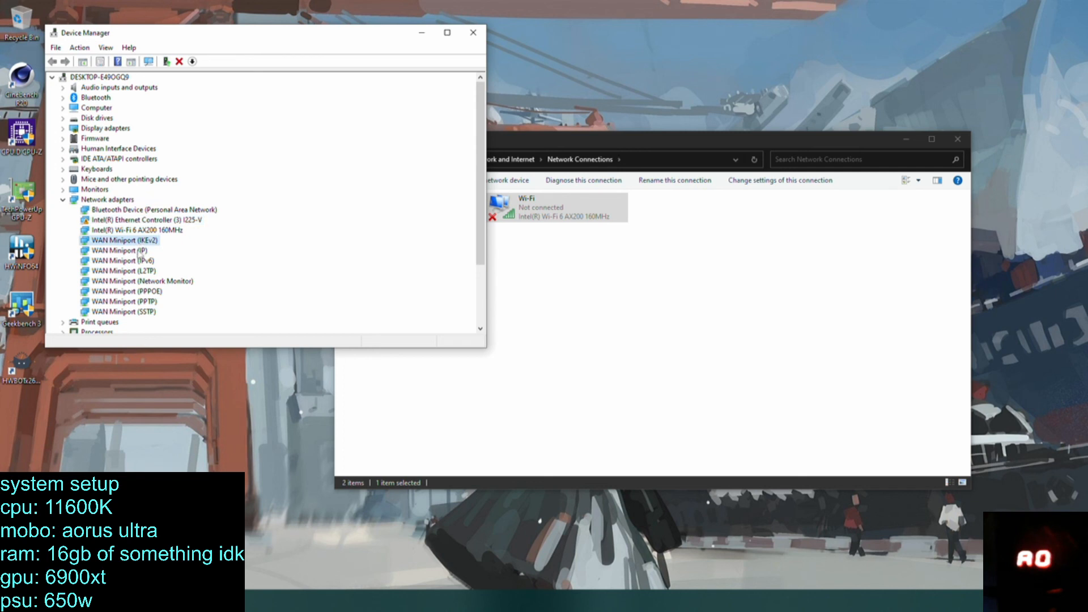
pyautogui.click(146, 221)
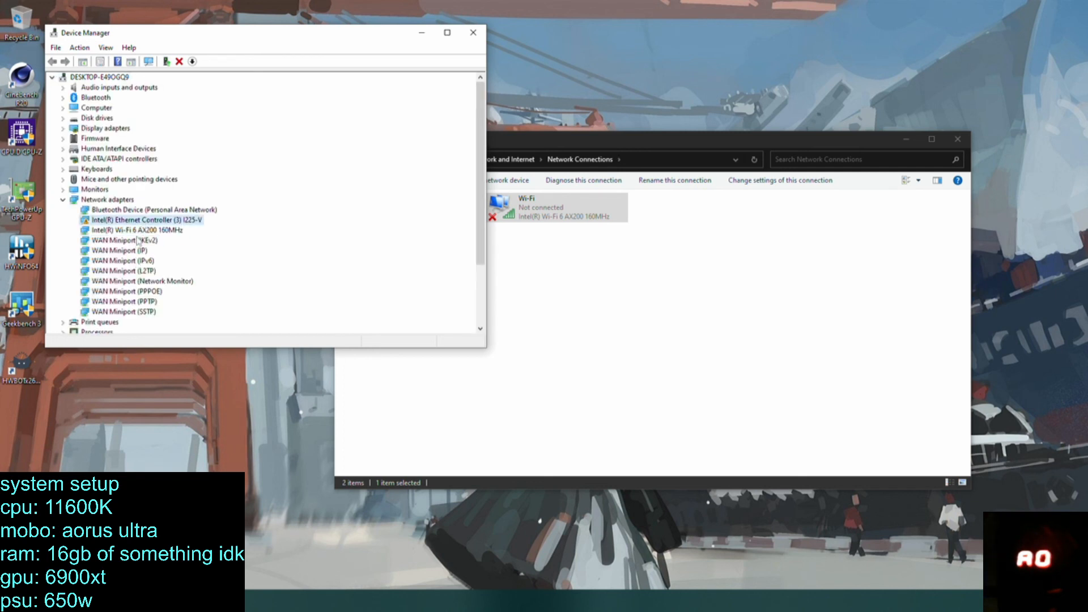
# Look over the network adapters in Device Manager, and close Device Manager and Network Connections.
pyautogui.click(134, 250)
pyautogui.click(122, 282)
pyautogui.click(131, 223)
pyautogui.click(128, 231)
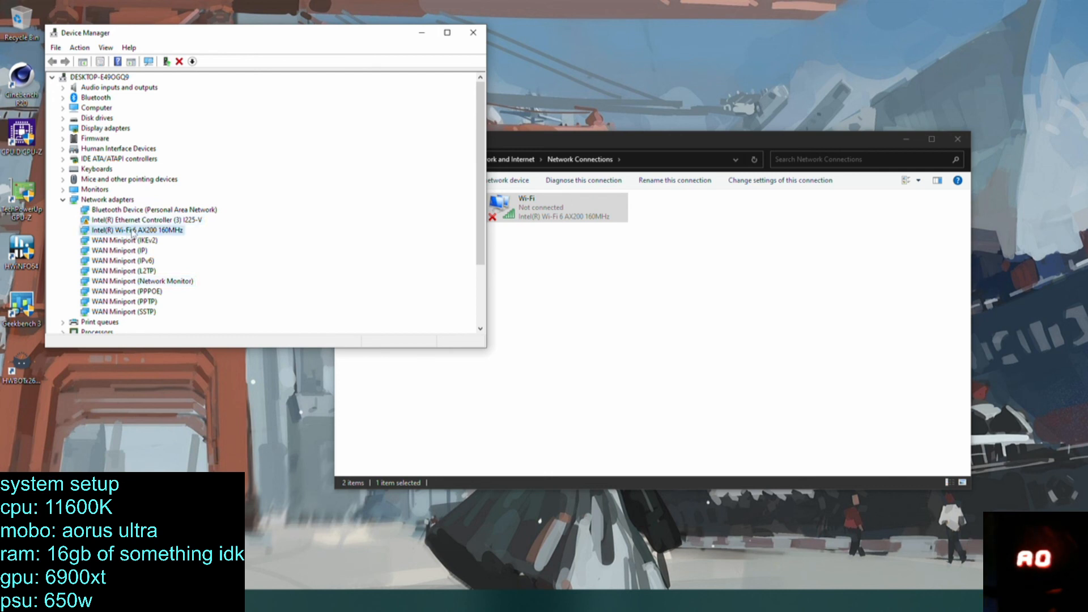
pyautogui.click(473, 34)
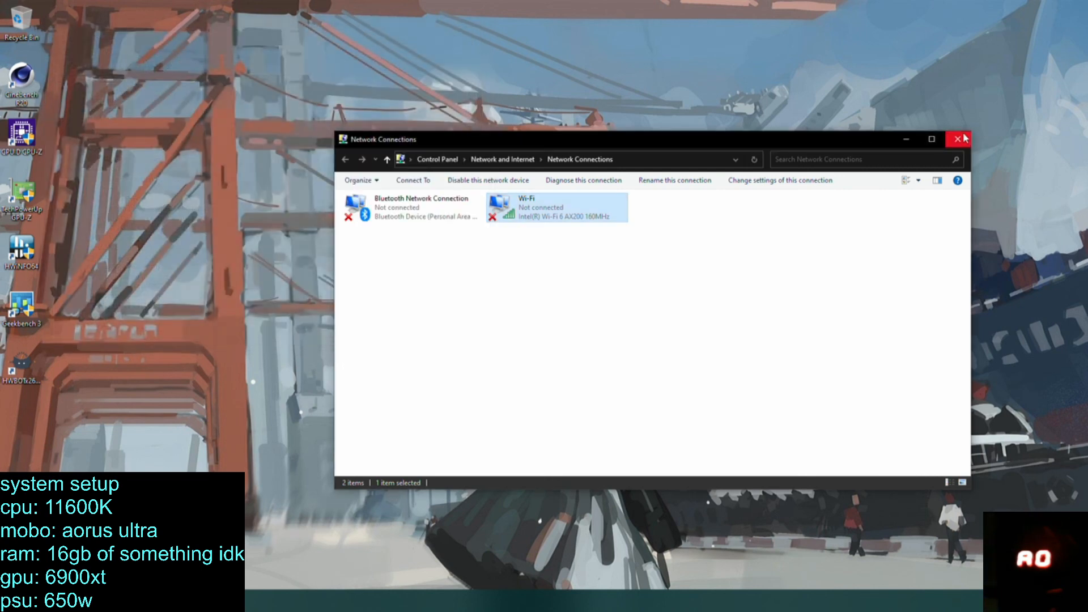
pyautogui.click(958, 138)
# Check the network status in the Network & Internet settings and close them.
pyautogui.click(988, 602)
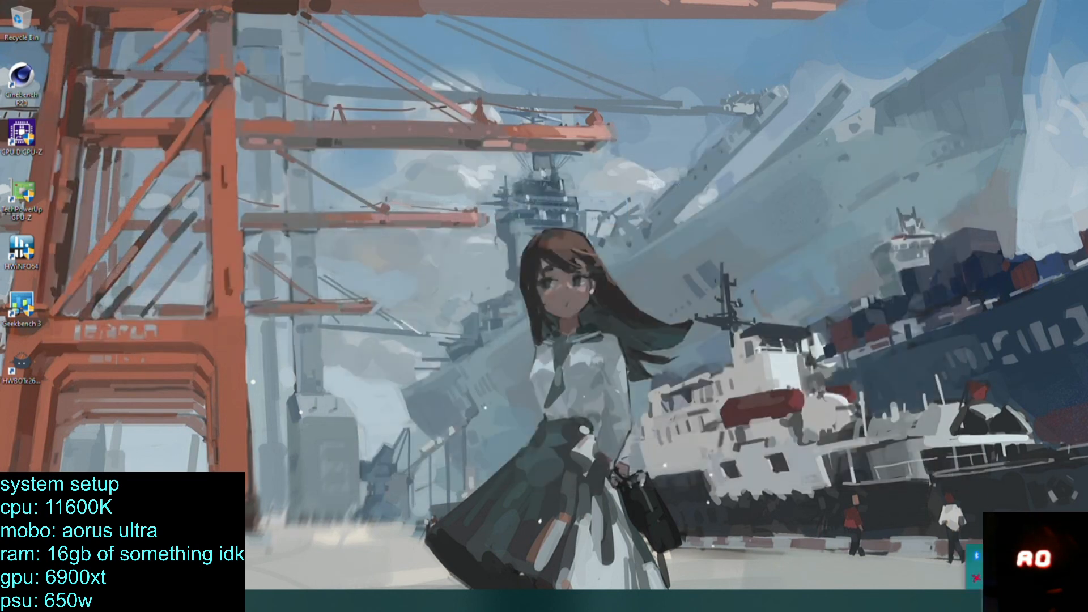
pyautogui.click(988, 602)
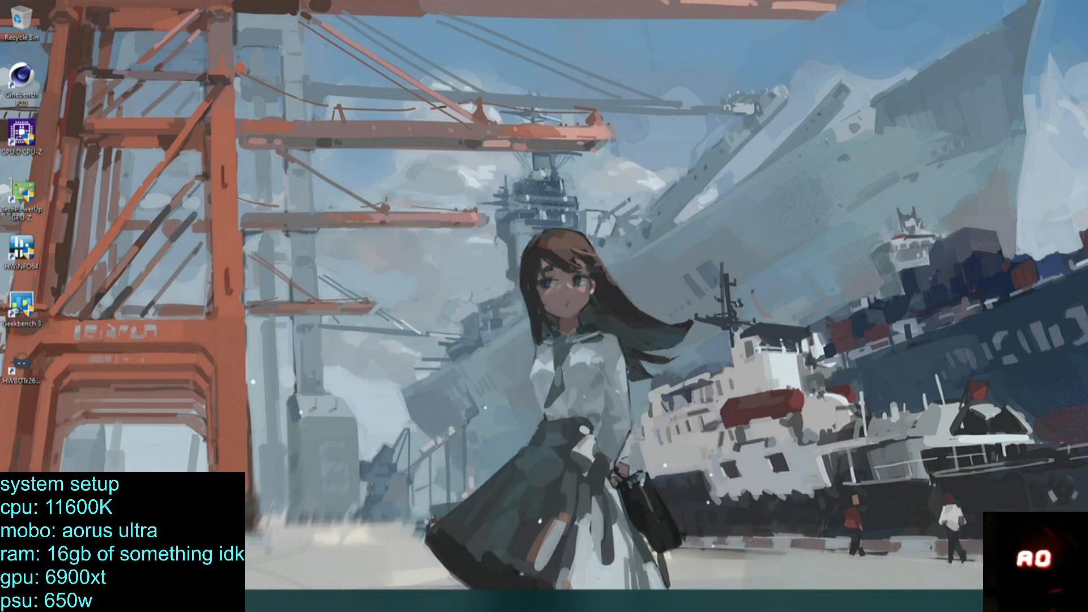
pyautogui.click(164, 600)
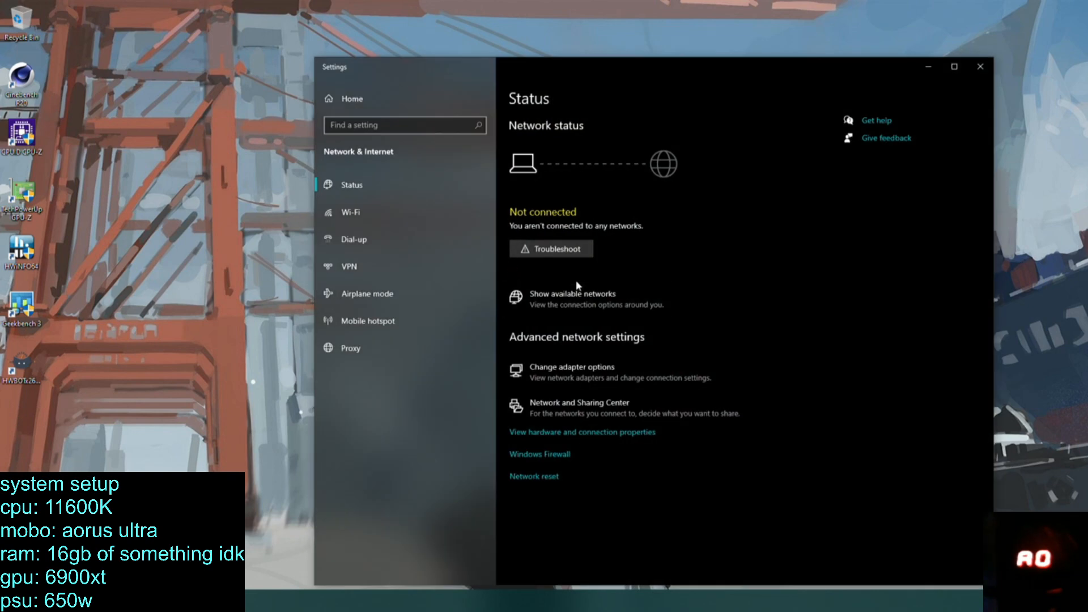
pyautogui.moveTo(688, 67); pyautogui.dragTo(460, 44)
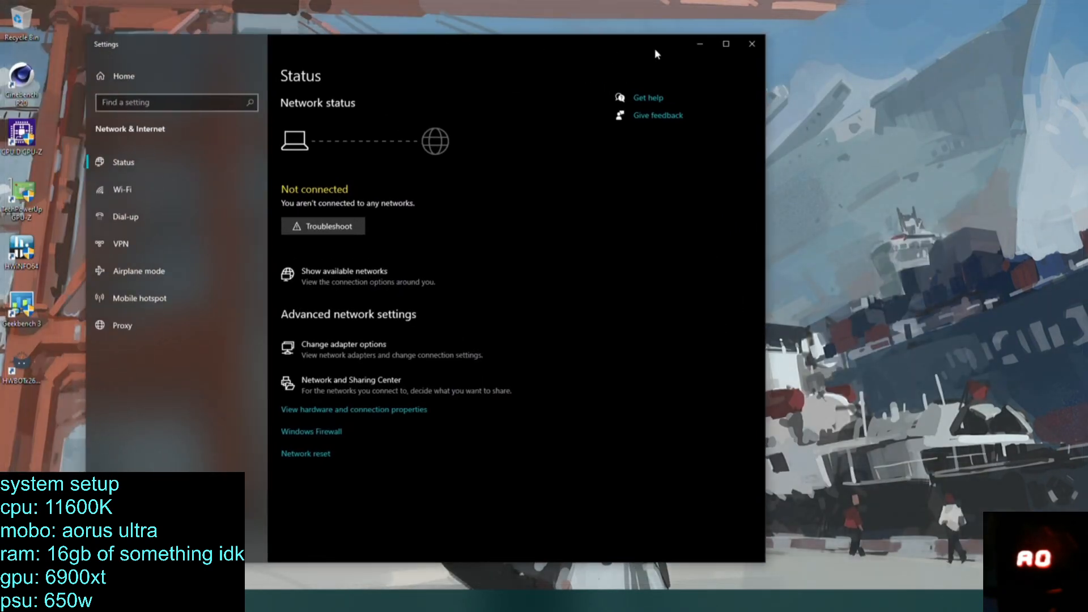
pyautogui.click(750, 45)
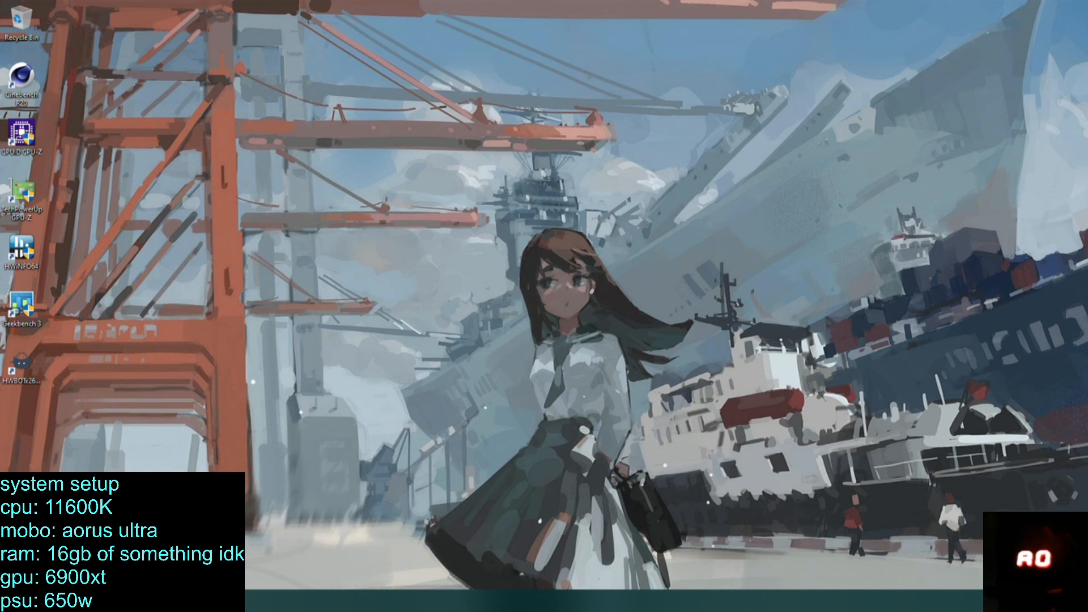
pyautogui.click(12, 601)
pyautogui.click(667, 324)
# Try to connect to the yeah_5G Wi-Fi network by entering its network security key.
pyautogui.click(1002, 601)
pyautogui.click(948, 288)
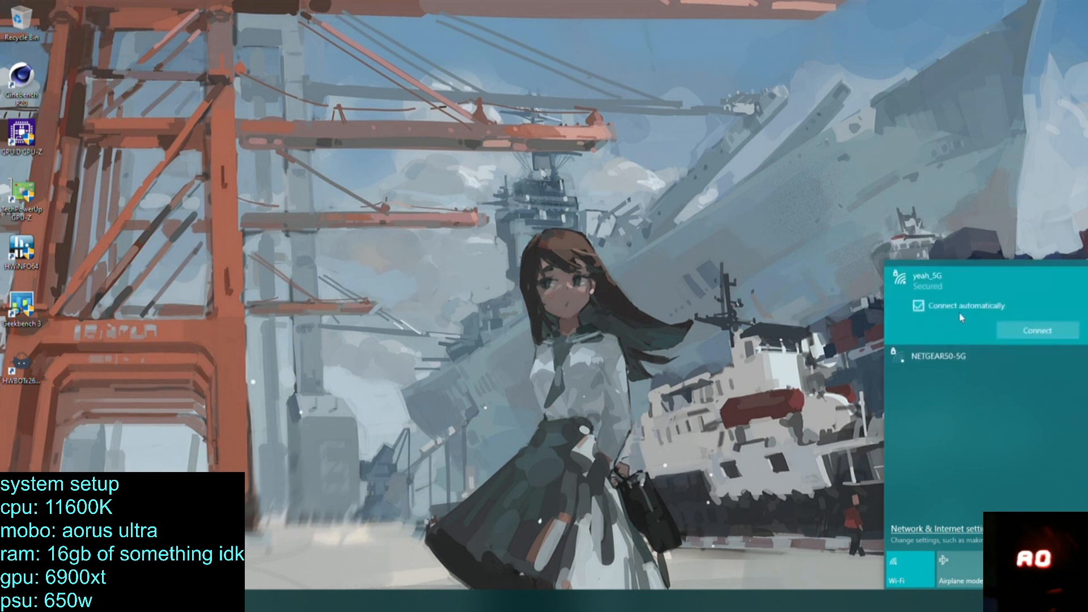
pyautogui.click(1039, 333)
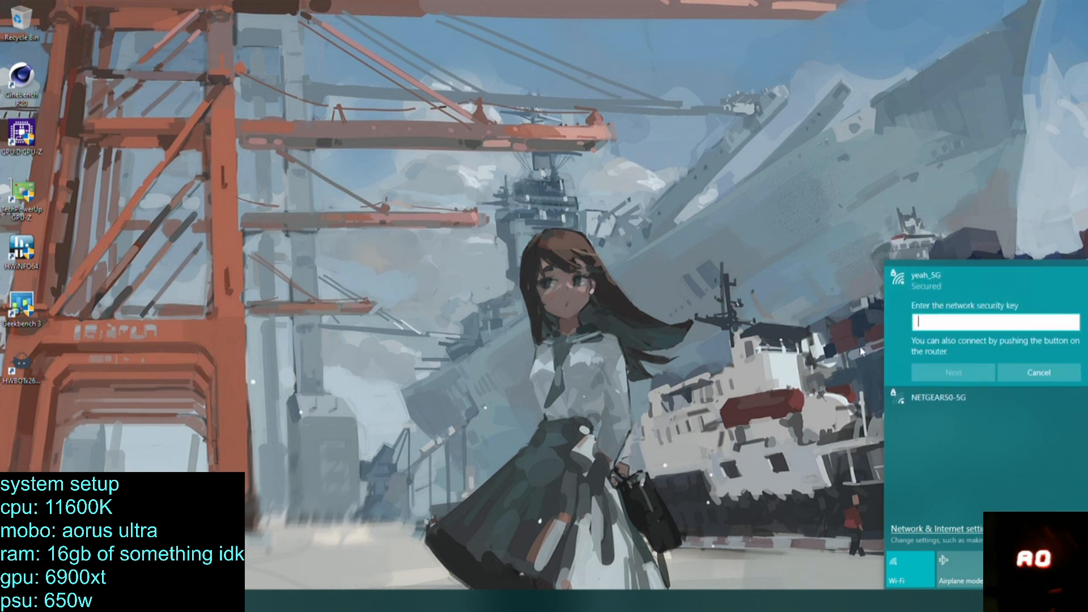
pyautogui.write('a')
pyautogui.press('BackSpace')
pyautogui.write('************')
pyautogui.press('Return')
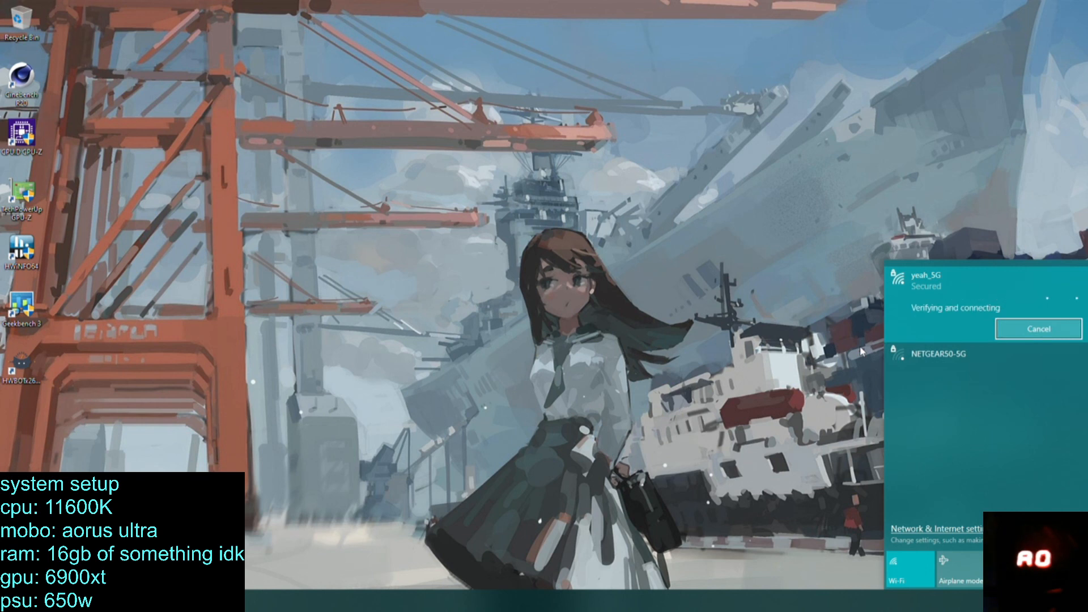
# Re-enter the network security key for the yeah_5G Wi-Fi network to connect, and dismiss the wireless notification.
pyautogui.click(947, 277)
pyautogui.click(1011, 327)
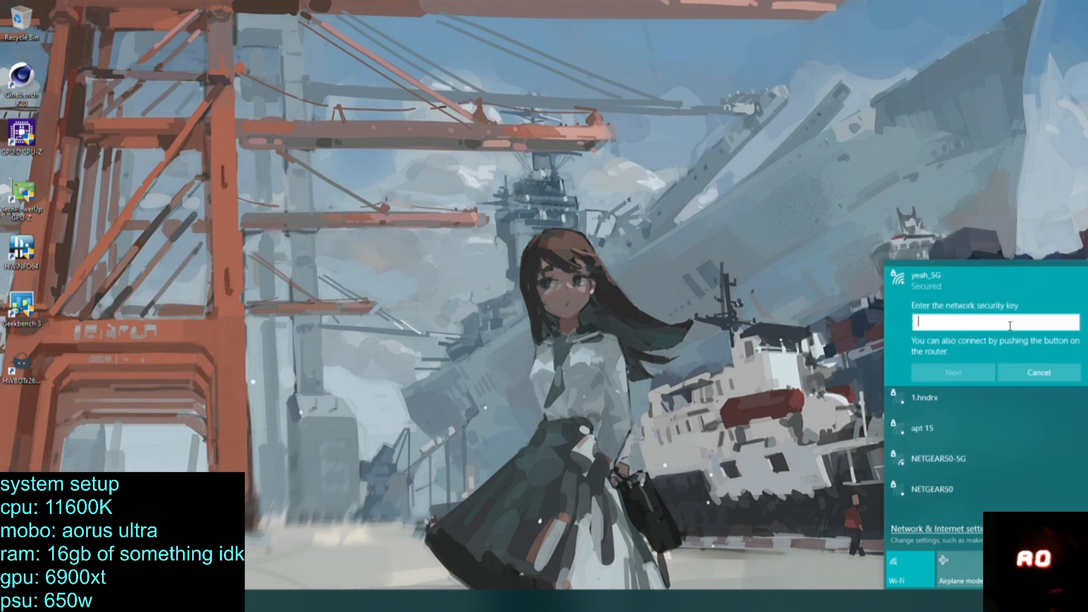
pyautogui.write('•••••••••')
pyautogui.press('Return')
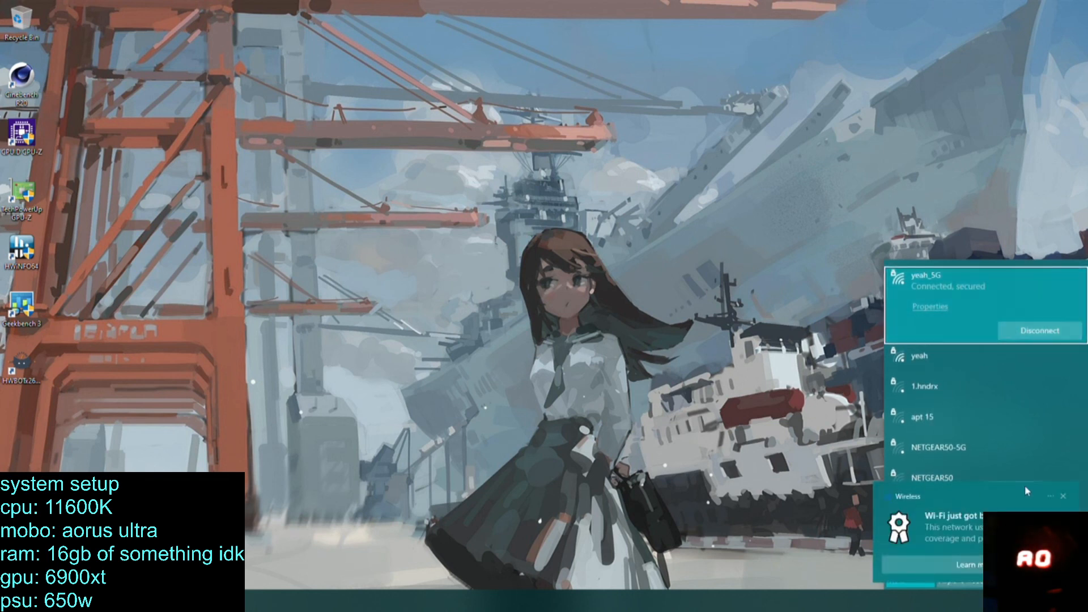
pyautogui.click(1064, 497)
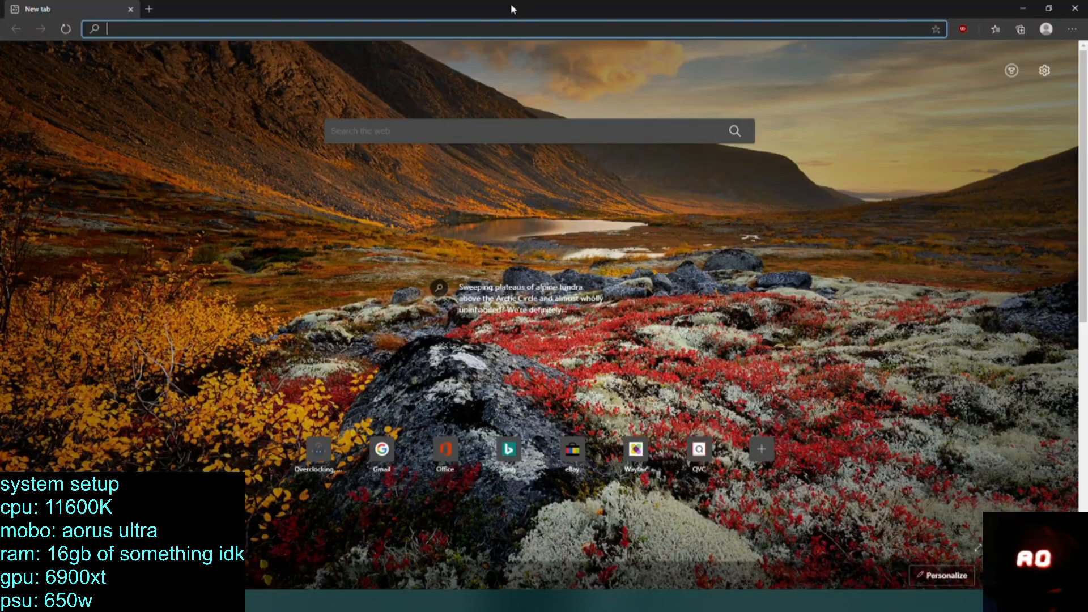
# Switch to Microsoft Edge, search for "gigabyte" to open the GIGABYTE Global site, and add a new tab.
pyautogui.moveTo(511, 4); pyautogui.dragTo(553, 116)
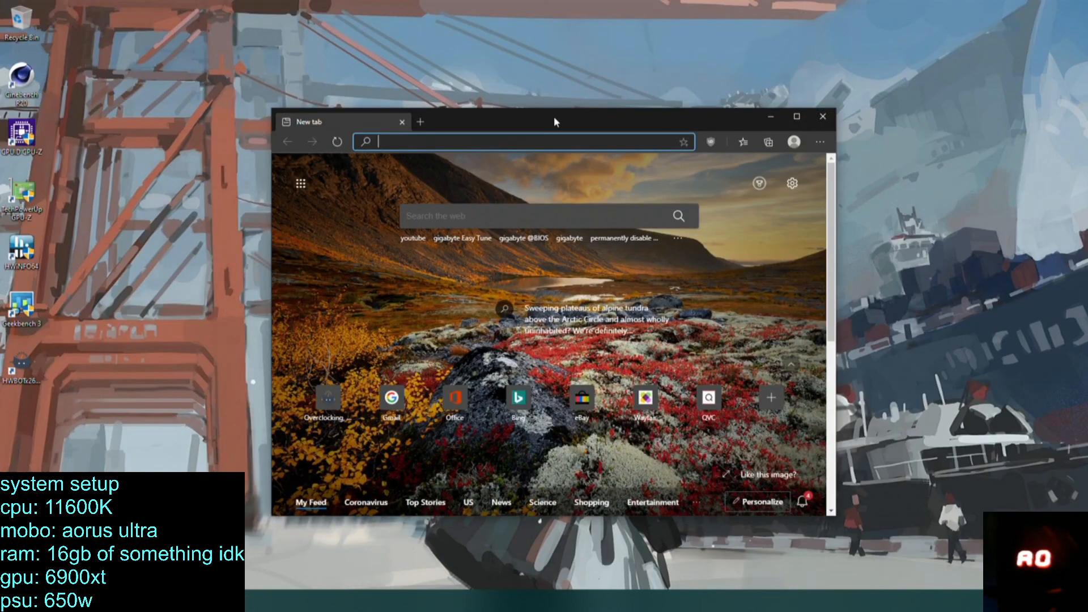
pyautogui.write('gigabyte')
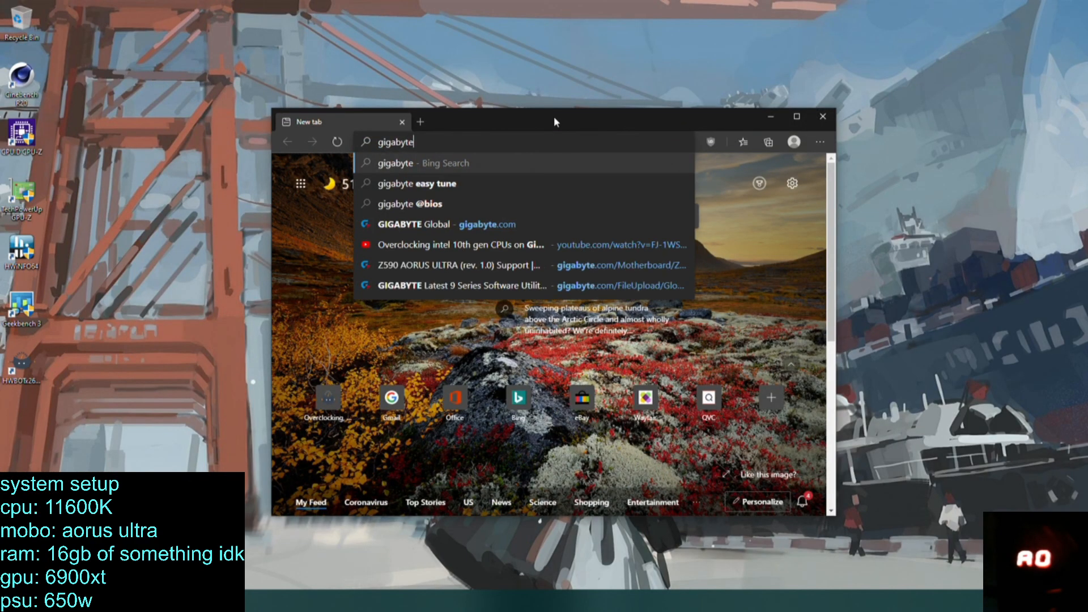
pyautogui.press('Return')
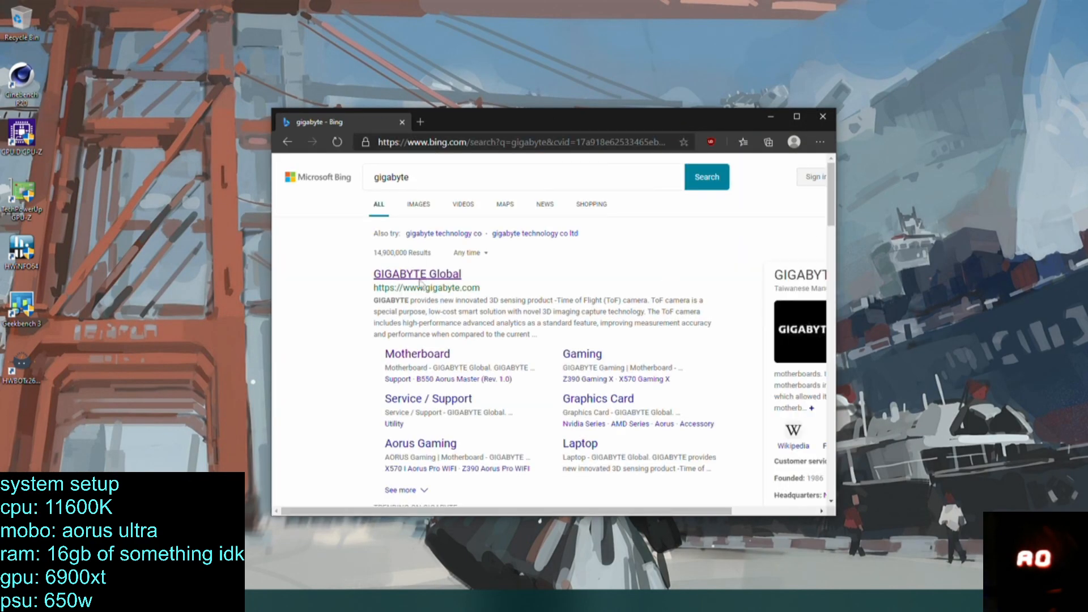
pyautogui.click(420, 275)
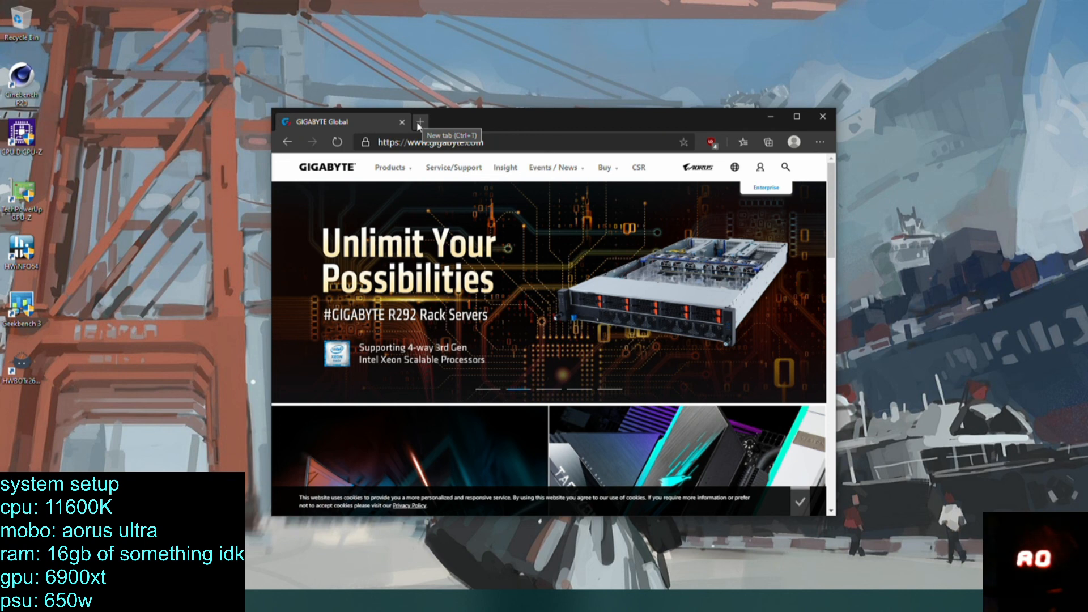
pyautogui.click(420, 121)
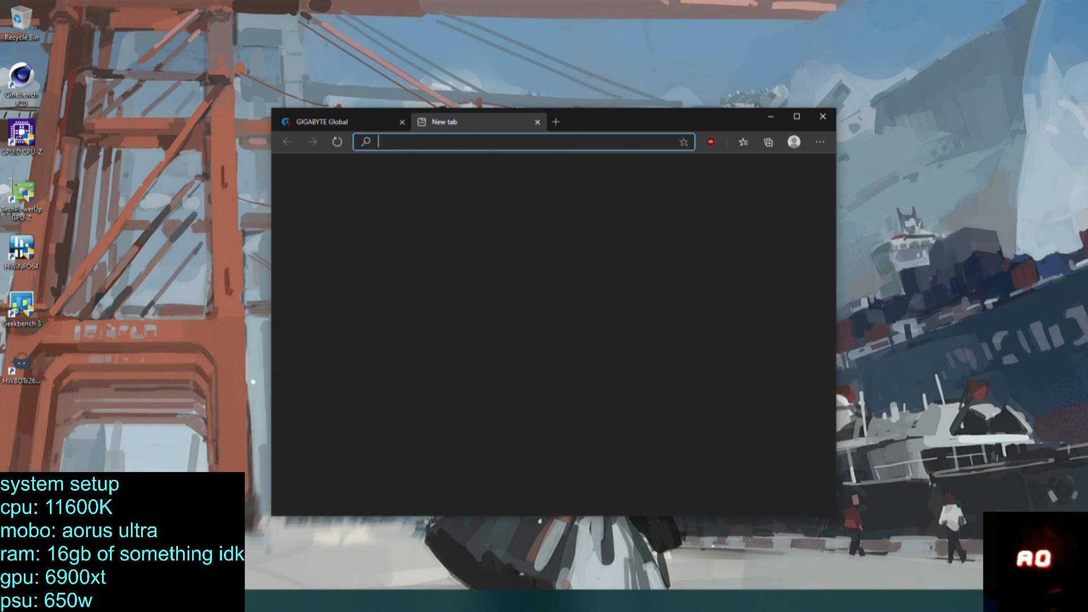
# Check the adapters in Network Connections through the network status settings, and close both windows.
pyautogui.click(978, 589)
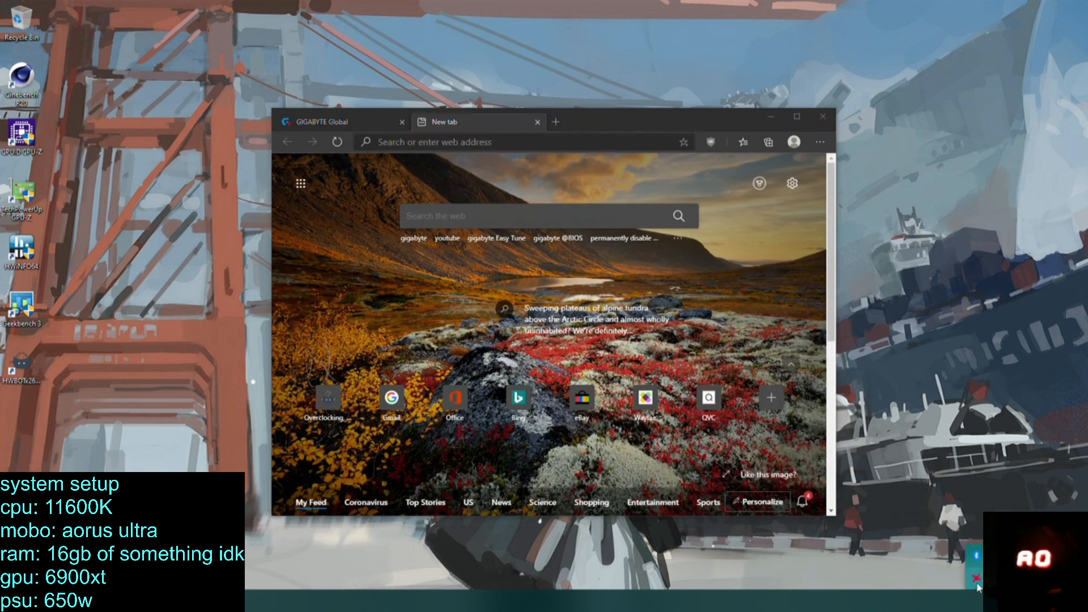
pyautogui.rightClick(1001, 600)
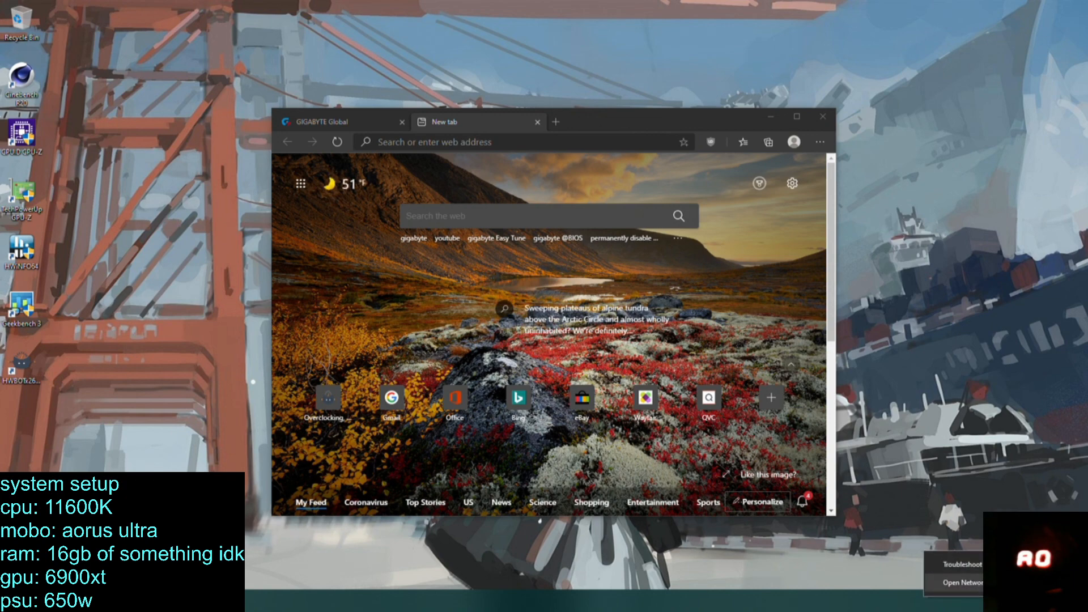
pyautogui.click(998, 584)
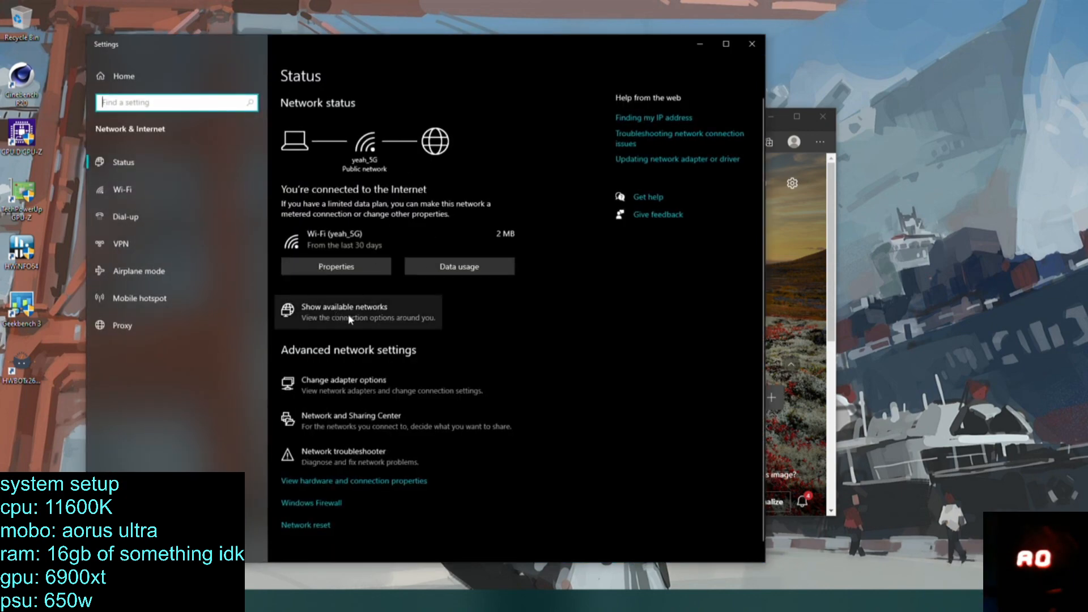
pyautogui.click(342, 384)
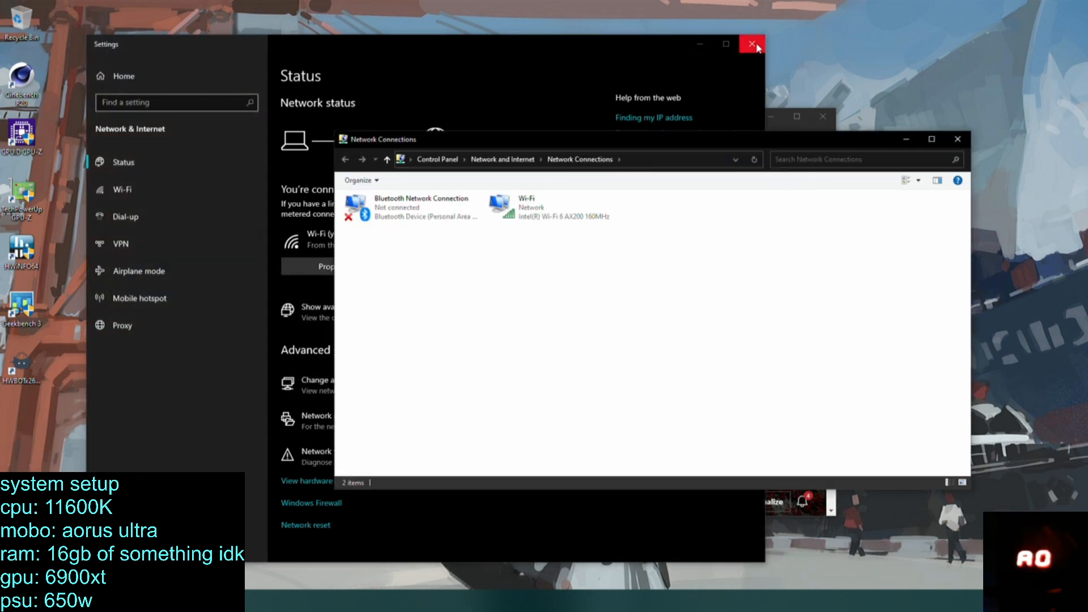
pyautogui.click(752, 43)
pyautogui.moveTo(648, 140); pyautogui.dragTo(738, 247)
pyautogui.click(635, 124)
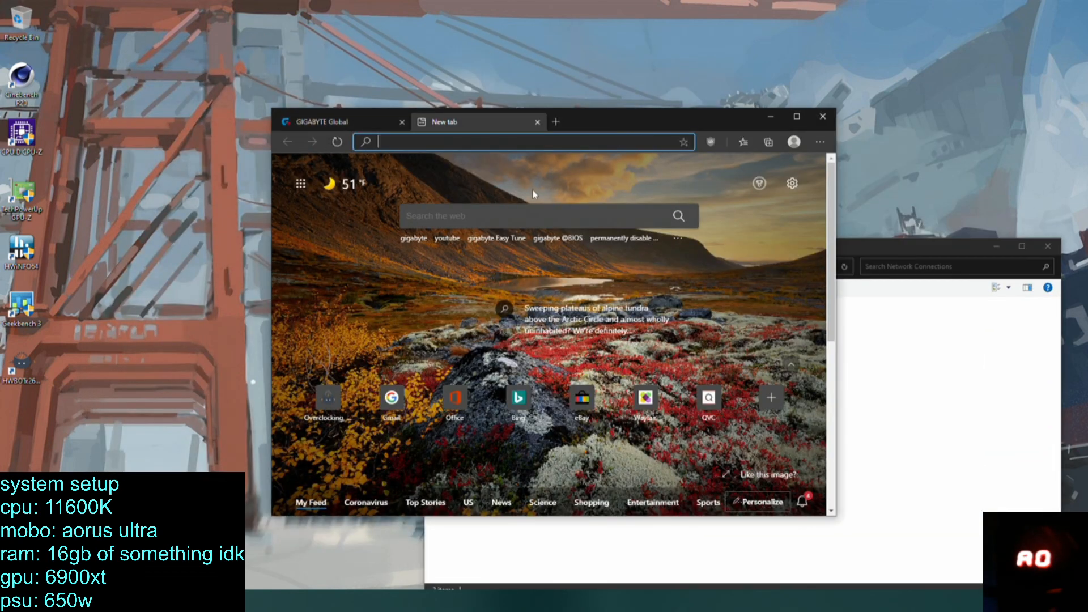
pyautogui.click(990, 242)
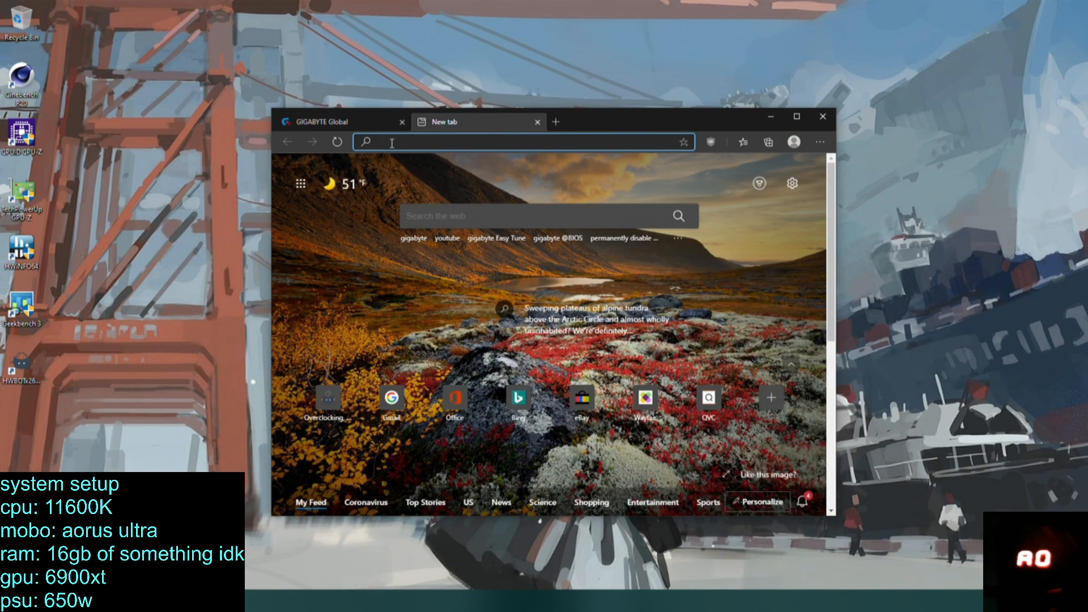
# Search the web for "ethernet controller stopped working", look through the results, and close that tab.
pyautogui.write('ethernet con')
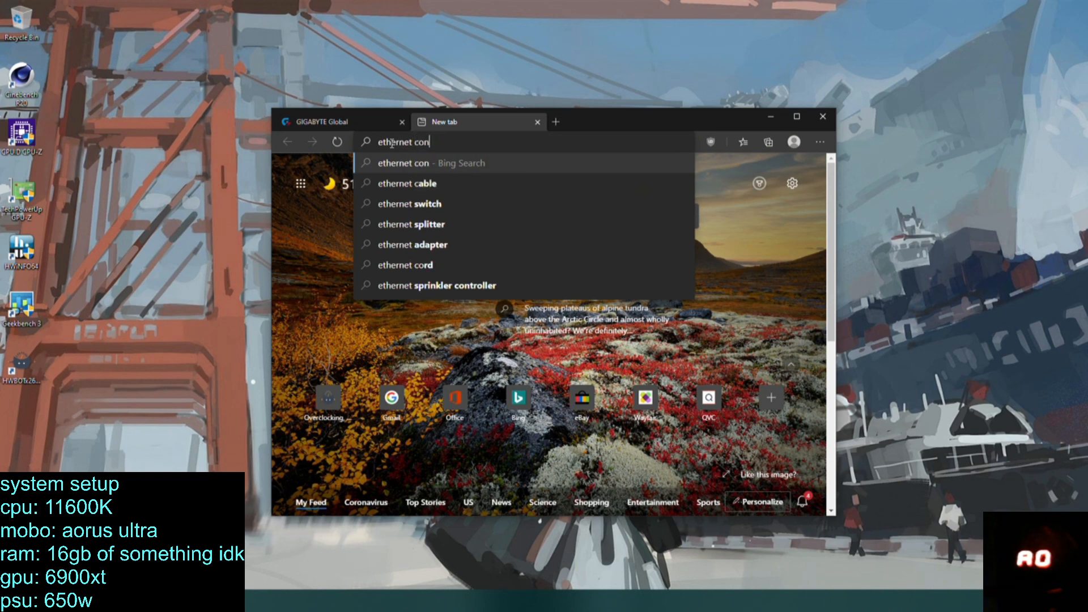
pyautogui.write('troller stopp')
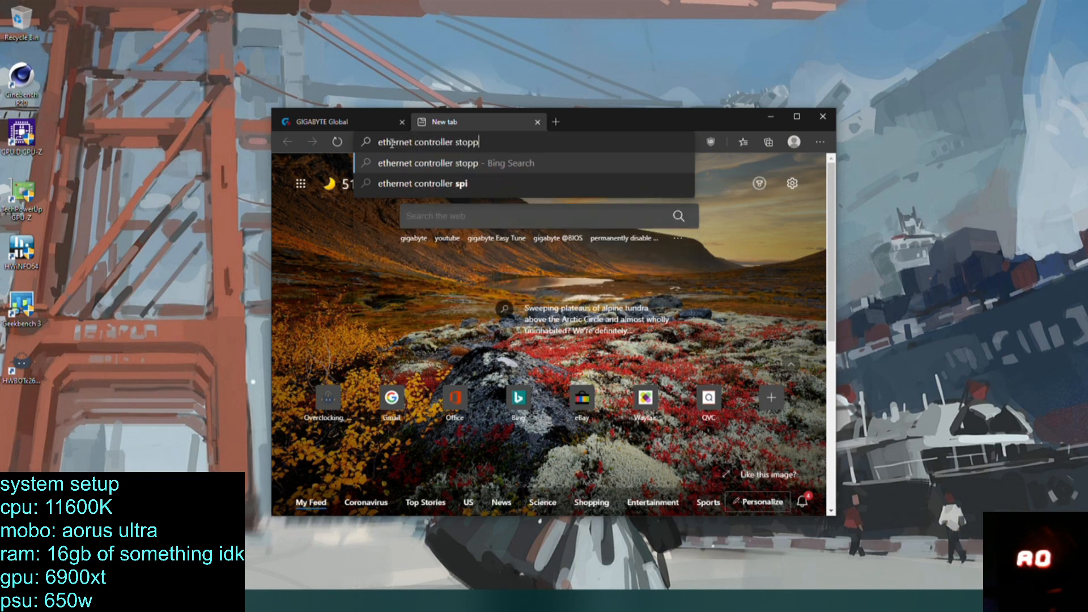
pyautogui.write('ed working')
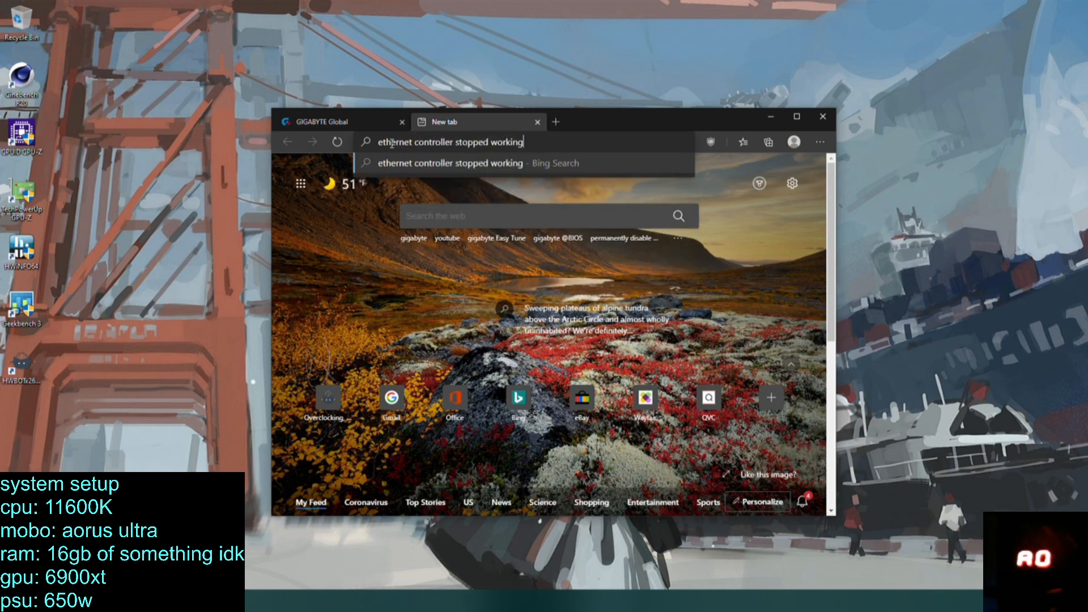
pyautogui.press('Return')
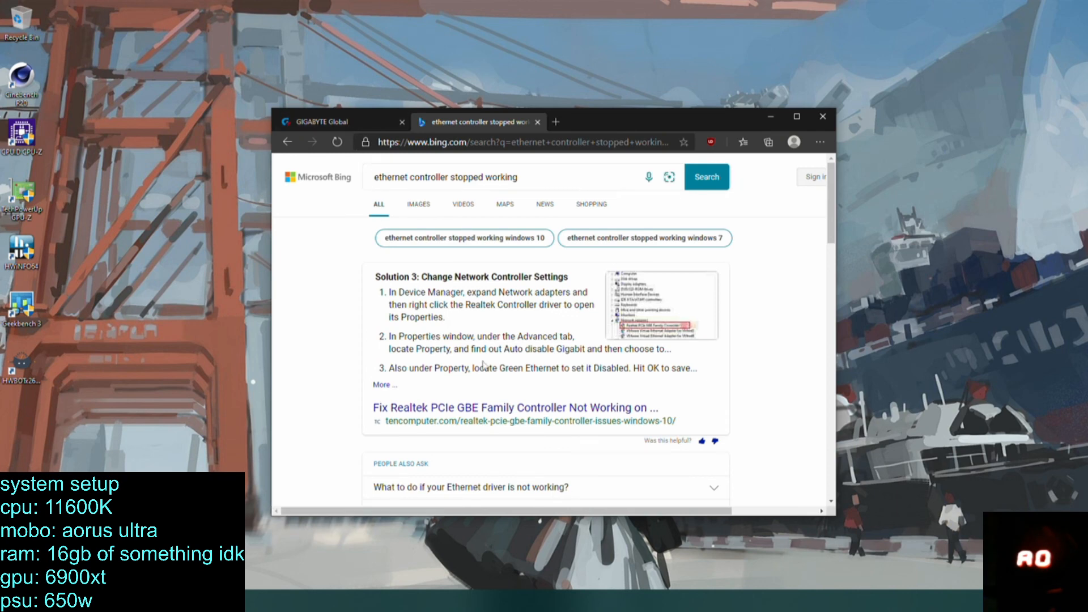
pyautogui.scroll(-5, 492, 377)
pyautogui.scroll(-2, 492, 377)
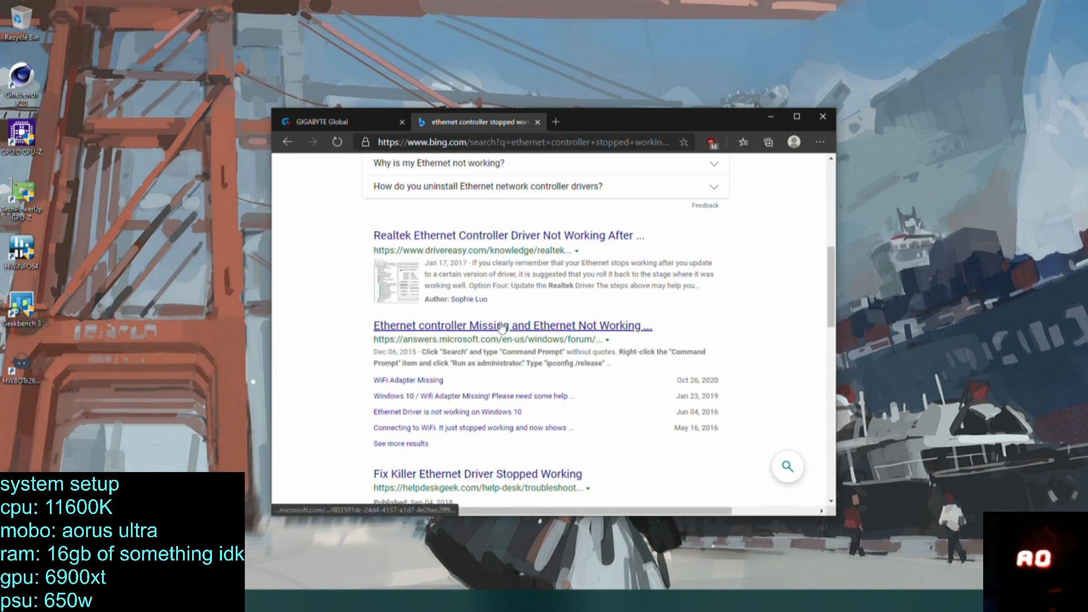
pyautogui.scroll(-2, 501, 326)
pyautogui.scroll(-1, 478, 369)
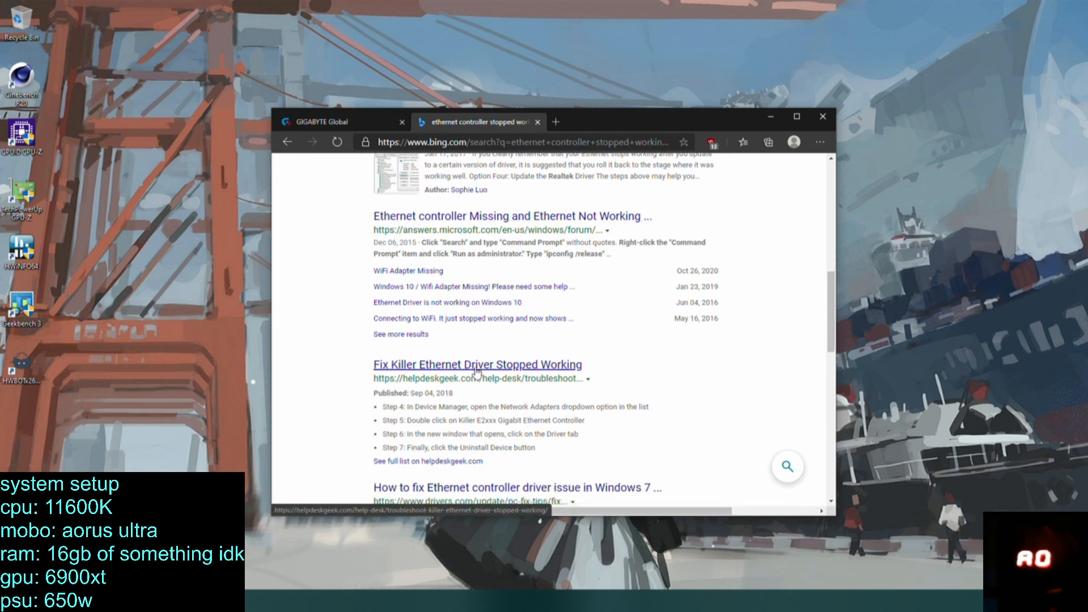
pyautogui.scroll(-3, 478, 366)
pyautogui.click(537, 122)
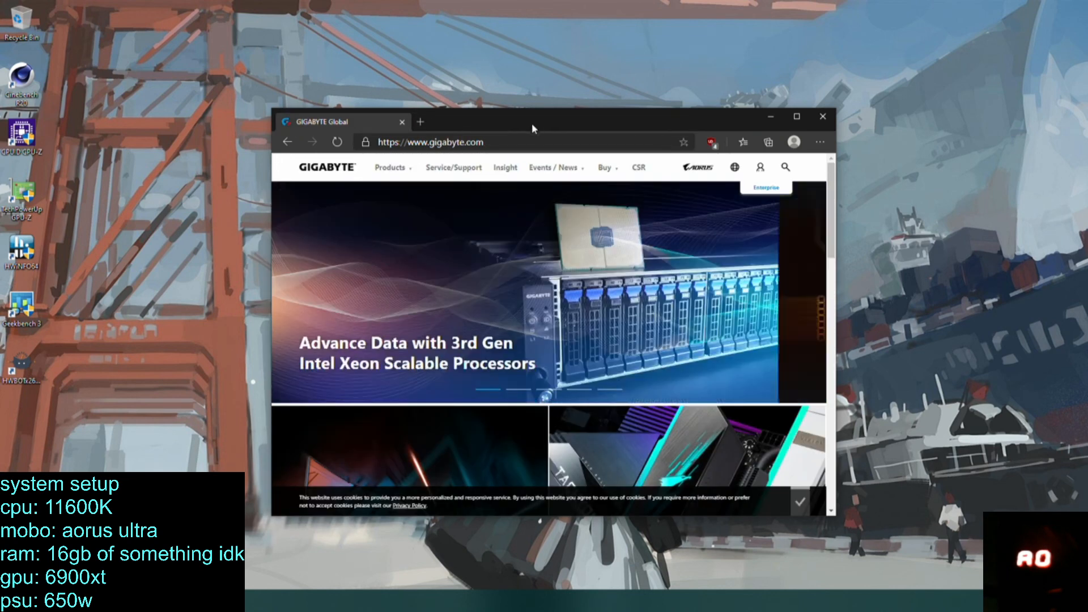
# Open the GIGABYTE site's AORUS motherboard section and list the boards with the Intel Z590 chipset.
pyautogui.click(390, 168)
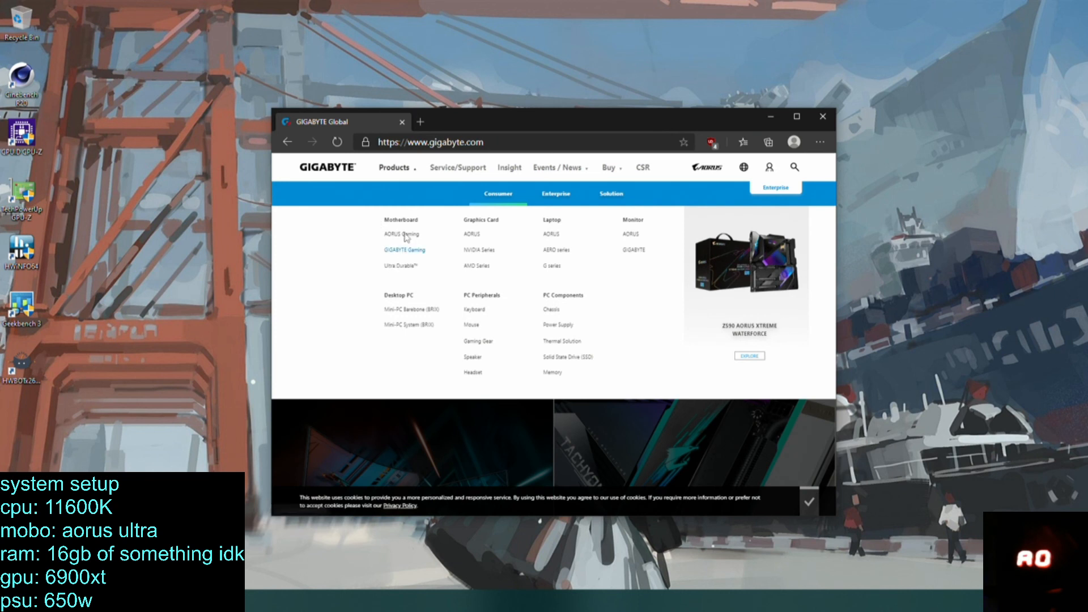
pyautogui.click(403, 234)
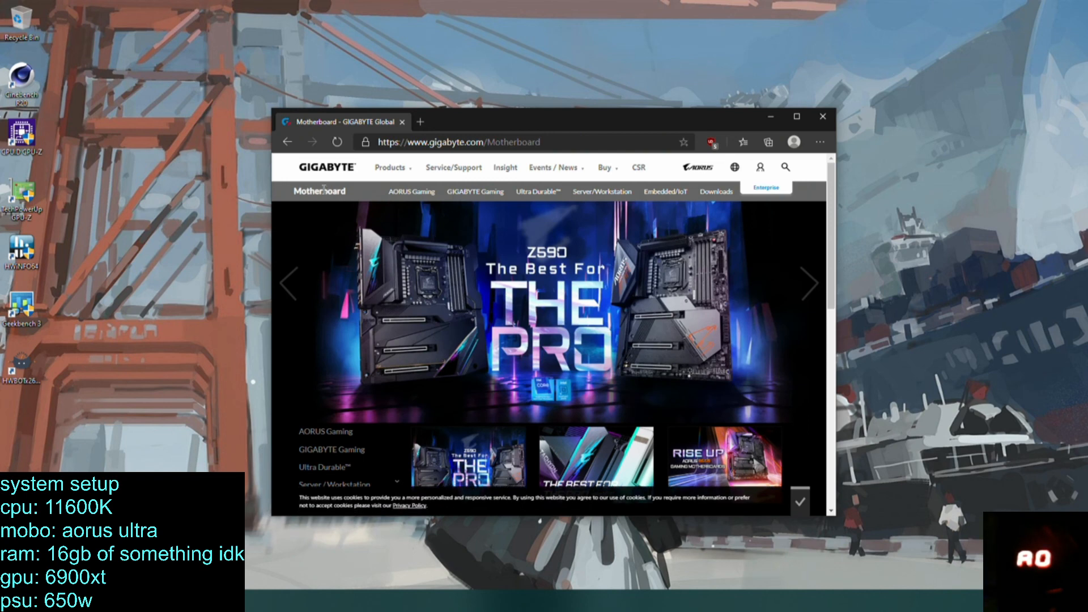
pyautogui.scroll(-3, 346, 294)
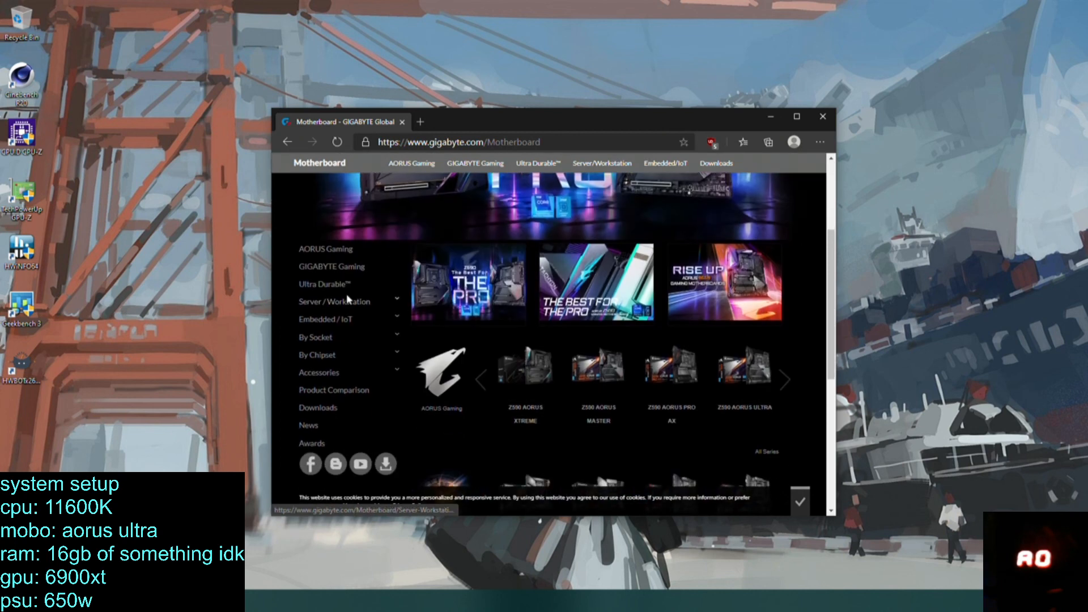
pyautogui.click(318, 354)
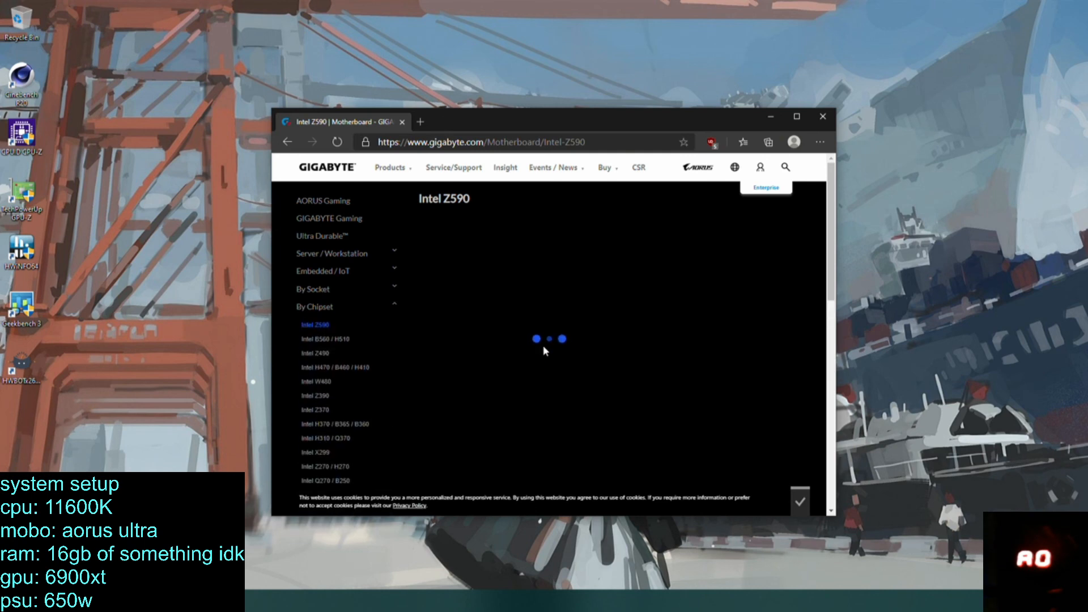
# Open the product page of the Z590 AORUS ULTRA (rev. 1.0) and look through its key features.
pyautogui.scroll(-2, 504, 345)
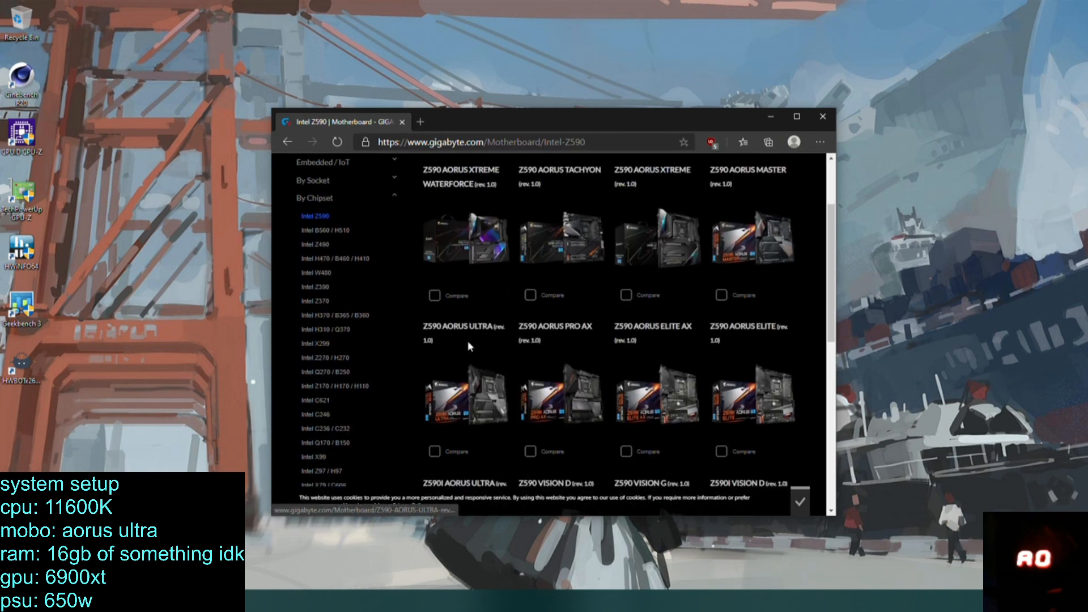
pyautogui.click(473, 334)
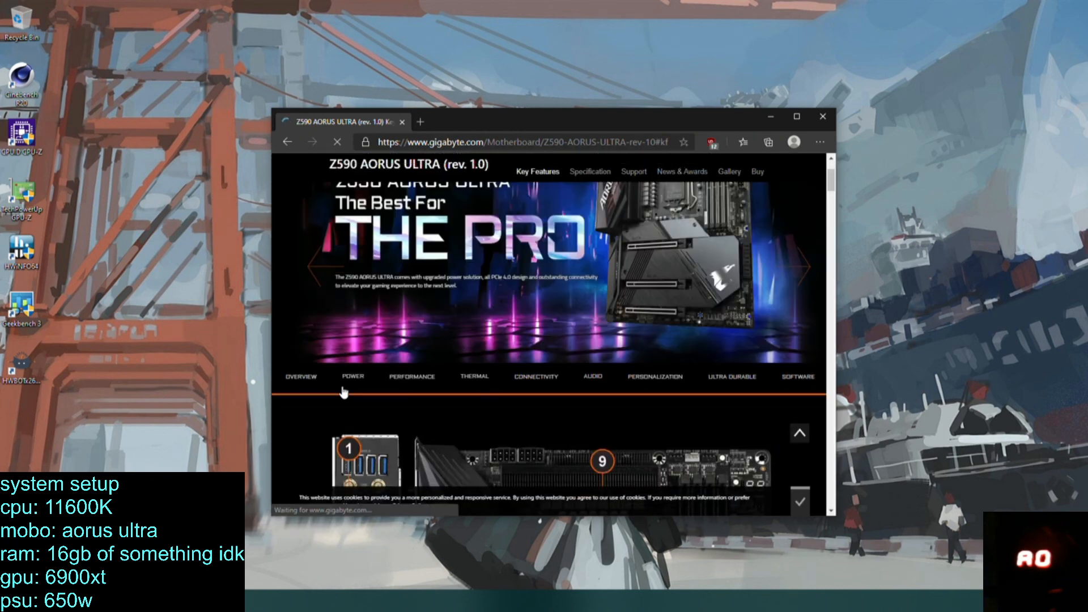
pyautogui.scroll(-1, 420, 383)
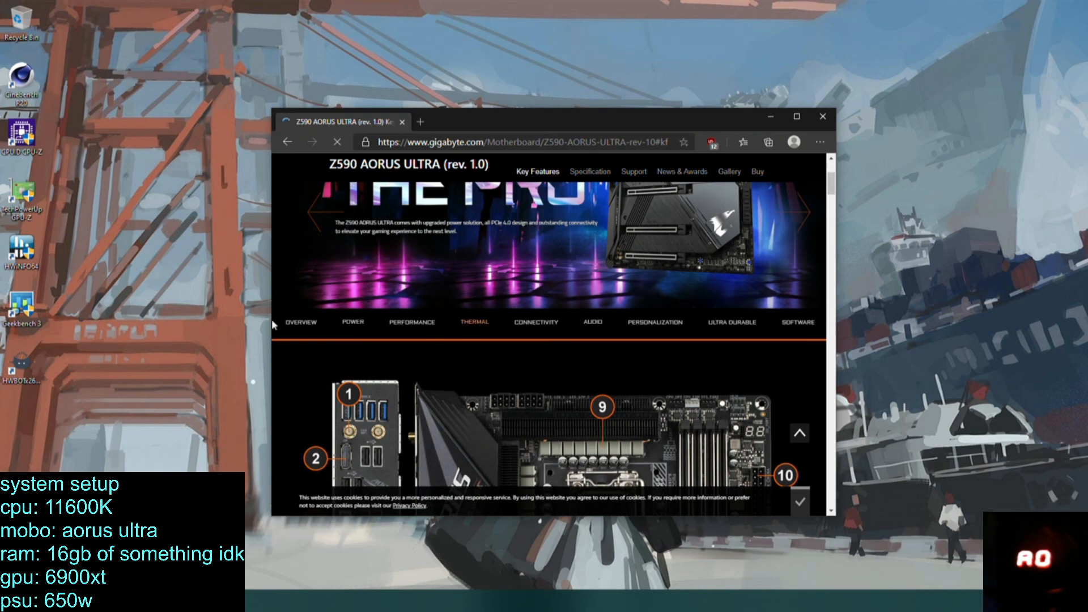
pyautogui.scroll(-5, 411, 347)
pyautogui.scroll(-3, 411, 343)
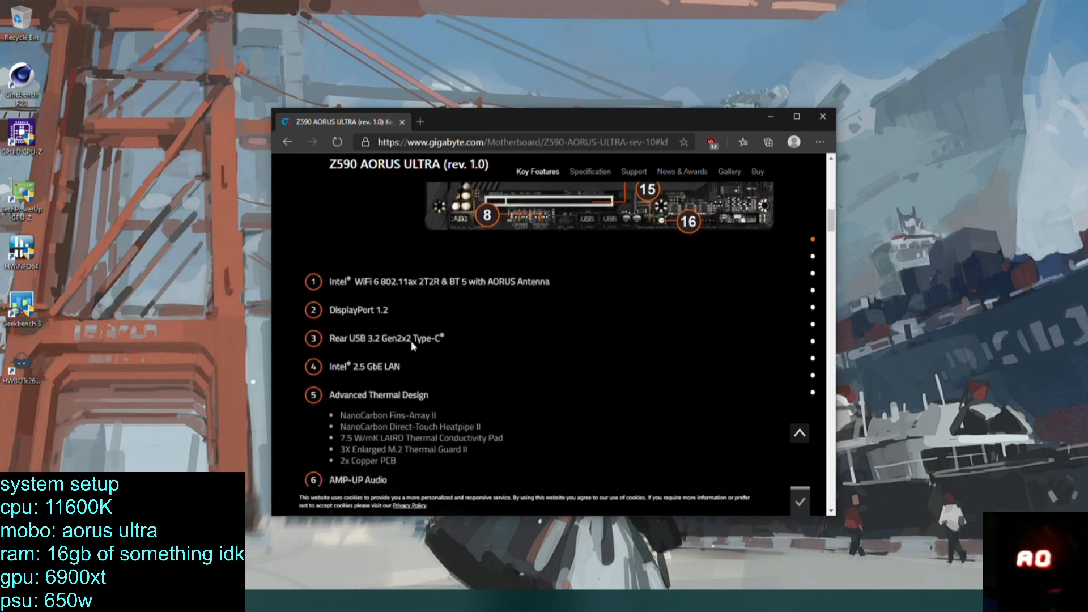
pyautogui.scroll(10, 427, 319)
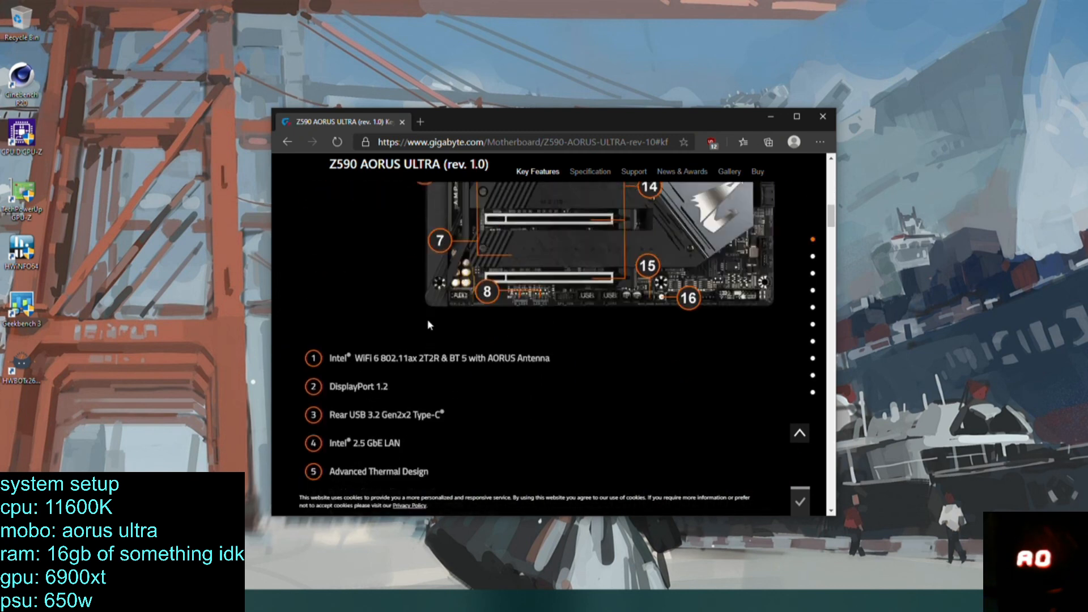
pyautogui.scroll(-2, 521, 425)
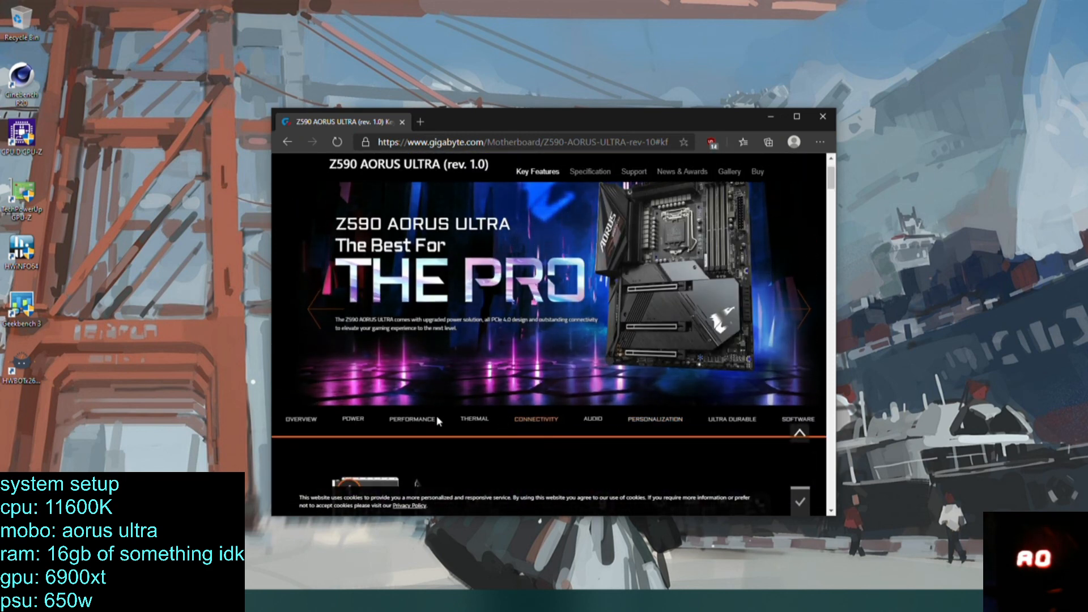
pyautogui.scroll(1, 476, 422)
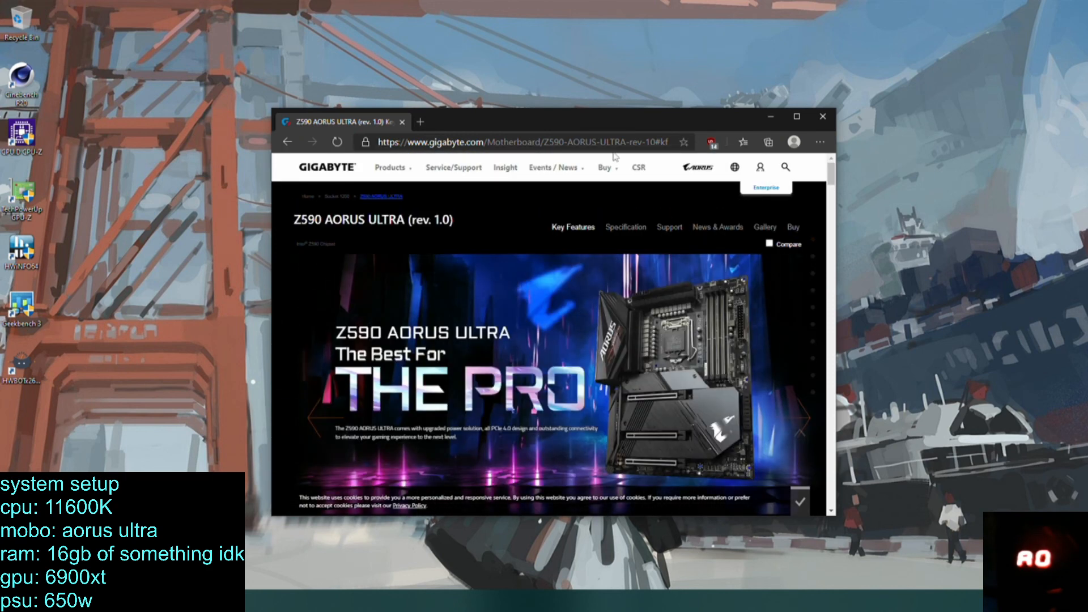
# Open the board's support downloads, maximize the browser, and download the Intel i225 LAN driver for Windows 10 64bit.
pyautogui.click(672, 227)
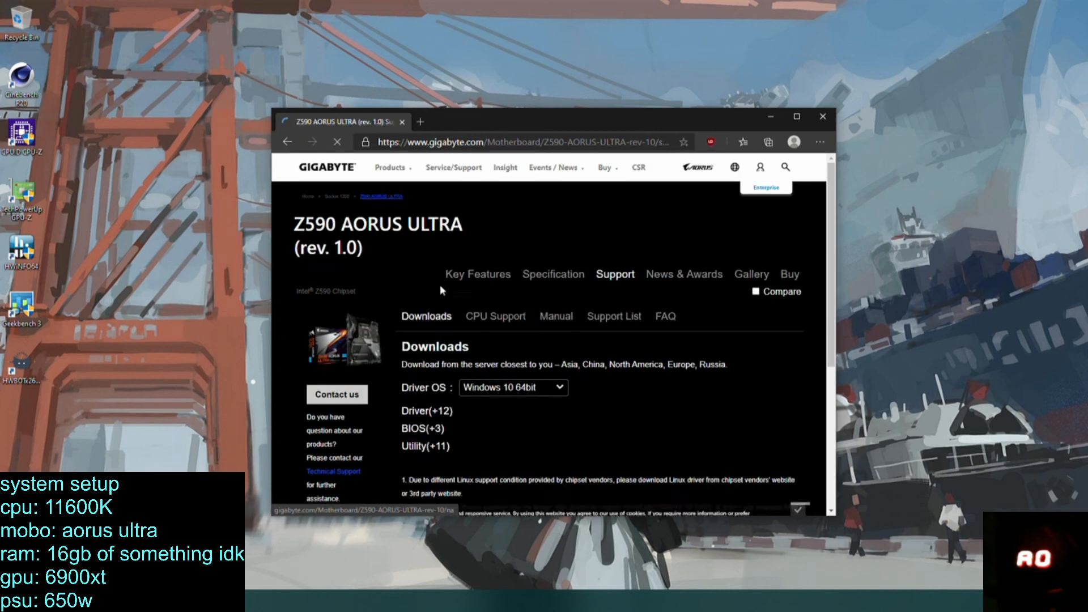
pyautogui.click(794, 118)
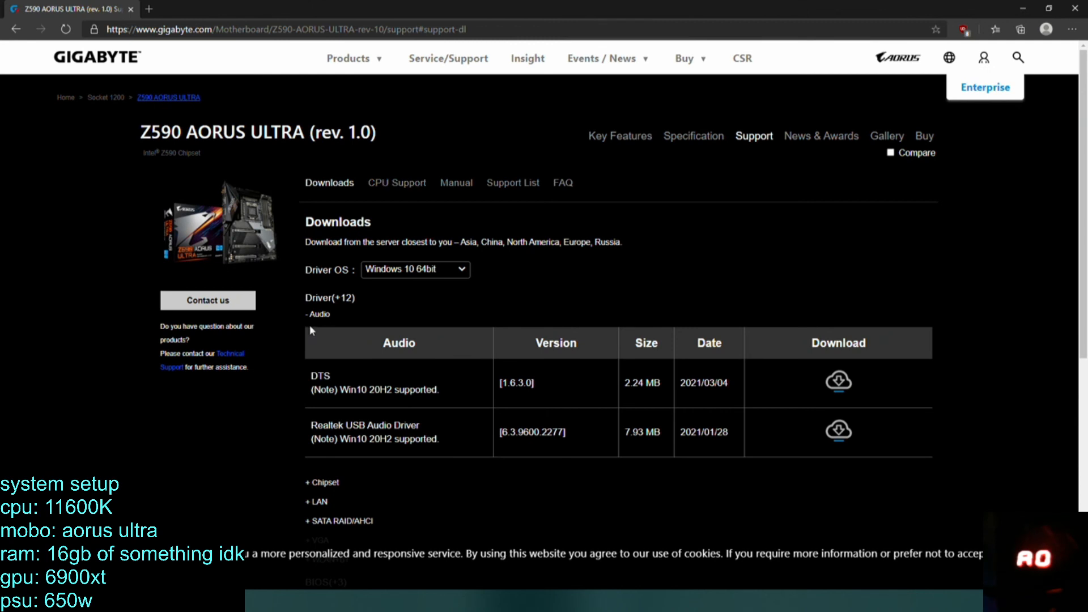
pyautogui.scroll(-1, 311, 340)
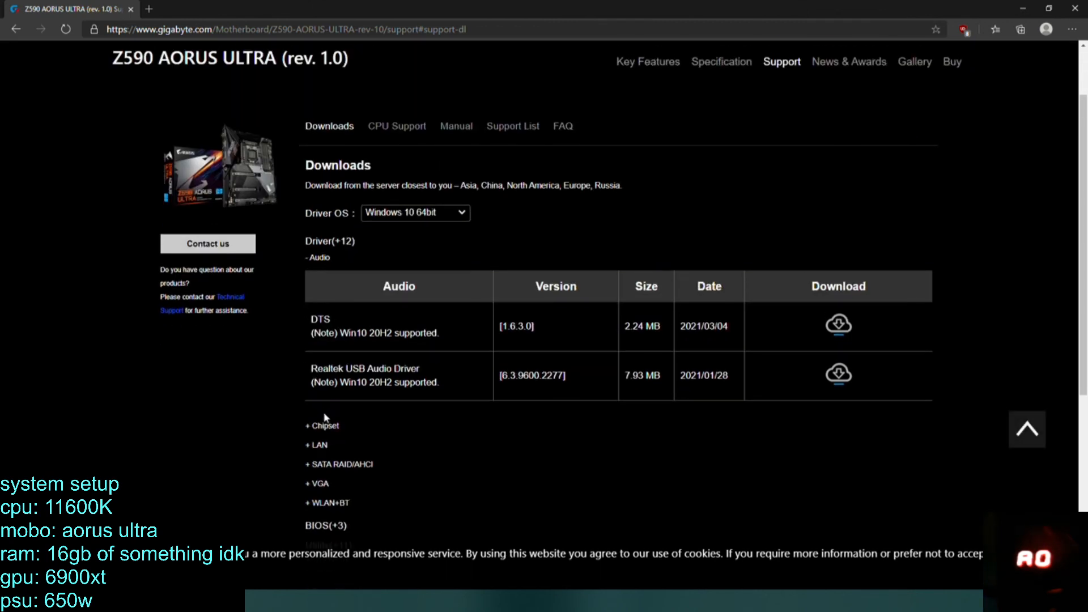
pyautogui.click(319, 446)
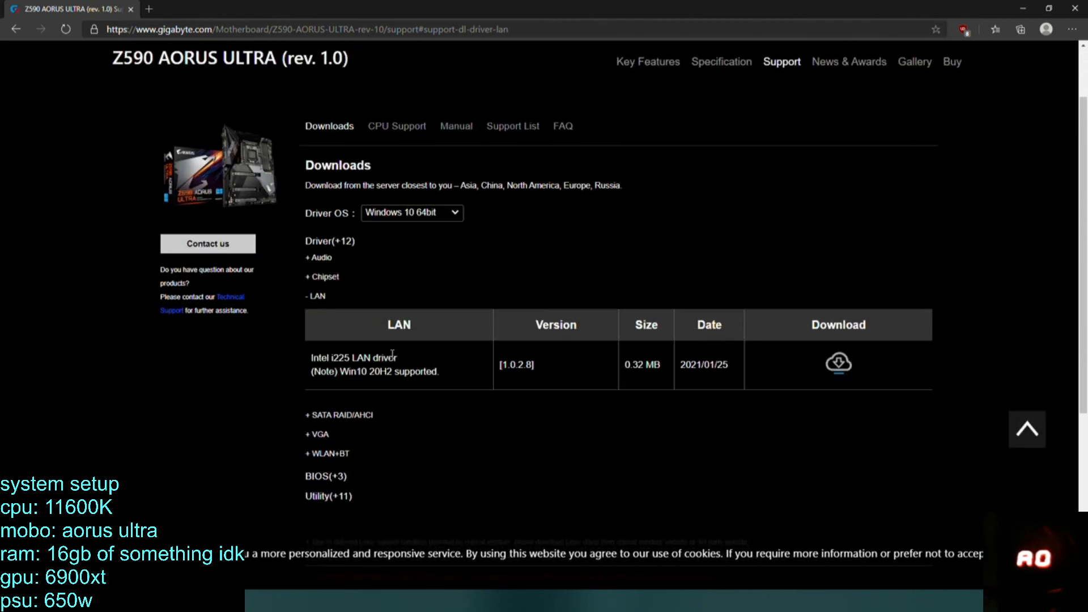
pyautogui.click(842, 365)
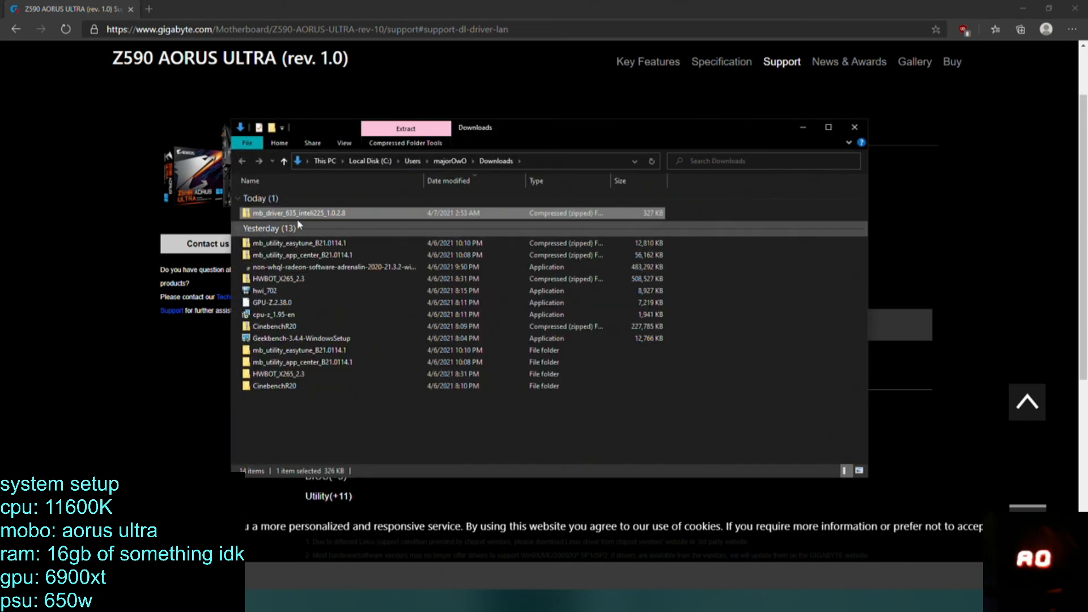
# Extract the downloaded mb_driver_635_inteli225_1.0.2.8 archive into its default folder and allow the extracted driver application to run as administrator.
pyautogui.rightClick(300, 214)
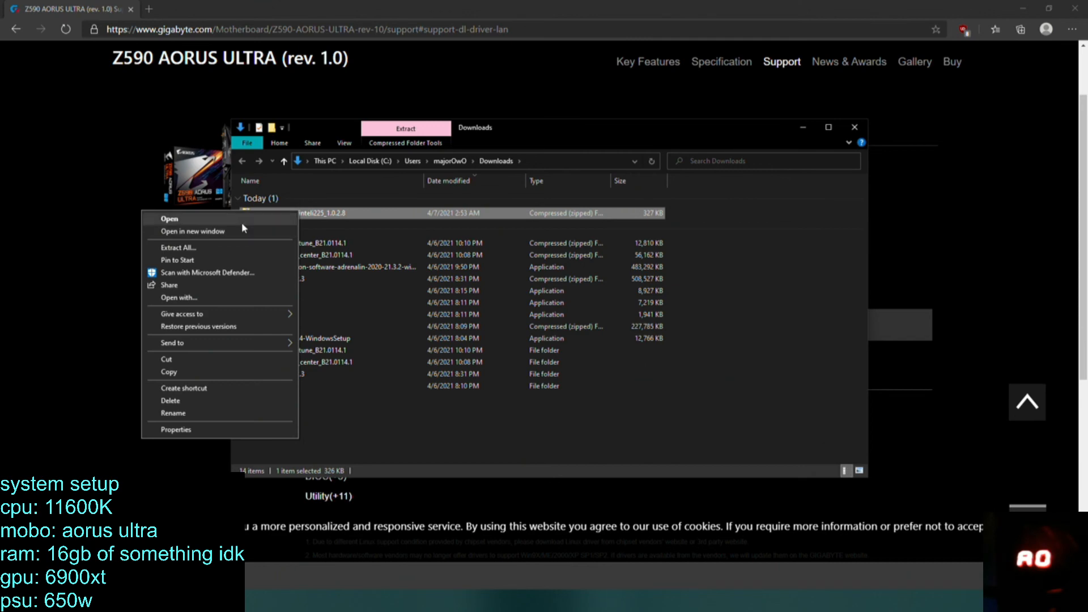
pyautogui.click(213, 248)
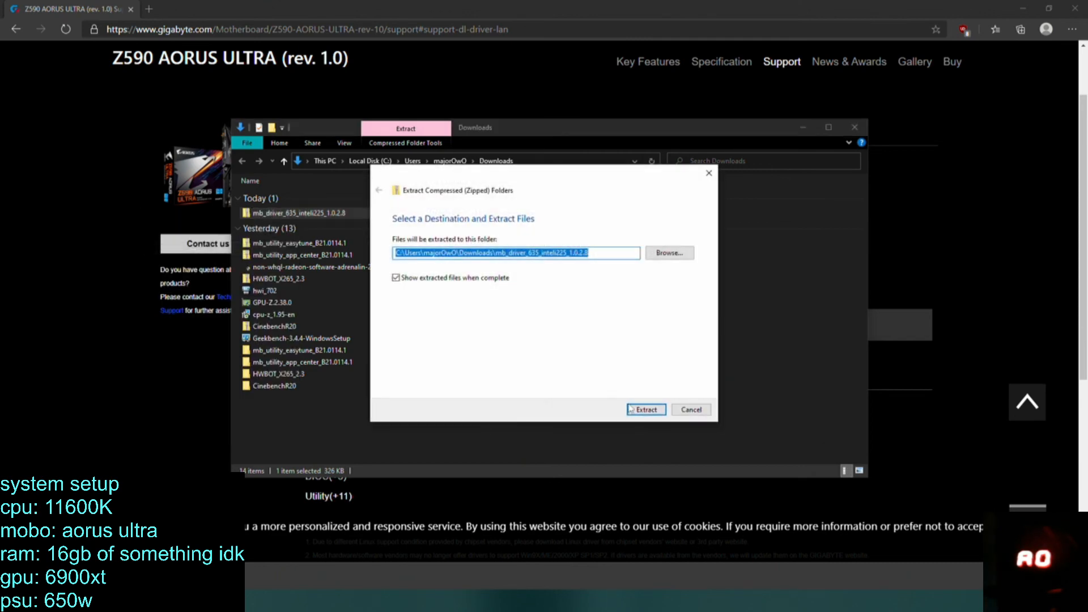
pyautogui.click(637, 410)
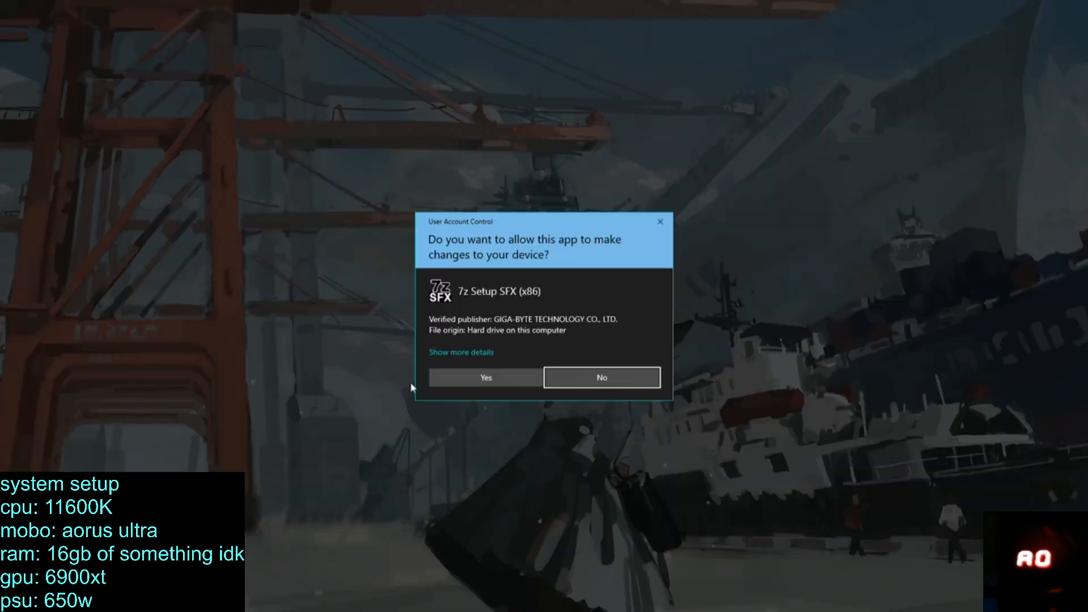
pyautogui.click(457, 379)
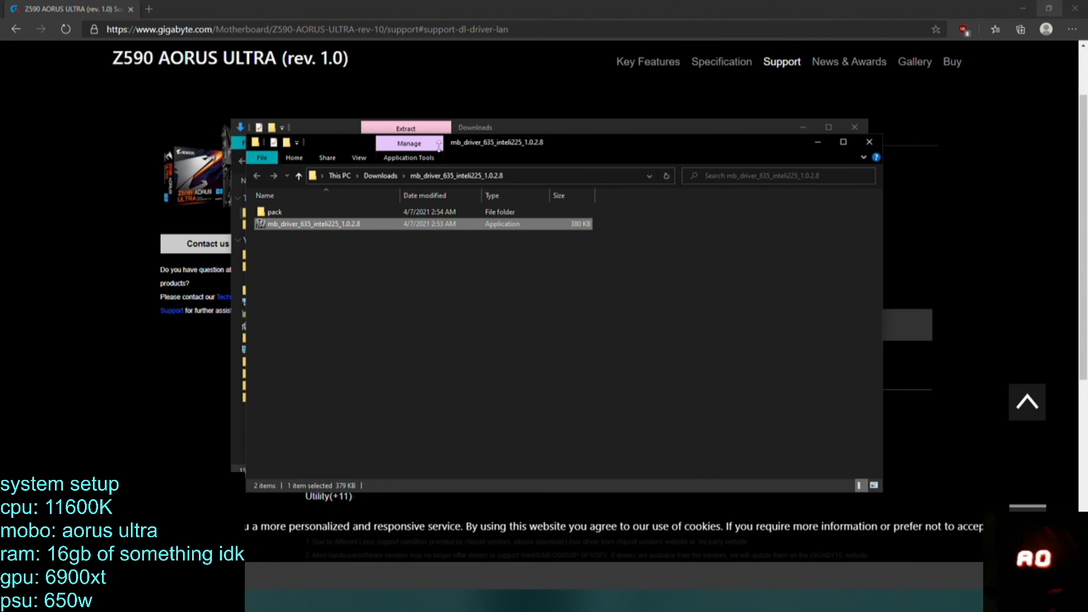
# Run InstUpd from the driver's pack folder and allow it to make changes to the device.
pyautogui.moveTo(491, 143)
pyautogui.mouseDown()
pyautogui.moveTo(536, 389)
pyautogui.moveTo(509, 146)
pyautogui.mouseUp()
pyautogui.doubleClick(346, 212)
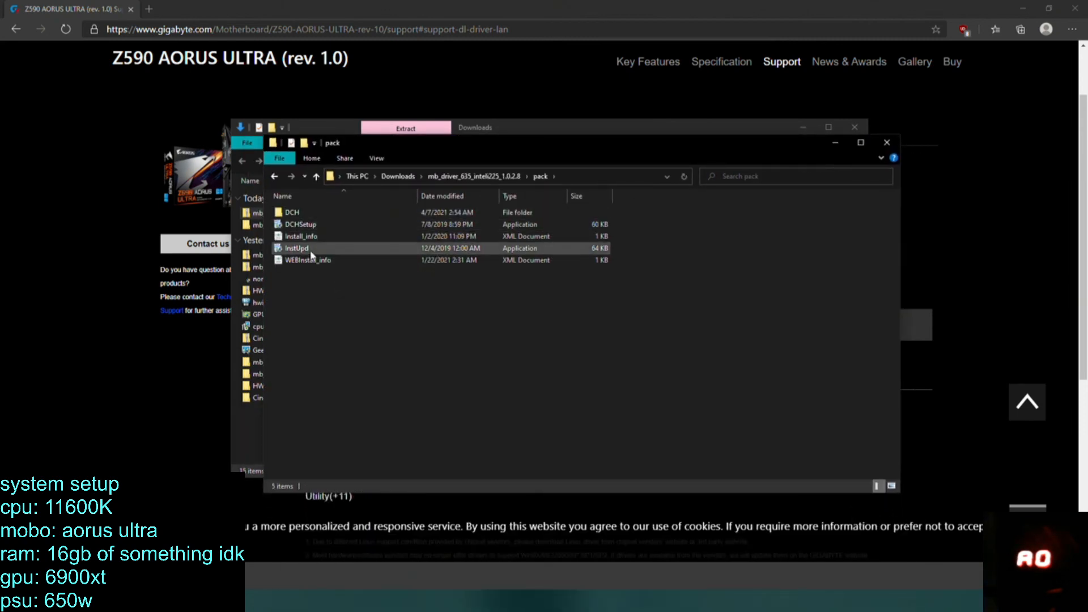
pyautogui.doubleClick(311, 252)
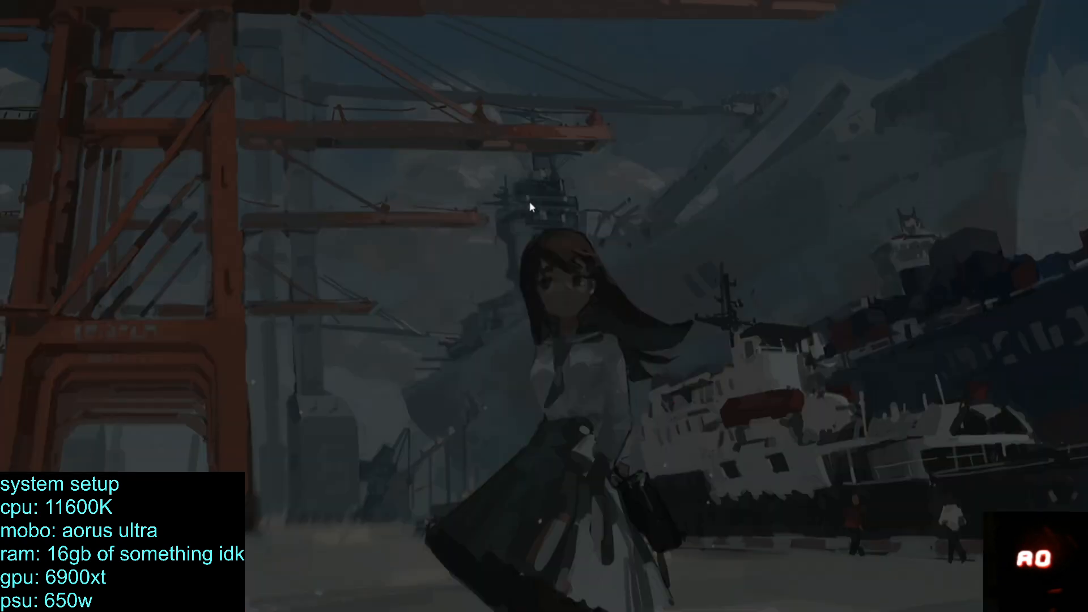
pyautogui.click(489, 377)
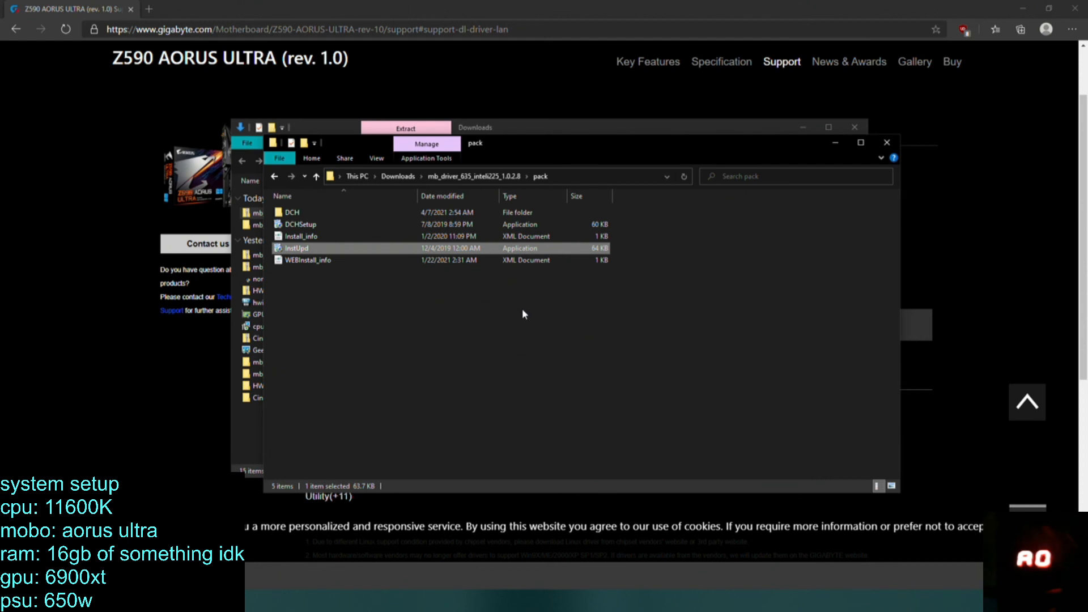
# Run the mb_driver_635_inteli225_1.0.2.8 application again from the parent folder with permission granted, and close both folder windows.
pyautogui.click(275, 177)
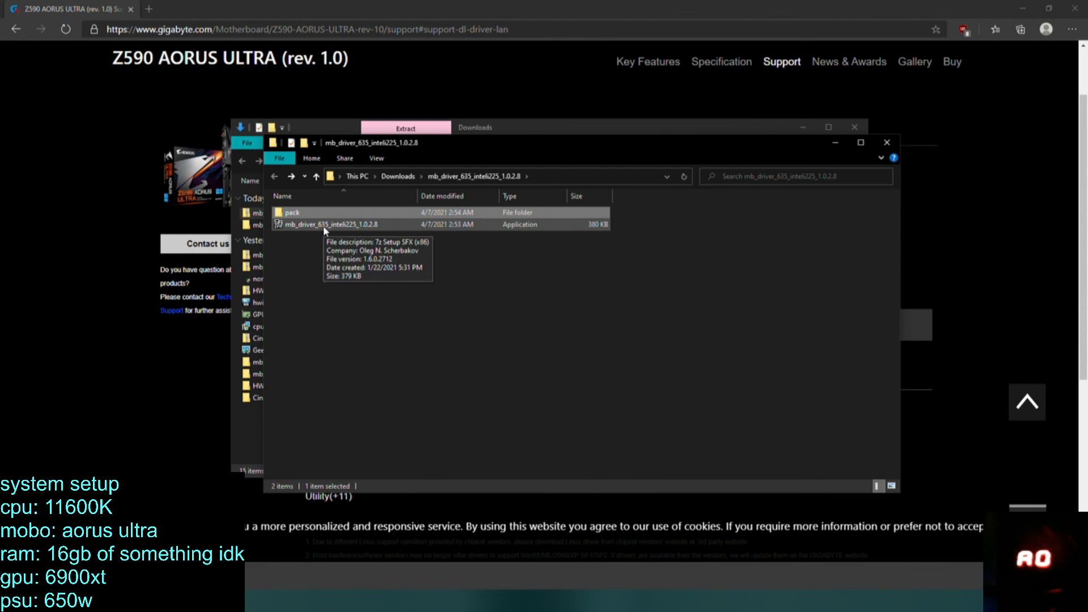
pyautogui.doubleClick(326, 226)
pyautogui.click(475, 383)
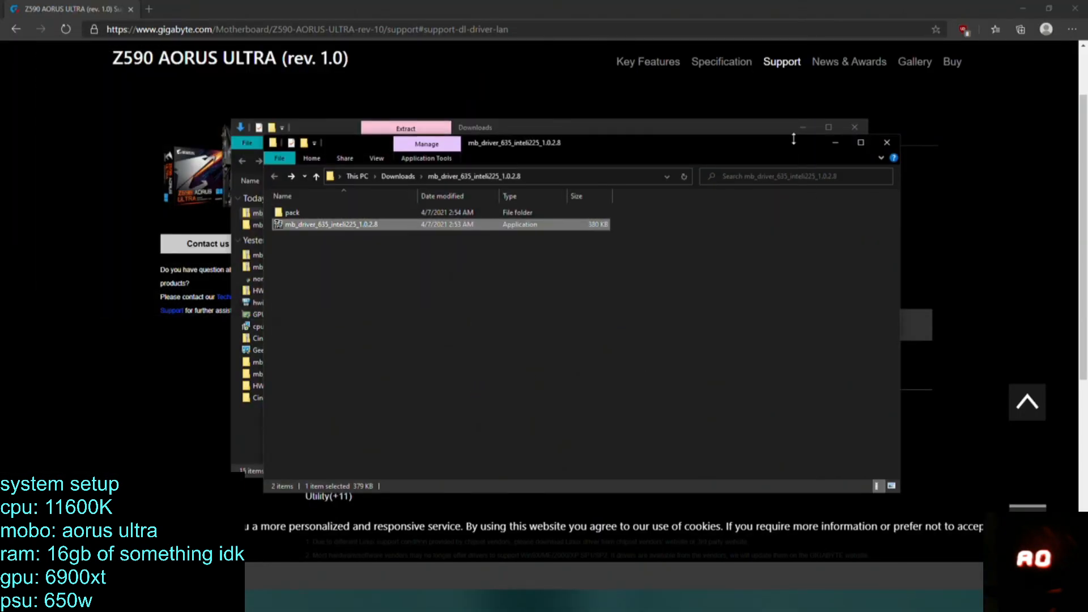
pyautogui.click(895, 142)
pyautogui.click(855, 127)
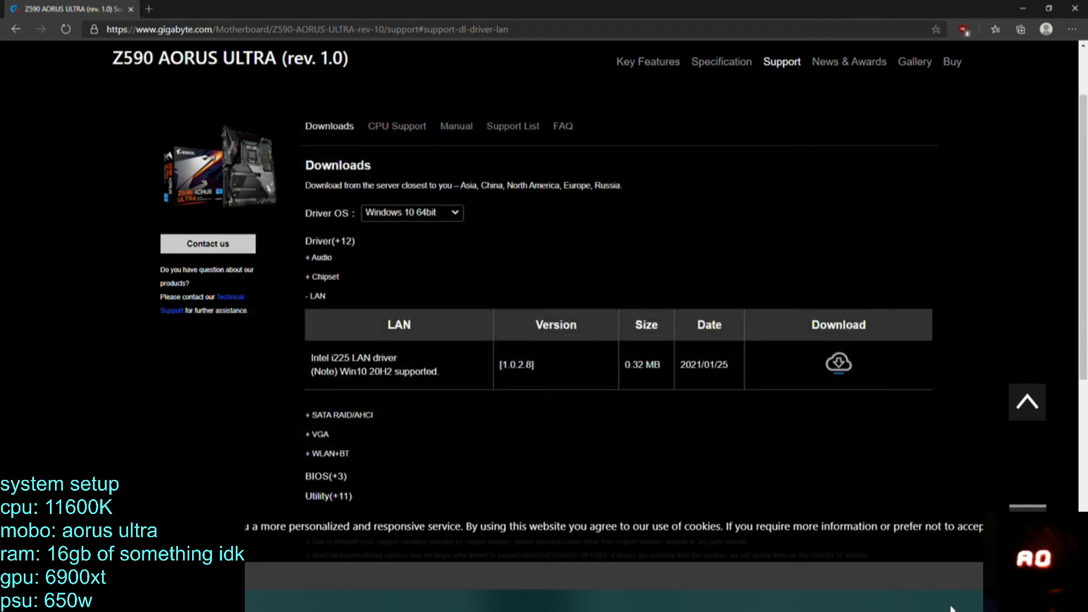
# Check the Network Connections window for an Ethernet adapter, reaching it through the network status settings.
pyautogui.click(984, 601)
pyautogui.rightClick(996, 603)
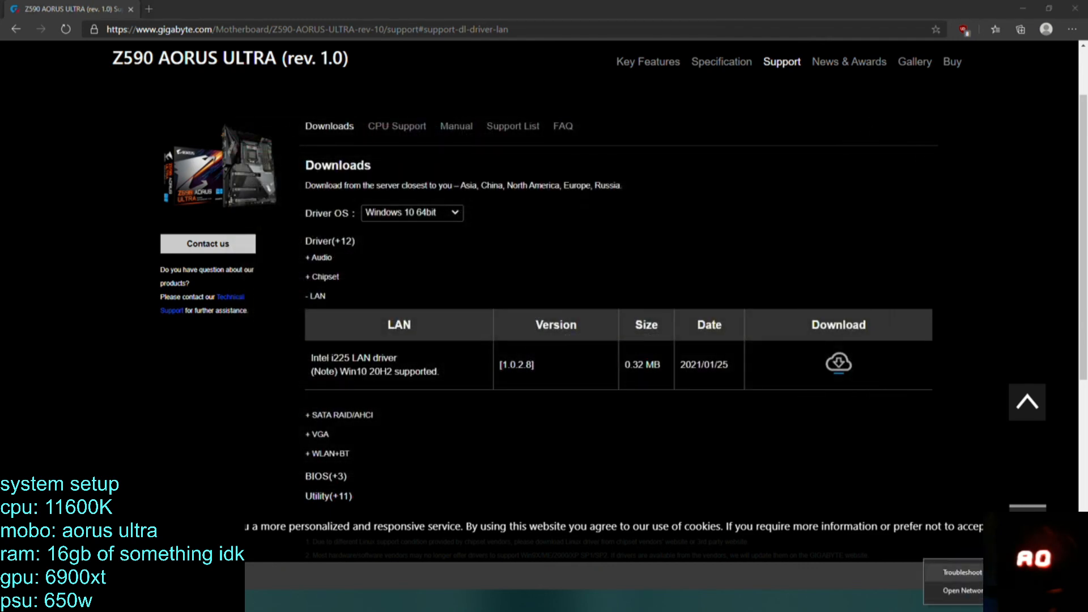
pyautogui.click(964, 590)
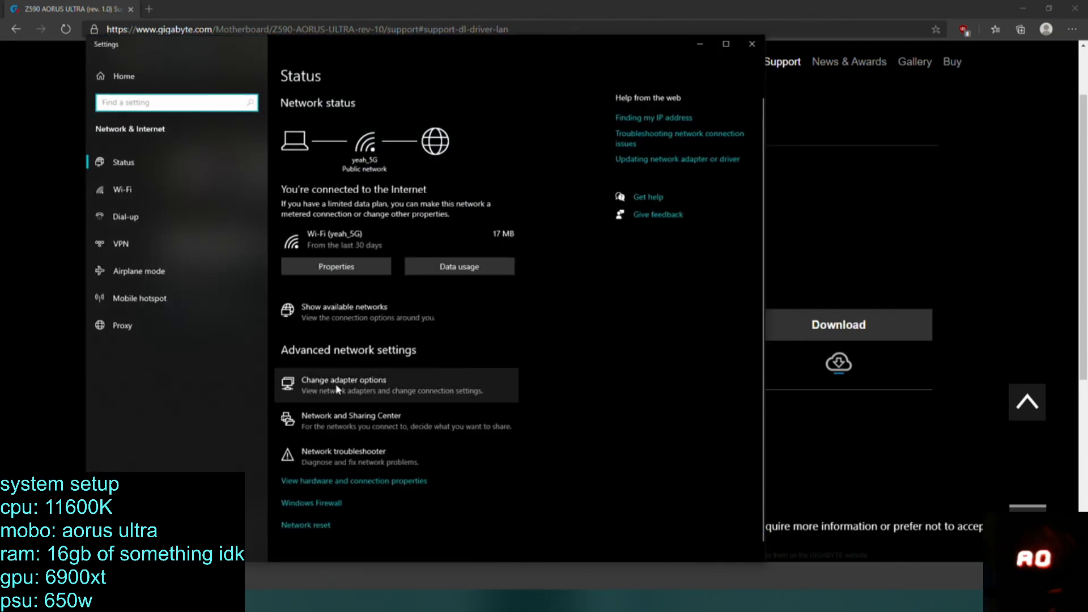
pyautogui.click(342, 381)
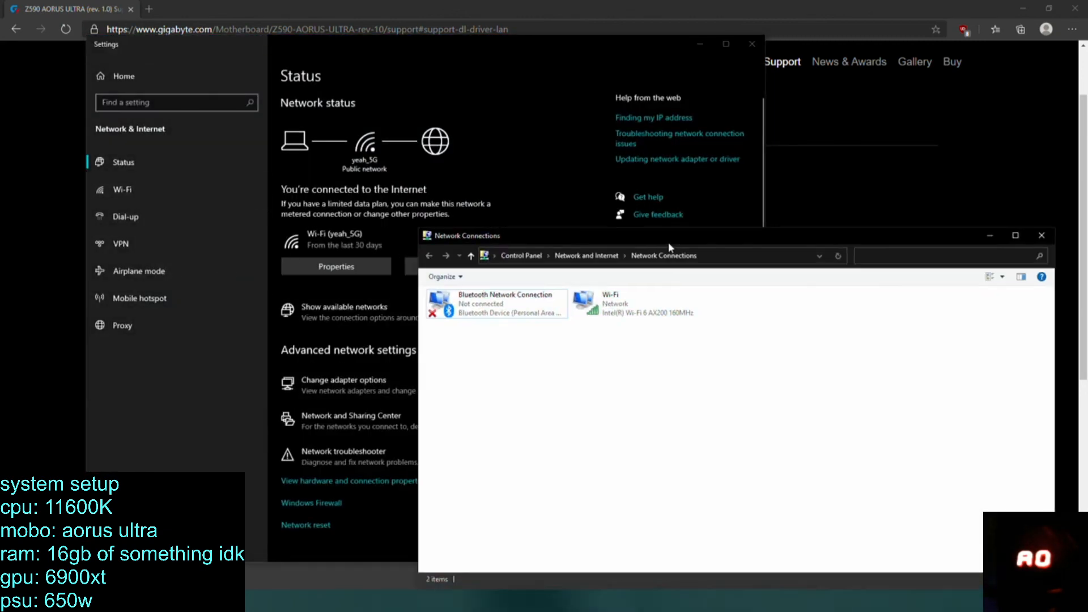
pyautogui.moveTo(668, 242); pyautogui.dragTo(562, 163)
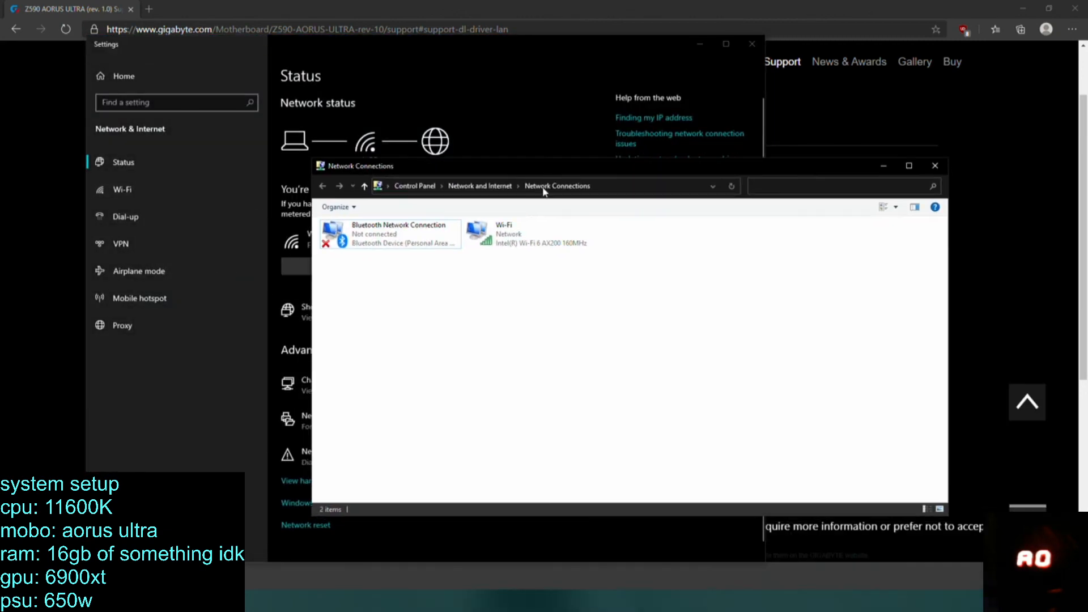
pyautogui.rightClick(533, 306)
pyautogui.click(667, 292)
# Check the device status of the Intel Ethernet Controller (3) I225-V in Device Manager, and close its properties.
pyautogui.click(13, 601)
pyautogui.rightClick(12, 601)
pyautogui.click(56, 364)
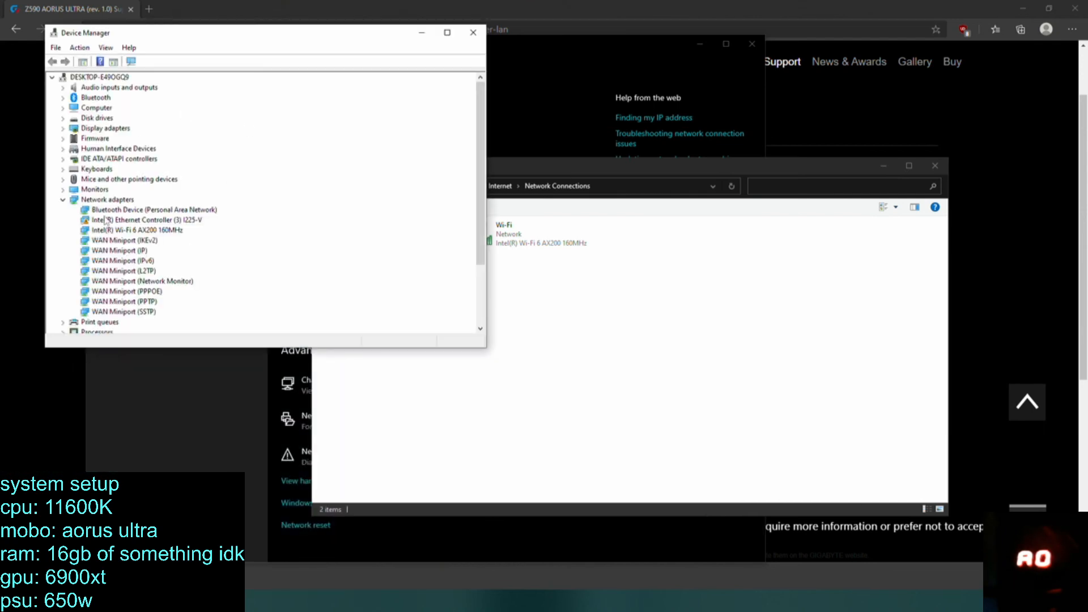
pyautogui.click(121, 222)
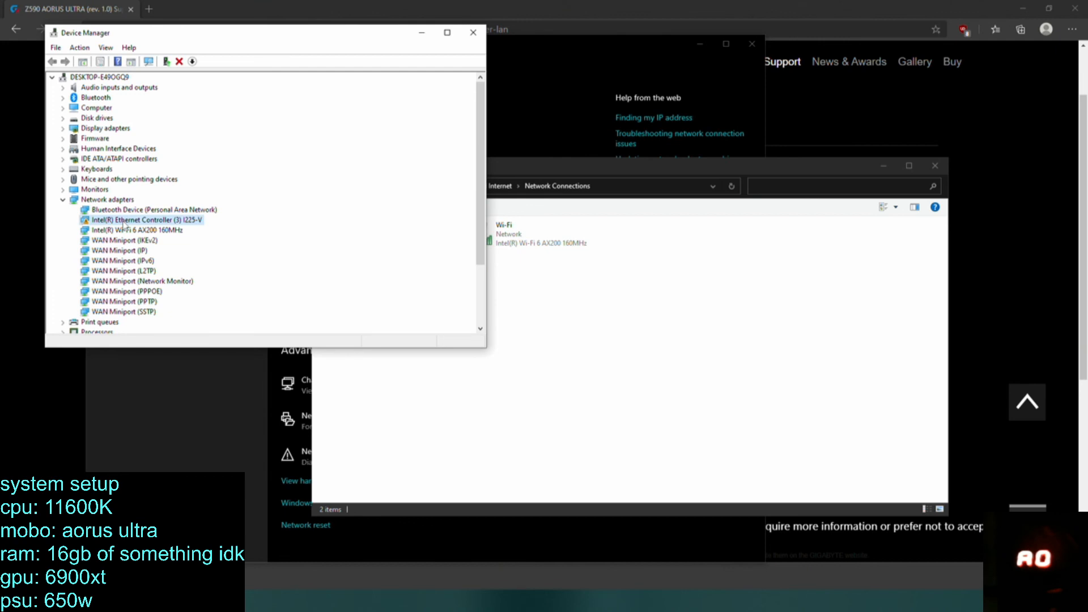
pyautogui.doubleClick(123, 222)
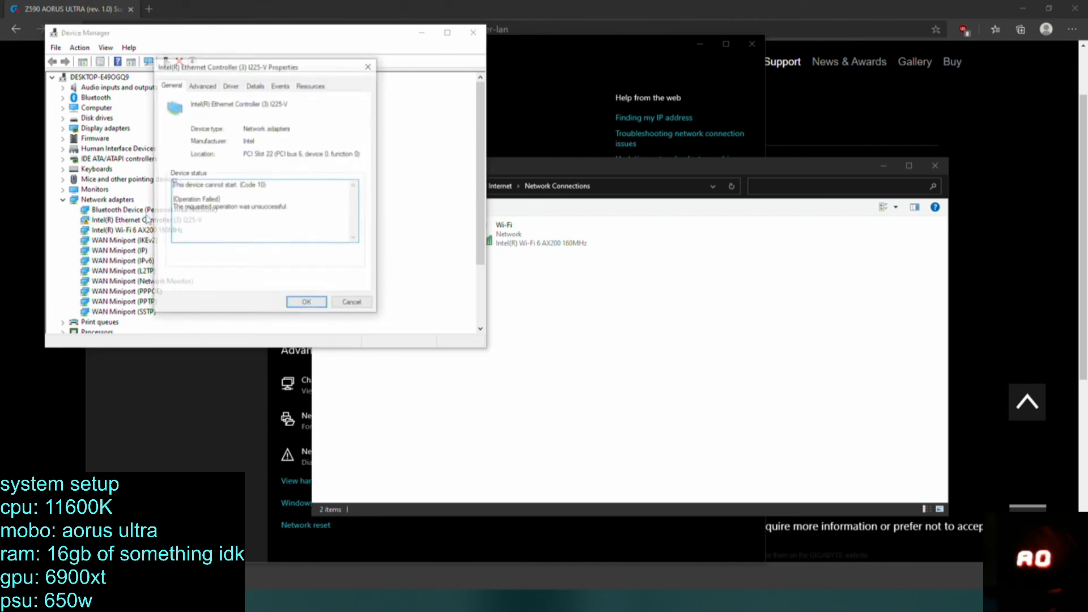
pyautogui.click(361, 305)
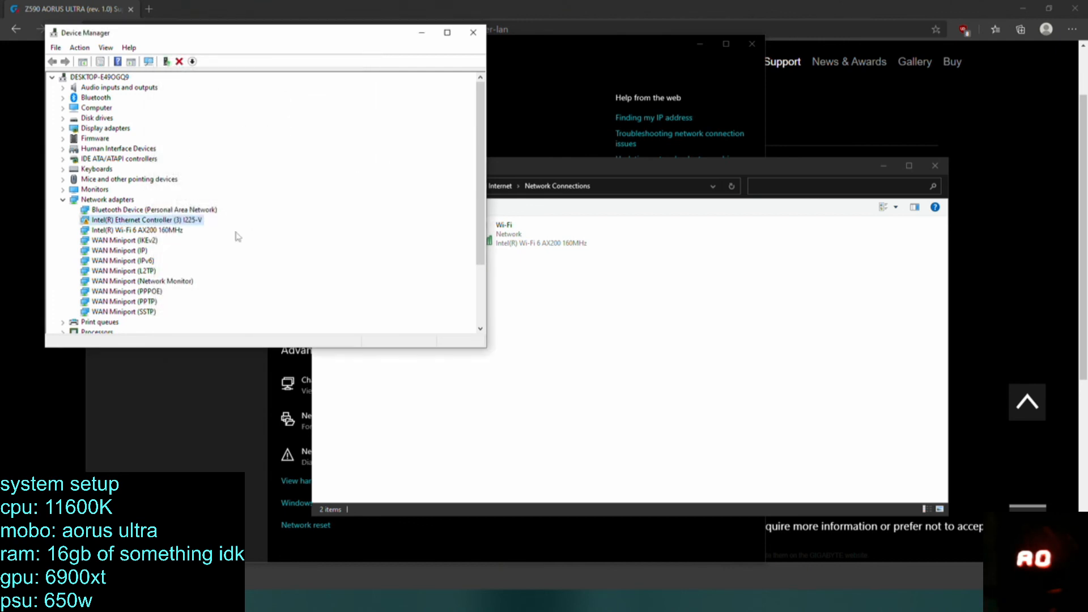
# Examine the event log entries in the I225-V controller's properties, reading the details of the "Device not started" event.
pyautogui.doubleClick(136, 221)
pyautogui.click(278, 85)
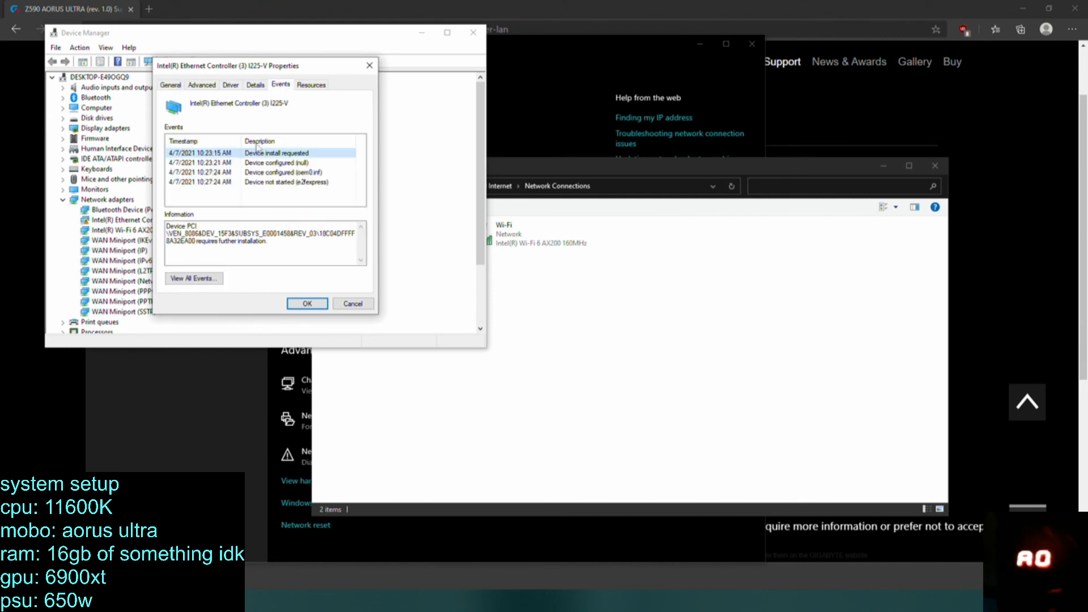
pyautogui.click(256, 173)
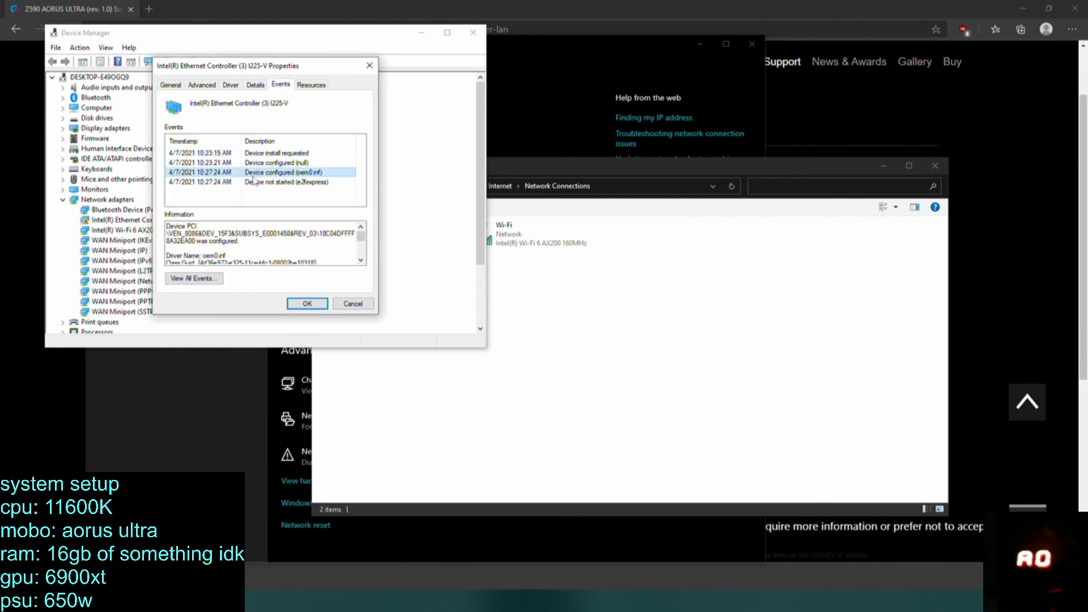
pyautogui.click(252, 182)
pyautogui.scroll(-1, 348, 231)
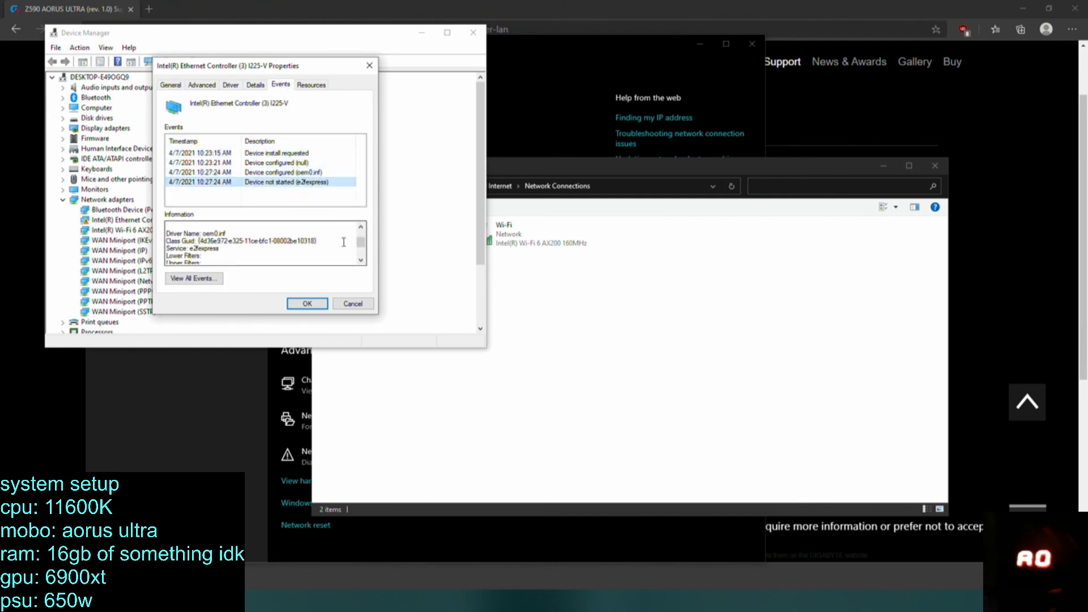
pyautogui.scroll(1, 343, 242)
pyautogui.click(275, 173)
pyautogui.click(276, 163)
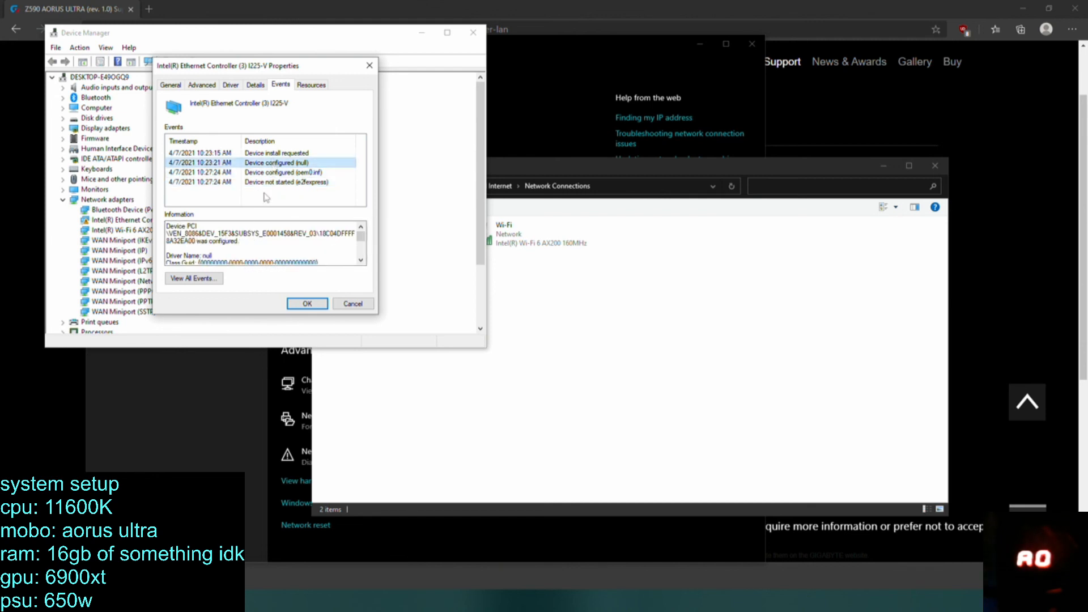
pyautogui.click(279, 182)
pyautogui.scroll(-2, 257, 252)
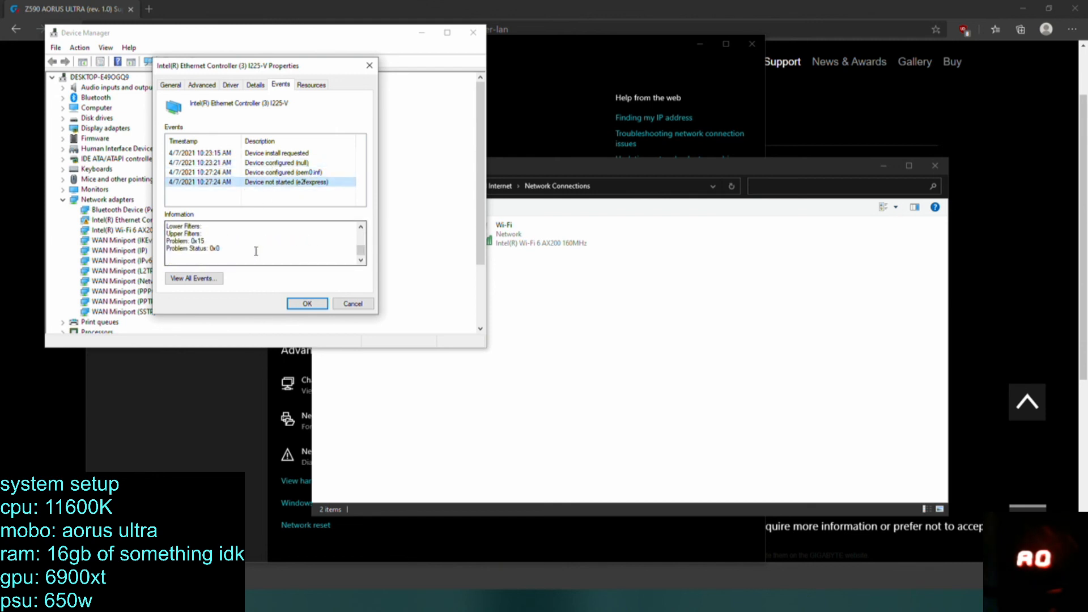
# Review the I225-V controller's "Device not started" event details, driver information and device status, closing its properties and Device Manager.
pyautogui.scroll(1, 256, 251)
pyautogui.scroll(-1, 256, 251)
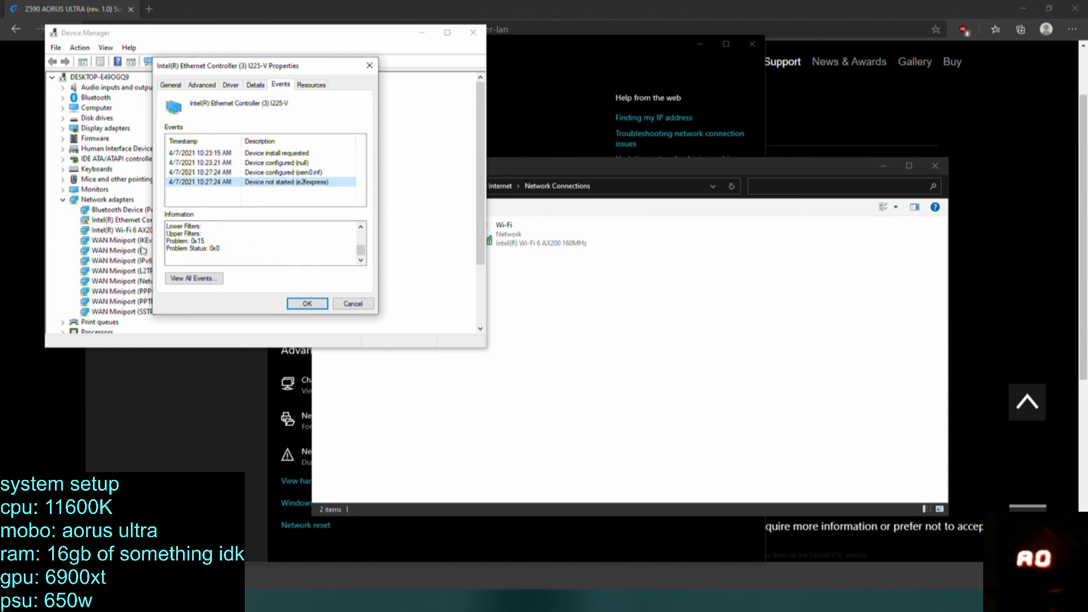
pyautogui.scroll(2, 240, 245)
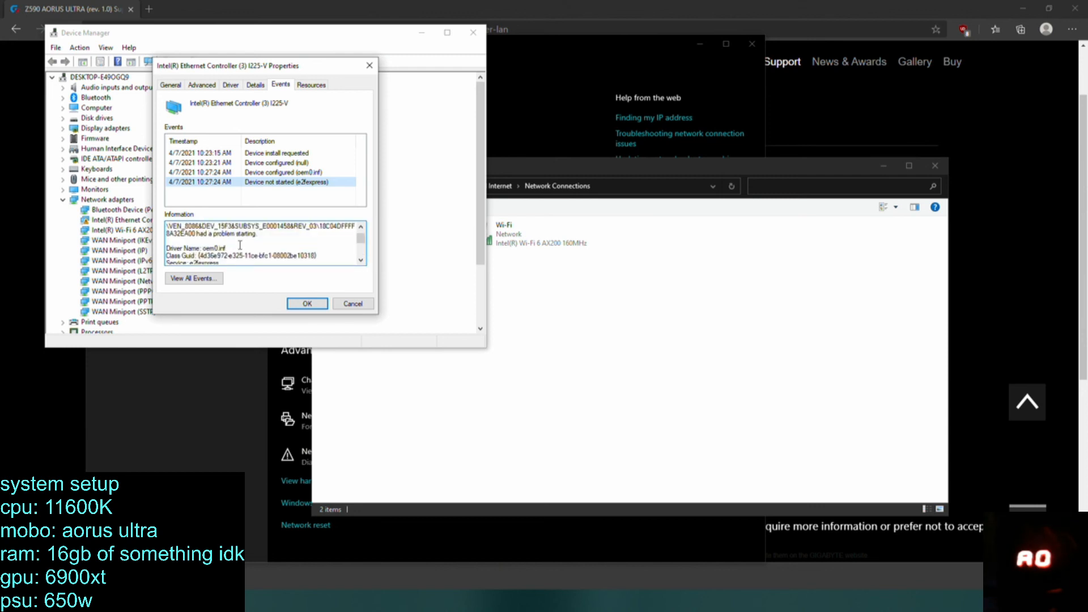
pyautogui.scroll(-1, 248, 246)
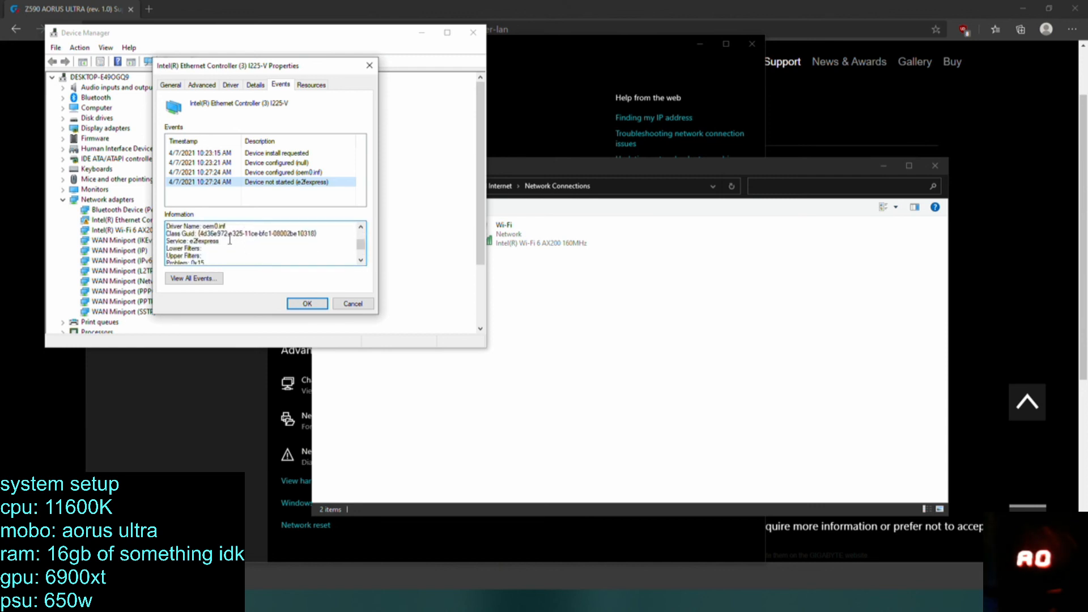
pyautogui.click(234, 85)
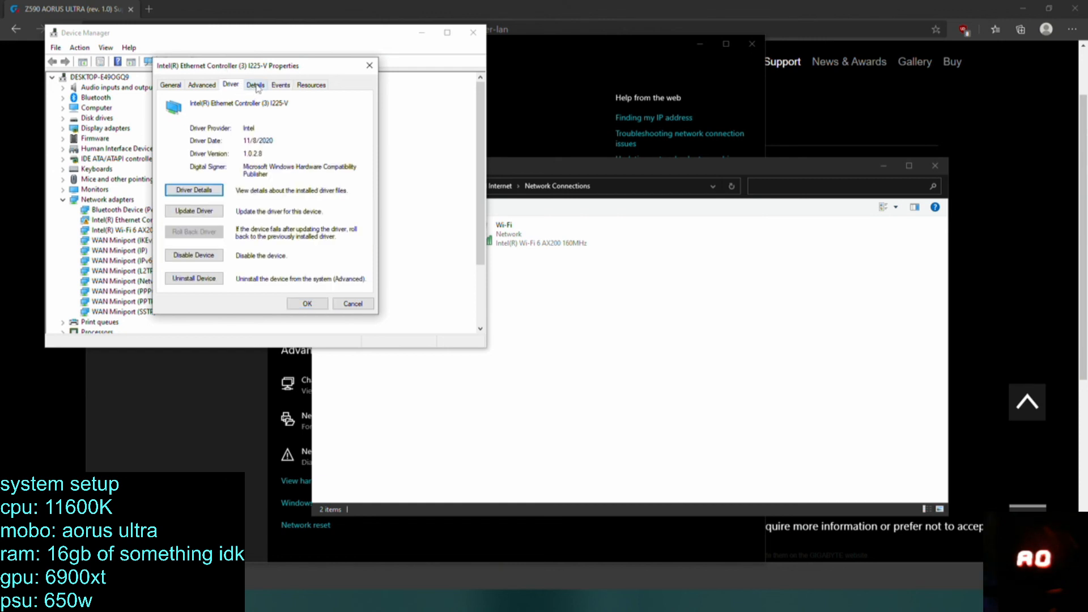
pyautogui.click(256, 86)
pyautogui.click(287, 86)
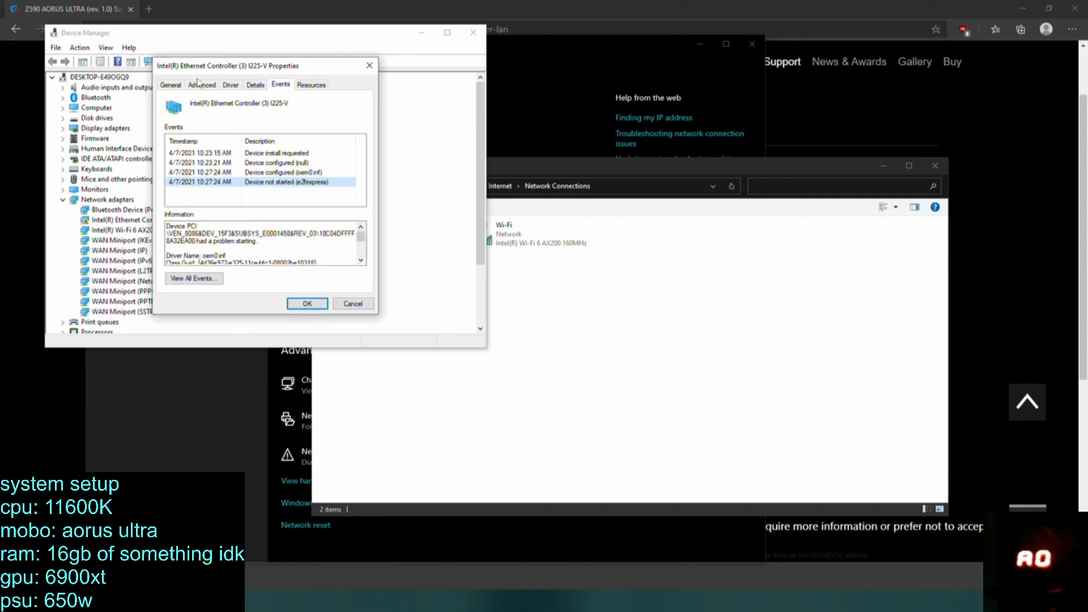
pyautogui.click(169, 87)
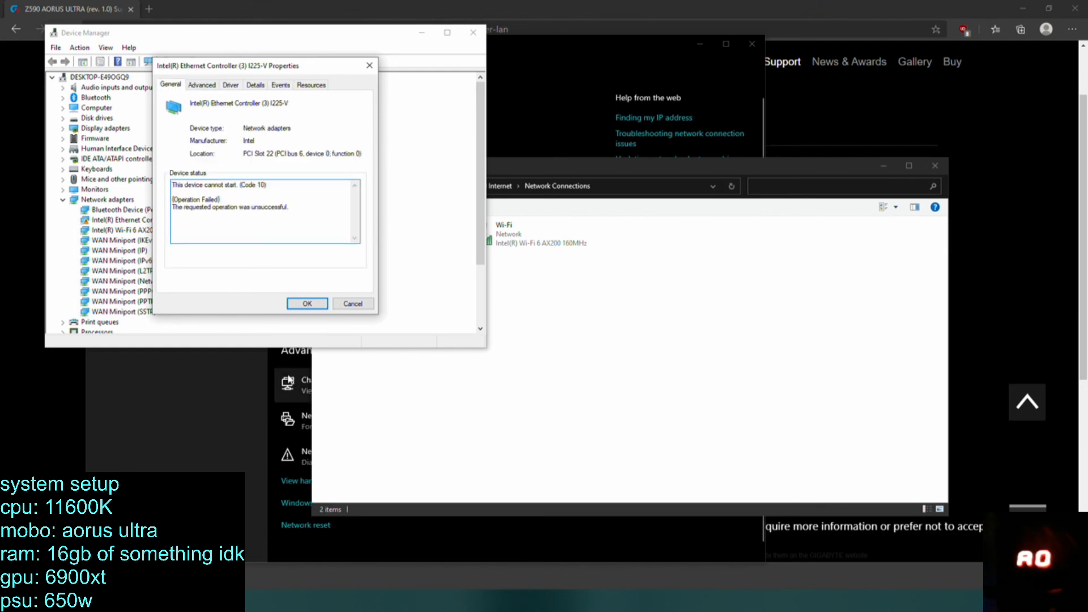
pyautogui.click(307, 304)
pyautogui.click(473, 32)
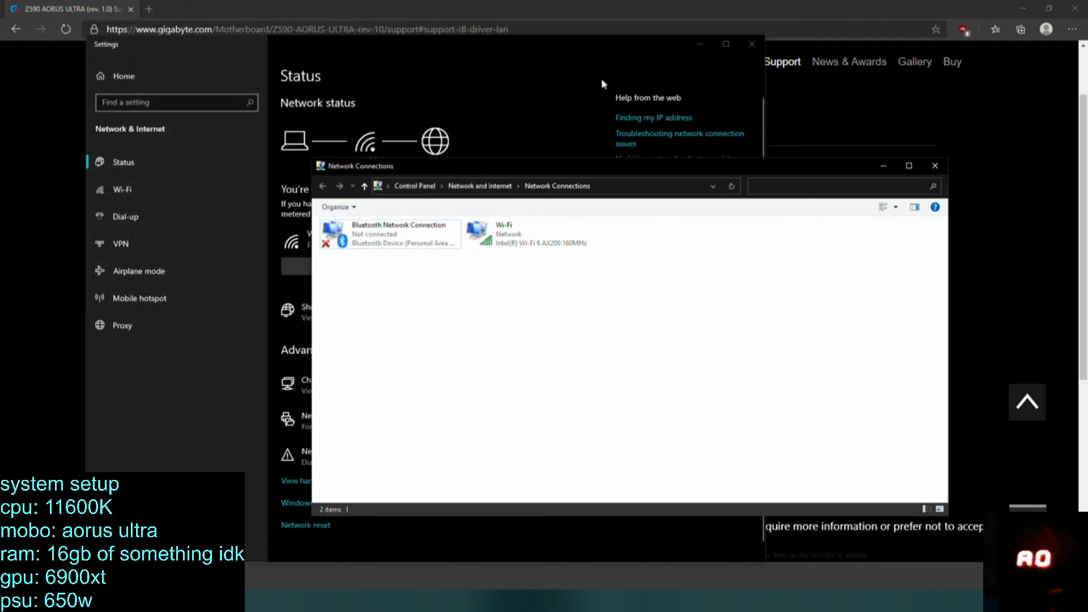
# Close the Network Connections, network settings and browser windows, and restart into the BIOS setup.
pyautogui.click(935, 166)
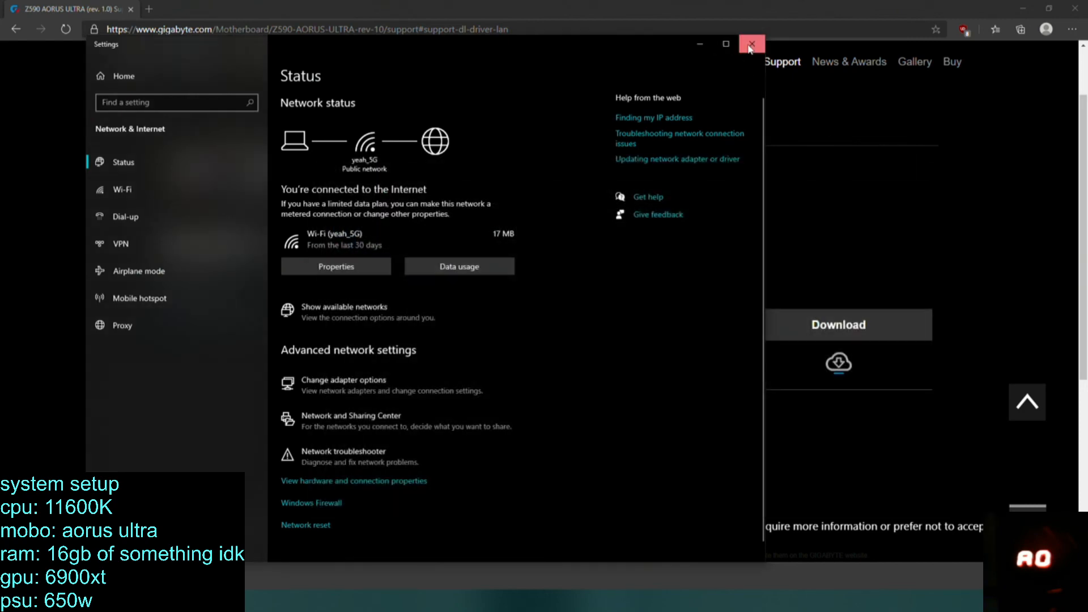
pyautogui.click(750, 46)
pyautogui.click(1075, 8)
pyautogui.press('super')
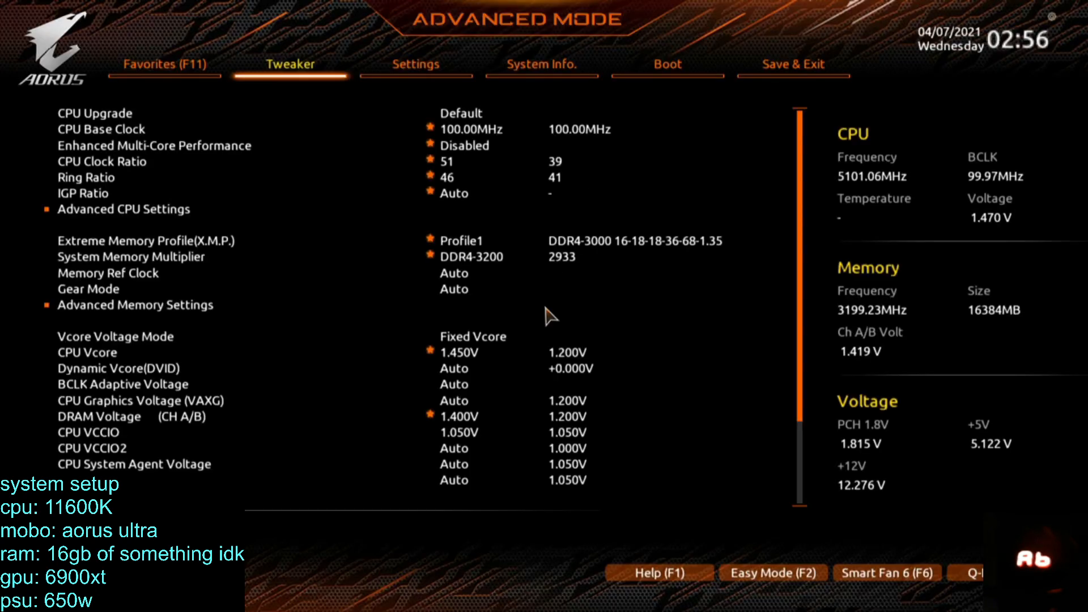
# Load a saved overclock profile from the BIOS profile list.
pyautogui.press('Left')
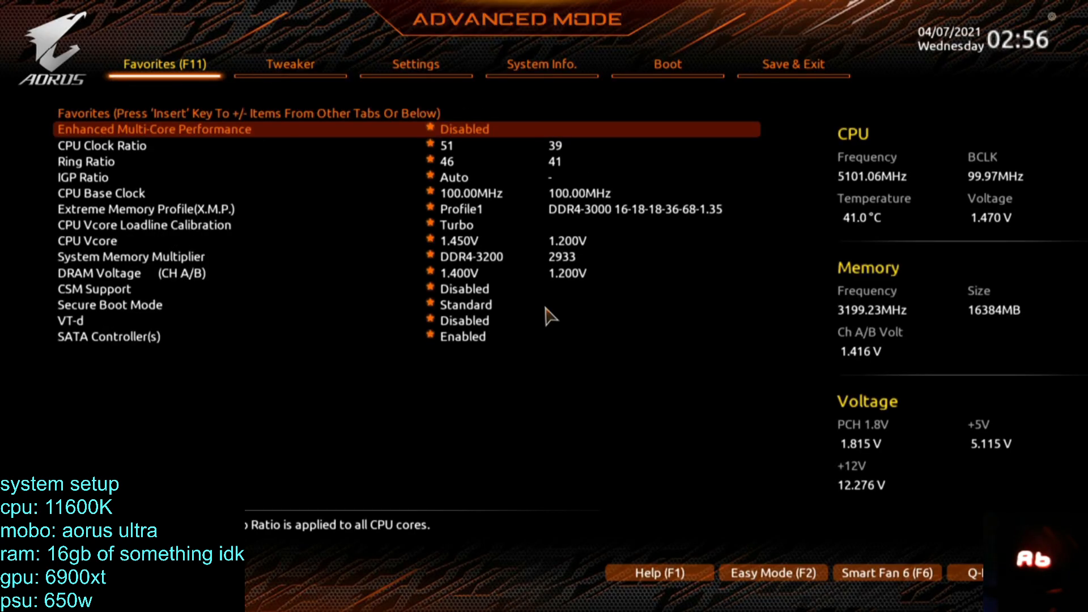
pyautogui.press('Right')
pyautogui.press('Right')
pyautogui.press('Right')
pyautogui.press('Right')
pyautogui.press('Right')
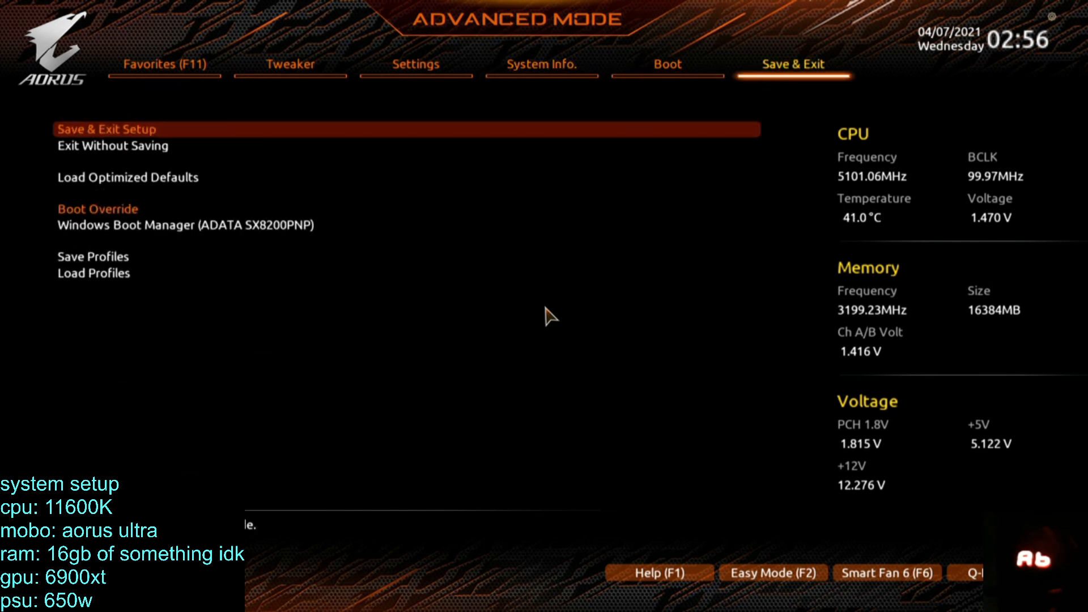
pyautogui.press('Down')
pyautogui.press('Down')
pyautogui.press('Down')
pyautogui.press('Down')
pyautogui.press('Down')
pyautogui.press('Return')
pyautogui.press('Up')
pyautogui.press('Up')
pyautogui.press('Up')
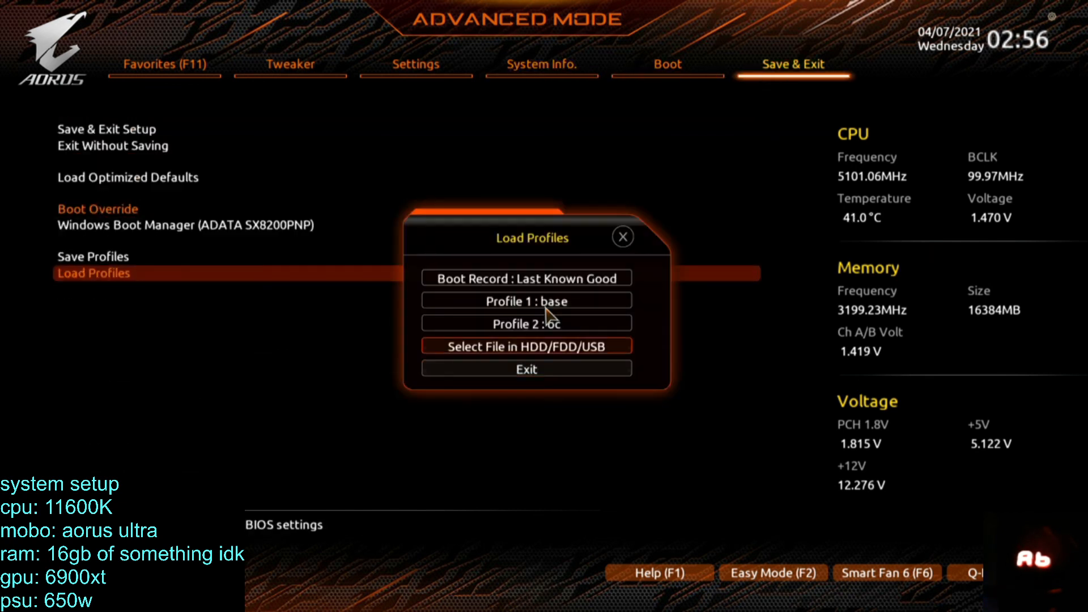
pyautogui.press('Down')
pyautogui.press('Return')
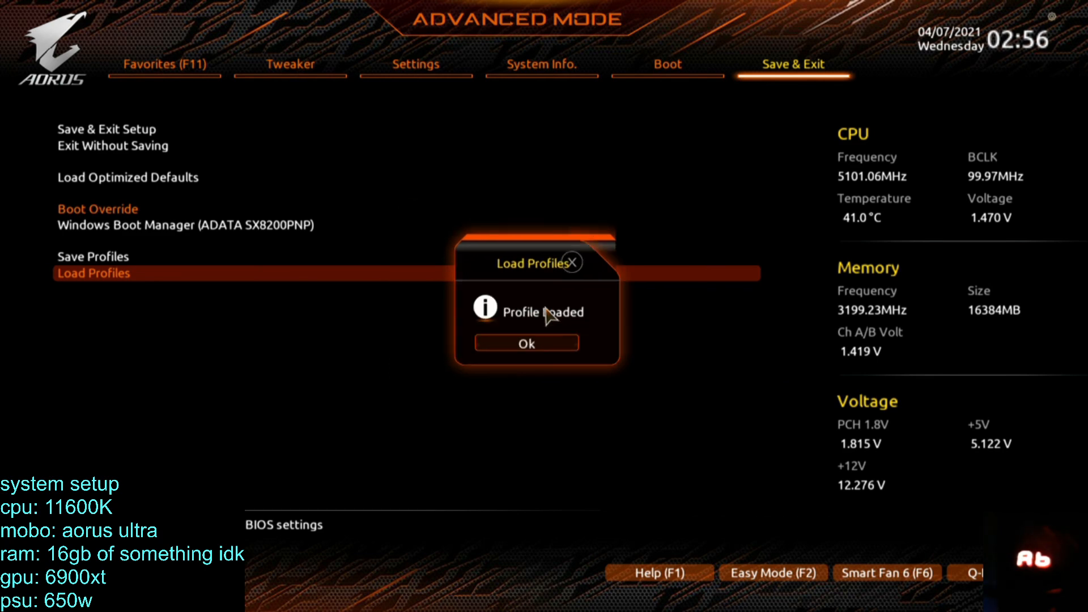
pyautogui.press('Return')
# Check the CPU base clock and CPU clock ratio set by the loaded profile.
pyautogui.press('Left')
pyautogui.press('Left')
pyautogui.press('Left')
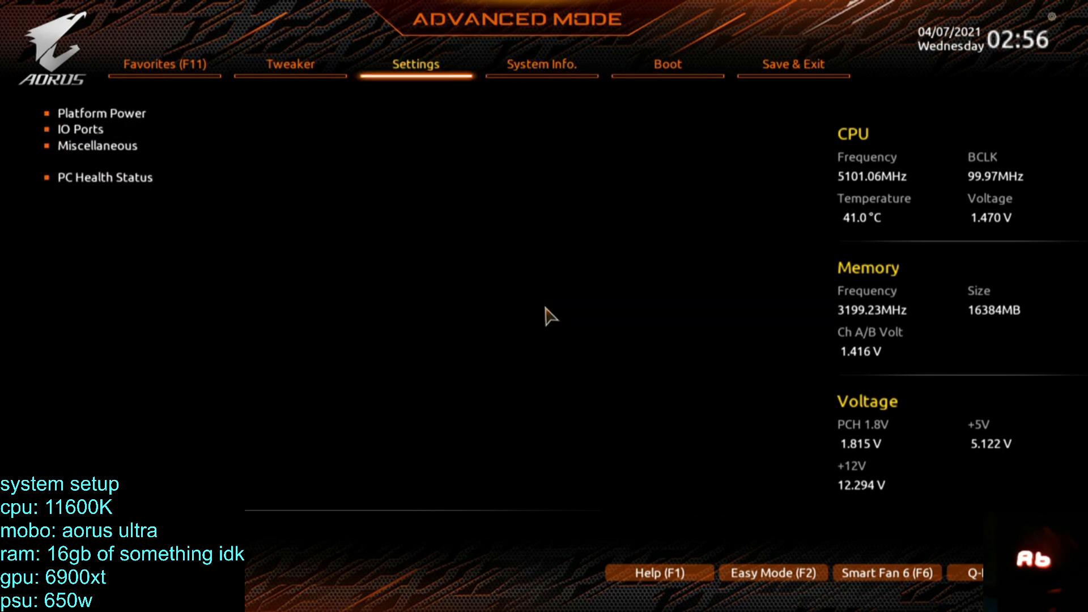
pyautogui.press('Left')
pyautogui.press('Up')
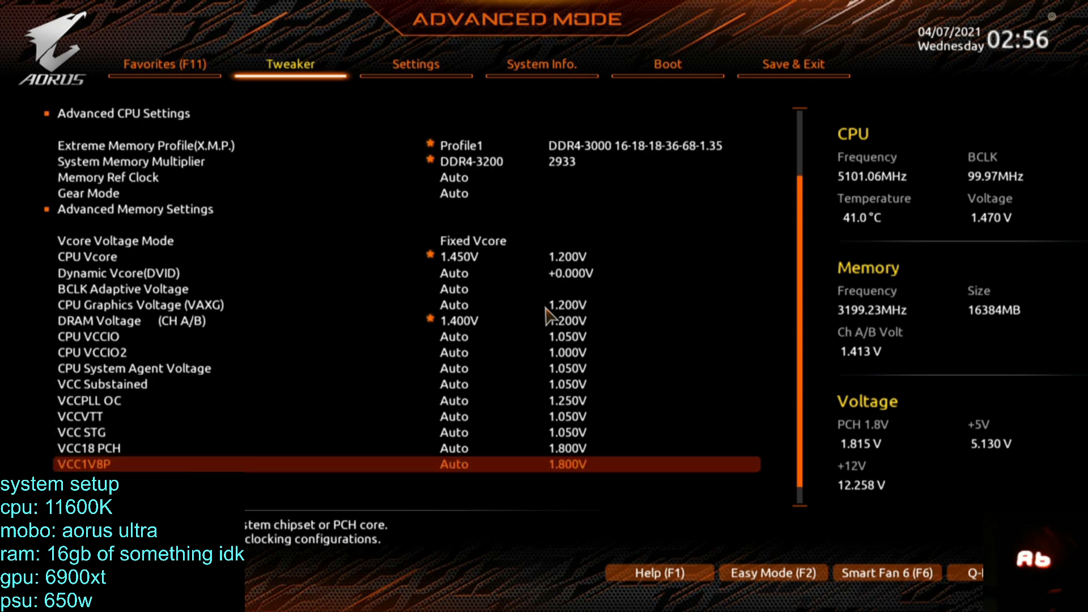
pyautogui.press('Down')
# Examine the DRAM, System Agent and Vcore voltage settings of the loaded profile.
pyautogui.press('Down')
pyautogui.press('Down')
pyautogui.press('Down')
pyautogui.press('Down')
pyautogui.press('Down')
pyautogui.press('Down')
pyautogui.press('Down')
pyautogui.press('Down')
pyautogui.press('Down')
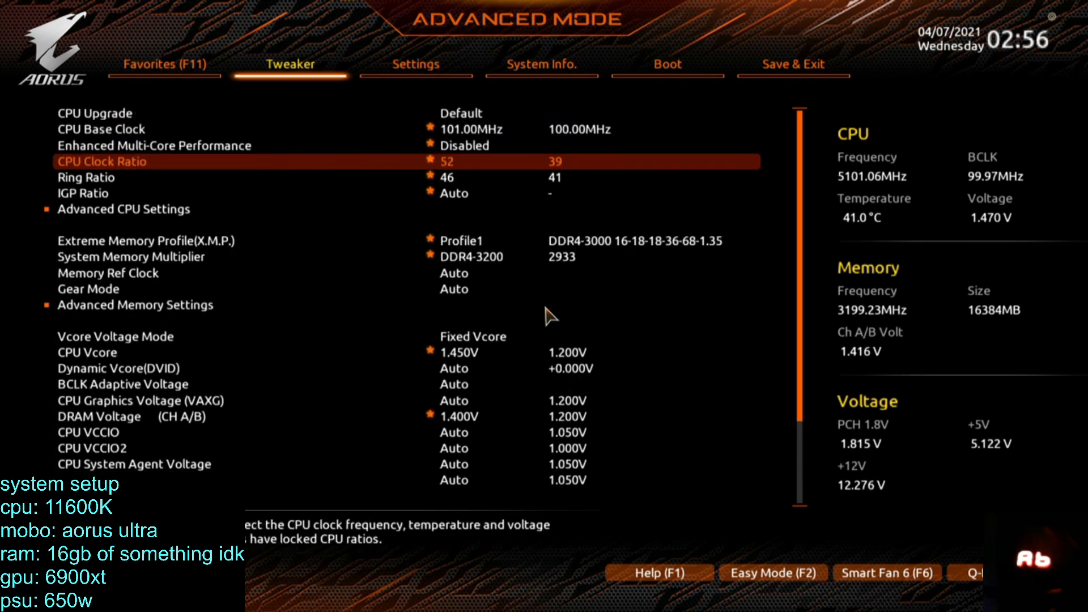
pyautogui.press('Down')
pyautogui.press('Down')
pyautogui.press('Down')
pyautogui.press('Down')
pyautogui.press('Down')
pyautogui.press('Down')
pyautogui.press('Down')
pyautogui.press('Down')
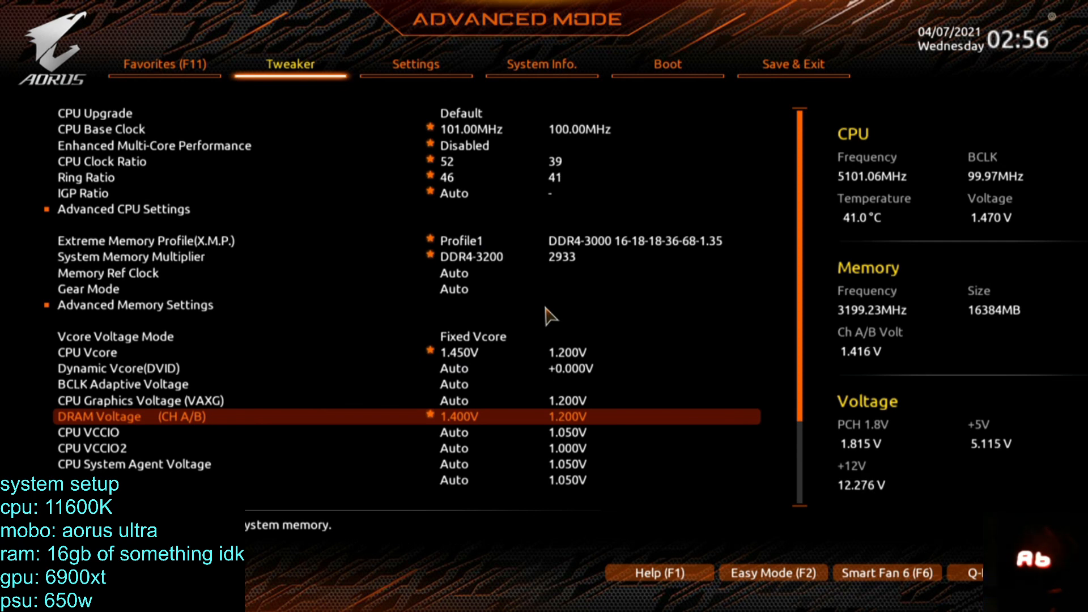
pyautogui.press('Down')
pyautogui.press('Down')
pyautogui.press('Down')
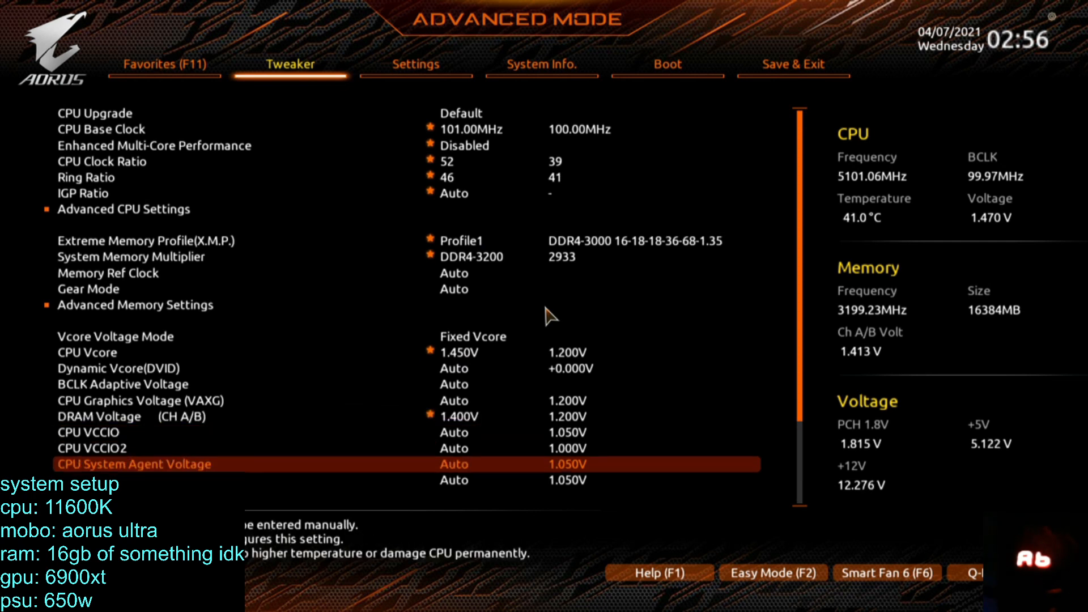
pyautogui.press('Down')
pyautogui.press('Up')
pyautogui.press('Up')
pyautogui.press('Up')
pyautogui.press('Up')
pyautogui.press('Up')
pyautogui.press('Up')
pyautogui.press('Up')
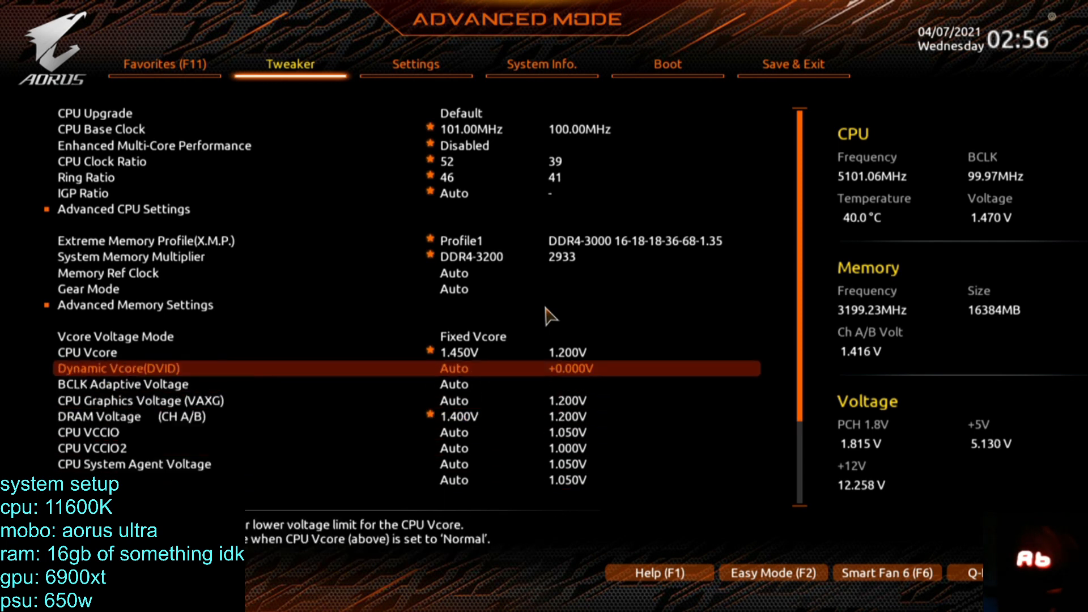
pyautogui.press('Up')
pyautogui.press('Up')
pyautogui.press('Up')
pyautogui.press('Up')
pyautogui.press('Up')
pyautogui.press('Up')
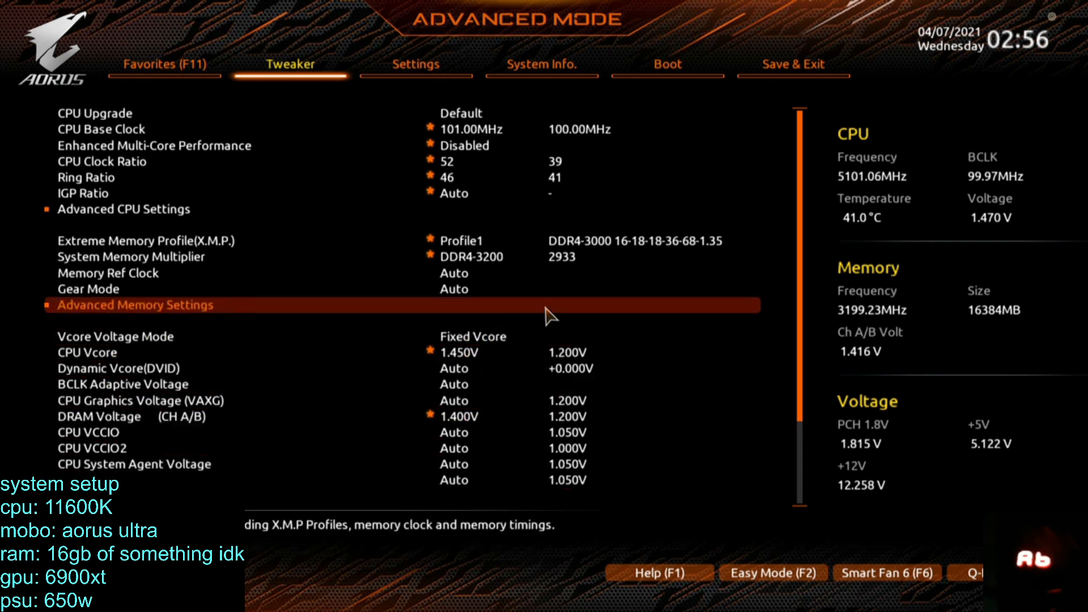
# Load the optimized default BIOS settings.
pyautogui.press('Right')
pyautogui.press('Right')
pyautogui.press('Right')
pyautogui.press('Right')
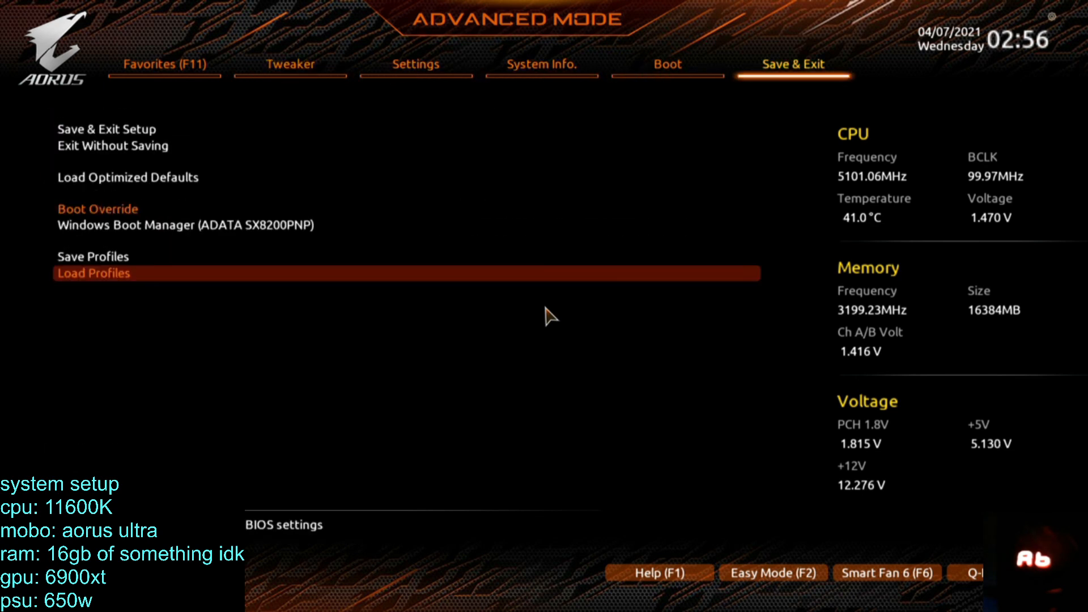
pyautogui.press('Up')
pyautogui.press('Up')
pyautogui.press('Up')
pyautogui.press('Return')
pyautogui.press('Return')
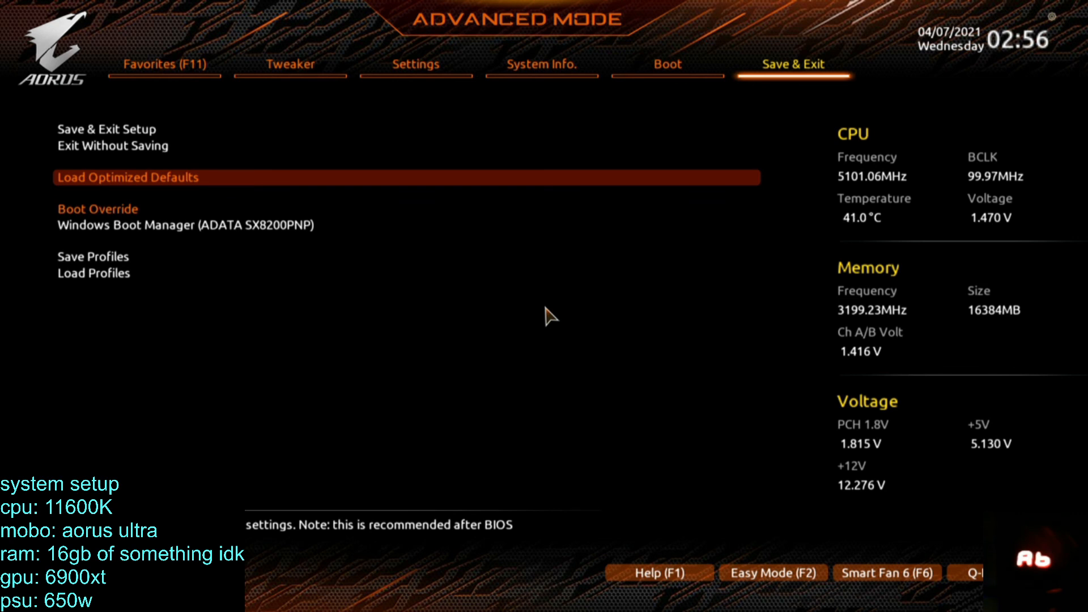
pyautogui.press('Down')
pyautogui.press('Down')
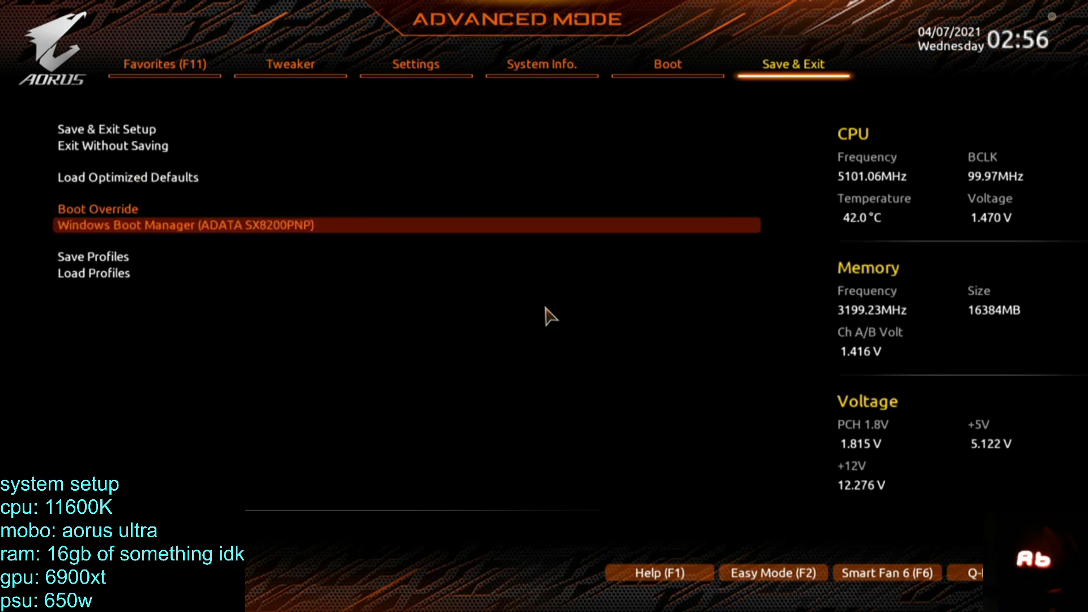
pyautogui.press('Up')
pyautogui.press('Up')
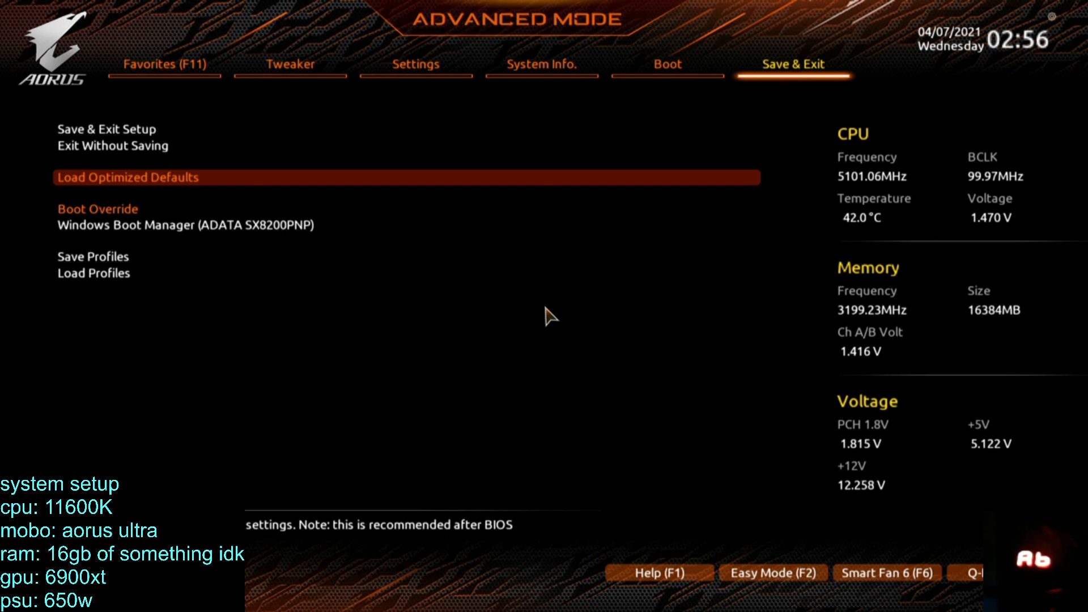
# Review the CPU clock, memory and voltage settings with the optimized defaults loaded.
pyautogui.press('Left')
pyautogui.press('Left')
pyautogui.press('Left')
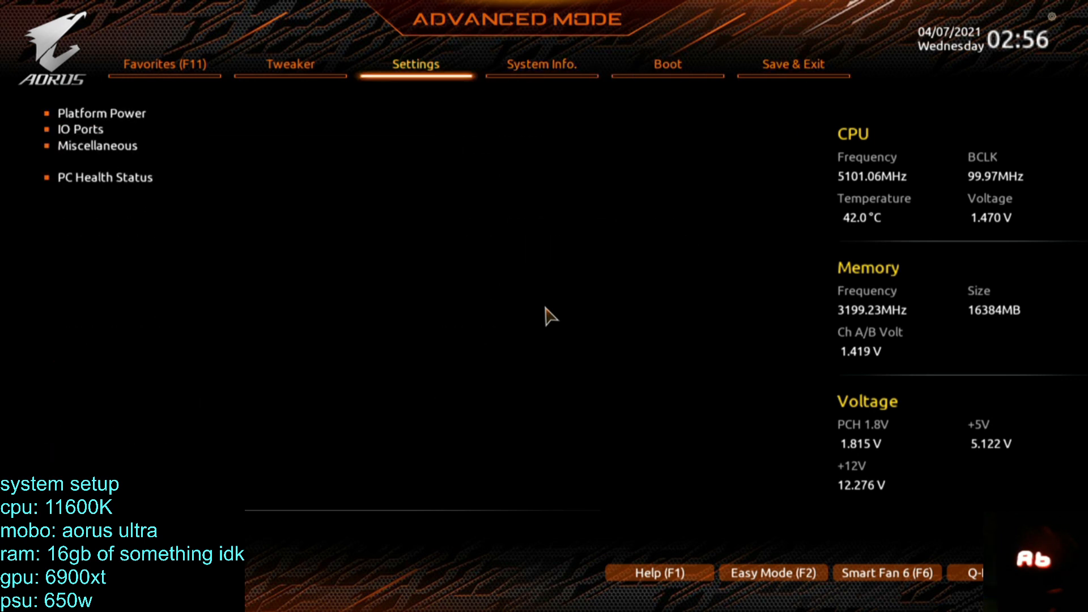
pyautogui.press('Left')
pyautogui.press('Down')
pyautogui.press('Down')
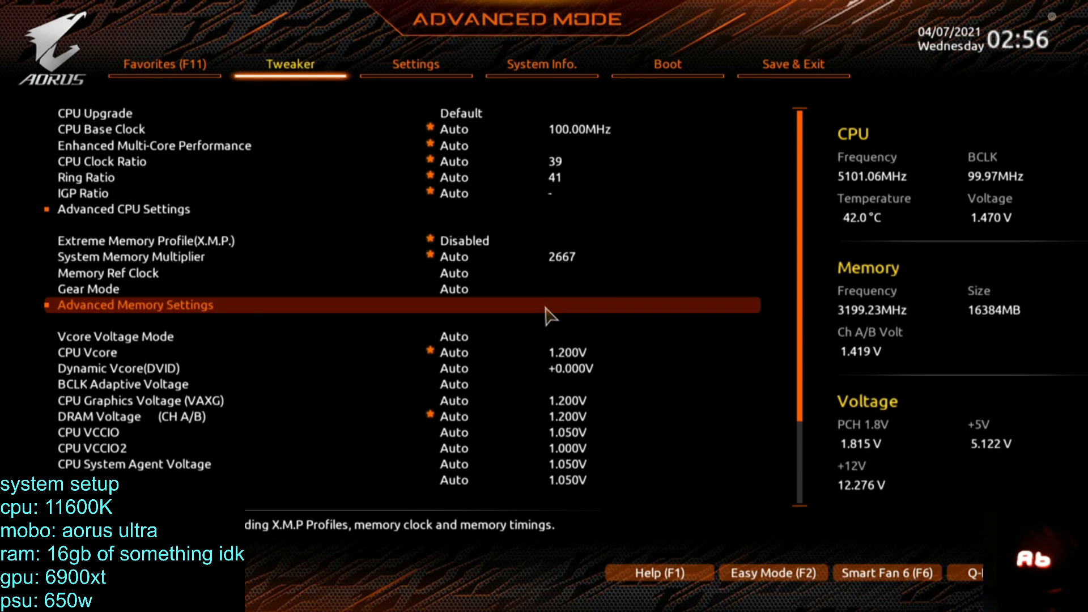
pyautogui.press('Down')
pyautogui.press('Down')
pyautogui.press('Down')
pyautogui.press('Down')
pyautogui.press('Down')
pyautogui.press('Down')
pyautogui.press('Down')
pyautogui.press('Down')
pyautogui.press('Down')
pyautogui.press('Down')
pyautogui.press('Down')
pyautogui.press('Down')
pyautogui.press('Down')
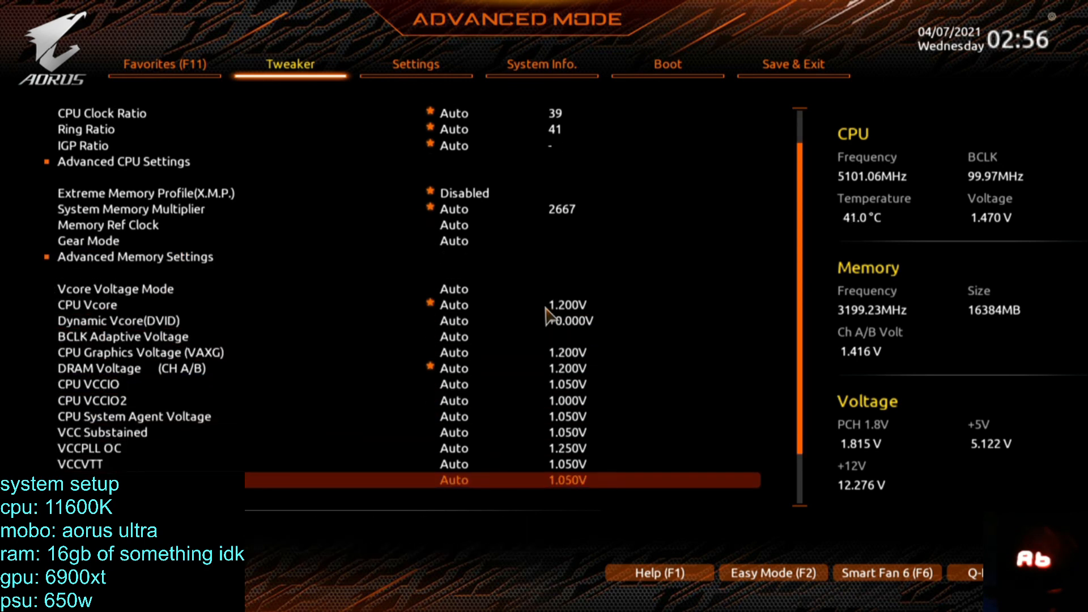
pyautogui.press('Down')
pyautogui.press('Down')
pyautogui.press('Down')
# Examine the PLL overvoltage, DRAM training, DDRVPP and DRAM termination voltage options, and return to the main Tweaker settings.
pyautogui.press('Return')
pyautogui.press('Down')
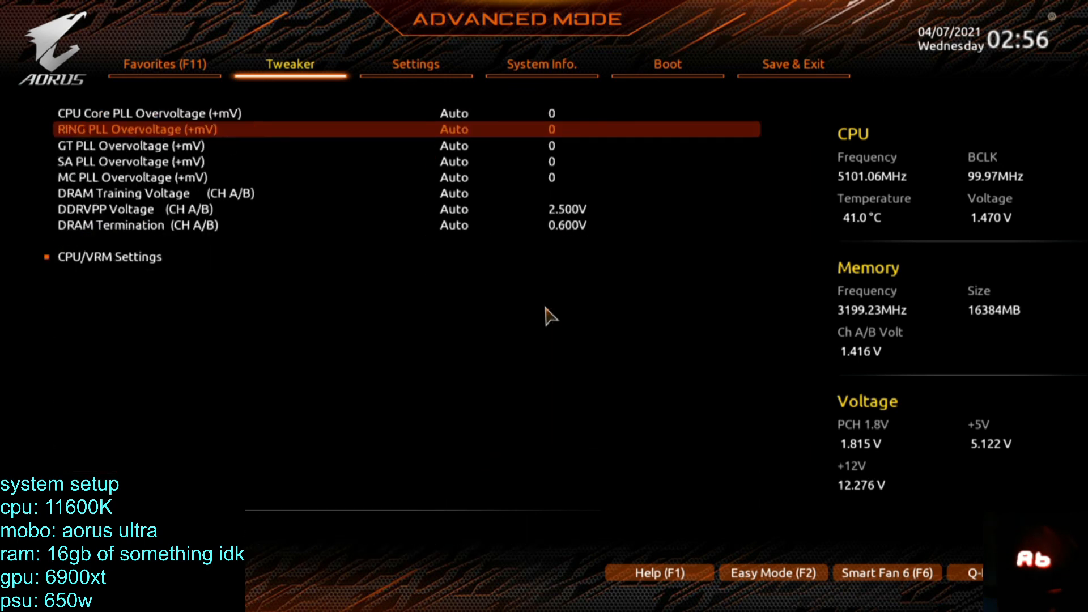
pyautogui.press('Down')
pyautogui.press('Up')
pyautogui.press('Down')
pyautogui.press('Down')
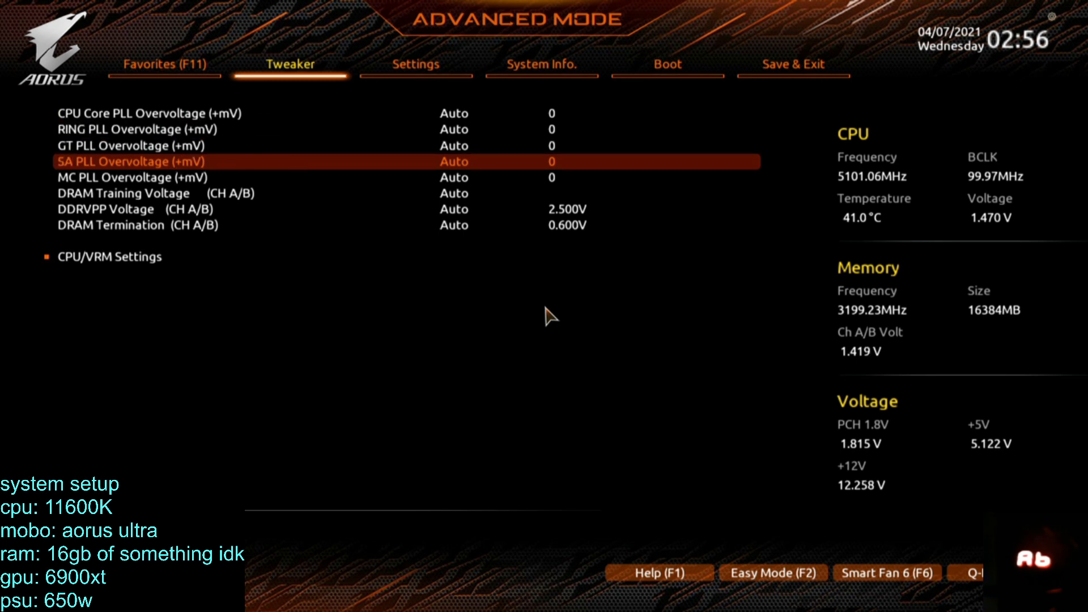
pyautogui.press('Down')
pyautogui.press('Down')
pyautogui.press('Up')
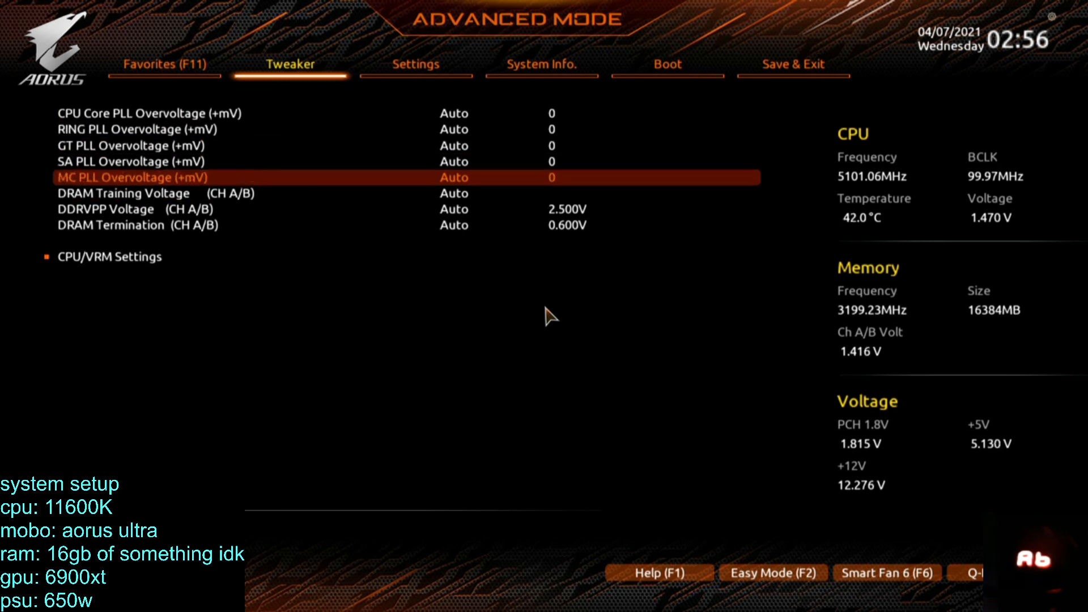
pyautogui.press('Down')
pyautogui.press('Down')
pyautogui.press('Down')
pyautogui.press('Up')
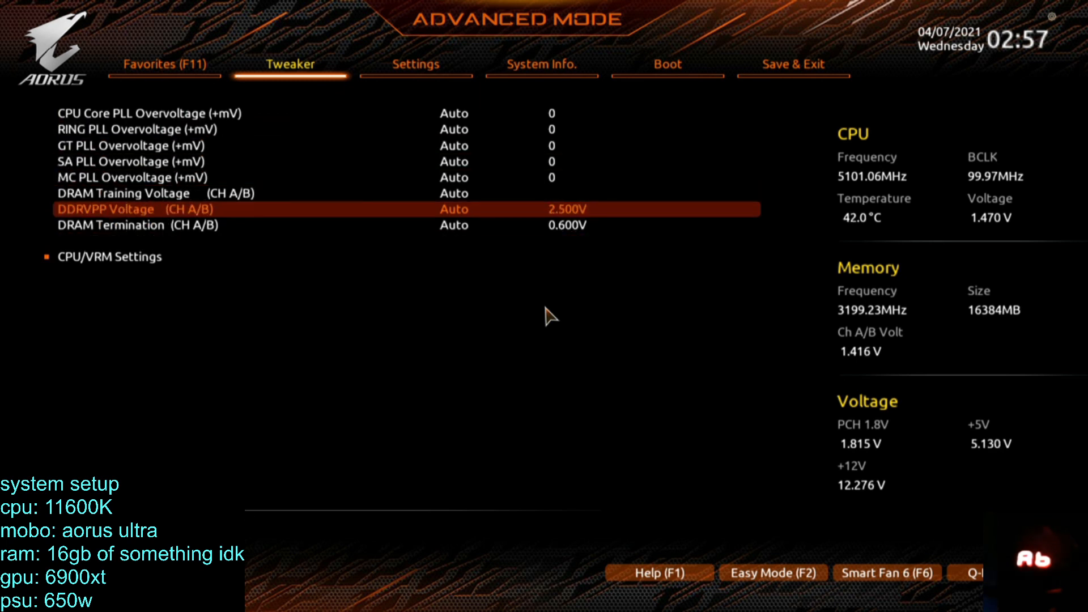
pyautogui.press('Escape')
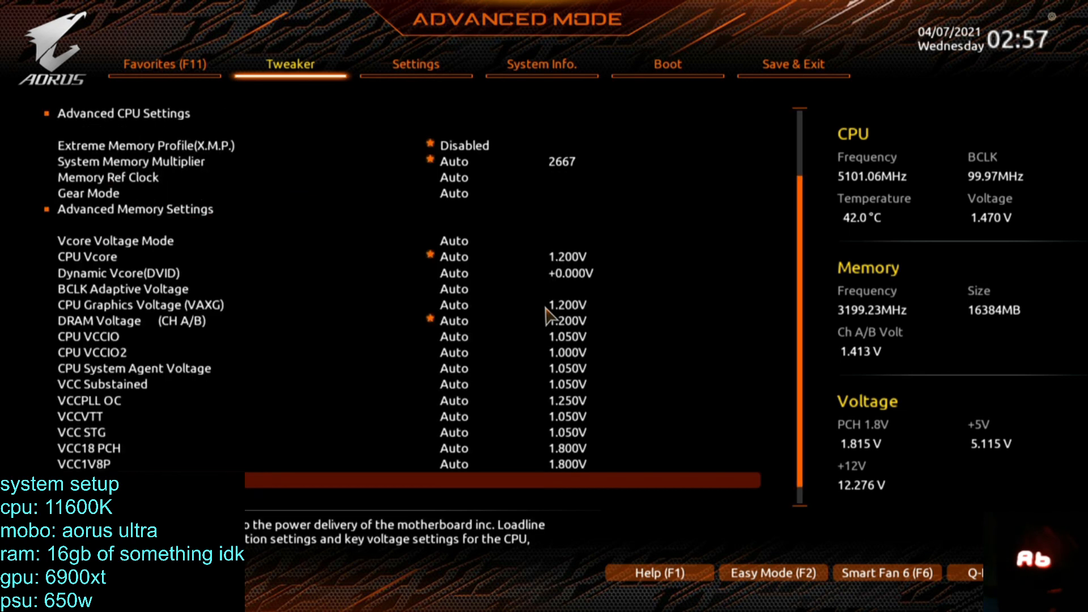
# Save the BIOS configuration, reboot, and re-enter the setup in Advanced Mode.
pyautogui.press('F10')
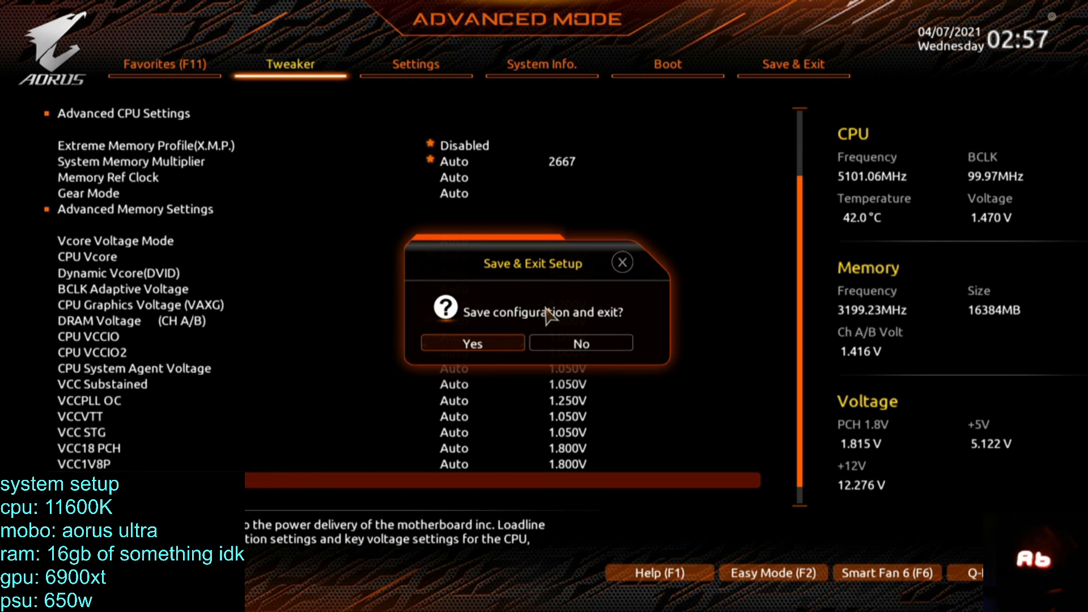
pyautogui.press('Return')
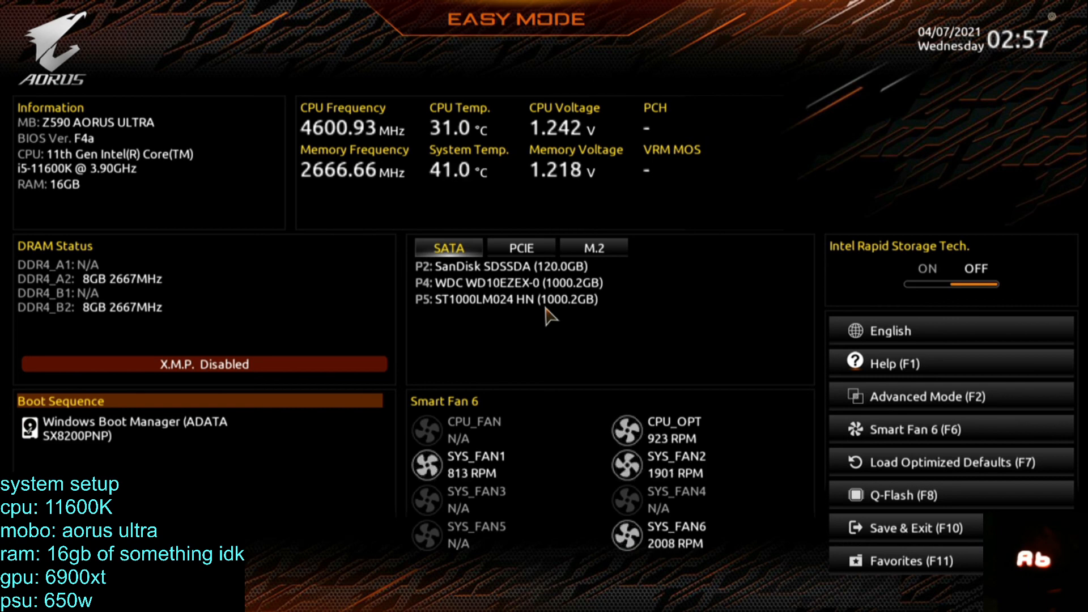
pyautogui.press('F2')
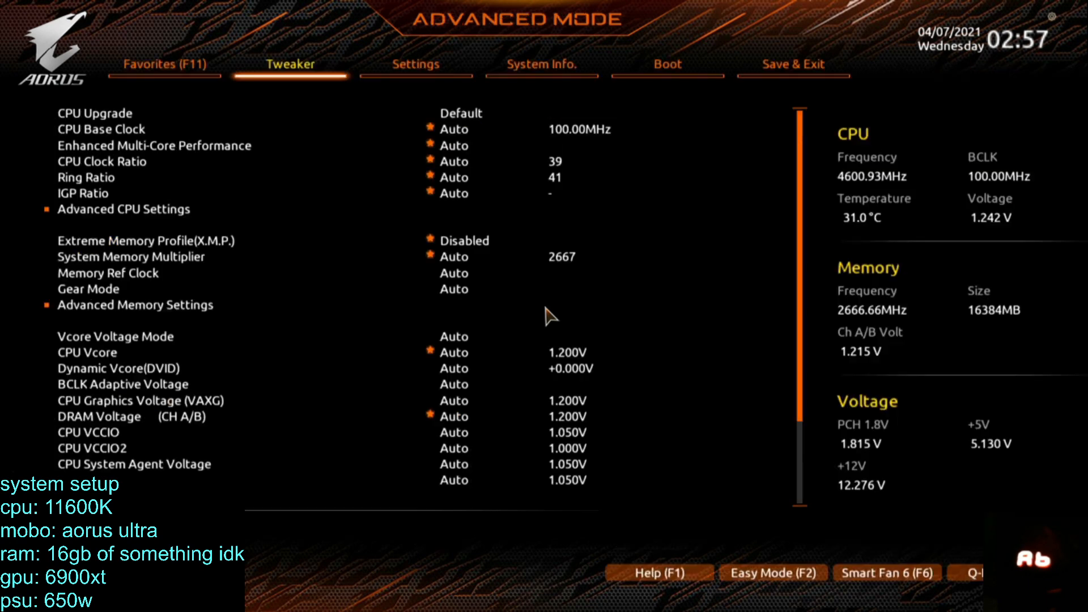
# Check the system information and the plug-in device details for the PCIe and M.2 slots.
pyautogui.press('Right')
pyautogui.press('Right')
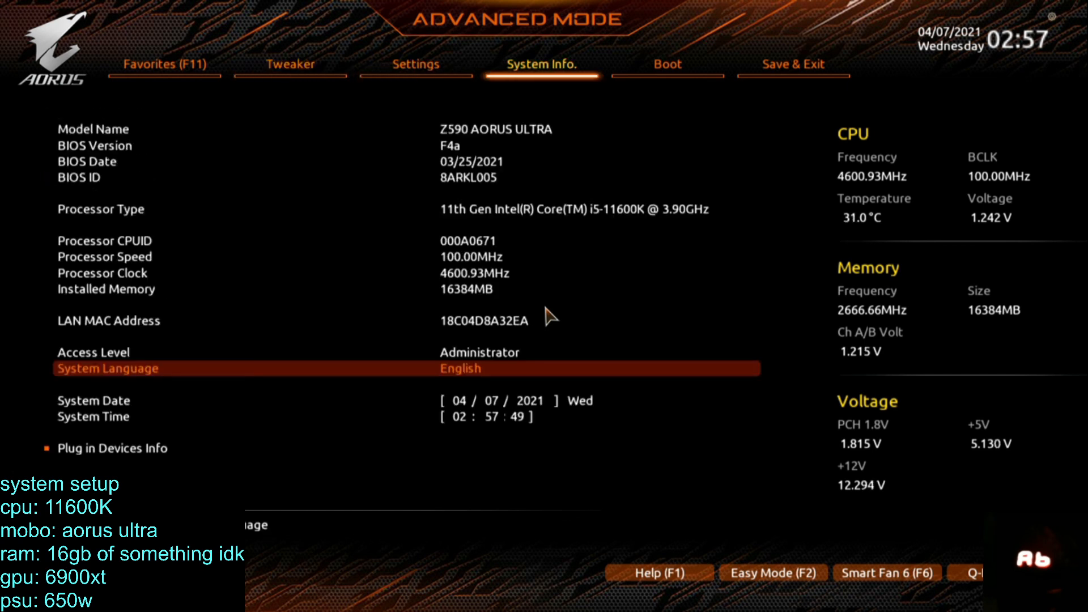
pyautogui.press('Down')
pyautogui.press('Down')
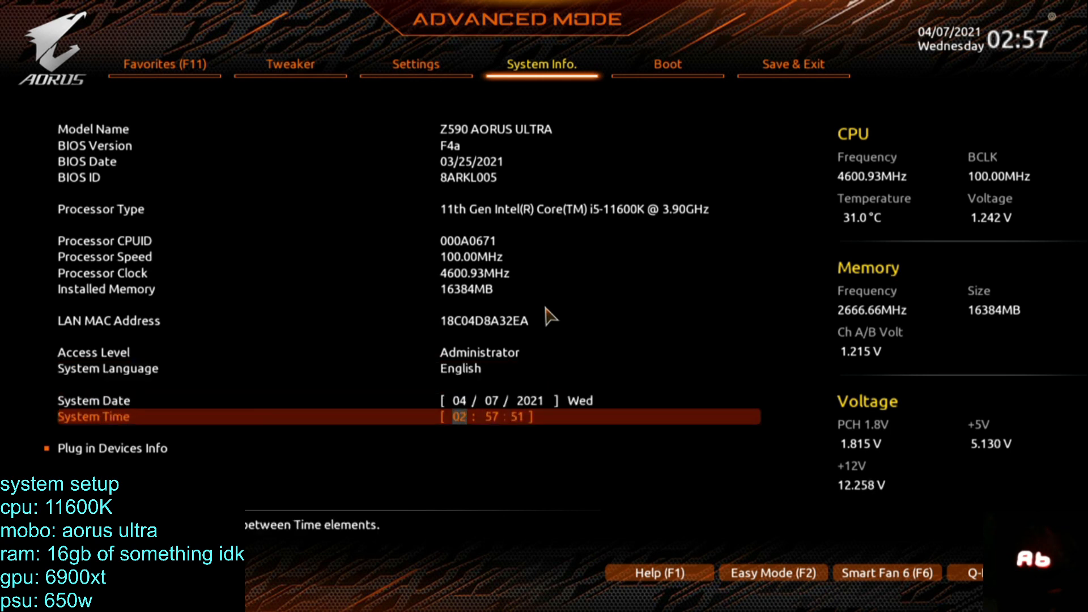
pyautogui.press('Down')
pyautogui.press('Return')
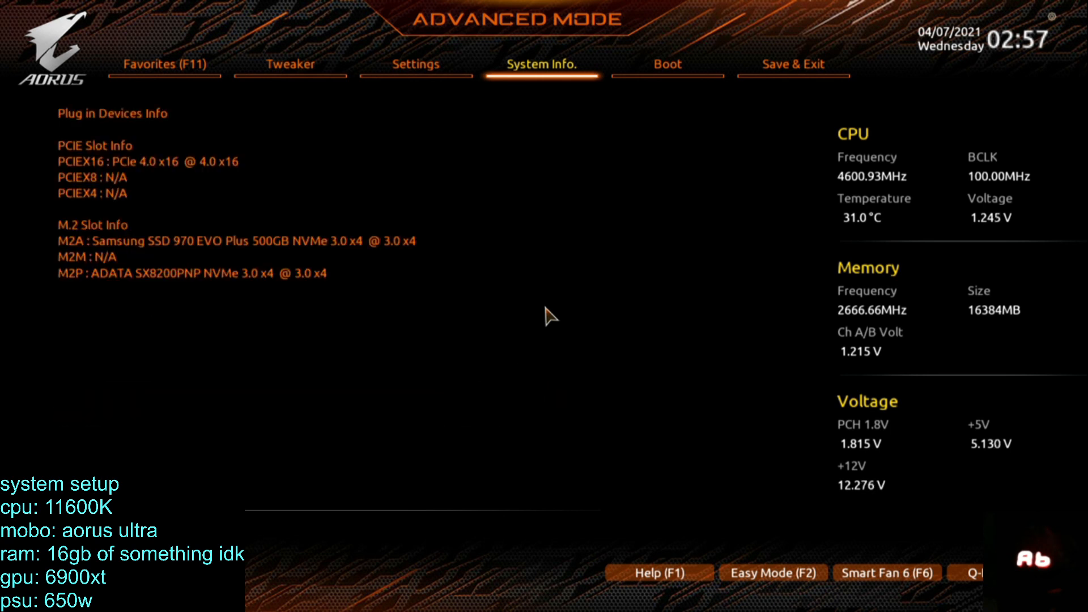
# Enable Network Stack in the Network Stack Configuration of the IO Ports settings.
pyautogui.press('Left')
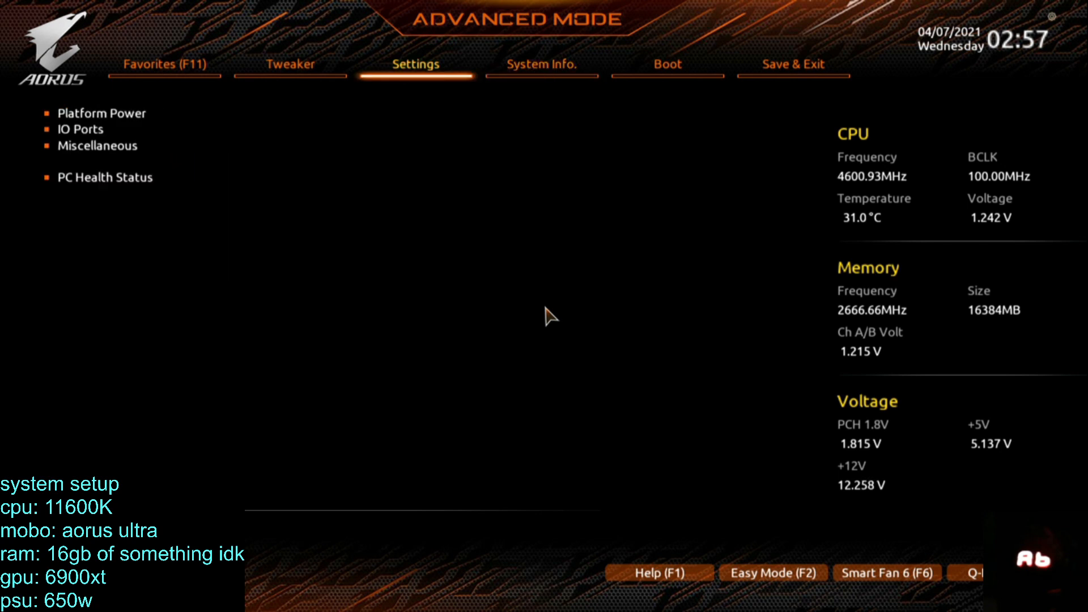
pyautogui.press('Left')
pyautogui.press('Right')
pyautogui.press('Down')
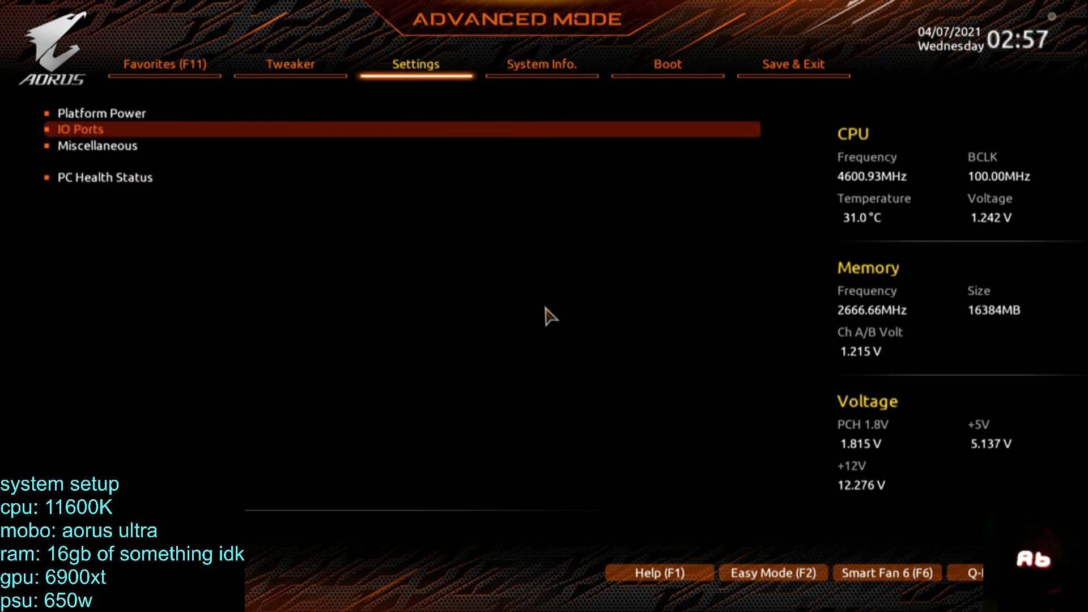
pyautogui.press('Return')
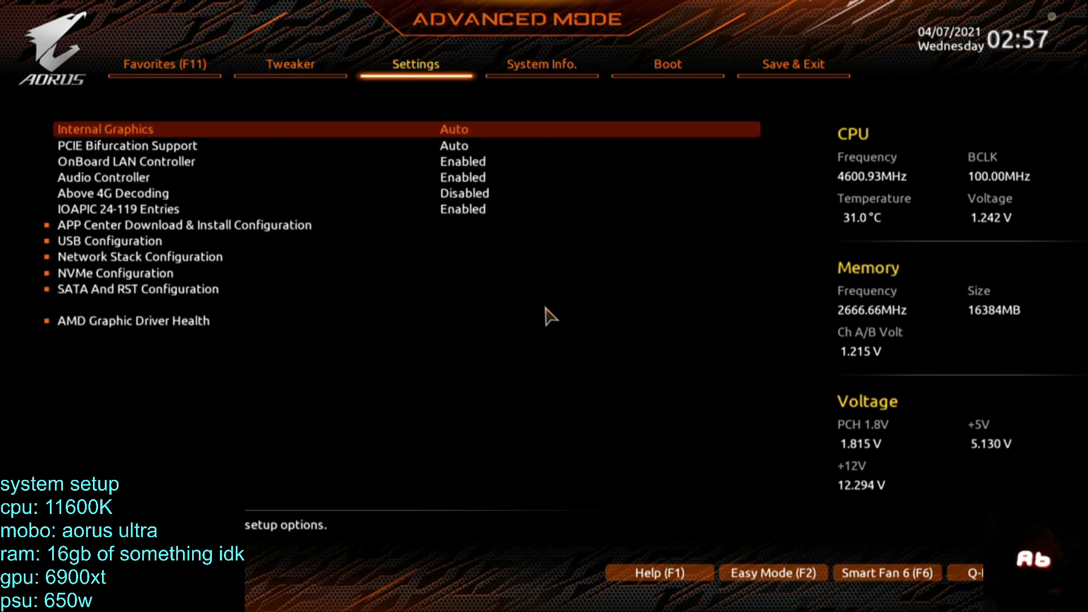
pyautogui.press('Down')
pyautogui.press('Down')
pyautogui.press('Down')
pyautogui.press('Down')
pyautogui.press('Down')
pyautogui.press('Down')
pyautogui.press('Down')
pyautogui.press('Down')
pyautogui.press('Return')
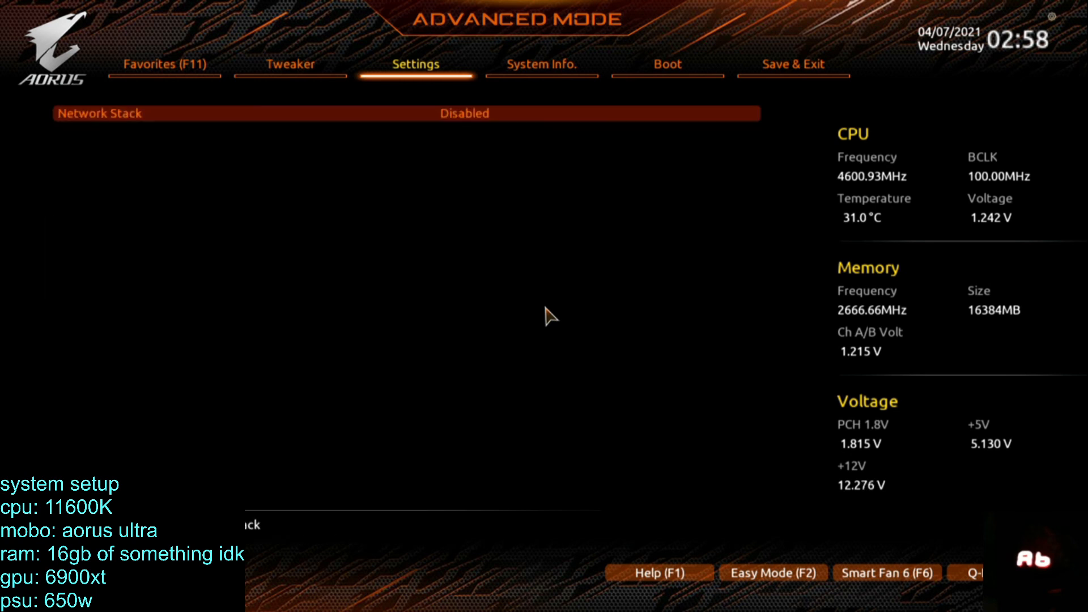
pyautogui.press('Return')
pyautogui.press('Down')
pyautogui.press('Return')
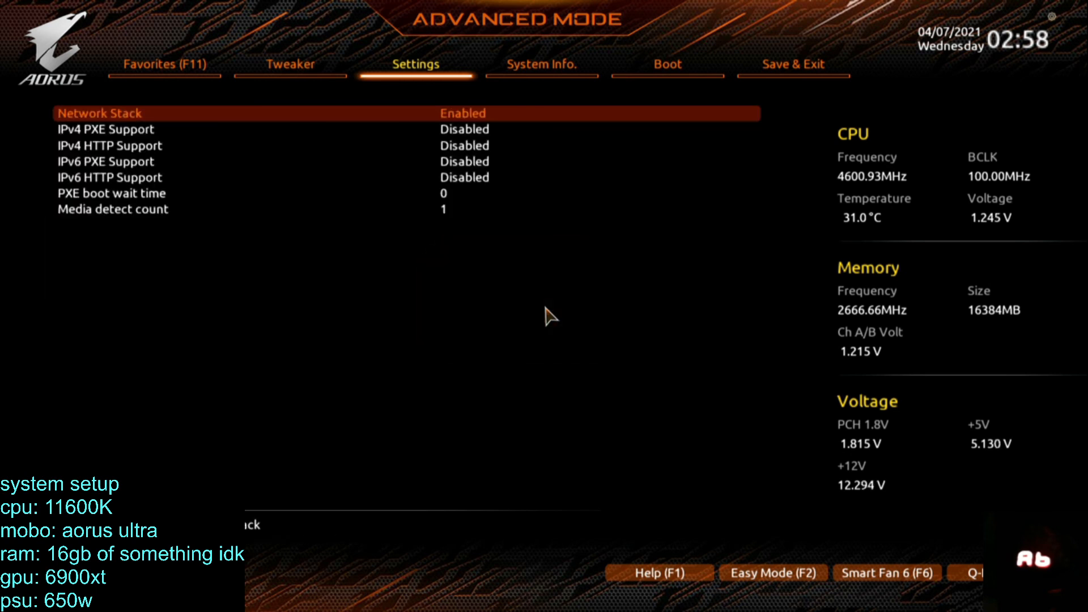
# Review the IPv4 and IPv6 PXE and HTTP support, PXE boot wait time and media detect count options.
pyautogui.press('Down')
pyautogui.press('Down')
pyautogui.press('Down')
pyautogui.press('Down')
pyautogui.press('Down')
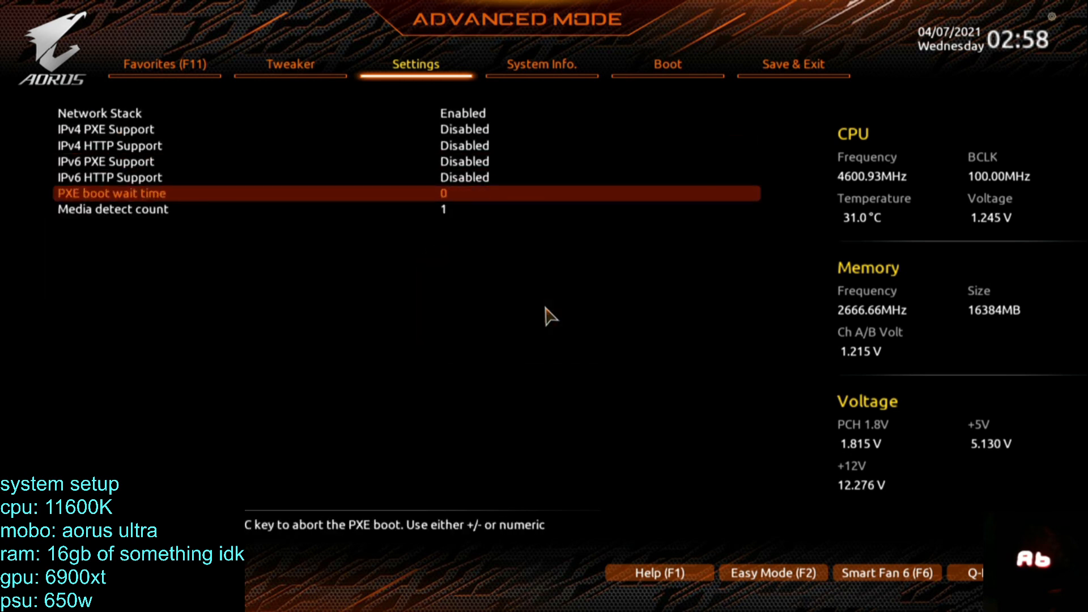
pyautogui.press('Down')
pyautogui.press('Up')
pyautogui.press('Up')
pyautogui.press('Up')
pyautogui.press('Up')
pyautogui.press('Up')
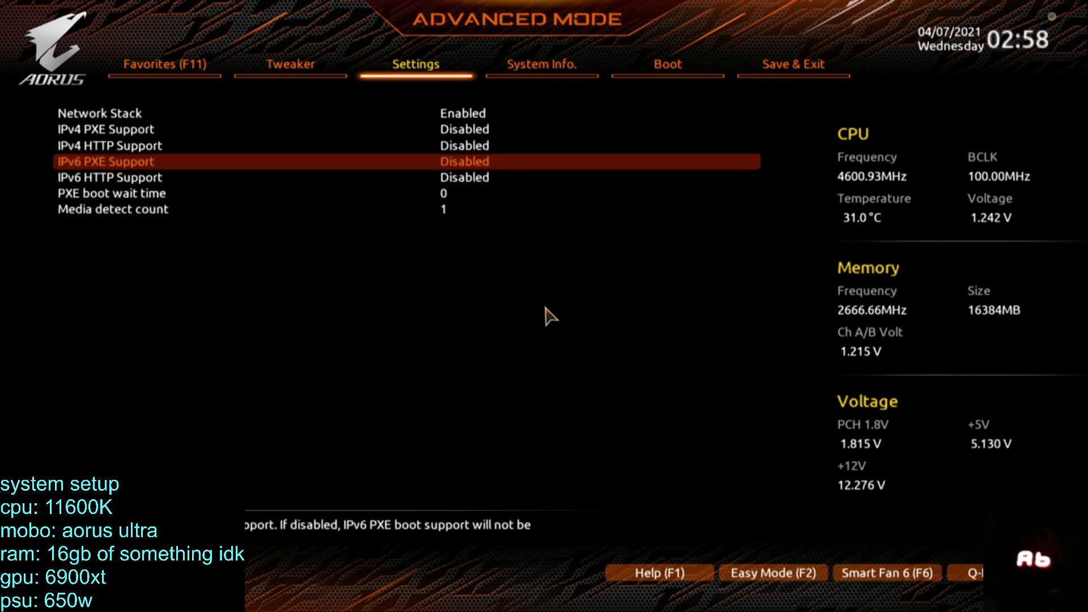
pyautogui.press('Down')
pyautogui.press('Down')
pyautogui.press('Escape')
# Look through the IO Ports settings for further network-related options around Network Stack Configuration.
pyautogui.press('Down')
pyautogui.press('Down')
pyautogui.press('Up')
pyautogui.press('Up')
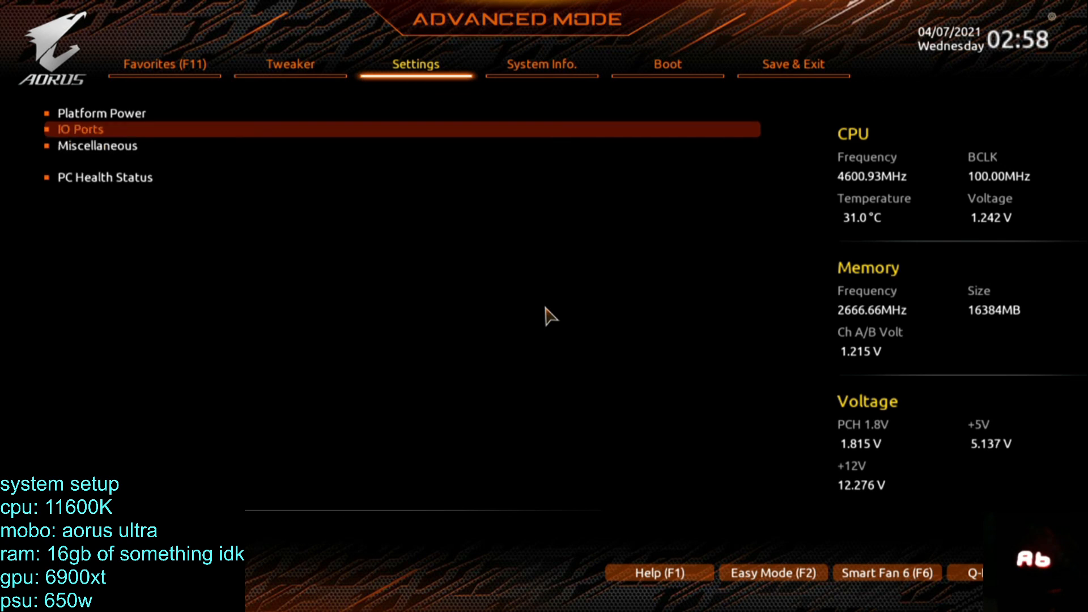
pyautogui.press('Return')
pyautogui.press('Down')
pyautogui.press('Down')
pyautogui.press('Down')
pyautogui.press('Down')
pyautogui.press('Down')
pyautogui.press('Down')
pyautogui.press('Down')
pyautogui.press('Down')
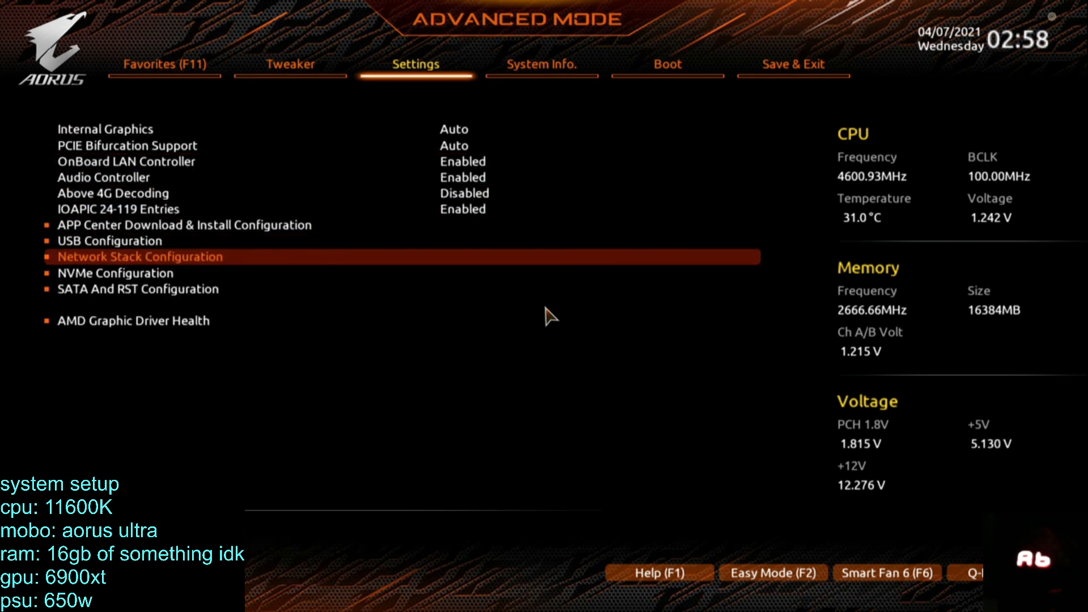
pyautogui.press('Down')
pyautogui.press('Up')
pyautogui.press('Up')
pyautogui.press('Up')
pyautogui.press('Down')
pyautogui.press('Down')
pyautogui.press('Down')
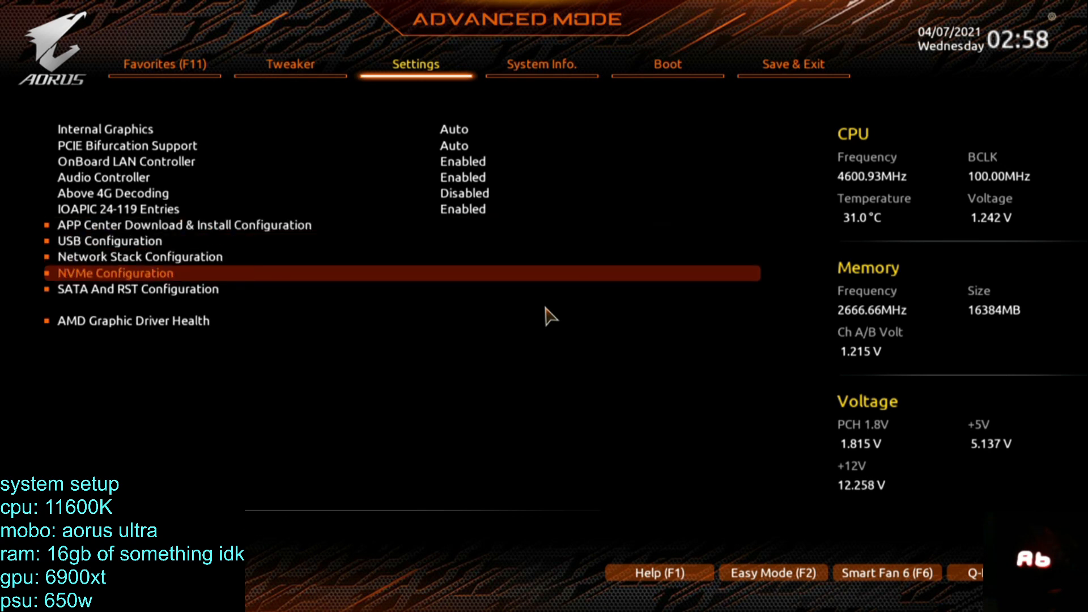
# Review the system information and the boot configuration options, including Fast Boot.
pyautogui.press('Right')
pyautogui.press('Up')
pyautogui.press('Up')
pyautogui.press('Up')
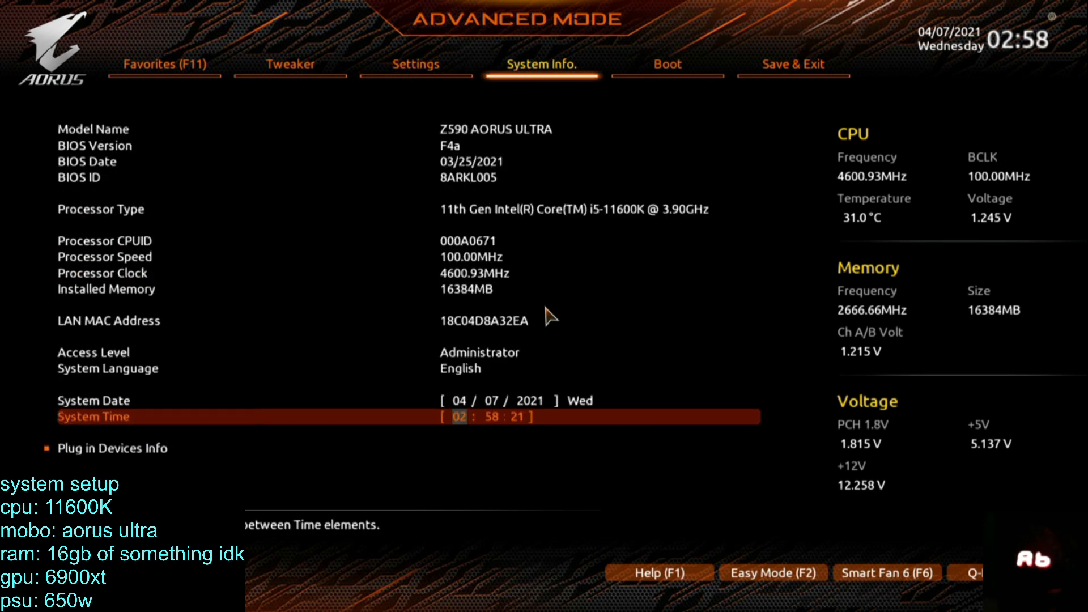
pyautogui.press('Right')
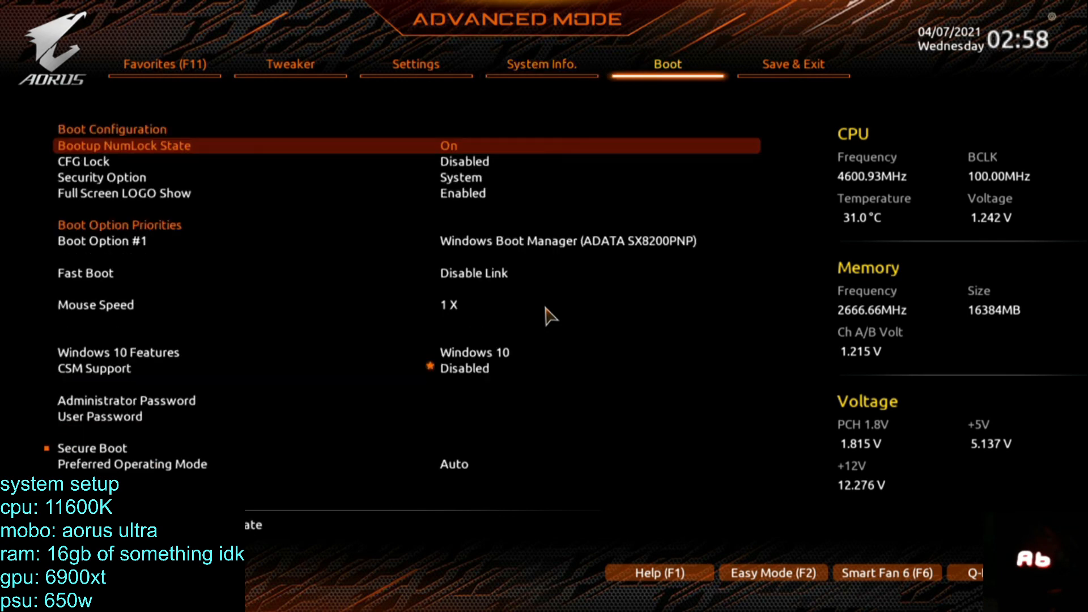
pyautogui.press('Down')
pyautogui.press('Down')
pyautogui.press('Down')
pyautogui.press('Down')
pyautogui.press('Down')
pyautogui.press('Down')
pyautogui.press('Down')
pyautogui.press('Down')
pyautogui.press('Down')
pyautogui.press('Down')
pyautogui.press('Down')
pyautogui.press('Up')
pyautogui.press('Up')
pyautogui.press('Up')
pyautogui.press('Up')
pyautogui.press('Up')
pyautogui.press('Up')
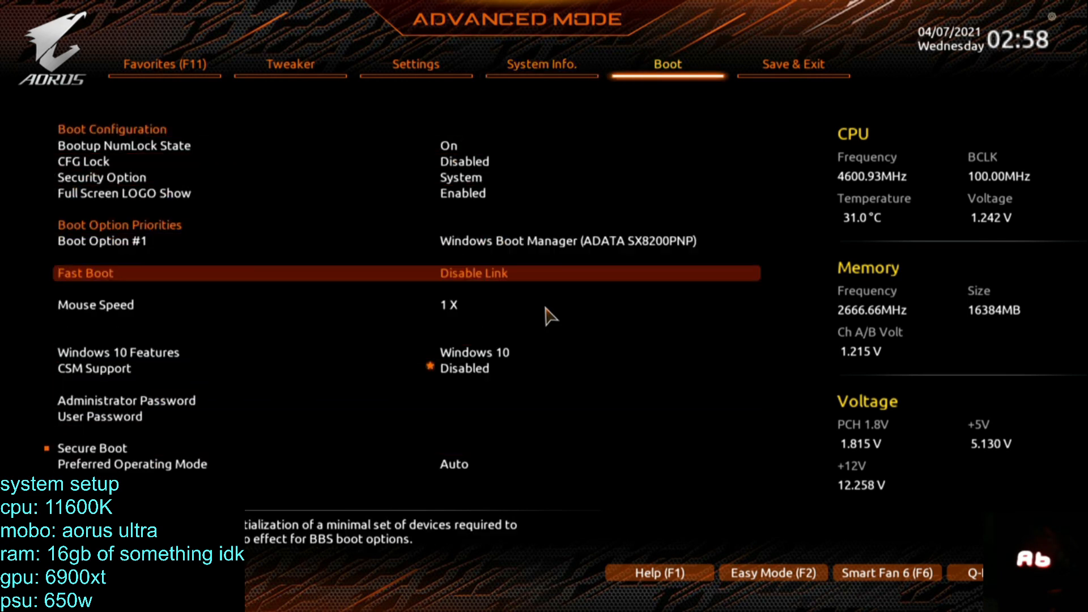
# Go back through the Tweaker settings to the favorites, then save the BIOS configuration and exit setup.
pyautogui.press('Left')
pyautogui.press('Left')
pyautogui.press('Left')
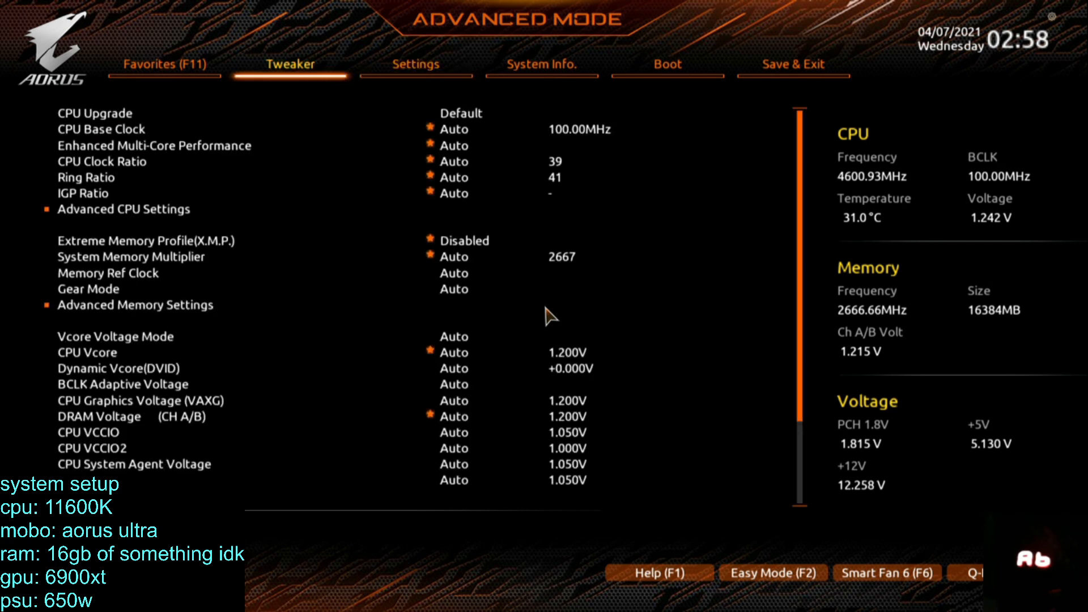
pyautogui.press('Left')
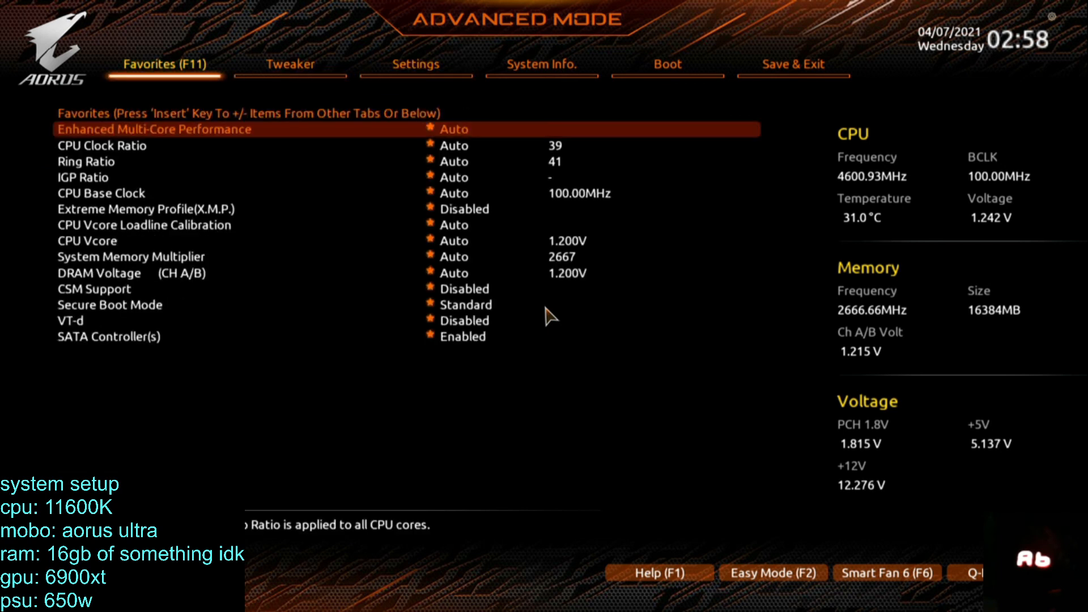
pyautogui.press('F10')
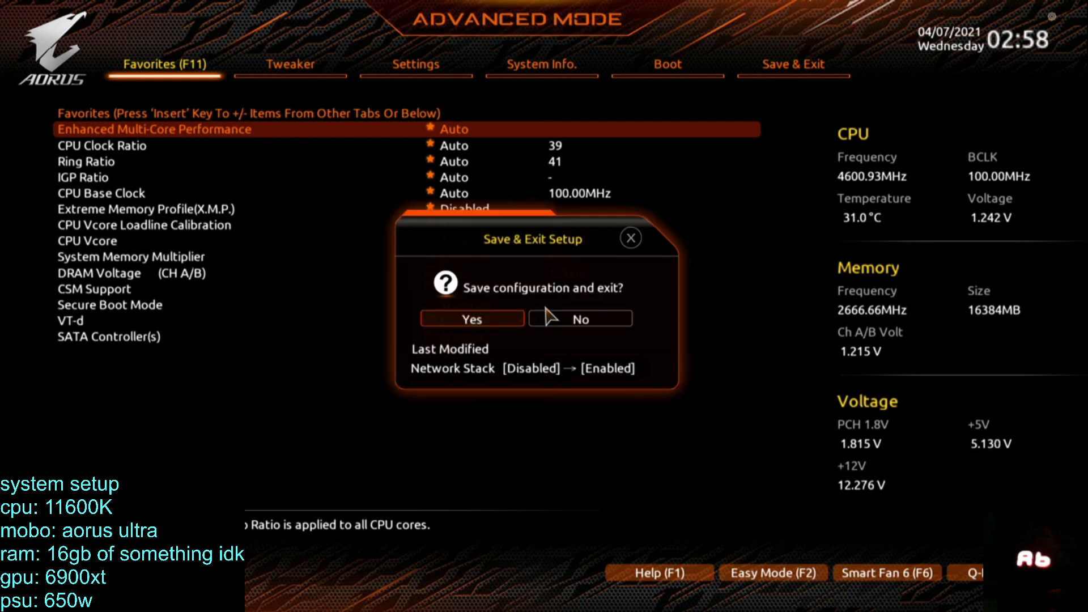
pyautogui.press('Return')
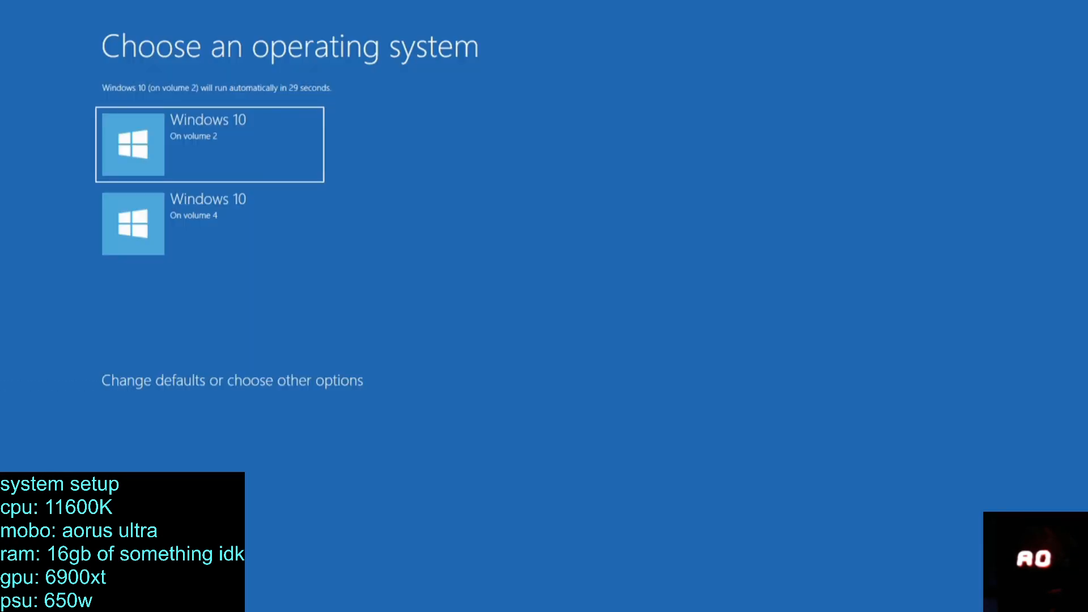
# Boot Windows 10 on volume 2 and sign in by entering the account password.
pyautogui.press('Return')
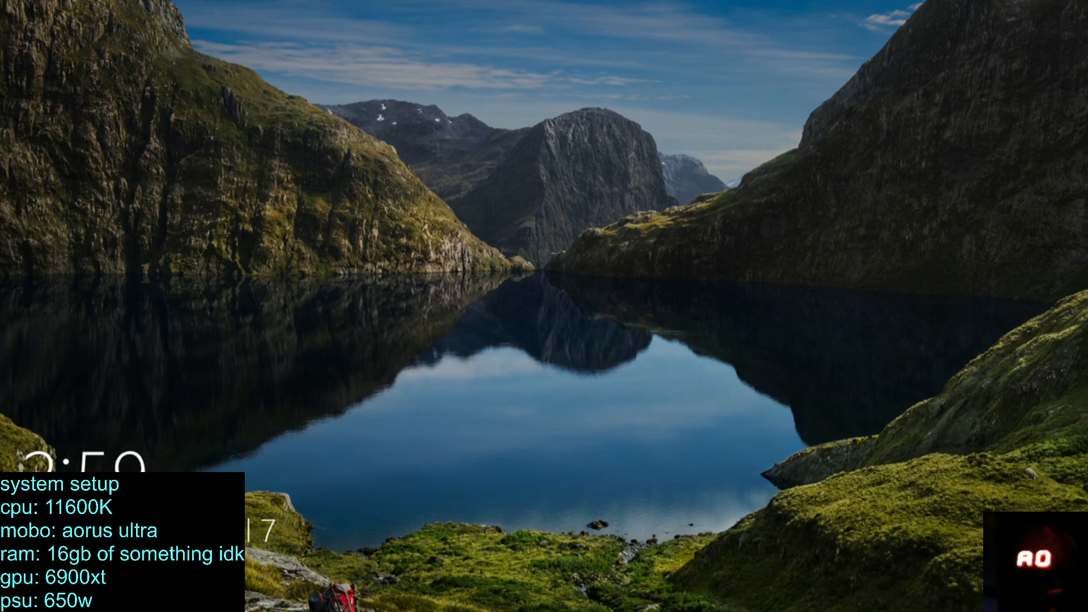
pyautogui.press('Return')
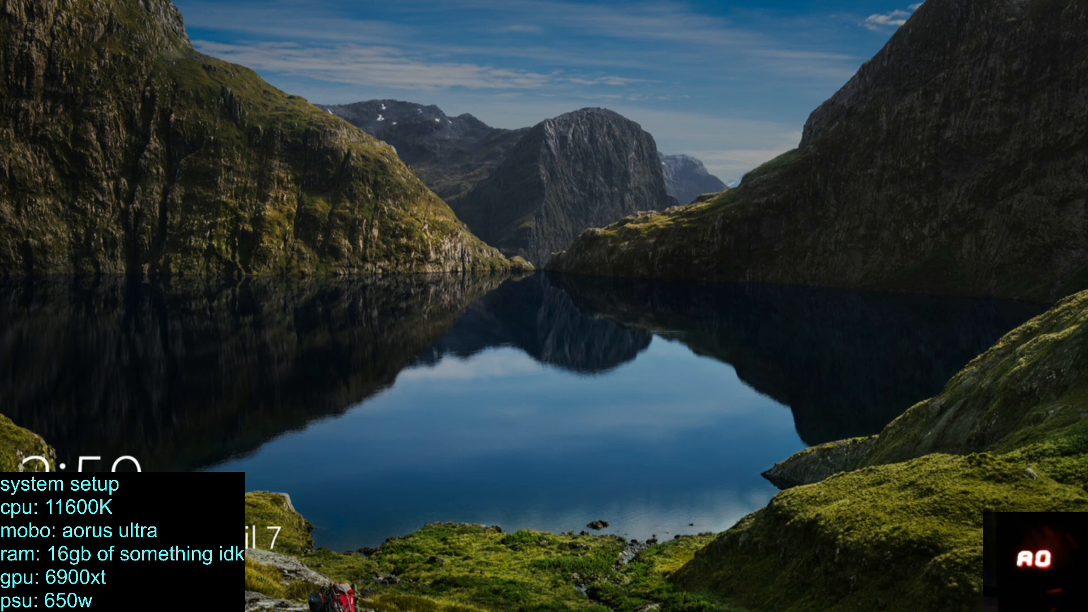
pyautogui.press('Return')
pyautogui.write('****')
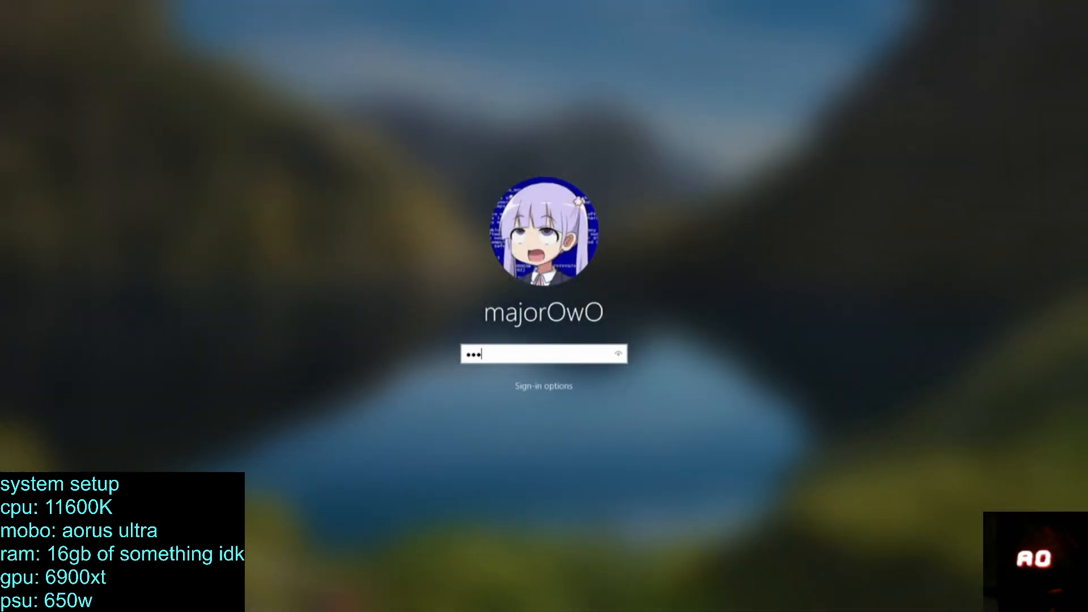
pyautogui.press('Return')
pyautogui.press('Return')
pyautogui.write('****')
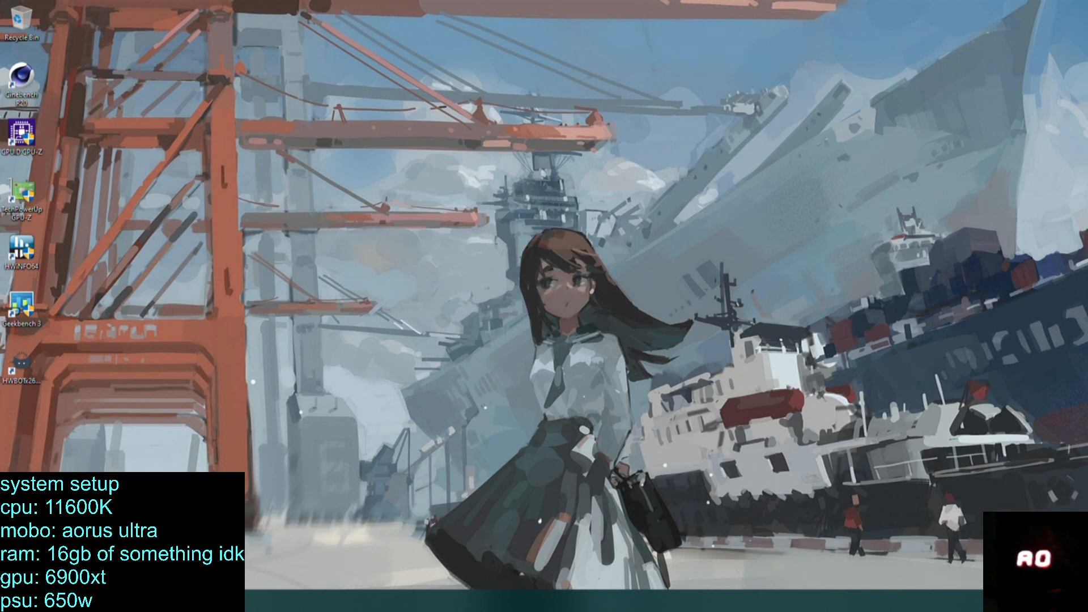
# Check the adapters in Network Connections for an Ethernet connection, and close the network windows.
pyautogui.click(1002, 601)
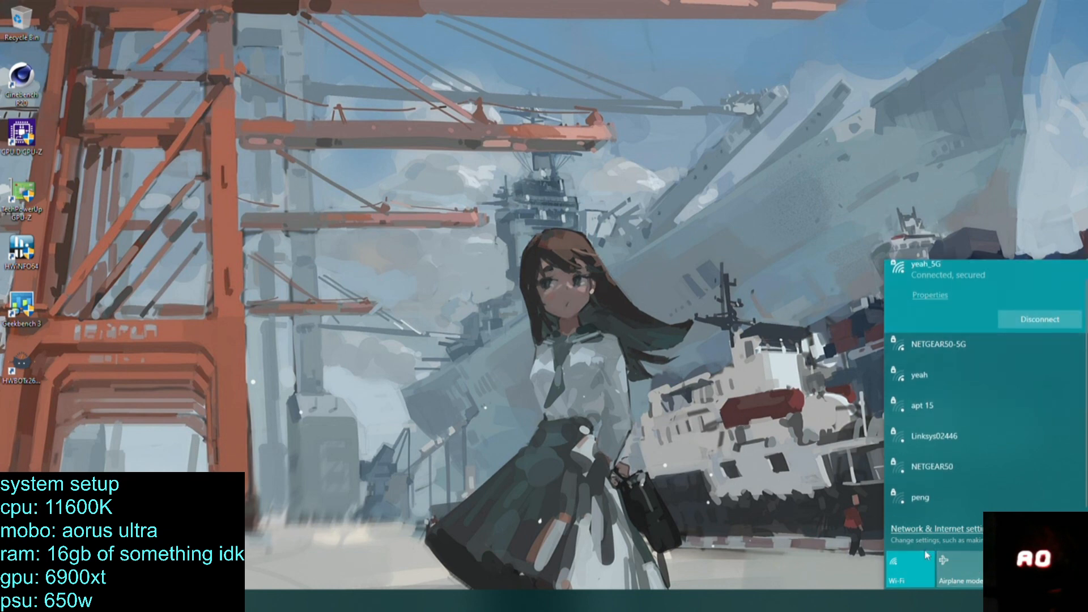
pyautogui.click(944, 530)
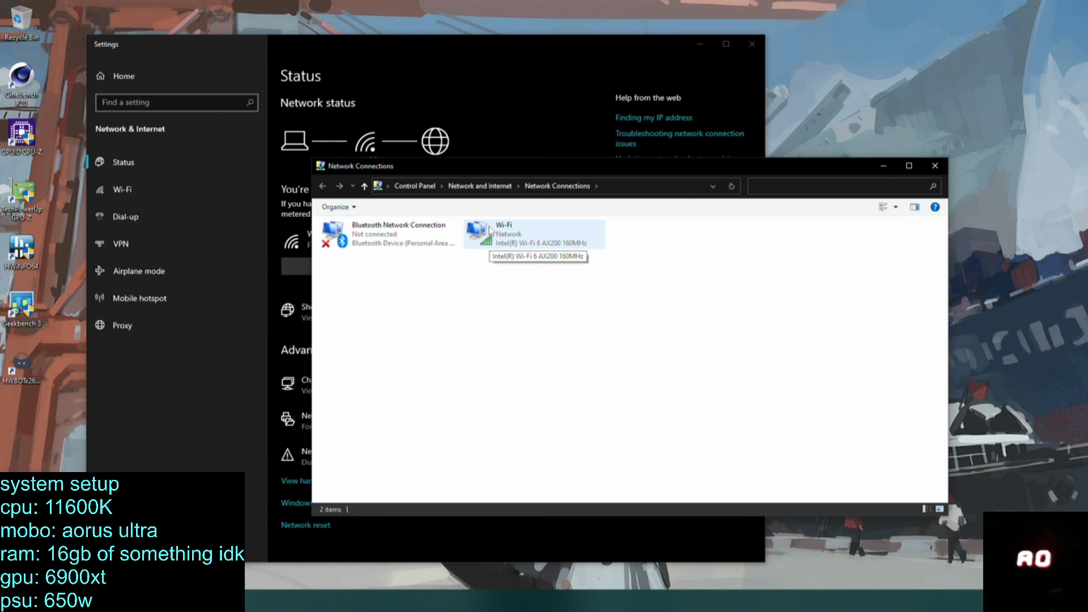
pyautogui.click(933, 166)
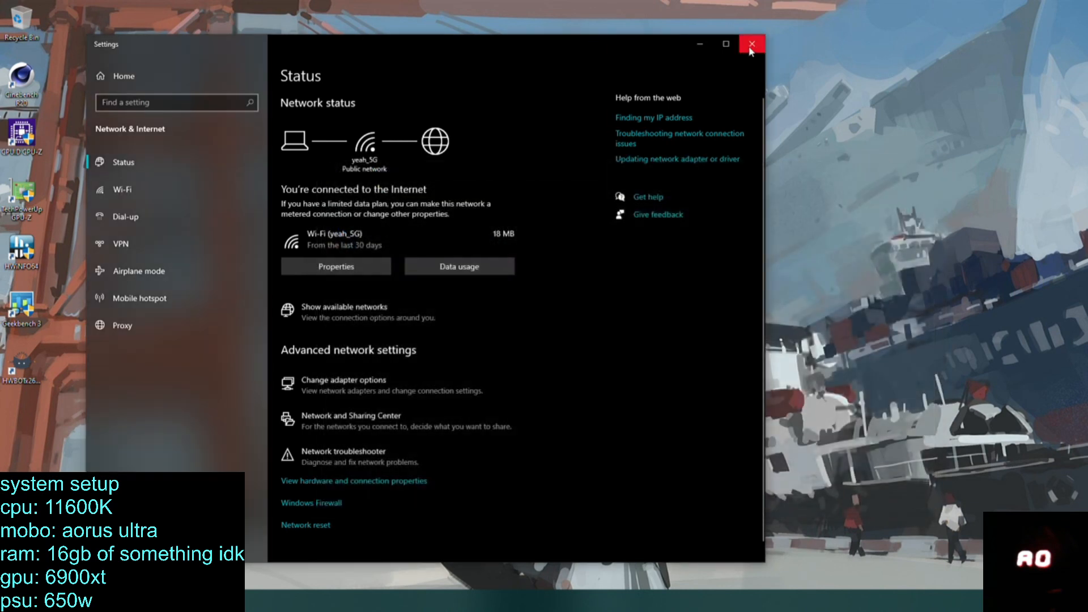
pyautogui.click(750, 49)
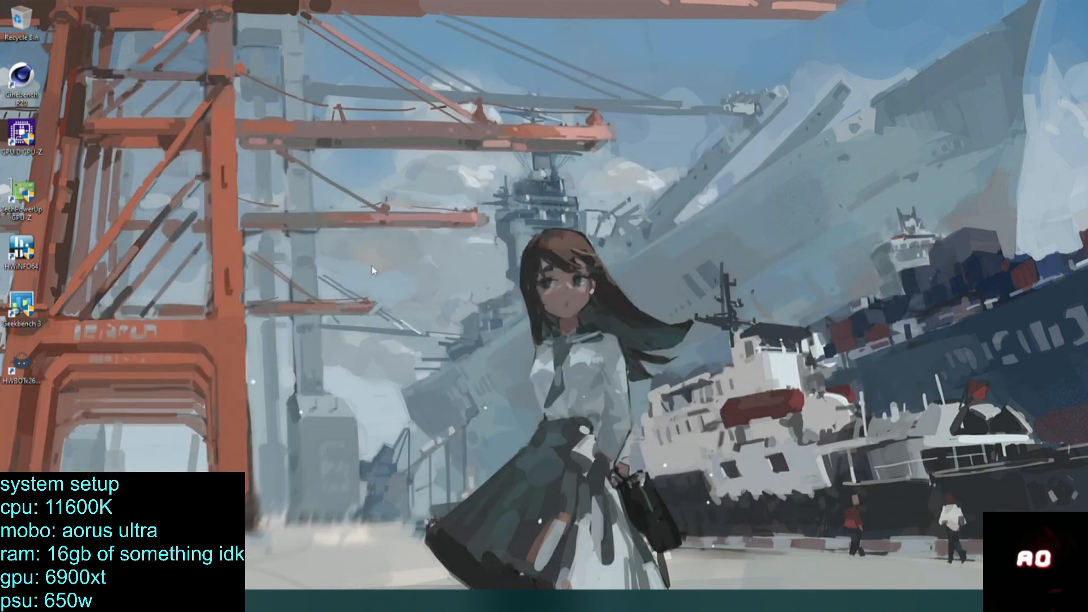